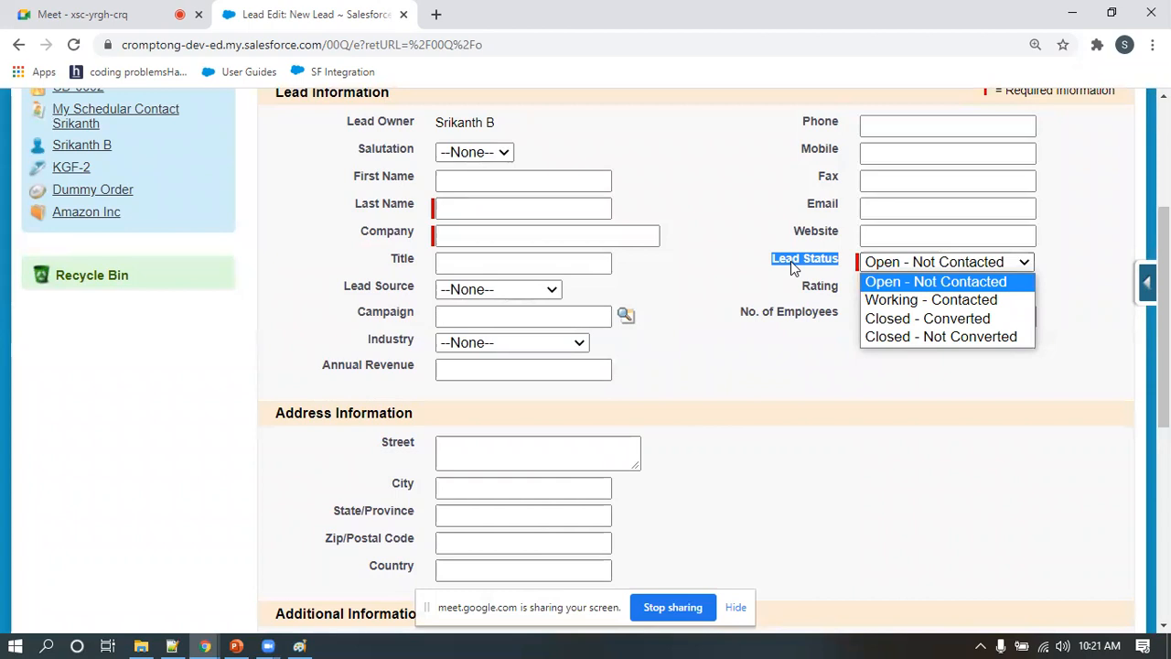
Highlight the Lead Status label on the new lead form and switch to Paint to look over the diagrams
{"action": "left_click", "coordinate": [709, 247]}
{"action": "left_click_drag", "start_coordinate": [775, 260], "coordinate": [816, 261]}
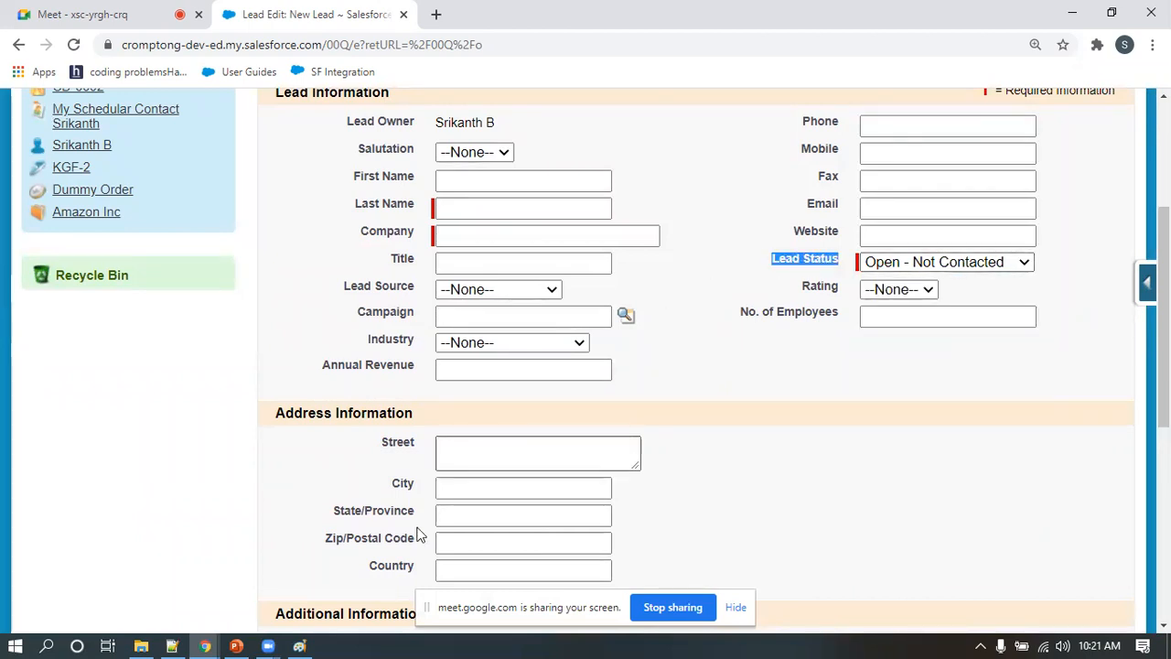
{"action": "left_click", "coordinate": [300, 646]}
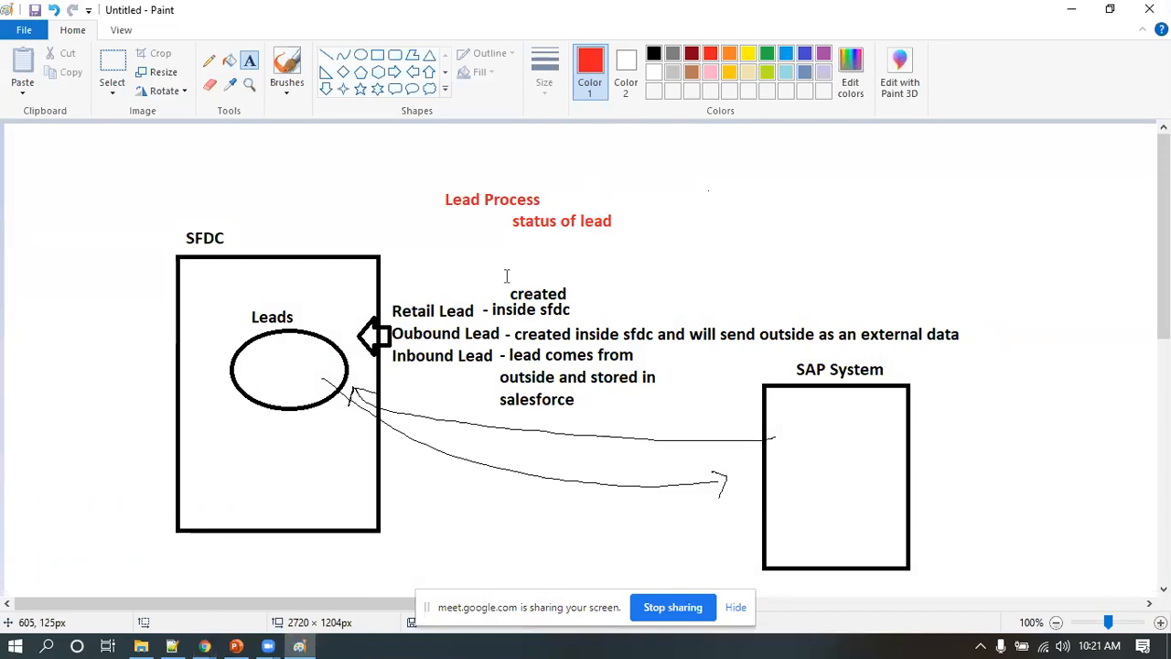
{"action": "scroll", "coordinate": [458, 462], "scroll_direction": "down", "scroll_amount": 4}
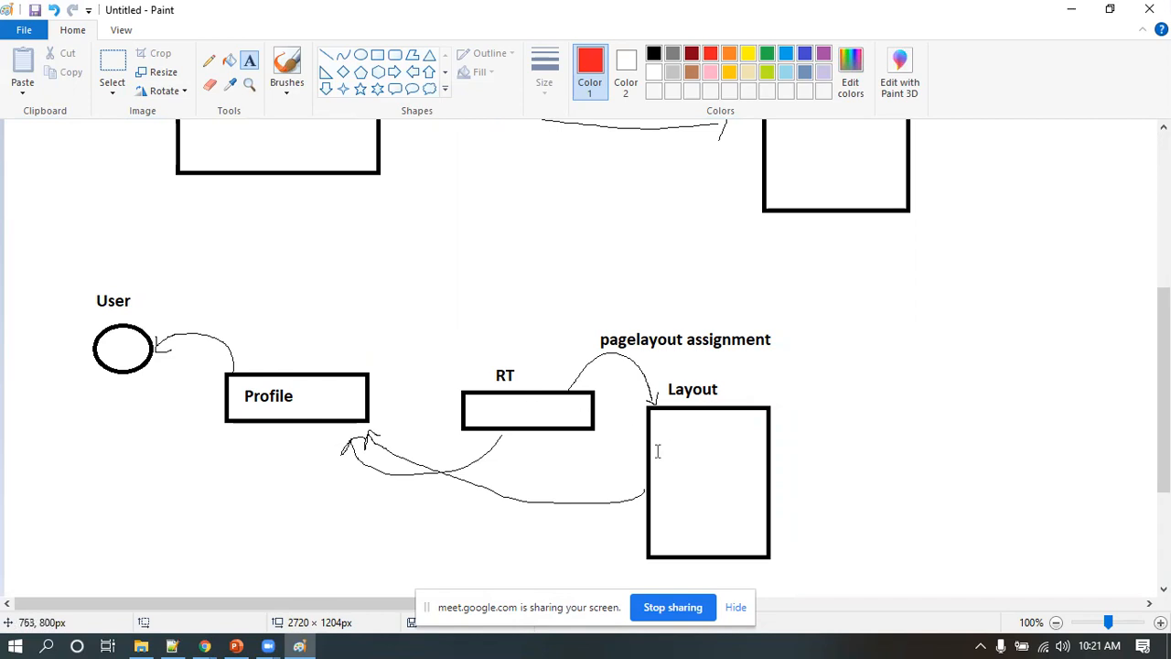
{"action": "scroll", "coordinate": [656, 449], "scroll_direction": "up", "scroll_amount": 4}
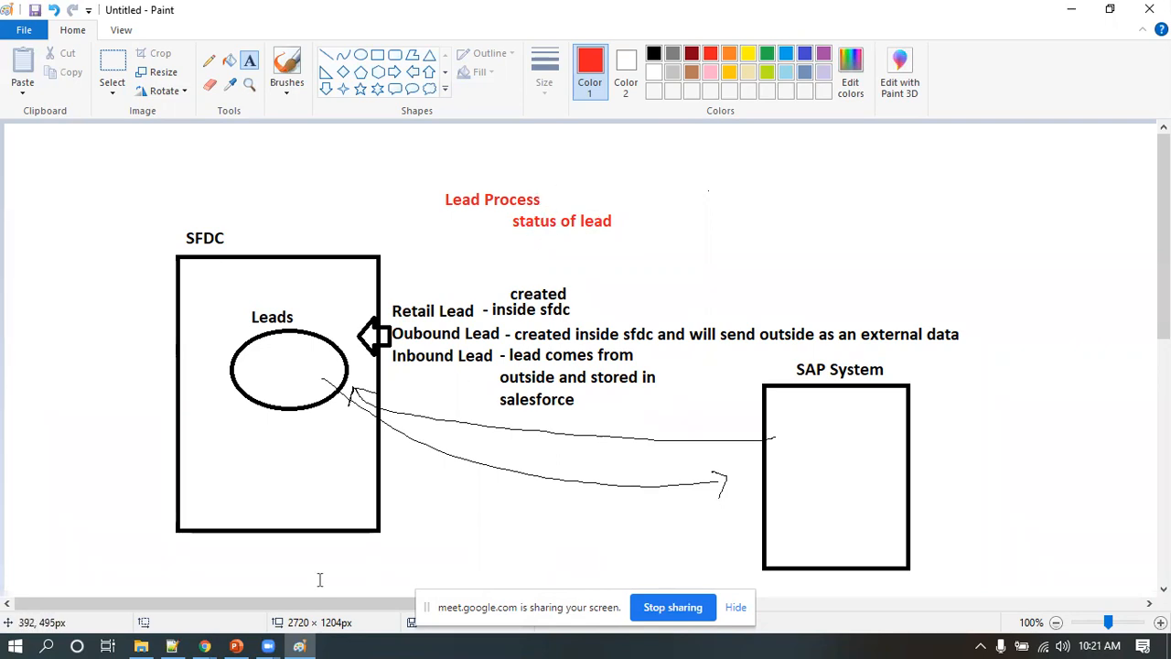
Return to the Salesforce new lead form and review the available Lead Status options without changing the selection
{"action": "left_click", "coordinate": [205, 644]}
{"action": "left_click", "coordinate": [114, 563]}
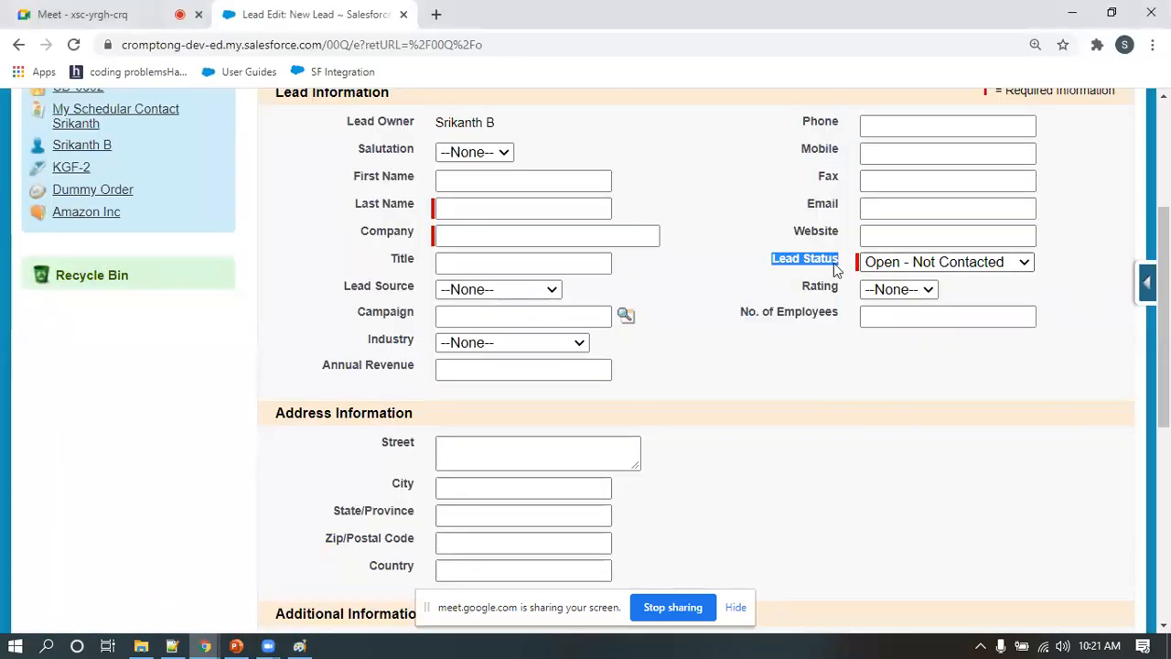
{"action": "left_click", "coordinate": [916, 264]}
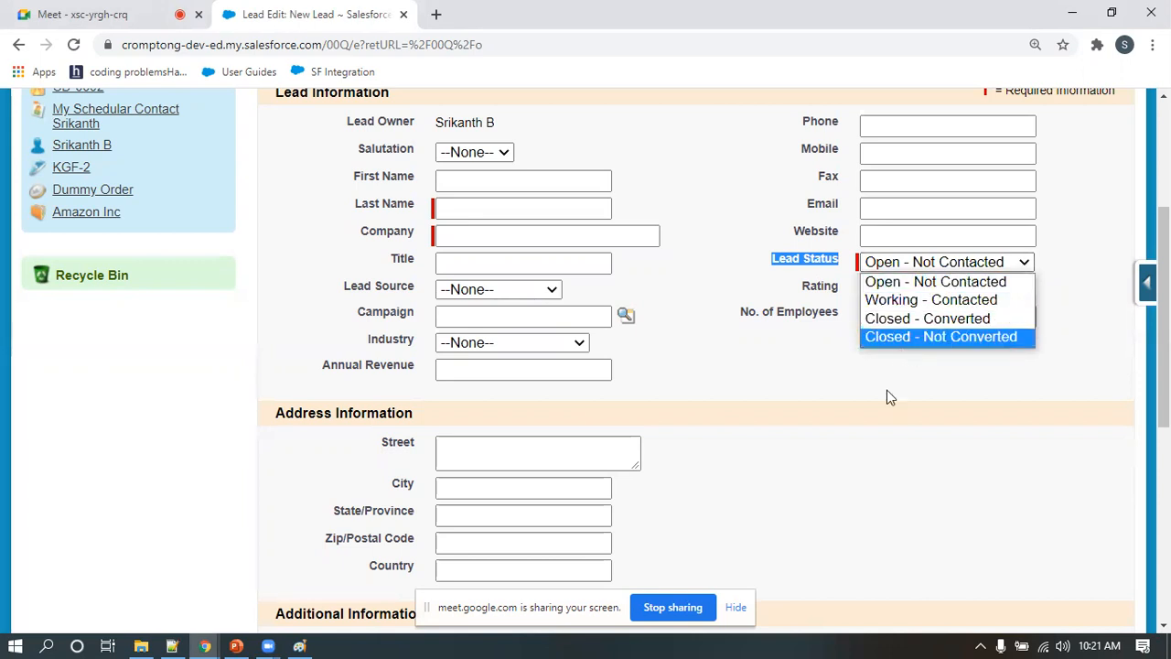
{"action": "left_click", "coordinate": [860, 437]}
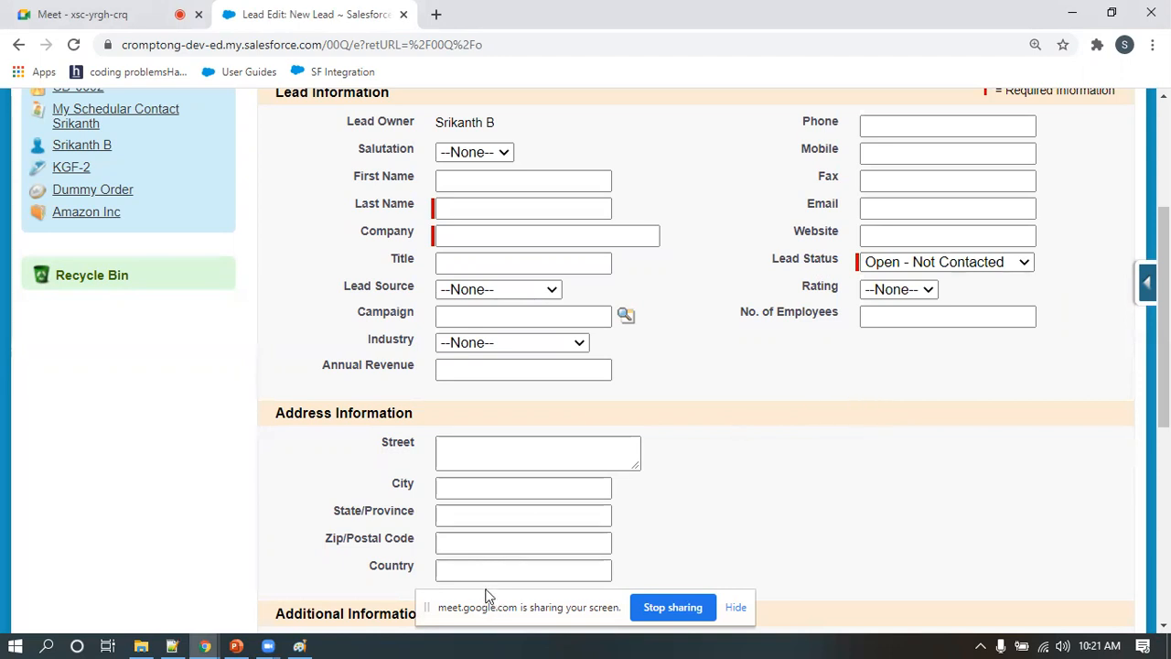
Switch to Paint and review the profile, record type and layout diagram together with the Lead Process notes
{"action": "mouse_move", "coordinate": [307, 640]}
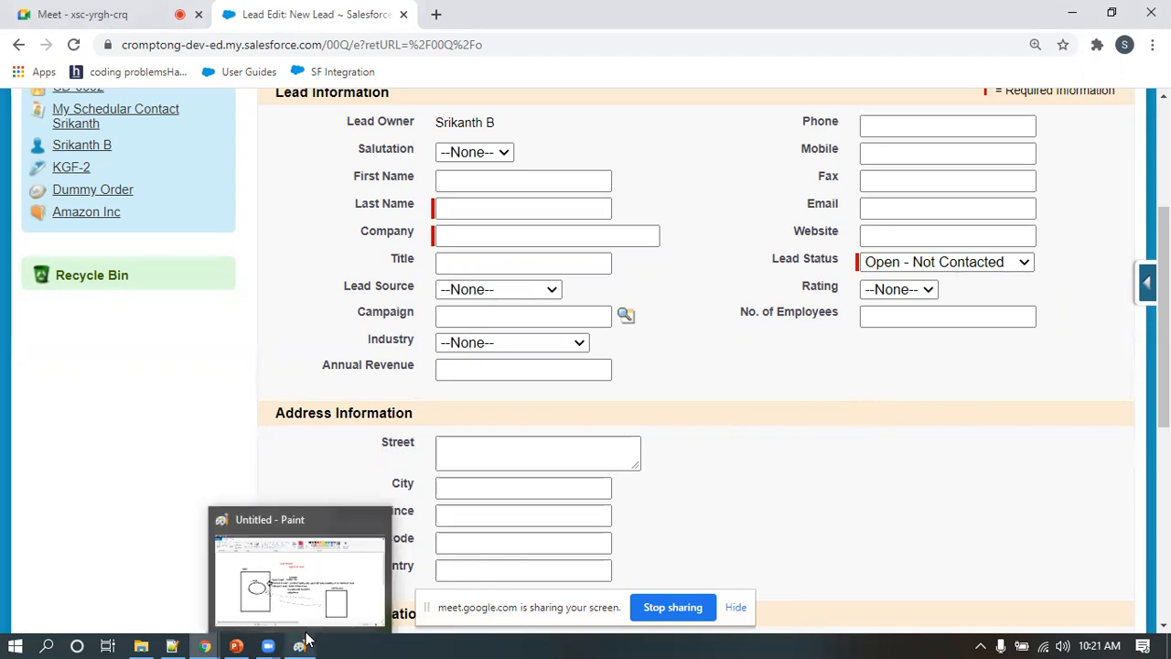
{"action": "left_click", "coordinate": [318, 586]}
{"action": "scroll", "coordinate": [485, 407], "scroll_direction": "down", "scroll_amount": 5}
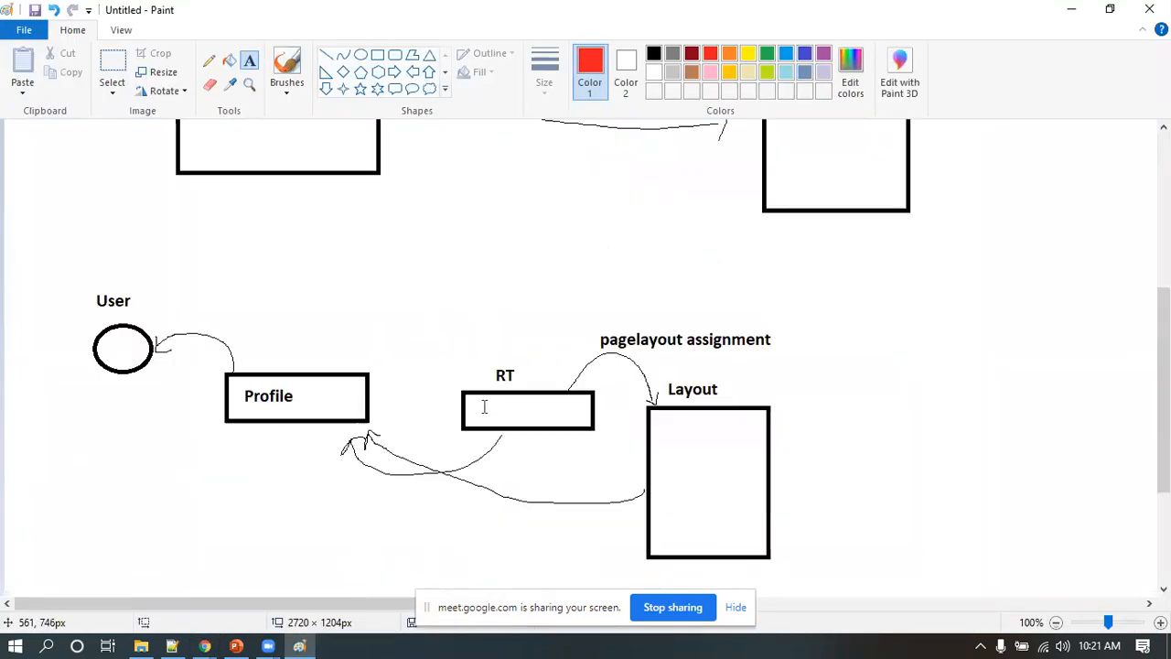
{"action": "scroll", "coordinate": [485, 408], "scroll_direction": "down", "scroll_amount": 3}
{"action": "scroll", "coordinate": [659, 351], "scroll_direction": "up", "scroll_amount": 10}
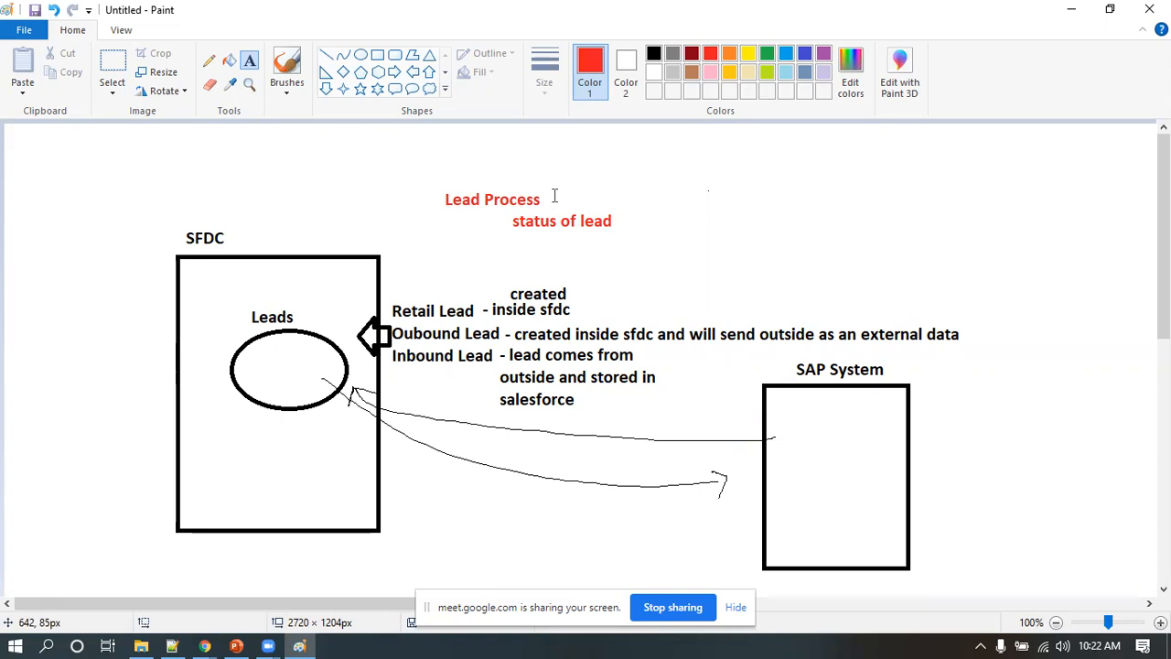
Switch back to Salesforce and open Setup from the new lead form
{"action": "left_click", "coordinate": [205, 641]}
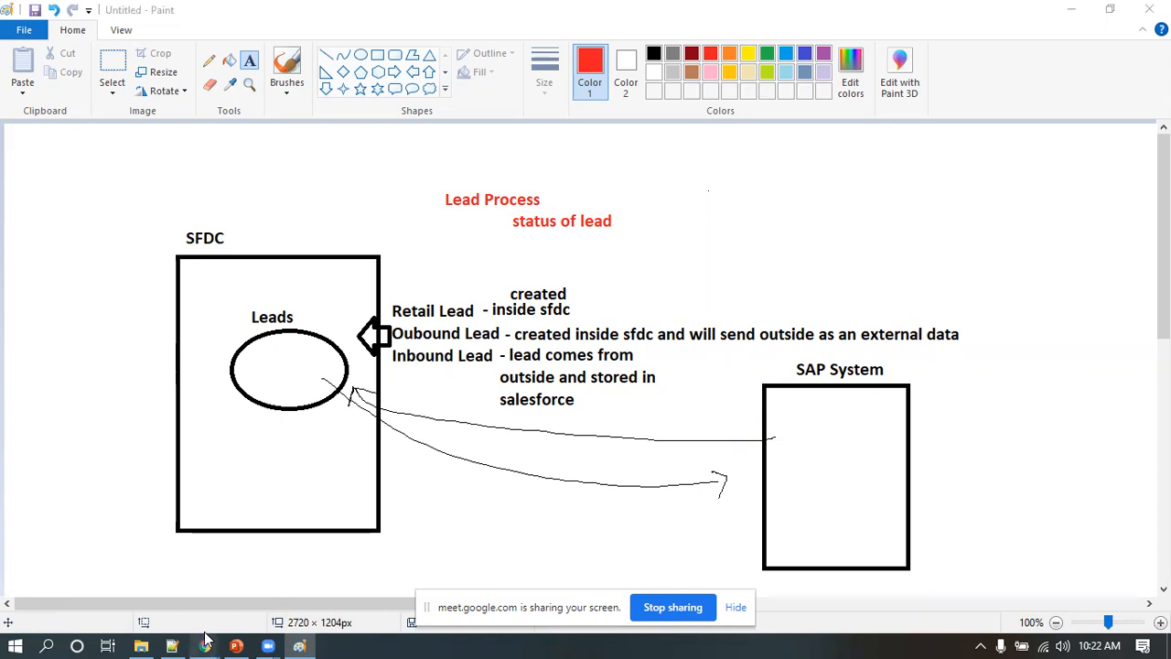
{"action": "left_click", "coordinate": [115, 572]}
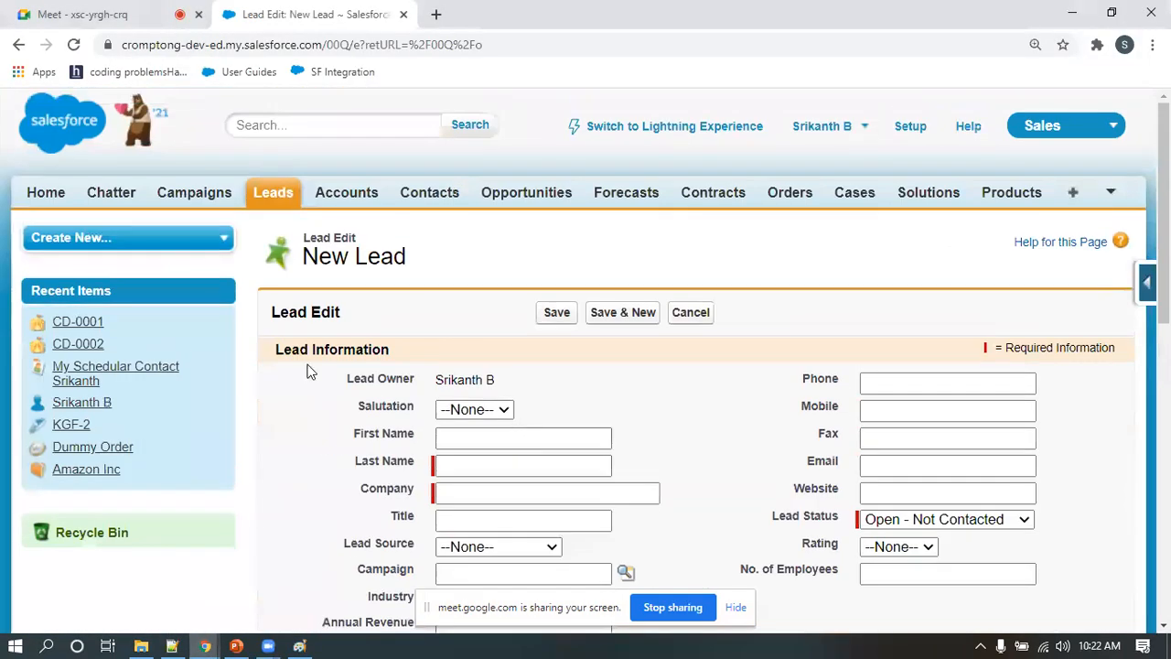
{"action": "left_click", "coordinate": [911, 126]}
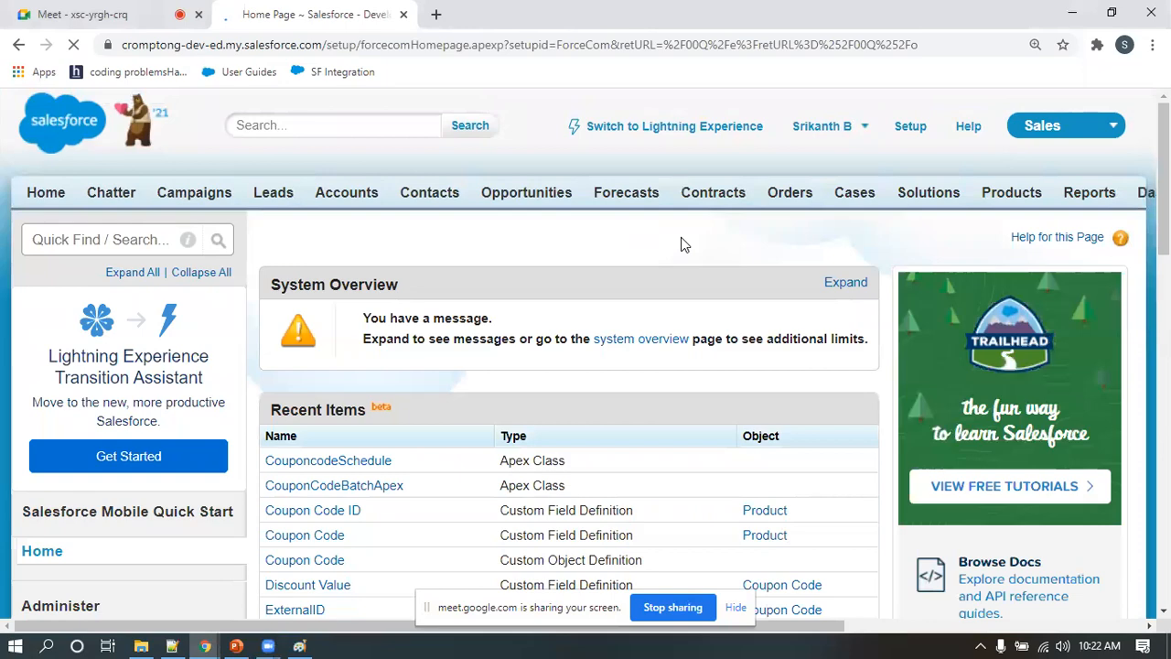
Open the Lead Processes page for customizing Leads and highlight the start of its description
{"action": "scroll", "coordinate": [151, 329], "scroll_direction": "down", "scroll_amount": 2}
{"action": "scroll", "coordinate": [148, 332], "scroll_direction": "down", "scroll_amount": 4}
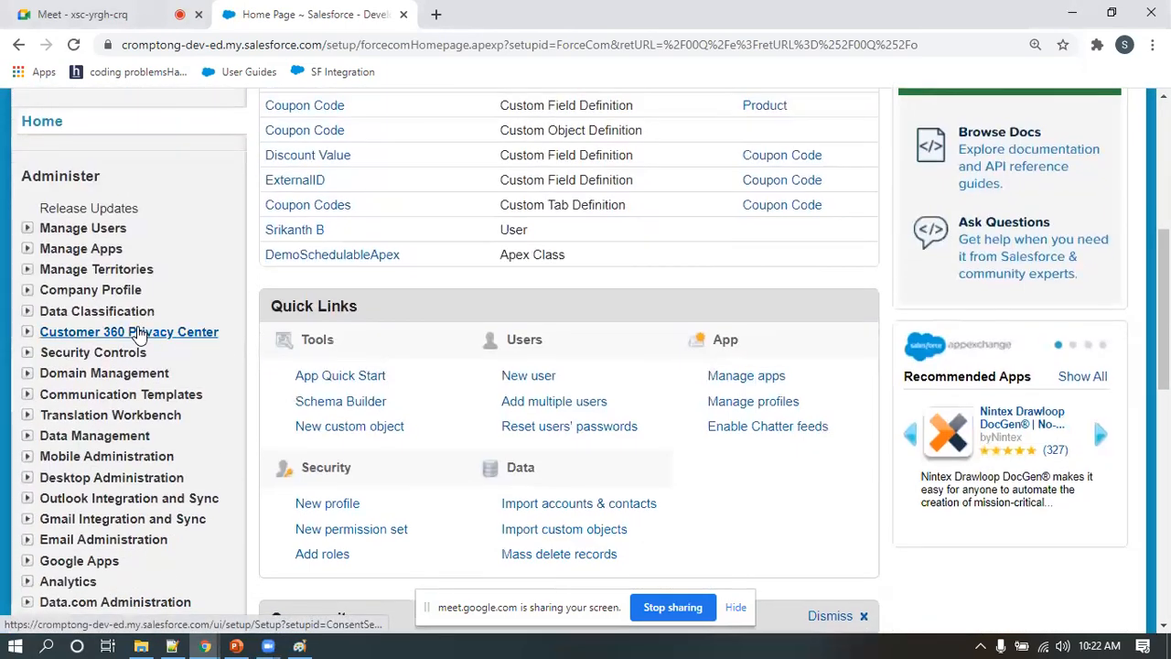
{"action": "scroll", "coordinate": [142, 331], "scroll_direction": "down", "scroll_amount": 3}
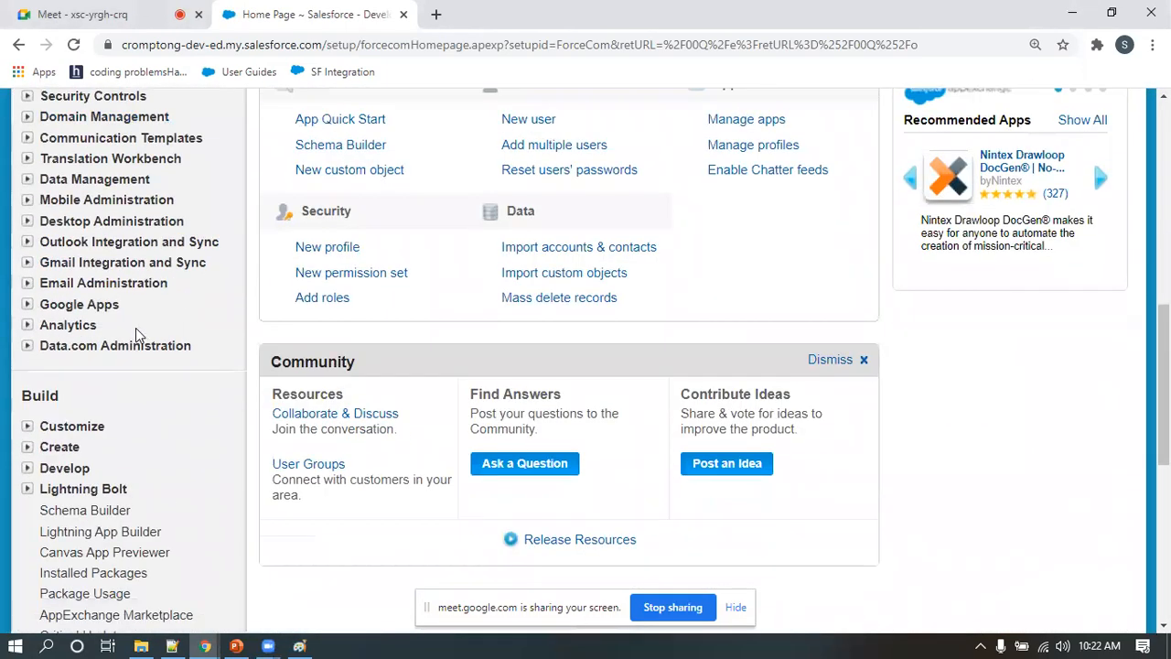
{"action": "scroll", "coordinate": [135, 330], "scroll_direction": "down", "scroll_amount": 2}
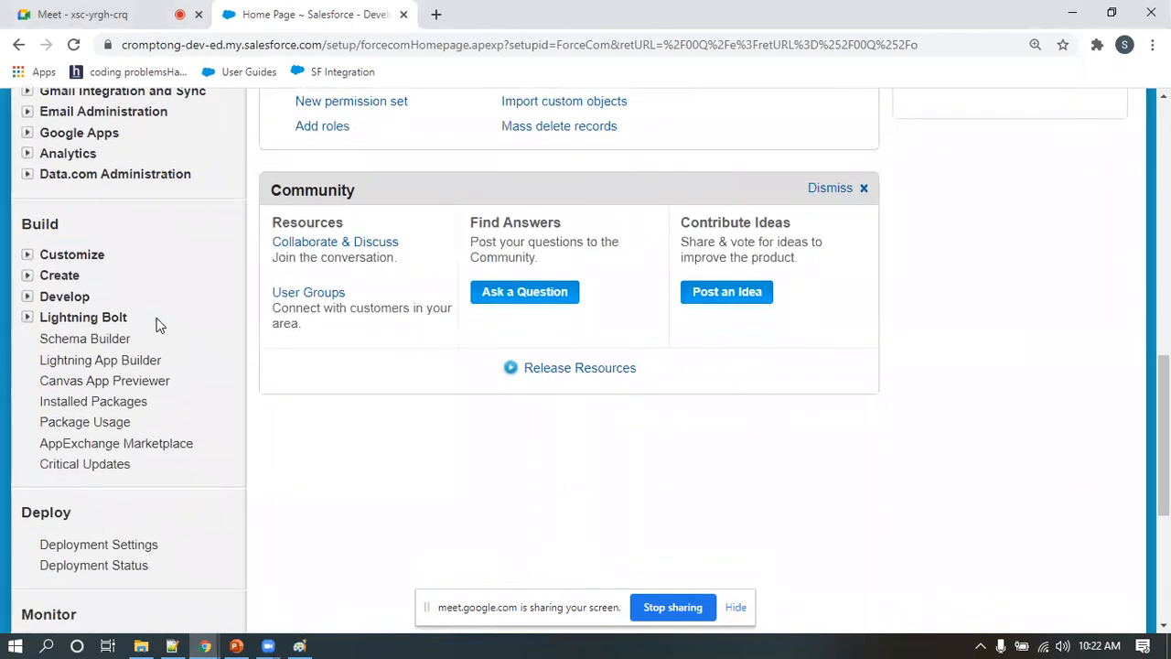
{"action": "left_click", "coordinate": [26, 256]}
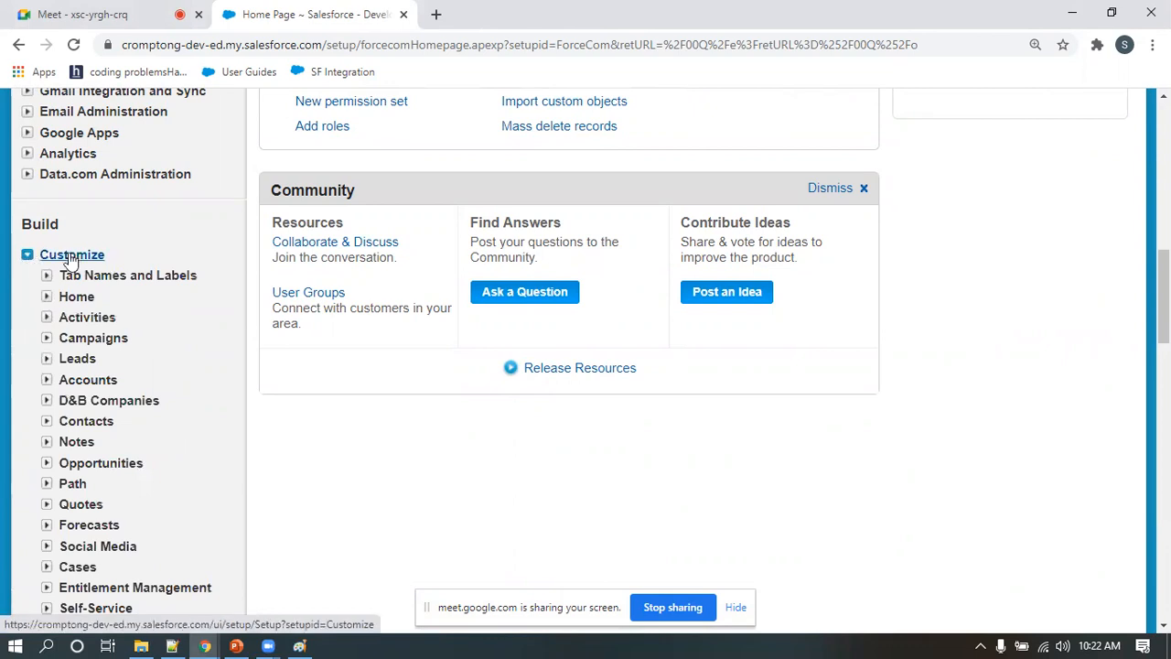
{"action": "left_click", "coordinate": [47, 358]}
{"action": "scroll", "coordinate": [112, 327], "scroll_direction": "down", "scroll_amount": 1}
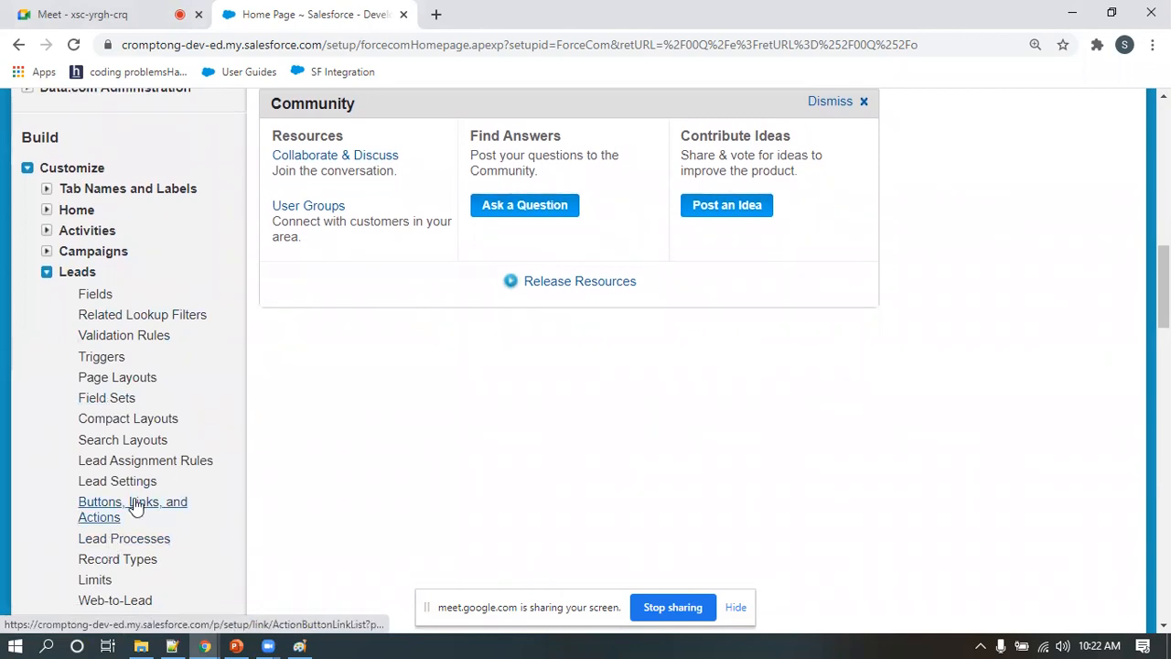
{"action": "scroll", "coordinate": [135, 509], "scroll_direction": "down", "scroll_amount": 2}
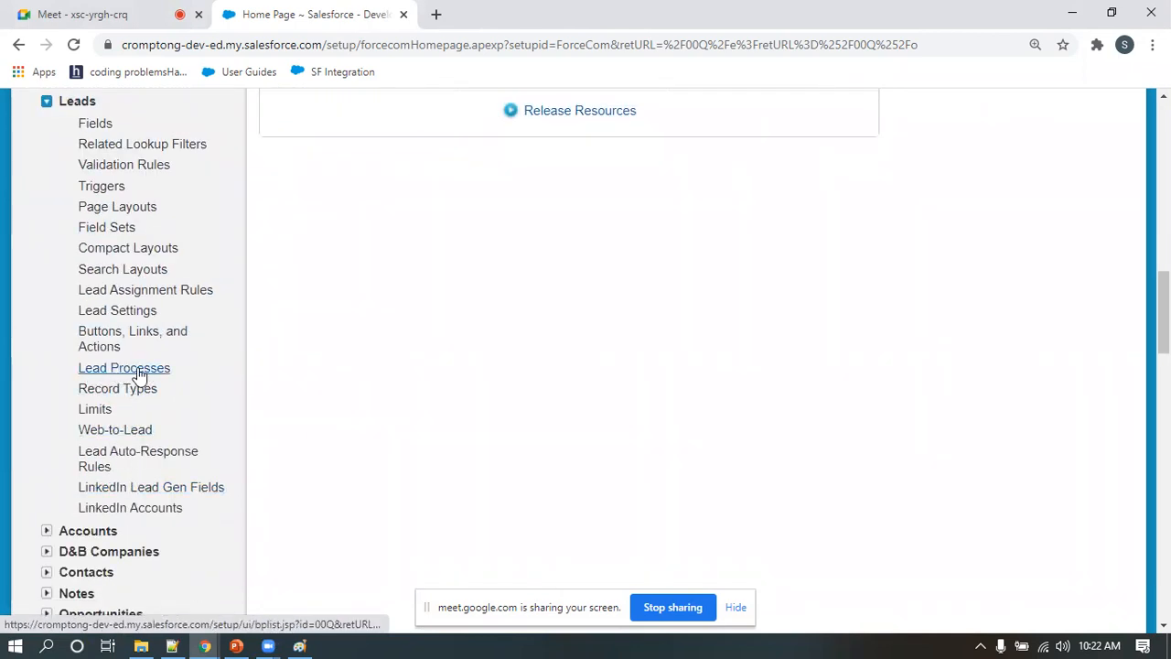
{"action": "left_click", "coordinate": [139, 376]}
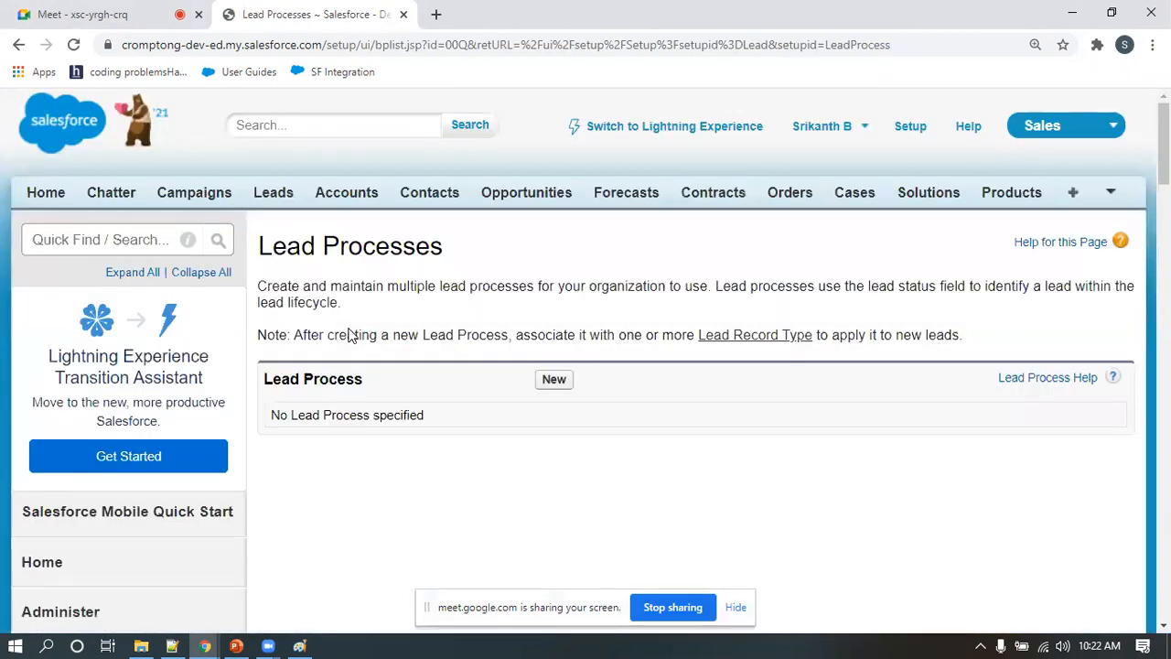
{"action": "left_click_drag", "start_coordinate": [259, 286], "coordinate": [533, 291]}
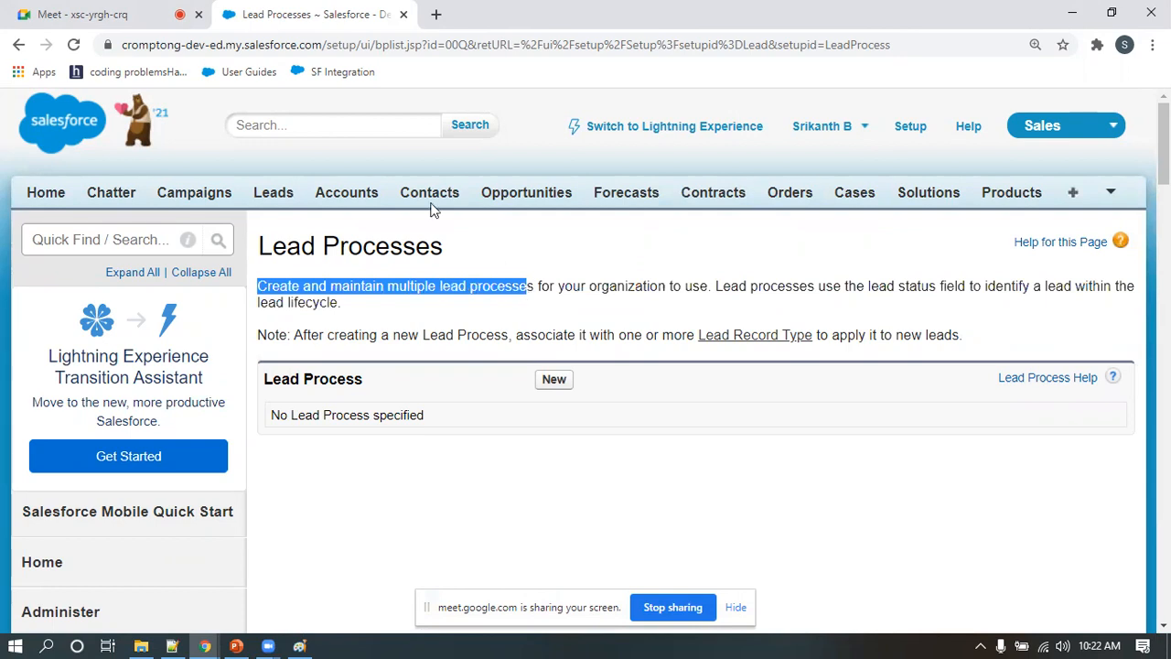
Switch to the Google Meet call, admit the waiting participant, and return to the Salesforce Lead Processes page
{"action": "left_click", "coordinate": [110, 14]}
{"action": "left_click", "coordinate": [759, 207]}
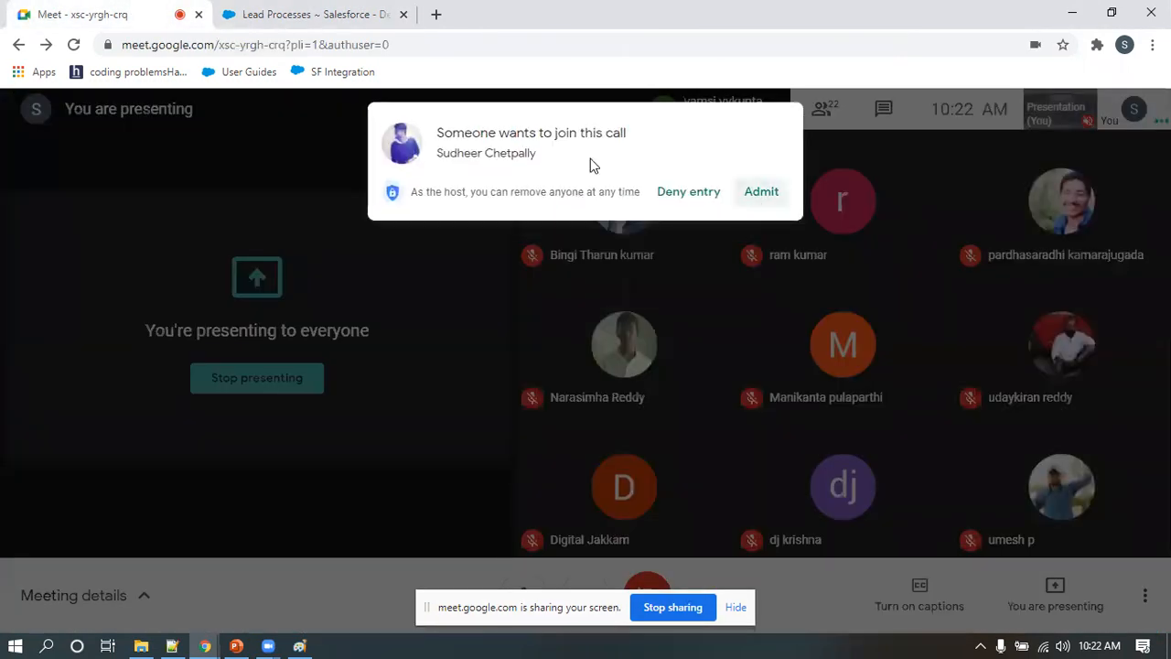
{"action": "left_click", "coordinate": [301, 15]}
Highlight and read the sentence explaining how lead processes use the lead status field
{"action": "left_click", "coordinate": [358, 308]}
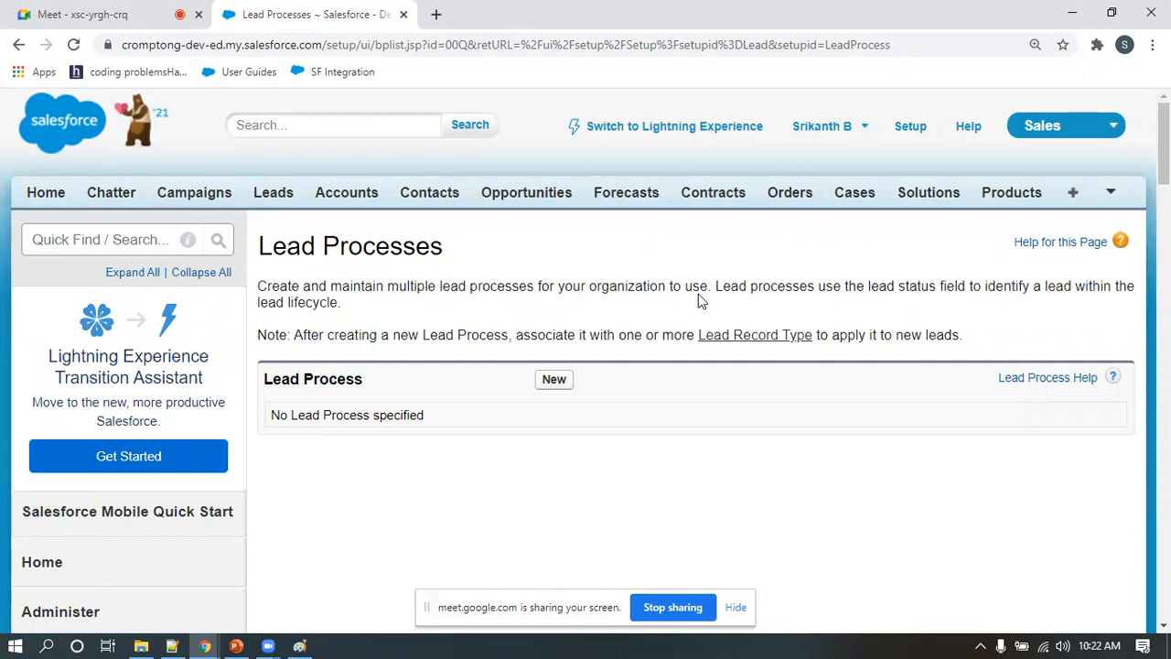
{"action": "left_click_drag", "start_coordinate": [713, 286], "coordinate": [365, 312]}
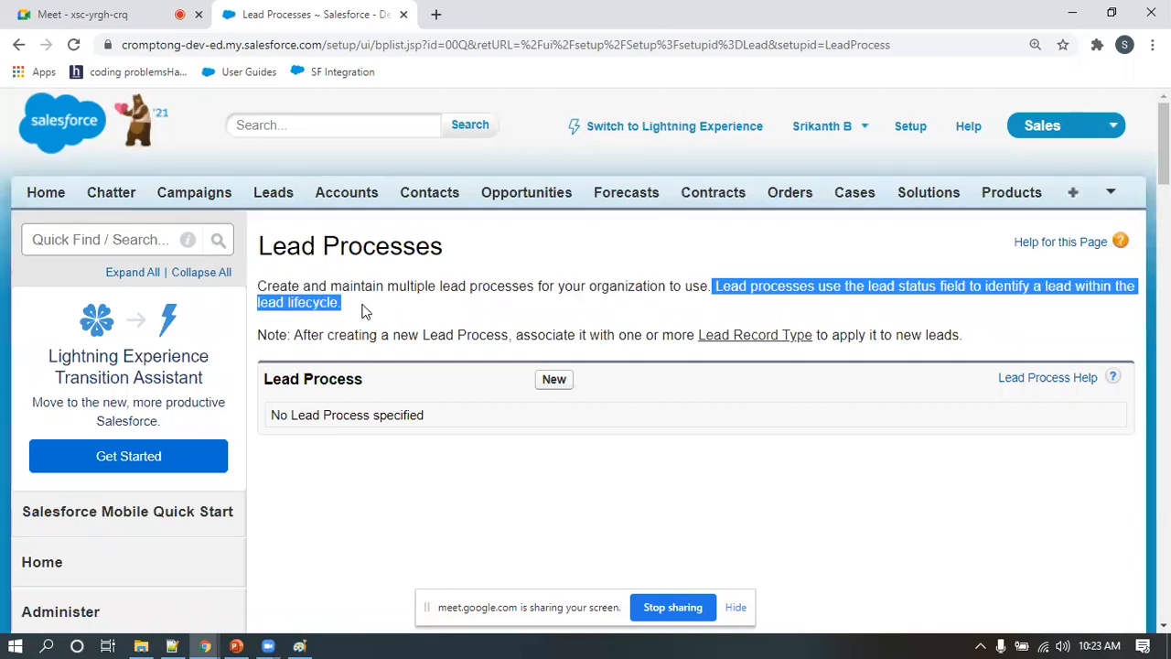
{"action": "left_click", "coordinate": [364, 312]}
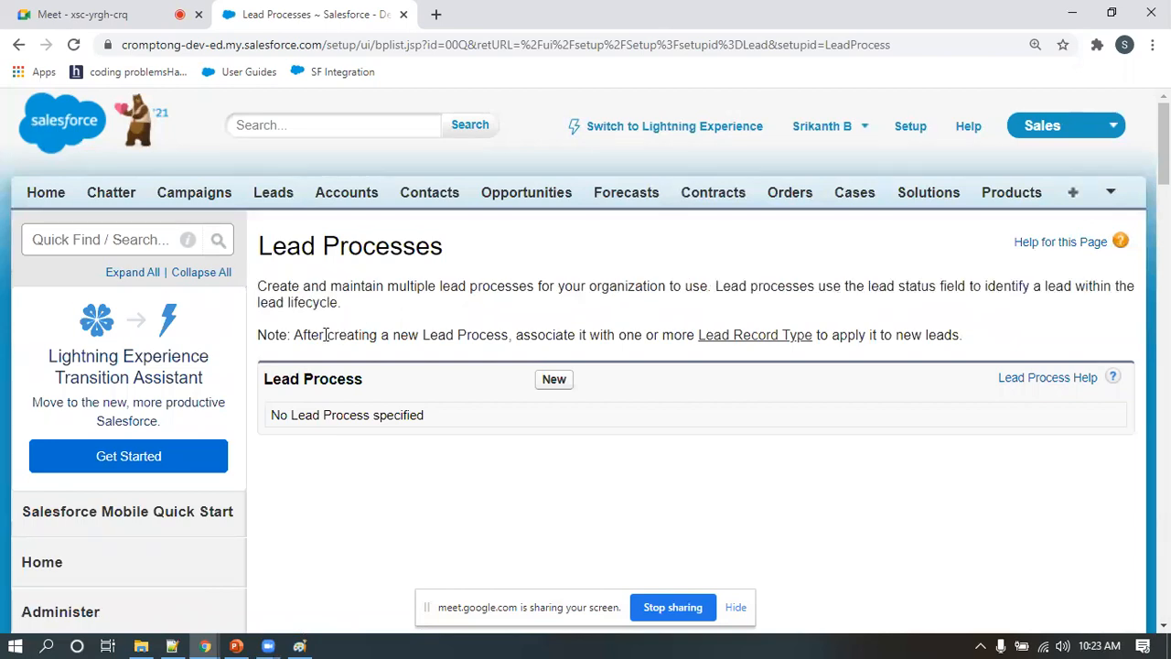
Start a new lead process and name it "Outbound Lead Process"
{"action": "left_click", "coordinate": [558, 386]}
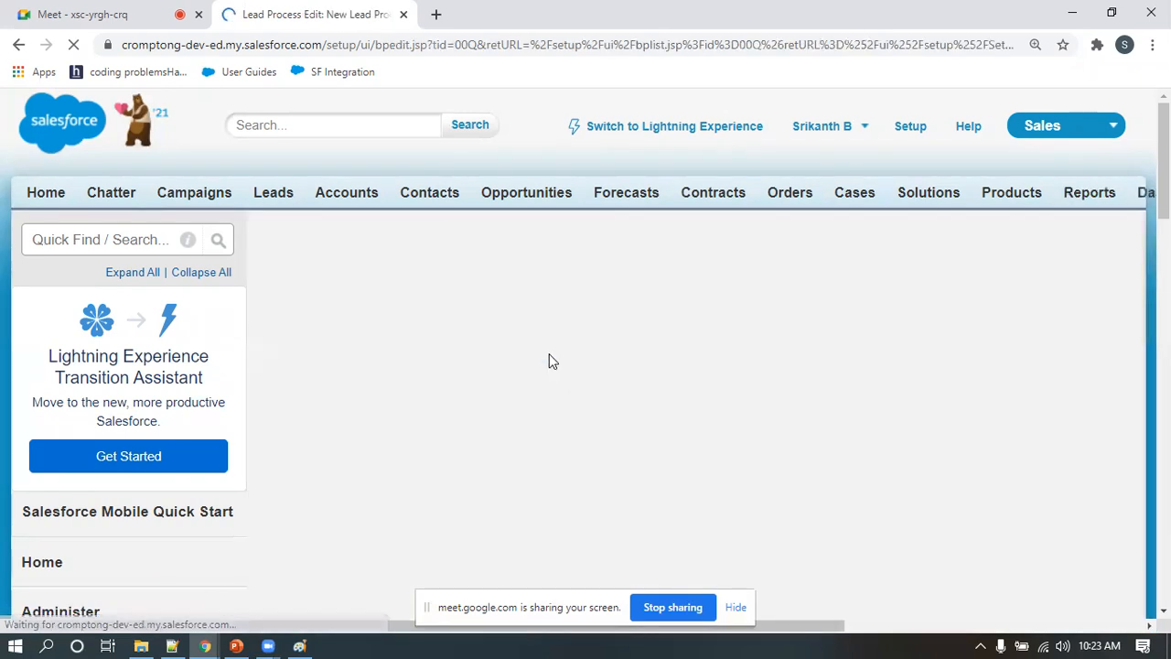
{"action": "left_click", "coordinate": [463, 429]}
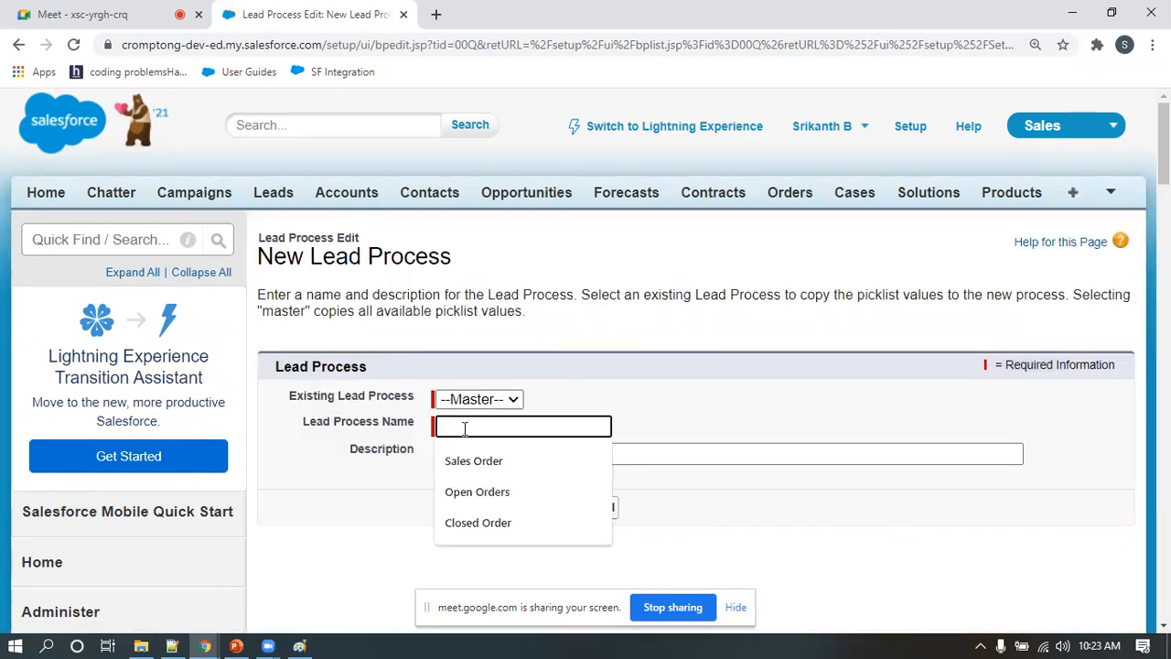
{"action": "type", "text": "O"}
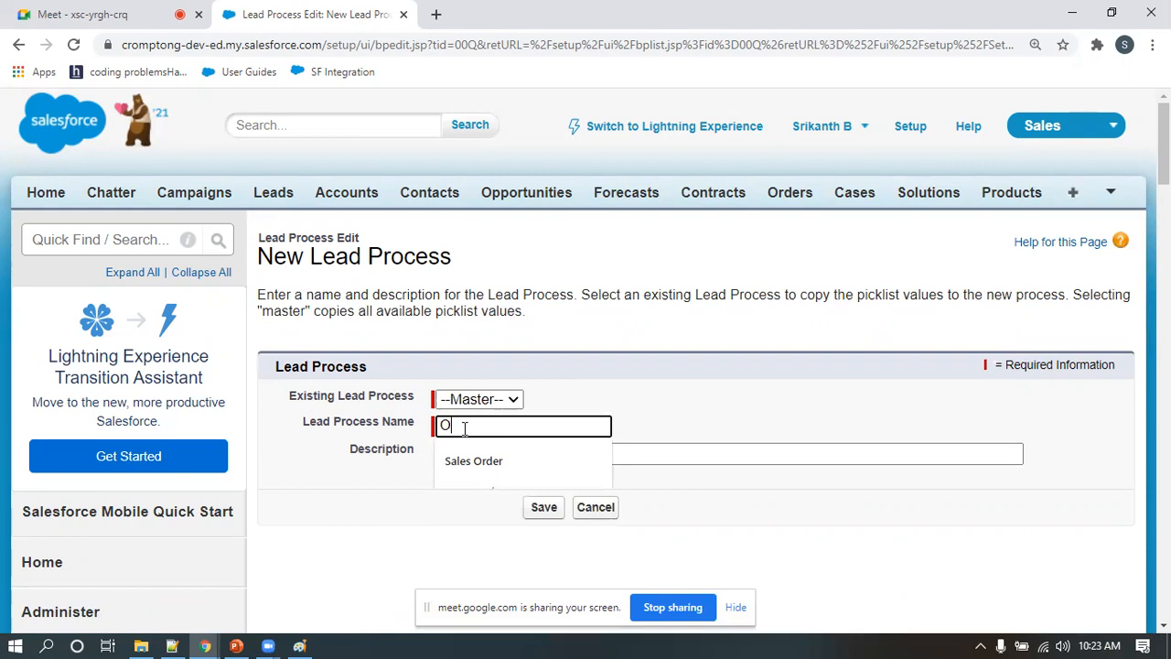
{"action": "type", "text": "utbound Lead Process"}
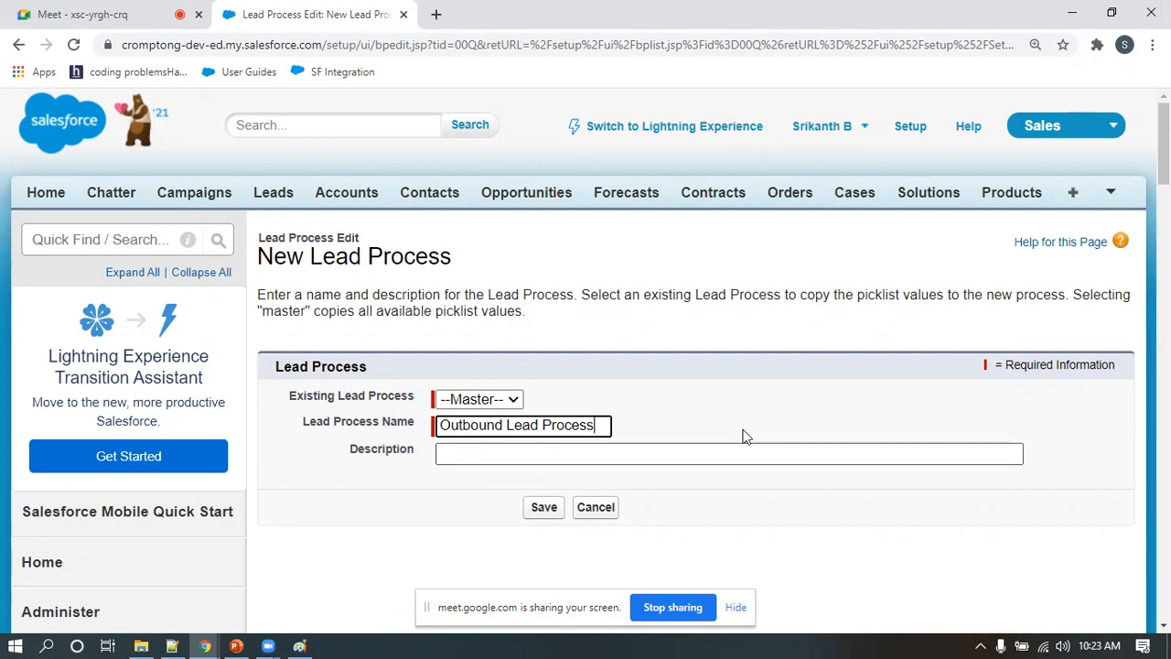
Enter the description "this process will be used for outbound lead only" and save the lead process
{"action": "scroll", "coordinate": [549, 440], "scroll_direction": "down", "scroll_amount": 1}
{"action": "left_click", "coordinate": [475, 368]}
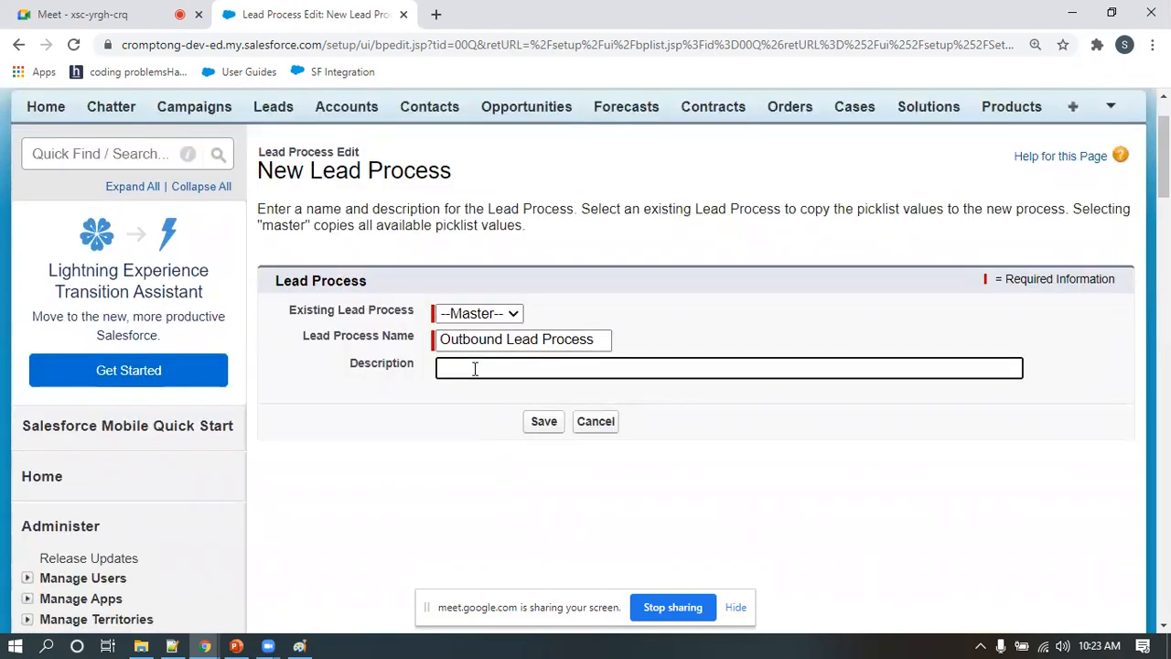
{"action": "type", "text": "this process will be used for"}
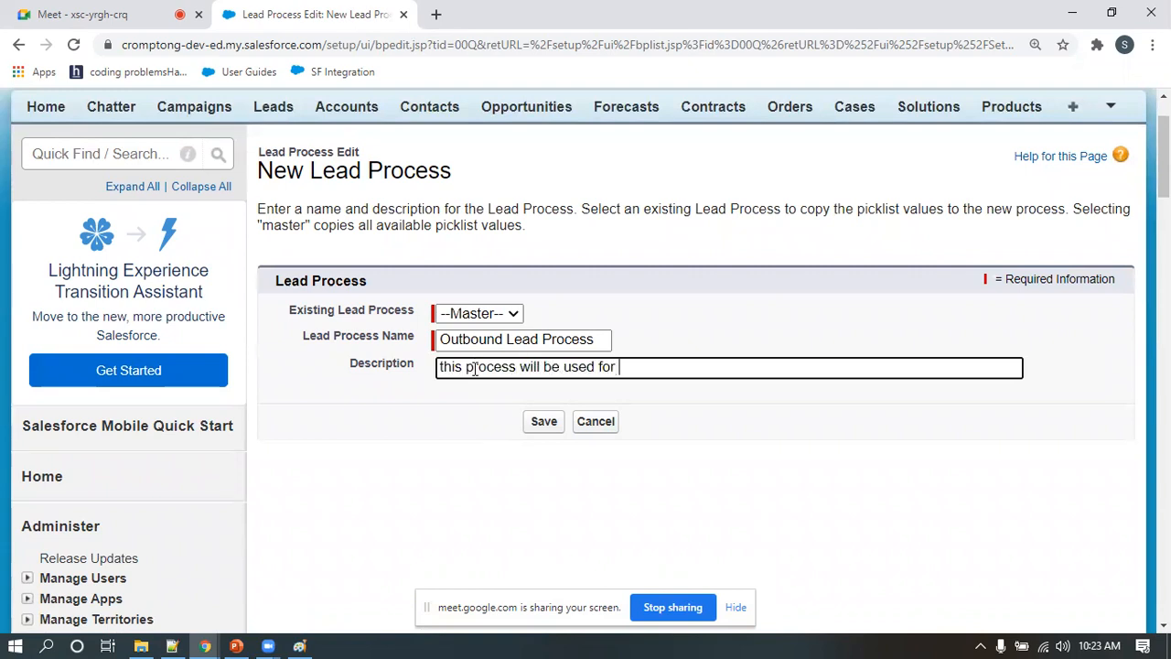
{"action": "type", "text": " outbound lead only"}
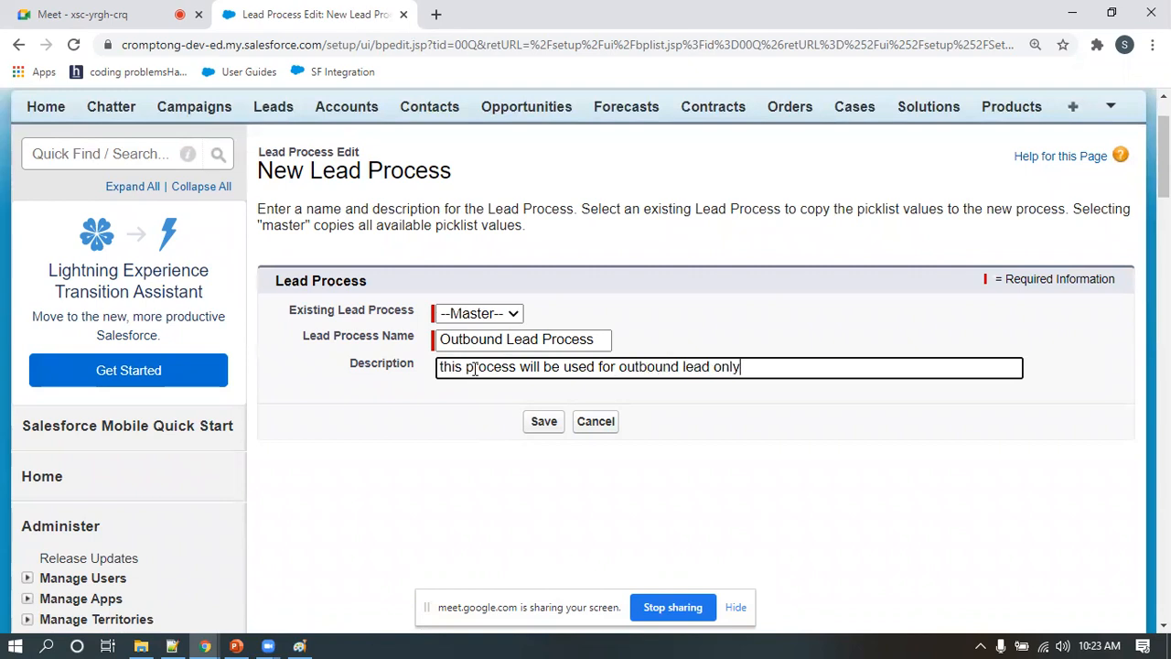
{"action": "left_click", "coordinate": [545, 423]}
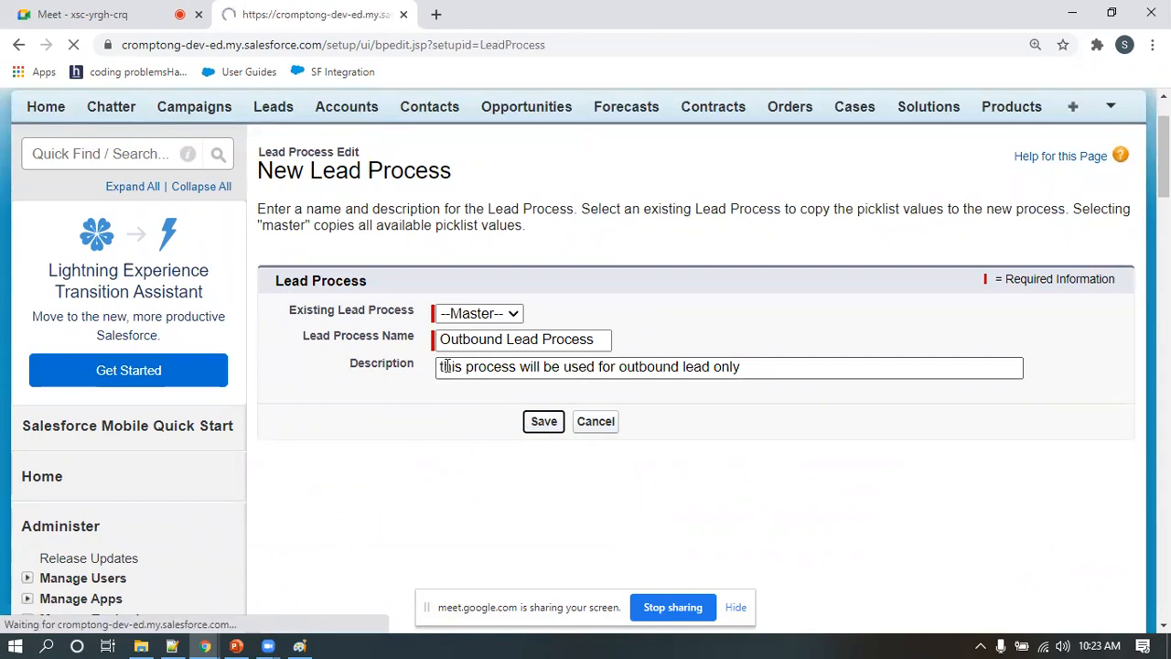
{"action": "scroll", "coordinate": [450, 371], "scroll_direction": "down", "scroll_amount": 2}
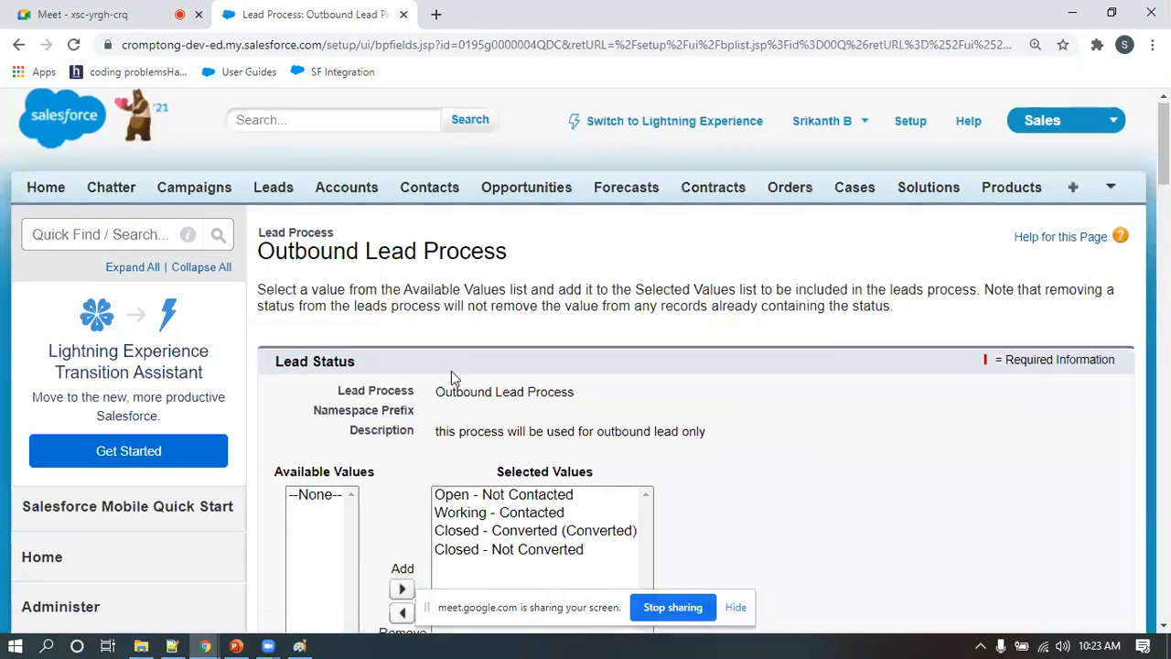
{"action": "scroll", "coordinate": [371, 338], "scroll_direction": "up", "scroll_amount": 1}
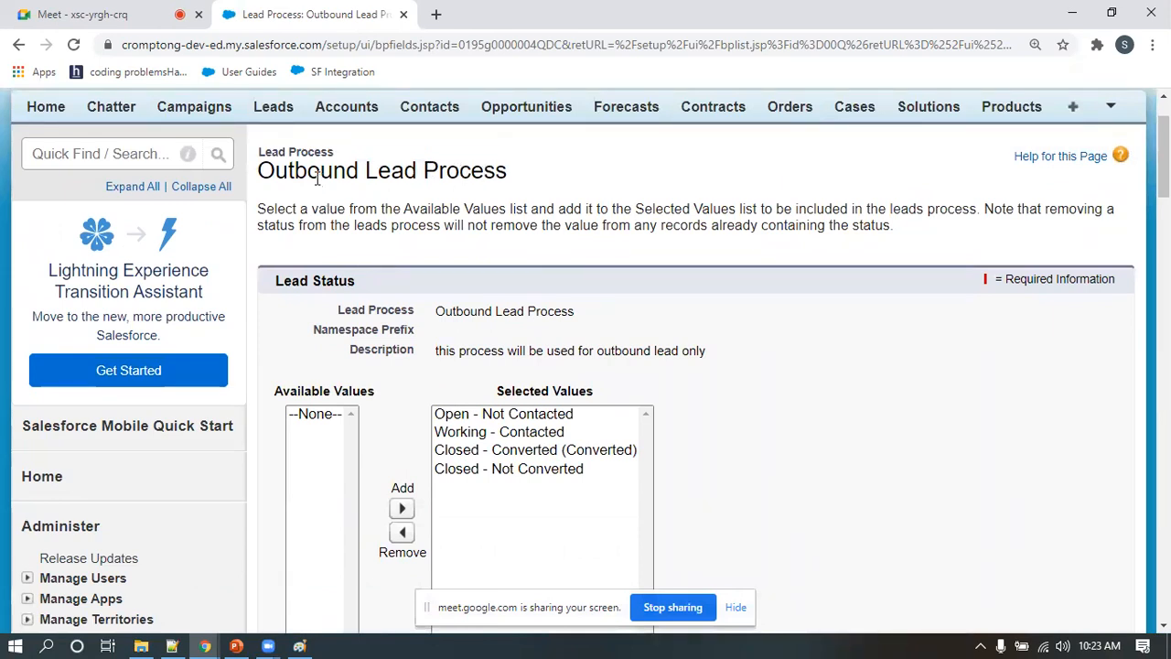
Remove Closed - Not Converted, Closed - Converted and Working - Contacted from the selected status values of the Outbound Lead Process
{"action": "left_click_drag", "start_coordinate": [311, 171], "coordinate": [451, 173]}
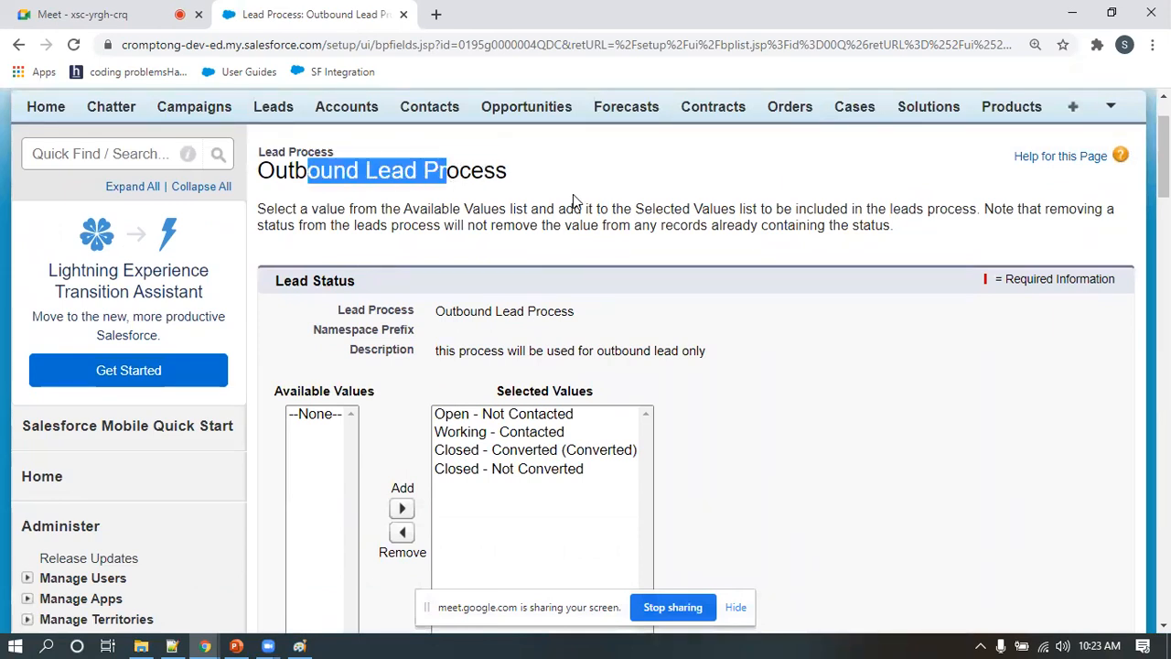
{"action": "scroll", "coordinate": [561, 243], "scroll_direction": "down", "scroll_amount": 1}
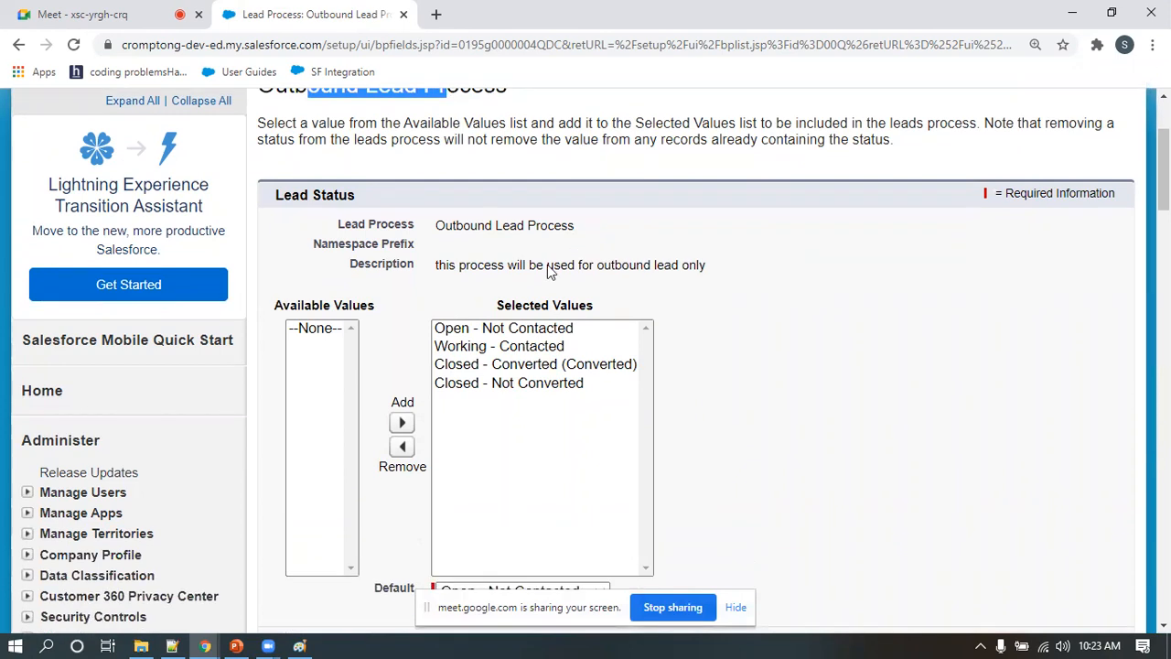
{"action": "left_click", "coordinate": [479, 353]}
{"action": "left_click", "coordinate": [479, 385]}
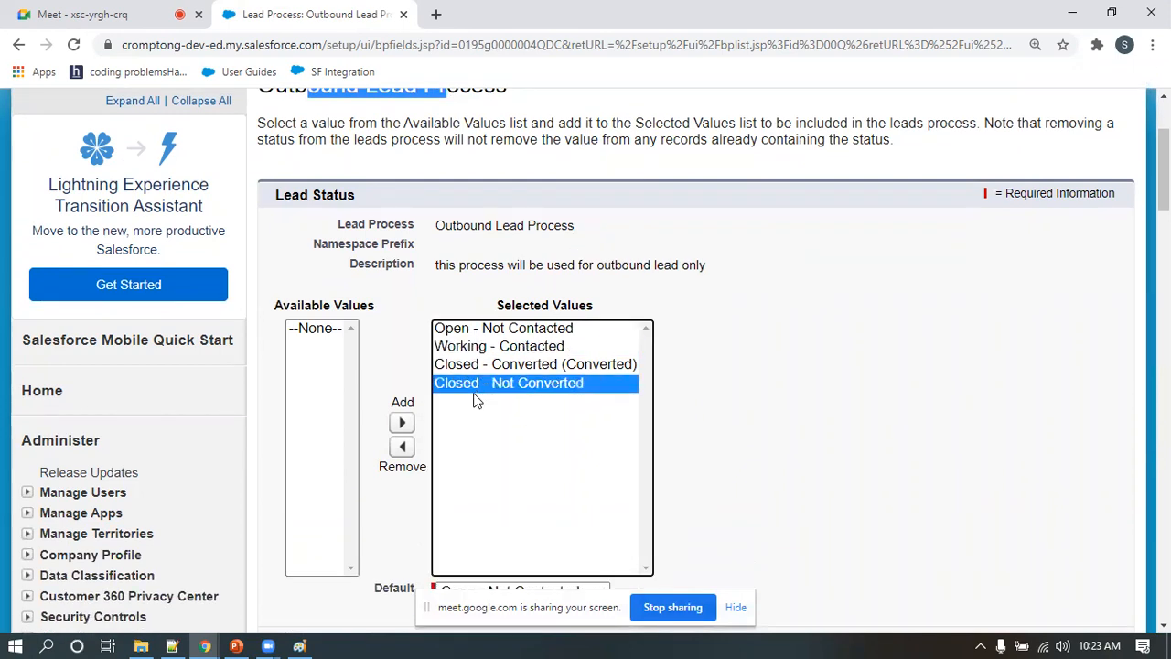
{"action": "left_click", "coordinate": [402, 447]}
{"action": "left_click", "coordinate": [586, 364]}
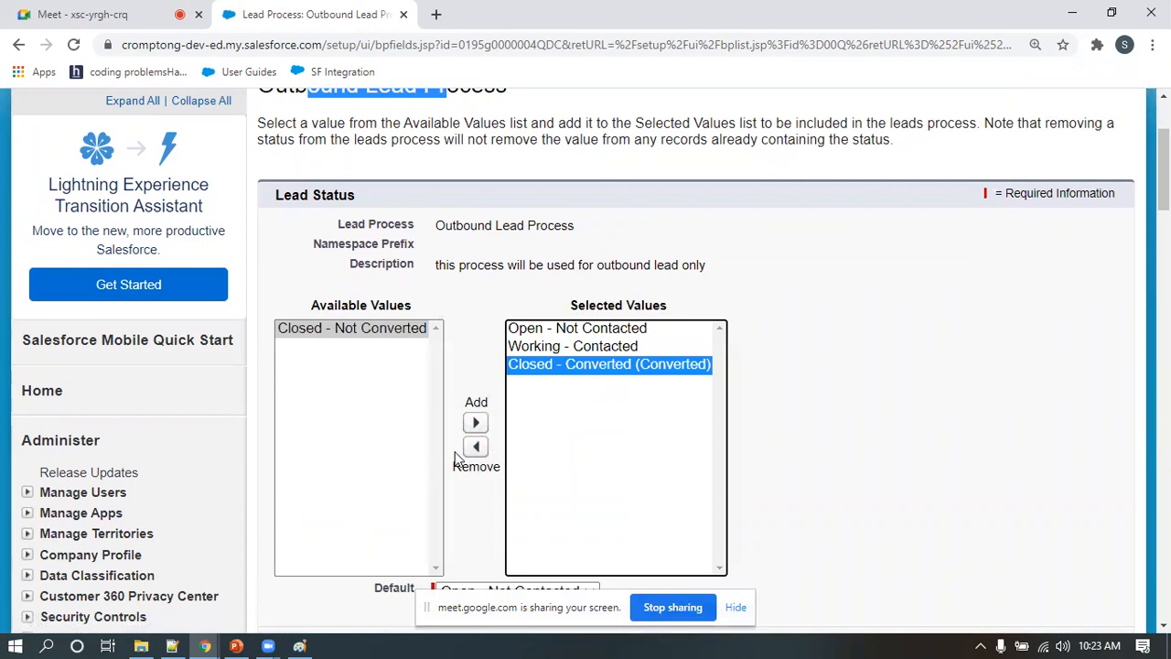
{"action": "left_click", "coordinate": [476, 447]}
{"action": "left_click", "coordinate": [615, 346]}
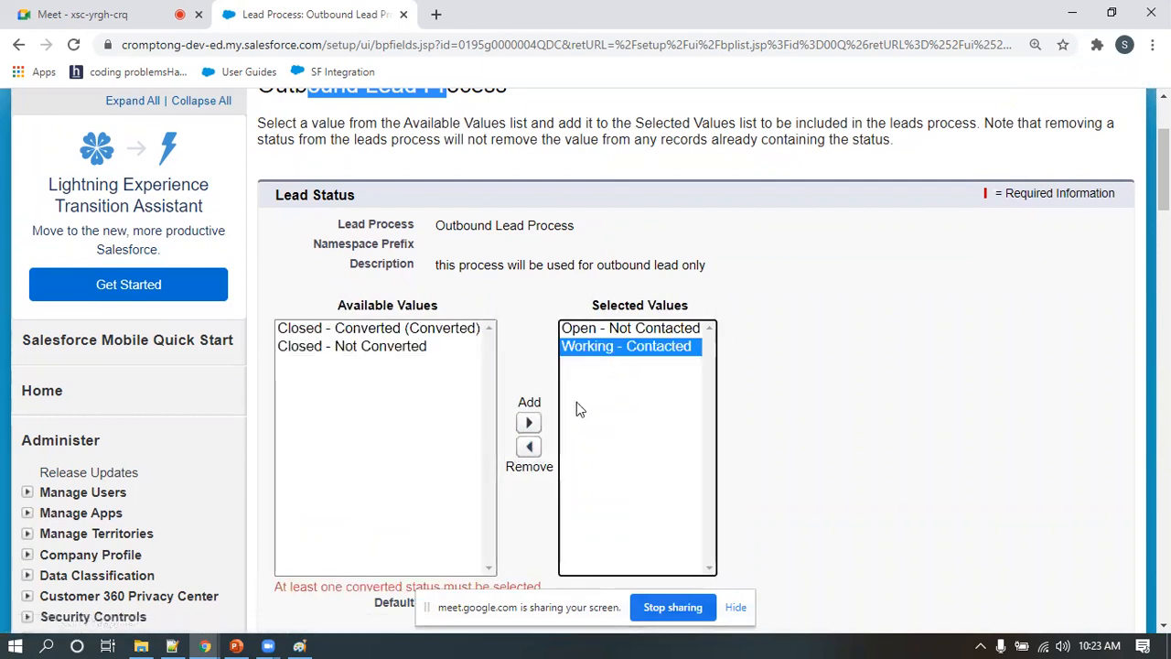
{"action": "left_click", "coordinate": [529, 446]}
Try to save the lead process with only Open - Not Contacted selected, and cancel the edit
{"action": "scroll", "coordinate": [665, 405], "scroll_direction": "down", "scroll_amount": 1}
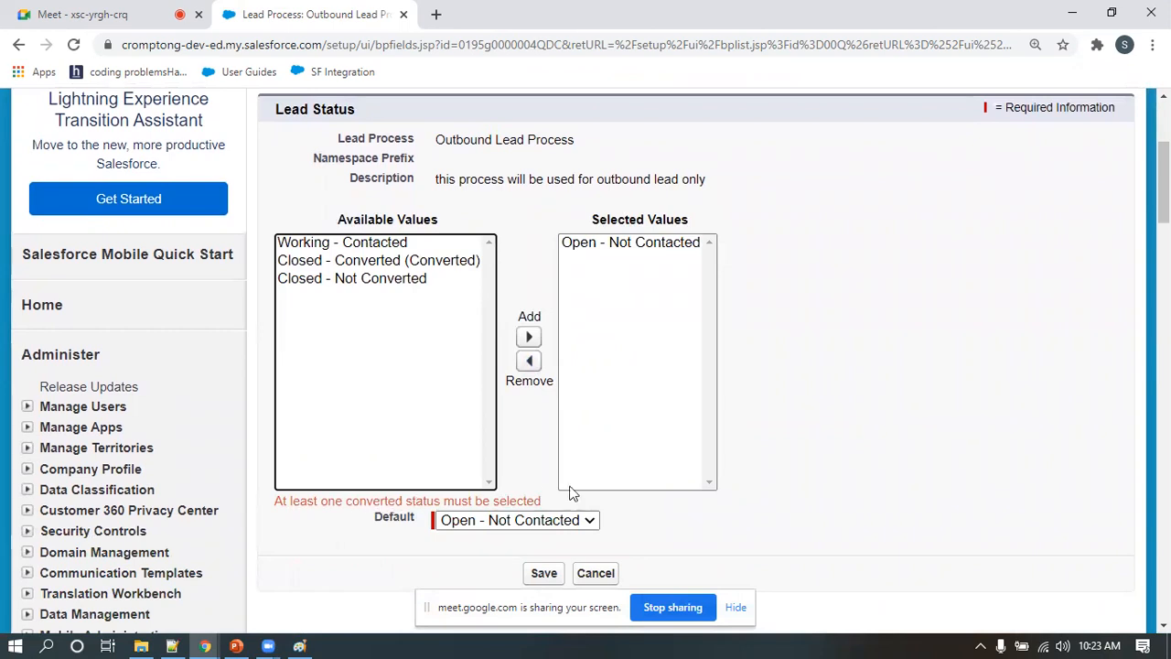
{"action": "scroll", "coordinate": [682, 366], "scroll_direction": "down", "scroll_amount": 1}
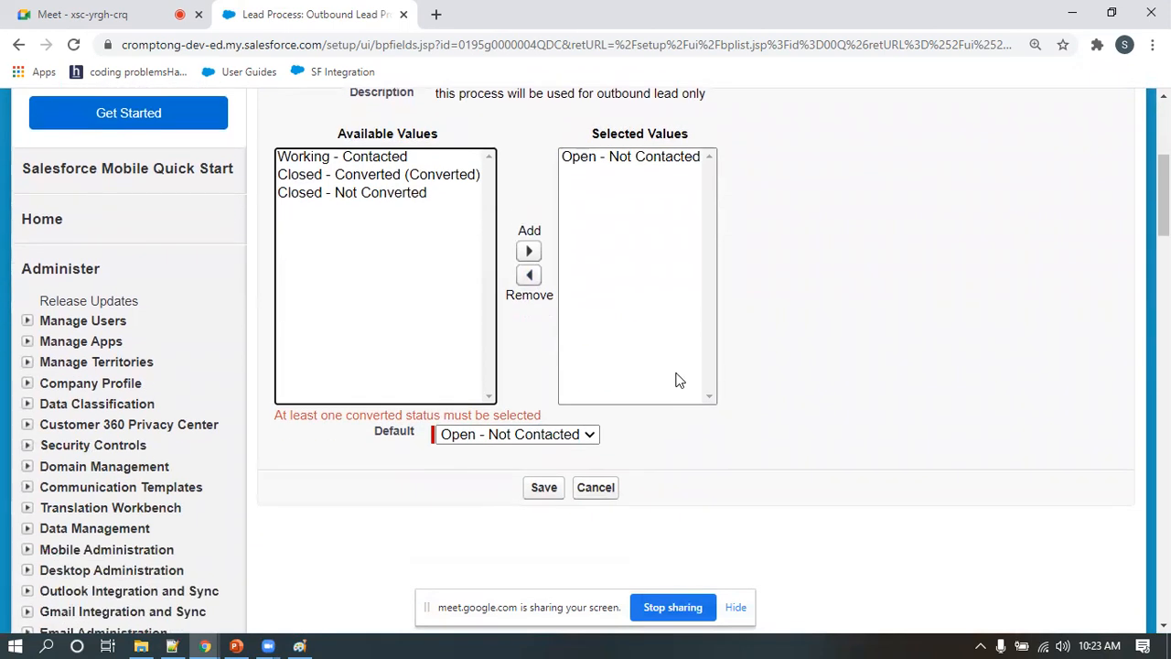
{"action": "left_click", "coordinate": [544, 489]}
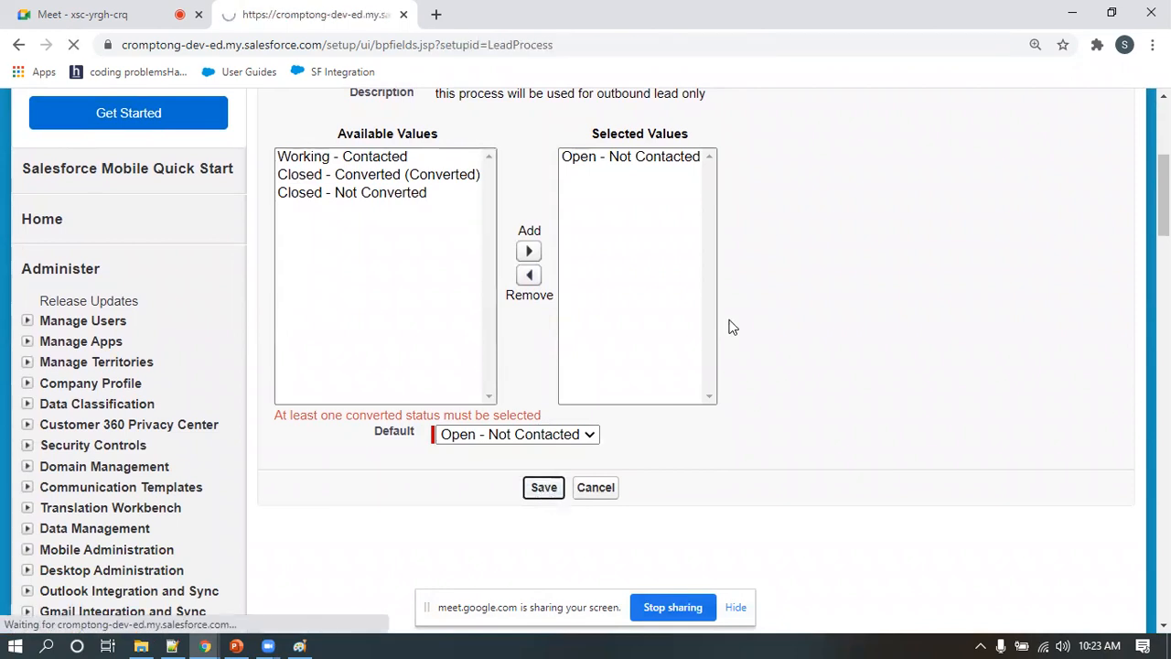
{"action": "scroll", "coordinate": [720, 376], "scroll_direction": "down", "scroll_amount": 3}
{"action": "scroll", "coordinate": [720, 375], "scroll_direction": "down", "scroll_amount": 1}
{"action": "scroll", "coordinate": [719, 375], "scroll_direction": "up", "scroll_amount": 2}
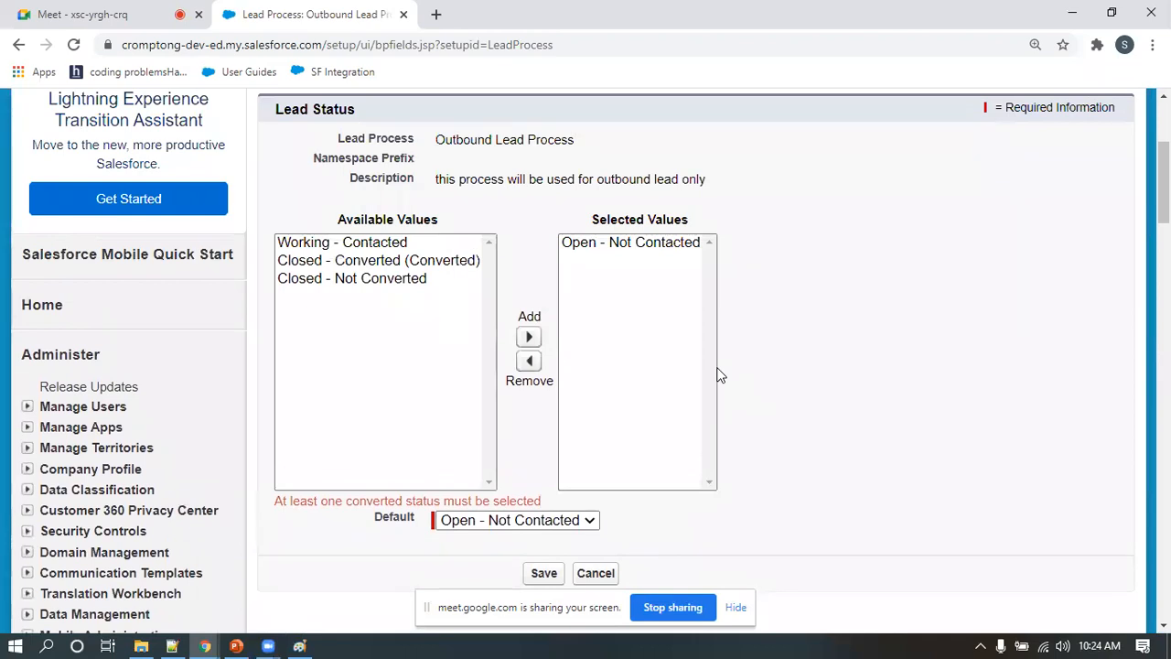
{"action": "scroll", "coordinate": [718, 375], "scroll_direction": "down", "scroll_amount": 1}
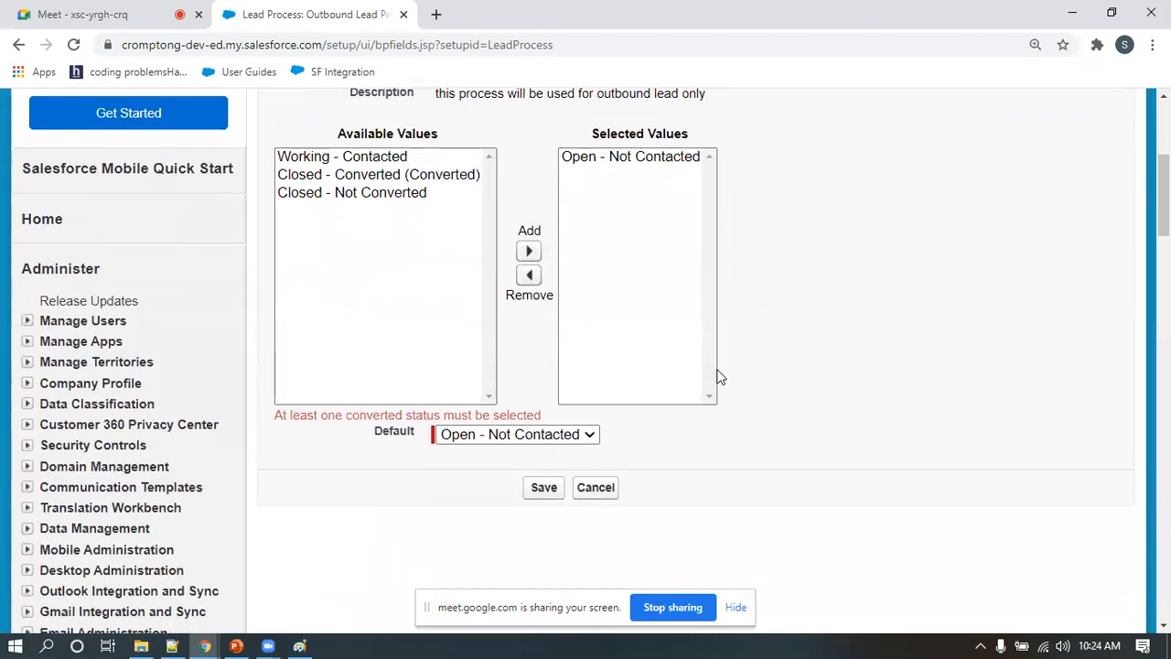
{"action": "left_click", "coordinate": [604, 487]}
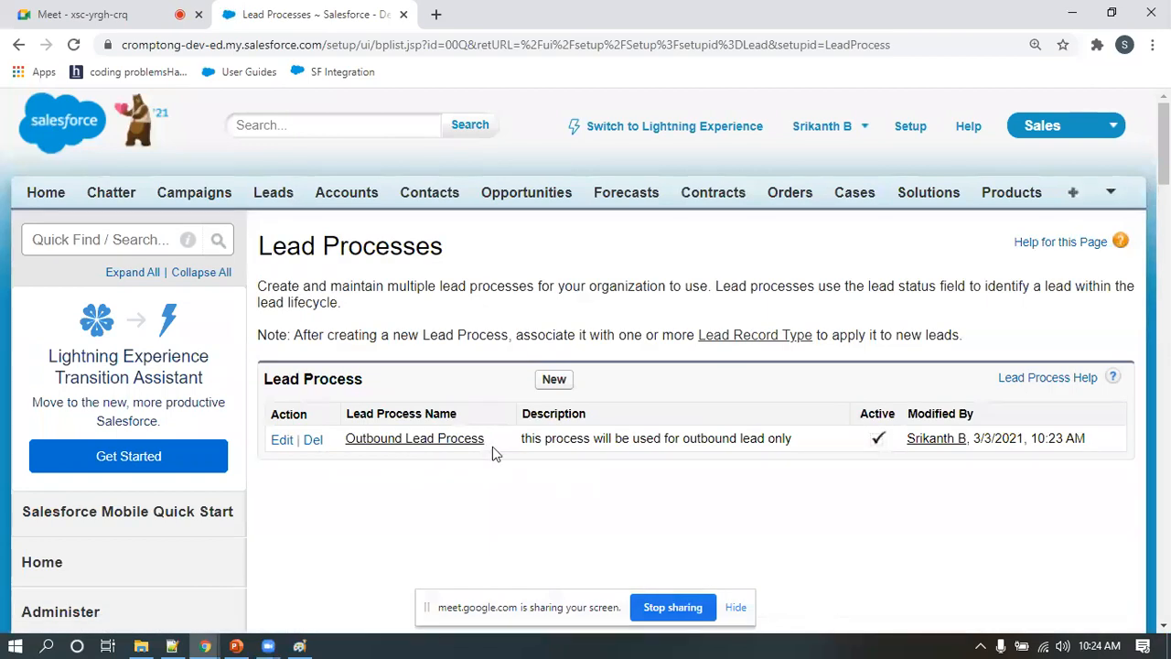
Reopen the Outbound Lead Process, remove Closed - Not Converted and Working - Contacted from its selected values, and save it
{"action": "left_click", "coordinate": [449, 440]}
{"action": "scroll", "coordinate": [614, 373], "scroll_direction": "down", "scroll_amount": 3}
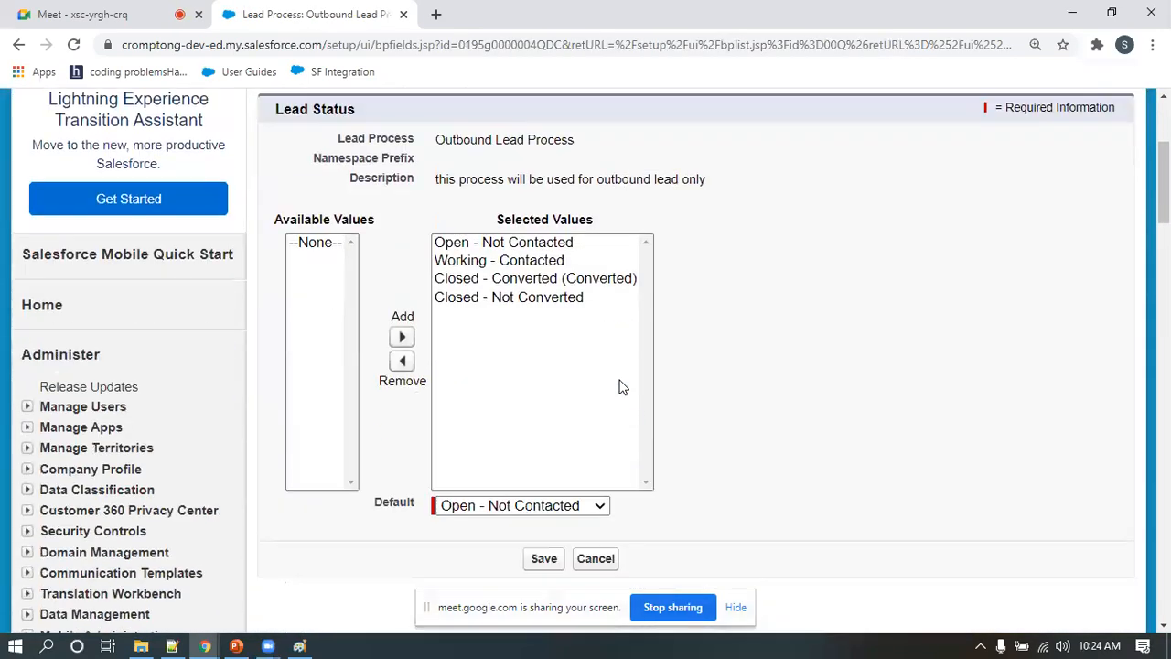
{"action": "left_click", "coordinate": [464, 298]}
{"action": "left_click", "coordinate": [403, 360]}
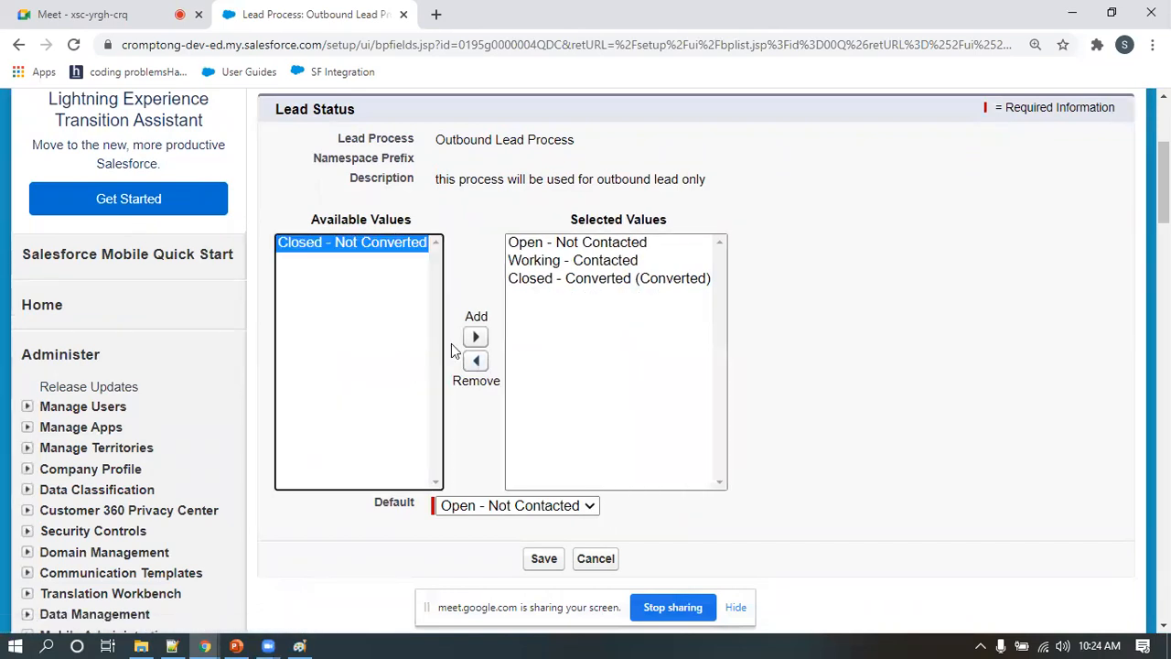
{"action": "left_click", "coordinate": [569, 261]}
{"action": "left_click", "coordinate": [476, 360]}
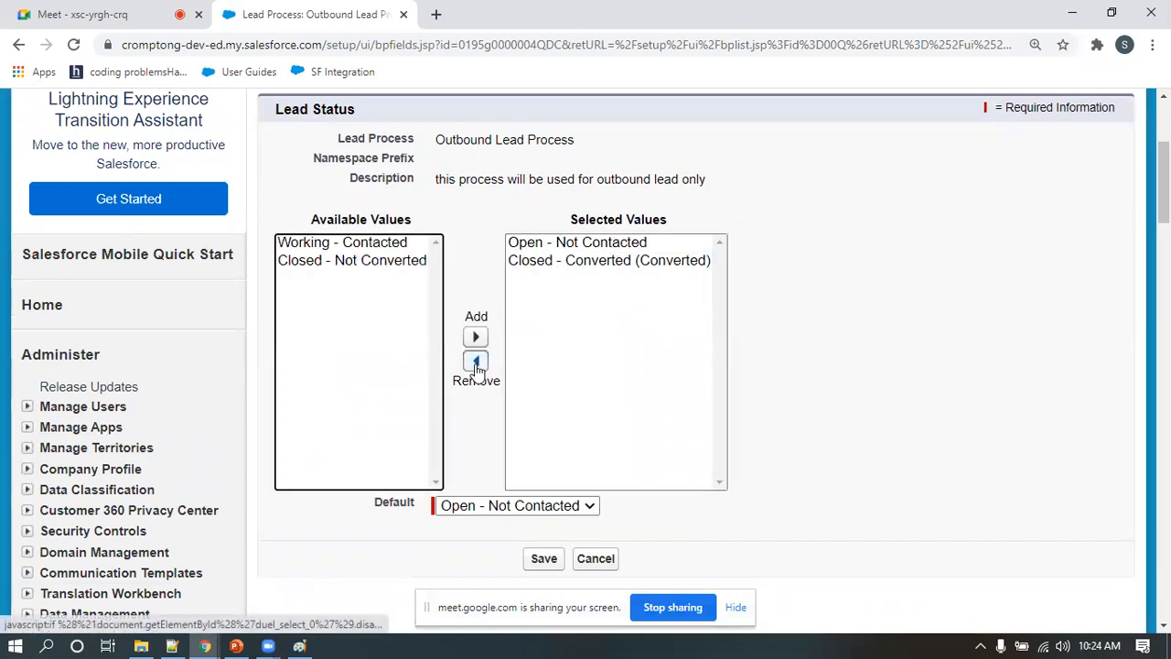
{"action": "left_click", "coordinate": [543, 559]}
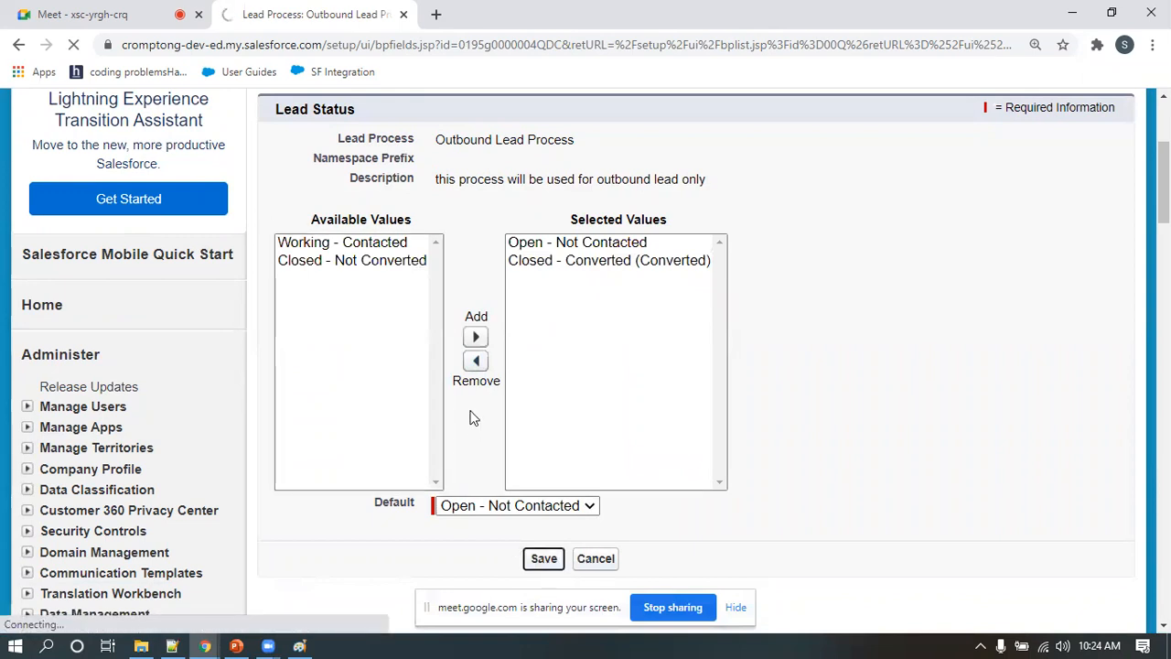
{"action": "scroll", "coordinate": [473, 421], "scroll_direction": "down", "scroll_amount": 4}
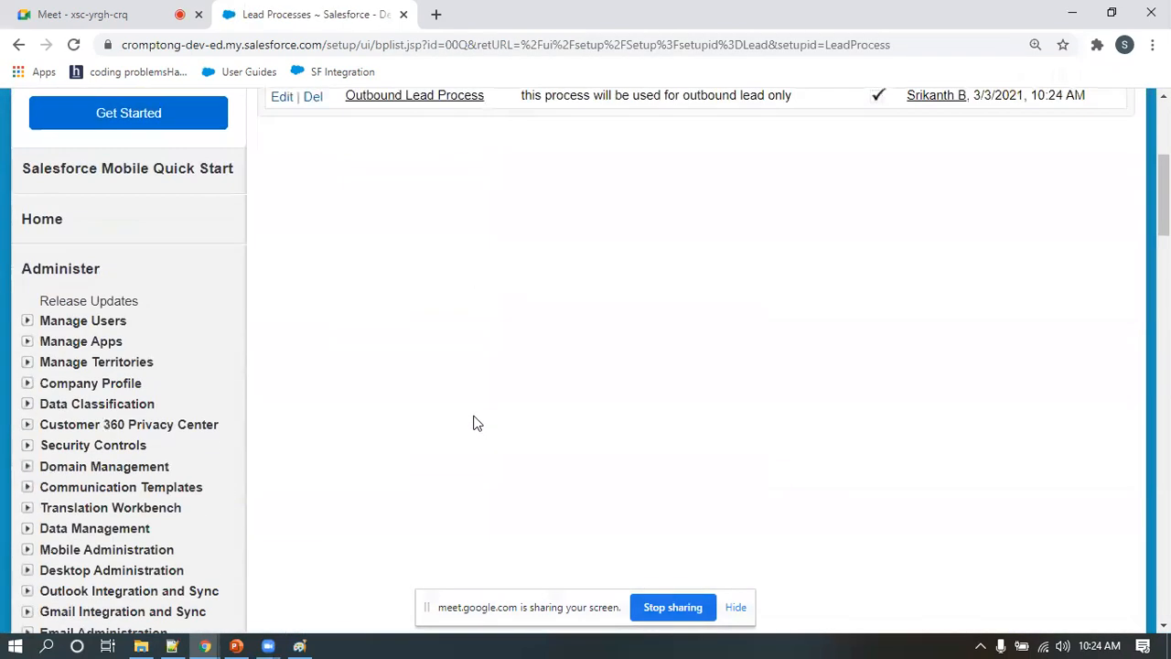
{"action": "scroll", "coordinate": [473, 421], "scroll_direction": "up", "scroll_amount": 2}
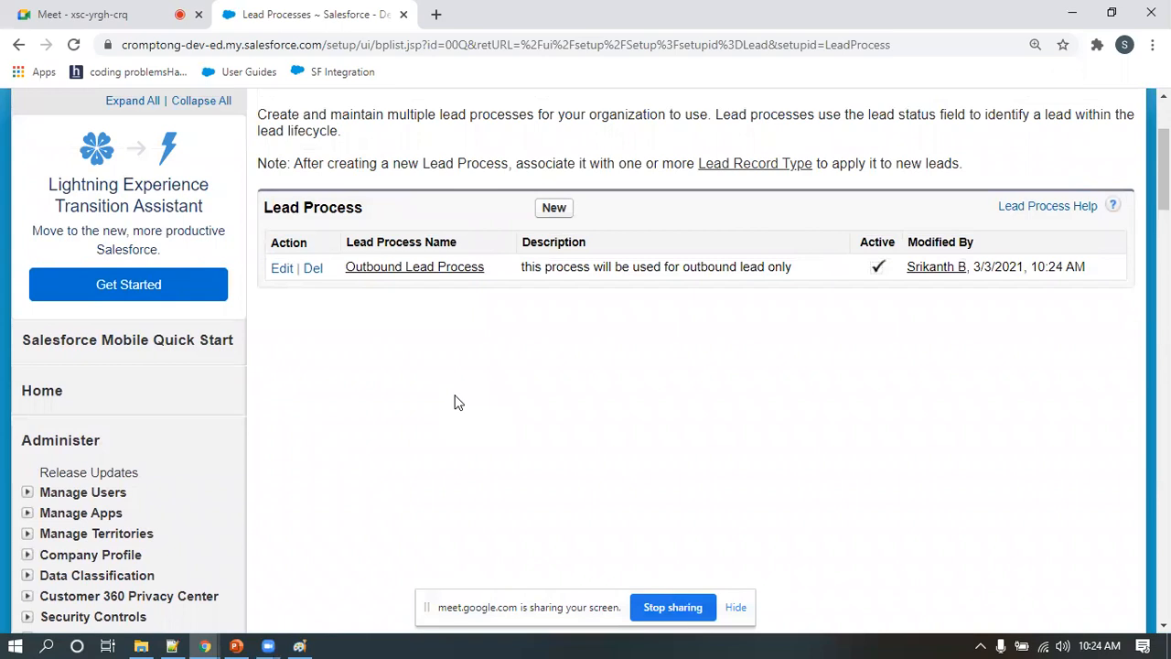
{"action": "scroll", "coordinate": [400, 452], "scroll_direction": "up", "scroll_amount": 2}
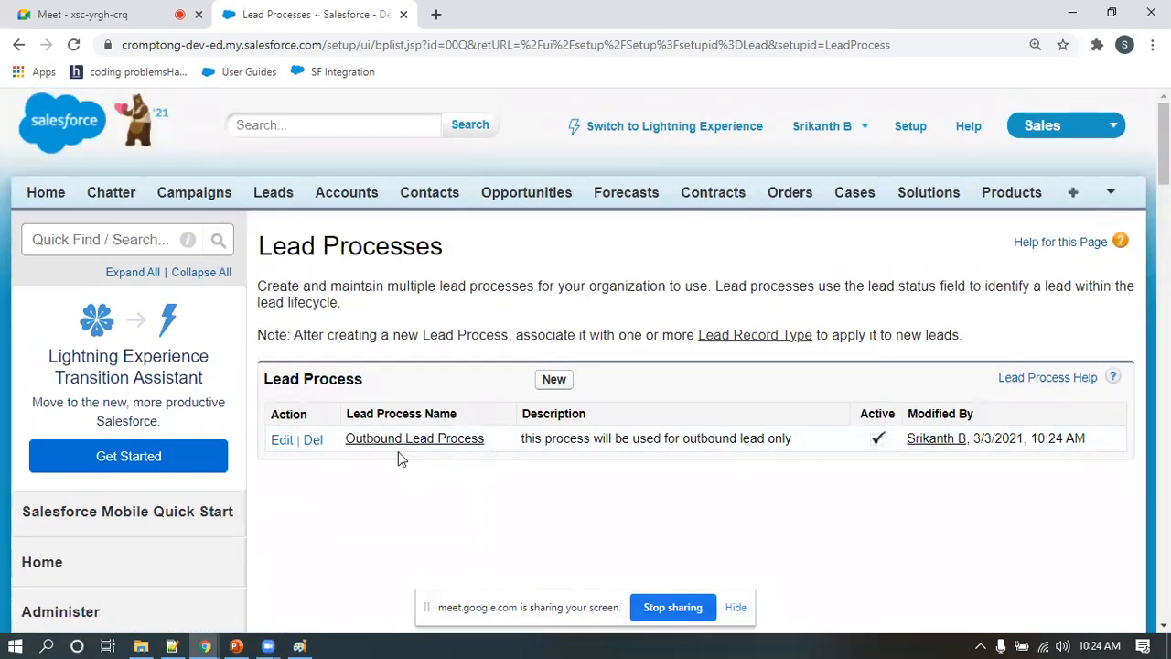
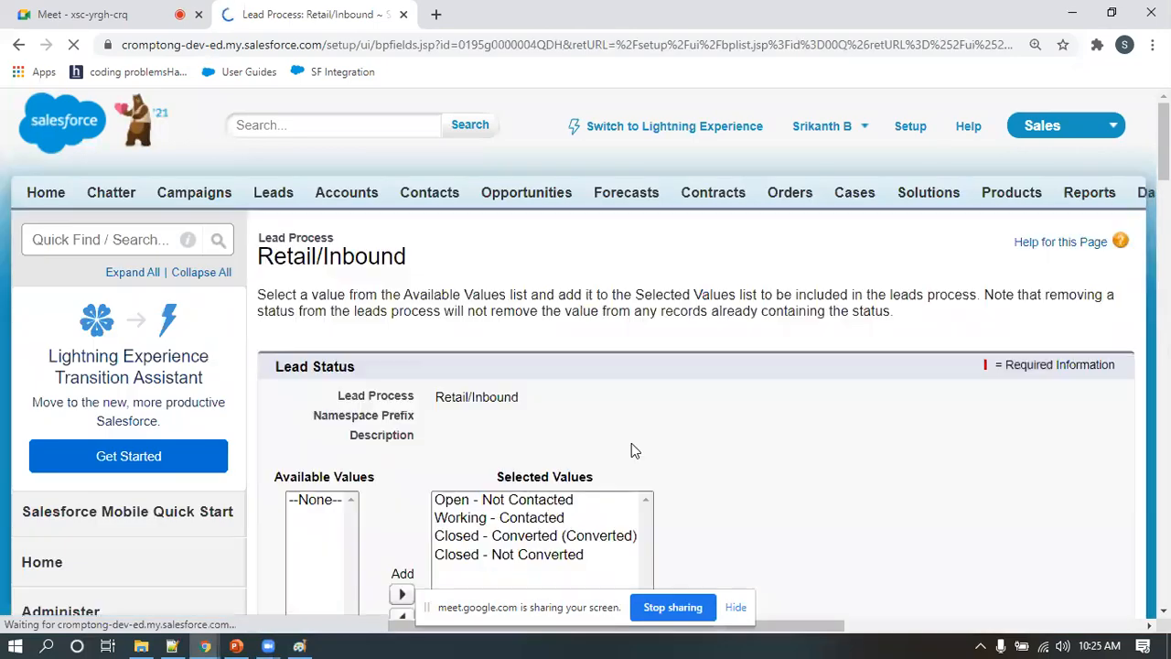
{"action": "scroll", "coordinate": [483, 345], "scroll_direction": "down", "scroll_amount": 2}
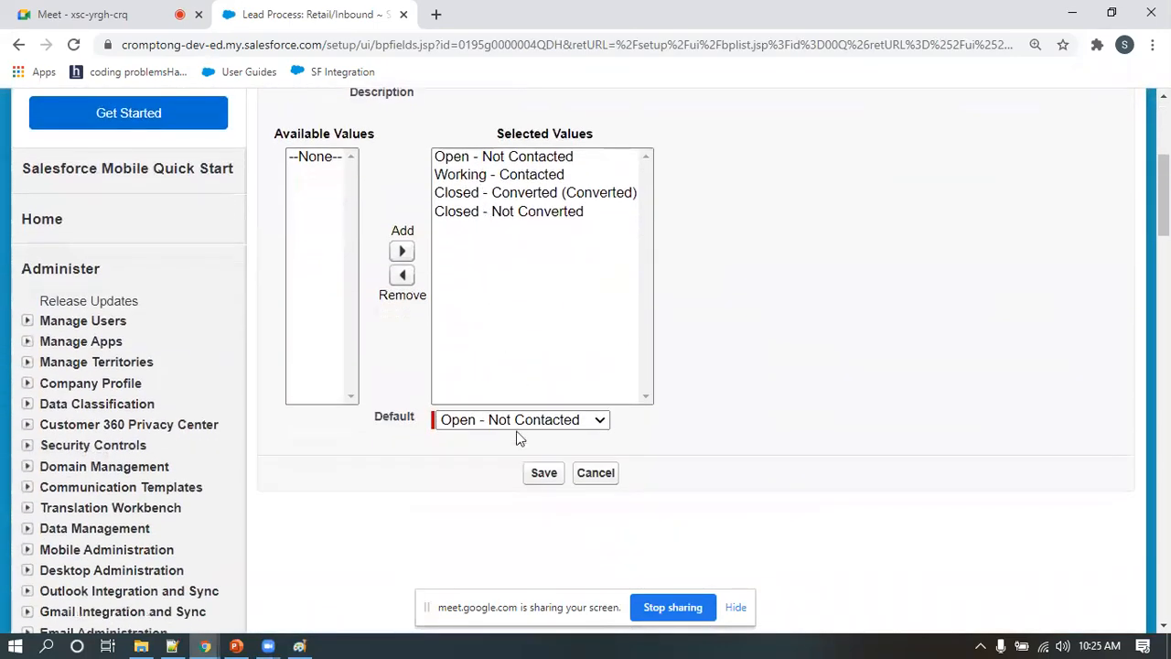
Save the Retail/Inbound lead process with all its status values selected and Open - Not Contacted as the default
{"action": "left_click", "coordinate": [544, 473]}
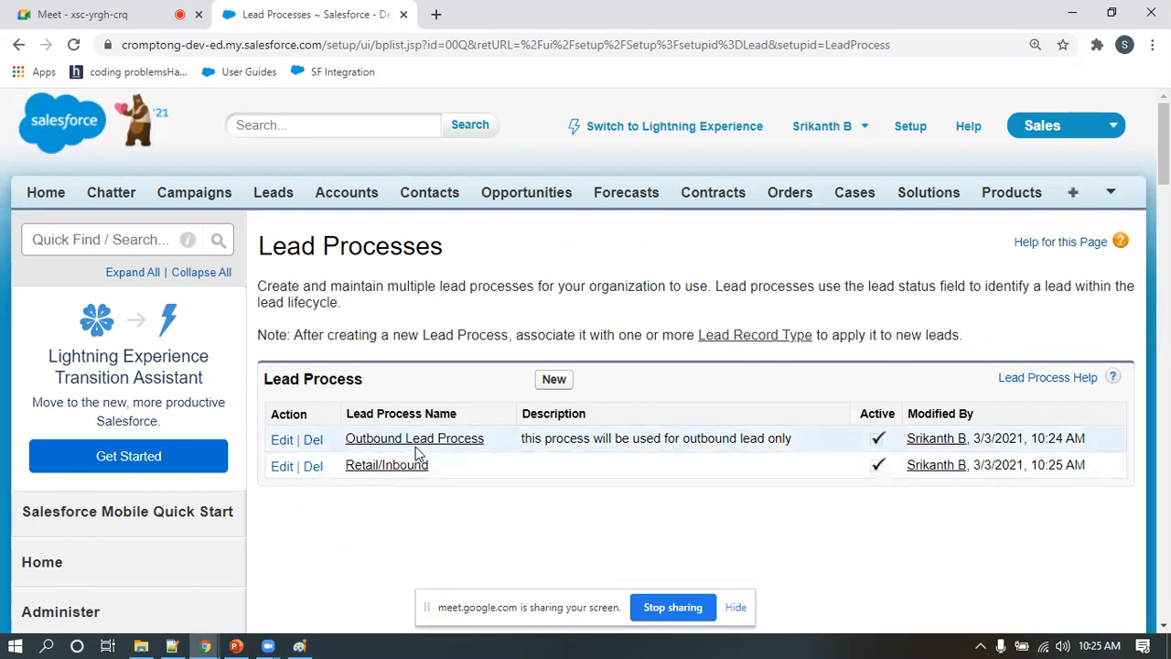
Open the lead page layouts, examine the existing layouts, and open the form for creating a new one
{"action": "scroll", "coordinate": [418, 453], "scroll_direction": "down", "scroll_amount": 5}
{"action": "scroll", "coordinate": [221, 465], "scroll_direction": "down", "scroll_amount": 7}
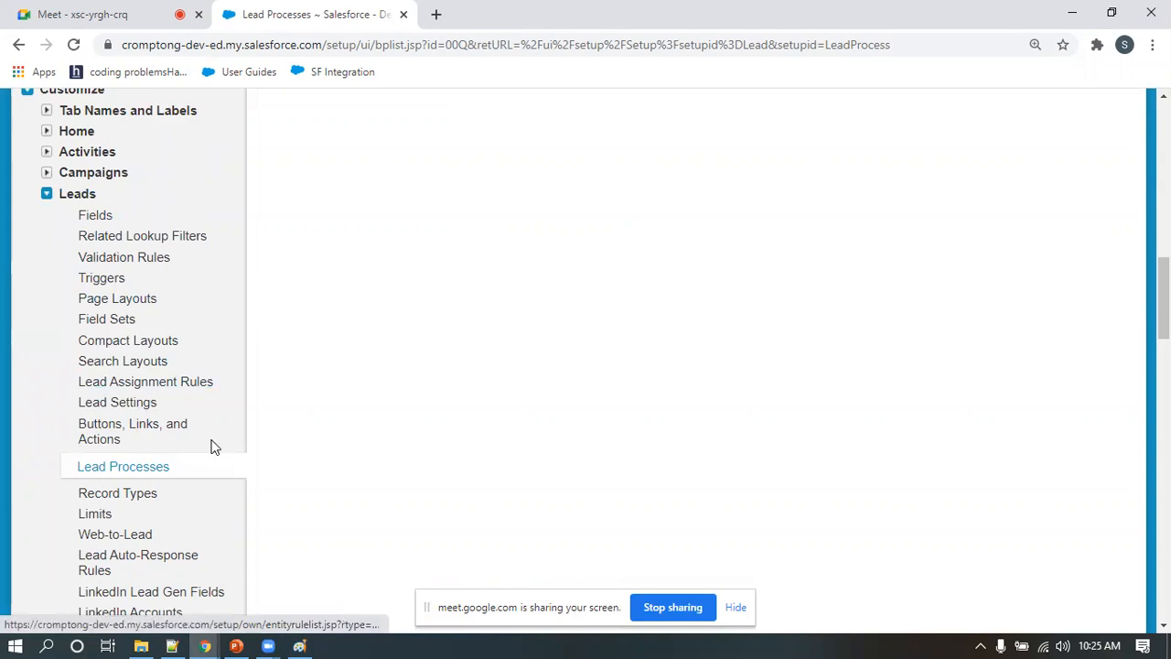
{"action": "scroll", "coordinate": [212, 444], "scroll_direction": "down", "scroll_amount": 1}
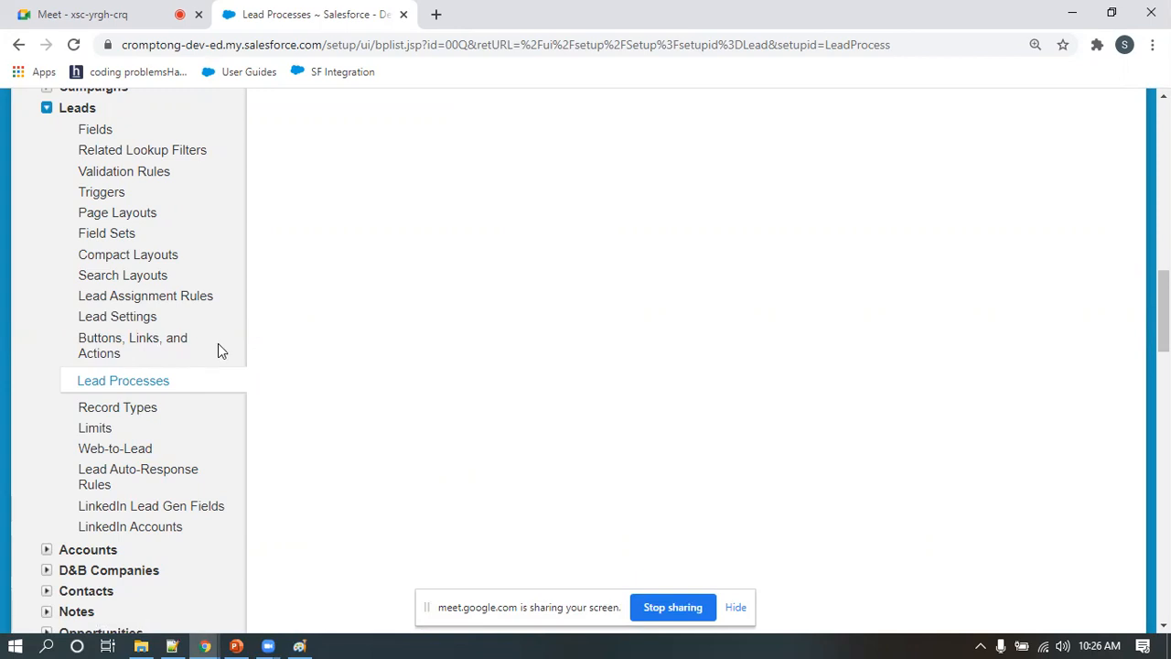
{"action": "left_click", "coordinate": [102, 216]}
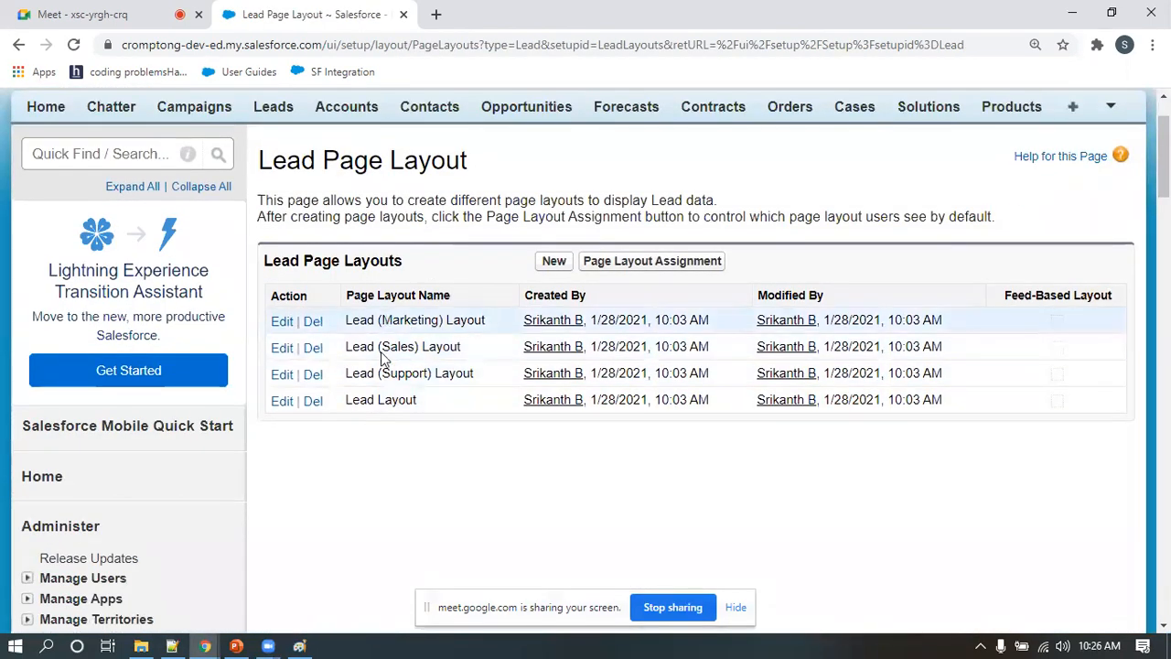
{"action": "left_click_drag", "start_coordinate": [420, 408], "coordinate": [399, 343]}
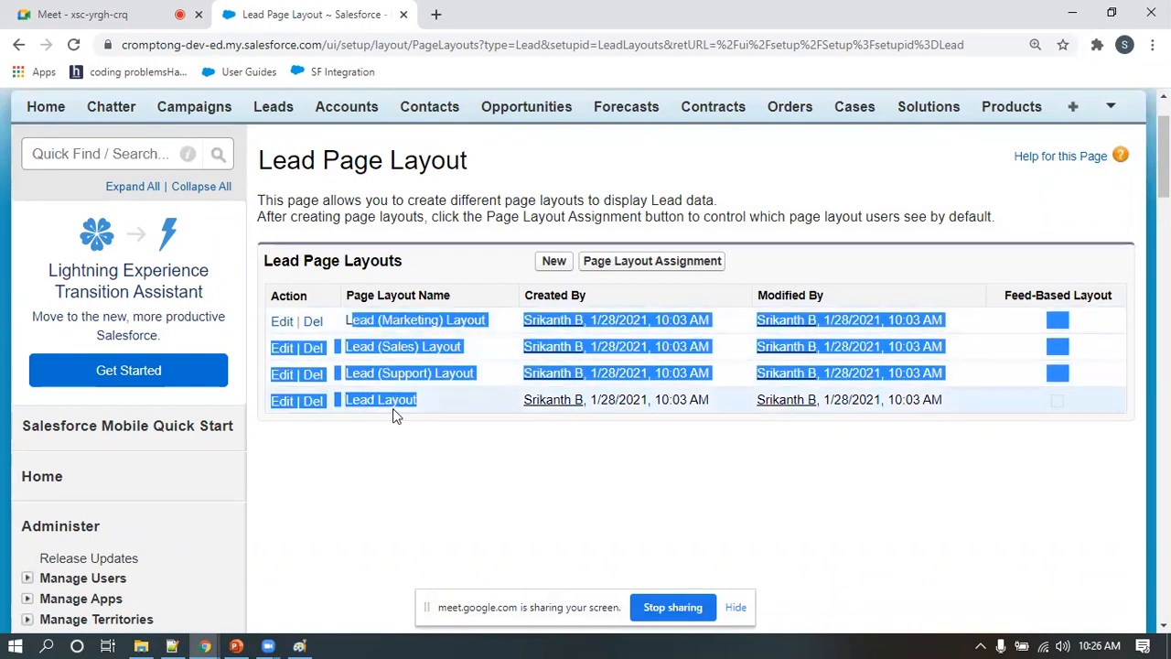
{"action": "left_click", "coordinate": [444, 433]}
{"action": "left_click_drag", "start_coordinate": [433, 409], "coordinate": [341, 315]}
{"action": "left_click", "coordinate": [406, 503]}
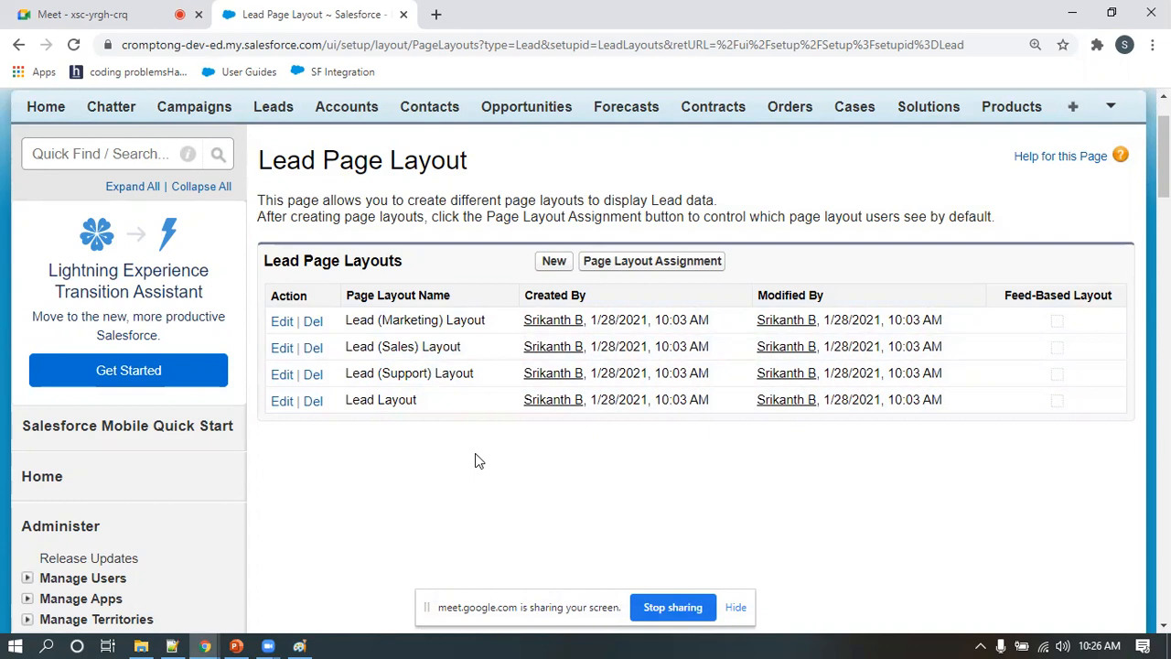
{"action": "left_click", "coordinate": [553, 263]}
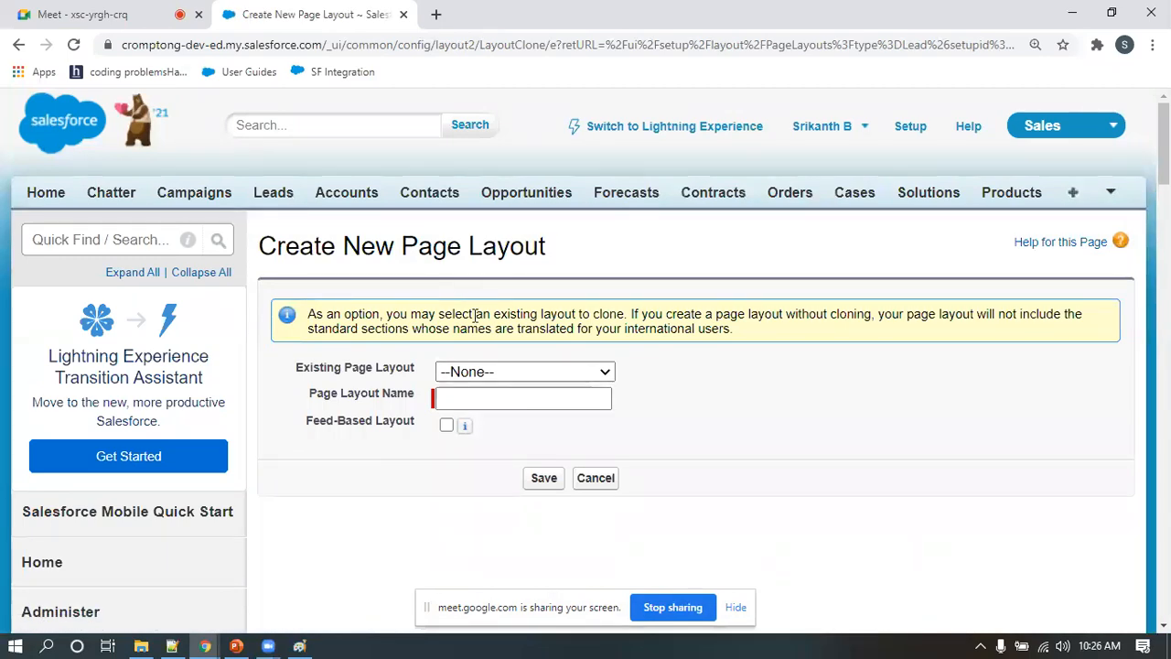
Open a blank new lead form and examine its Lead Information, address and status fields
{"action": "left_click", "coordinate": [285, 194]}
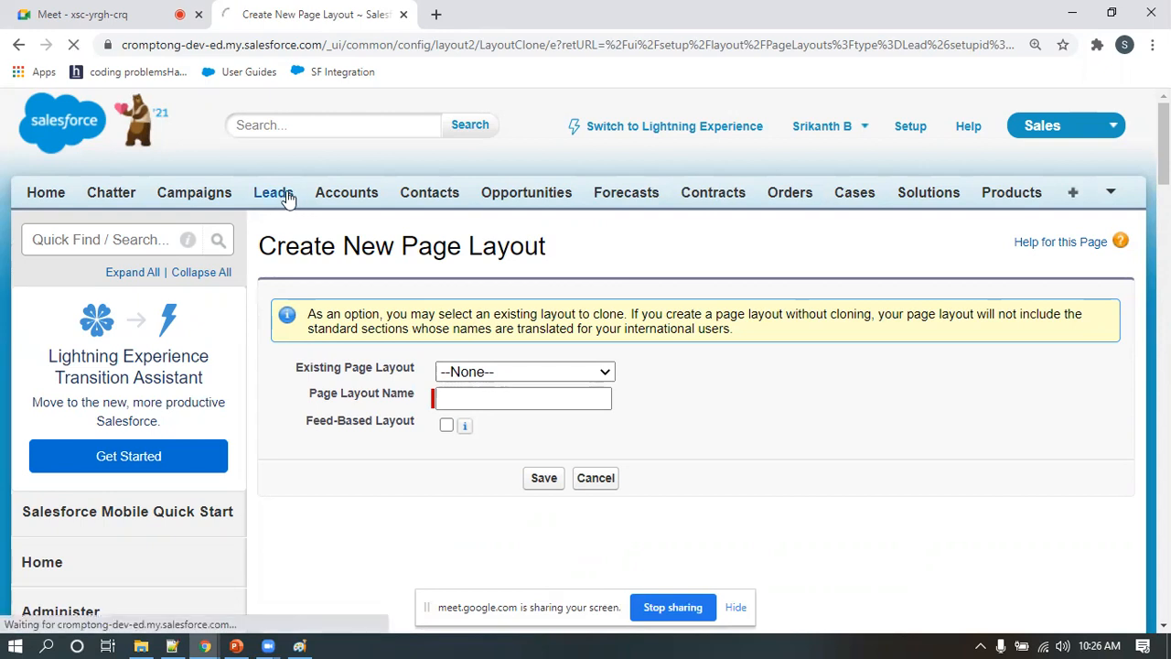
{"action": "left_click", "coordinate": [552, 355]}
{"action": "scroll", "coordinate": [560, 403], "scroll_direction": "down", "scroll_amount": 3}
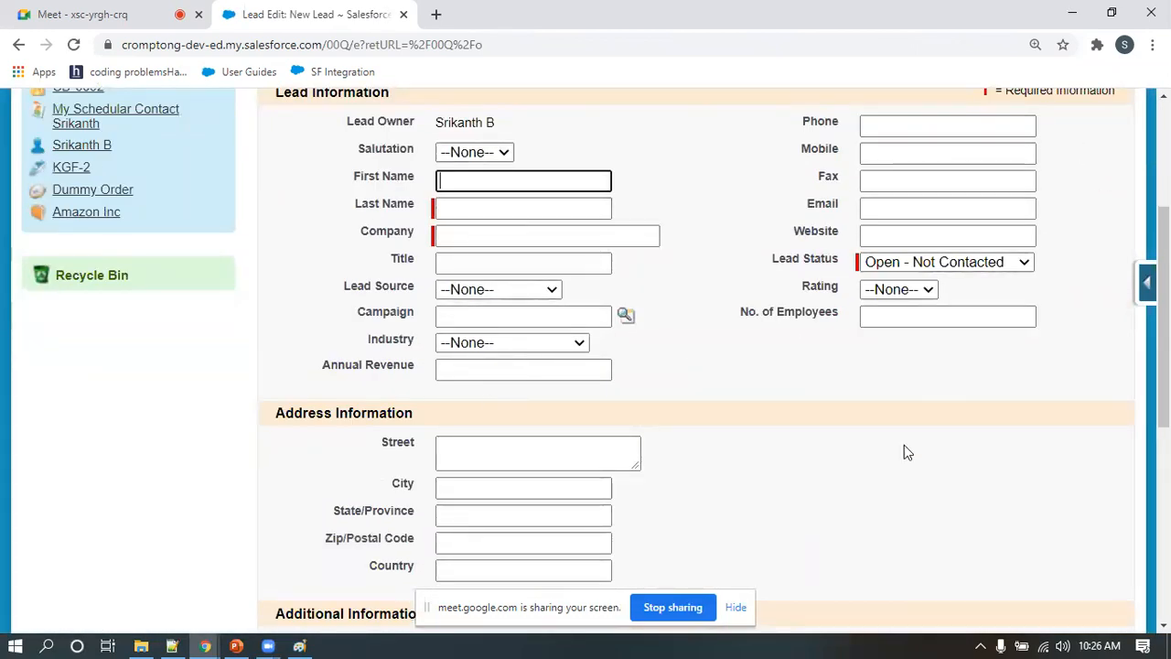
{"action": "scroll", "coordinate": [640, 293], "scroll_direction": "up", "scroll_amount": 2}
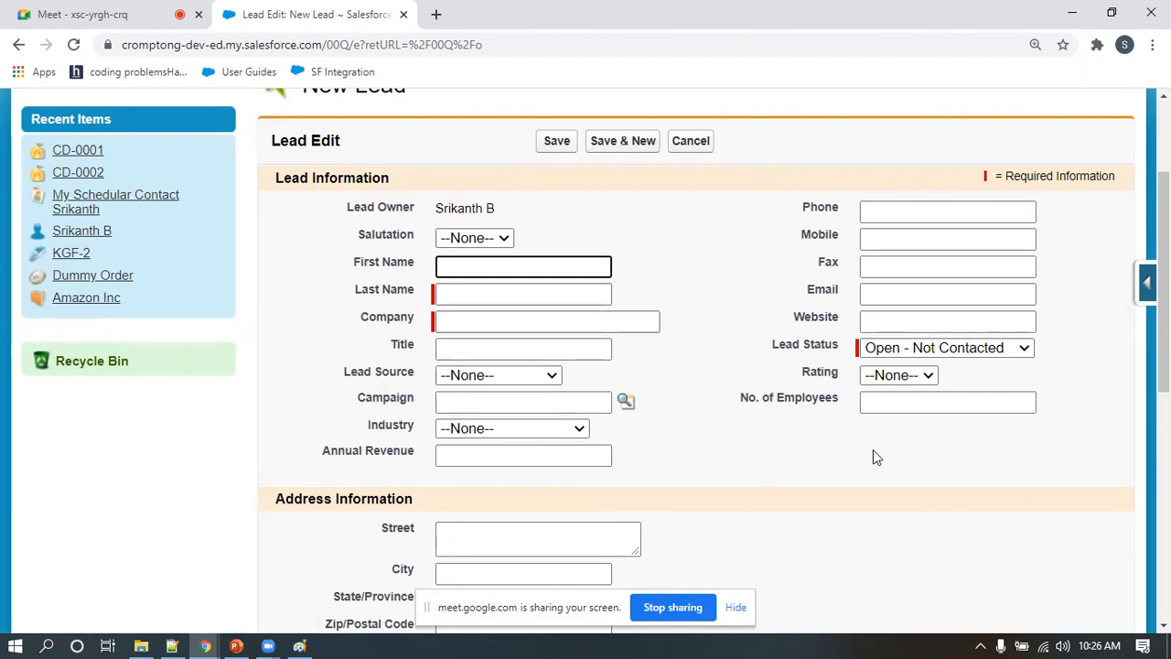
{"action": "scroll", "coordinate": [552, 329], "scroll_direction": "up", "scroll_amount": 2}
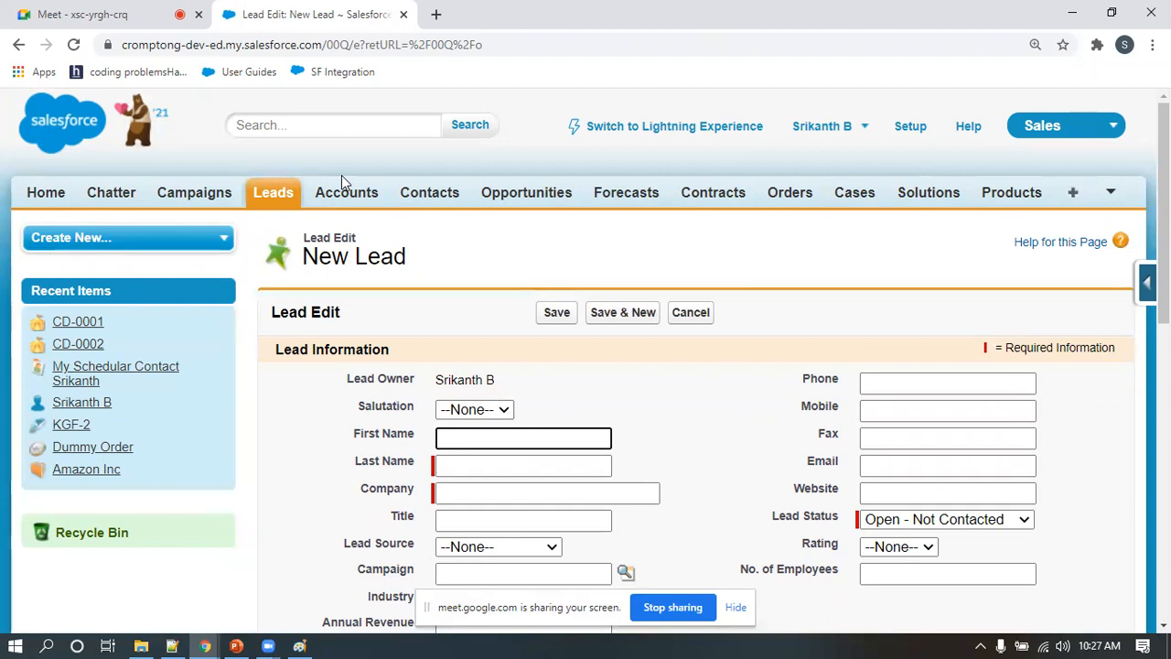
Open the Leads setup in a separate browser tab from the lead form and go to the lead page layouts
{"action": "left_click", "coordinate": [1113, 194]}
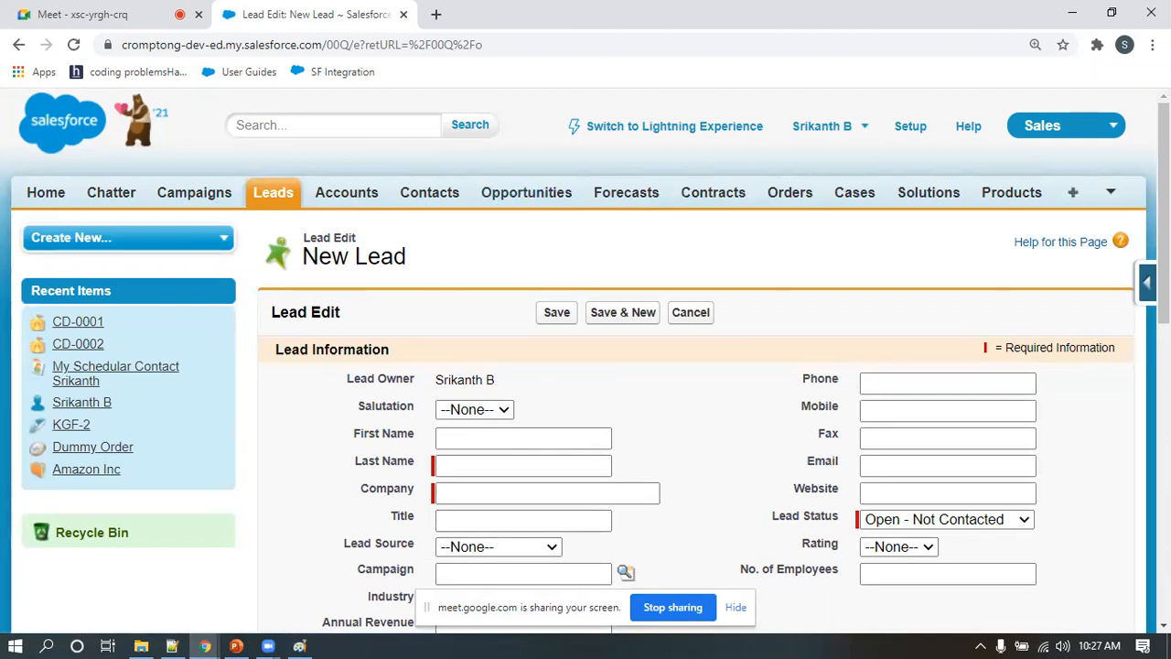
{"action": "left_click", "coordinate": [1146, 283]}
{"action": "left_click", "coordinate": [967, 349]}
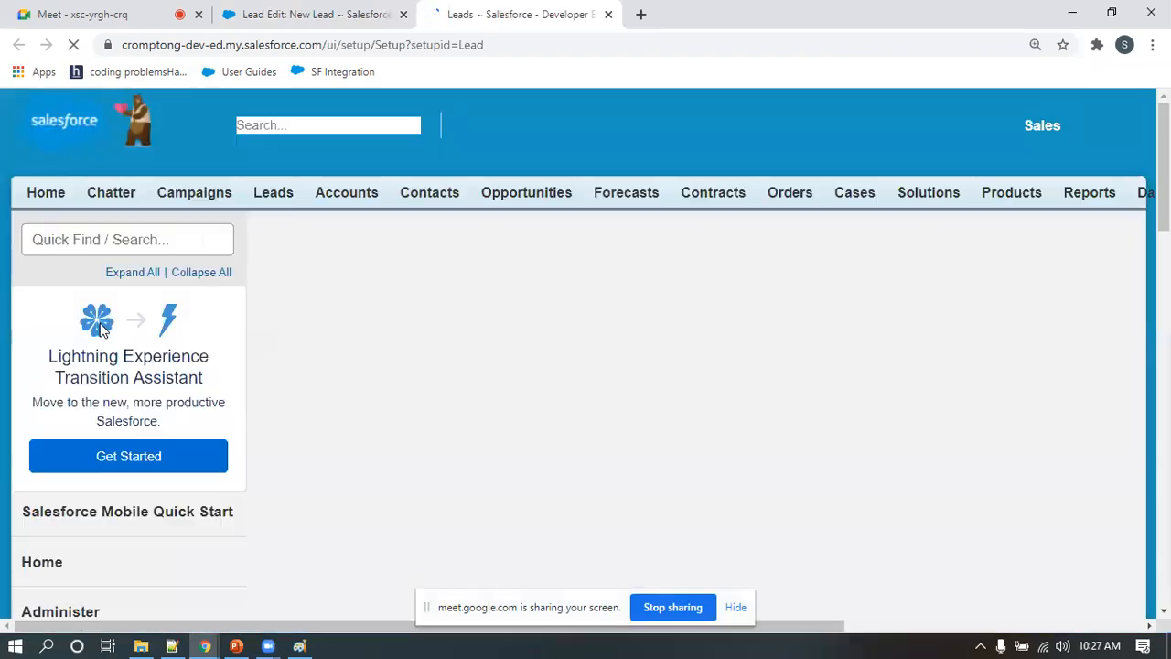
{"action": "scroll", "coordinate": [101, 339], "scroll_direction": "down", "scroll_amount": 10}
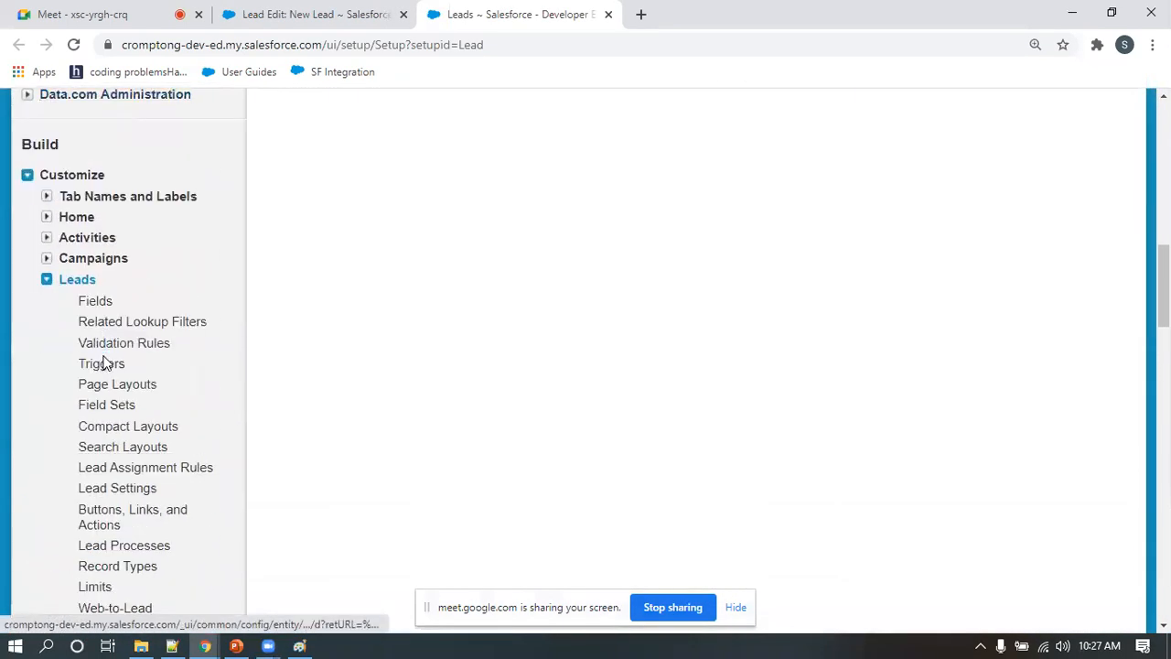
{"action": "scroll", "coordinate": [103, 364], "scroll_direction": "down", "scroll_amount": 2}
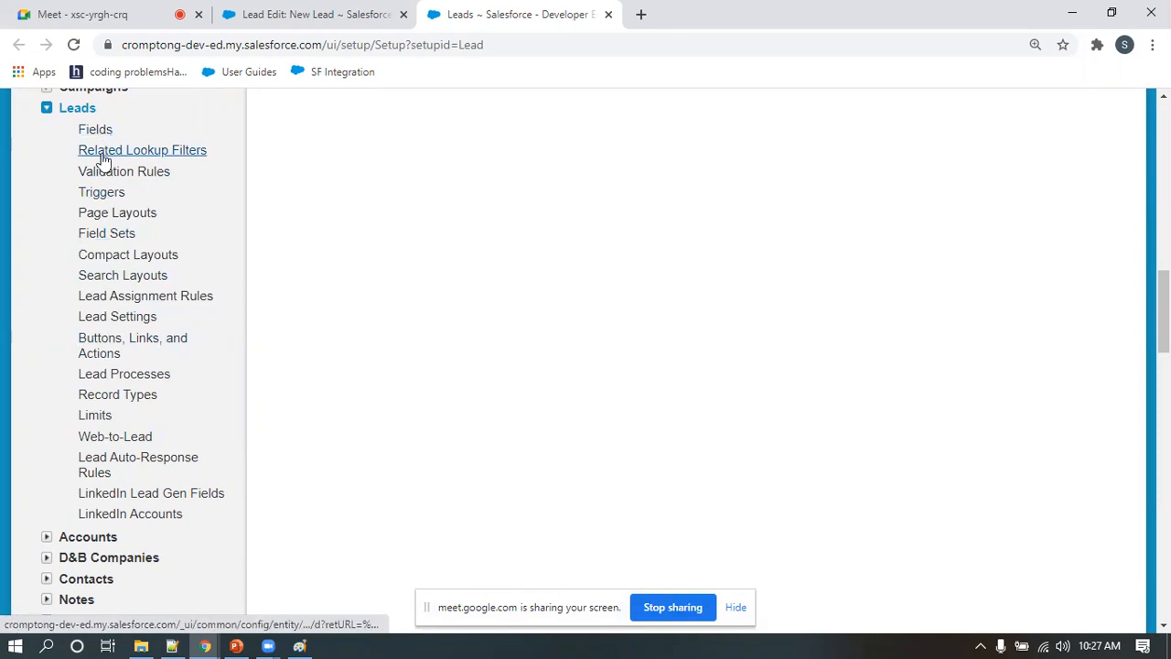
{"action": "left_click", "coordinate": [102, 216]}
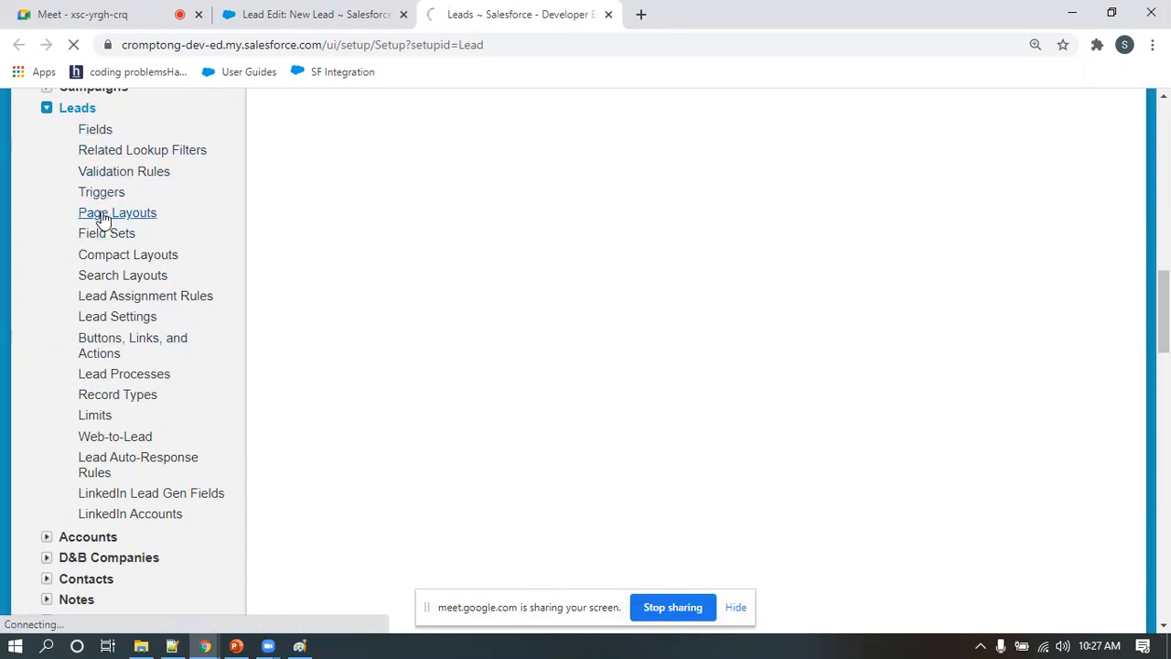
{"action": "scroll", "coordinate": [458, 330], "scroll_direction": "down", "scroll_amount": 1}
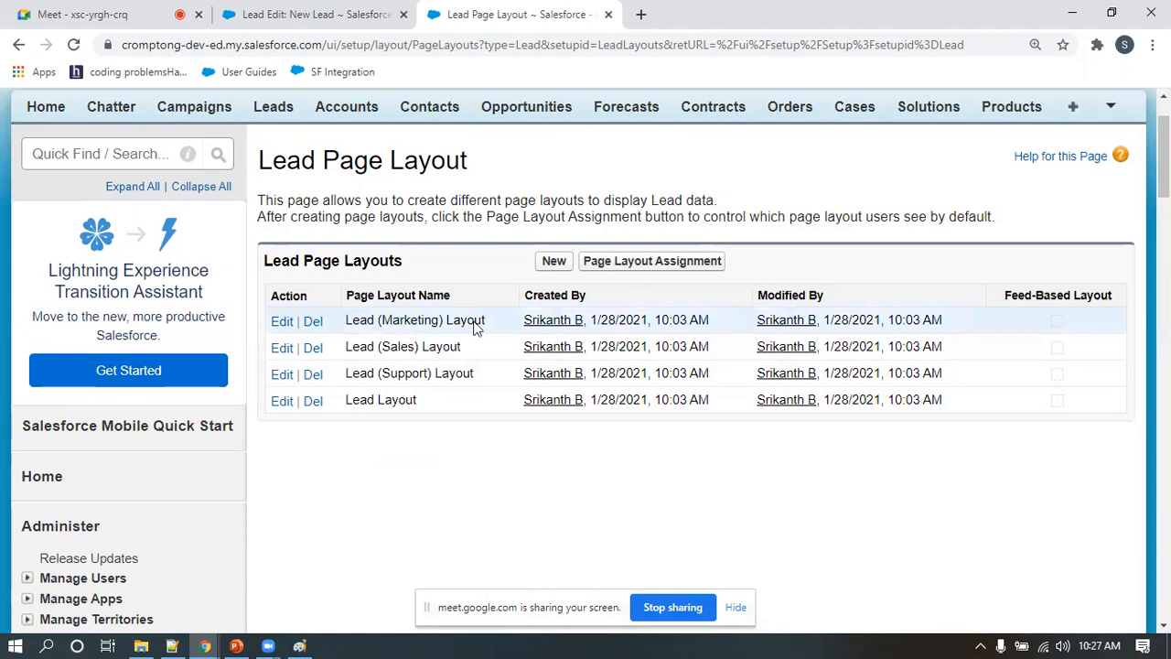
Create a new lead page layout named Retail Lead Layout by cloning the existing Lead Layout
{"action": "left_click", "coordinate": [554, 262]}
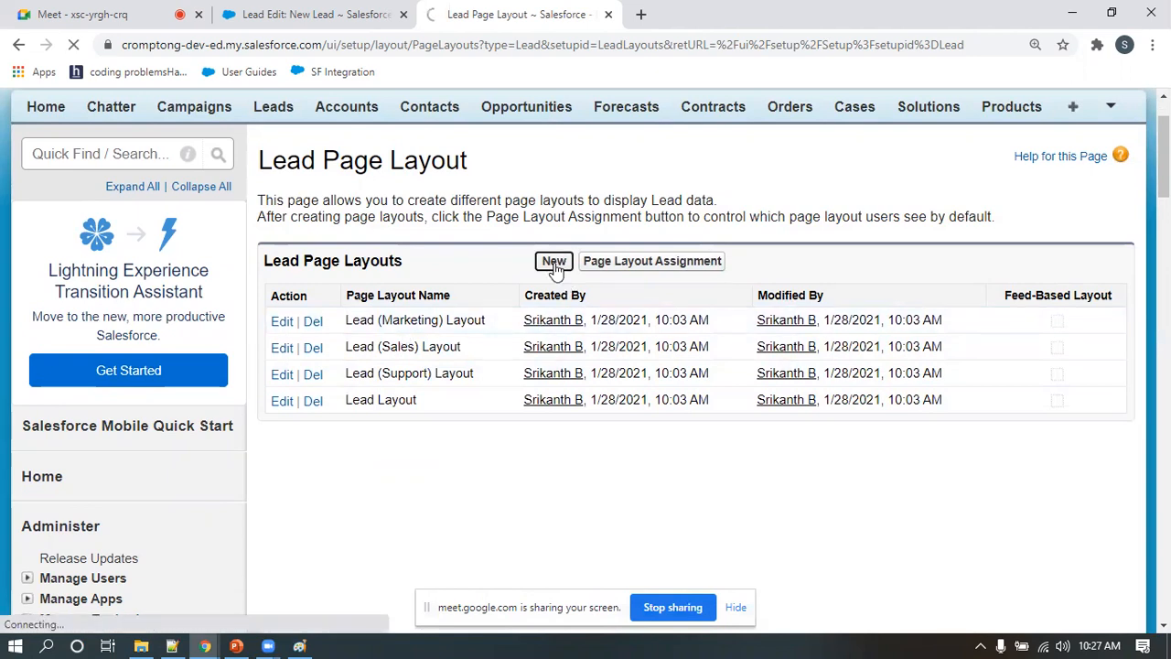
{"action": "scroll", "coordinate": [554, 267], "scroll_direction": "down", "scroll_amount": 2}
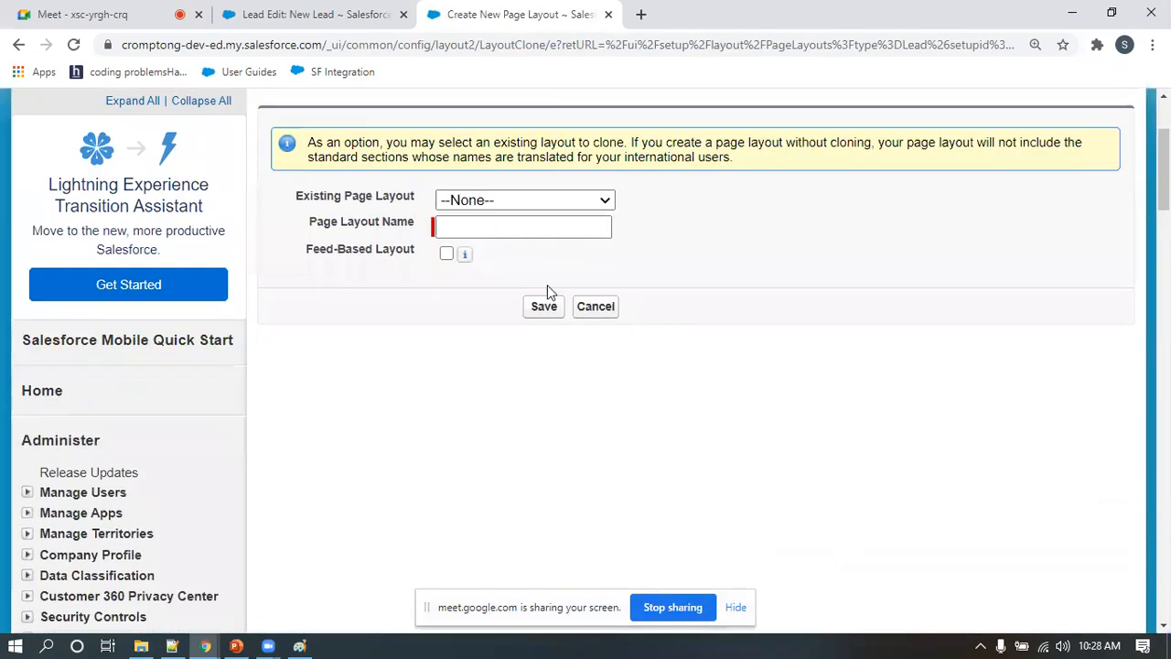
{"action": "left_click", "coordinate": [496, 199]}
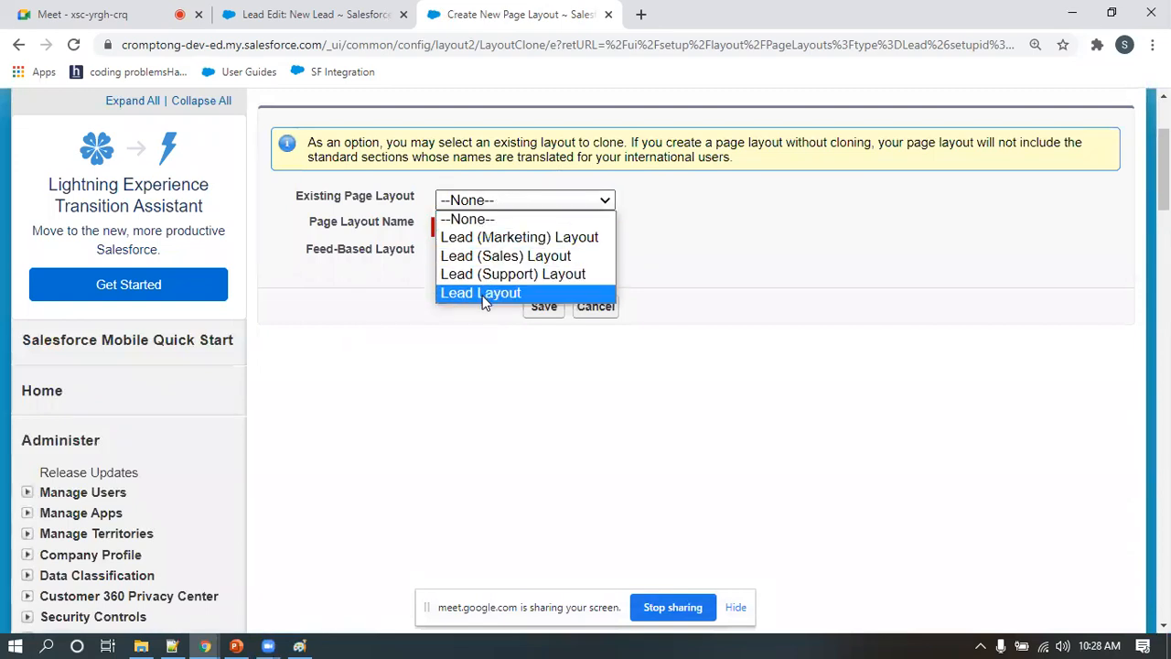
{"action": "left_click", "coordinate": [484, 292]}
{"action": "left_click", "coordinate": [476, 228]}
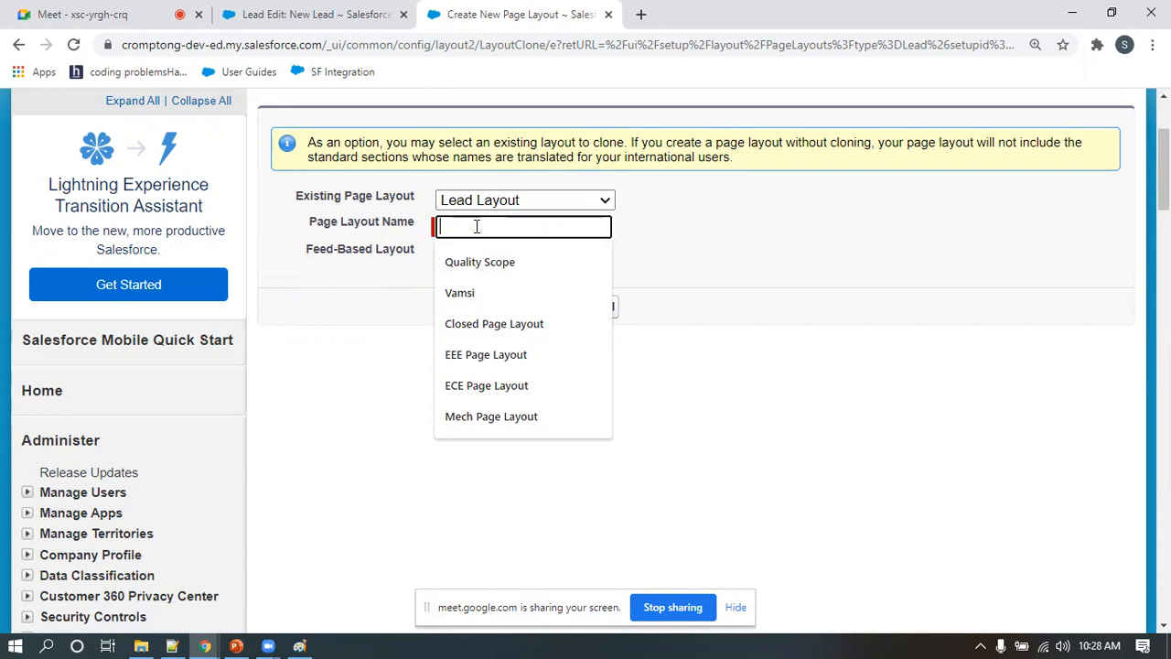
{"action": "type", "text": "Retail Lead"}
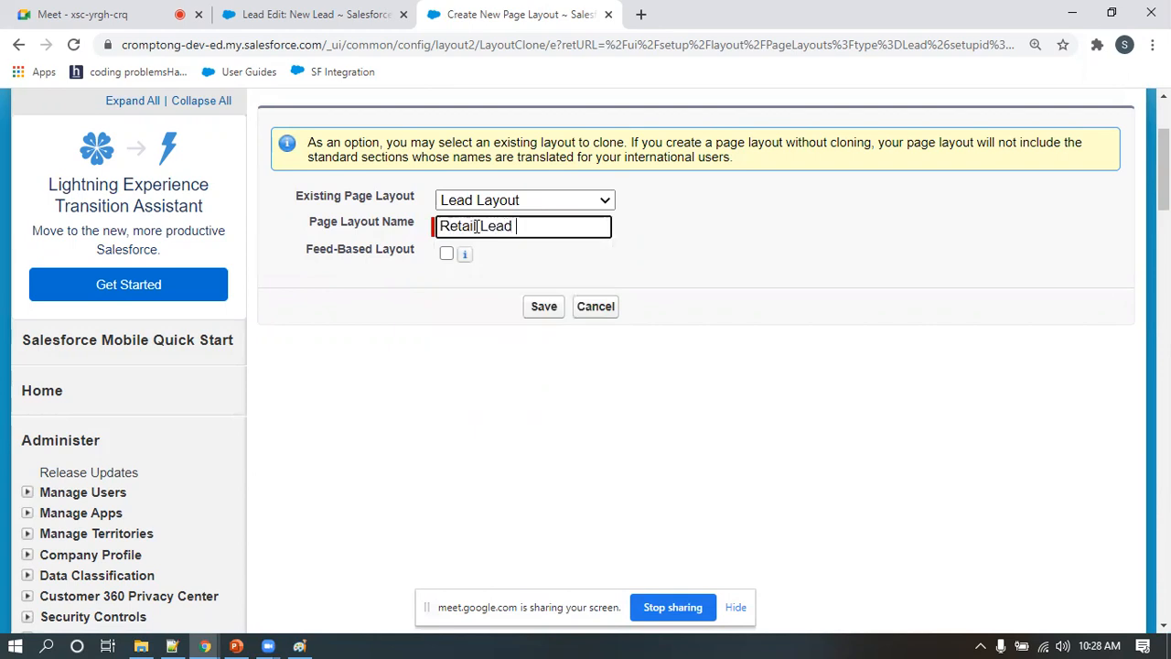
{"action": "type", "text": " Layout"}
{"action": "left_click", "coordinate": [541, 309]}
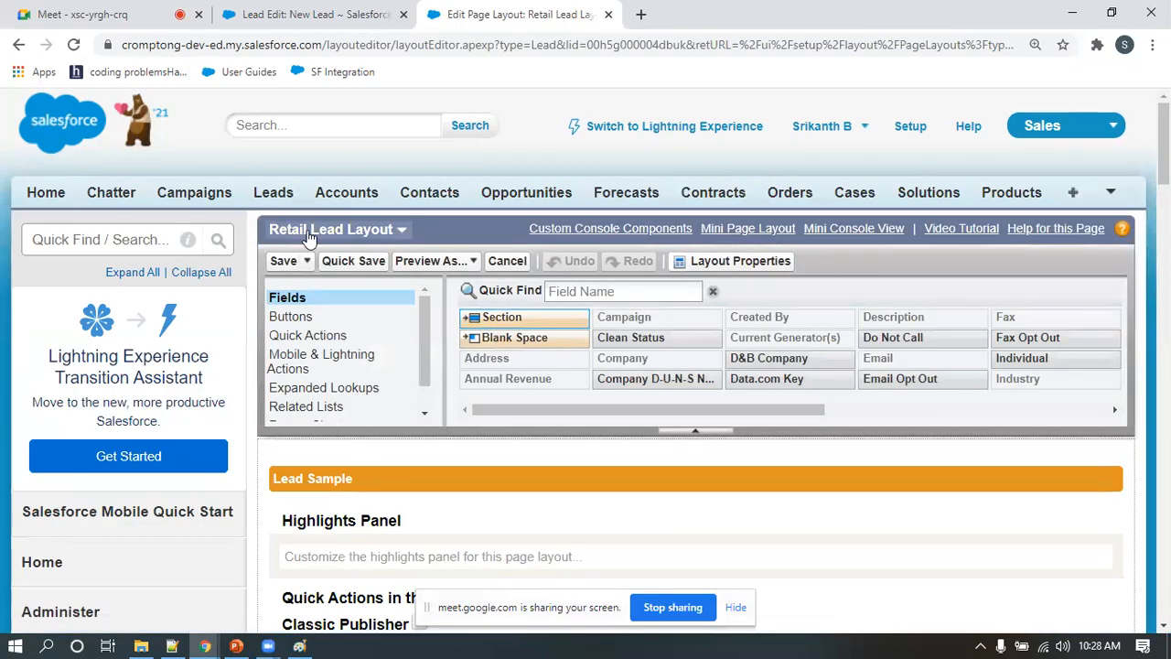
Examine the quick actions, standard buttons and field sections of the Retail Lead Layout
{"action": "scroll", "coordinate": [460, 409], "scroll_direction": "down", "scroll_amount": 3}
{"action": "scroll", "coordinate": [461, 409], "scroll_direction": "down", "scroll_amount": 5}
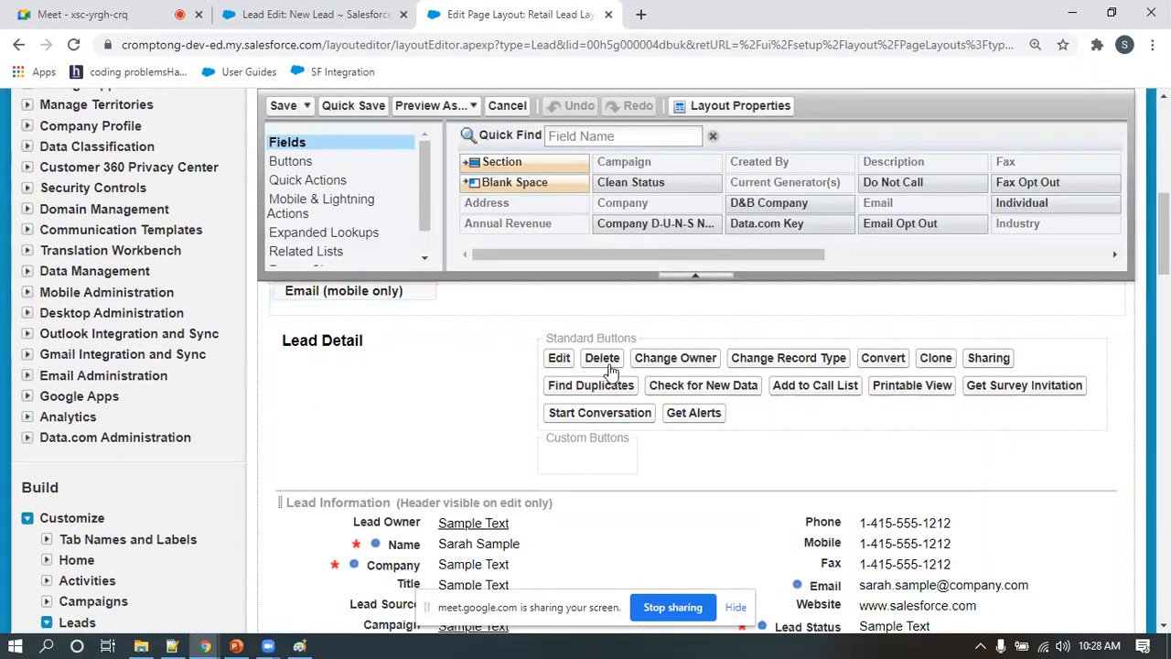
{"action": "scroll", "coordinate": [641, 448], "scroll_direction": "down", "scroll_amount": 5}
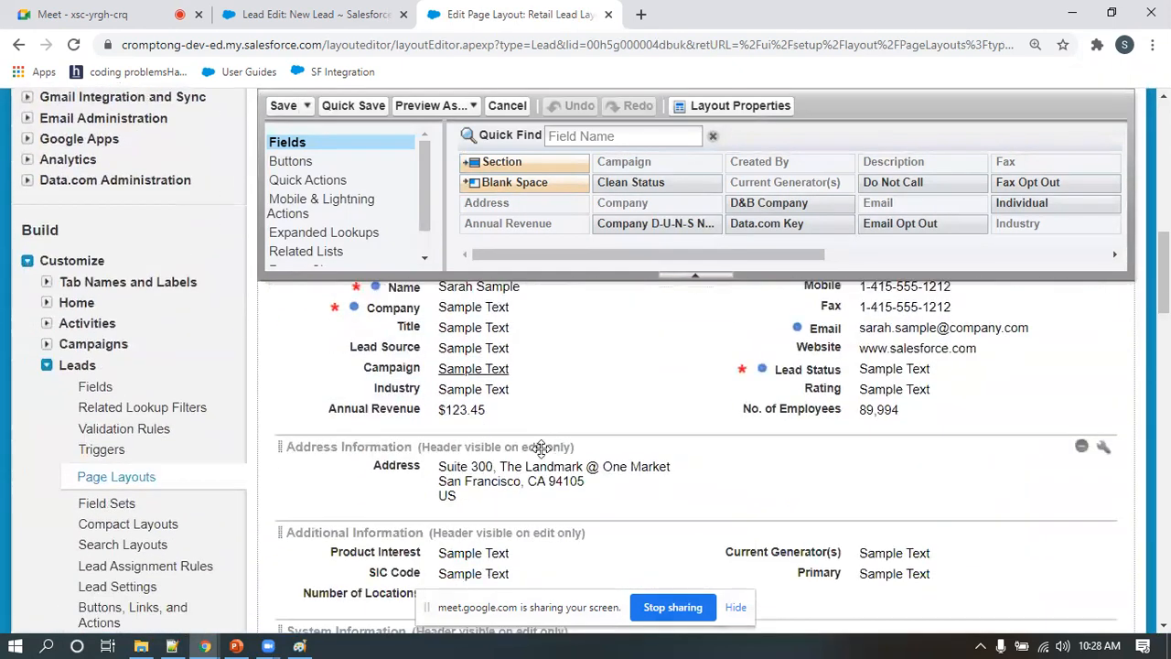
{"action": "scroll", "coordinate": [454, 449], "scroll_direction": "up", "scroll_amount": 2}
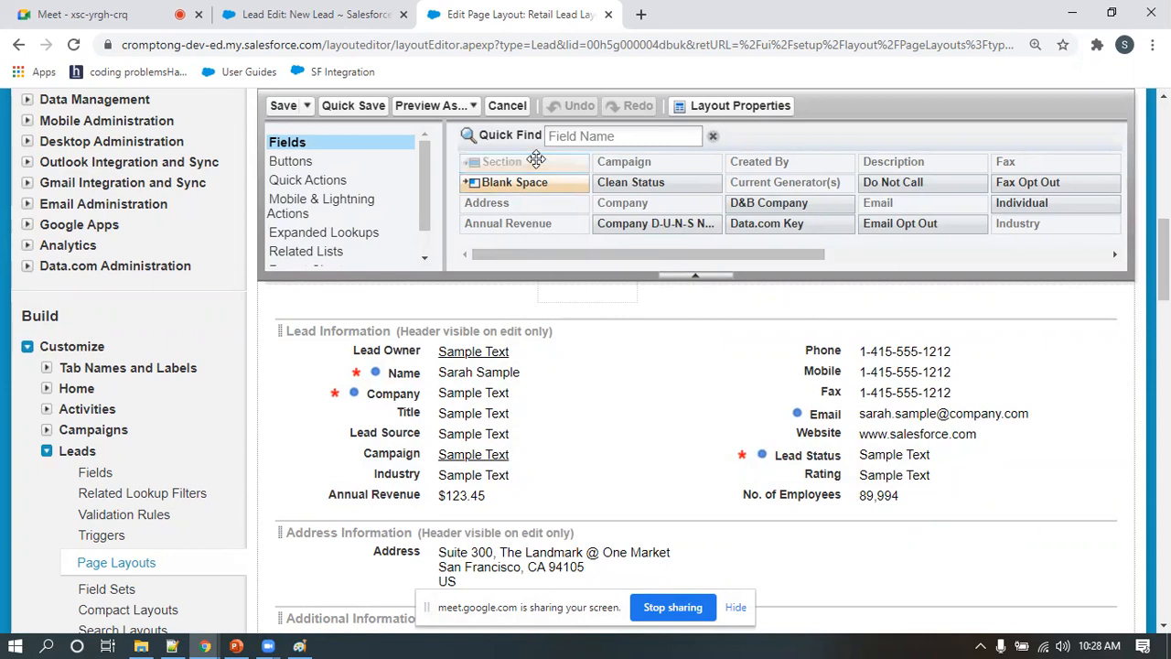
{"action": "scroll", "coordinate": [498, 330], "scroll_direction": "down", "scroll_amount": 2}
{"action": "scroll", "coordinate": [675, 339], "scroll_direction": "up", "scroll_amount": 2}
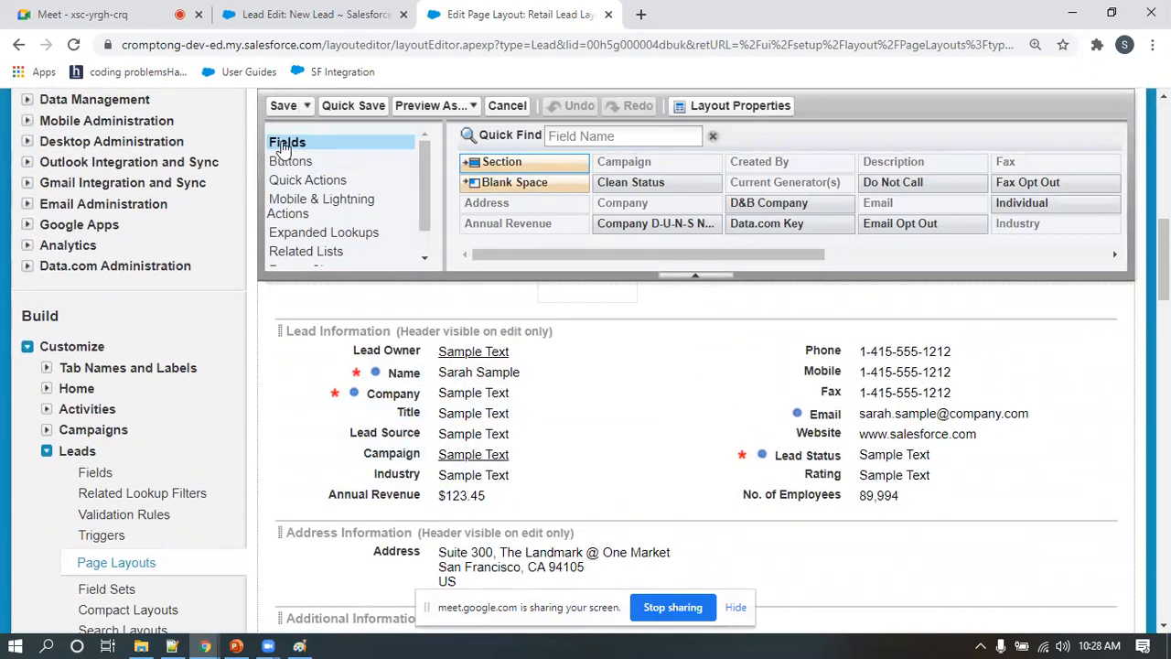
{"action": "scroll", "coordinate": [283, 151], "scroll_direction": "up", "scroll_amount": 8}
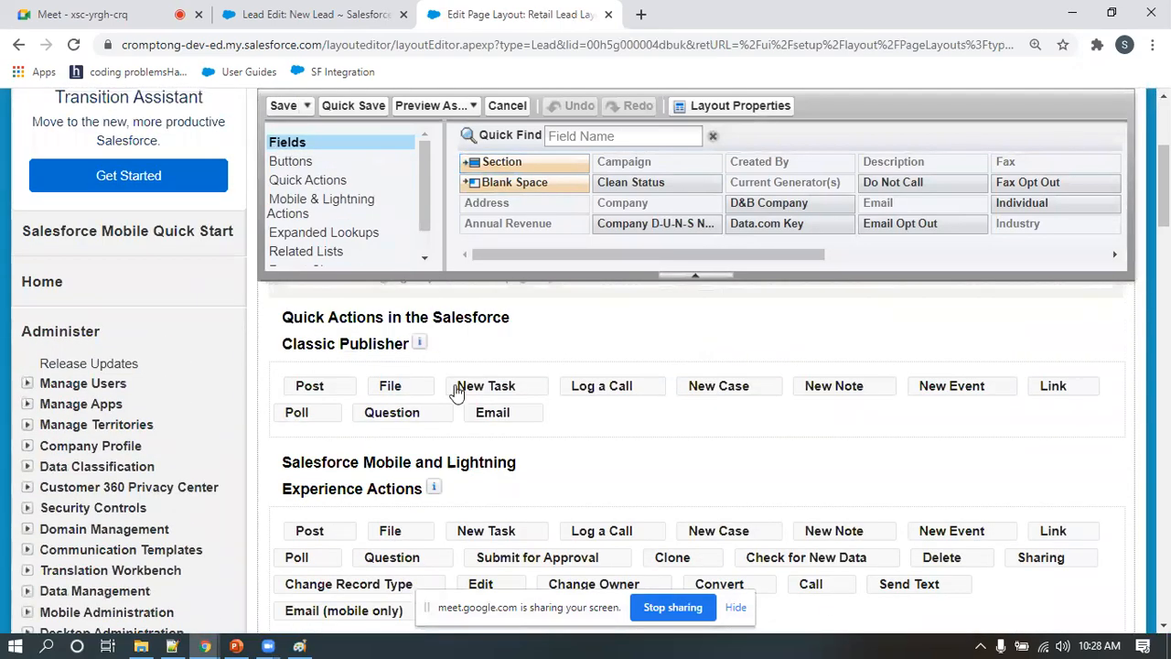
{"action": "scroll", "coordinate": [460, 398], "scroll_direction": "down", "scroll_amount": 2}
{"action": "scroll", "coordinate": [460, 398], "scroll_direction": "down", "scroll_amount": 3}
{"action": "scroll", "coordinate": [460, 400], "scroll_direction": "down", "scroll_amount": 1}
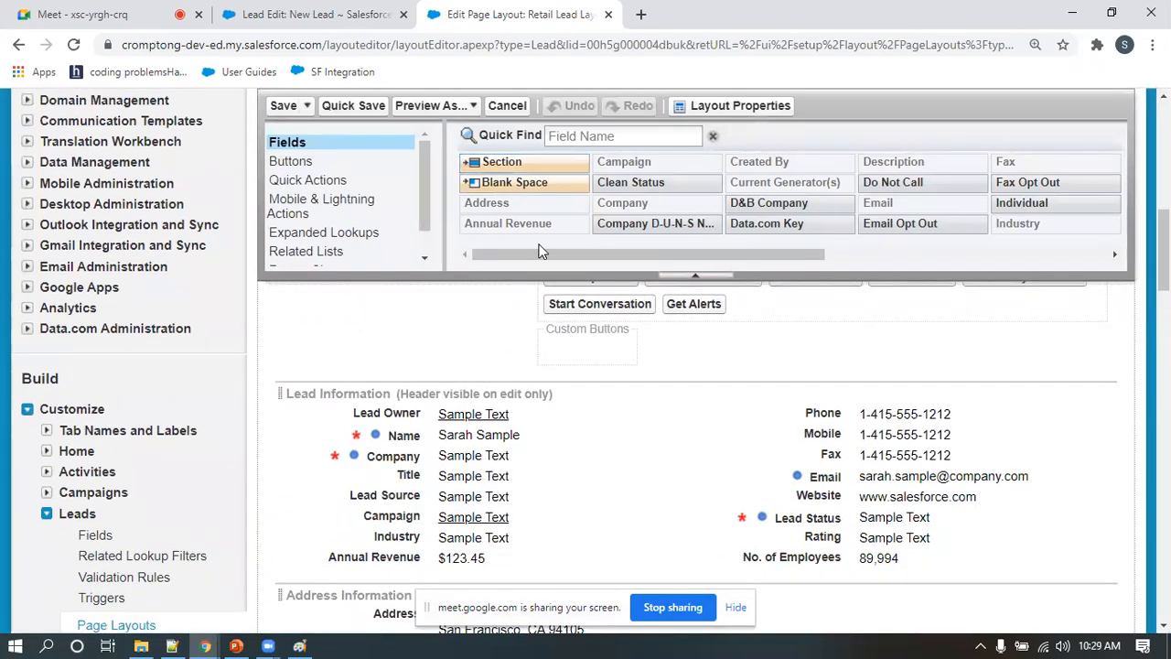
Add a 1-column section named Retail Section between Lead Information and Address Information
{"action": "scroll", "coordinate": [544, 165], "scroll_direction": "down", "scroll_amount": 1}
{"action": "left_click_drag", "start_coordinate": [534, 165], "coordinate": [476, 451]}
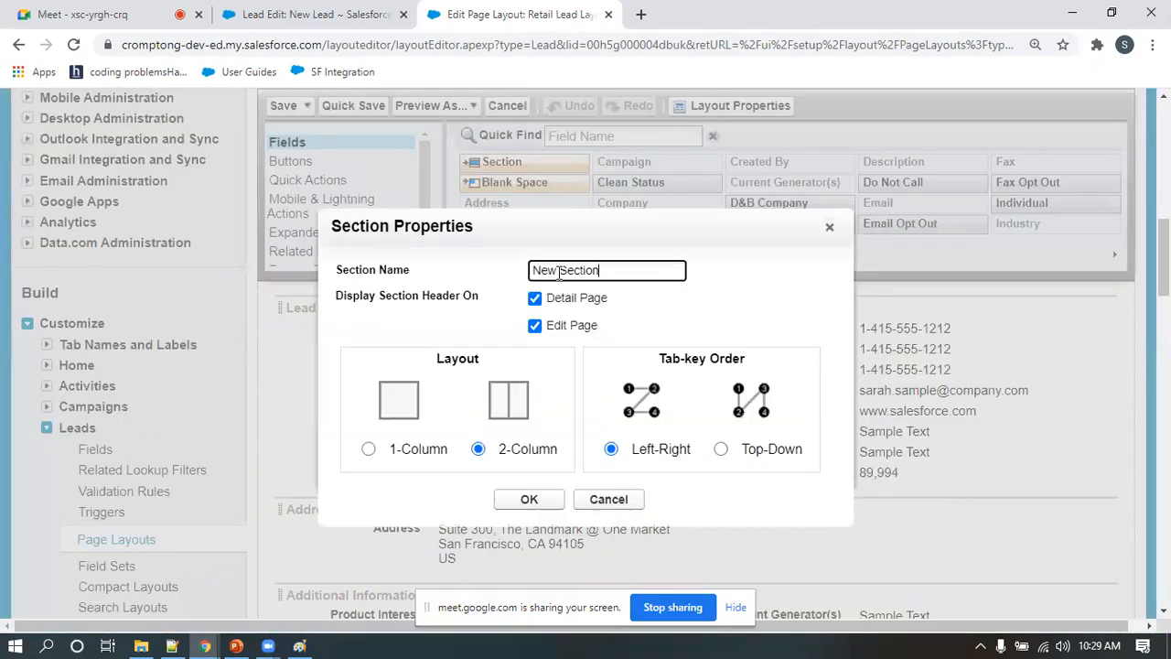
{"action": "left_click_drag", "start_coordinate": [560, 271], "coordinate": [492, 272]}
{"action": "type", "text": "Retail"}
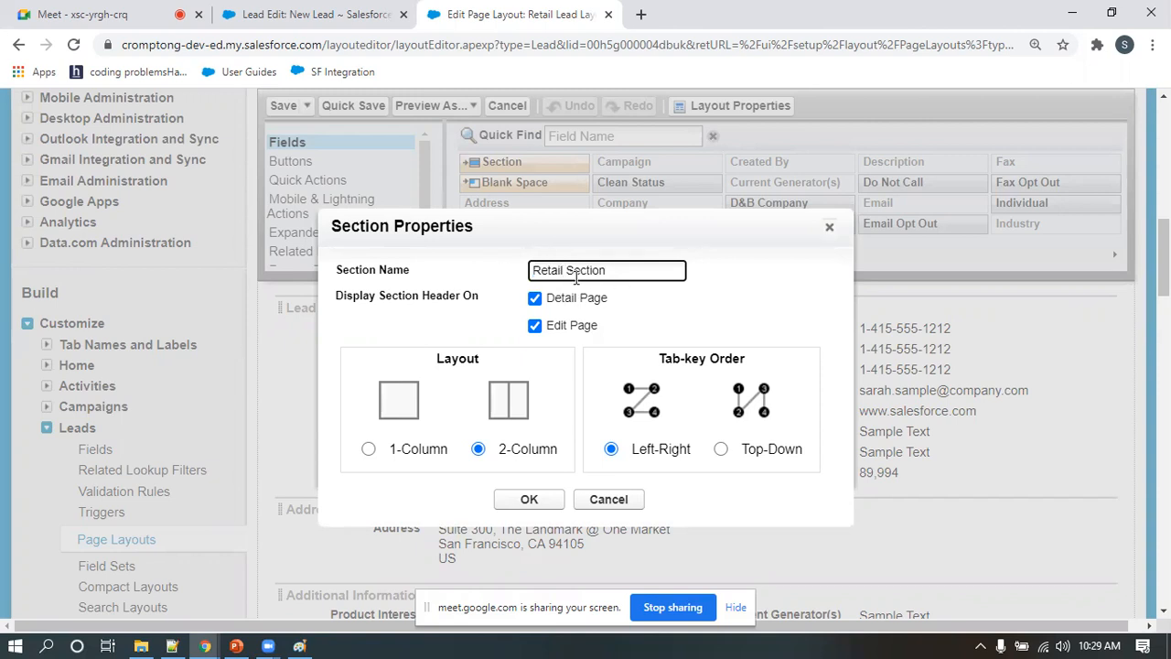
{"action": "left_click", "coordinate": [368, 451]}
{"action": "left_click", "coordinate": [530, 500]}
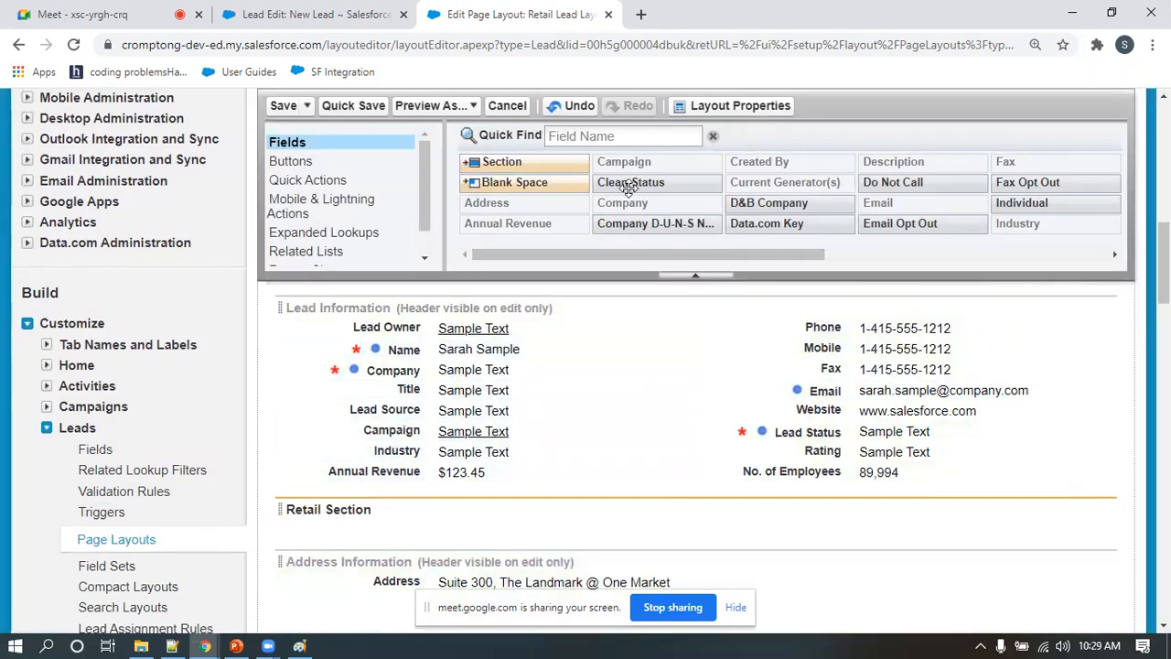
Add the Last Transfer Date field to Retail Section and move Lead Source and Campaign into it from Lead Information
{"action": "left_click_drag", "start_coordinate": [788, 262], "coordinate": [924, 262]}
{"action": "left_click_drag", "start_coordinate": [874, 182], "coordinate": [476, 531]}
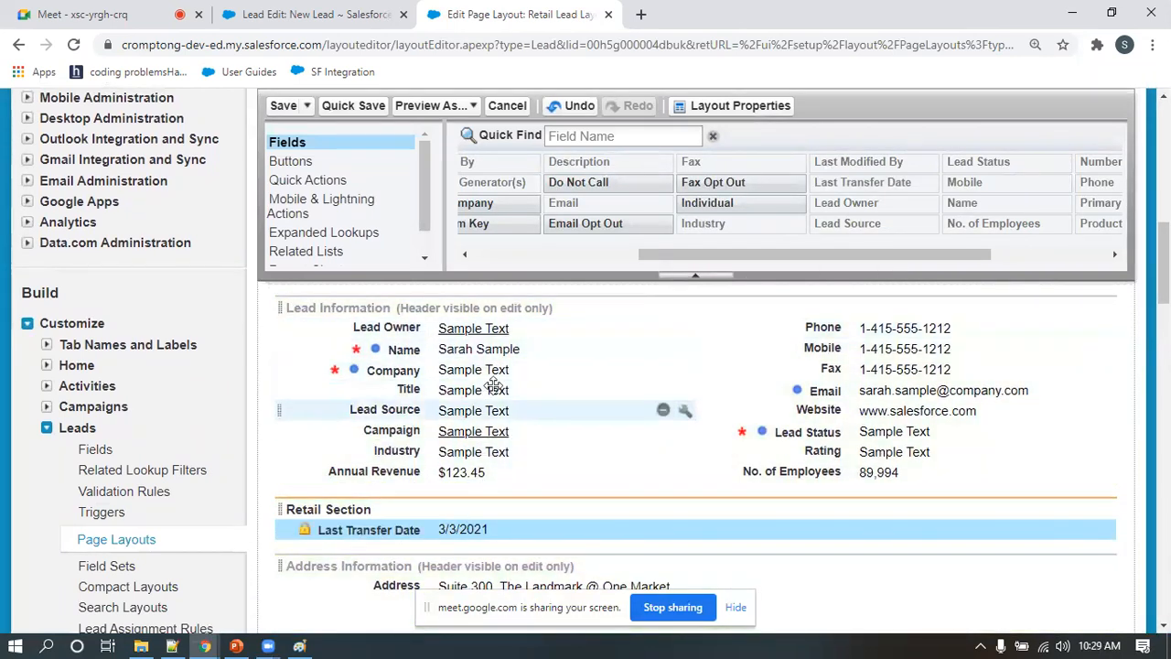
{"action": "left_click_drag", "start_coordinate": [388, 414], "coordinate": [431, 531]}
{"action": "left_click_drag", "start_coordinate": [393, 409], "coordinate": [363, 558]}
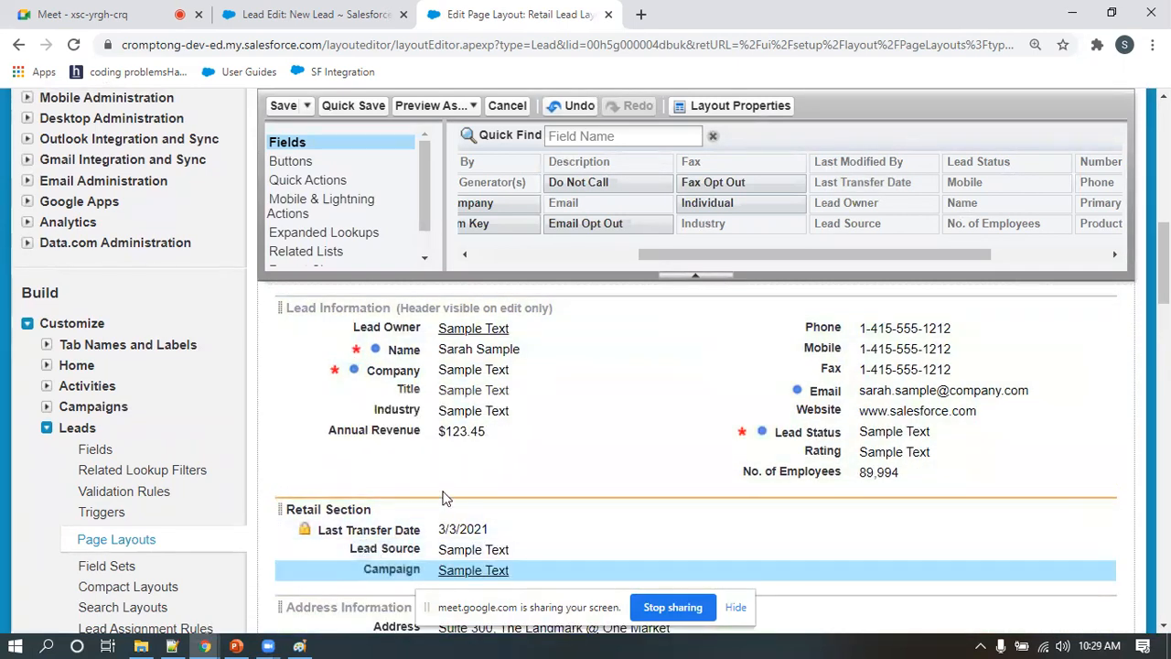
Move the Industry field from Lead Information into Retail Section, below Campaign
{"action": "left_click_drag", "start_coordinate": [379, 410], "coordinate": [392, 586]}
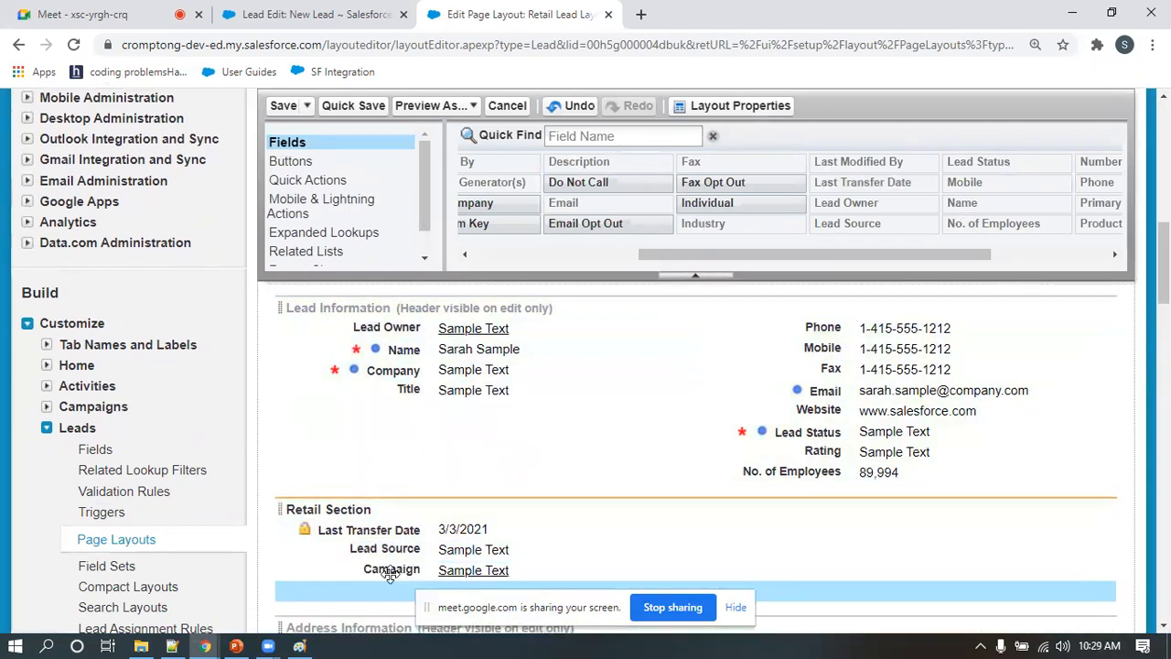
{"action": "scroll", "coordinate": [537, 481], "scroll_direction": "down", "scroll_amount": 2}
{"action": "scroll", "coordinate": [530, 473], "scroll_direction": "up", "scroll_amount": 1}
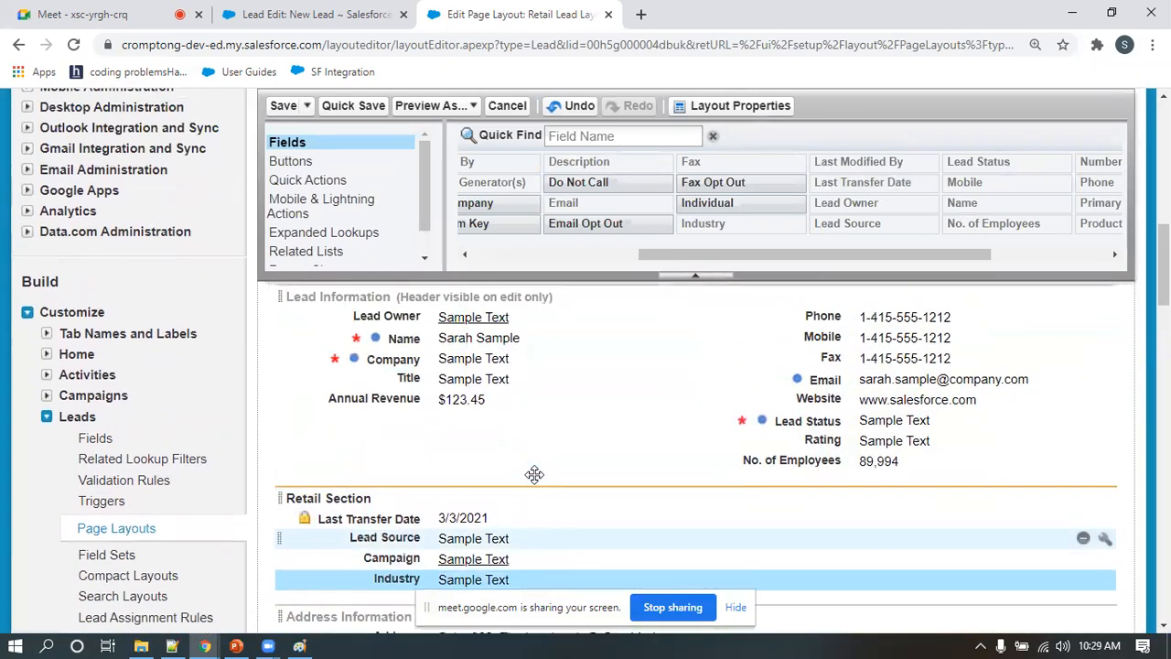
{"action": "scroll", "coordinate": [544, 479], "scroll_direction": "down", "scroll_amount": 2}
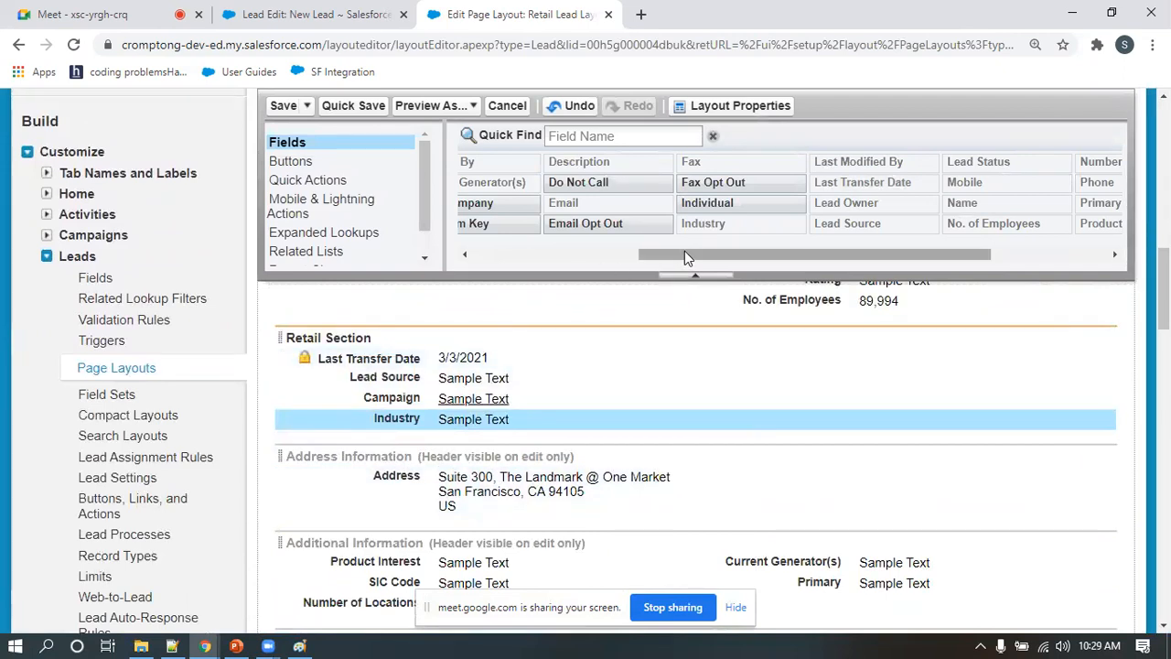
Review the properties of Retail Section and the categories of elements available for the layout
{"action": "left_click_drag", "start_coordinate": [684, 252], "coordinate": [518, 254]}
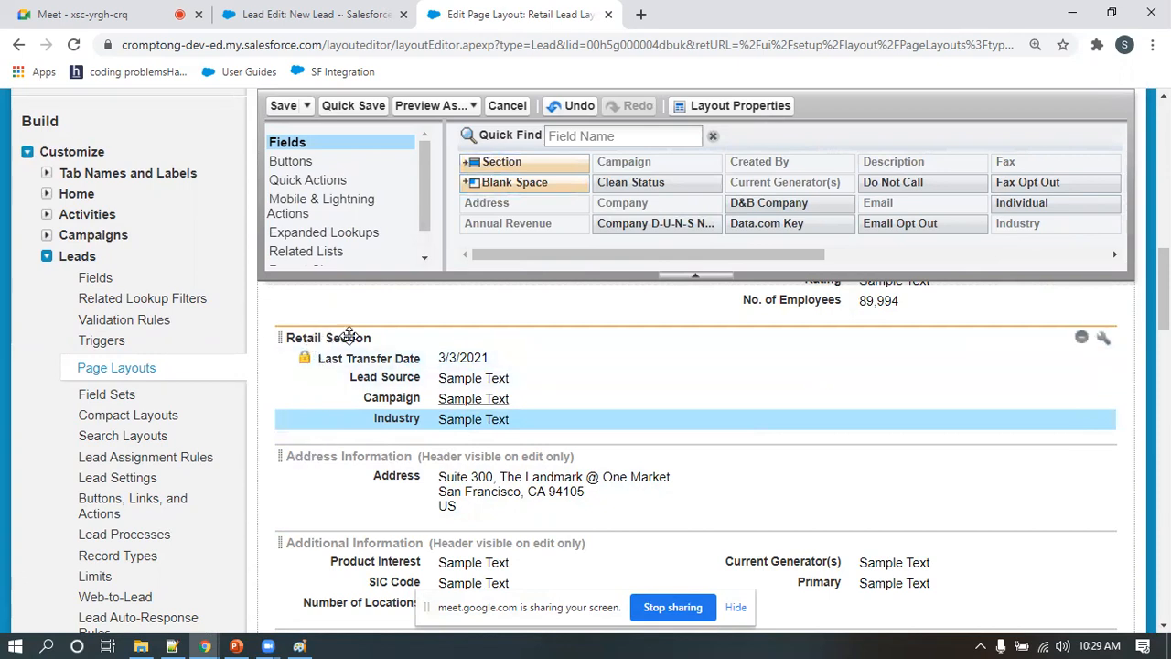
{"action": "left_click", "coordinate": [1096, 339]}
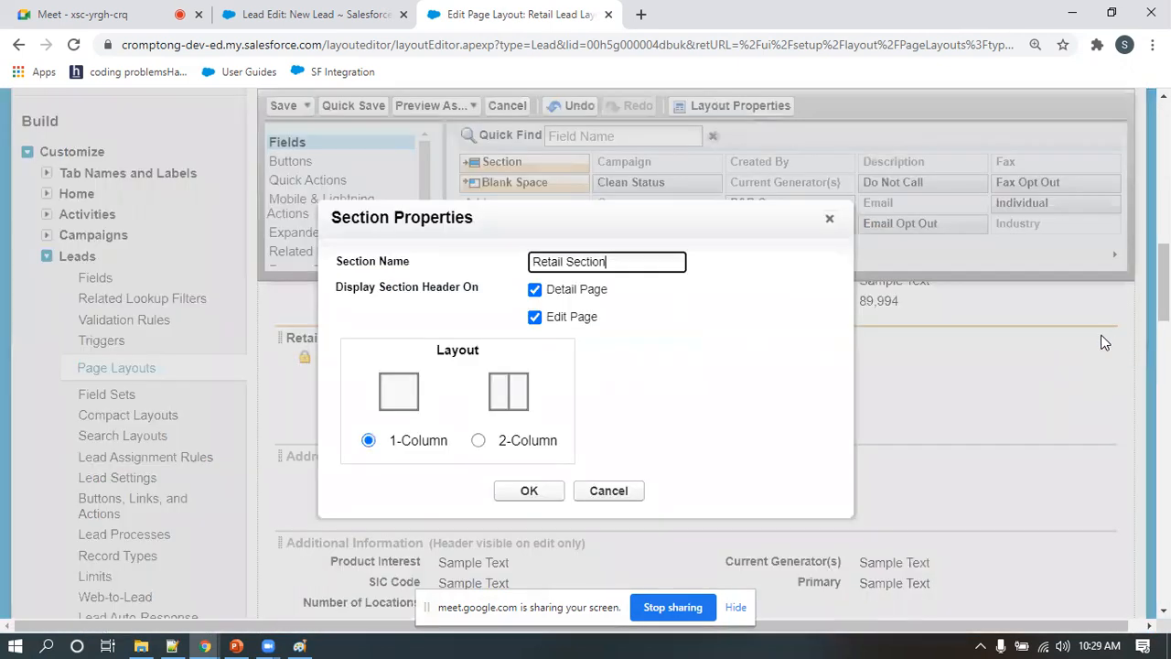
{"action": "left_click", "coordinate": [828, 220]}
{"action": "scroll", "coordinate": [618, 382], "scroll_direction": "down", "scroll_amount": 1}
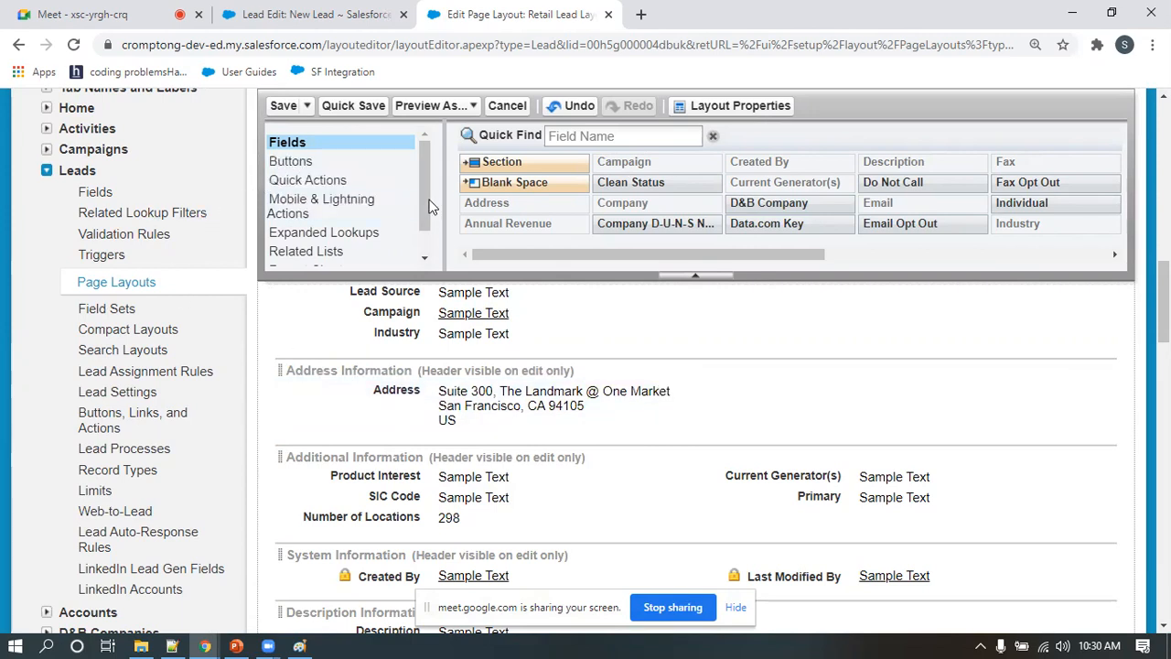
{"action": "left_click", "coordinate": [424, 240]}
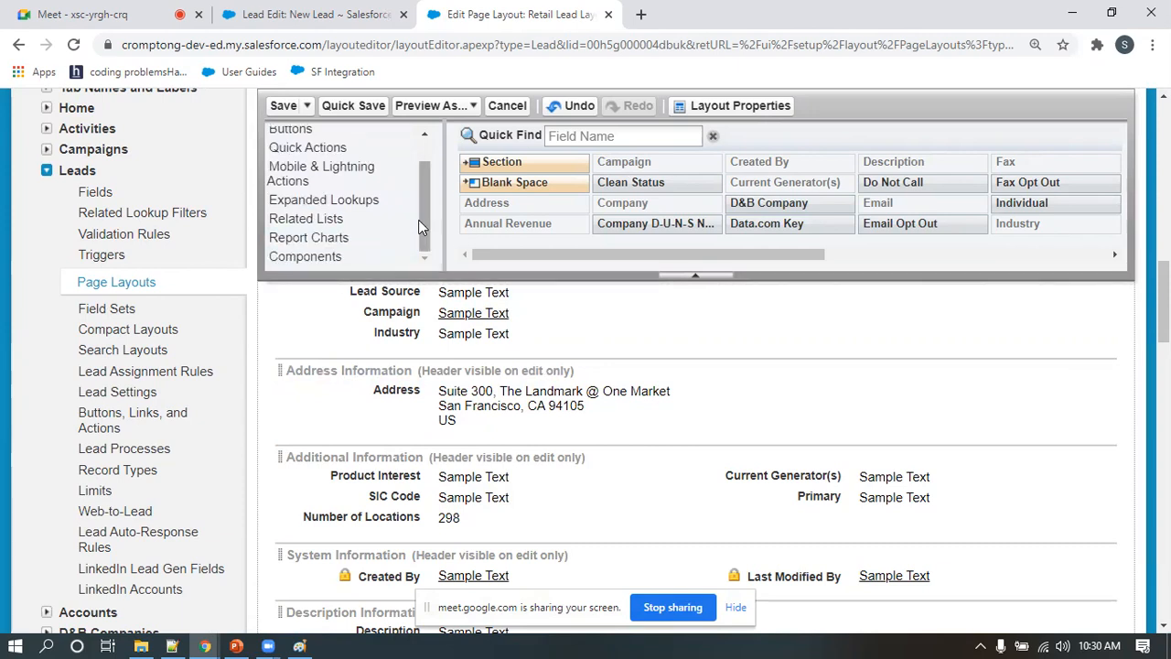
{"action": "scroll", "coordinate": [422, 215], "scroll_direction": "up", "scroll_amount": 2}
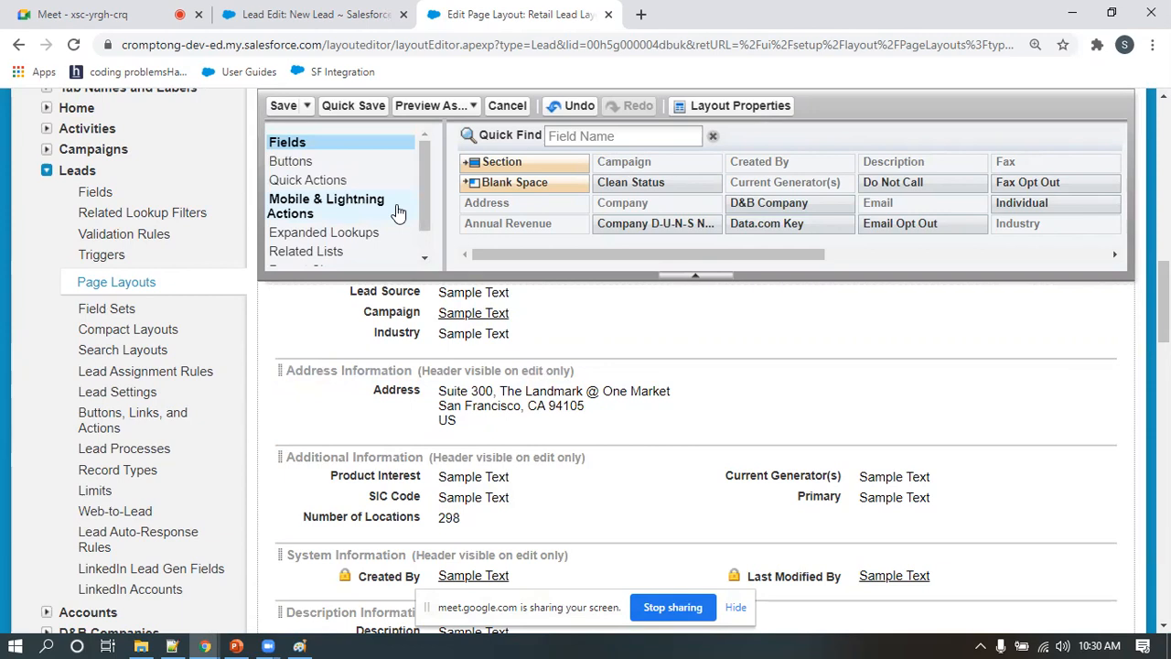
{"action": "scroll", "coordinate": [412, 302], "scroll_direction": "up", "scroll_amount": 1}
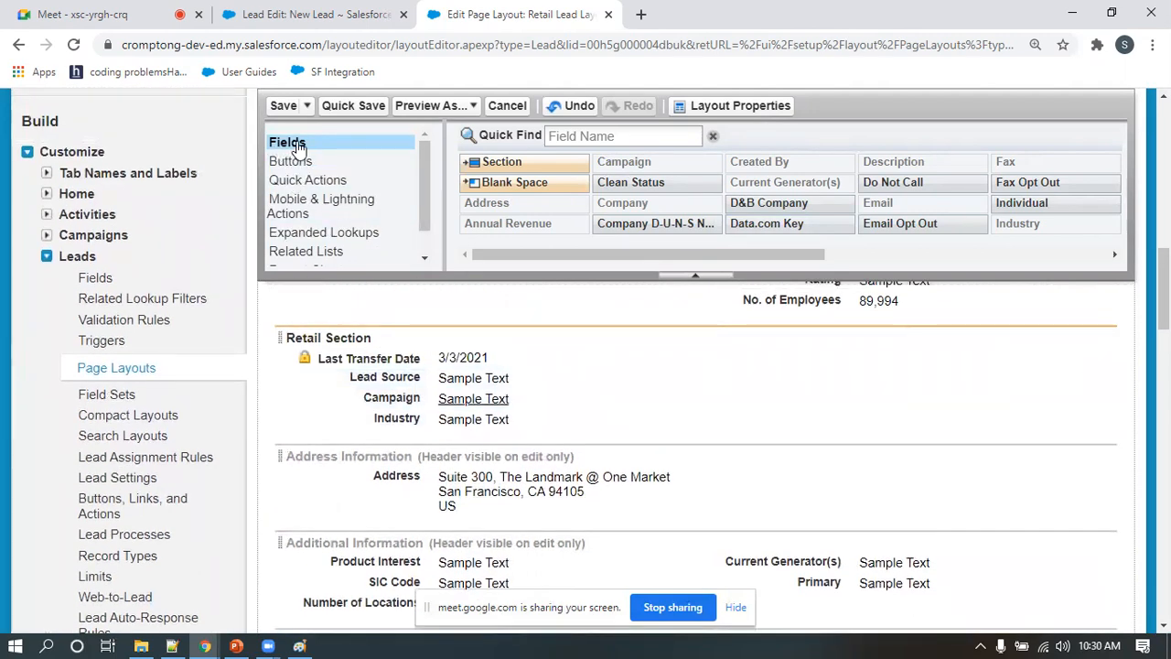
Add the Fax Opt Out, Do Not Call and Email Opt Out fields to Lead Information, below Annual Revenue
{"action": "scroll", "coordinate": [298, 147], "scroll_direction": "up", "scroll_amount": 8}
{"action": "left_click_drag", "start_coordinate": [725, 255], "coordinate": [919, 256]}
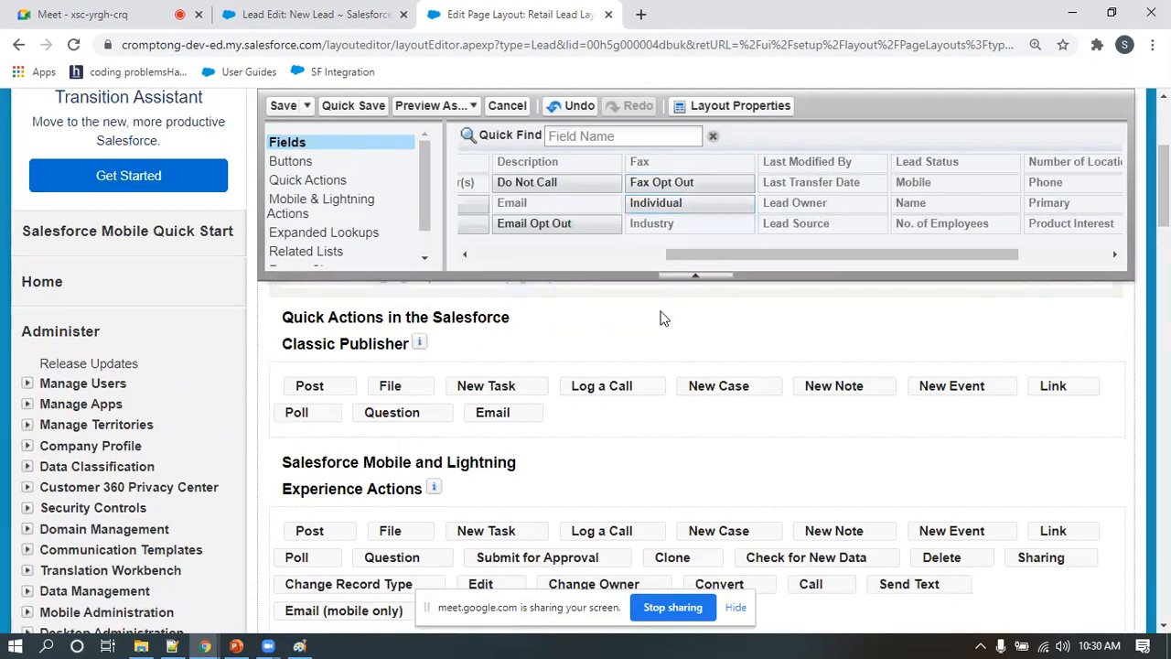
{"action": "scroll", "coordinate": [662, 309], "scroll_direction": "down", "scroll_amount": 2}
{"action": "scroll", "coordinate": [666, 309], "scroll_direction": "down", "scroll_amount": 5}
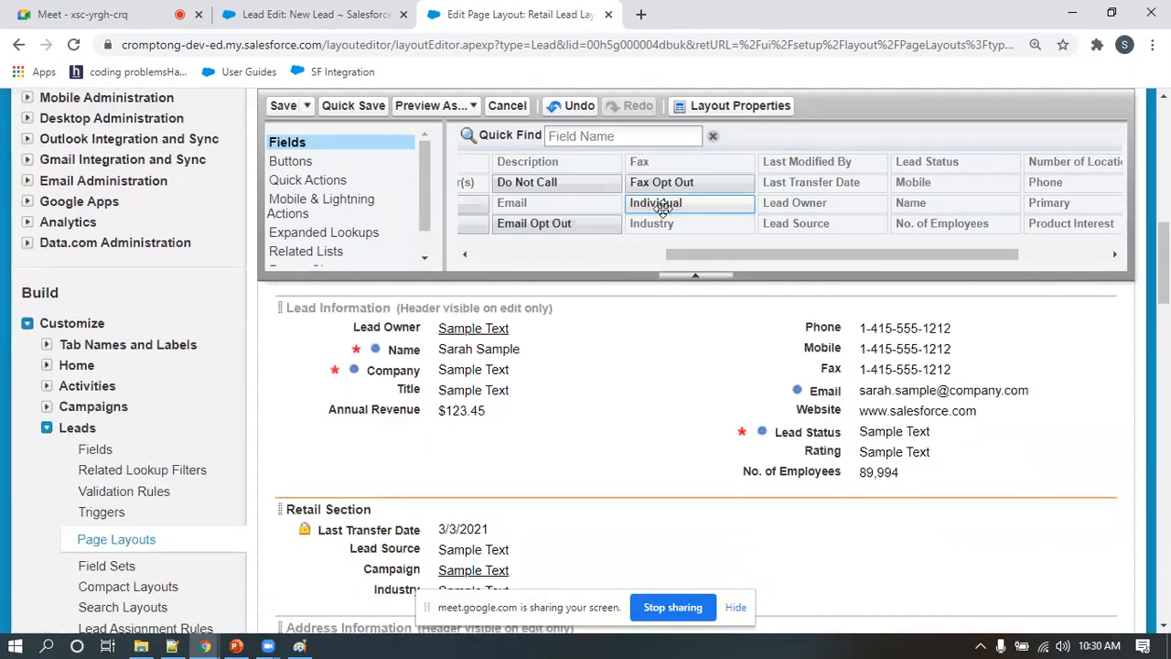
{"action": "left_click_drag", "start_coordinate": [667, 182], "coordinate": [498, 437]}
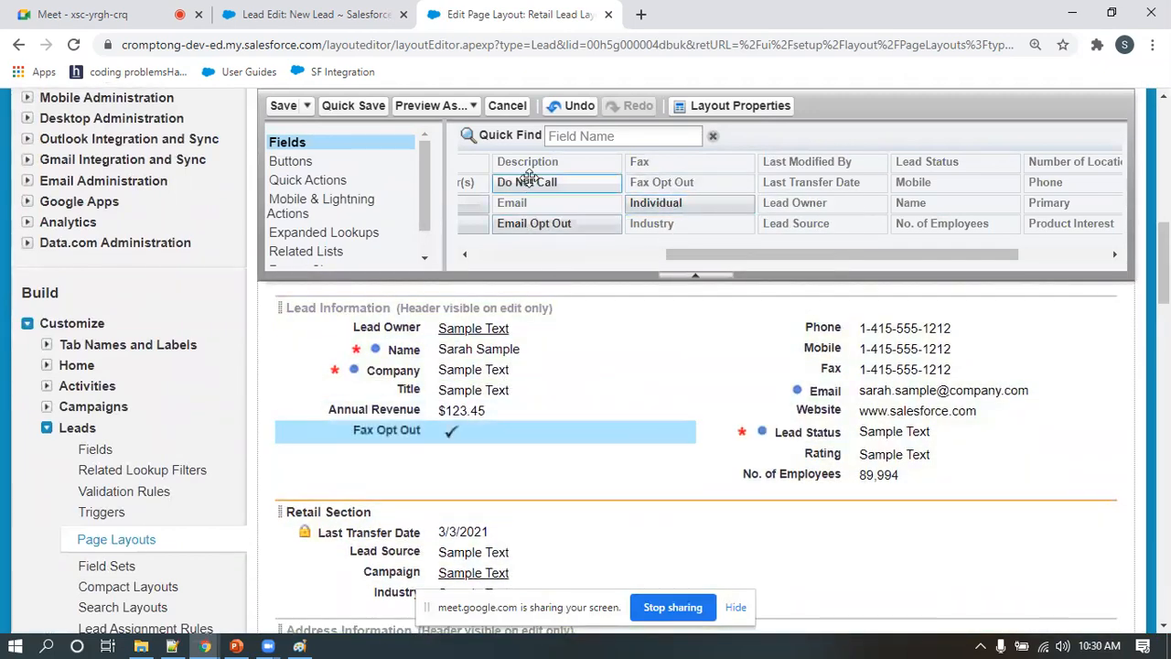
{"action": "left_click_drag", "start_coordinate": [529, 194], "coordinate": [469, 462]}
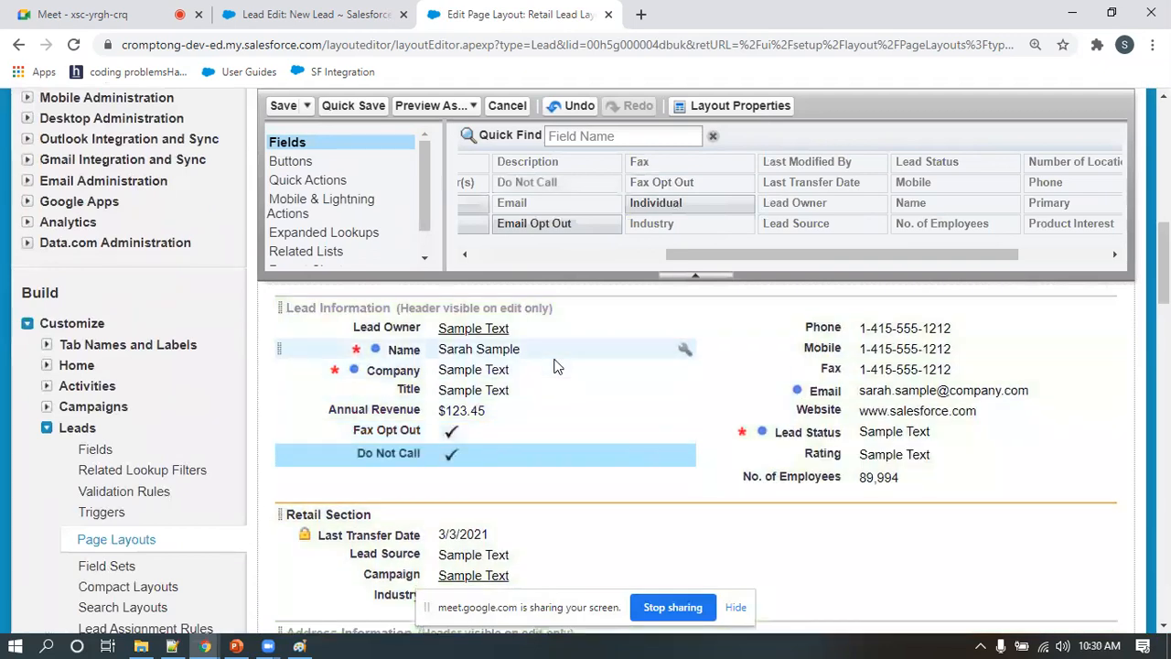
{"action": "left_click_drag", "start_coordinate": [591, 223], "coordinate": [492, 470]}
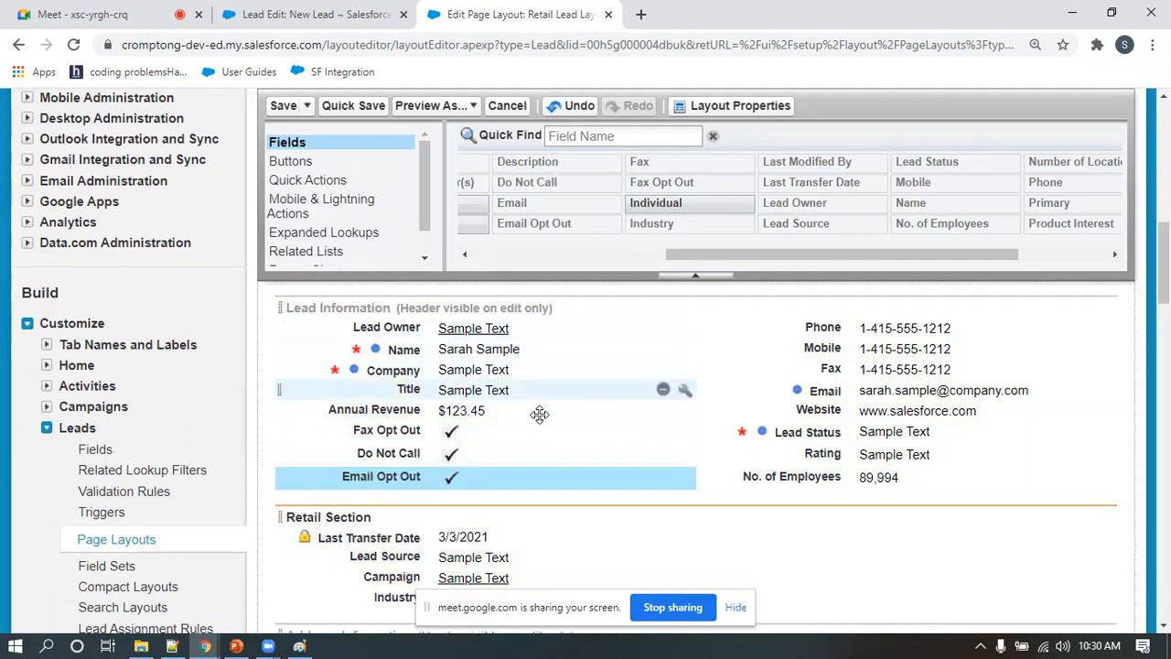
Check the related lists of the Retail Lead Layout and save the layout
{"action": "scroll", "coordinate": [541, 426], "scroll_direction": "down", "scroll_amount": 3}
{"action": "scroll", "coordinate": [541, 435], "scroll_direction": "down", "scroll_amount": 6}
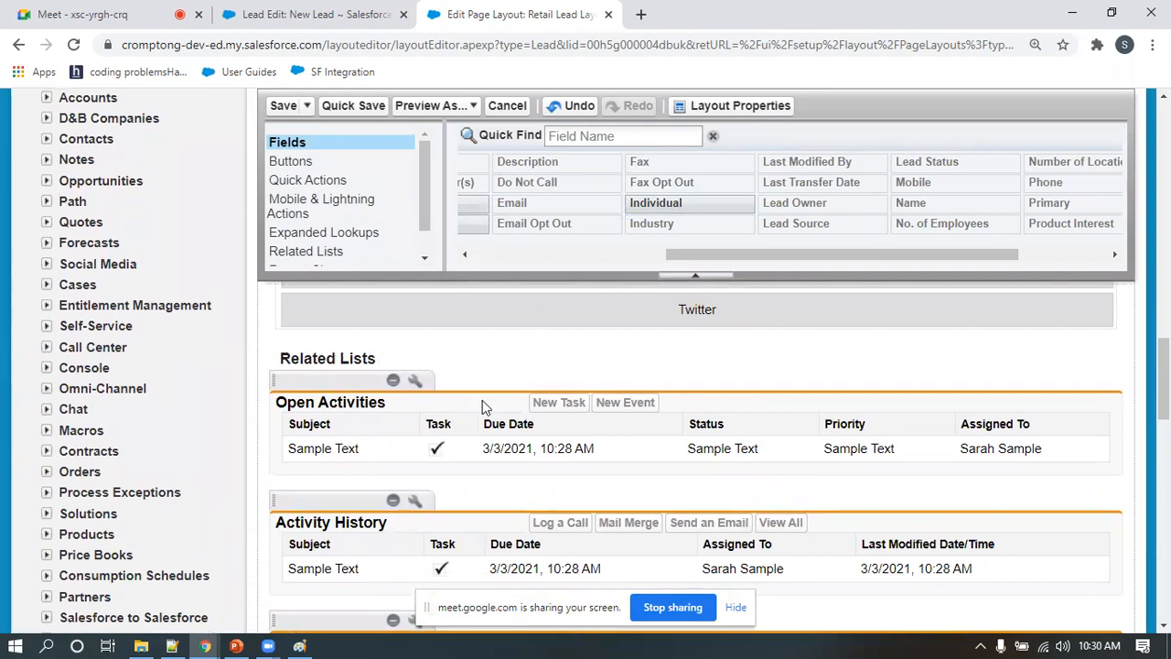
{"action": "scroll", "coordinate": [482, 400], "scroll_direction": "down", "scroll_amount": 5}
{"action": "scroll", "coordinate": [494, 425], "scroll_direction": "up", "scroll_amount": 4}
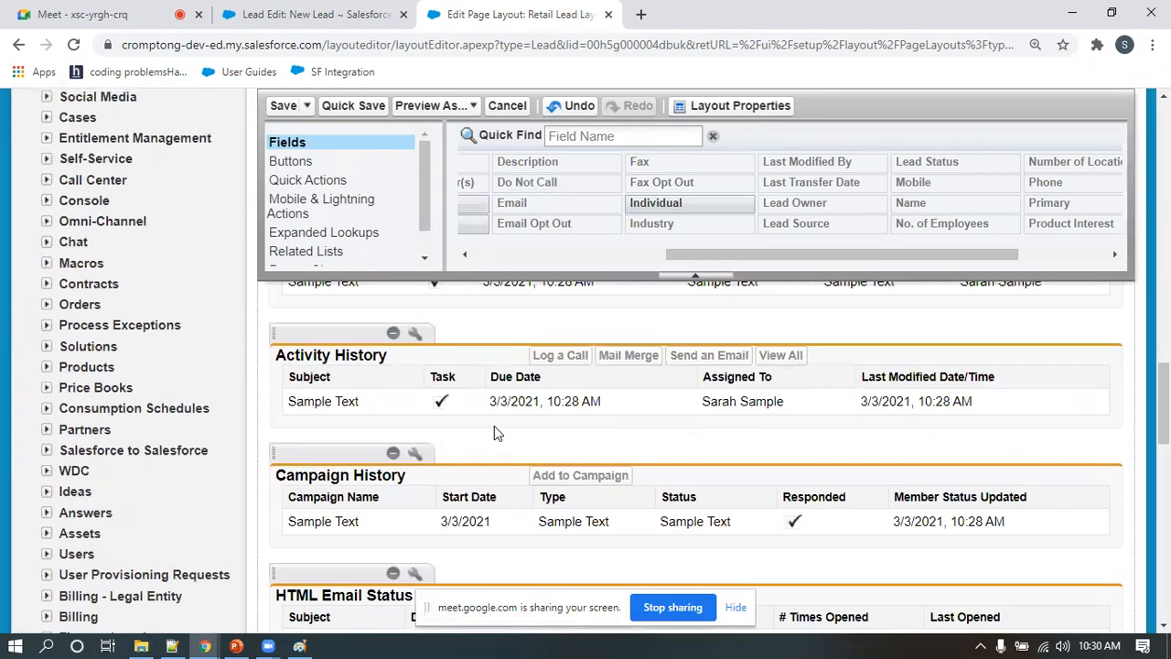
{"action": "scroll", "coordinate": [417, 476], "scroll_direction": "down", "scroll_amount": 3}
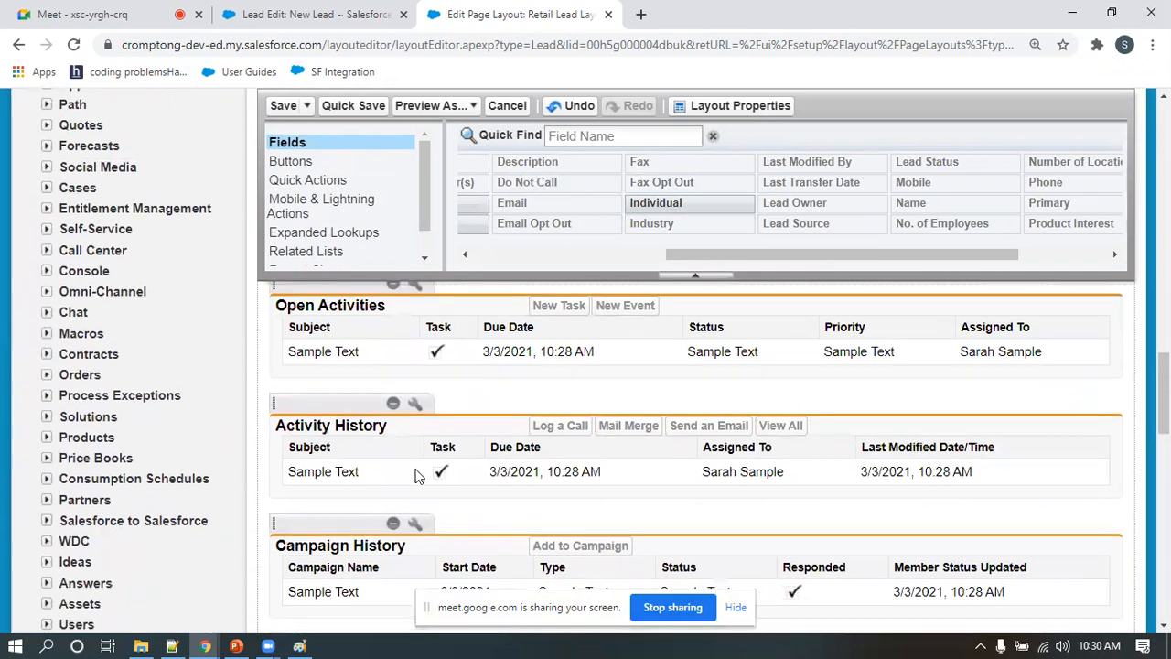
{"action": "scroll", "coordinate": [416, 476], "scroll_direction": "up", "scroll_amount": 5}
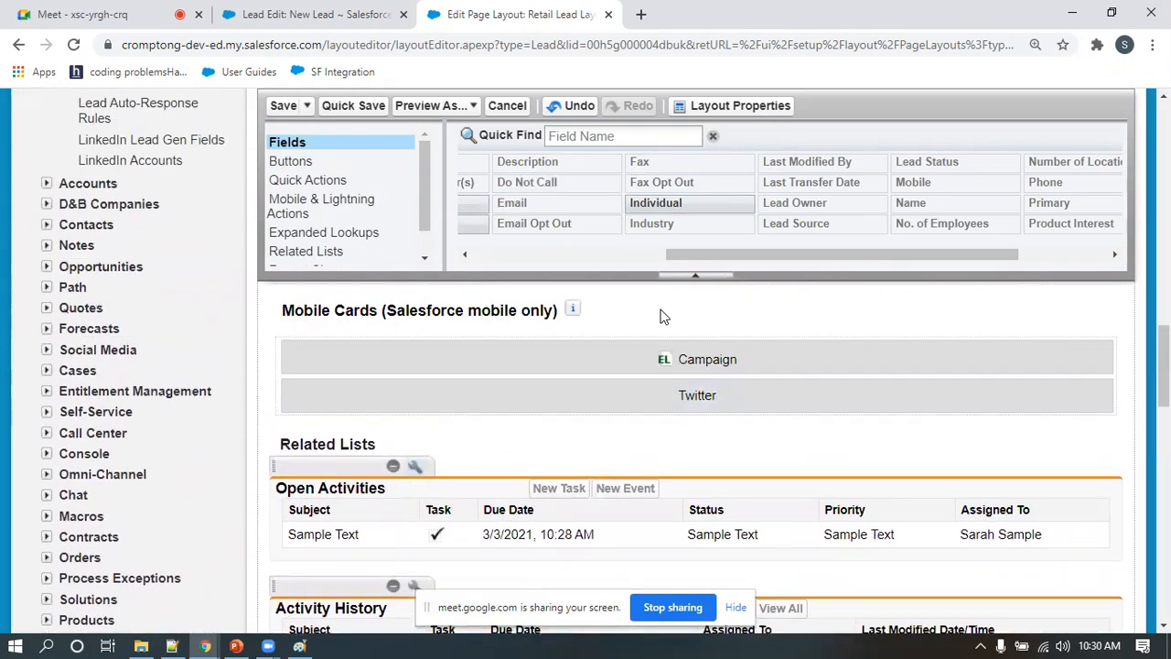
{"action": "left_click", "coordinate": [283, 106]}
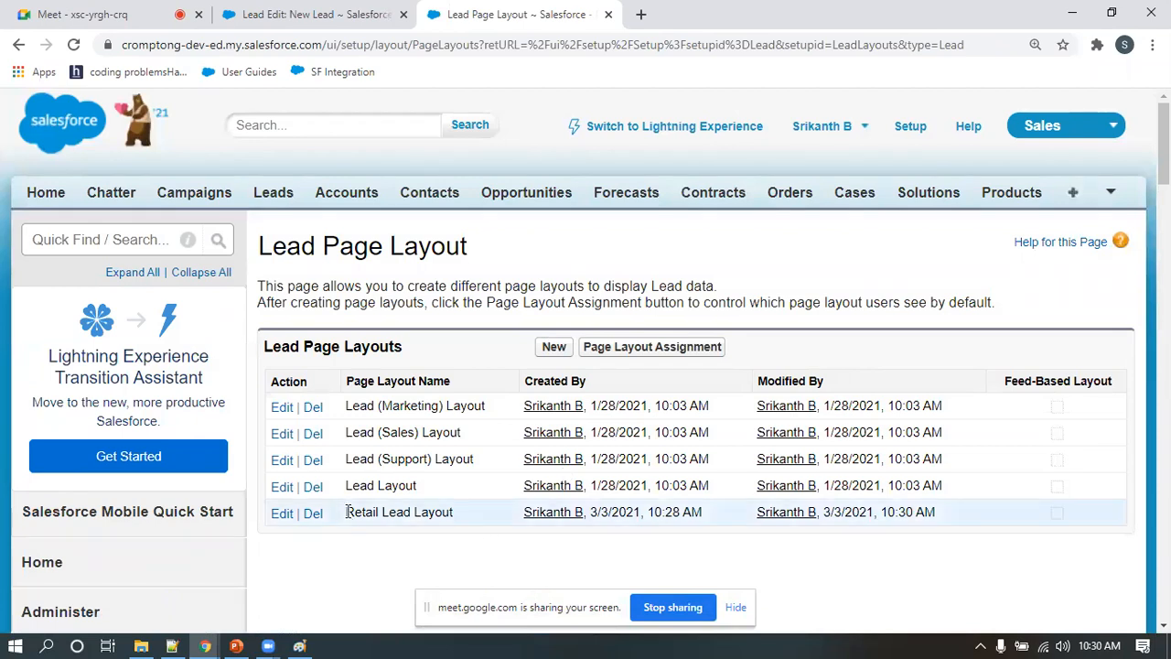
Locate Retail Lead Layout in the page layout list, review the lead types diagram in Paint and return to Salesforce
{"action": "left_click_drag", "start_coordinate": [348, 513], "coordinate": [462, 513]}
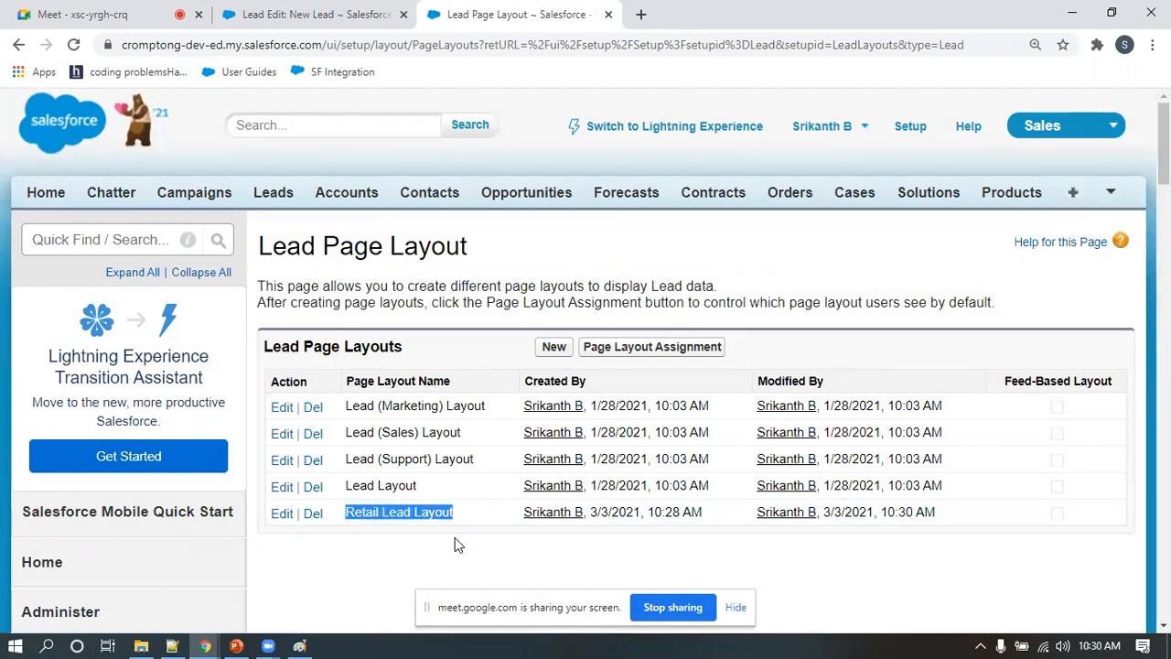
{"action": "scroll", "coordinate": [457, 540], "scroll_direction": "down", "scroll_amount": 1}
{"action": "left_click", "coordinate": [296, 642]}
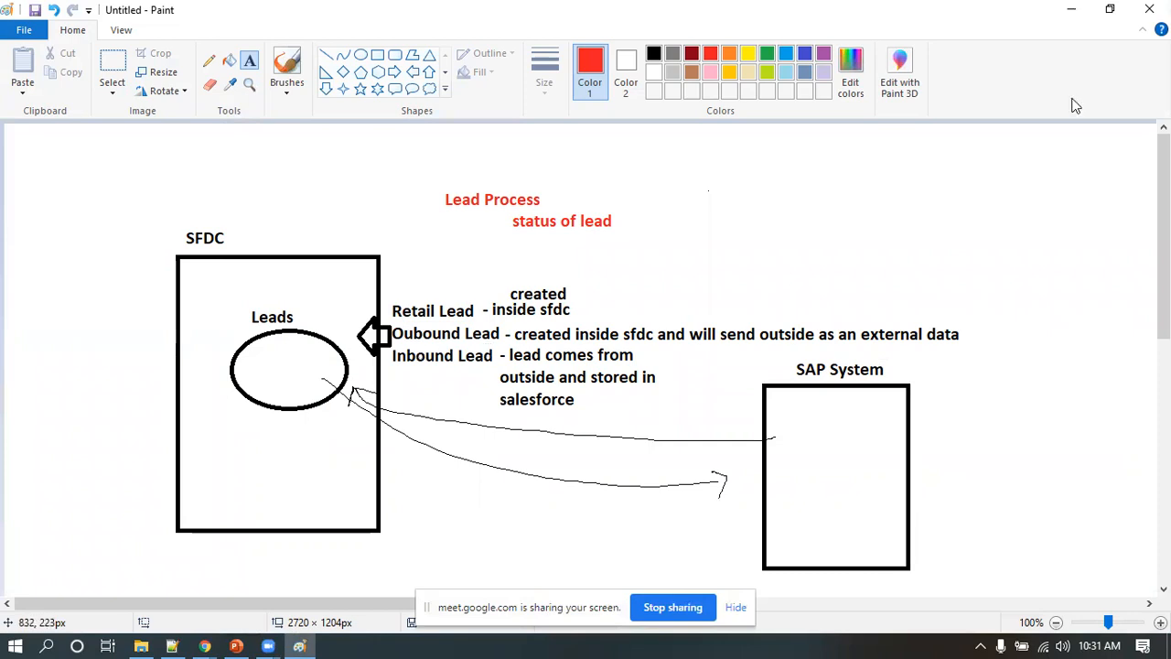
{"action": "left_click", "coordinate": [1072, 10]}
{"action": "scroll", "coordinate": [504, 403], "scroll_direction": "down", "scroll_amount": 1}
{"action": "left_click", "coordinate": [571, 435]}
Create a feed-based lead page layout named Outbound Lead Layout by cloning Lead (Sales) Layout
{"action": "left_click", "coordinate": [554, 175]}
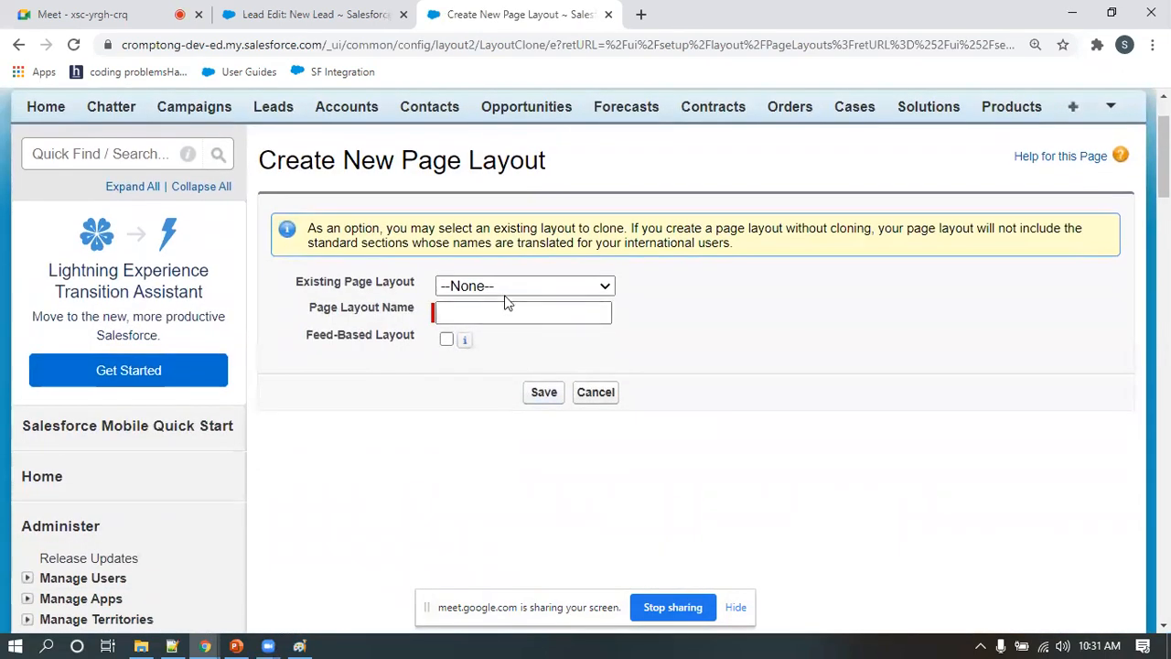
{"action": "left_click", "coordinate": [505, 284]}
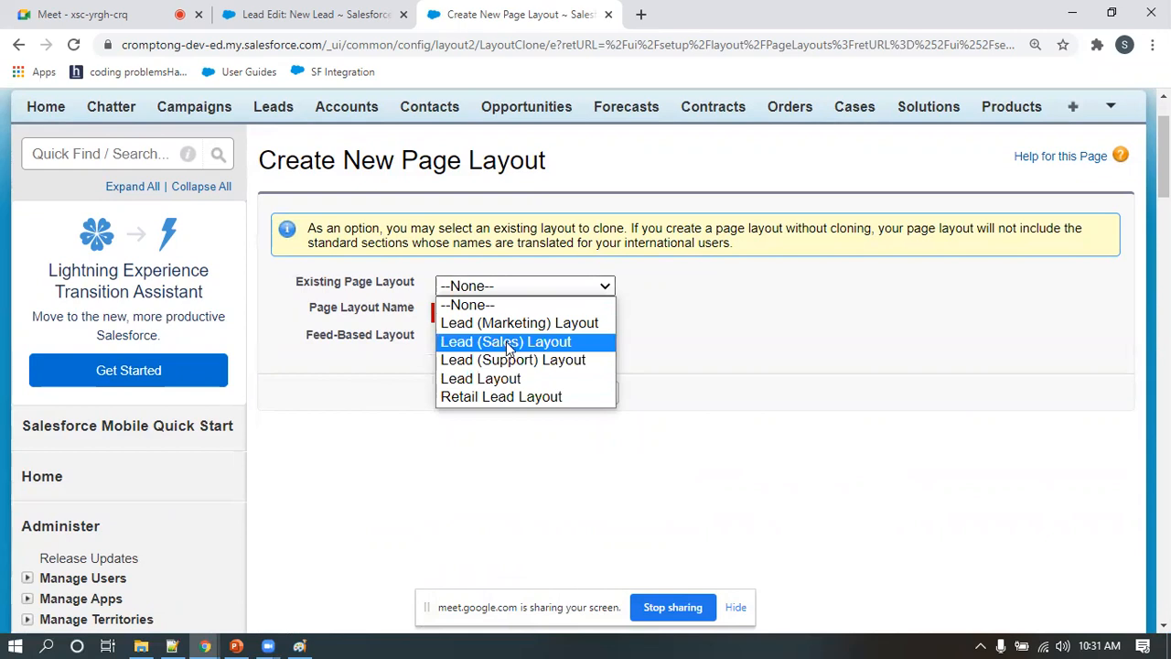
{"action": "left_click", "coordinate": [508, 343]}
{"action": "left_click", "coordinate": [497, 312]}
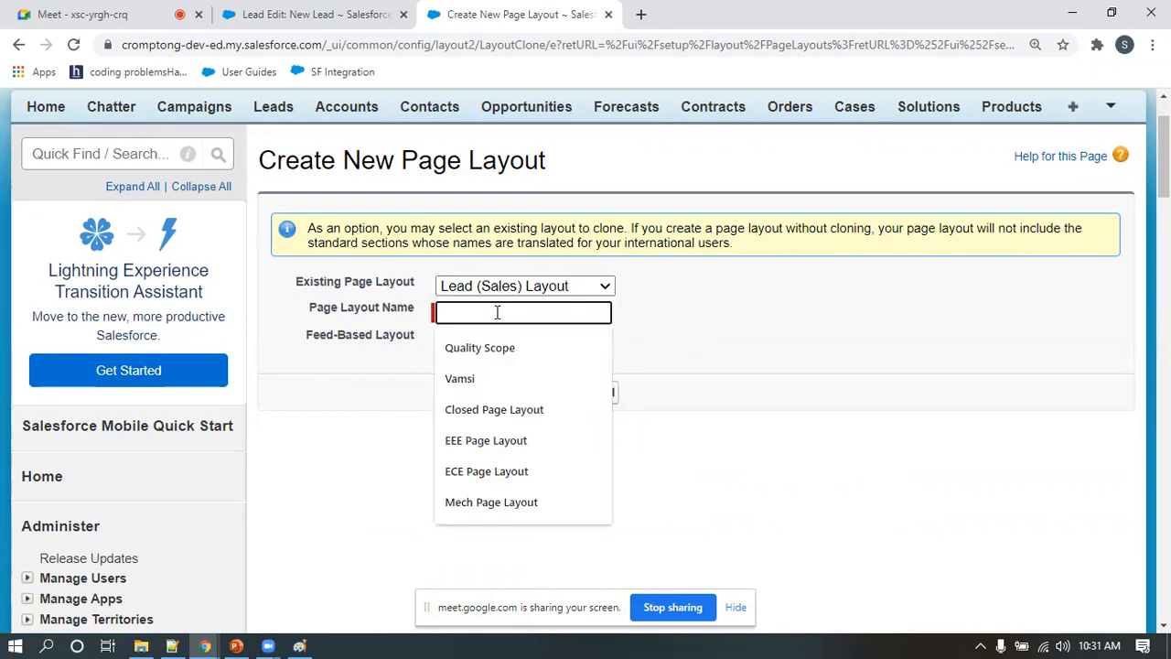
{"action": "type", "text": "Outbound Lead Layout"}
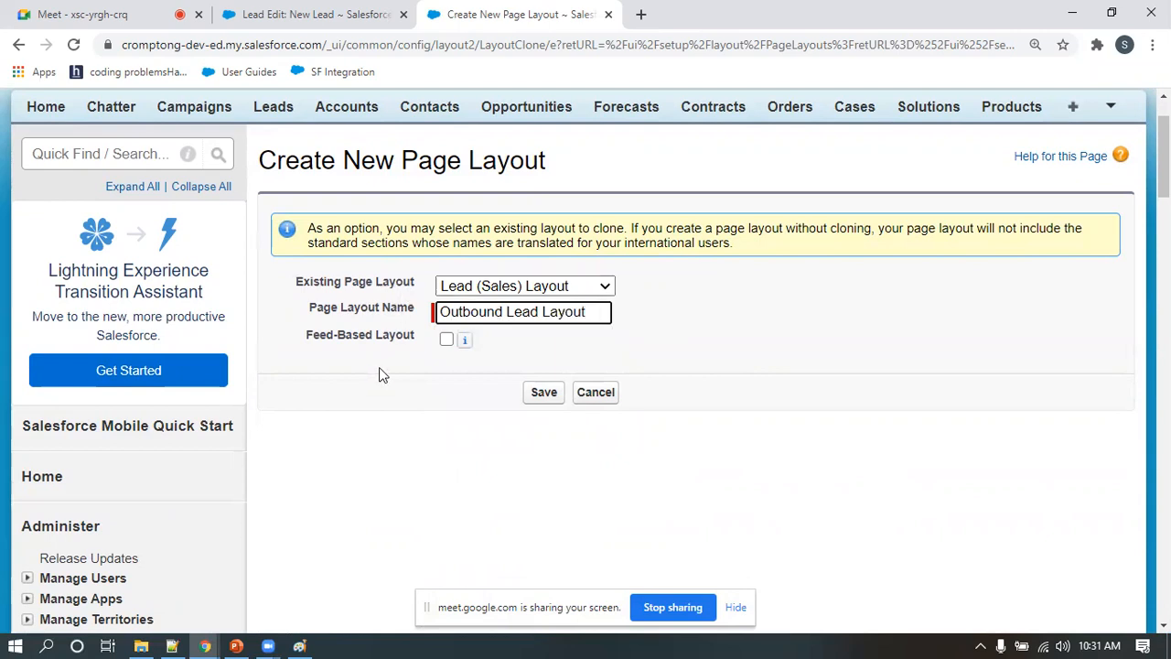
{"action": "left_click", "coordinate": [446, 340]}
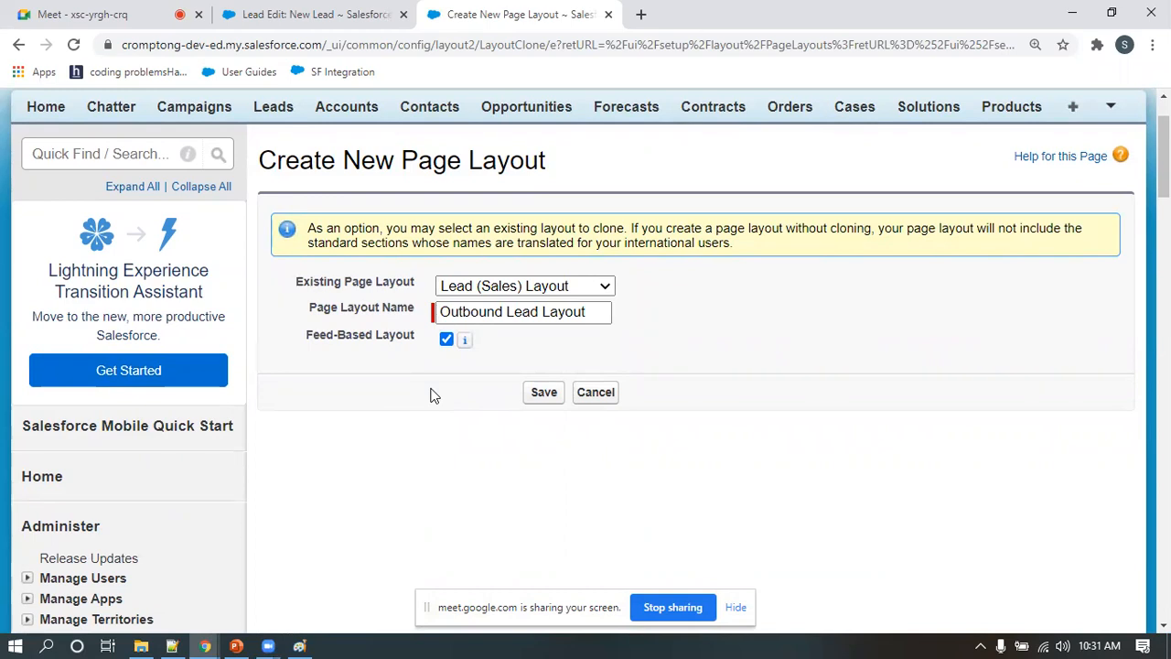
{"action": "left_click", "coordinate": [547, 395]}
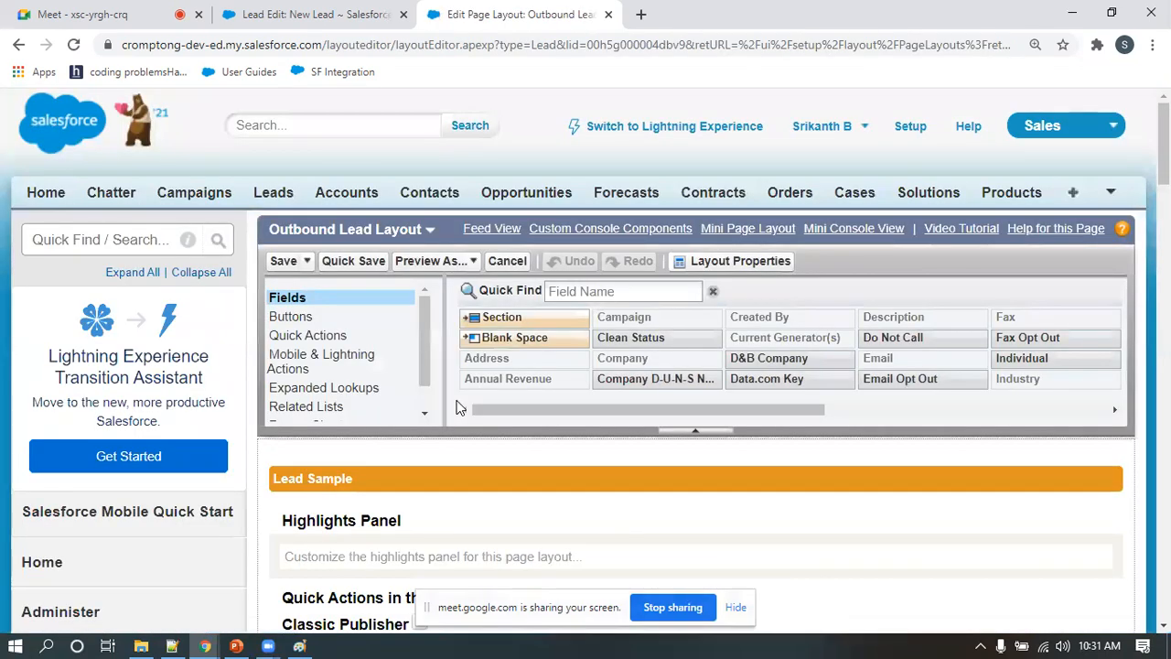
Add a 2-column section named Outbound Lead Information above Lead Information, with Left-Right tab-key order
{"action": "scroll", "coordinate": [476, 430], "scroll_direction": "down", "scroll_amount": 5}
{"action": "scroll", "coordinate": [499, 464], "scroll_direction": "down", "scroll_amount": 4}
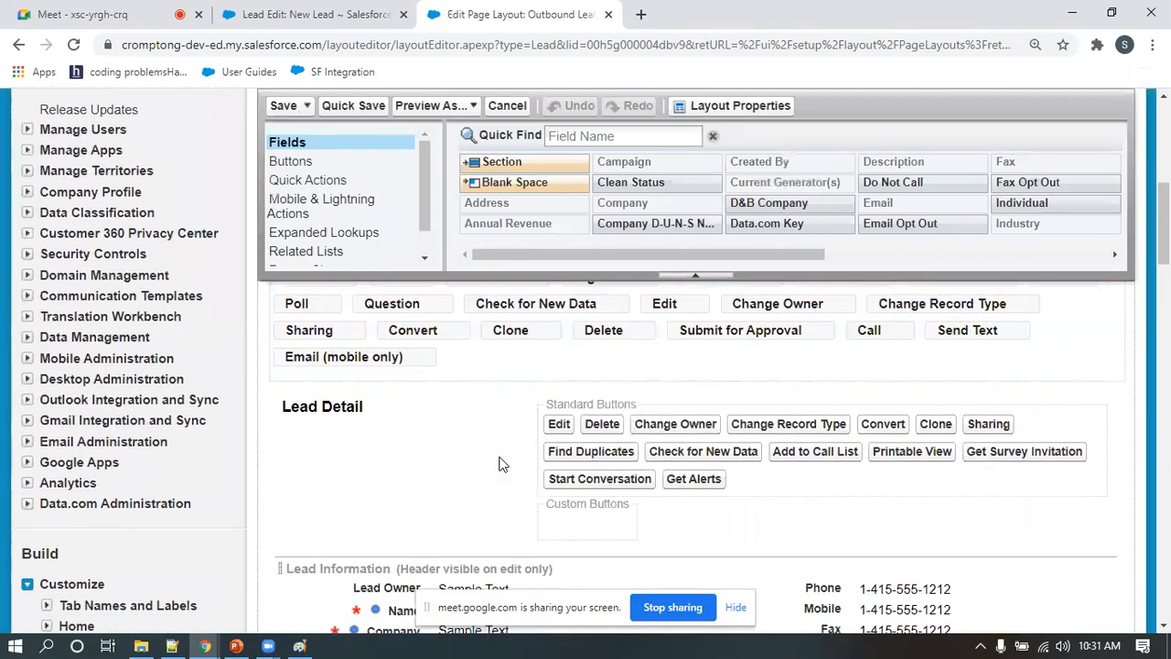
{"action": "scroll", "coordinate": [494, 453], "scroll_direction": "up", "scroll_amount": 1}
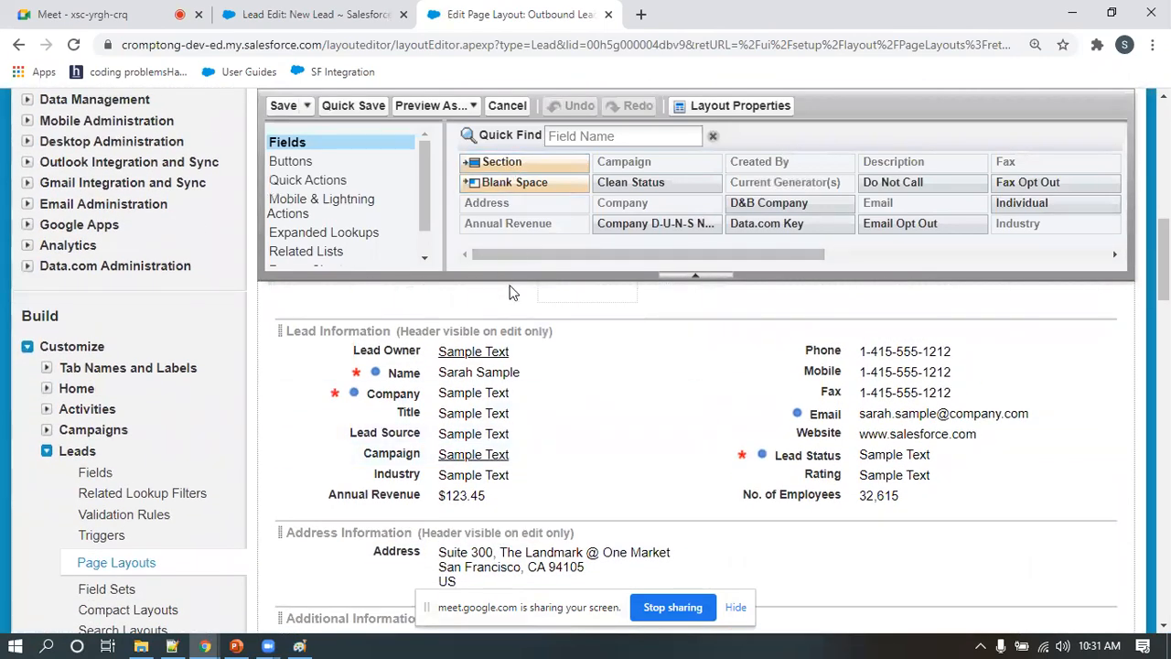
{"action": "left_click_drag", "start_coordinate": [511, 161], "coordinate": [467, 402]}
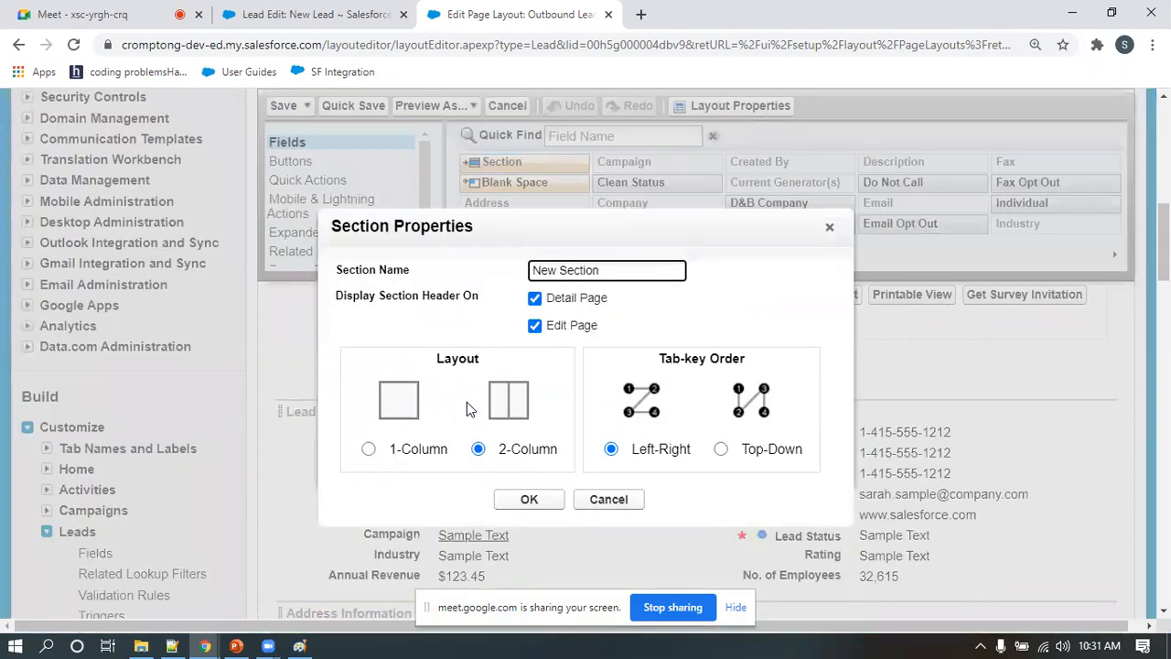
{"action": "left_click_drag", "start_coordinate": [521, 268], "coordinate": [489, 272]}
{"action": "type", "text": "Outbo"}
{"action": "key", "text": "BackSpace"}
{"action": "type", "text": "ound Lea"}
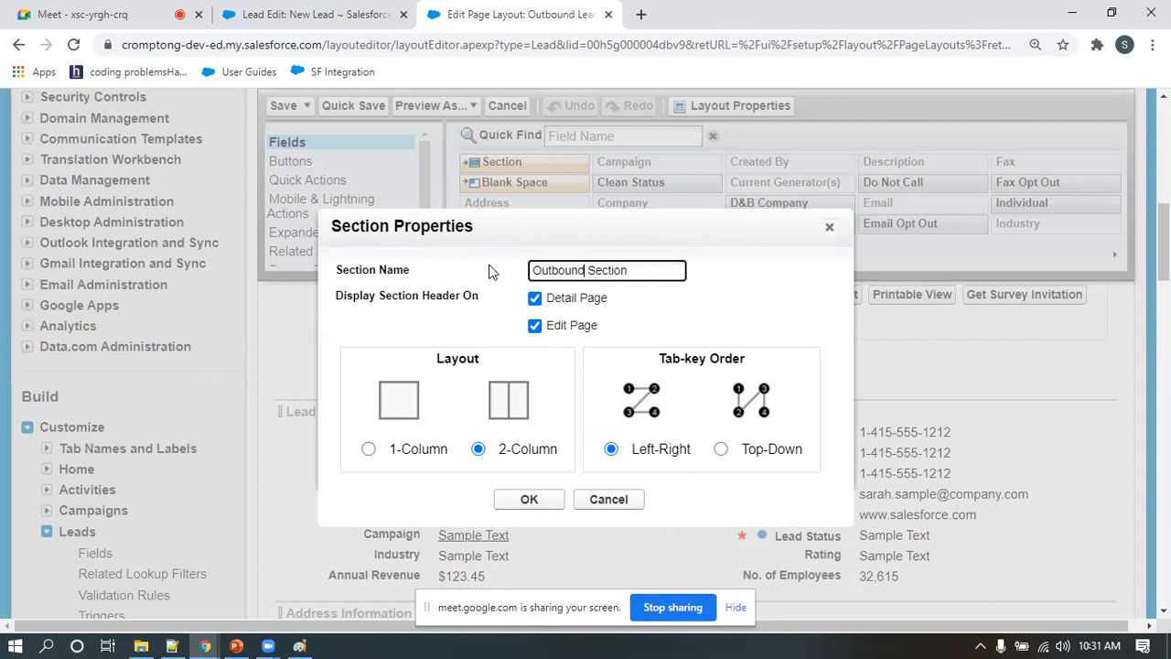
{"action": "type", "text": "d Informa"}
{"action": "left_click", "coordinate": [530, 500]}
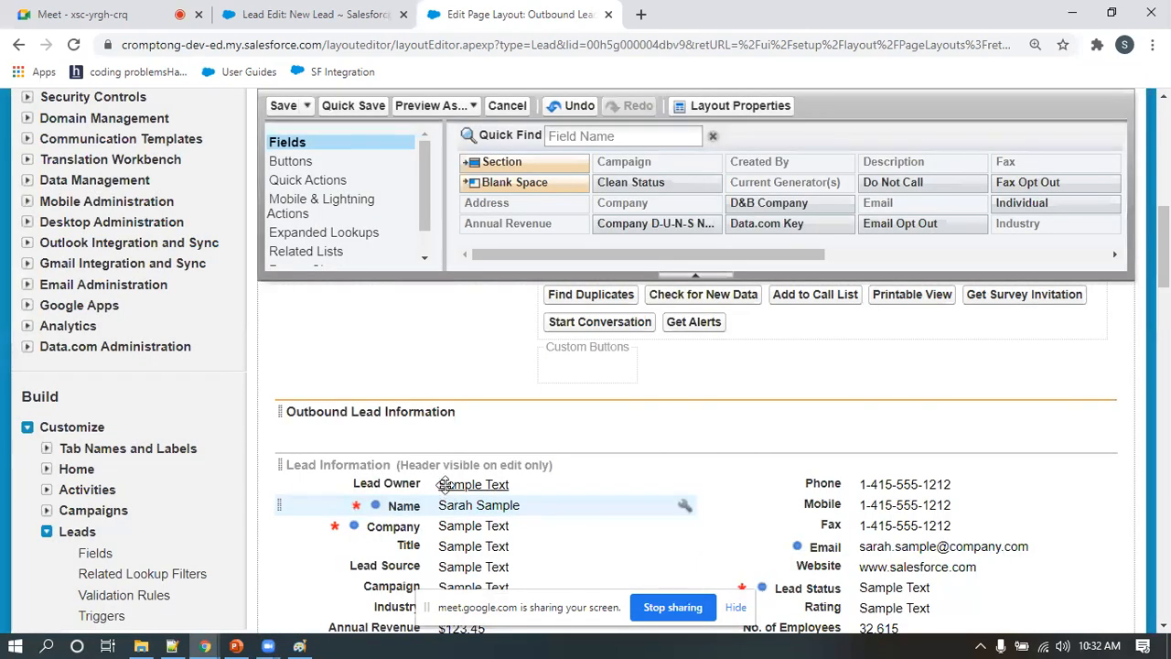
Move Lead Owner and Name into the first column of Outbound Lead Information and Company into its second column
{"action": "scroll", "coordinate": [659, 437], "scroll_direction": "down", "scroll_amount": 1}
{"action": "left_click_drag", "start_coordinate": [393, 398], "coordinate": [400, 344]}
{"action": "left_click_drag", "start_coordinate": [405, 404], "coordinate": [411, 362]}
{"action": "left_click_drag", "start_coordinate": [384, 424], "coordinate": [874, 345]}
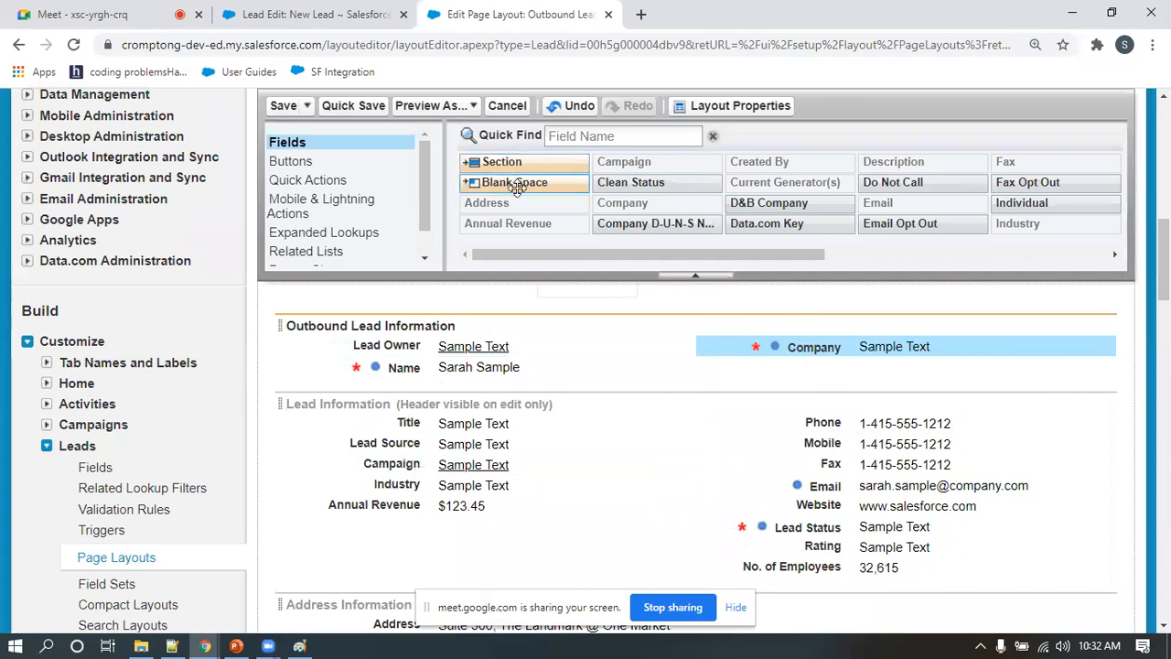
Add a blank space below Company in Outbound Lead Information, with Phone beneath it, and move Title below Name
{"action": "left_click_drag", "start_coordinate": [517, 183], "coordinate": [803, 366]}
{"action": "left_click_drag", "start_coordinate": [825, 421], "coordinate": [840, 386]}
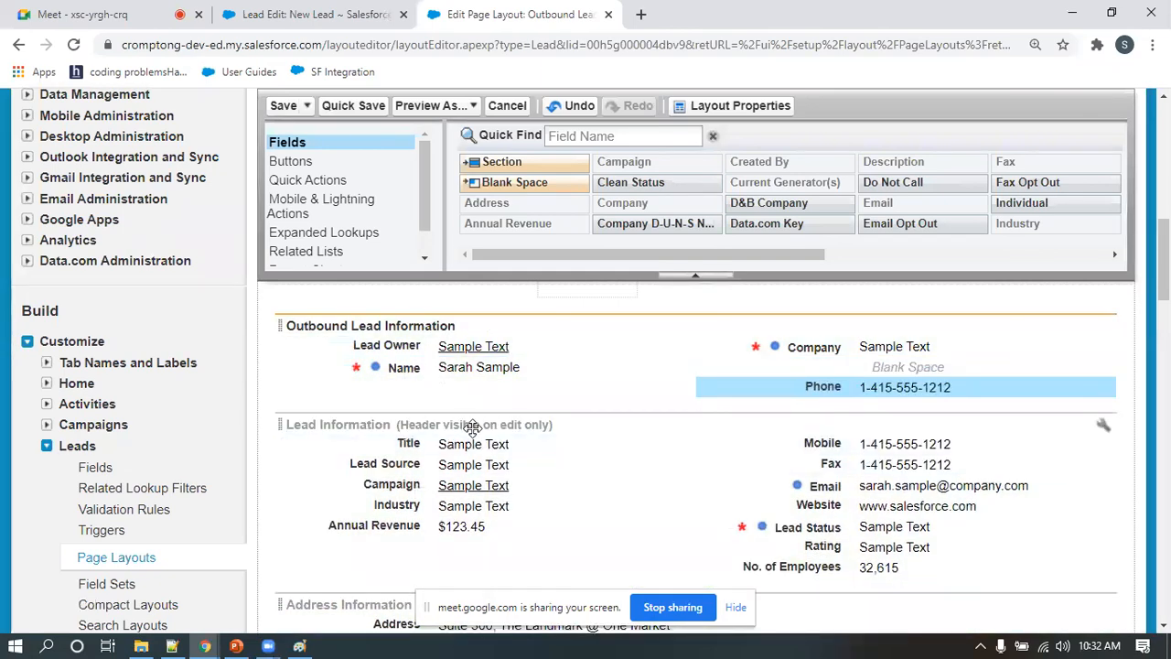
{"action": "left_click_drag", "start_coordinate": [408, 443], "coordinate": [412, 388]}
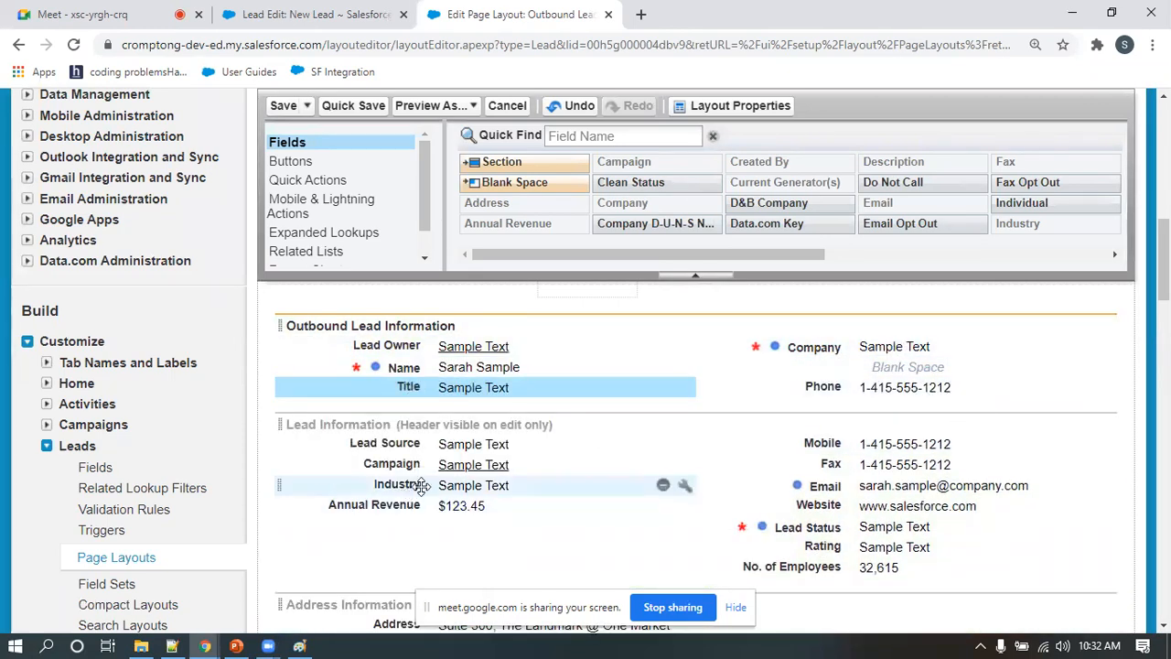
Remove the Open Activities, Activity History, Campaign History and HTML Email Status related lists from the Outbound Lead Layout and save the layout
{"action": "scroll", "coordinate": [421, 487], "scroll_direction": "down", "scroll_amount": 6}
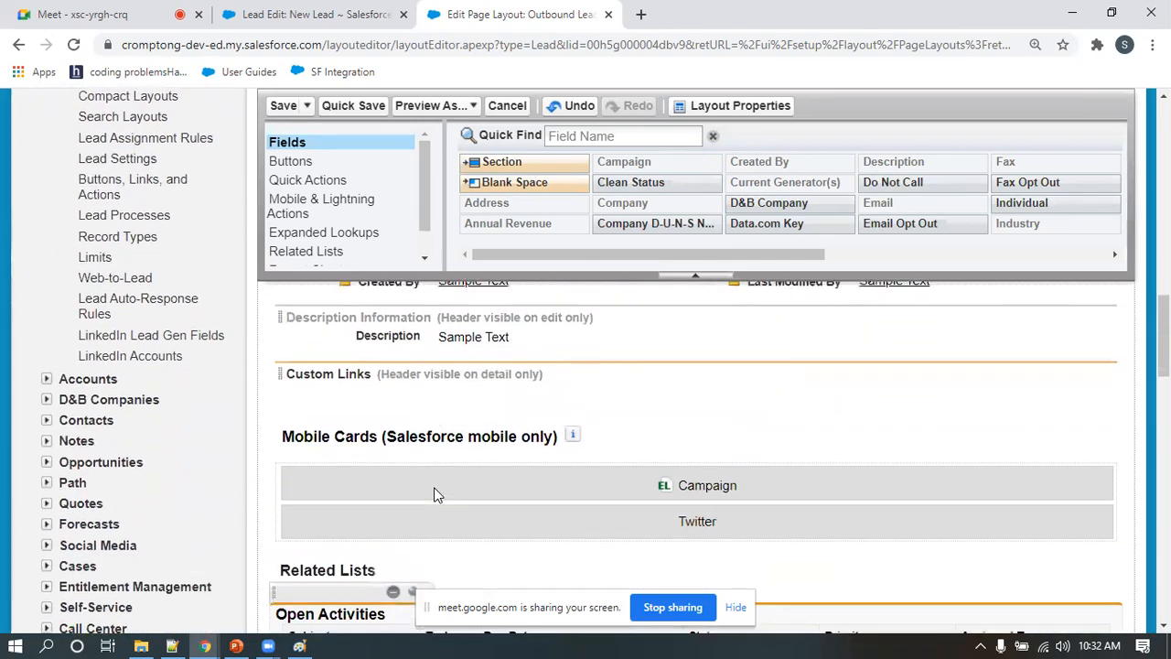
{"action": "scroll", "coordinate": [435, 493], "scroll_direction": "down", "scroll_amount": 3}
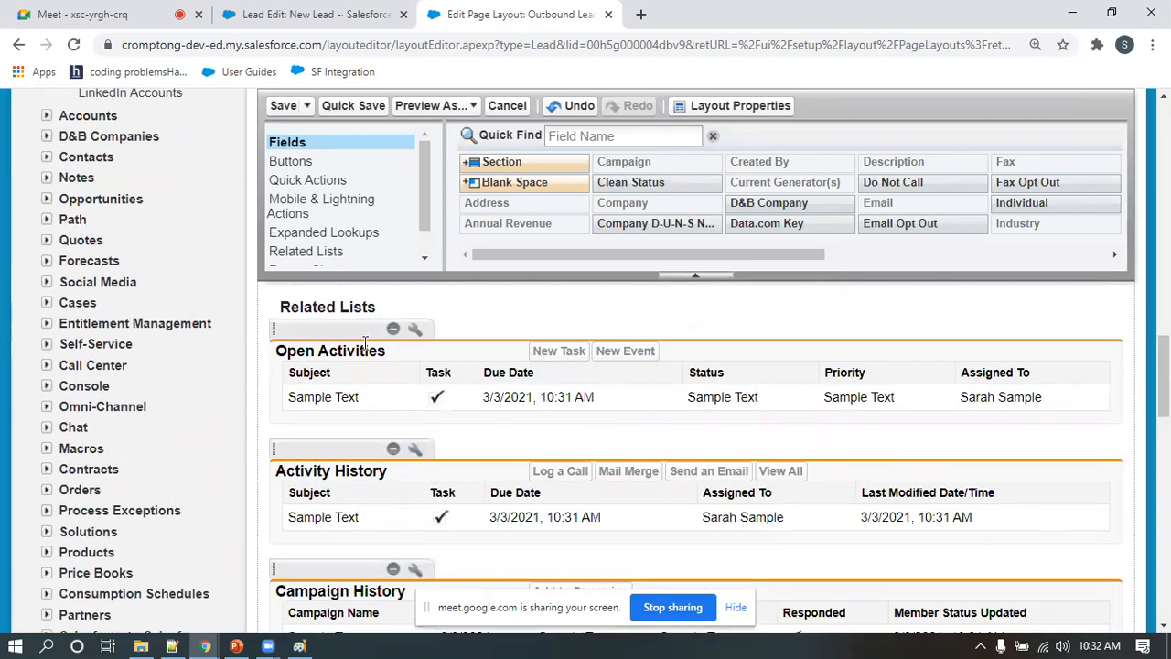
{"action": "scroll", "coordinate": [366, 549], "scroll_direction": "down", "scroll_amount": 2}
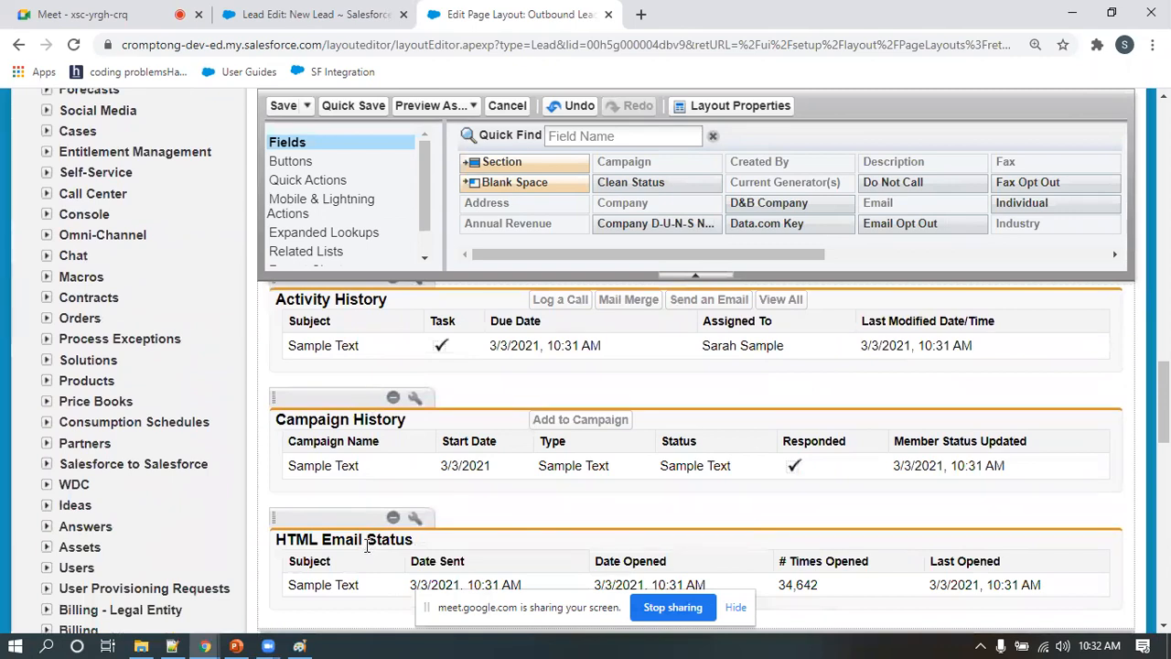
{"action": "scroll", "coordinate": [366, 546], "scroll_direction": "up", "scroll_amount": 3}
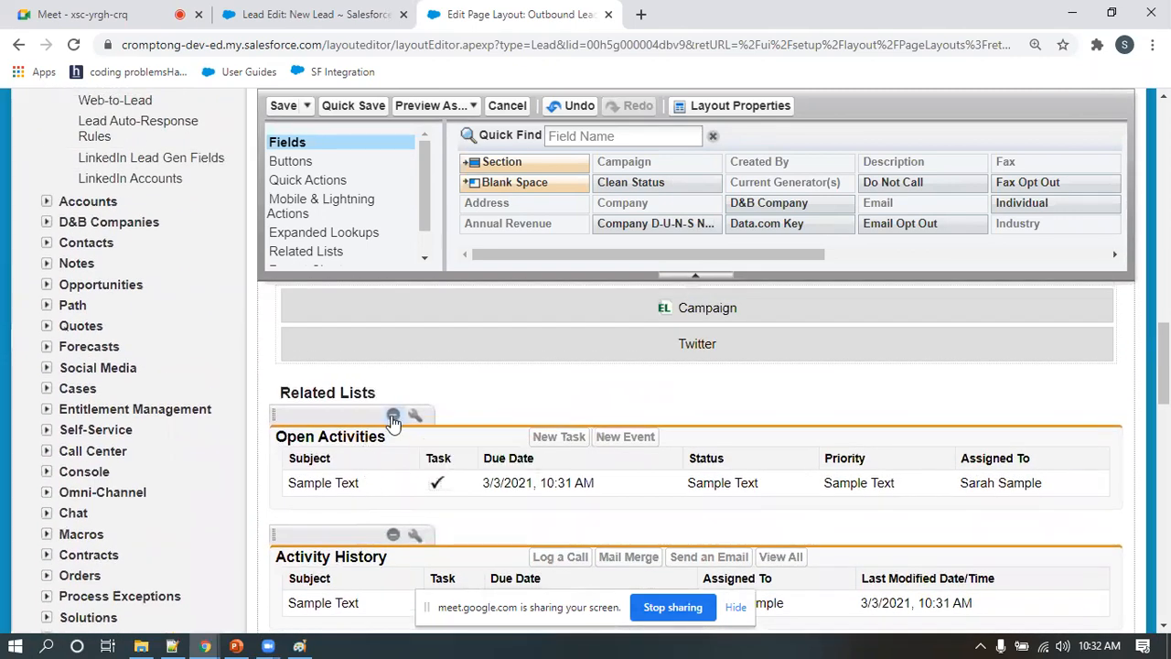
{"action": "left_click", "coordinate": [393, 416]}
{"action": "left_click", "coordinate": [393, 414]}
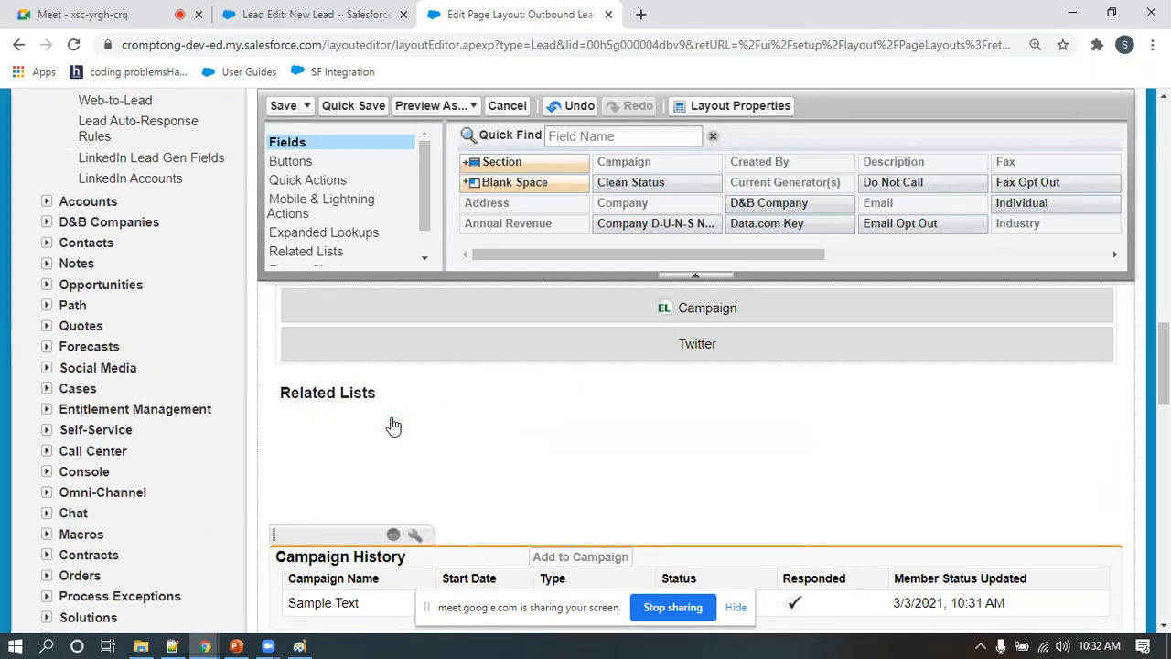
{"action": "left_click", "coordinate": [393, 417]}
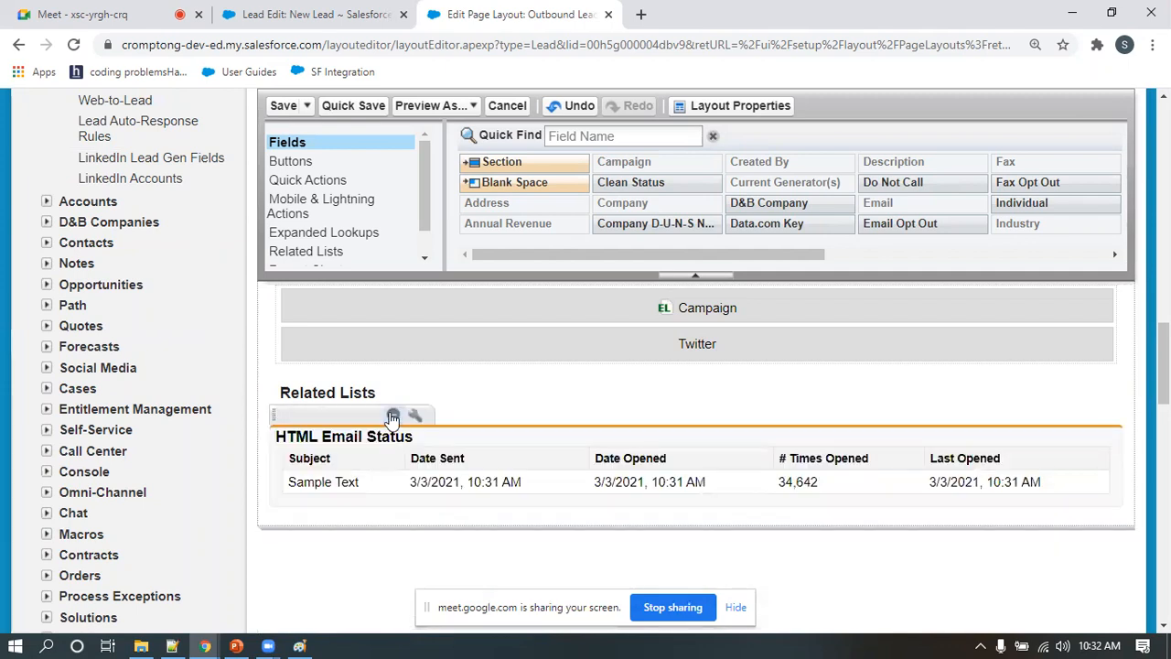
{"action": "left_click", "coordinate": [392, 416]}
{"action": "scroll", "coordinate": [345, 457], "scroll_direction": "up", "scroll_amount": 2}
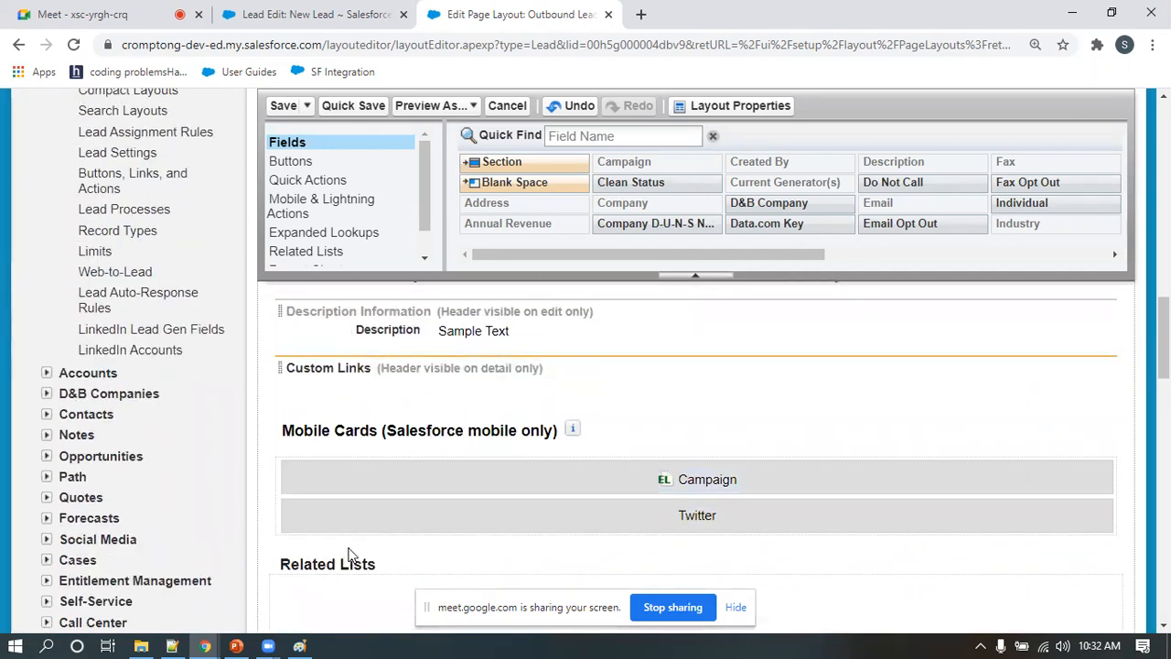
{"action": "scroll", "coordinate": [523, 541], "scroll_direction": "up", "scroll_amount": 5}
{"action": "scroll", "coordinate": [522, 541], "scroll_direction": "down", "scroll_amount": 2}
{"action": "scroll", "coordinate": [522, 535], "scroll_direction": "up", "scroll_amount": 3}
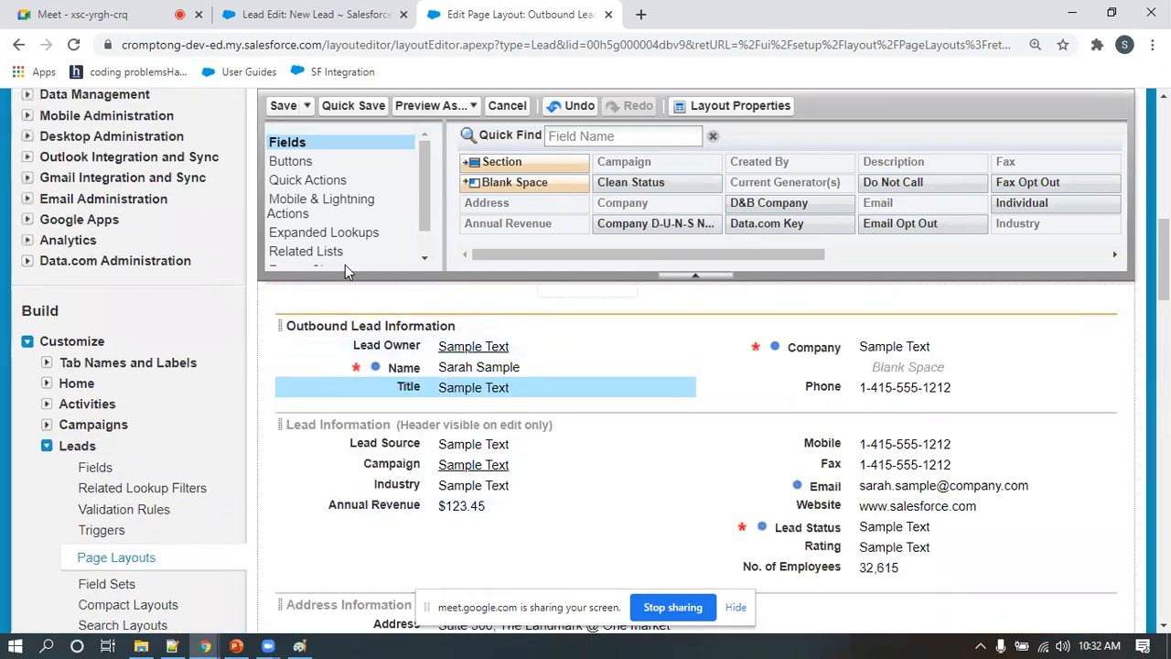
{"action": "left_click", "coordinate": [284, 106]}
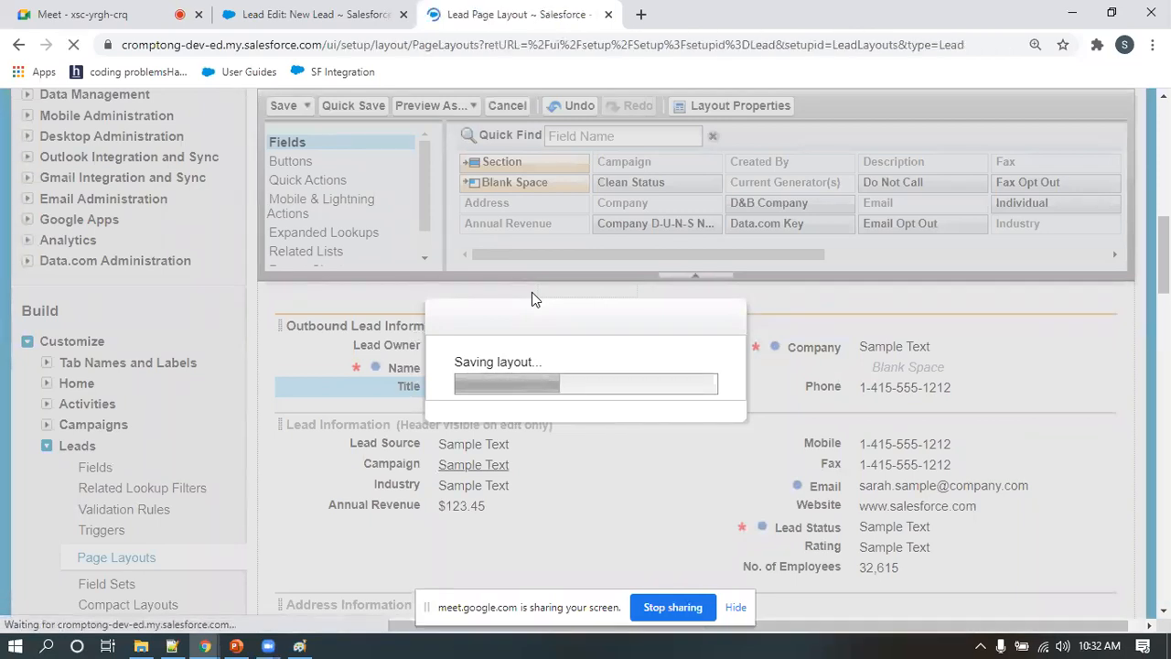
Rename the Lead Layout page layout as Inbound Lead Layout, set its lead assignment checkbox to Default, and save the layout
{"action": "scroll", "coordinate": [393, 467], "scroll_direction": "down", "scroll_amount": 2}
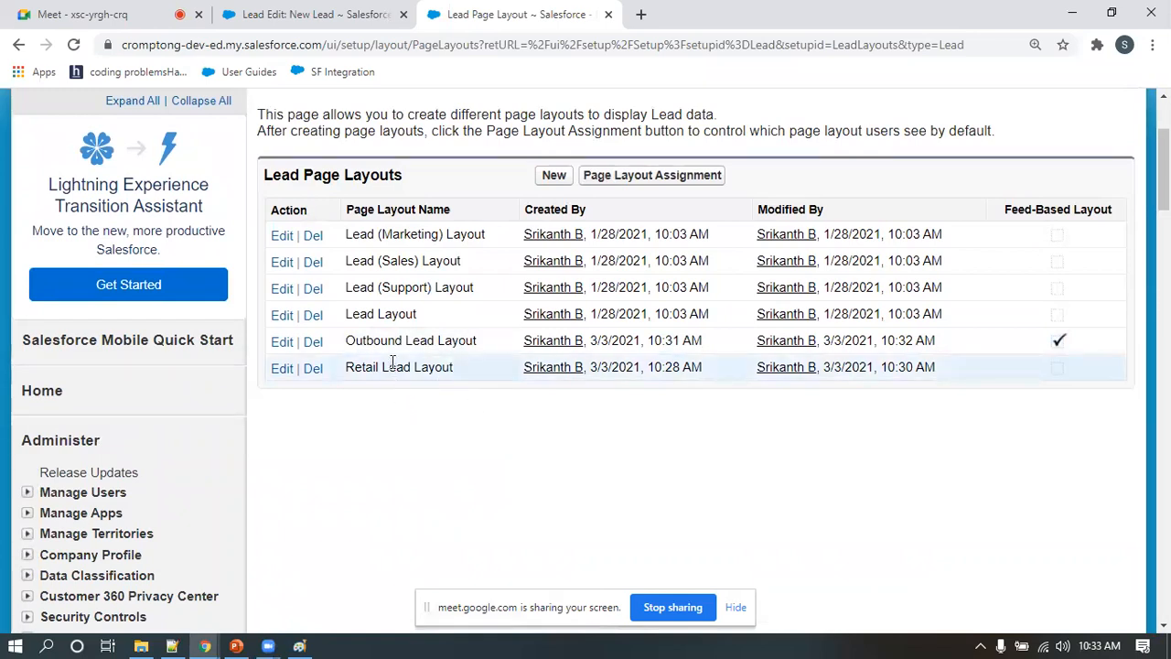
{"action": "left_click_drag", "start_coordinate": [344, 313], "coordinate": [398, 328]}
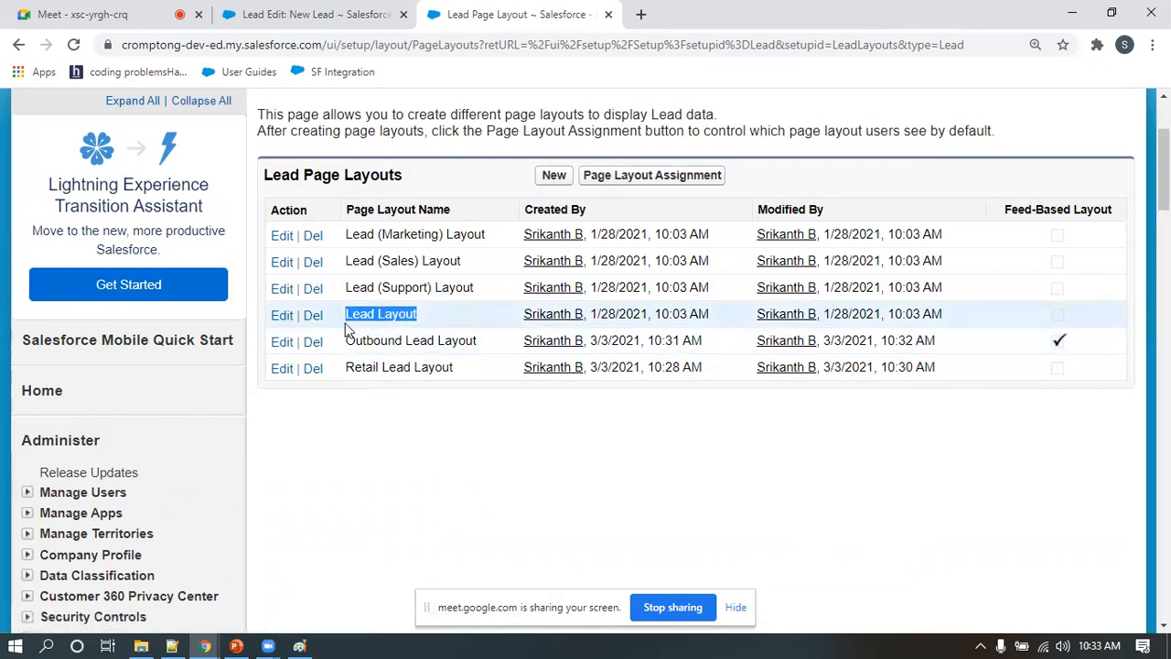
{"action": "left_click", "coordinate": [282, 317]}
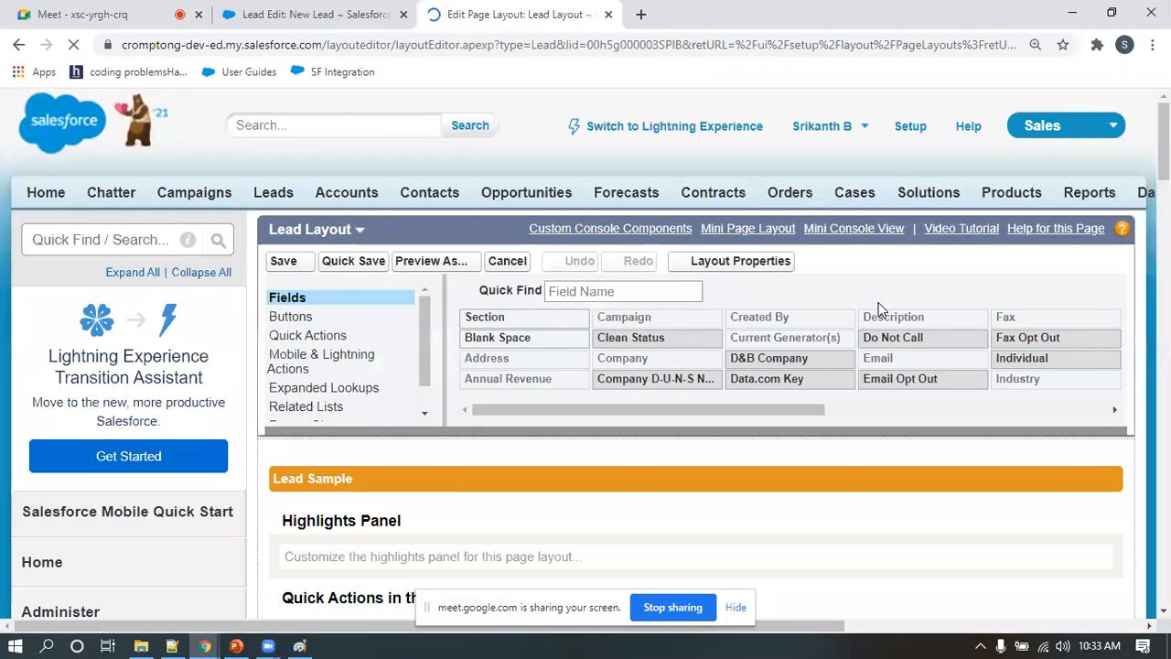
{"action": "left_click", "coordinate": [732, 261]}
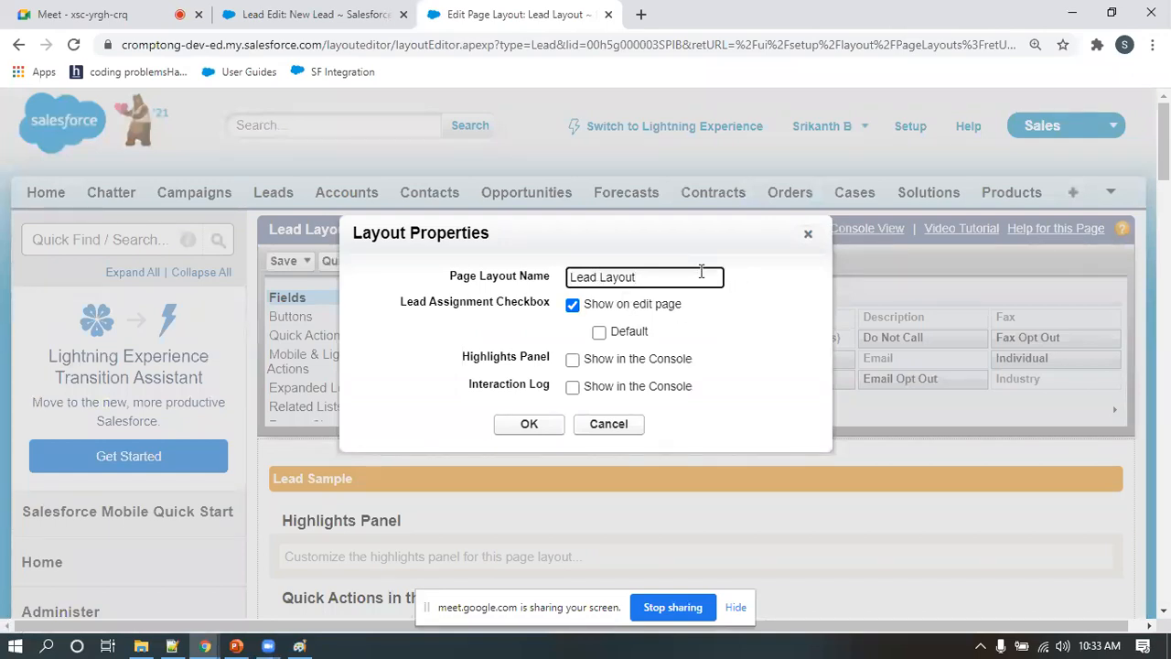
{"action": "key", "text": "Home"}
{"action": "type", "text": "Inboud"}
{"action": "key", "text": "BackSpace"}
{"action": "type", "text": "nd"}
{"action": "left_click", "coordinate": [572, 359]}
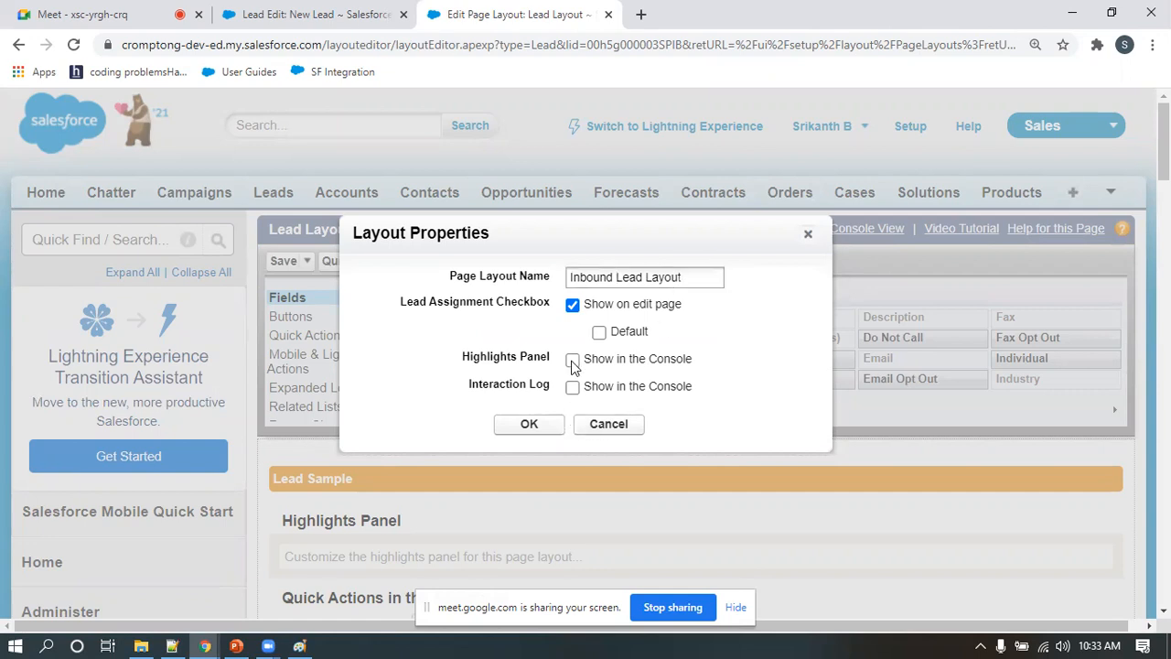
{"action": "left_click", "coordinate": [572, 359]}
{"action": "left_click", "coordinate": [601, 334]}
{"action": "left_click", "coordinate": [532, 426]}
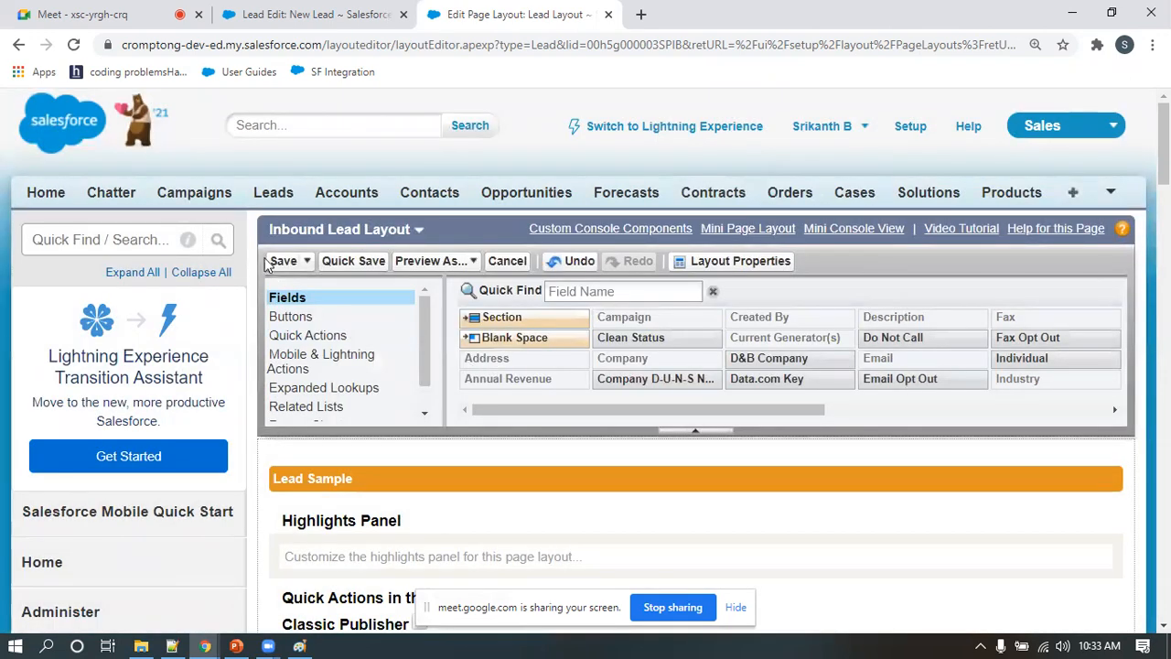
{"action": "left_click", "coordinate": [284, 263]}
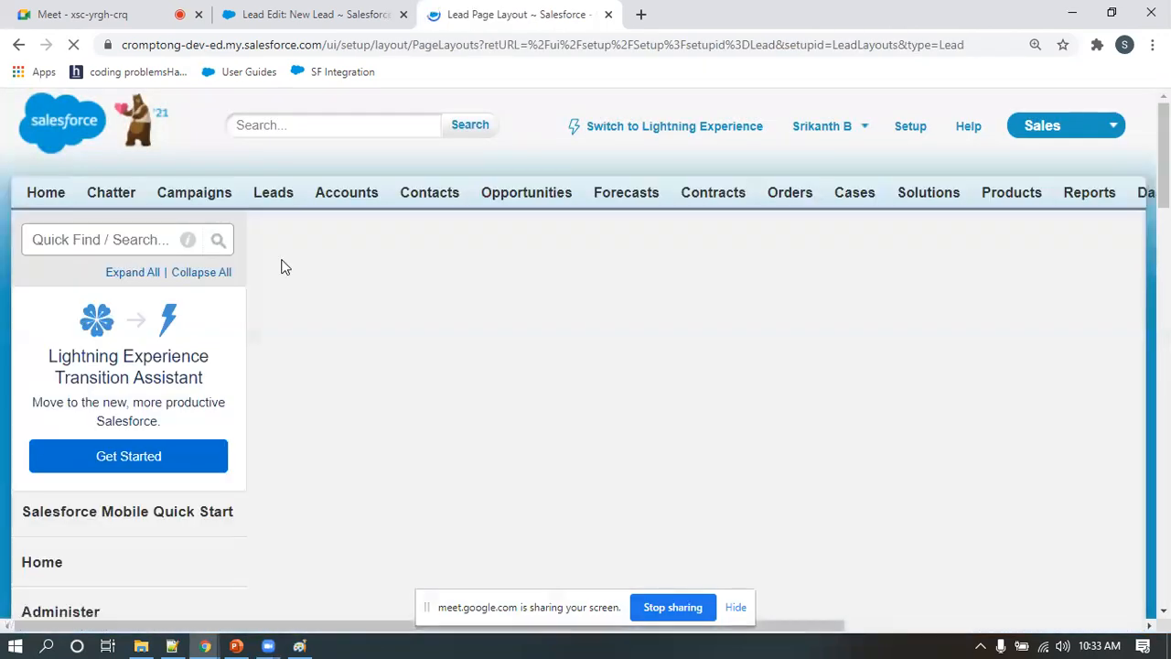
Review the list of lead page layouts, then check the lead types and page layout assignment diagrams in Paint and return to Salesforce
{"action": "scroll", "coordinate": [392, 536], "scroll_direction": "down", "scroll_amount": 1}
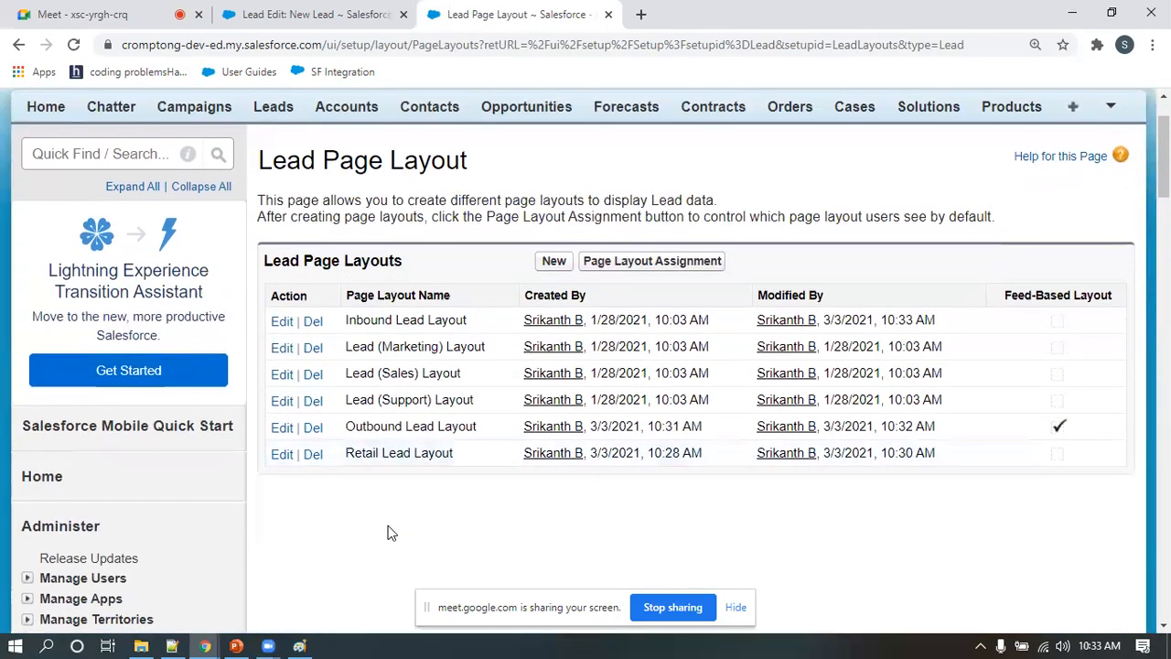
{"action": "left_click_drag", "start_coordinate": [348, 320], "coordinate": [473, 319]}
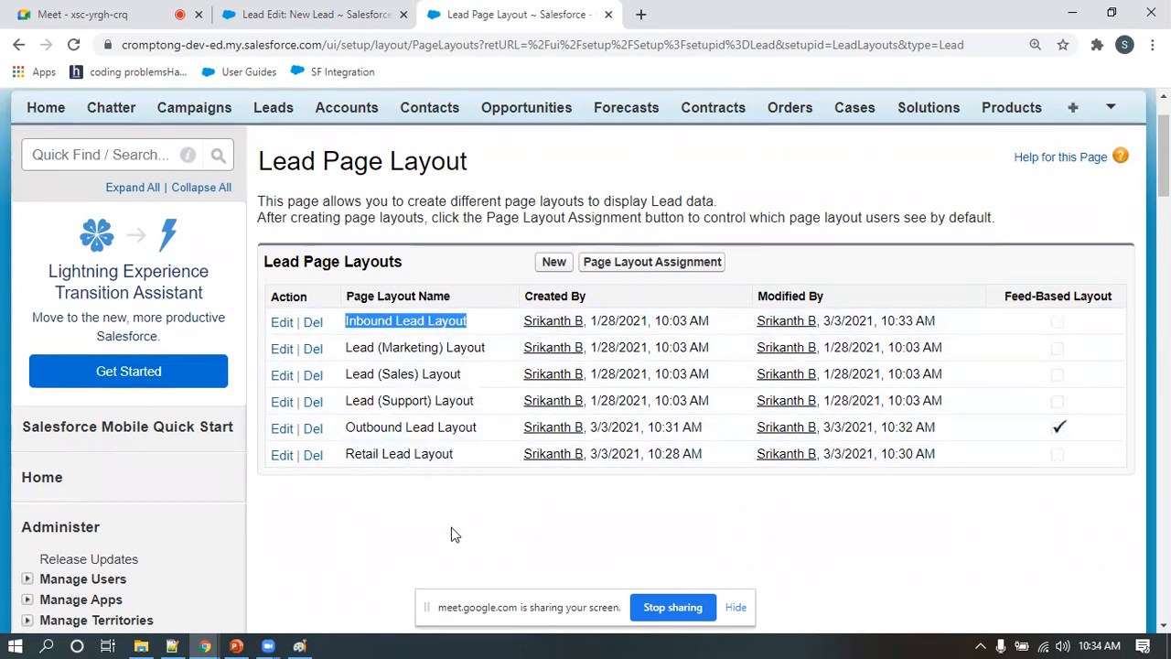
{"action": "scroll", "coordinate": [451, 531], "scroll_direction": "up", "scroll_amount": 1}
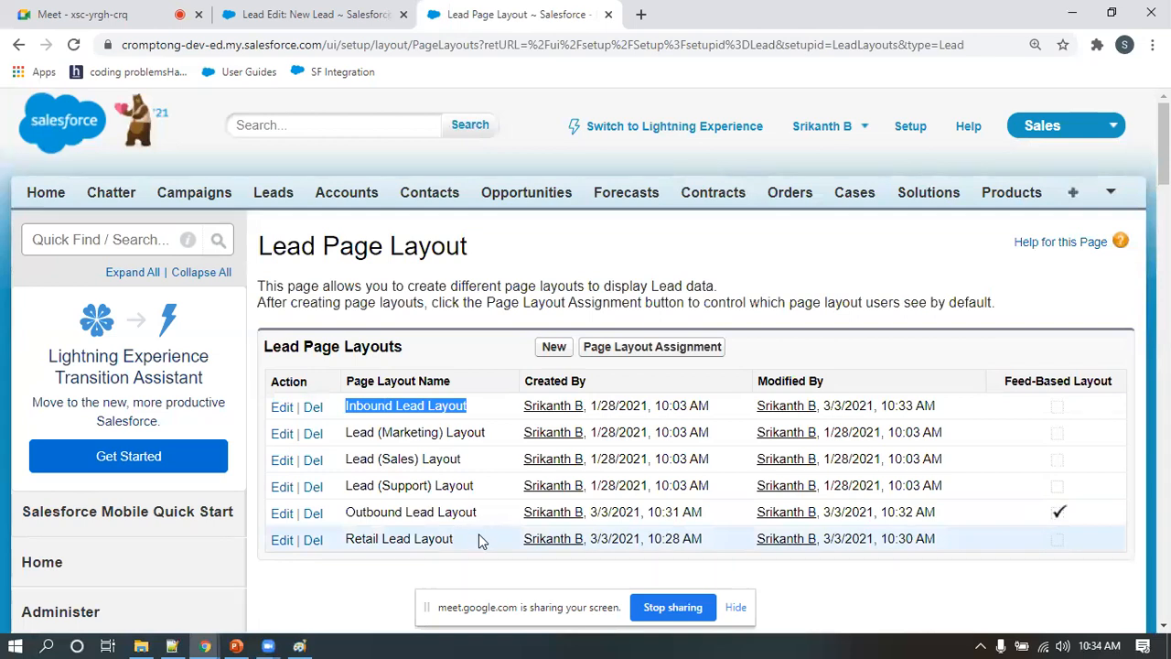
{"action": "scroll", "coordinate": [403, 480], "scroll_direction": "down", "scroll_amount": 2}
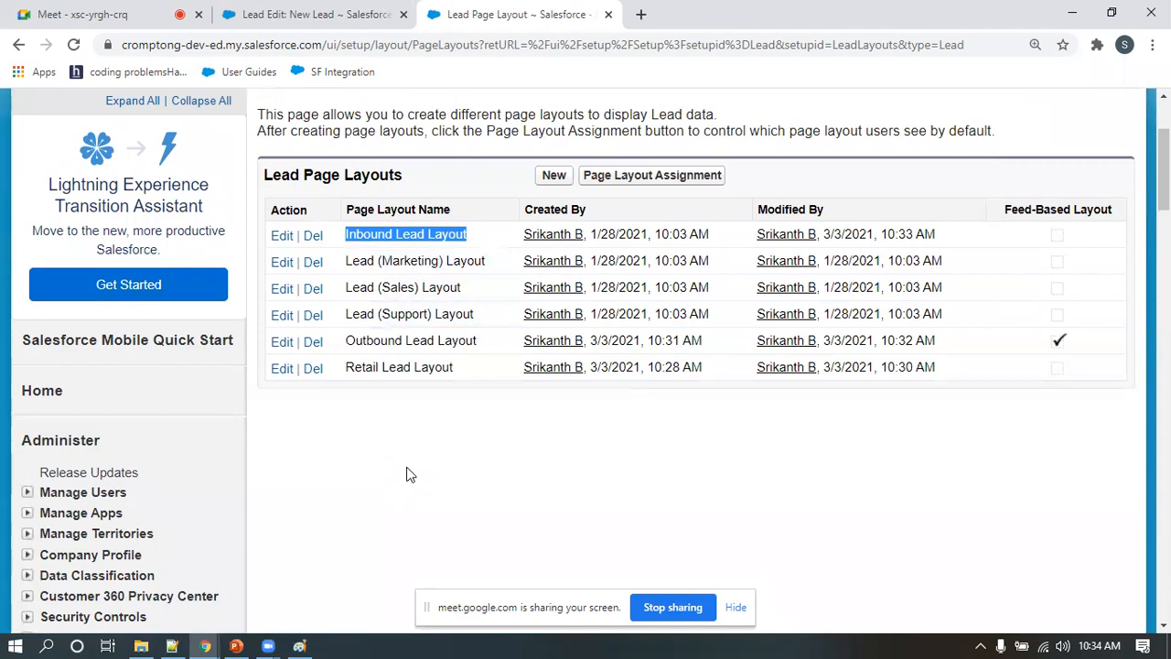
{"action": "left_click", "coordinate": [302, 646]}
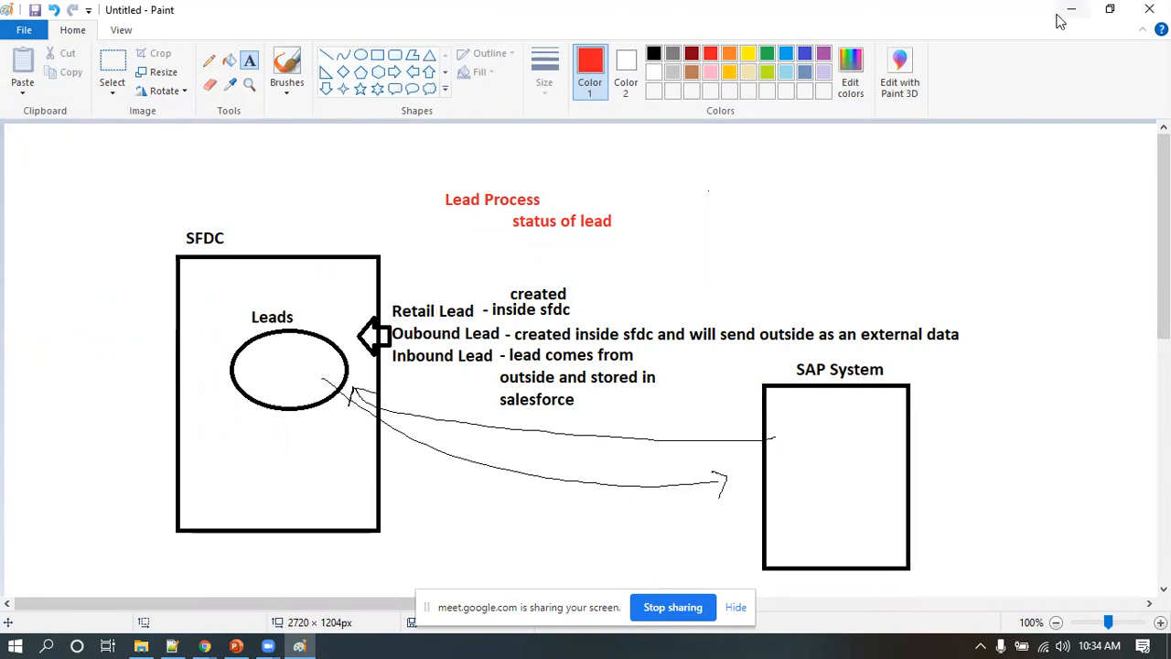
{"action": "scroll", "coordinate": [516, 540], "scroll_direction": "down", "scroll_amount": 5}
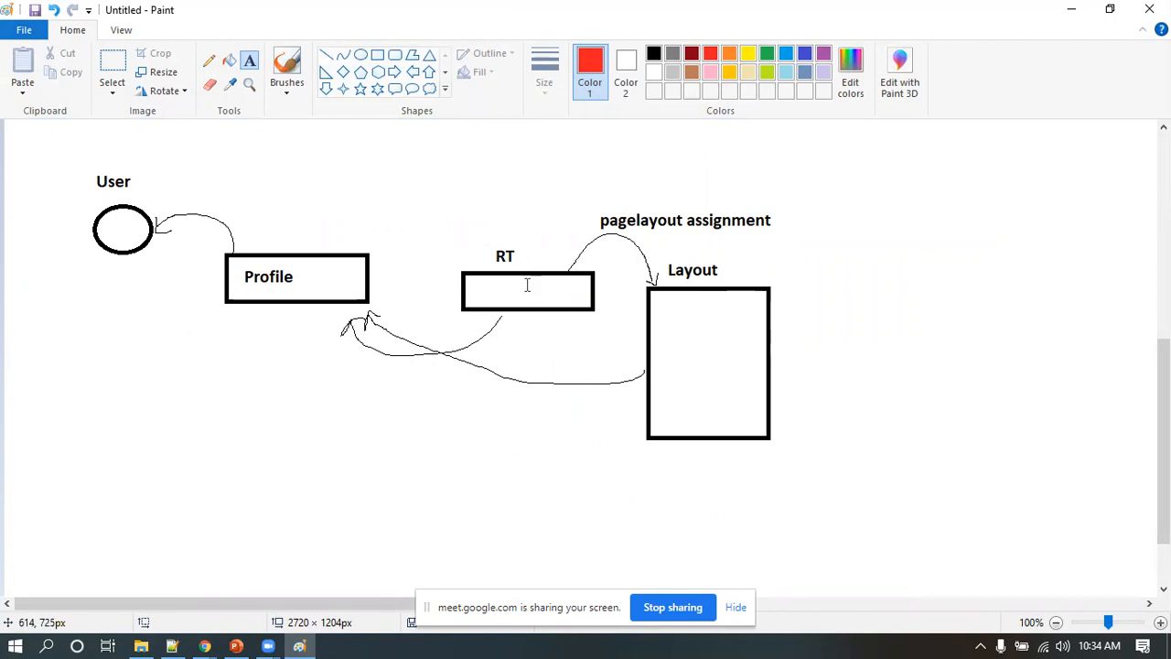
{"action": "left_click", "coordinate": [1075, 17]}
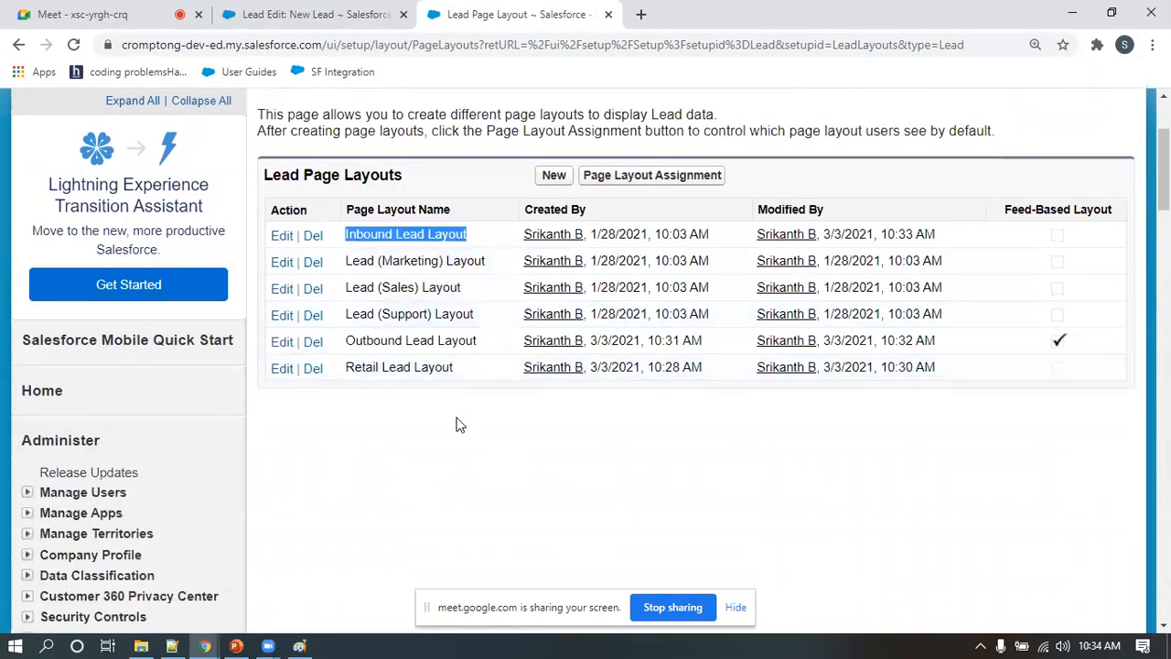
Open a blank new lead form from Leads to see what is offered when creating a lead
{"action": "scroll", "coordinate": [455, 423], "scroll_direction": "up", "scroll_amount": 2}
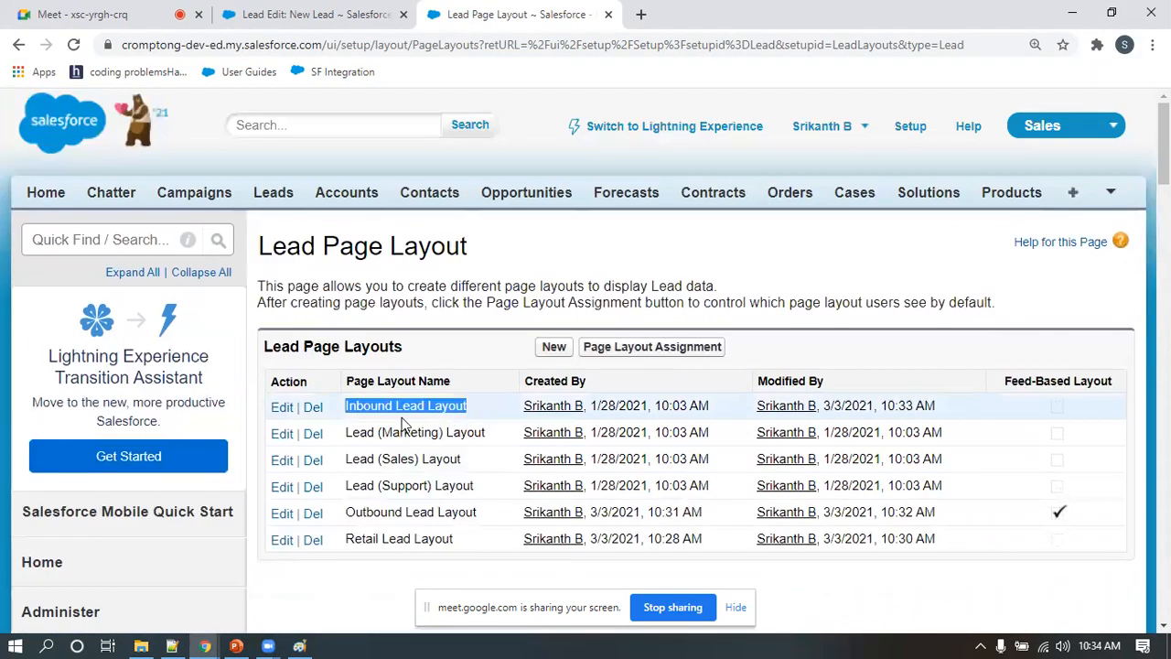
{"action": "left_click", "coordinate": [277, 196]}
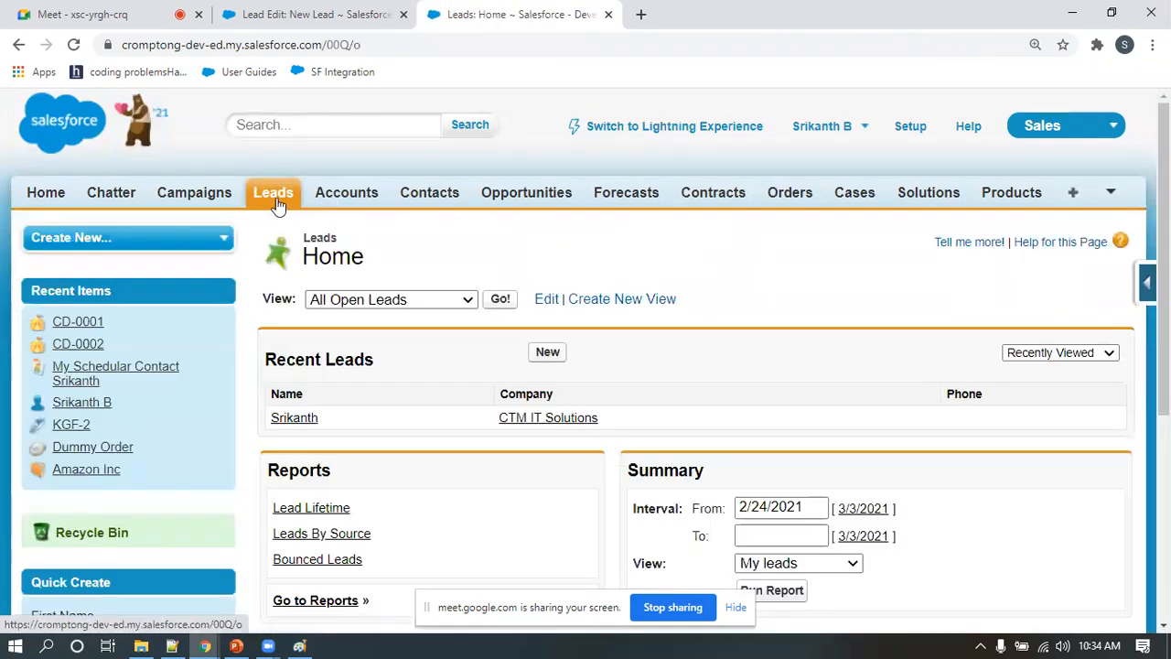
{"action": "left_click", "coordinate": [547, 353]}
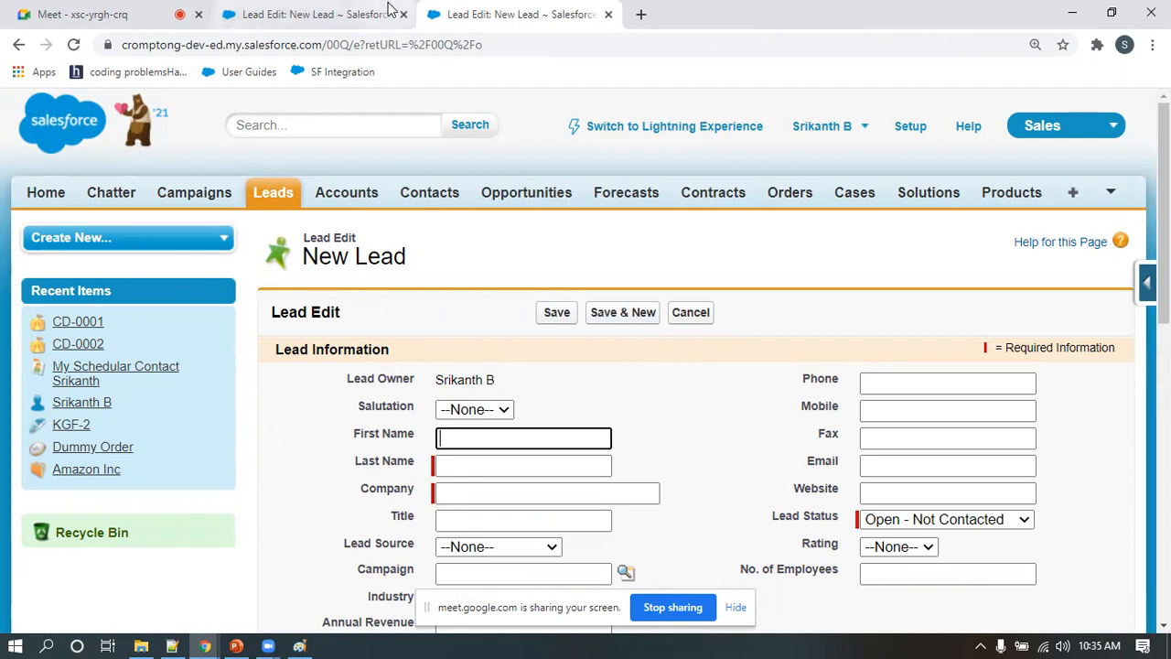
Open the Record Types setup page for Leads
{"action": "left_click", "coordinate": [911, 128]}
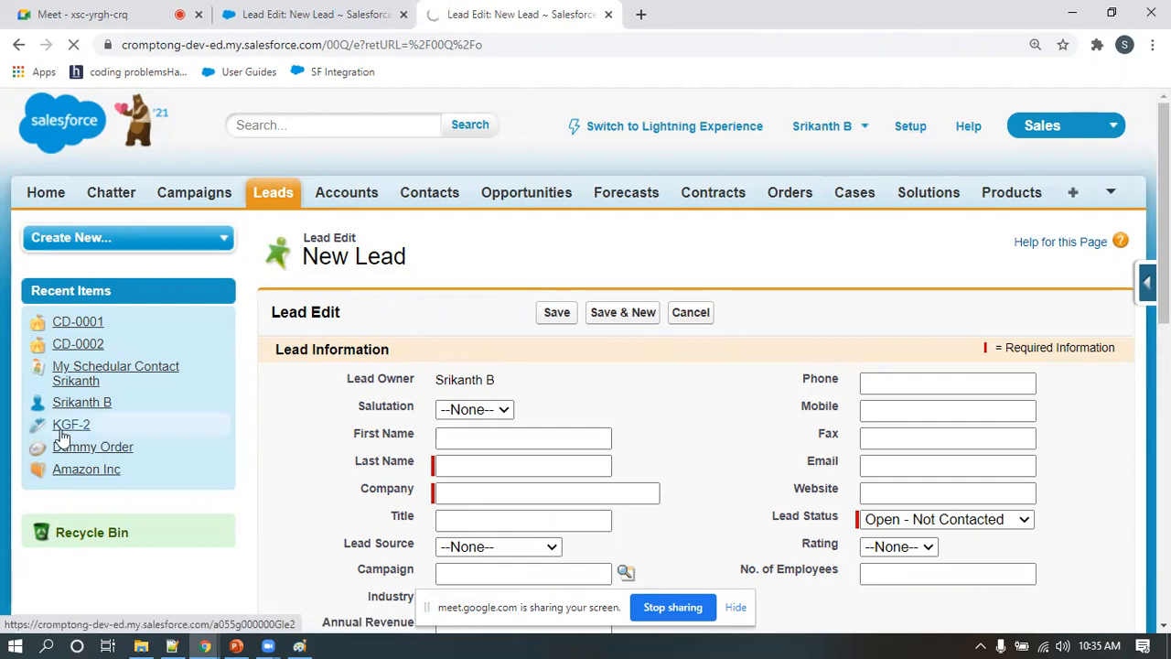
{"action": "scroll", "coordinate": [58, 447], "scroll_direction": "down", "scroll_amount": 10}
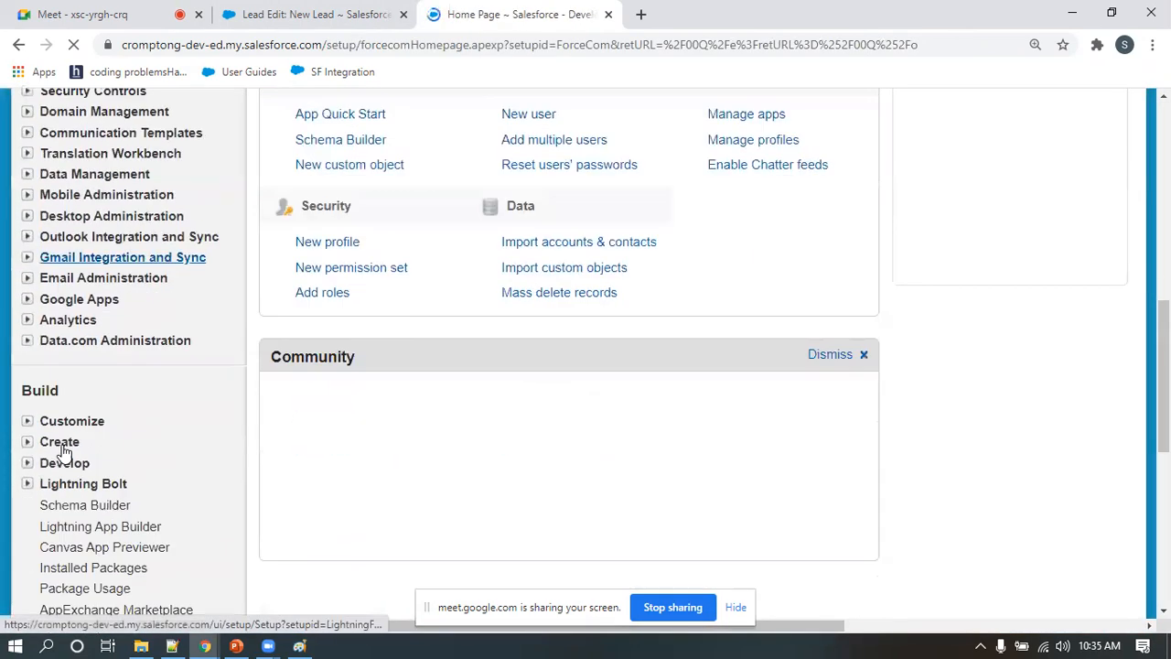
{"action": "scroll", "coordinate": [13, 331], "scroll_direction": "up", "scroll_amount": 3}
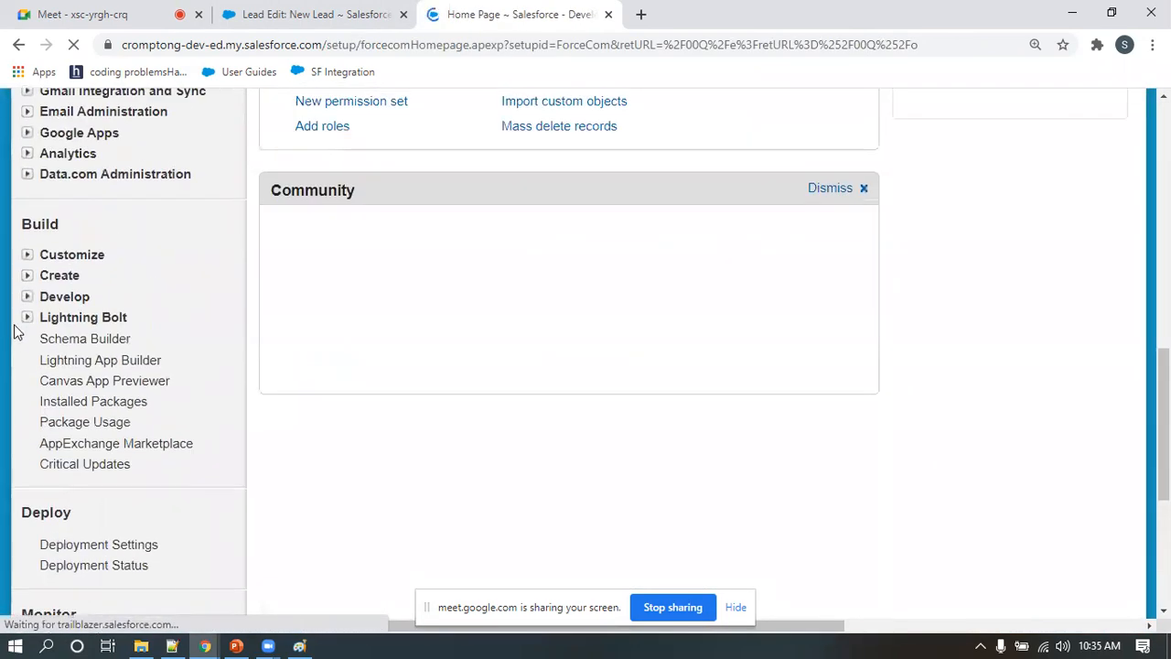
{"action": "left_click", "coordinate": [27, 255]}
{"action": "left_click", "coordinate": [45, 358]}
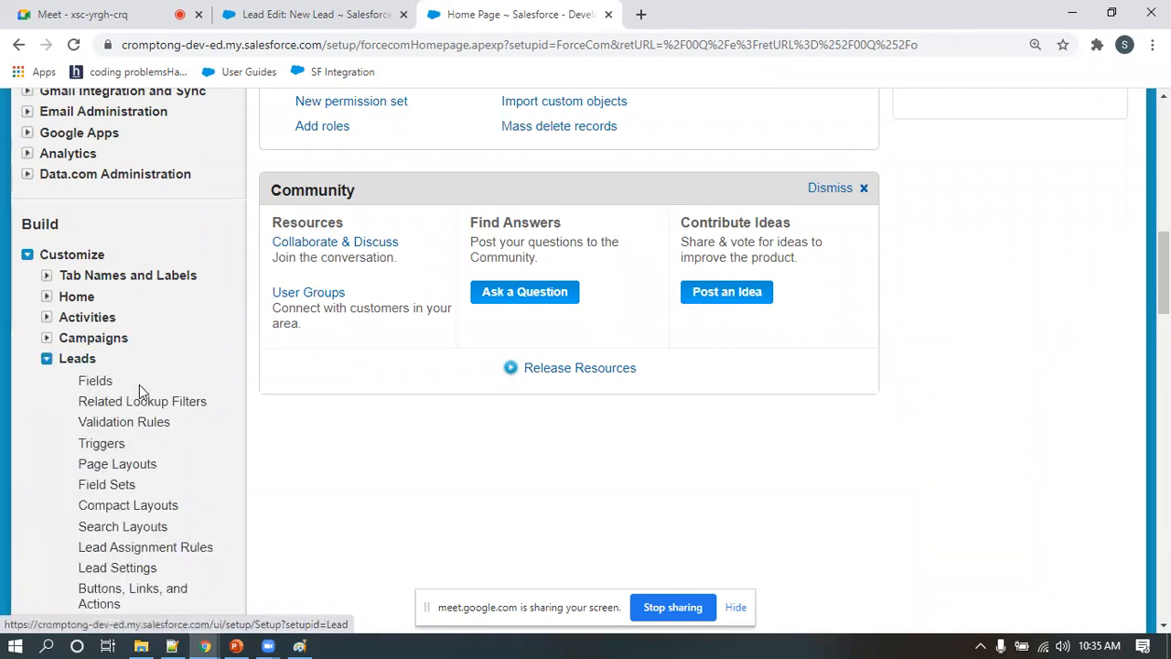
{"action": "scroll", "coordinate": [139, 384], "scroll_direction": "down", "scroll_amount": 1}
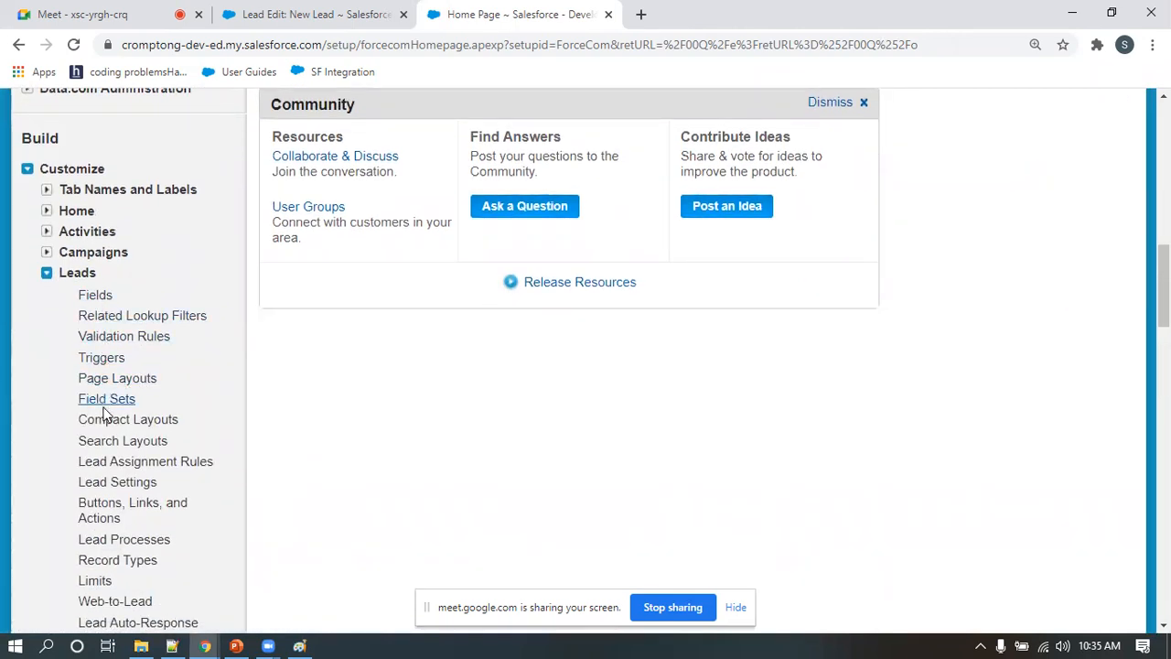
{"action": "scroll", "coordinate": [109, 485], "scroll_direction": "down", "scroll_amount": 1}
{"action": "left_click", "coordinate": [111, 478]}
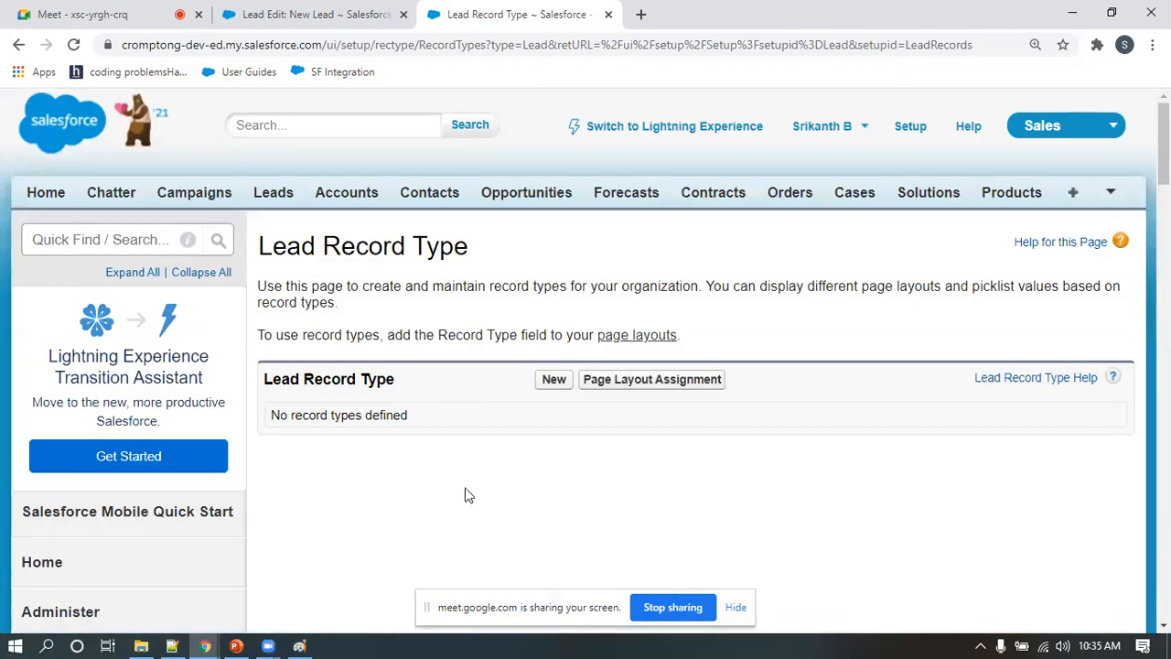
Start a new lead record type based on Master and select Retail/Inbound as its lead process
{"action": "scroll", "coordinate": [583, 491], "scroll_direction": "down", "scroll_amount": 1}
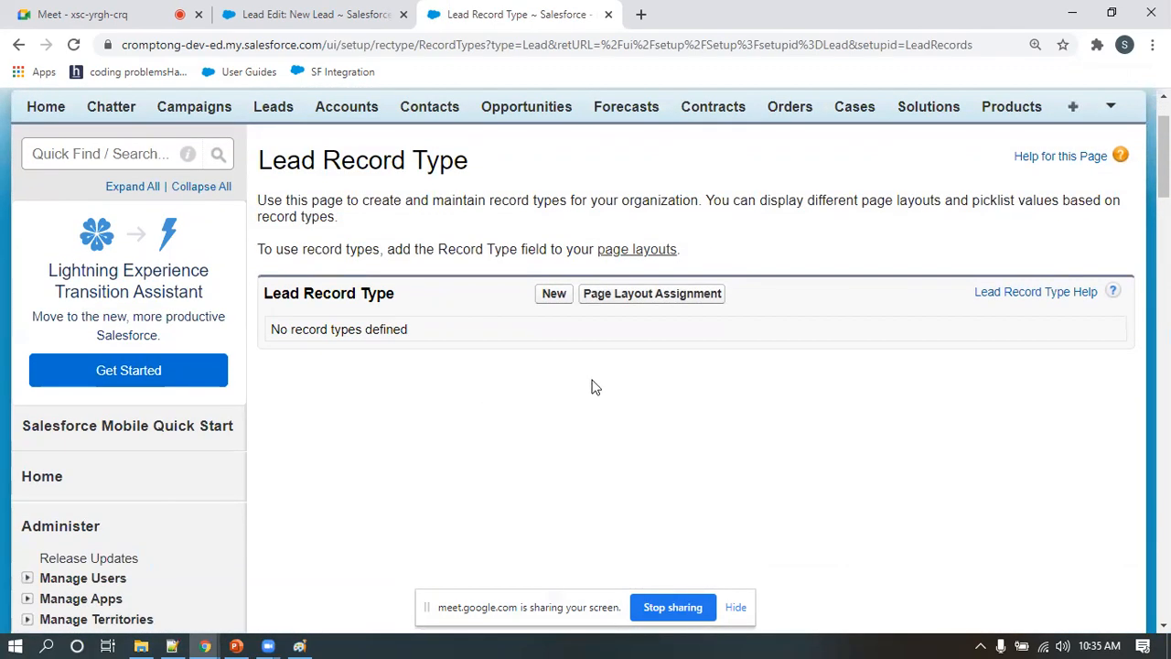
{"action": "left_click", "coordinate": [558, 304]}
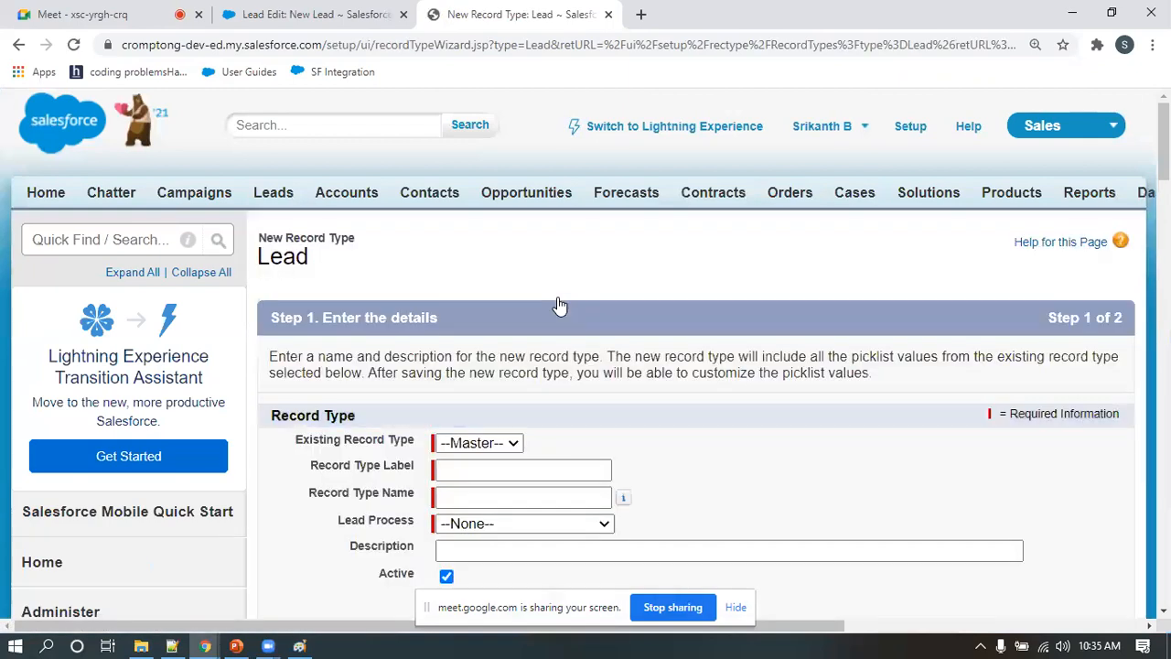
{"action": "scroll", "coordinate": [577, 305], "scroll_direction": "down", "scroll_amount": 2}
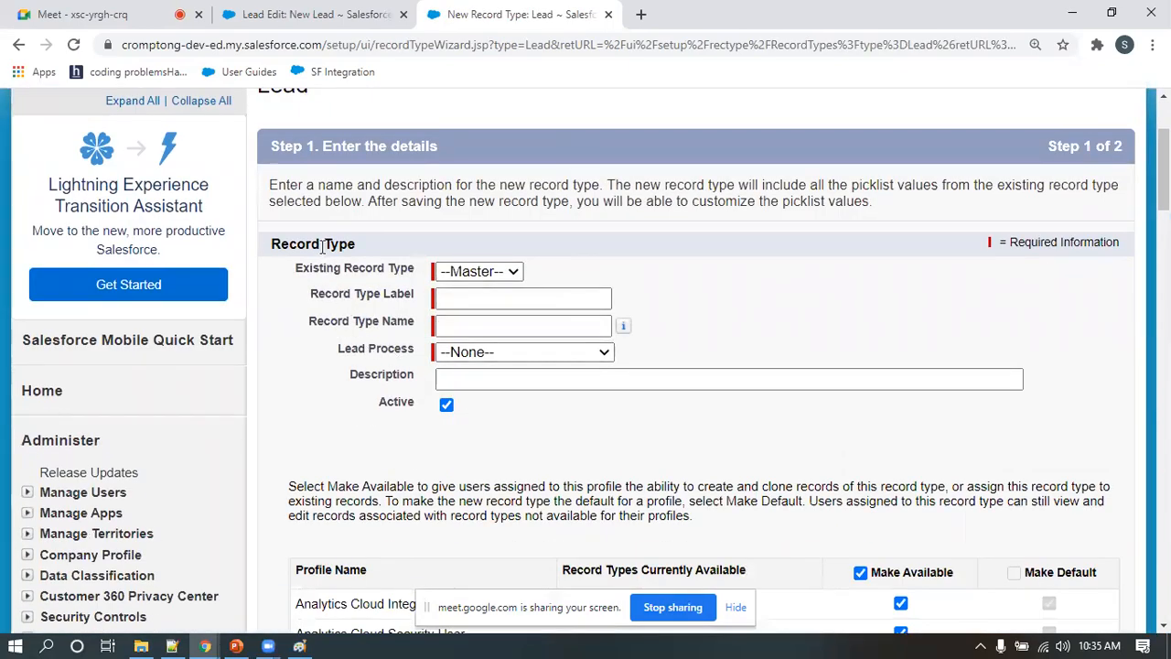
{"action": "scroll", "coordinate": [322, 246], "scroll_direction": "up", "scroll_amount": 1}
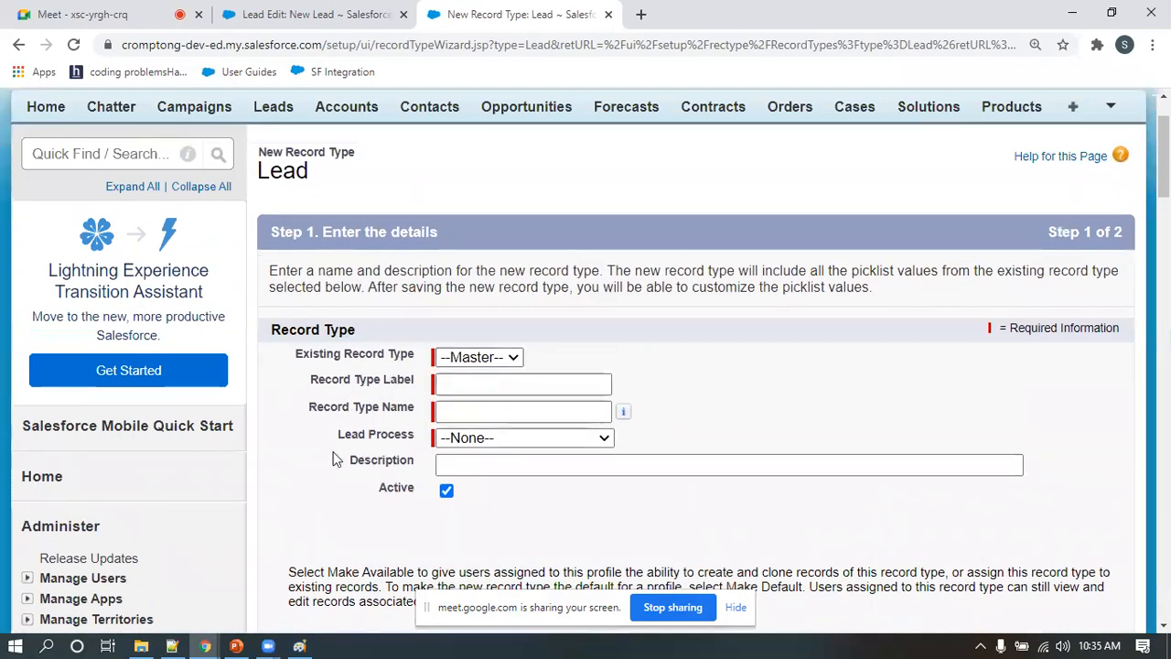
{"action": "left_click_drag", "start_coordinate": [341, 439], "coordinate": [374, 441]}
{"action": "left_click", "coordinate": [494, 443]}
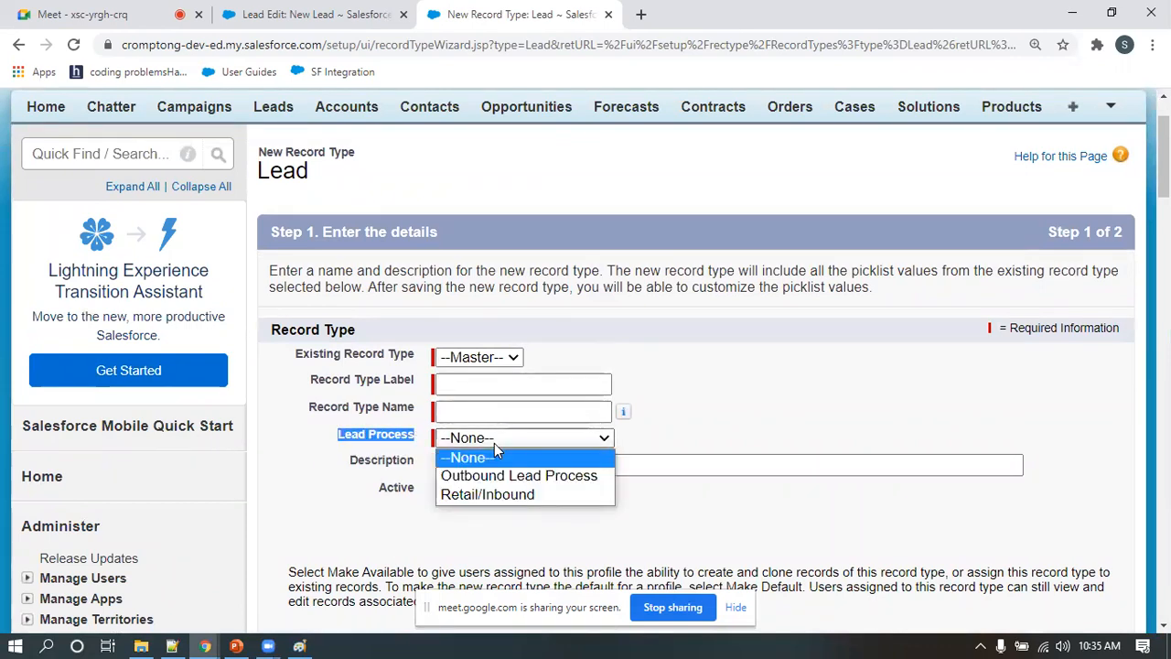
{"action": "left_click", "coordinate": [485, 495]}
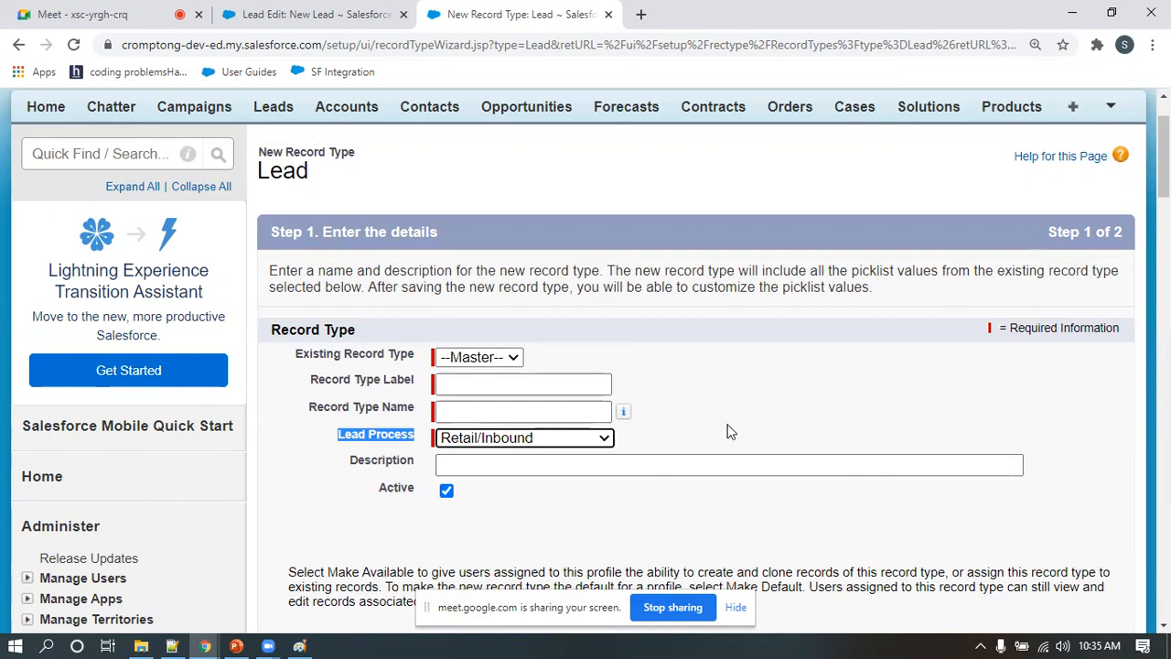
Label the new record type Retail Lead, with Retail_Lead as its record type name
{"action": "left_click", "coordinate": [470, 384]}
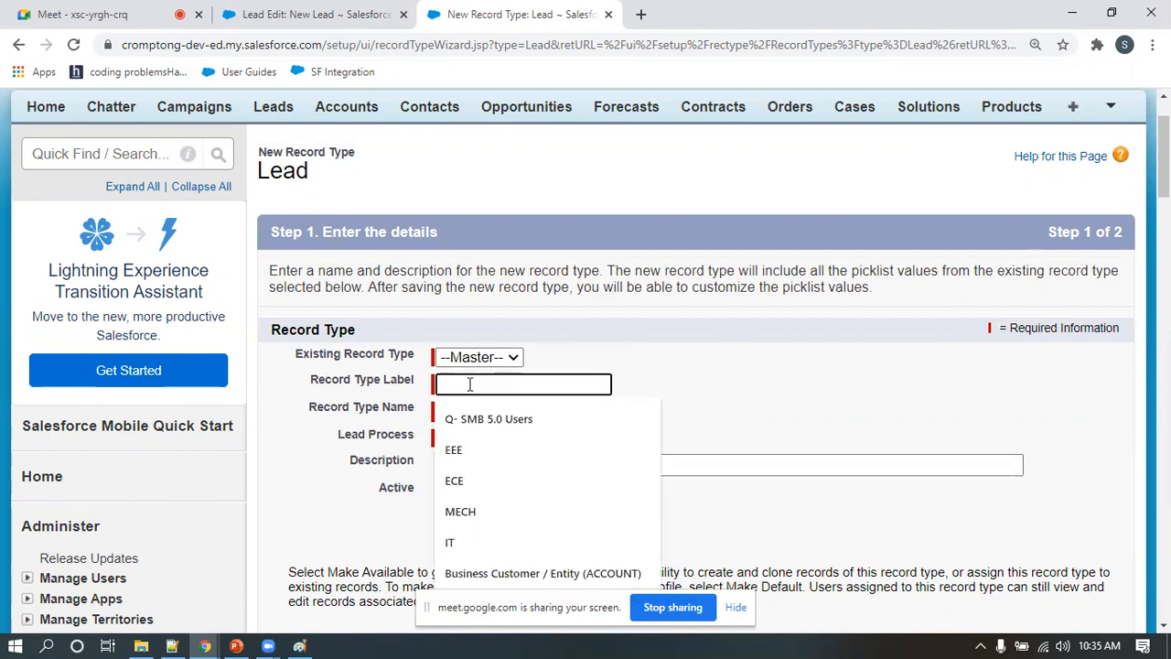
{"action": "type", "text": "Retail Lead"}
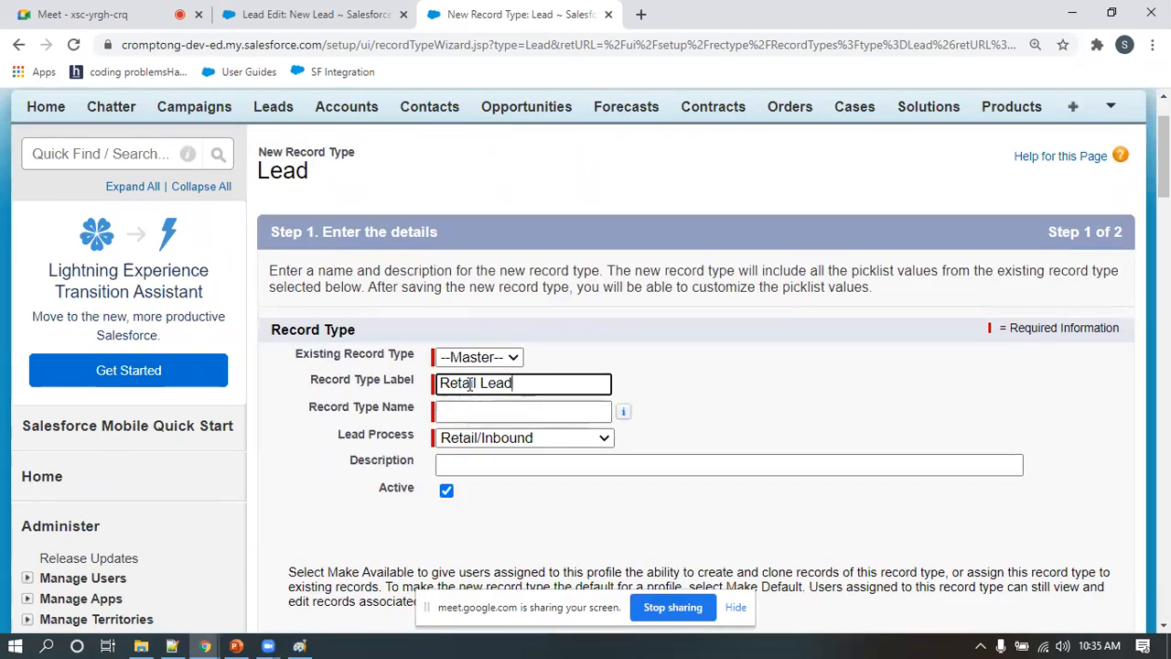
{"action": "left_click", "coordinate": [465, 411]}
Make the Retail Lead record type available only to the Sales Admin and System Administrator profiles and continue to the page layout assignment
{"action": "scroll", "coordinate": [747, 414], "scroll_direction": "down", "scroll_amount": 1}
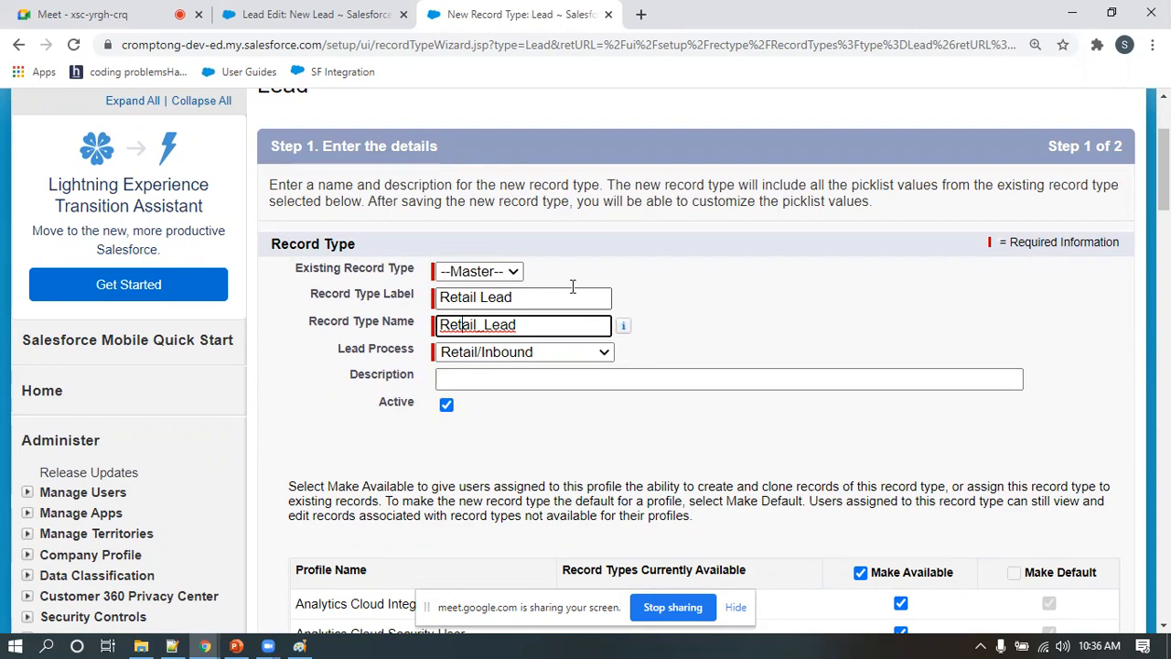
{"action": "scroll", "coordinate": [575, 311], "scroll_direction": "down", "scroll_amount": 3}
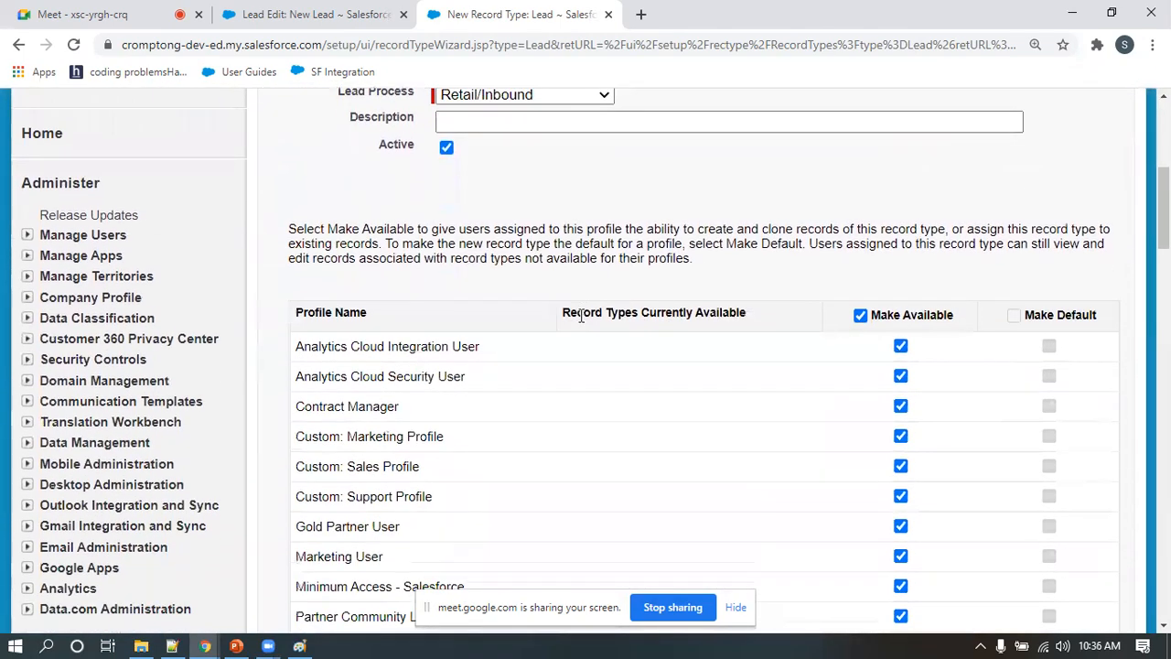
{"action": "scroll", "coordinate": [583, 315], "scroll_direction": "up", "scroll_amount": 3}
{"action": "scroll", "coordinate": [474, 240], "scroll_direction": "down", "scroll_amount": 3}
{"action": "left_click", "coordinate": [855, 317]}
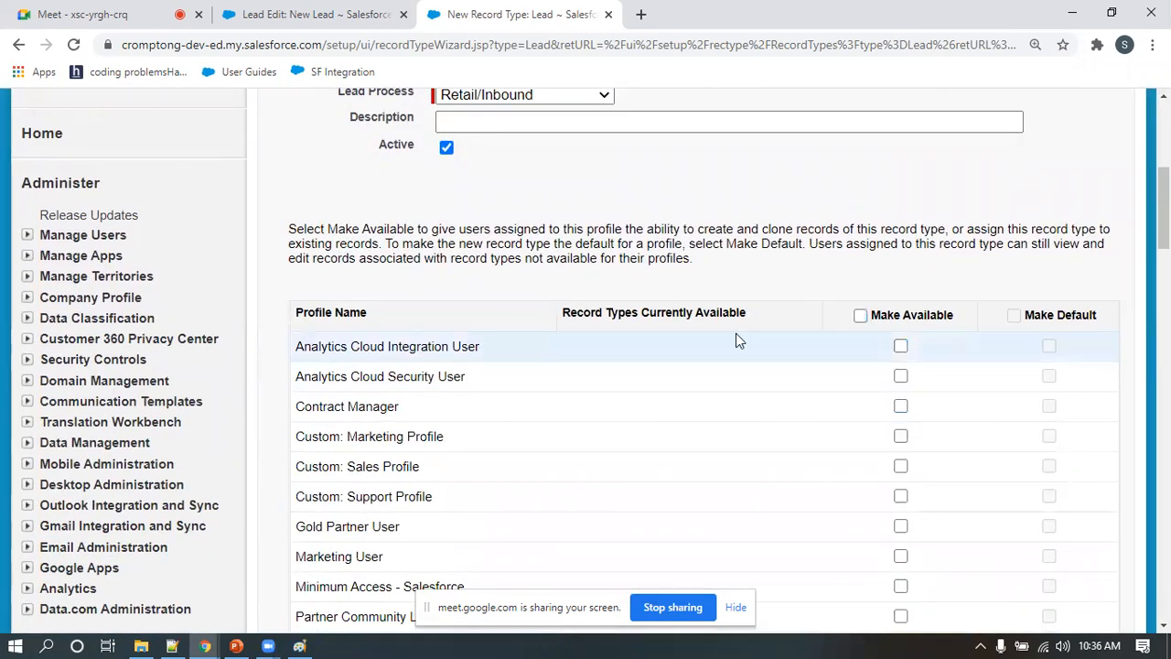
{"action": "scroll", "coordinate": [819, 402], "scroll_direction": "down", "scroll_amount": 1}
{"action": "scroll", "coordinate": [819, 400], "scroll_direction": "down", "scroll_amount": 5}
{"action": "scroll", "coordinate": [677, 393], "scroll_direction": "up", "scroll_amount": 2}
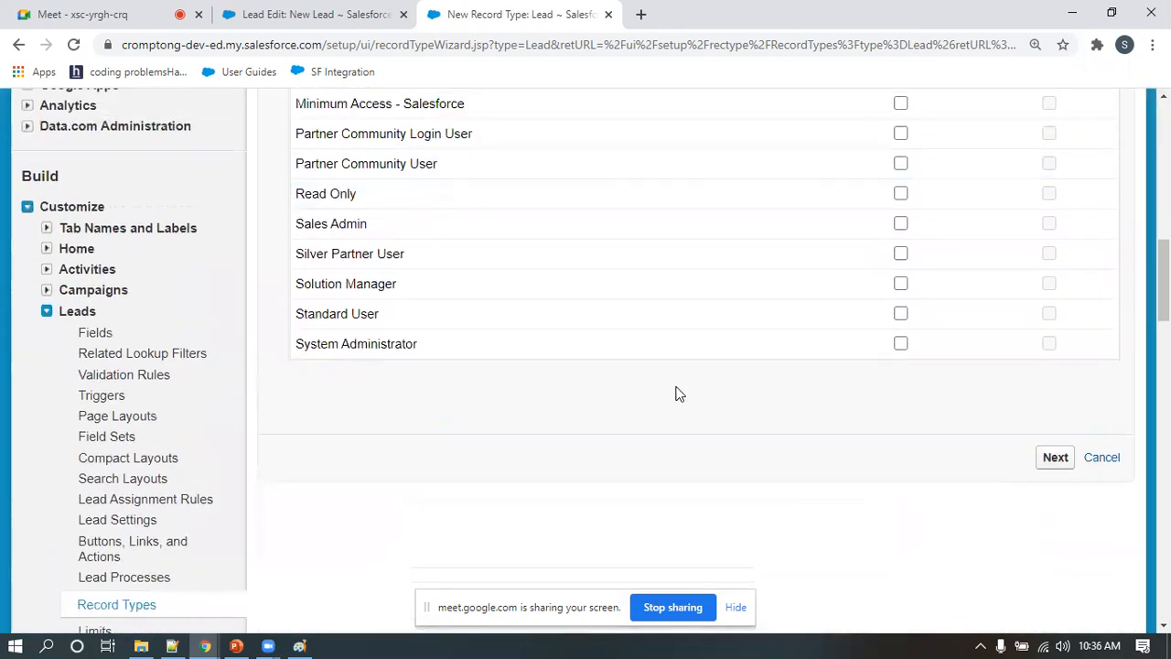
{"action": "left_click", "coordinate": [901, 364]}
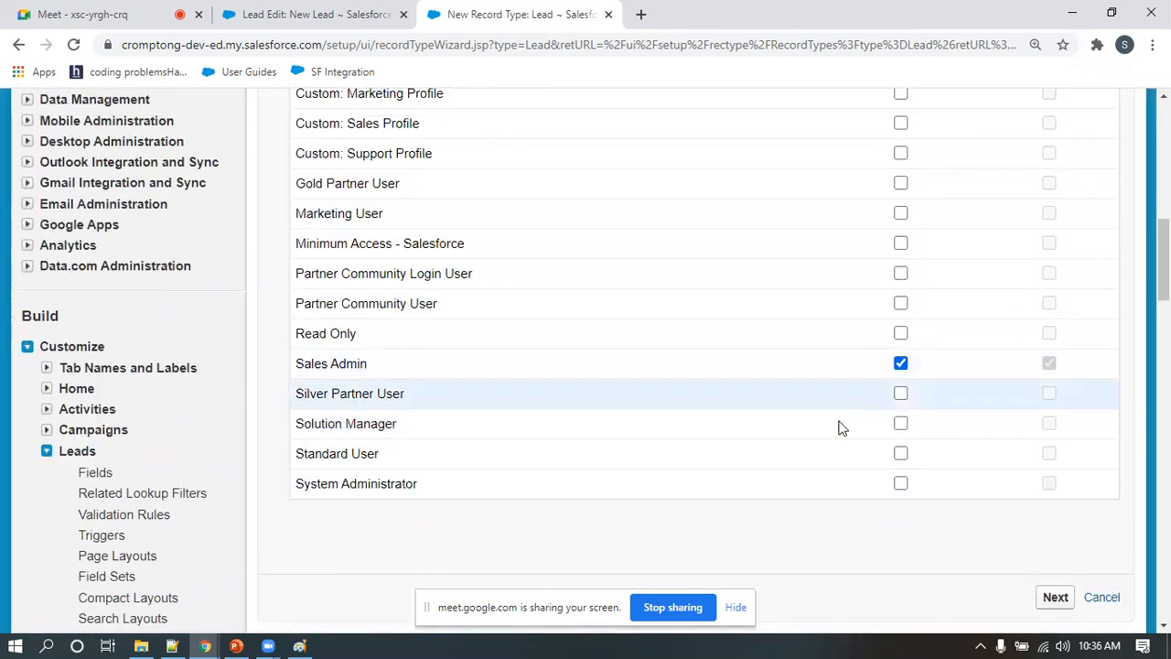
{"action": "left_click", "coordinate": [901, 484]}
{"action": "scroll", "coordinate": [389, 393], "scroll_direction": "up", "scroll_amount": 1}
{"action": "scroll", "coordinate": [358, 393], "scroll_direction": "up", "scroll_amount": 3}
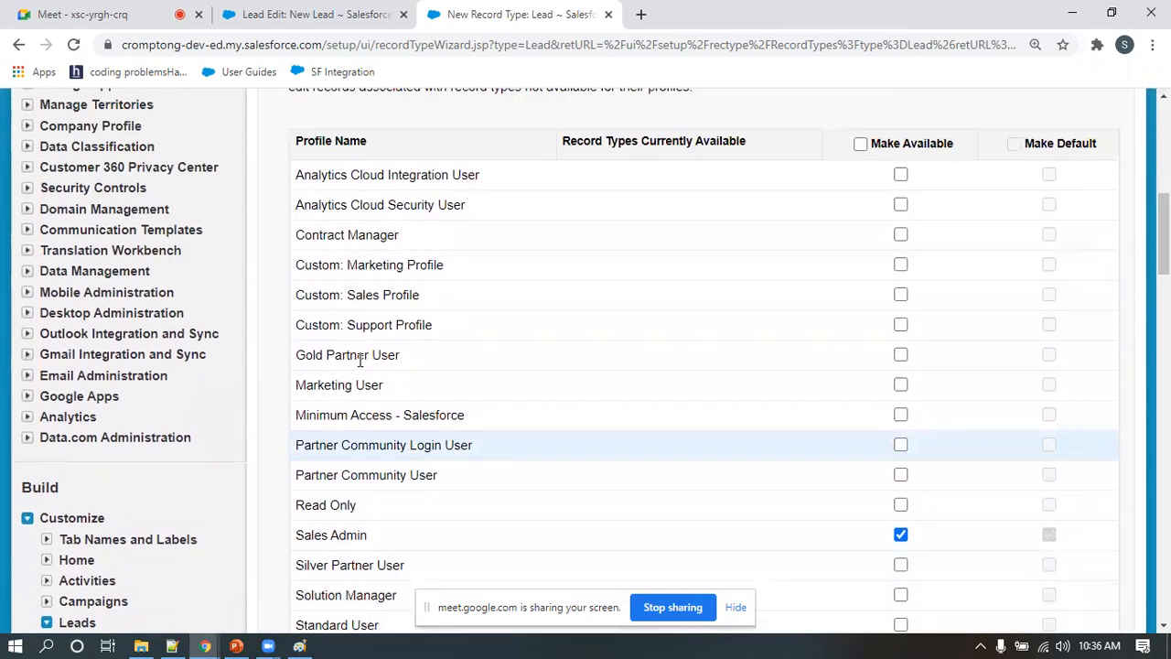
{"action": "scroll", "coordinate": [805, 384], "scroll_direction": "down", "scroll_amount": 4}
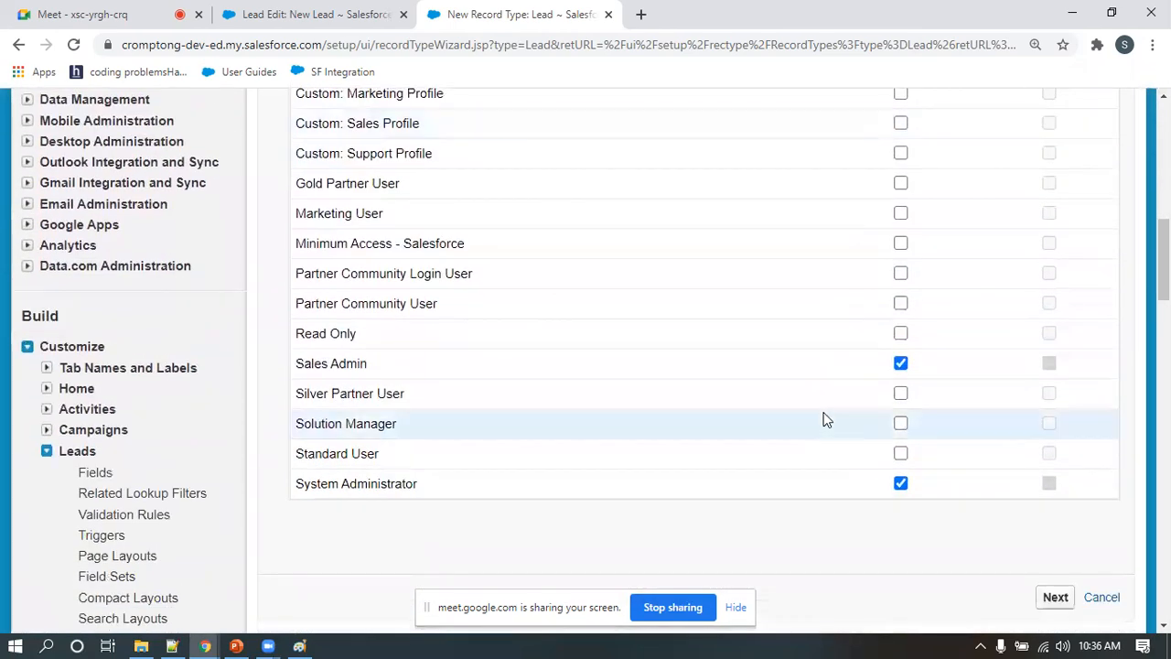
{"action": "left_click", "coordinate": [1048, 599]}
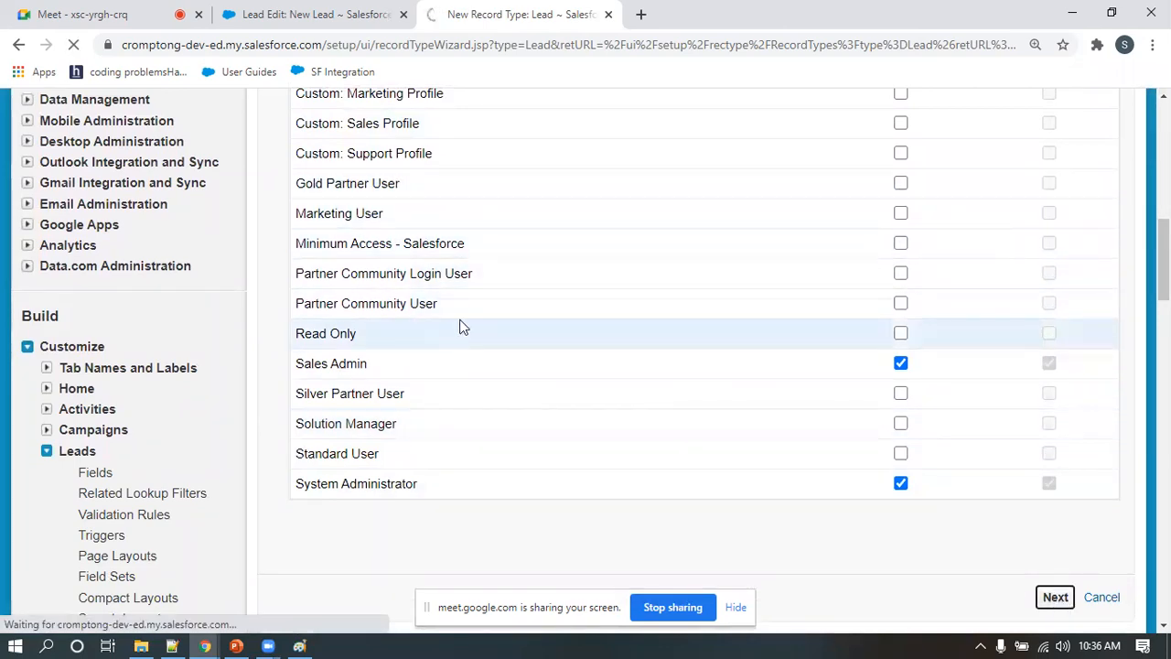
Apply the Retail Lead Layout to all profiles for the Retail Lead record type
{"action": "scroll", "coordinate": [591, 270], "scroll_direction": "down", "scroll_amount": 2}
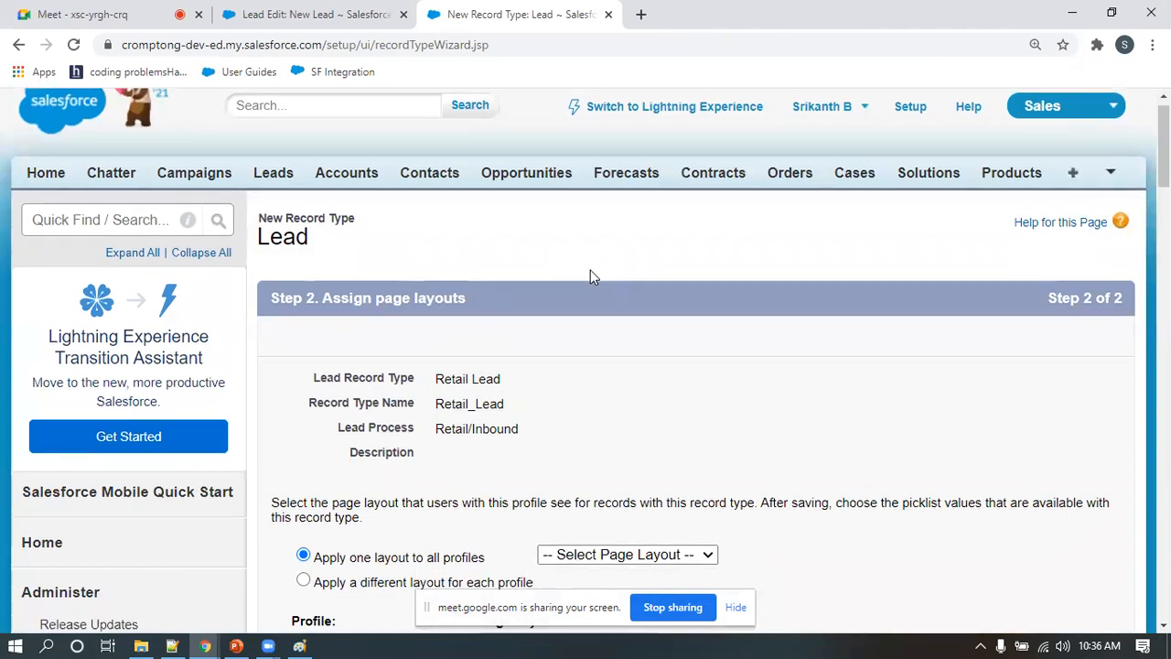
{"action": "scroll", "coordinate": [593, 261], "scroll_direction": "down", "scroll_amount": 1}
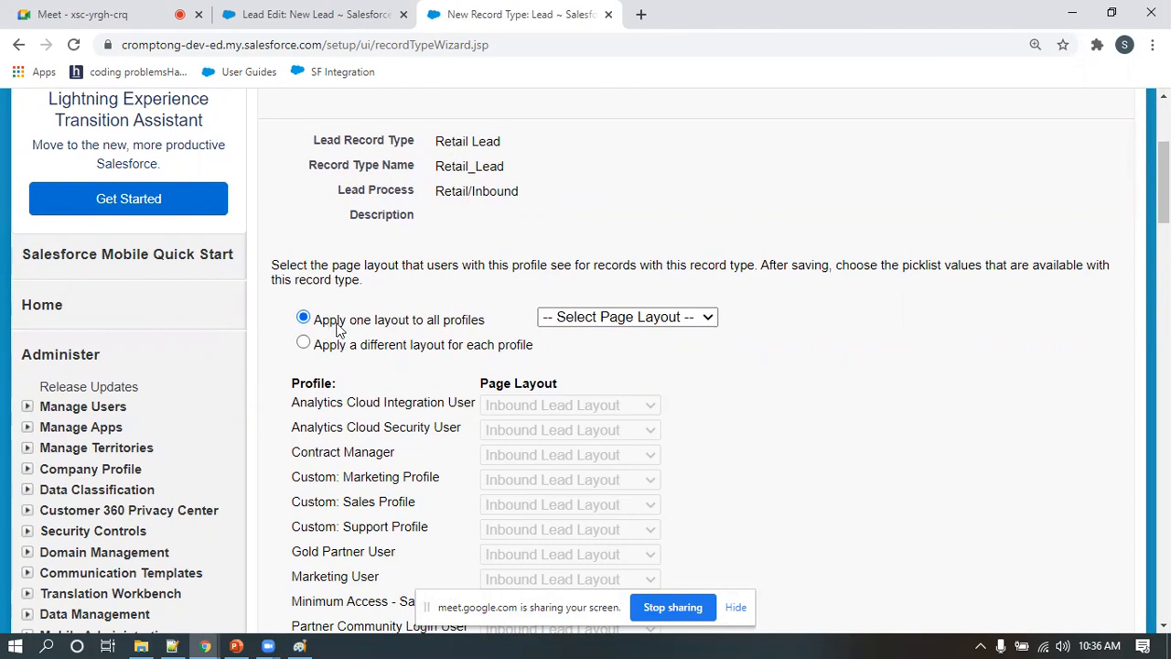
{"action": "scroll", "coordinate": [458, 330], "scroll_direction": "down", "scroll_amount": 2}
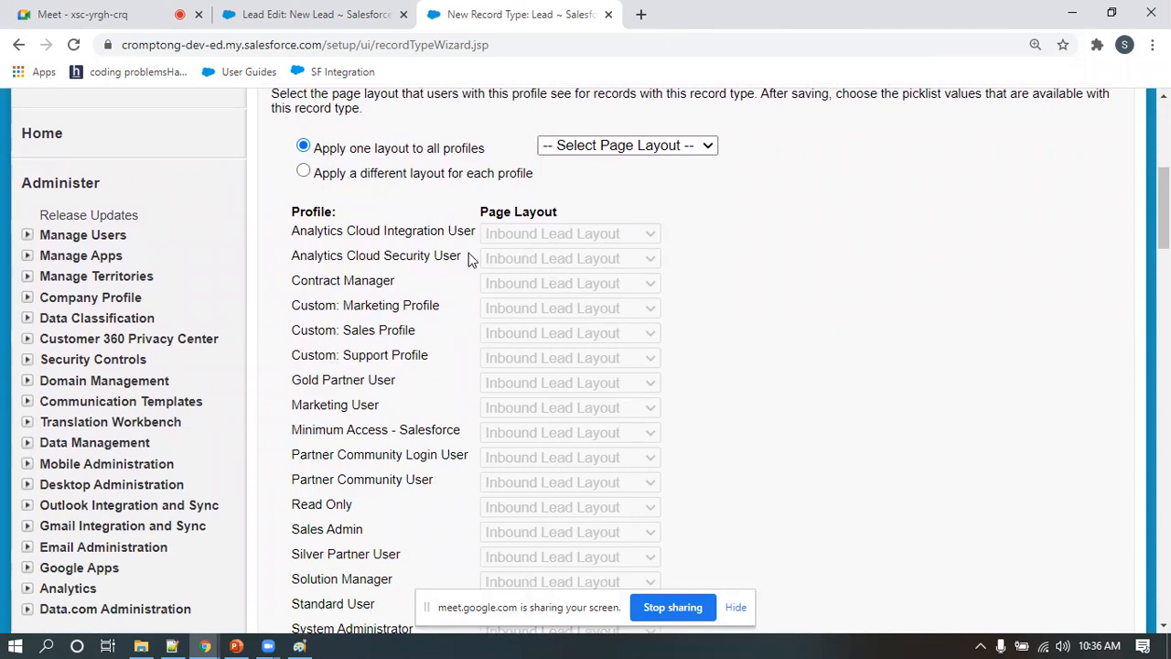
{"action": "scroll", "coordinate": [465, 392], "scroll_direction": "down", "scroll_amount": 4}
{"action": "scroll", "coordinate": [464, 394], "scroll_direction": "up", "scroll_amount": 4}
{"action": "scroll", "coordinate": [590, 277], "scroll_direction": "up", "scroll_amount": 4}
{"action": "left_click_drag", "start_coordinate": [436, 312], "coordinate": [510, 316]}
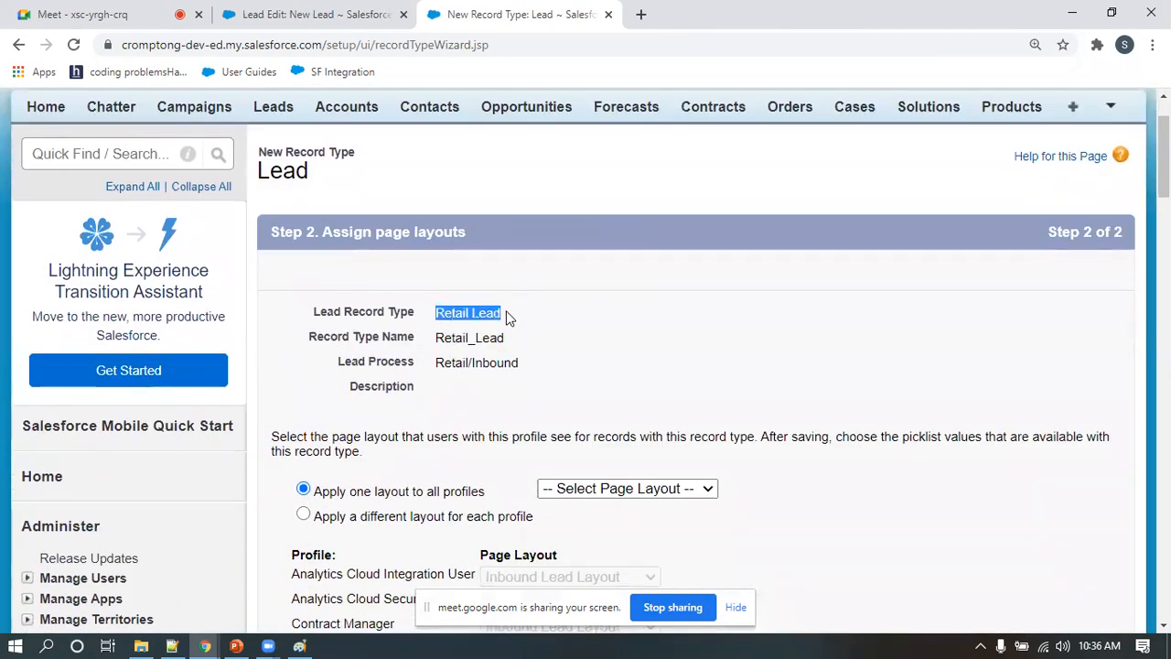
{"action": "scroll", "coordinate": [523, 343], "scroll_direction": "down", "scroll_amount": 2}
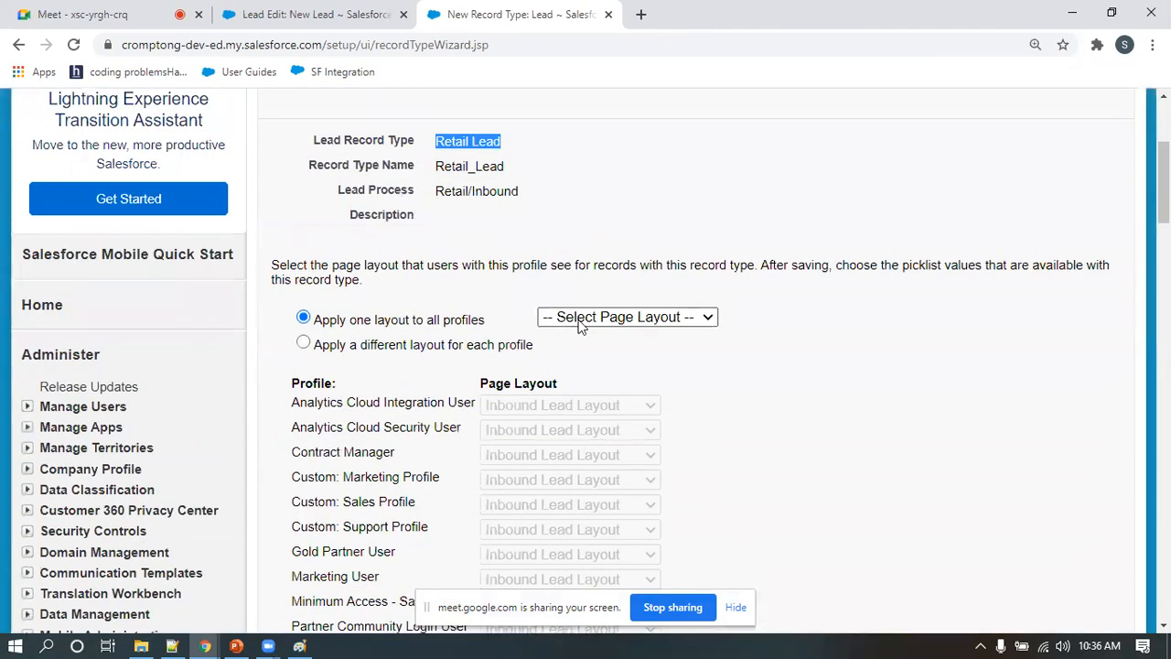
{"action": "left_click", "coordinate": [582, 319]}
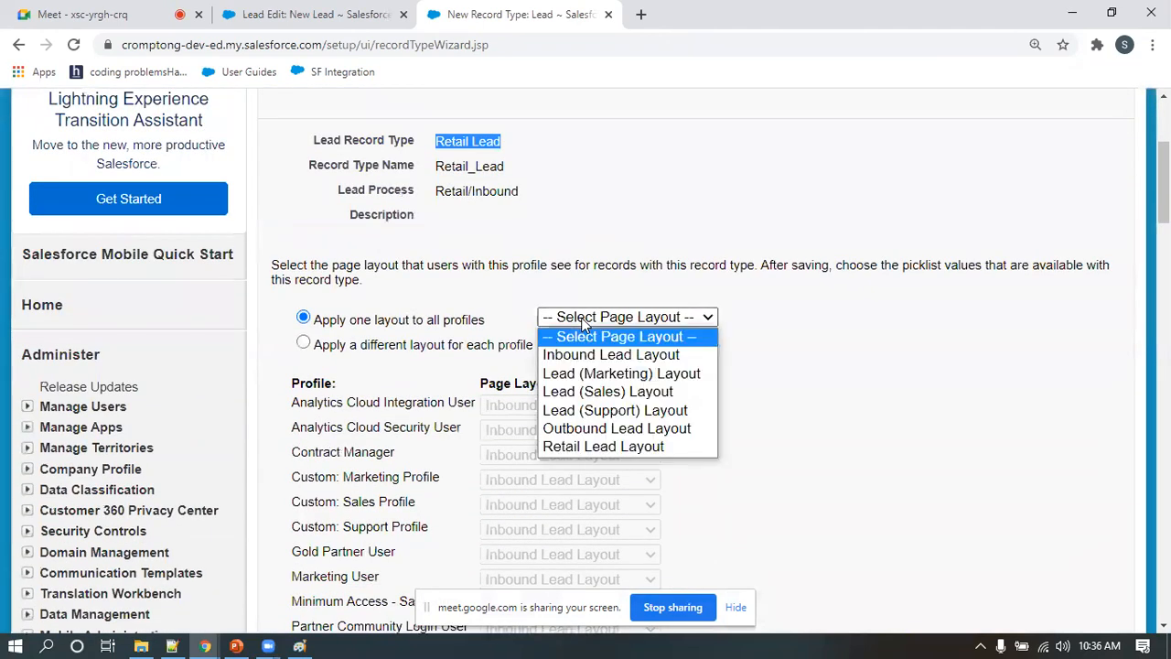
{"action": "left_click", "coordinate": [589, 448]}
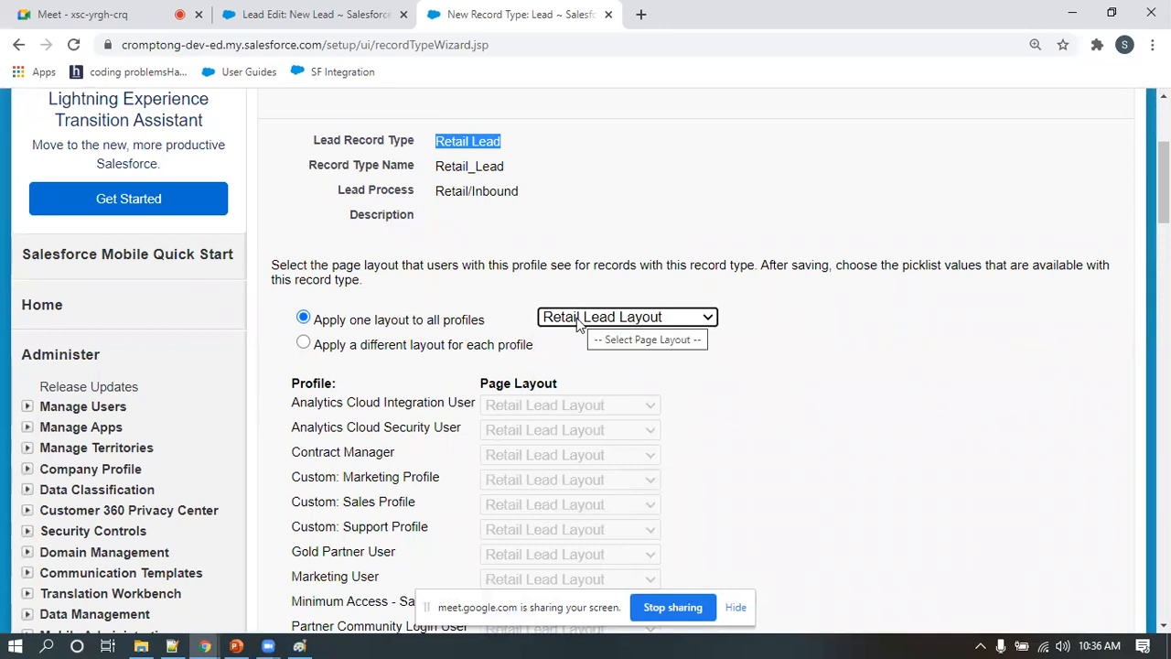
Check the page layout assignment diagram in Paint, return to Salesforce, then save the Retail Lead record type and start another new one
{"action": "left_click", "coordinate": [299, 646]}
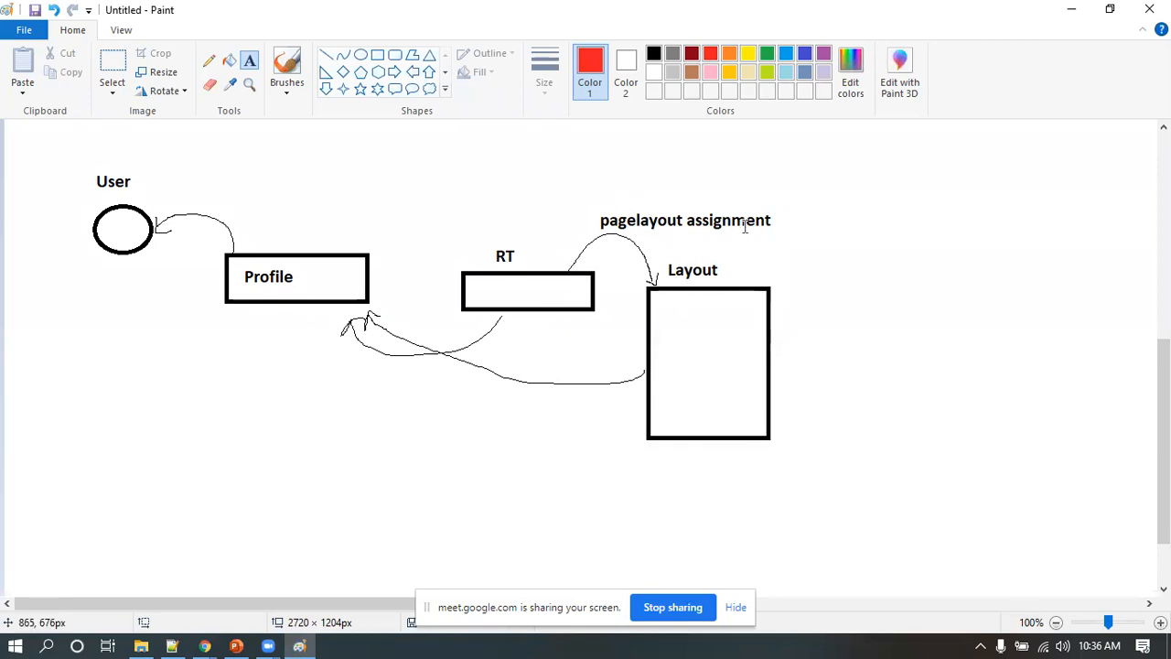
{"action": "left_click", "coordinate": [1072, 9]}
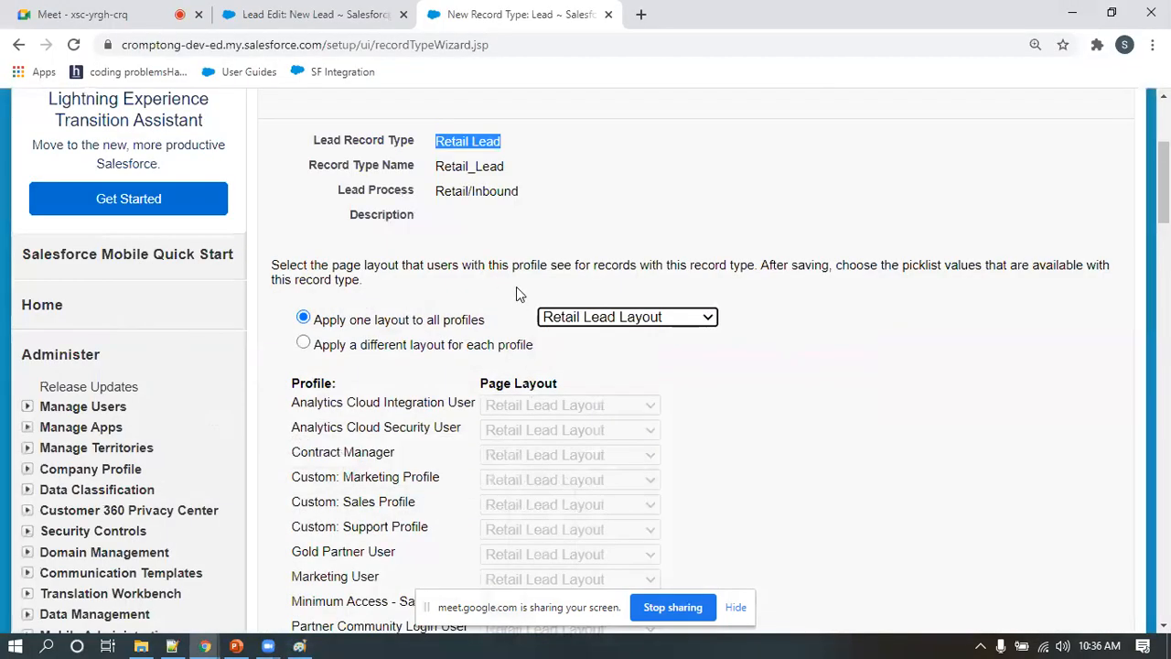
{"action": "scroll", "coordinate": [572, 425], "scroll_direction": "down", "scroll_amount": 4}
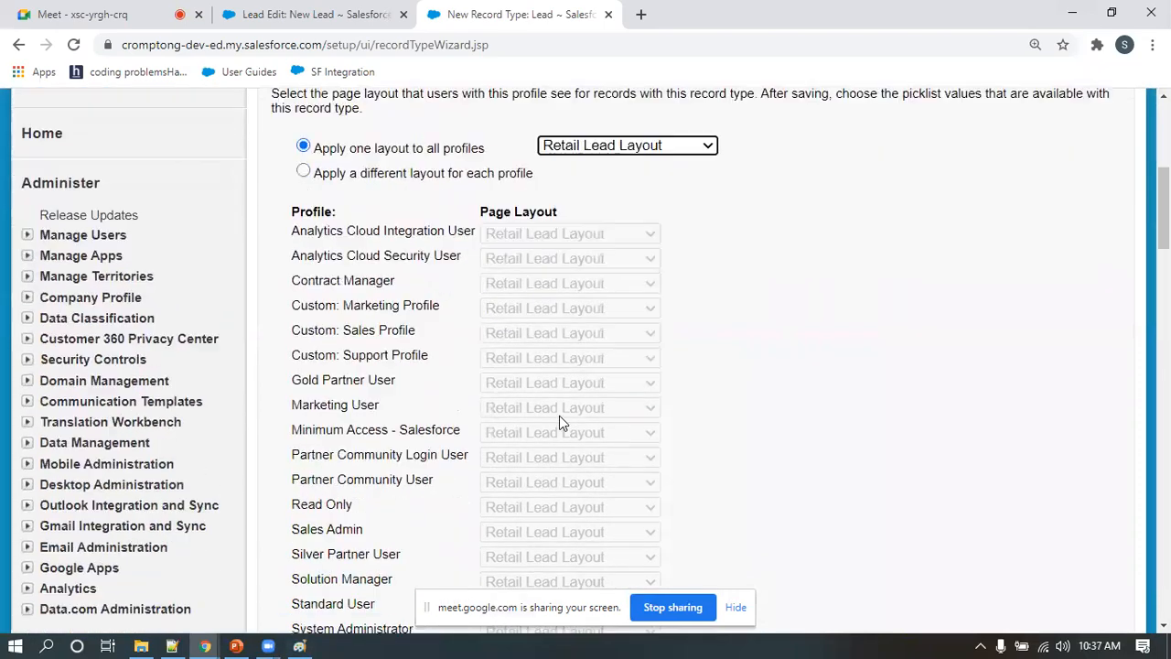
{"action": "scroll", "coordinate": [384, 384], "scroll_direction": "up", "scroll_amount": 3}
{"action": "scroll", "coordinate": [347, 421], "scroll_direction": "down", "scroll_amount": 3}
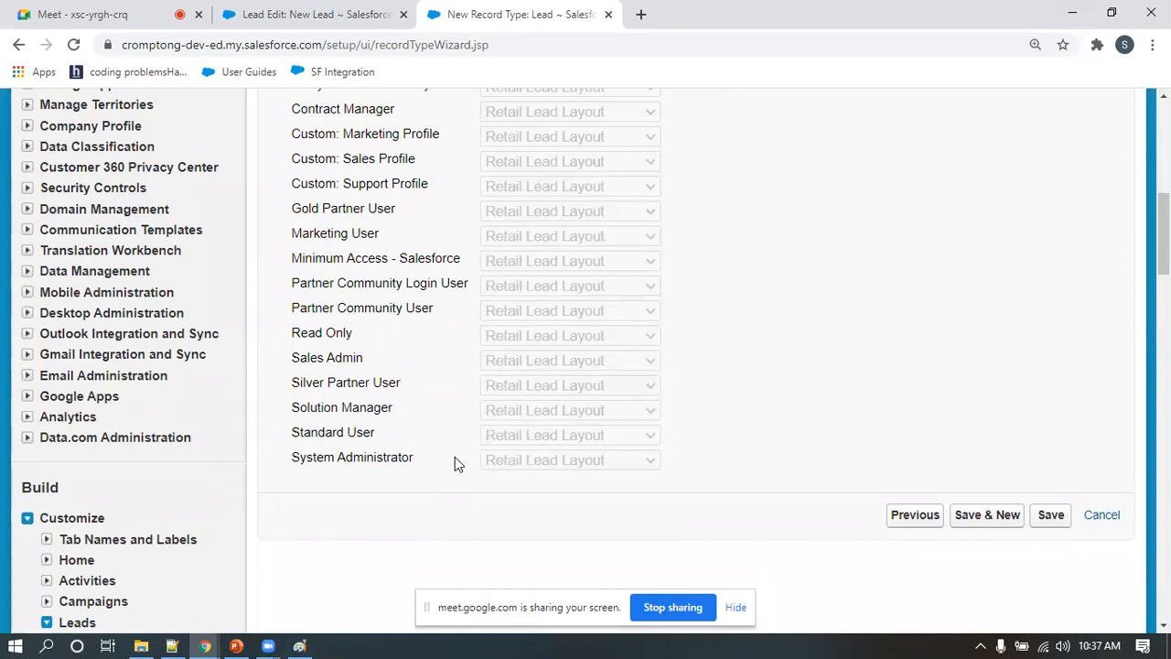
{"action": "scroll", "coordinate": [457, 462], "scroll_direction": "up", "scroll_amount": 4}
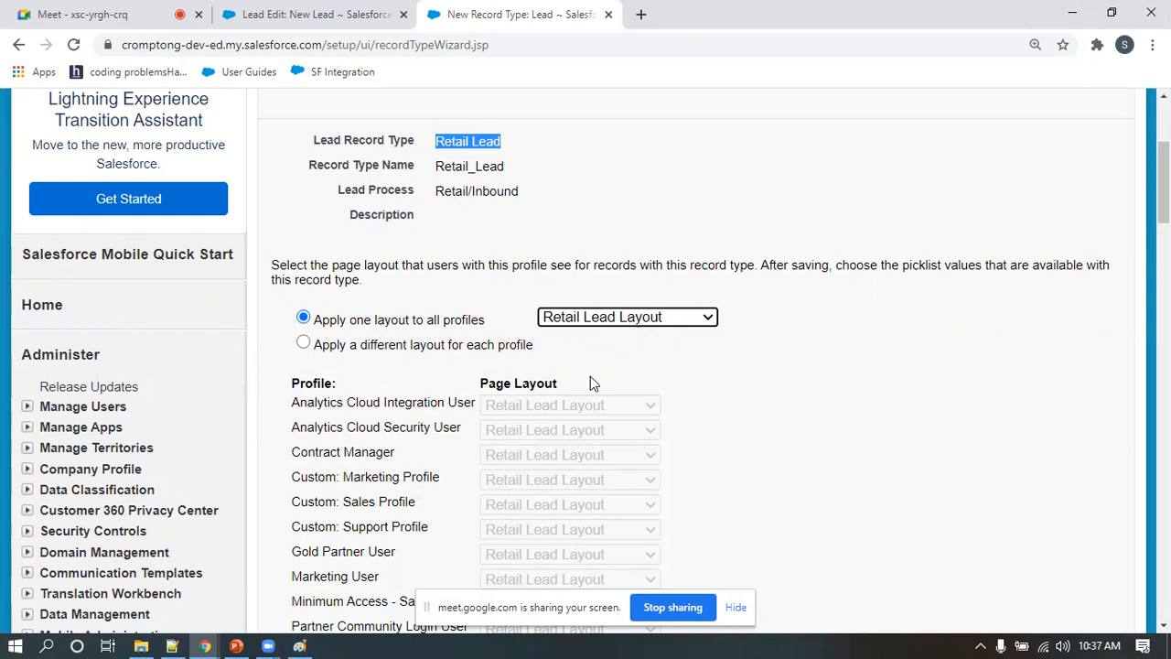
{"action": "scroll", "coordinate": [591, 375], "scroll_direction": "down", "scroll_amount": 4}
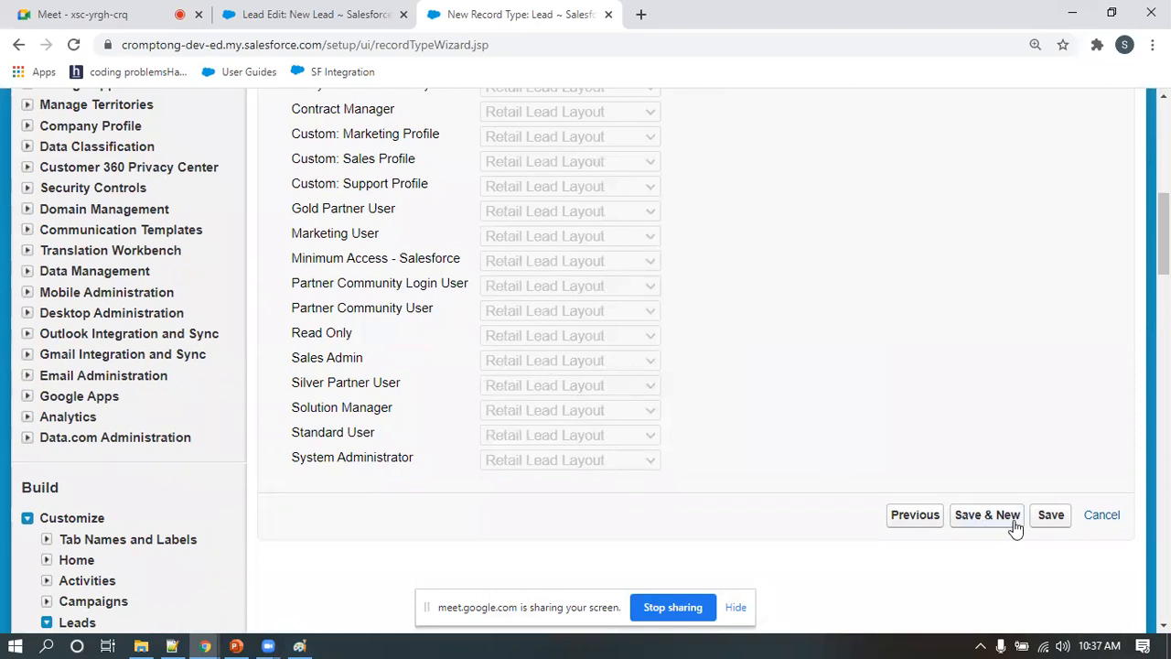
{"action": "left_click", "coordinate": [997, 515]}
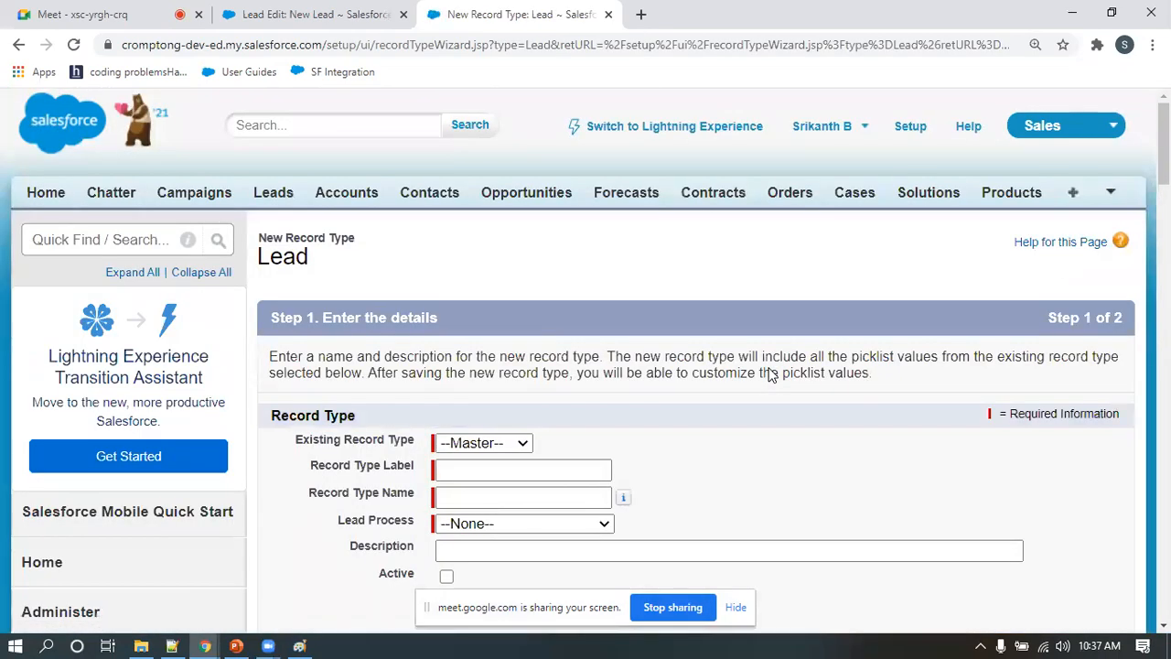
Label the second record type Inbound Lead, named Inbound_Lead, select the Retail/Inbound lead process, and make it active
{"action": "scroll", "coordinate": [769, 375], "scroll_direction": "down", "scroll_amount": 2}
{"action": "scroll", "coordinate": [466, 212], "scroll_direction": "down", "scroll_amount": 1}
{"action": "left_click", "coordinate": [467, 213]}
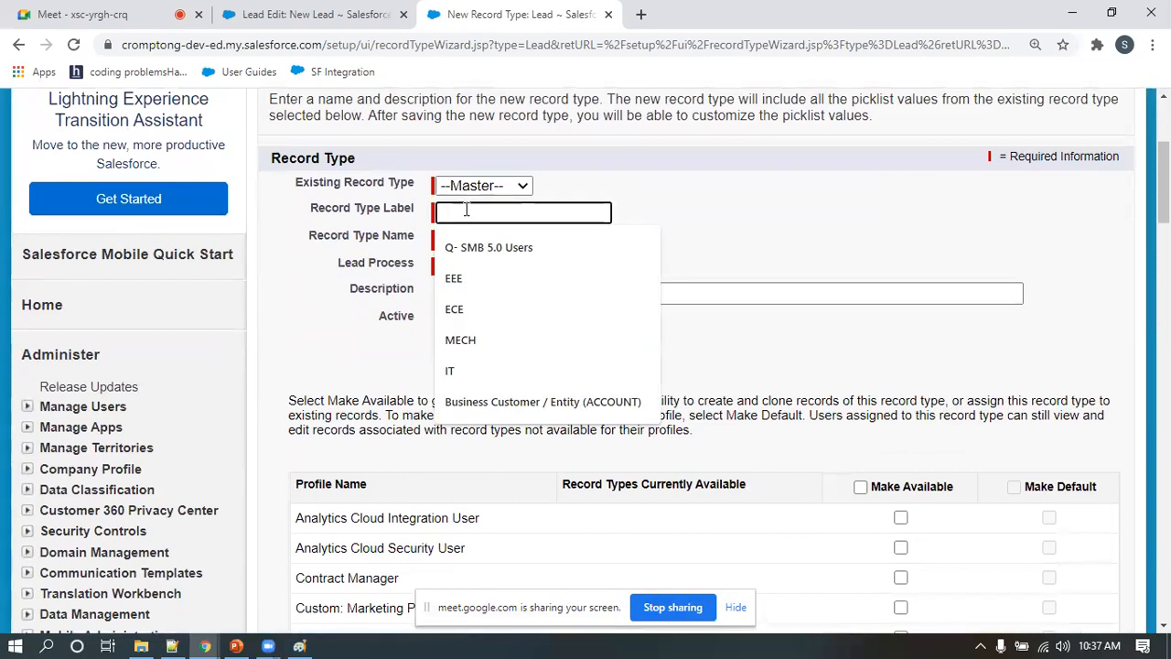
{"action": "type", "text": "Inbound Lead"}
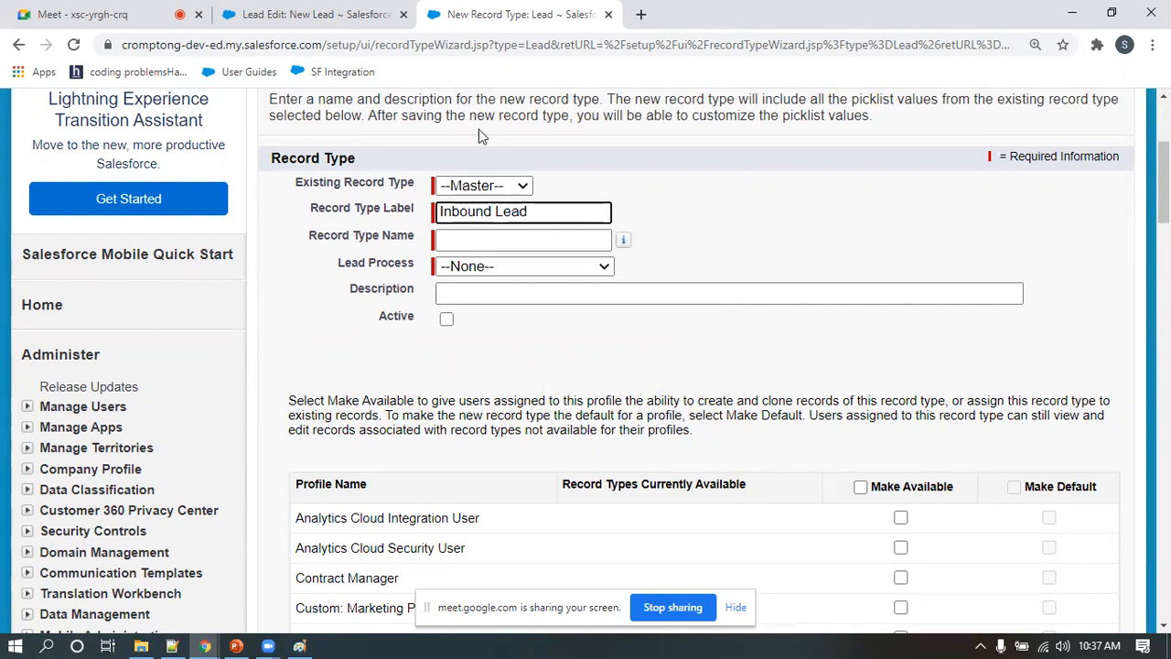
{"action": "left_click", "coordinate": [485, 236]}
{"action": "left_click", "coordinate": [490, 268]}
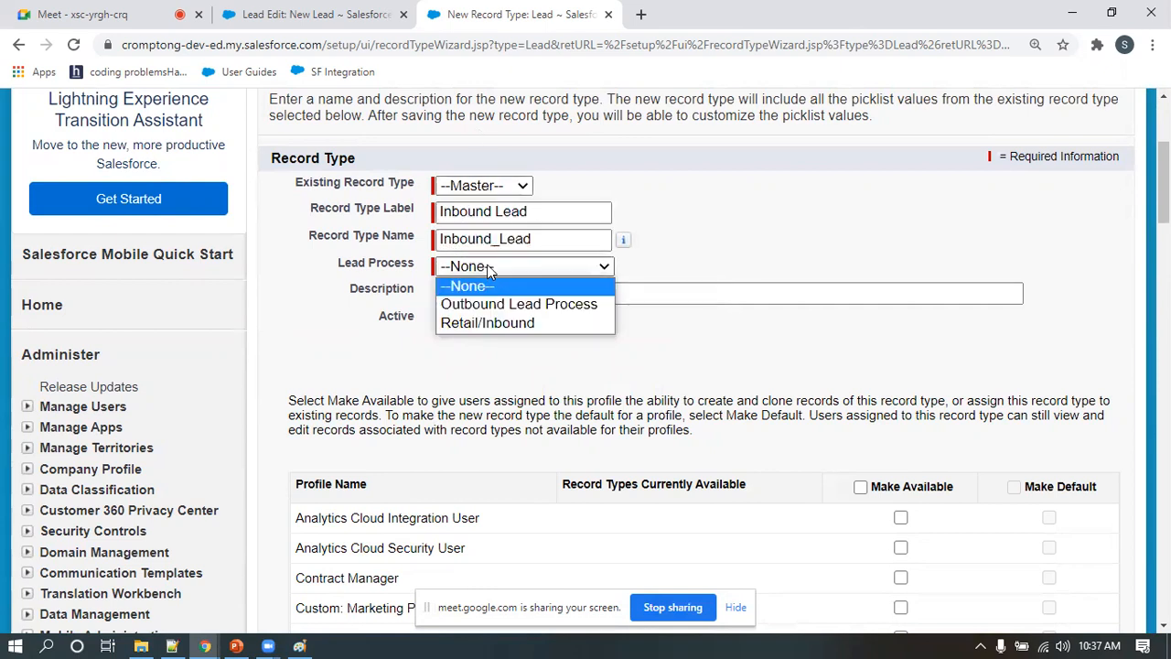
{"action": "left_click", "coordinate": [485, 325]}
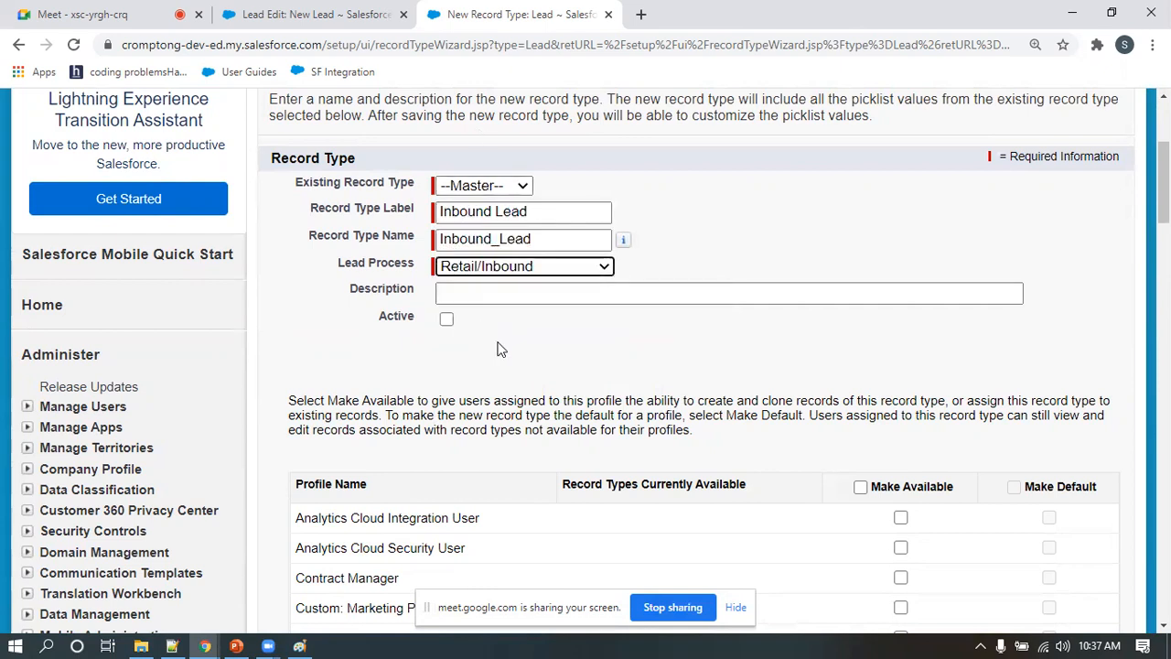
{"action": "left_click", "coordinate": [447, 322]}
{"action": "scroll", "coordinate": [606, 357], "scroll_direction": "down", "scroll_amount": 3}
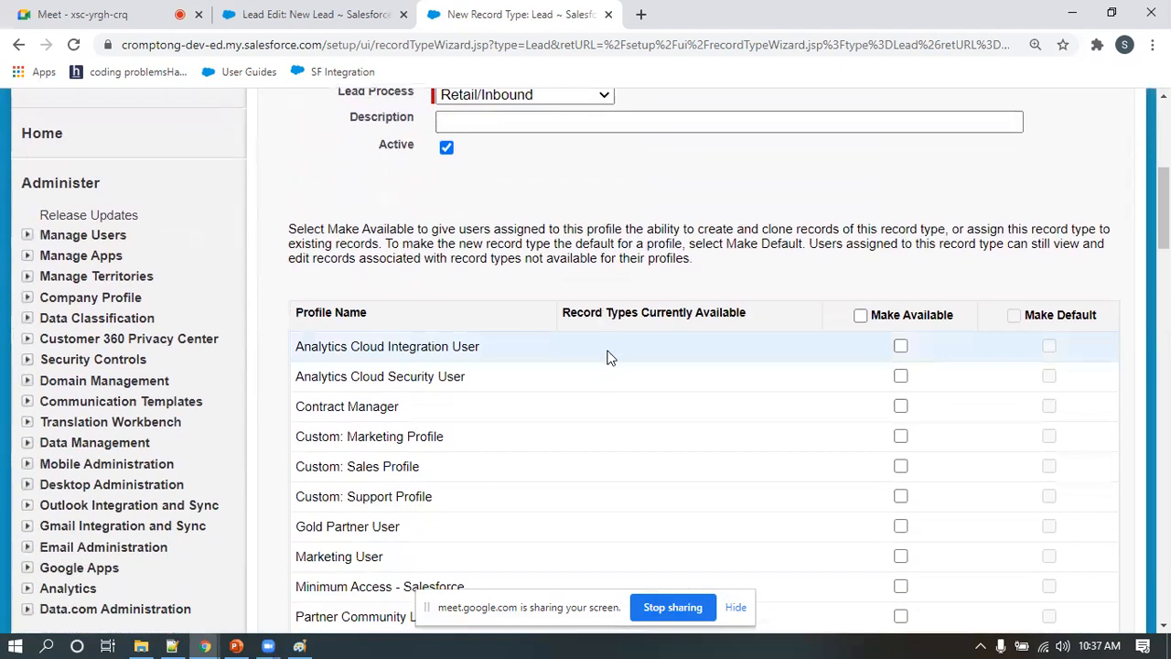
Make the Inbound Lead record type available to the System Administrator and Sales Admin profiles and continue to the page layout assignment
{"action": "scroll", "coordinate": [613, 343], "scroll_direction": "up", "scroll_amount": 1}
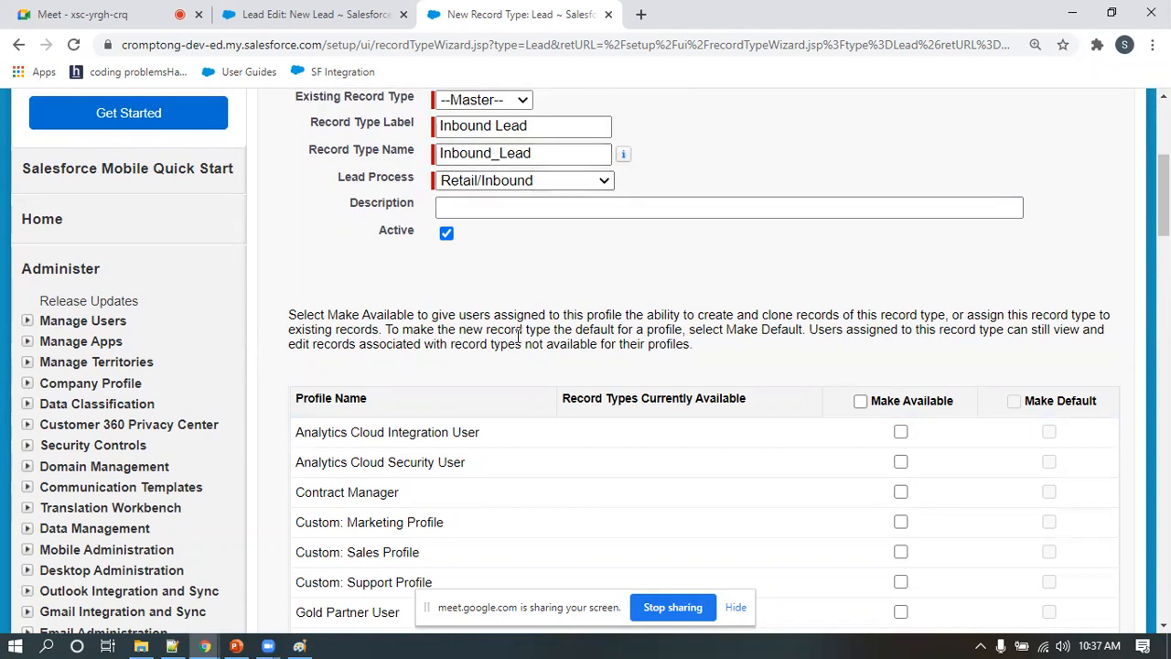
{"action": "scroll", "coordinate": [519, 337], "scroll_direction": "down", "scroll_amount": 6}
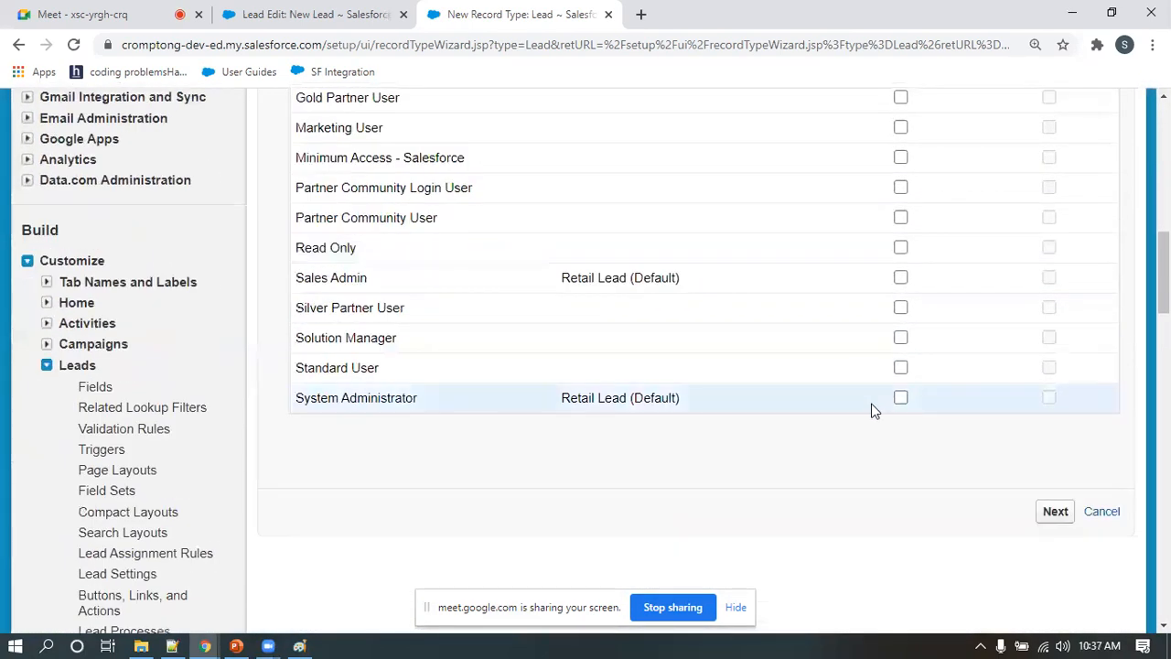
{"action": "left_click", "coordinate": [900, 397]}
{"action": "left_click", "coordinate": [901, 279]}
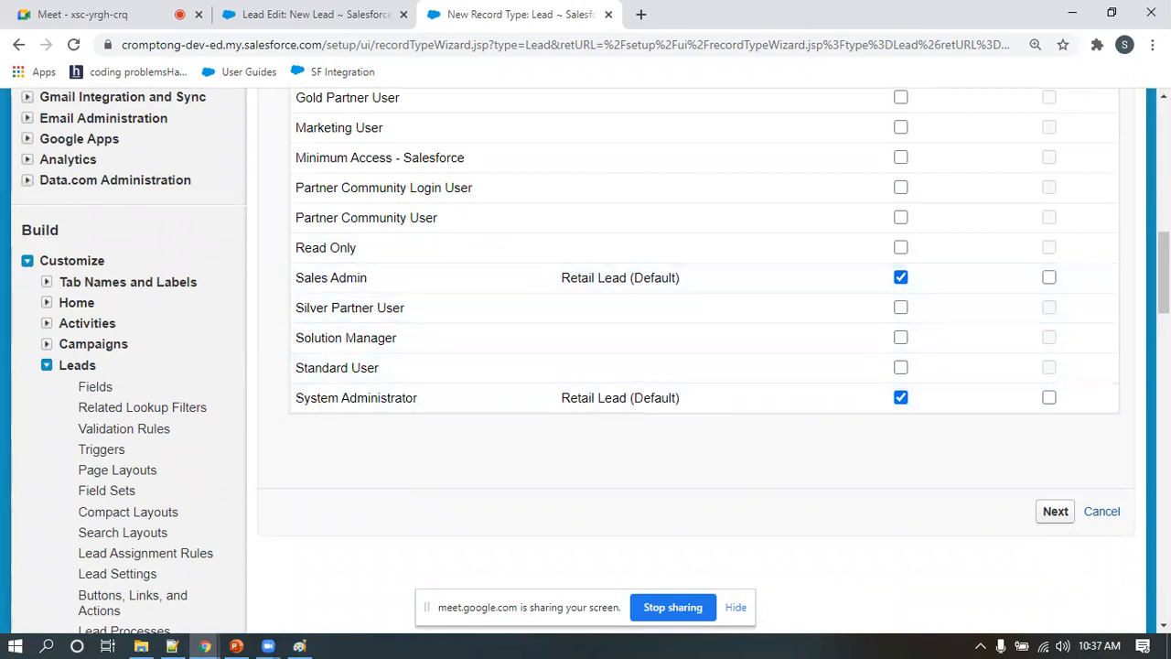
{"action": "left_click", "coordinate": [1055, 513]}
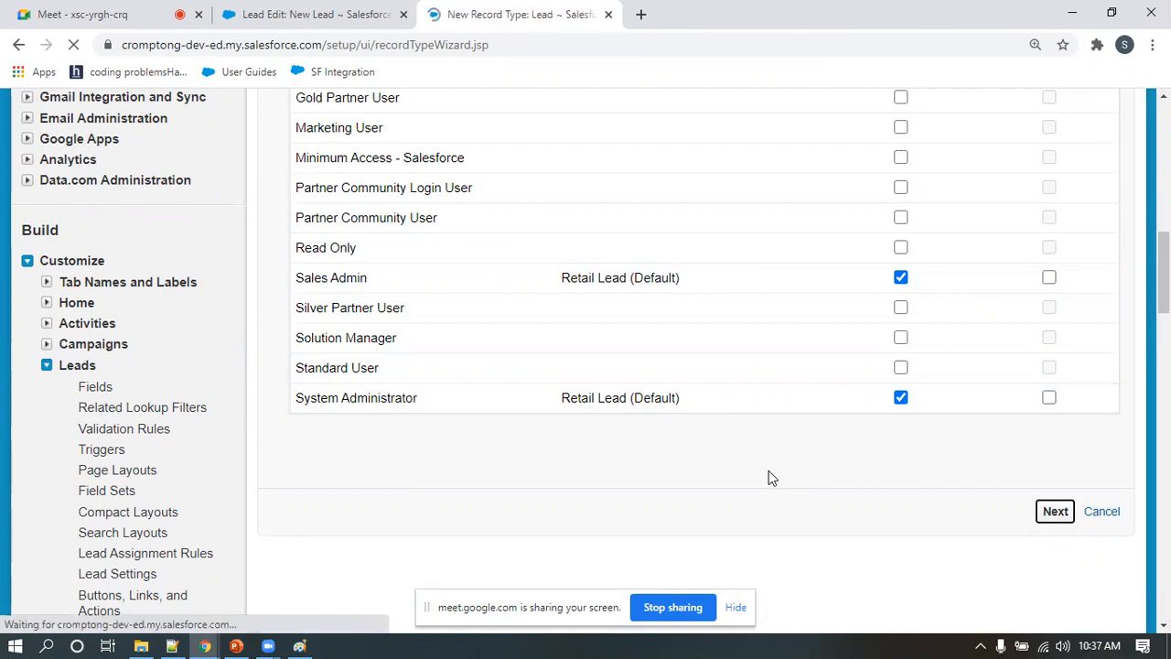
Apply the Inbound Lead Layout to all profiles, save the Inbound Lead record type and start another new one
{"action": "scroll", "coordinate": [779, 486], "scroll_direction": "down", "scroll_amount": 3}
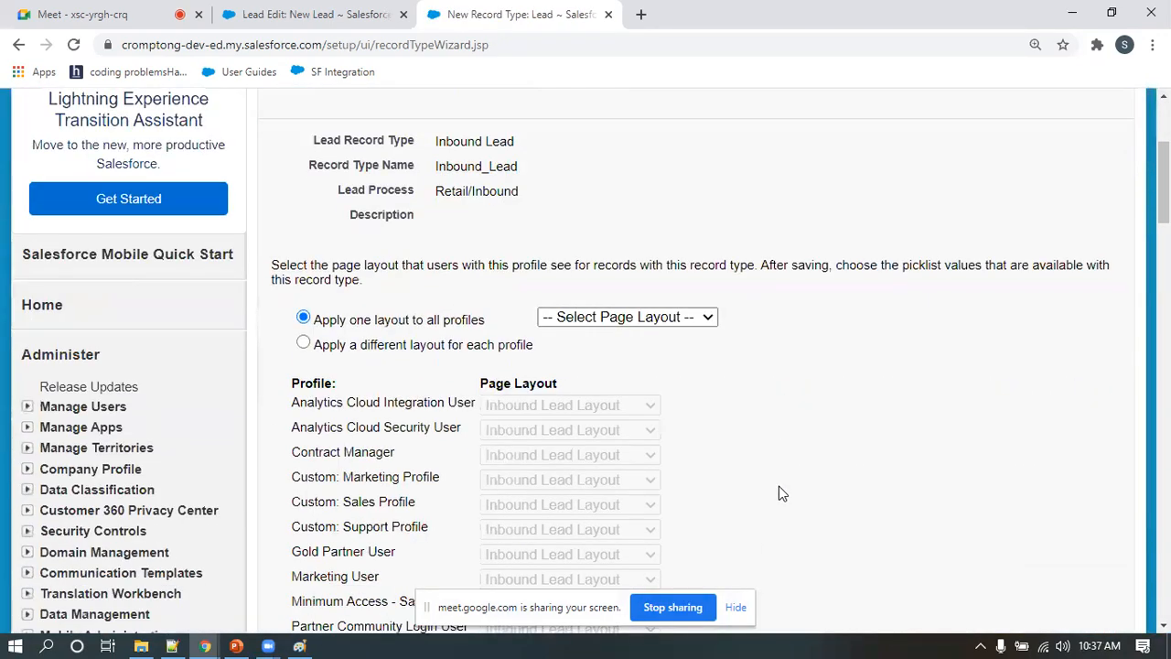
{"action": "left_click", "coordinate": [625, 320]}
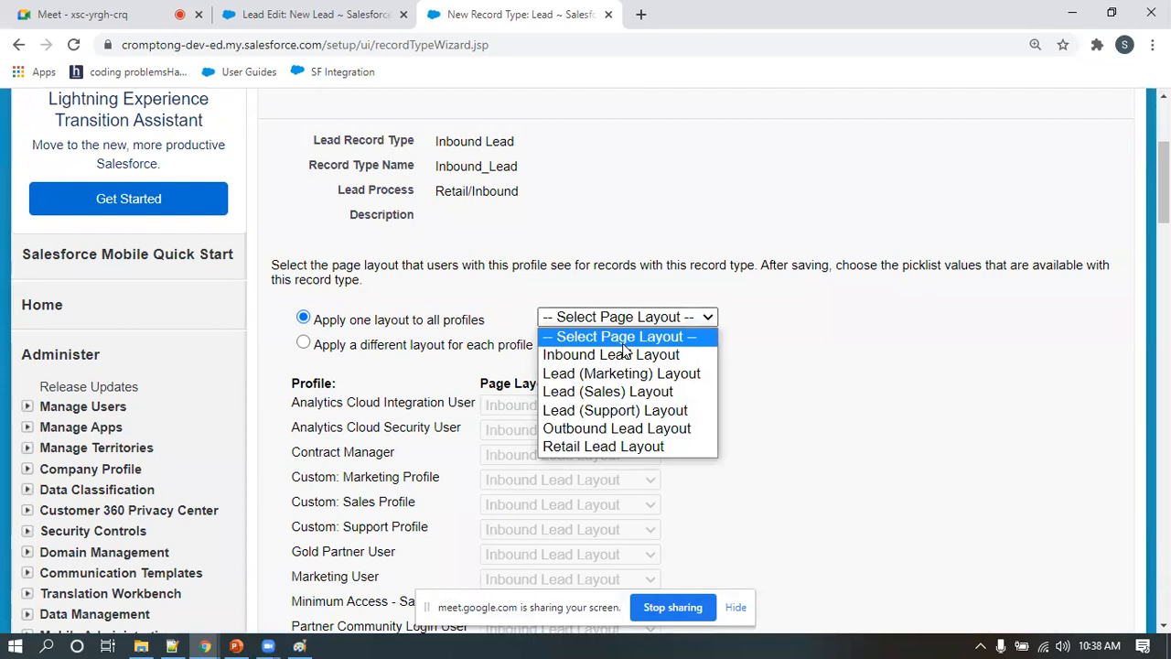
{"action": "left_click", "coordinate": [622, 357]}
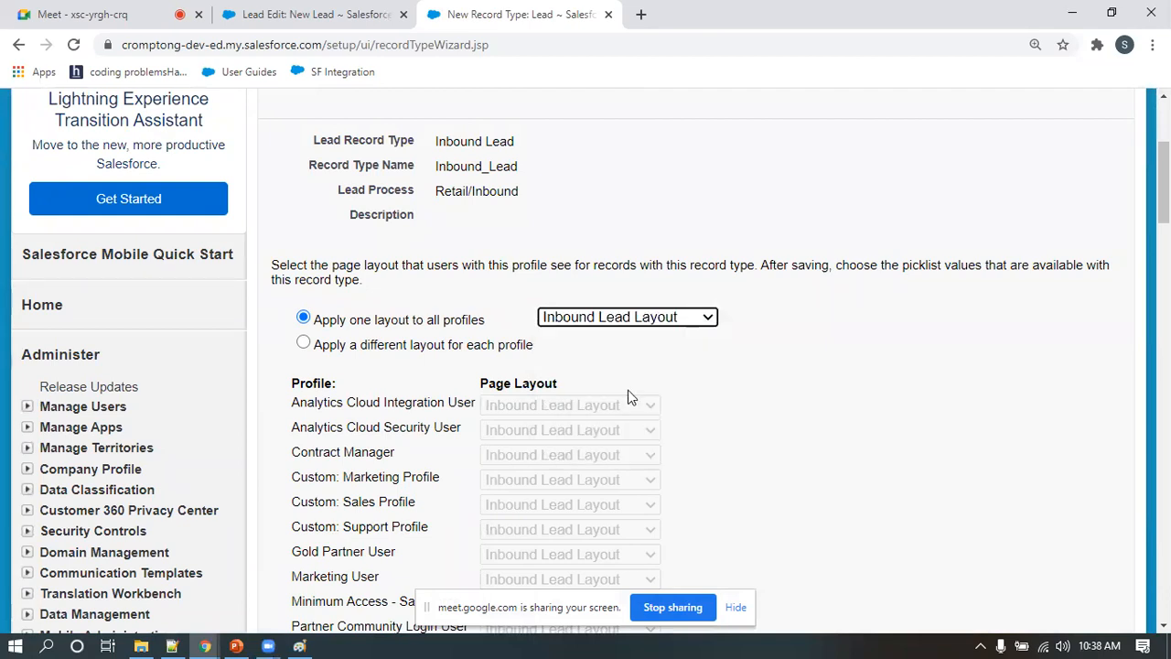
{"action": "scroll", "coordinate": [632, 398], "scroll_direction": "down", "scroll_amount": 3}
{"action": "scroll", "coordinate": [633, 405], "scroll_direction": "up", "scroll_amount": 2}
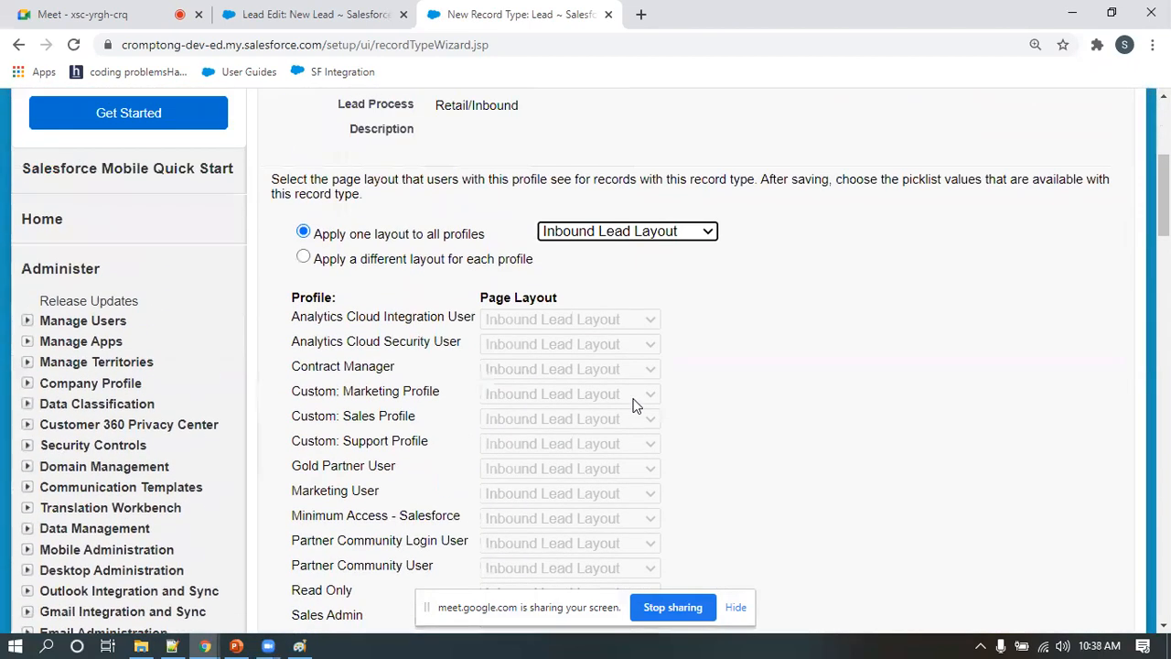
{"action": "scroll", "coordinate": [632, 403], "scroll_direction": "down", "scroll_amount": 5}
{"action": "left_click", "coordinate": [985, 353]}
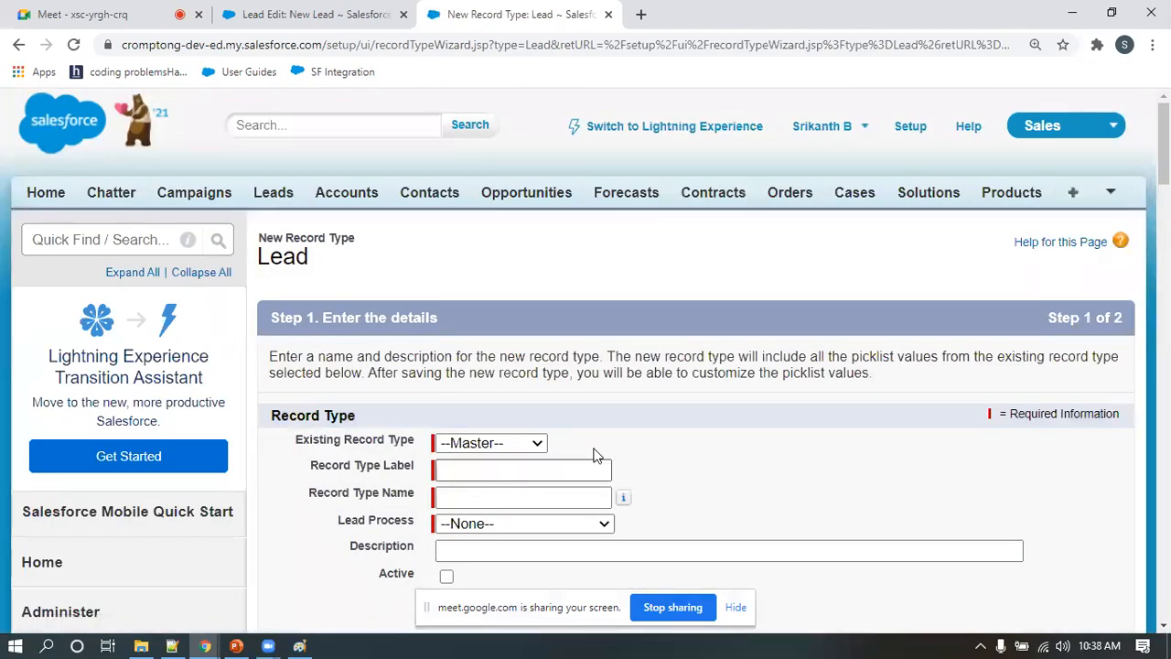
Label the third record type Outbound Lead, named Outbound_Lead, select the Outbound Lead Process, and make it active
{"action": "left_click", "coordinate": [477, 467]}
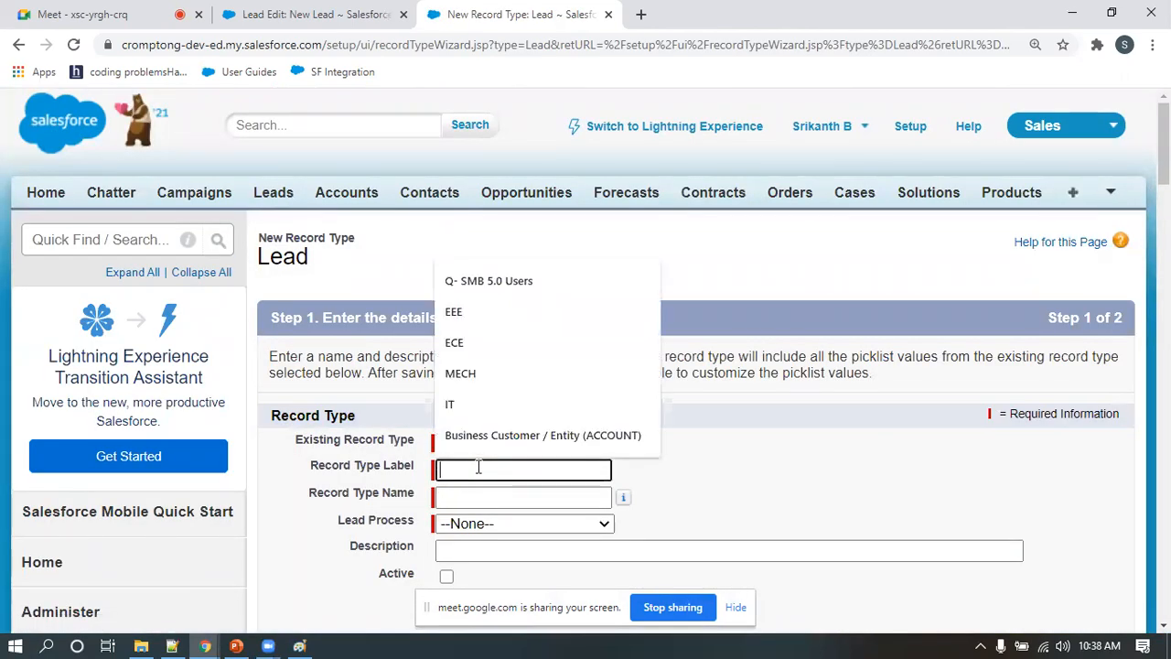
{"action": "type", "text": "Out"}
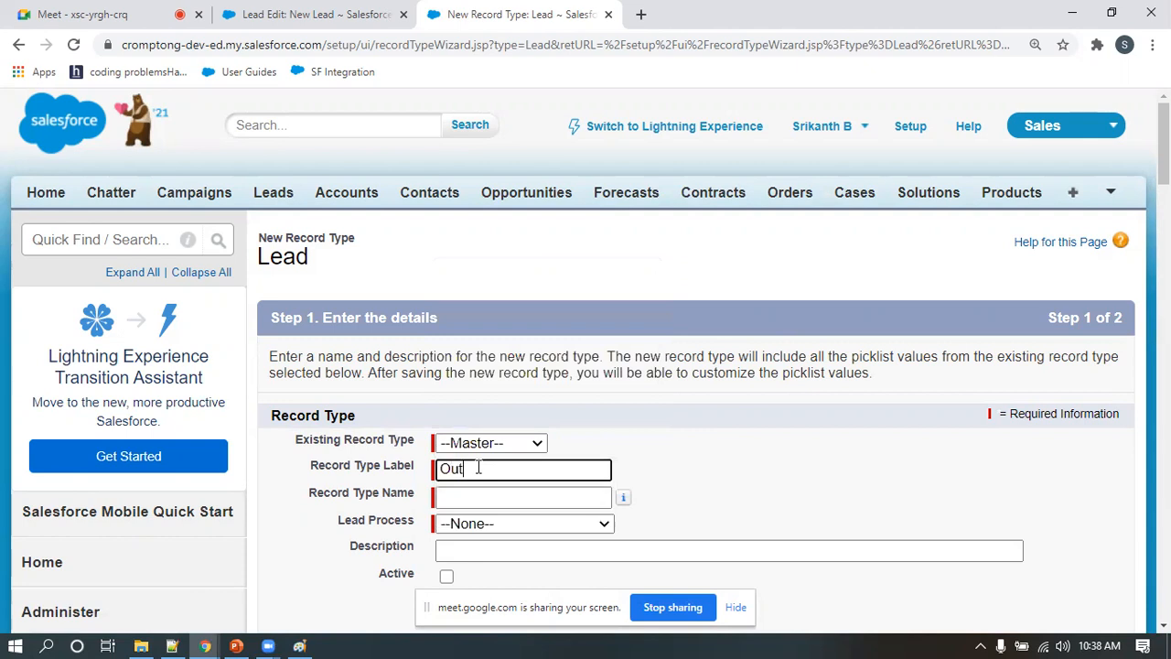
{"action": "type", "text": "bound Lead"}
{"action": "scroll", "coordinate": [478, 467], "scroll_direction": "down", "scroll_amount": 2}
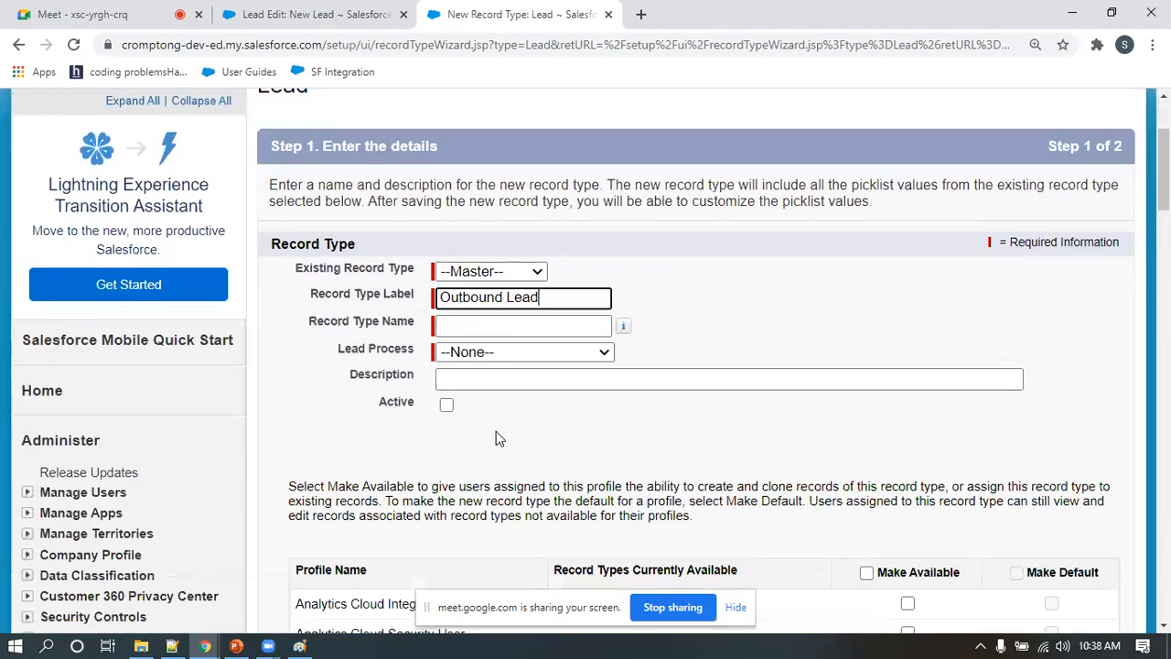
{"action": "left_click", "coordinate": [481, 321]}
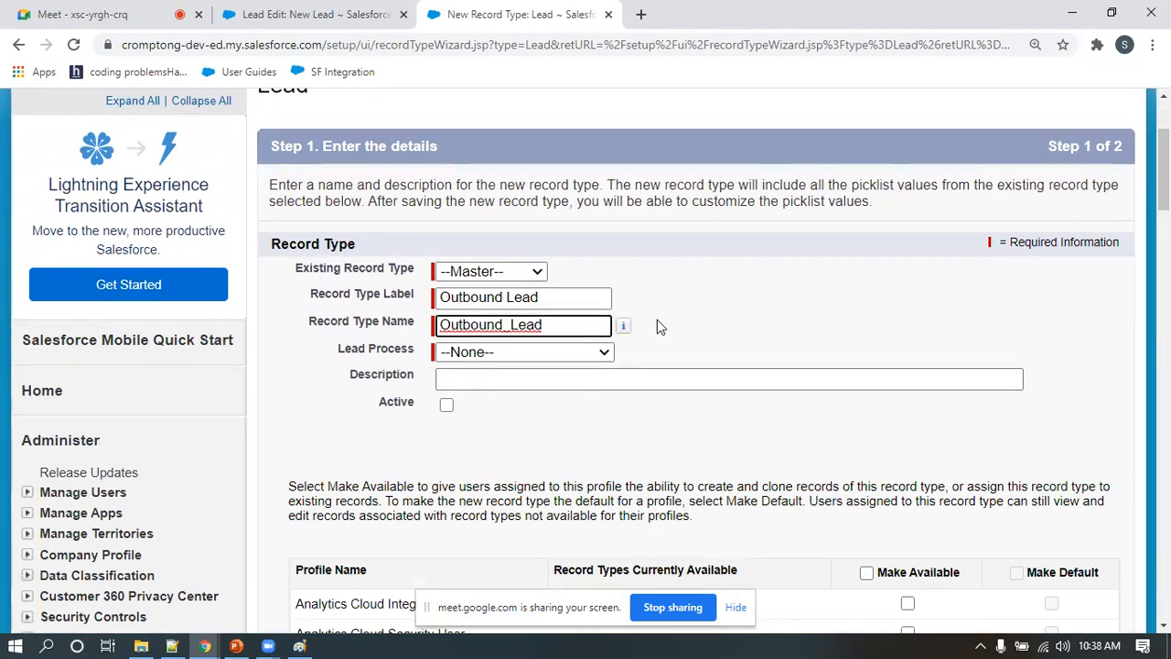
{"action": "scroll", "coordinate": [657, 320], "scroll_direction": "down", "scroll_amount": 2}
{"action": "left_click", "coordinate": [510, 180]}
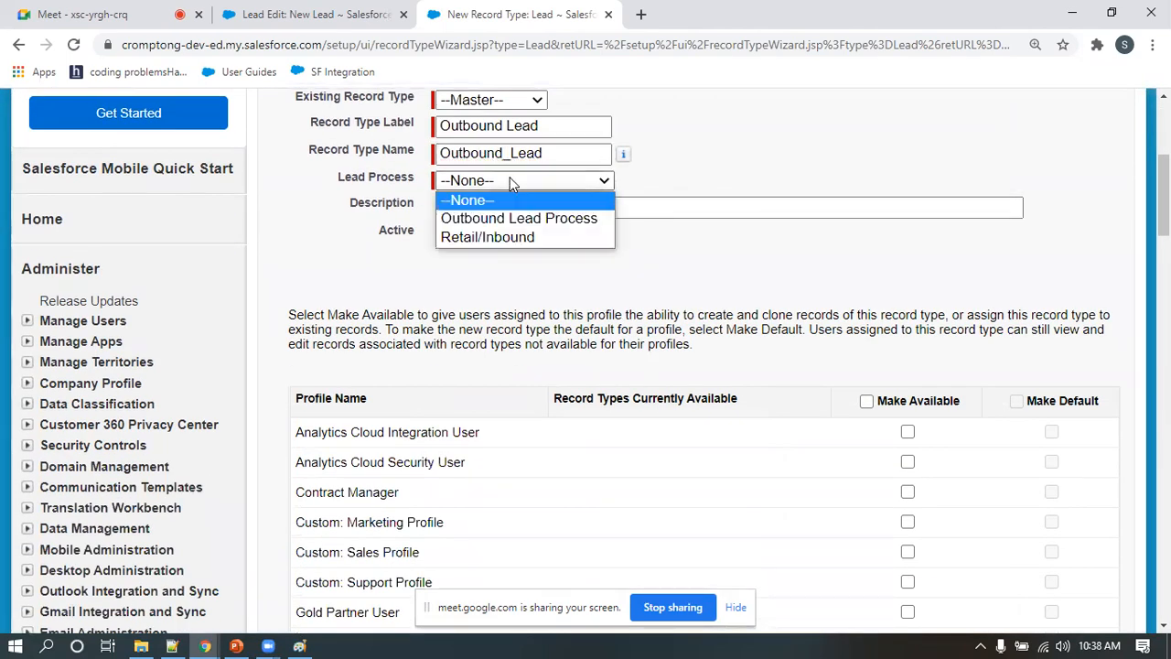
{"action": "left_click", "coordinate": [483, 210]}
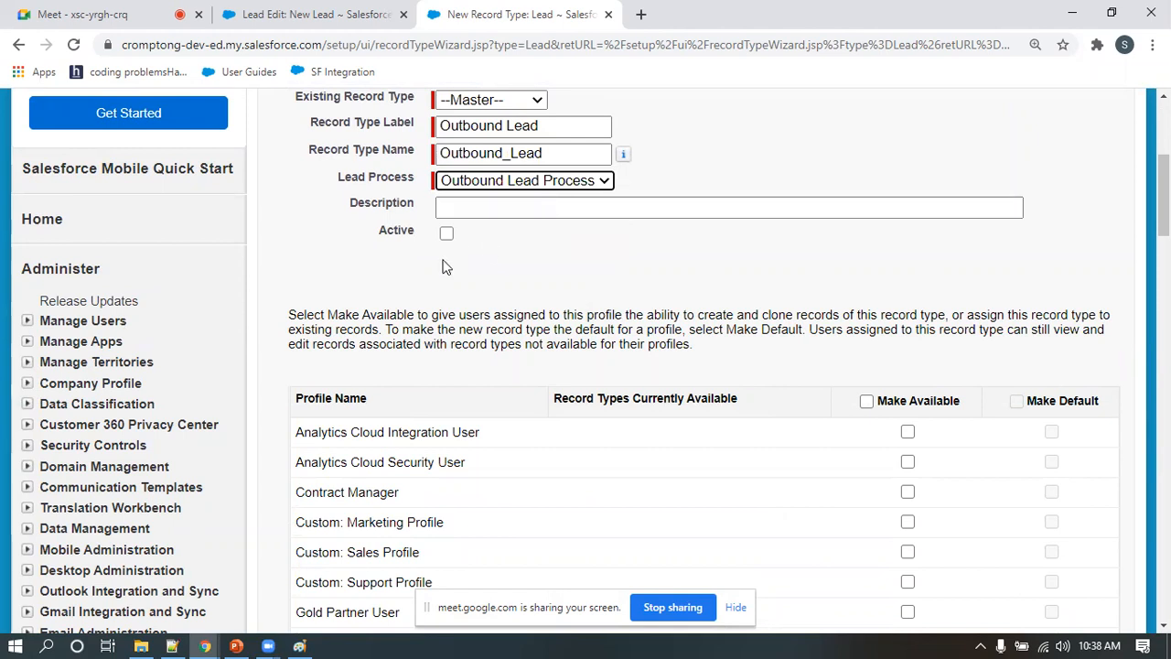
{"action": "left_click", "coordinate": [447, 232]}
Make the Outbound Lead record type available to the System Administrator and Sales Admin profiles and continue to the page layout assignment
{"action": "scroll", "coordinate": [826, 420], "scroll_direction": "down", "scroll_amount": 3}
{"action": "scroll", "coordinate": [826, 419], "scroll_direction": "down", "scroll_amount": 3}
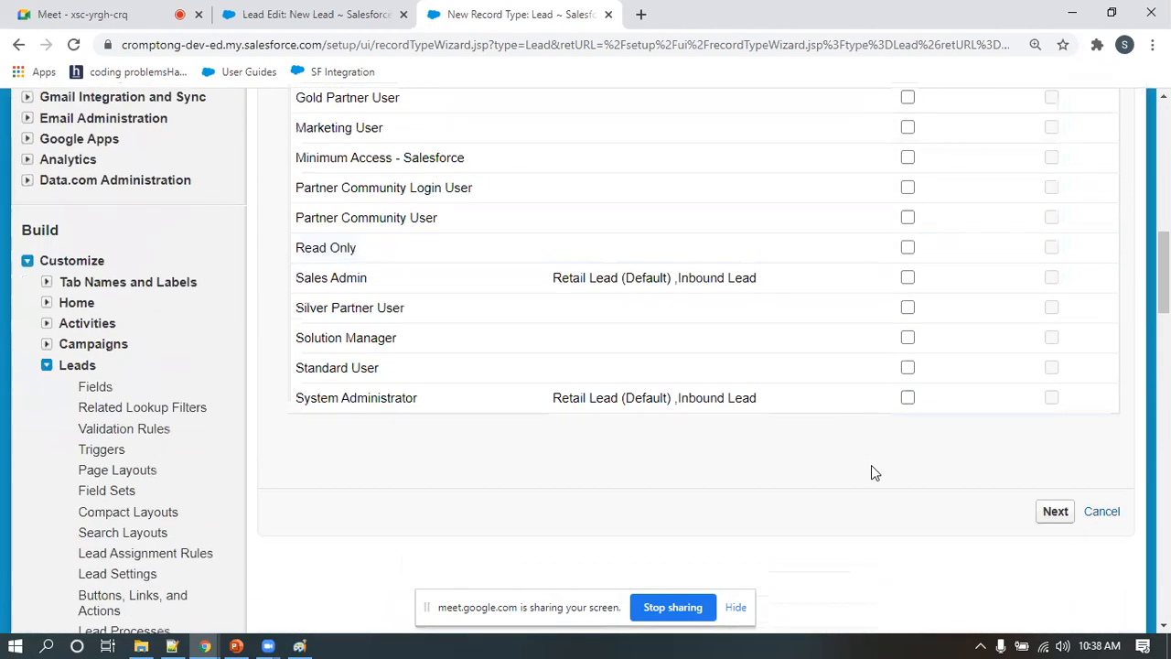
{"action": "left_click", "coordinate": [908, 399]}
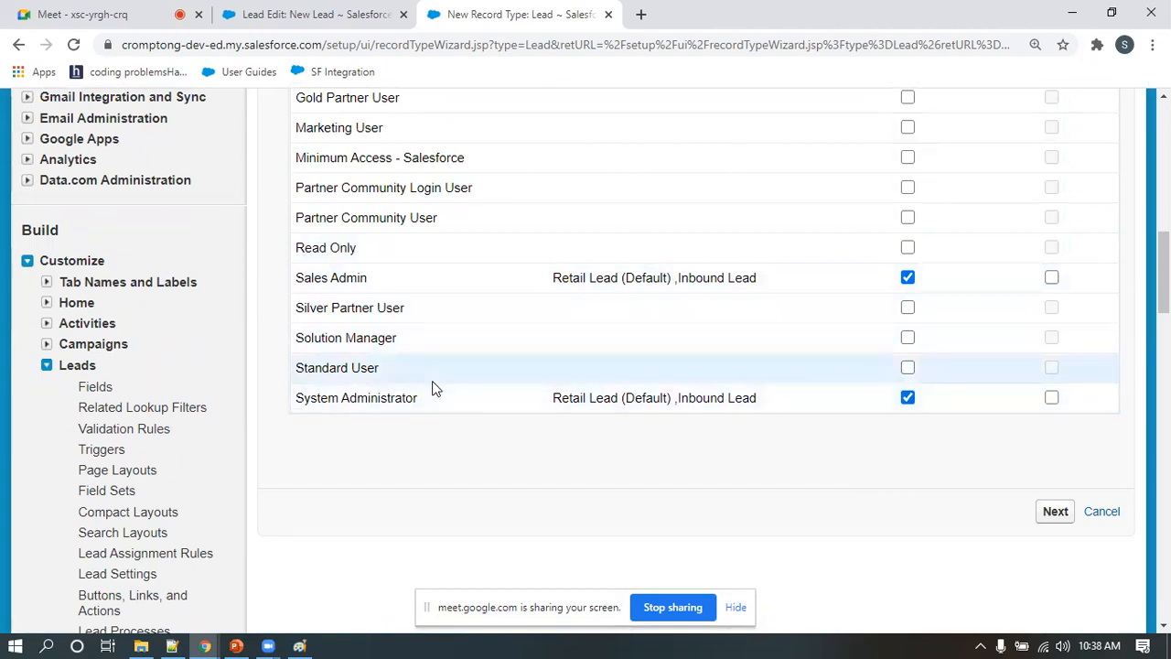
{"action": "scroll", "coordinate": [439, 406], "scroll_direction": "up", "scroll_amount": 4}
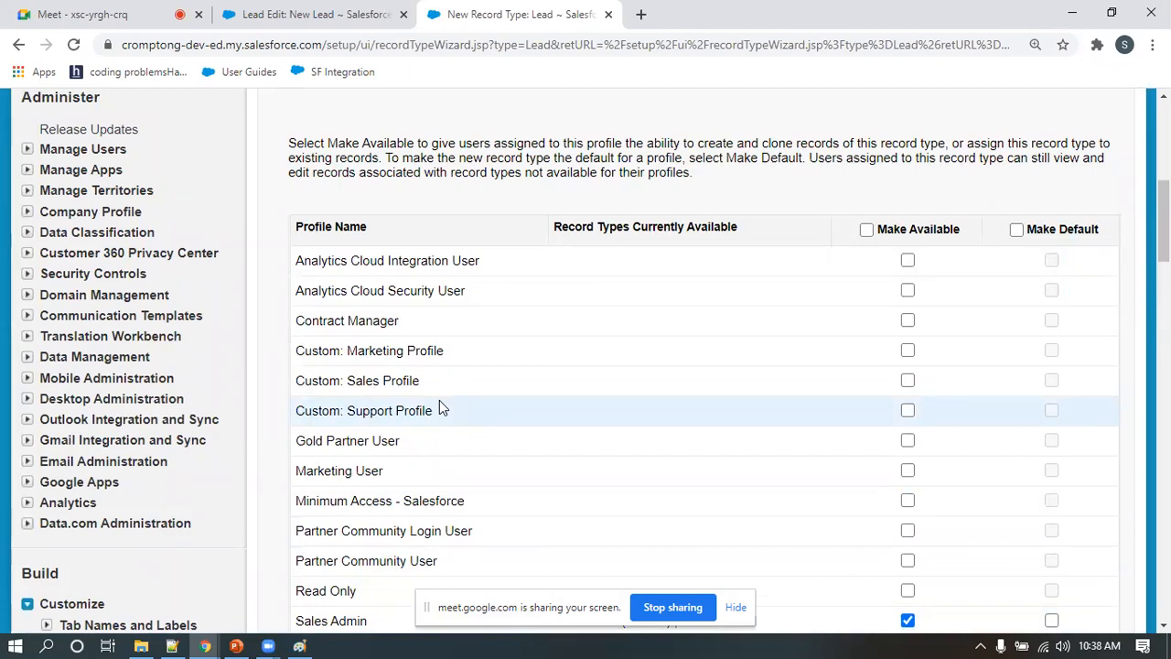
{"action": "scroll", "coordinate": [439, 410], "scroll_direction": "down", "scroll_amount": 5}
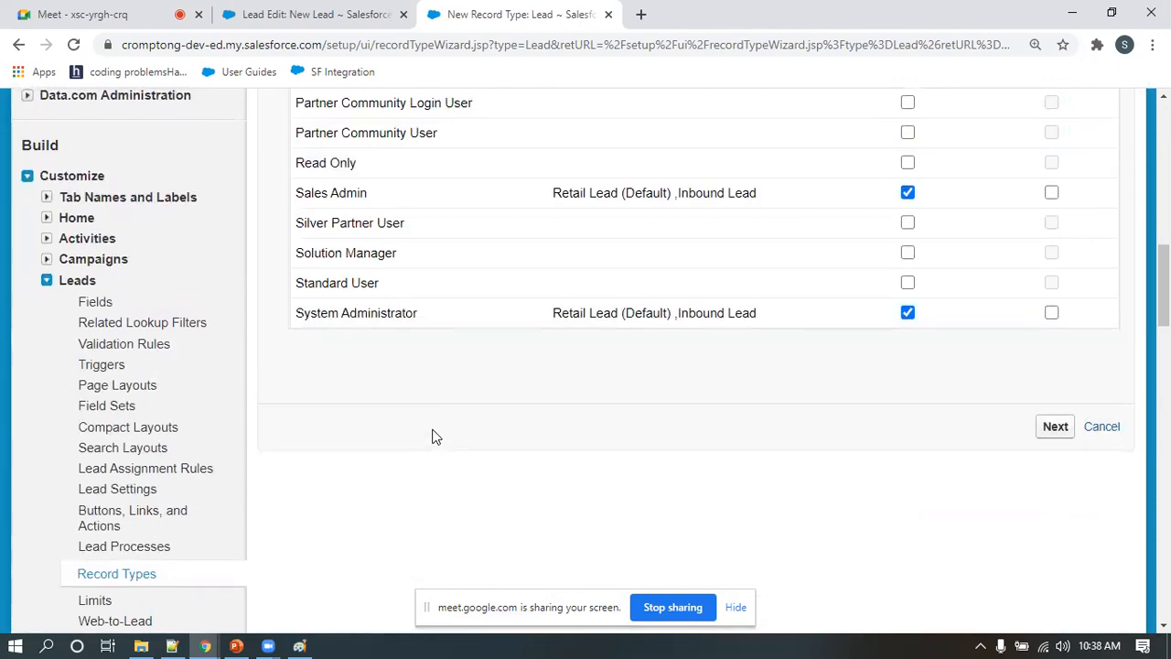
{"action": "scroll", "coordinate": [437, 439], "scroll_direction": "up", "scroll_amount": 10}
{"action": "scroll", "coordinate": [436, 448], "scroll_direction": "down", "scroll_amount": 4}
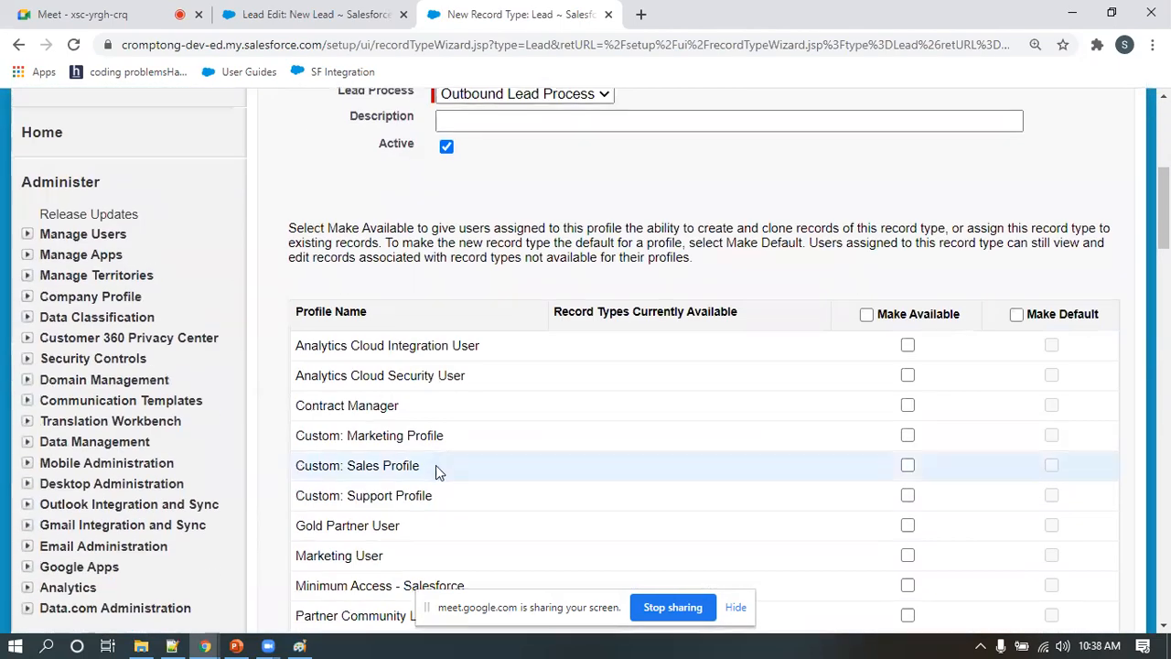
{"action": "scroll", "coordinate": [435, 466], "scroll_direction": "down", "scroll_amount": 4}
{"action": "left_click", "coordinate": [1055, 596]}
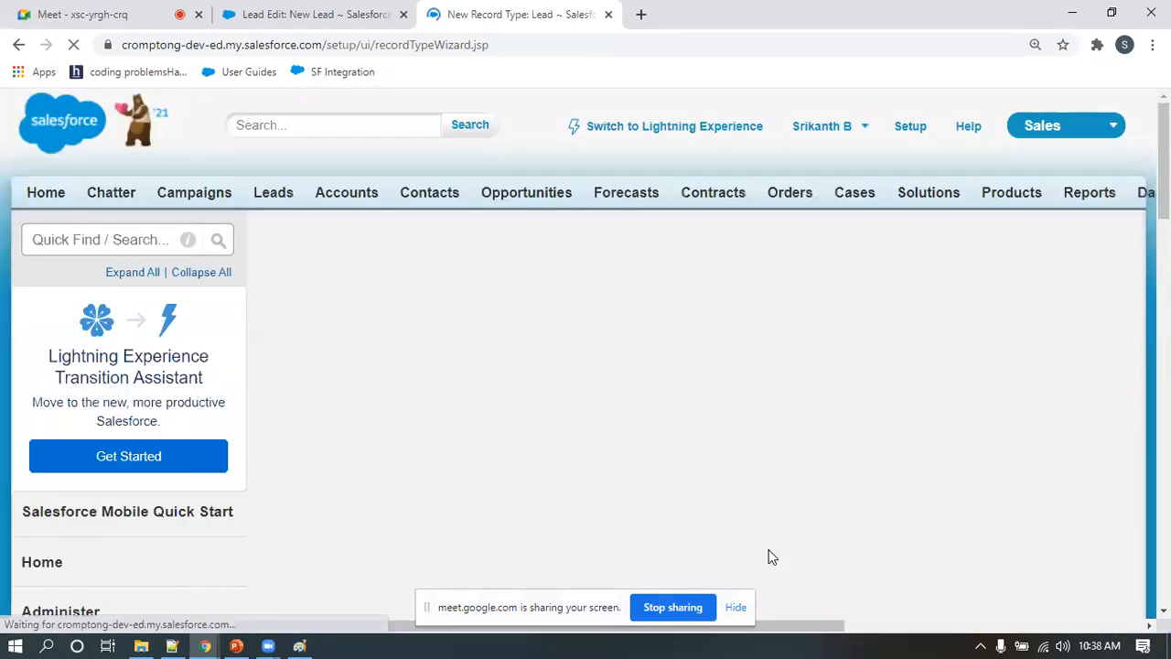
Apply the Lead (Sales) Layout to all profiles for the Outbound Lead record type and save it
{"action": "scroll", "coordinate": [779, 455], "scroll_direction": "down", "scroll_amount": 3}
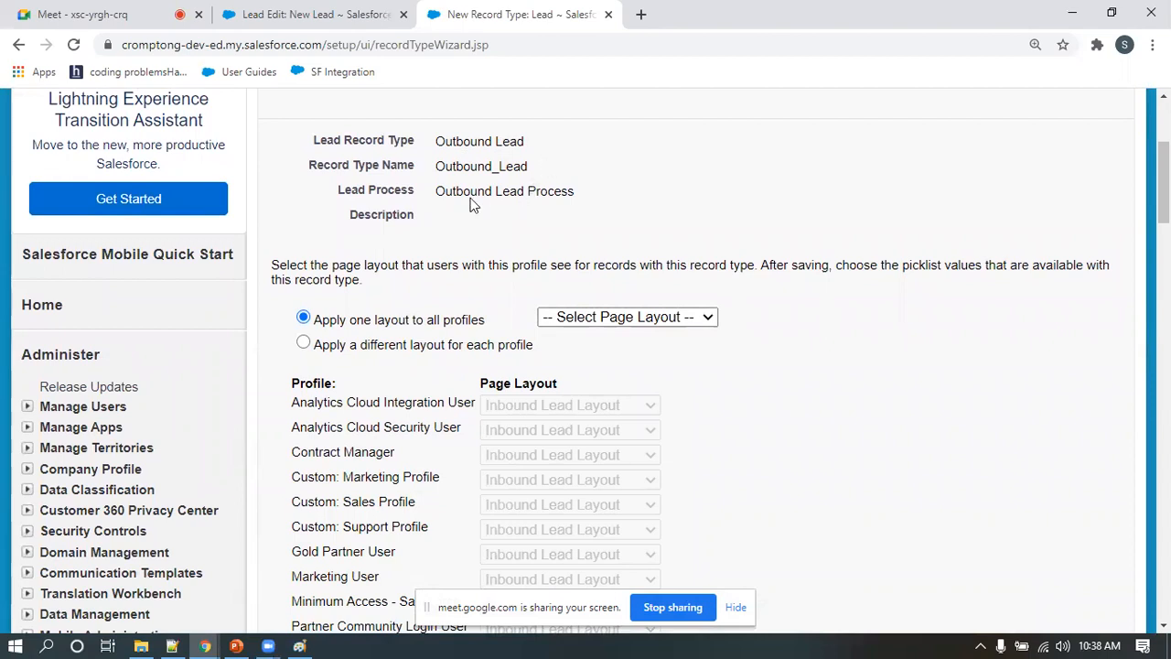
{"action": "scroll", "coordinate": [626, 400], "scroll_direction": "down", "scroll_amount": 1}
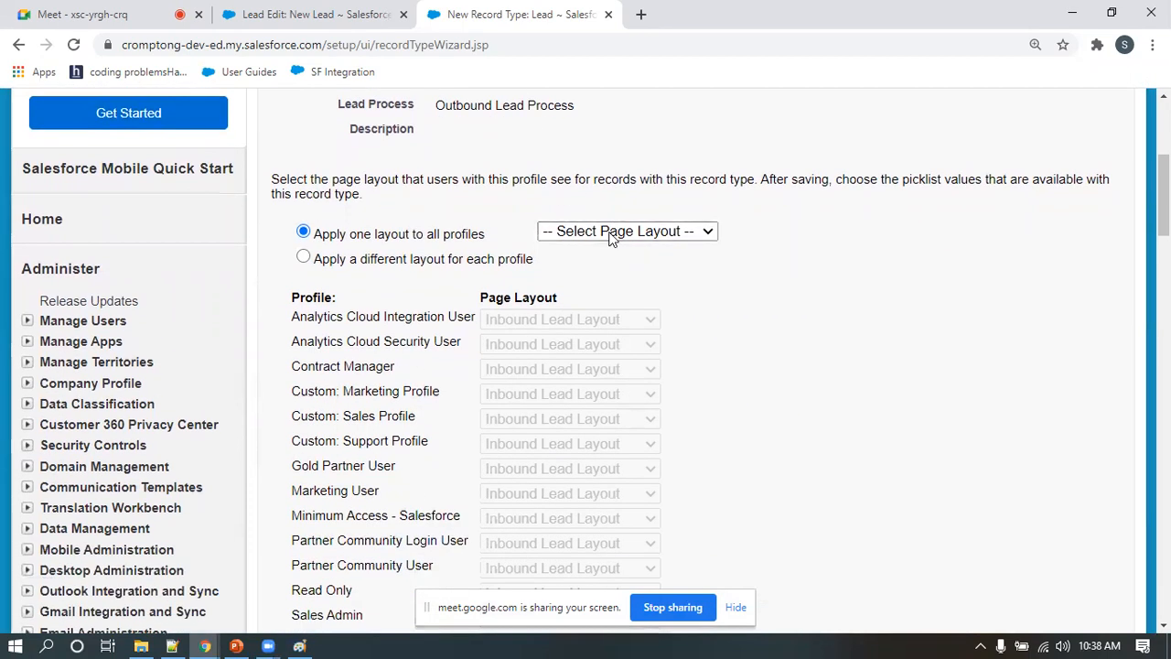
{"action": "left_click", "coordinate": [627, 230]}
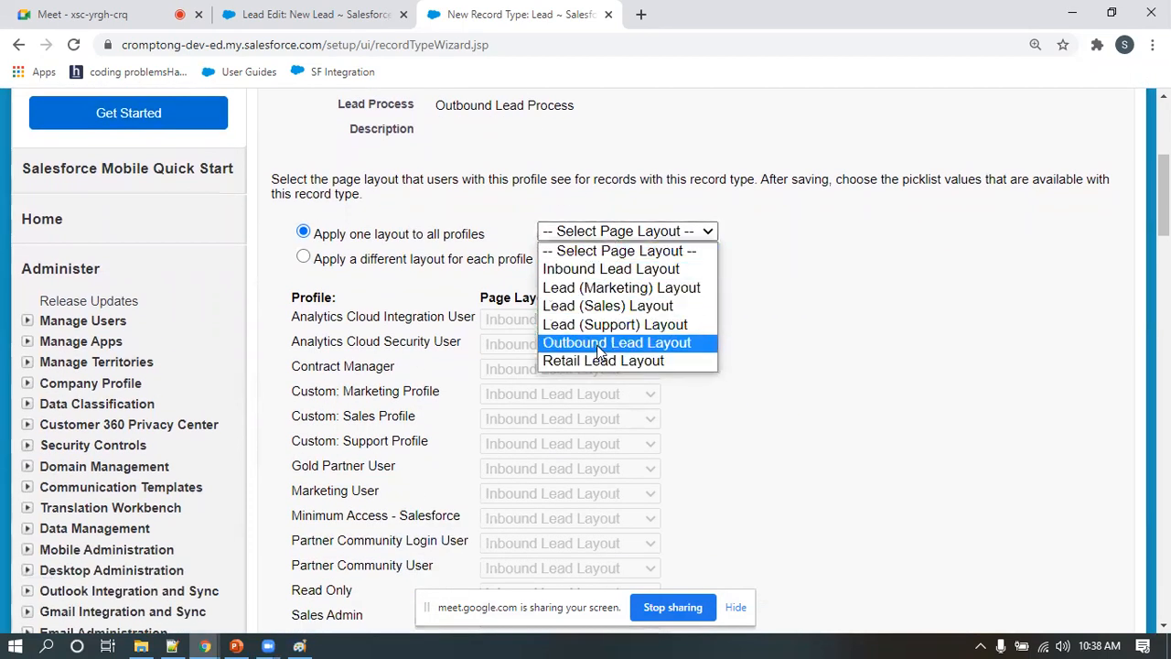
{"action": "left_click", "coordinate": [904, 317]}
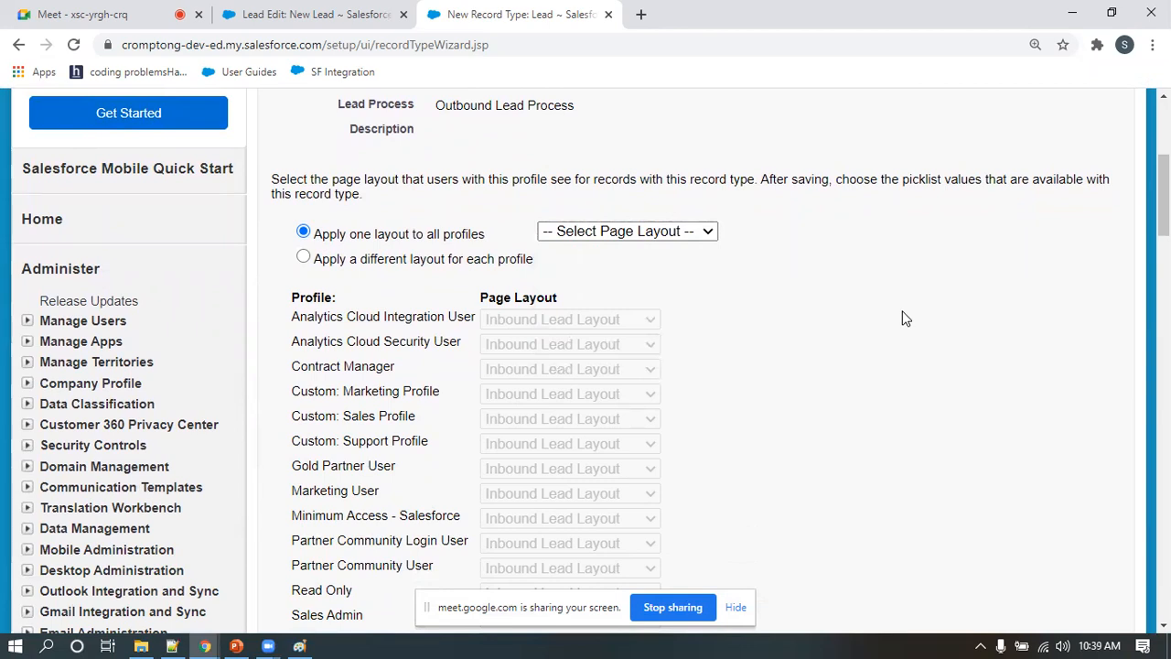
{"action": "scroll", "coordinate": [889, 328], "scroll_direction": "down", "scroll_amount": 2}
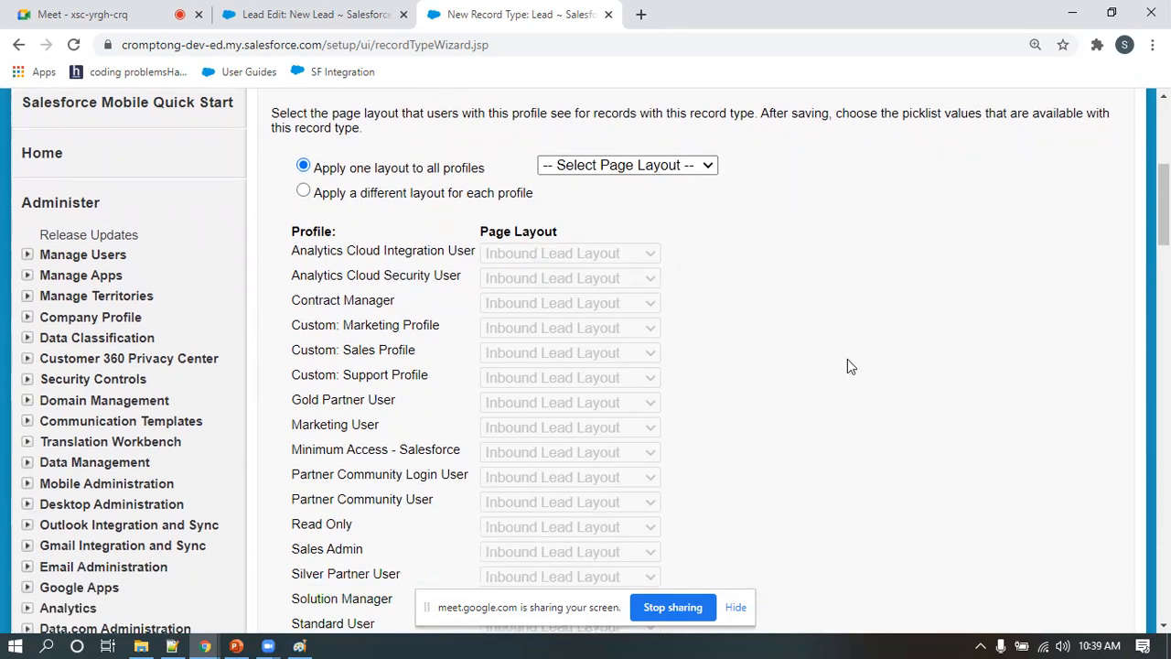
{"action": "scroll", "coordinate": [881, 378], "scroll_direction": "up", "scroll_amount": 3}
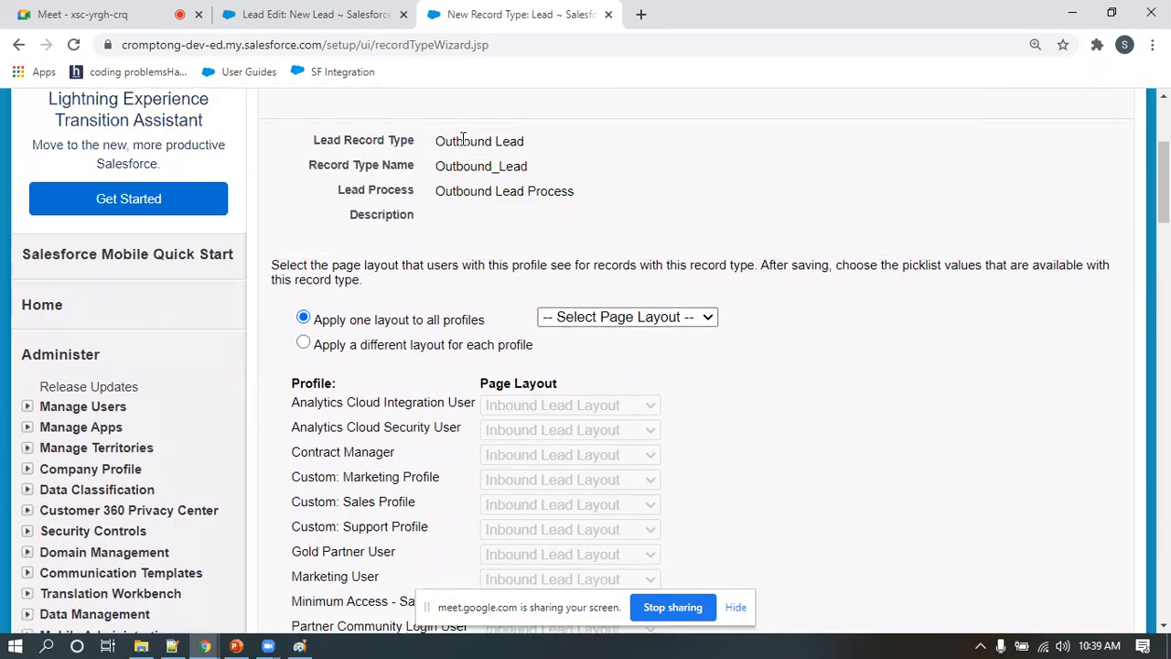
{"action": "left_click", "coordinate": [646, 321]}
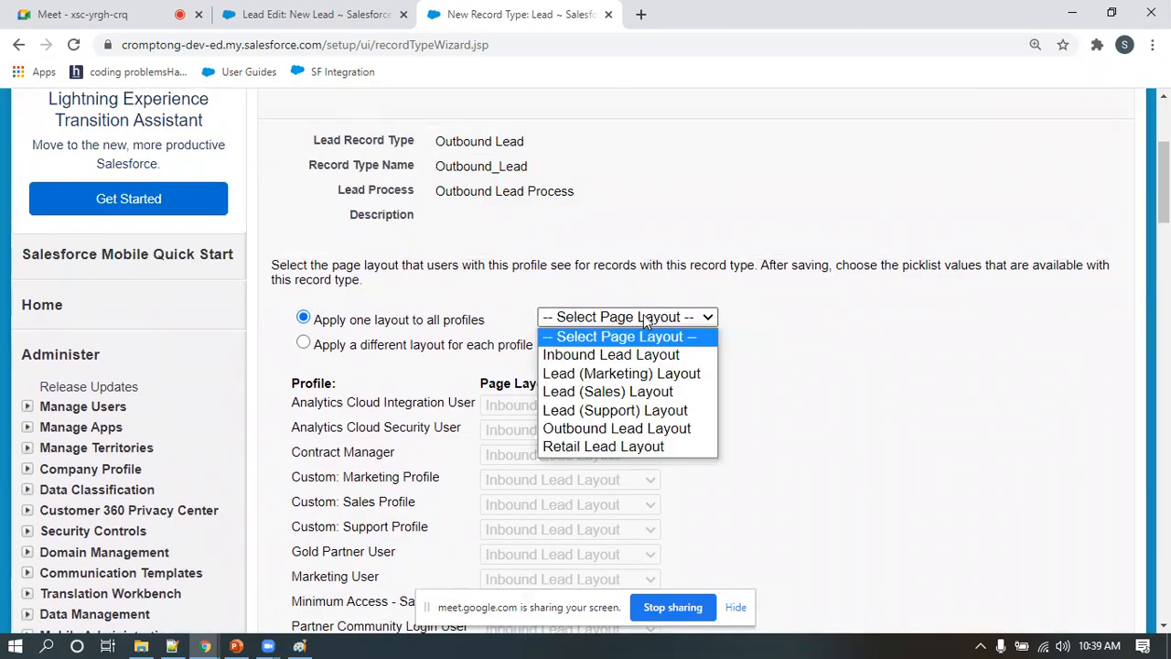
{"action": "left_click", "coordinate": [620, 393]}
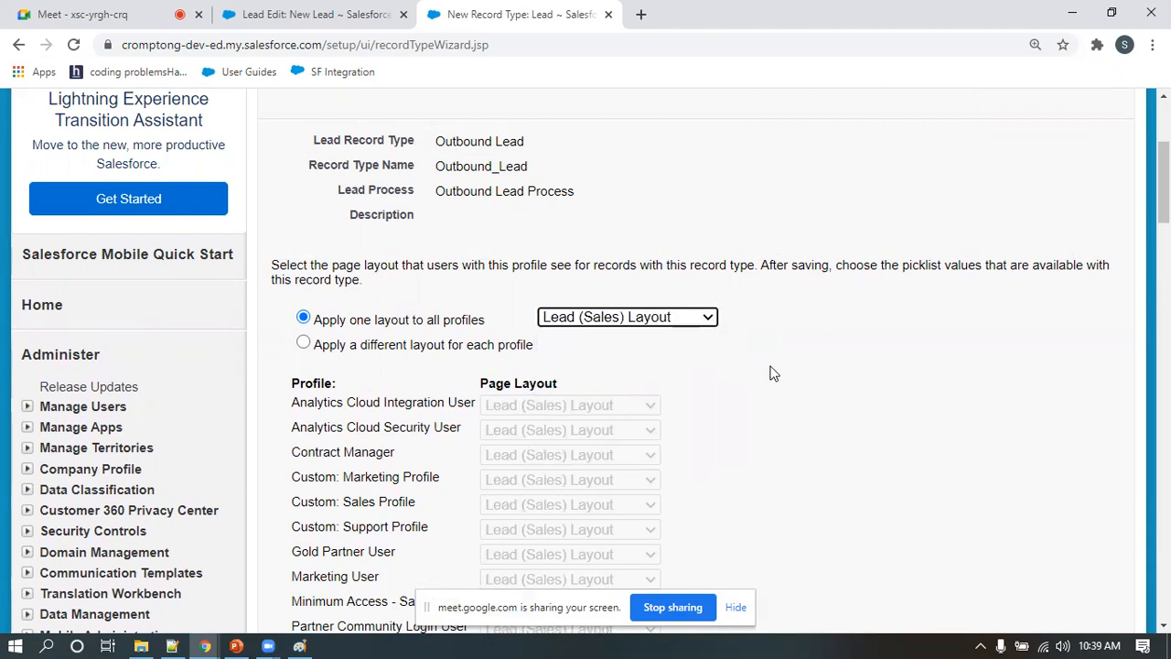
{"action": "scroll", "coordinate": [770, 373], "scroll_direction": "down", "scroll_amount": 7}
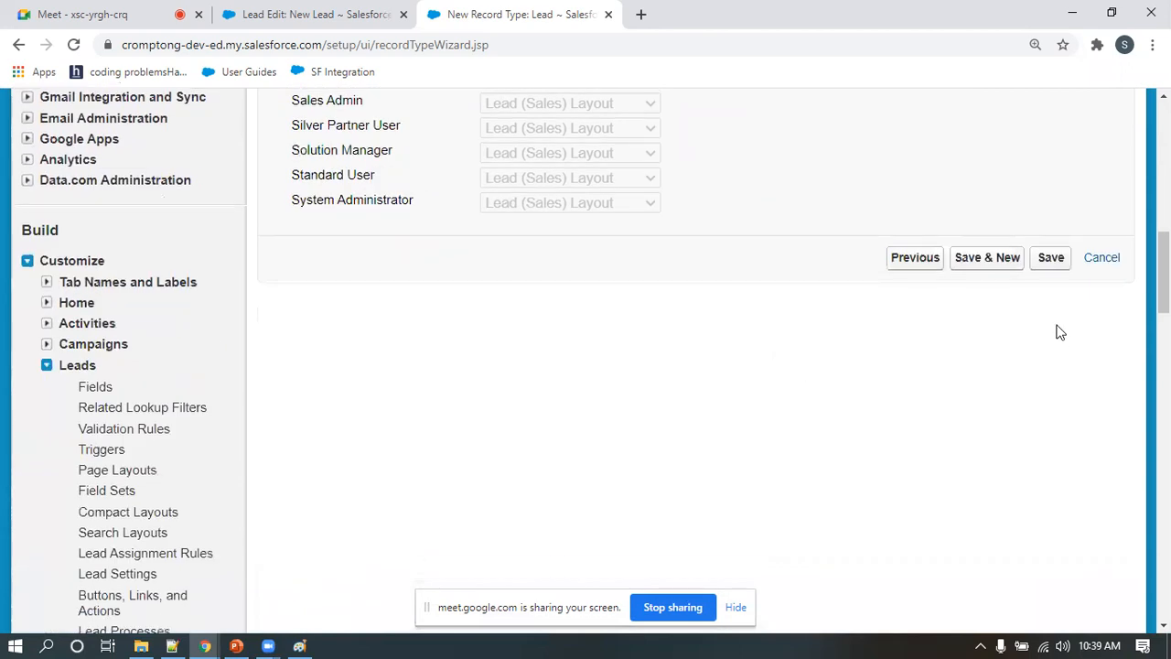
{"action": "left_click", "coordinate": [1051, 259]}
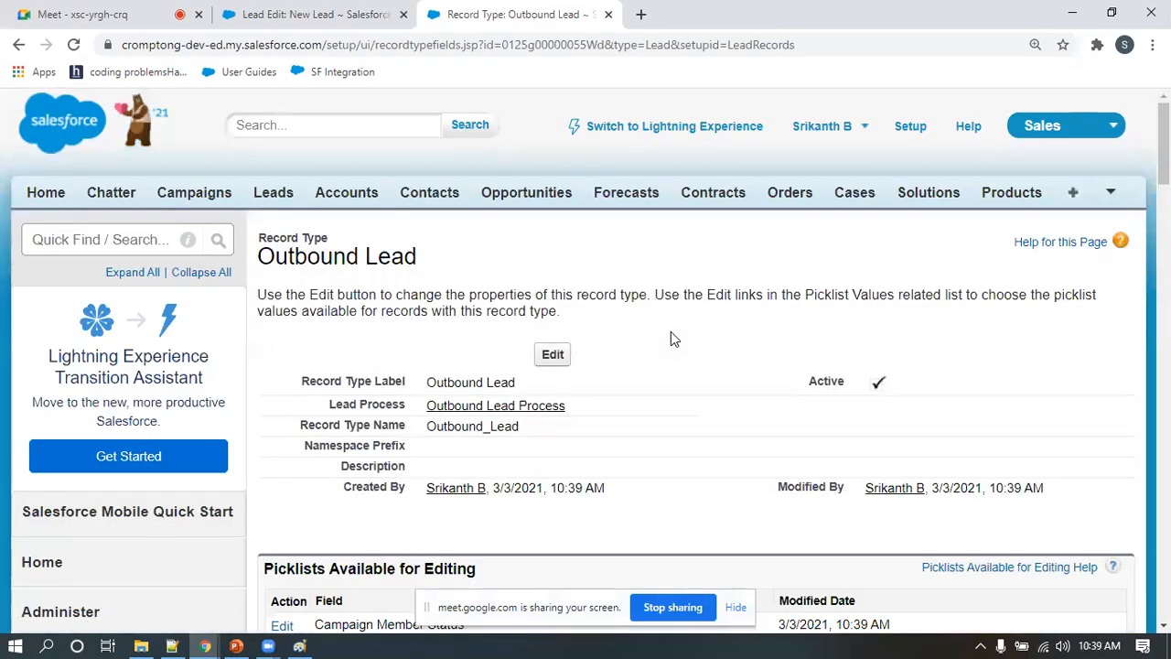
Review the list of lead record types and go back to the New Lead form, collapsing its force.com side menu
{"action": "scroll", "coordinate": [280, 375], "scroll_direction": "down", "scroll_amount": 10}
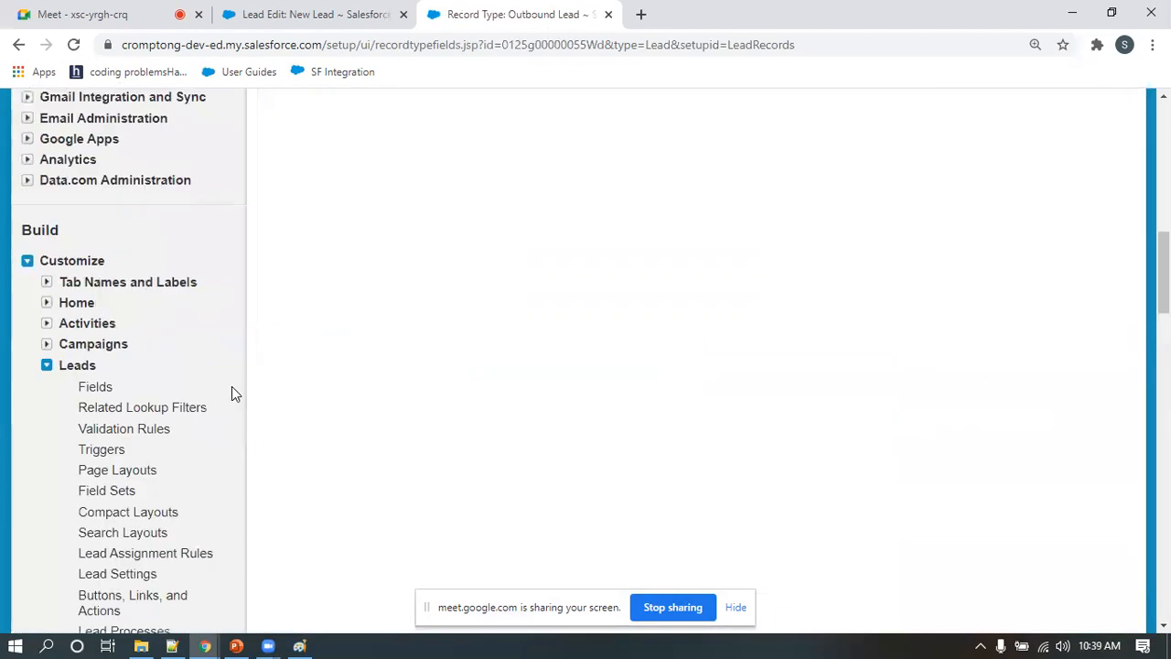
{"action": "left_click", "coordinate": [146, 401]}
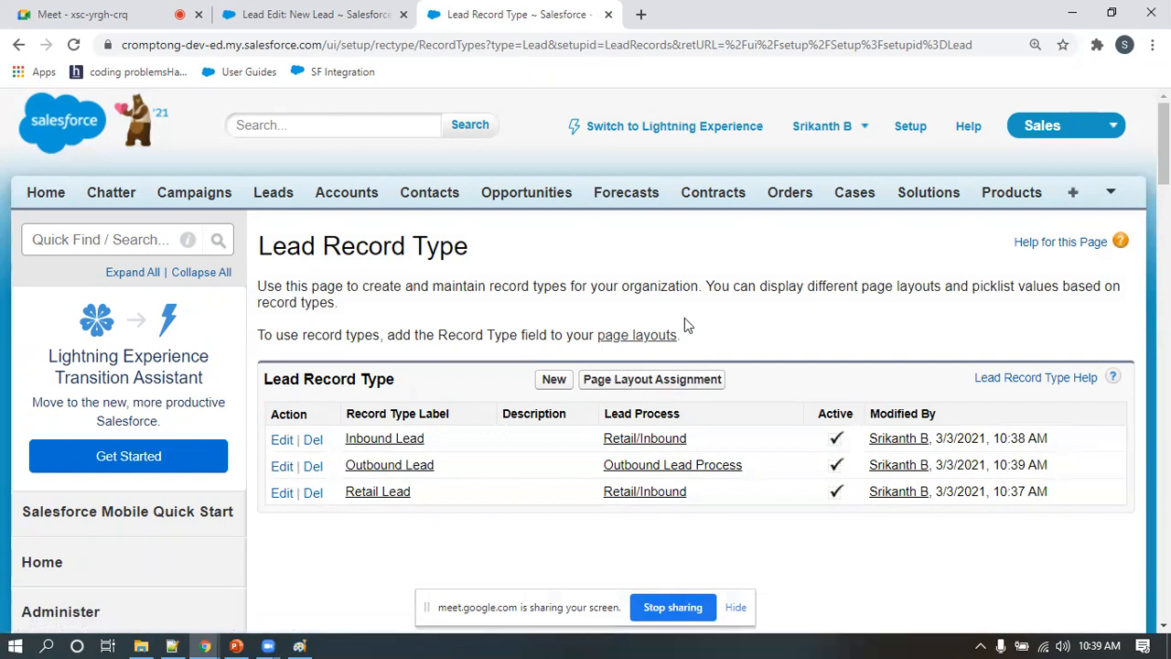
{"action": "left_click", "coordinate": [389, 11]}
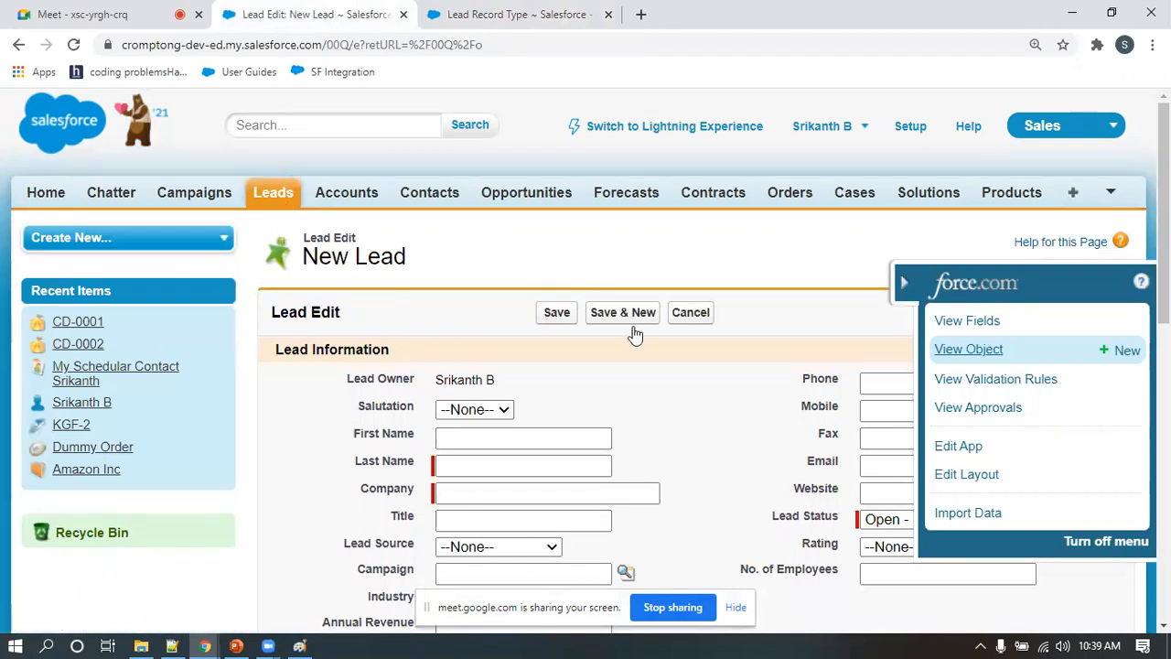
{"action": "left_click", "coordinate": [904, 286]}
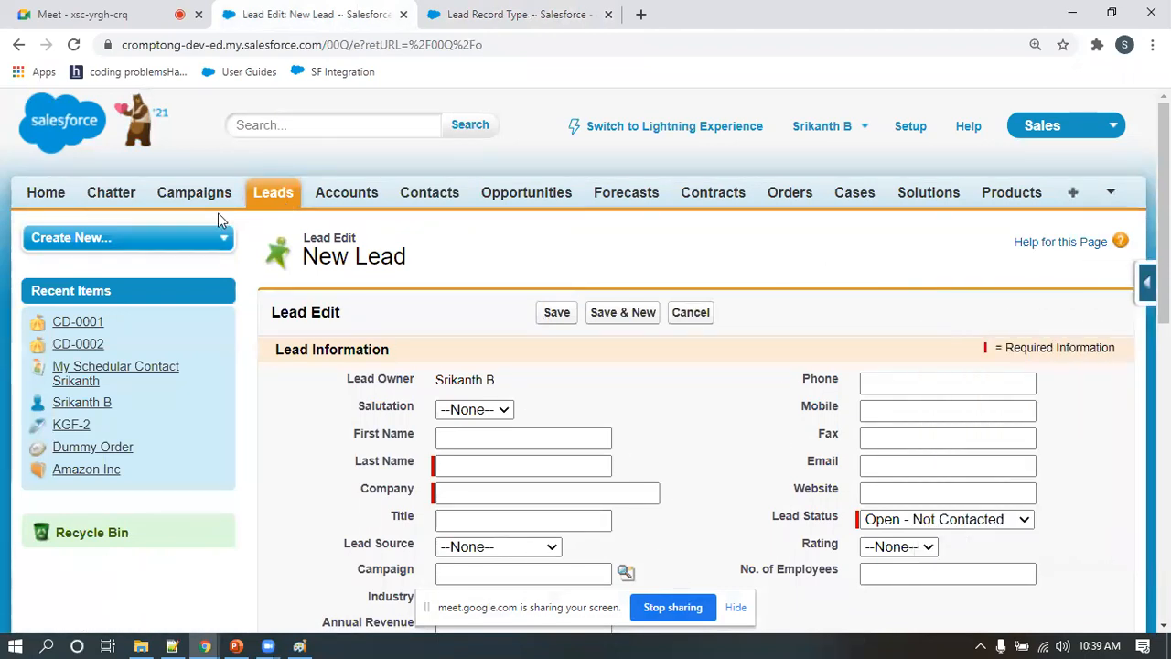
Start a new lead with the Retail Lead record type and examine its form, including the Retail Section fields
{"action": "left_click", "coordinate": [268, 199]}
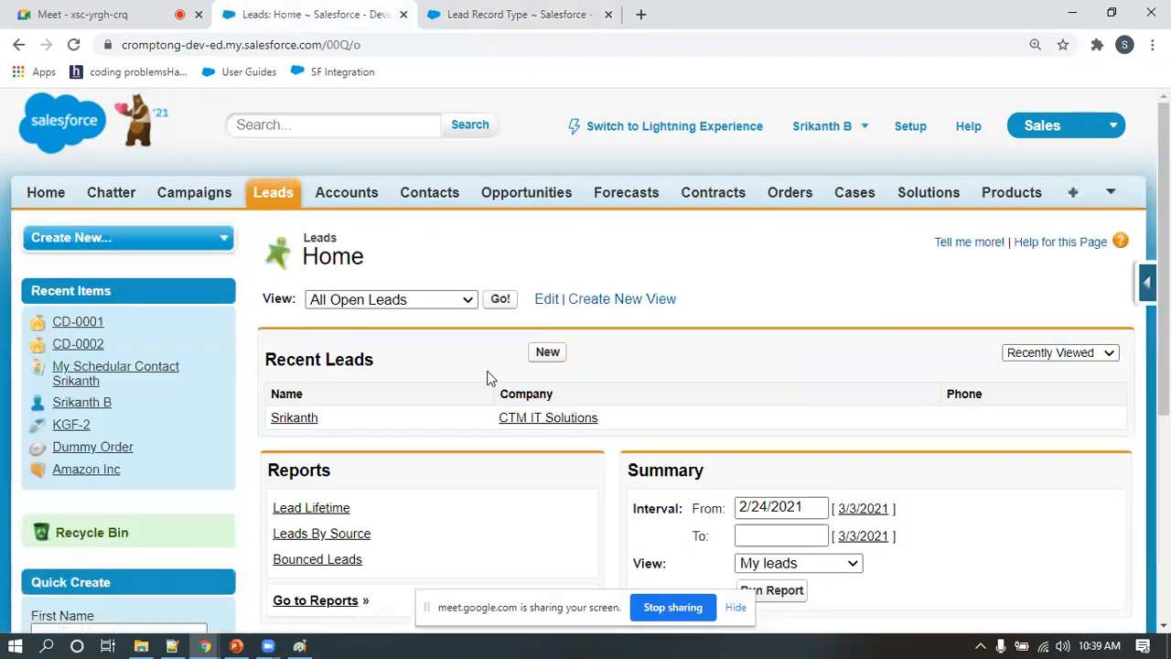
{"action": "left_click", "coordinate": [547, 353]}
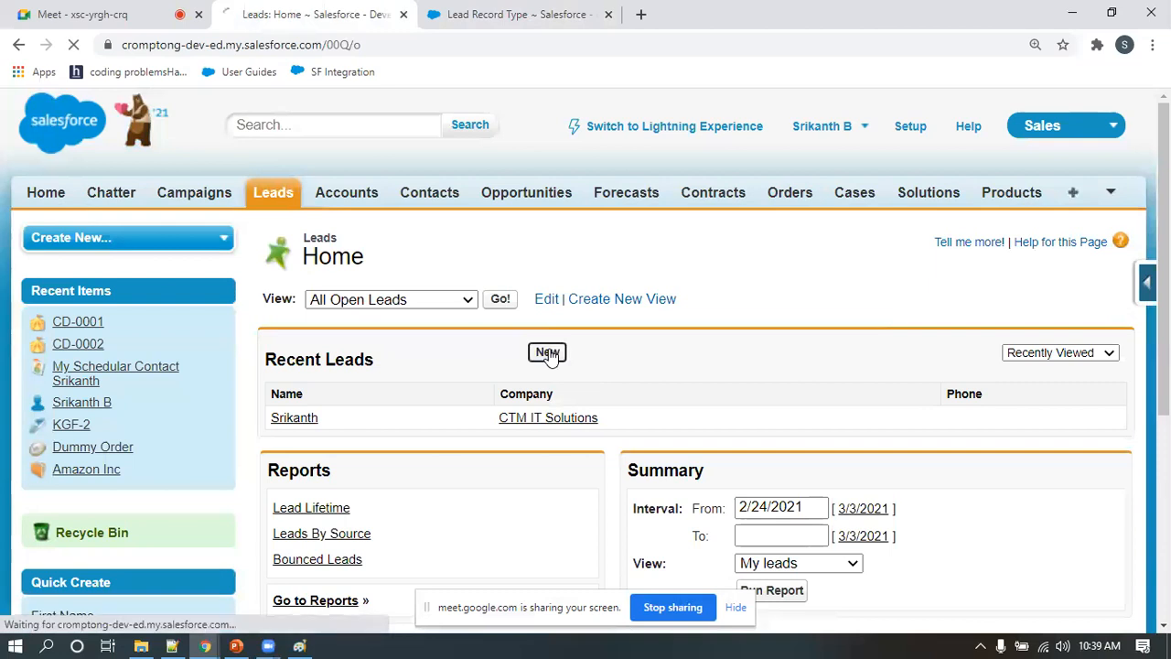
{"action": "scroll", "coordinate": [495, 338], "scroll_direction": "down", "scroll_amount": 1}
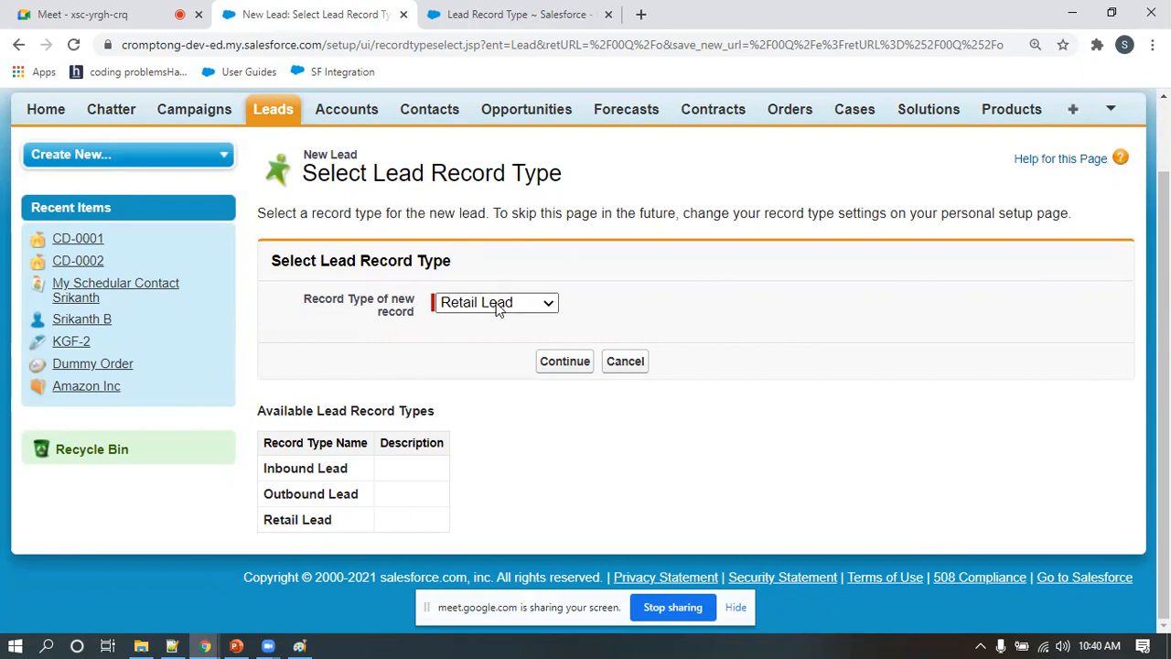
{"action": "left_click", "coordinate": [562, 363]}
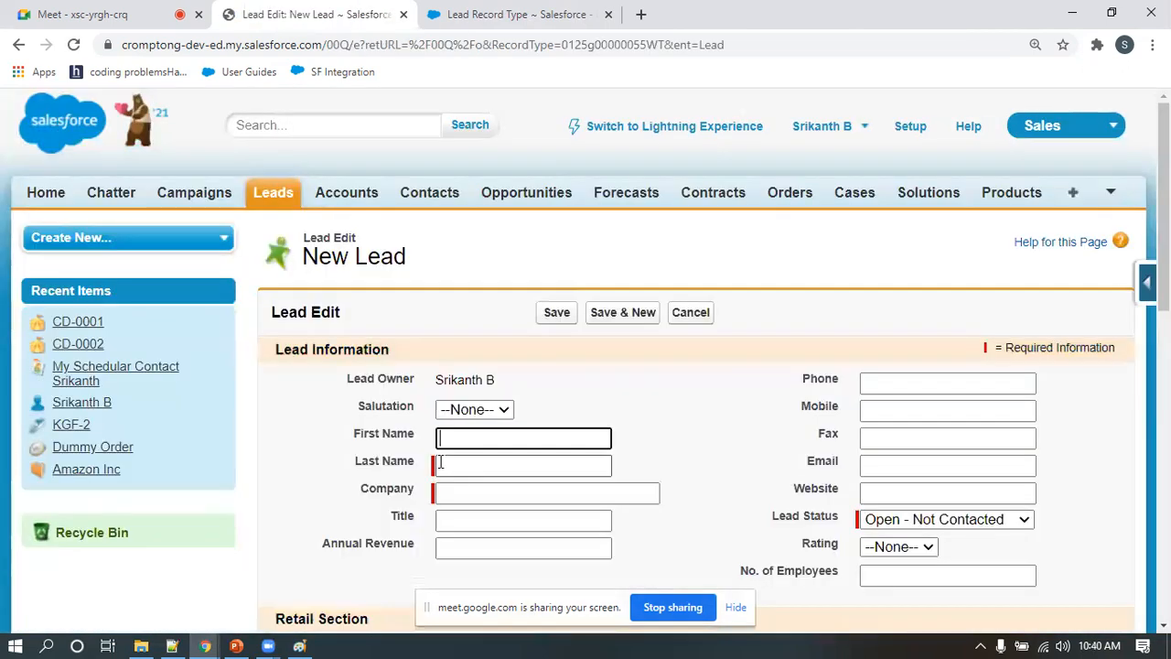
{"action": "scroll", "coordinate": [440, 462], "scroll_direction": "down", "scroll_amount": 2}
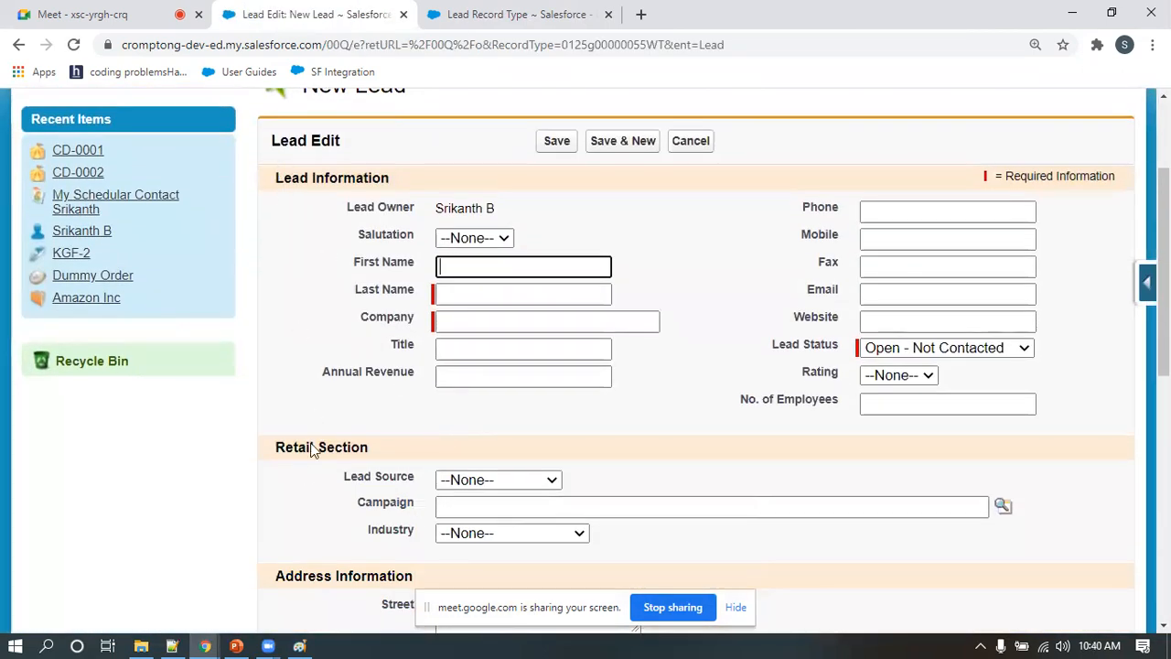
{"action": "left_click_drag", "start_coordinate": [276, 443], "coordinate": [381, 448]}
{"action": "scroll", "coordinate": [380, 448], "scroll_direction": "down", "scroll_amount": 2}
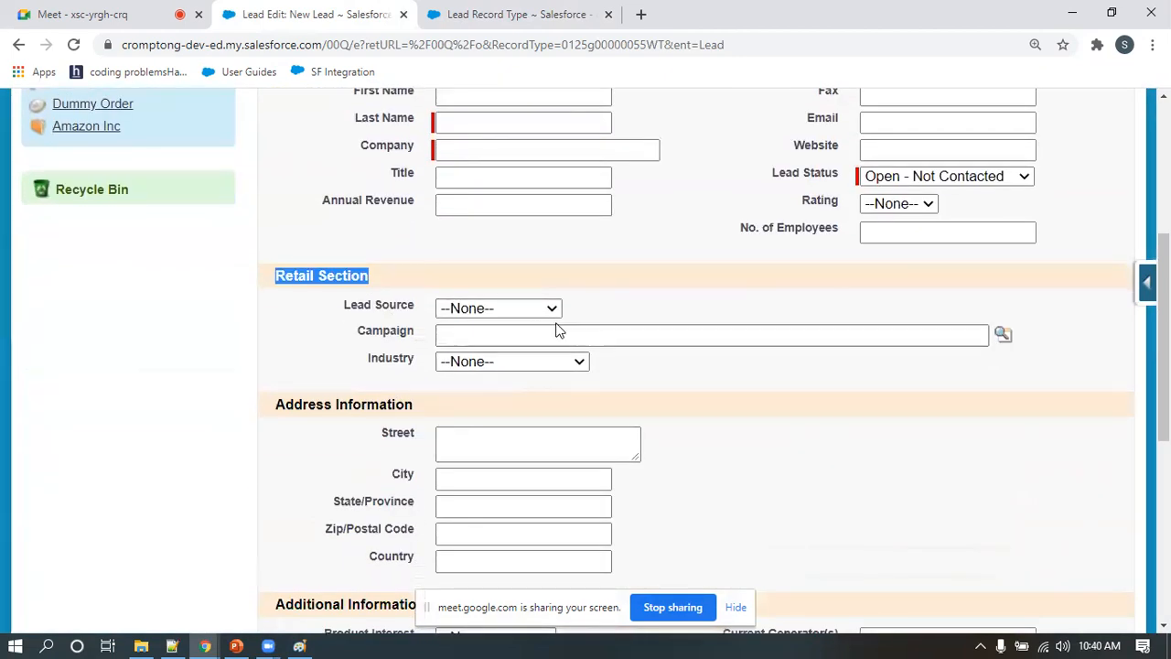
{"action": "scroll", "coordinate": [366, 335], "scroll_direction": "up", "scroll_amount": 2}
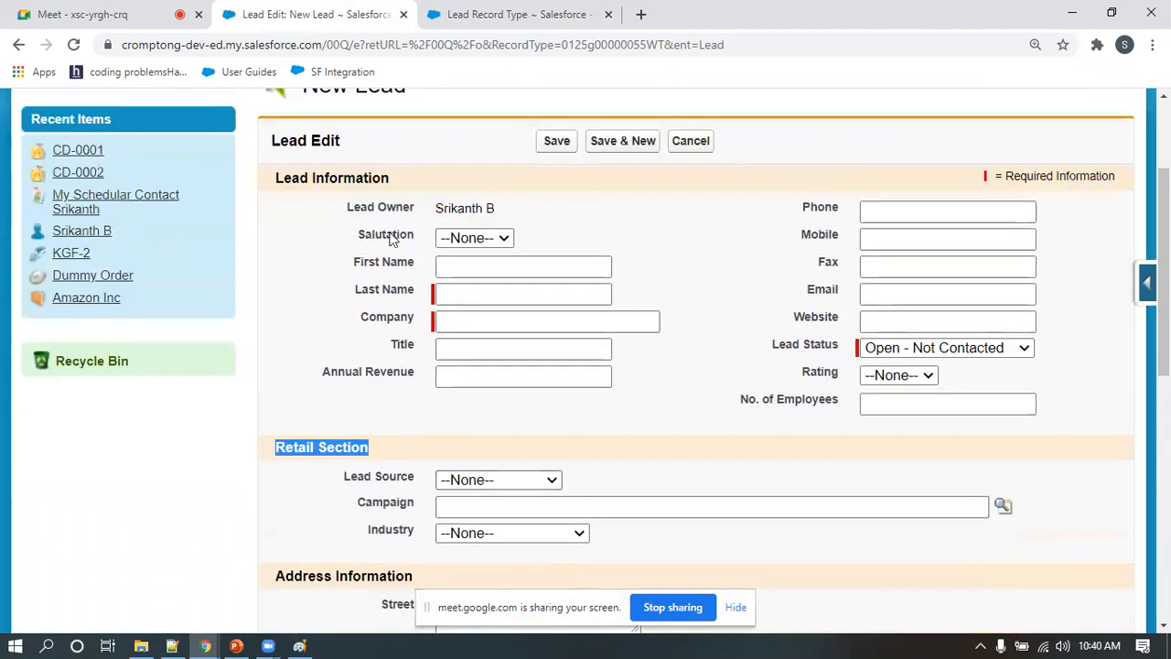
{"action": "scroll", "coordinate": [399, 346], "scroll_direction": "up", "scroll_amount": 2}
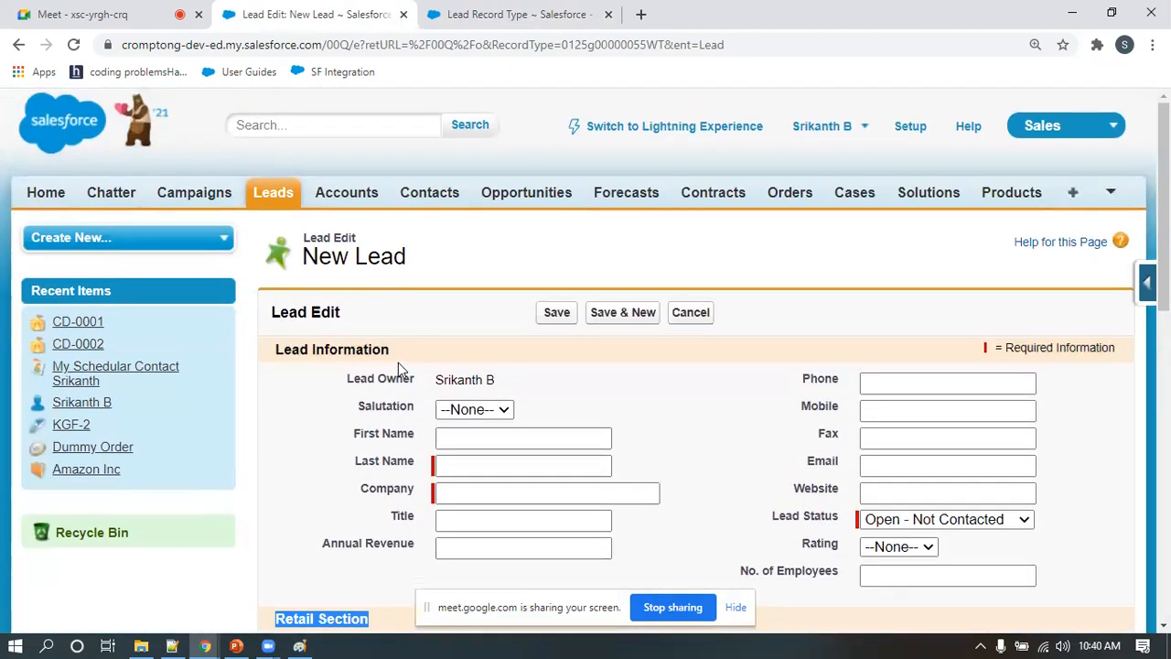
Start another new lead with the Inbound Lead record type and examine the sections and fields of its form
{"action": "left_click", "coordinate": [268, 203]}
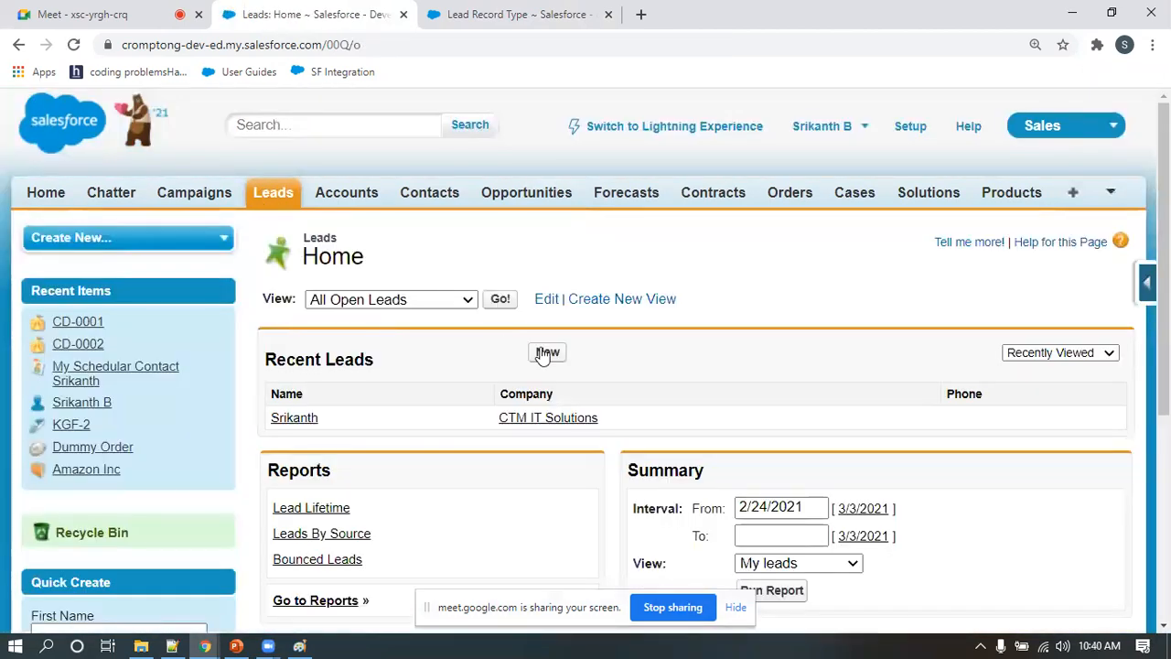
{"action": "left_click", "coordinate": [546, 353]}
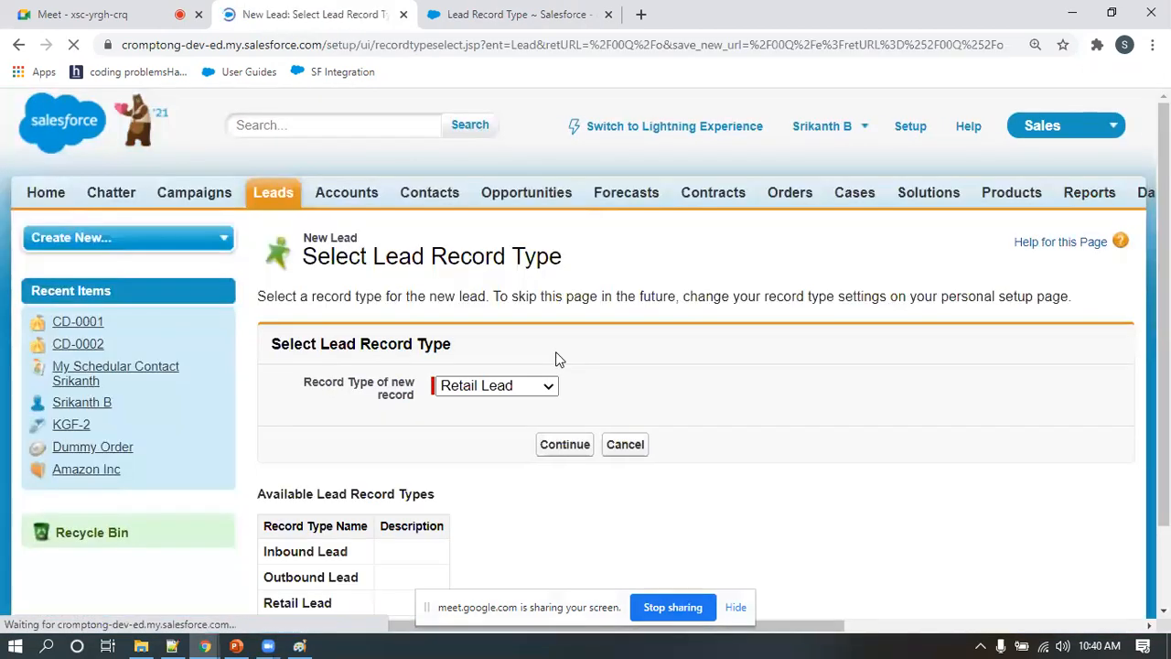
{"action": "scroll", "coordinate": [549, 362], "scroll_direction": "down", "scroll_amount": 1}
{"action": "left_click", "coordinate": [492, 302]}
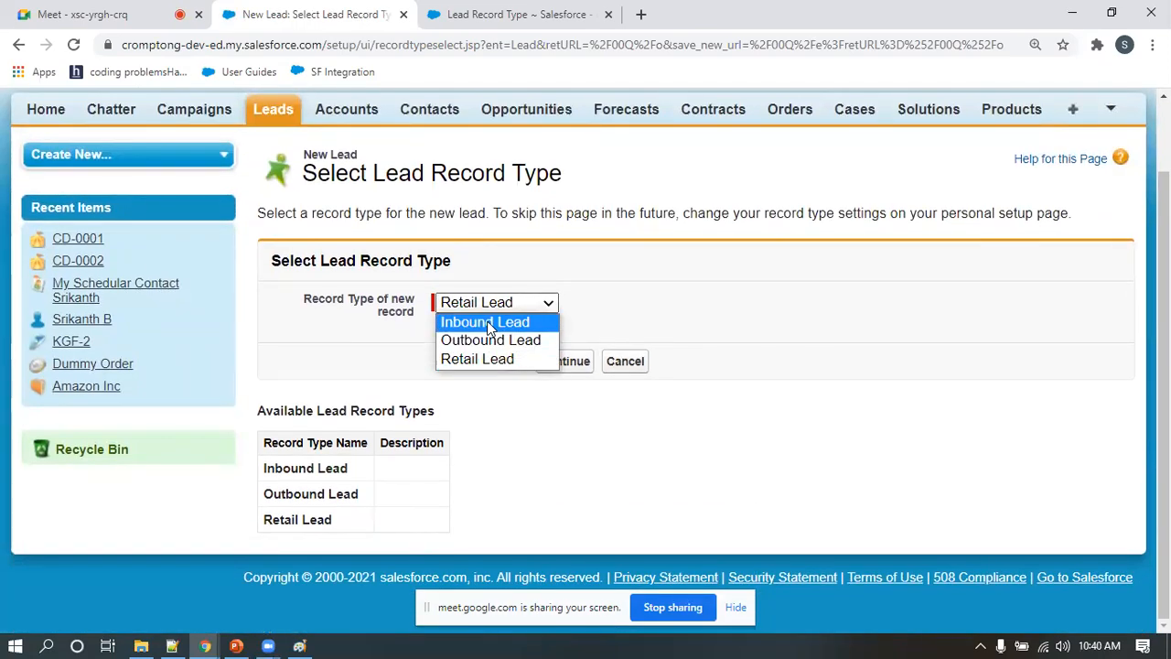
{"action": "left_click", "coordinate": [490, 328]}
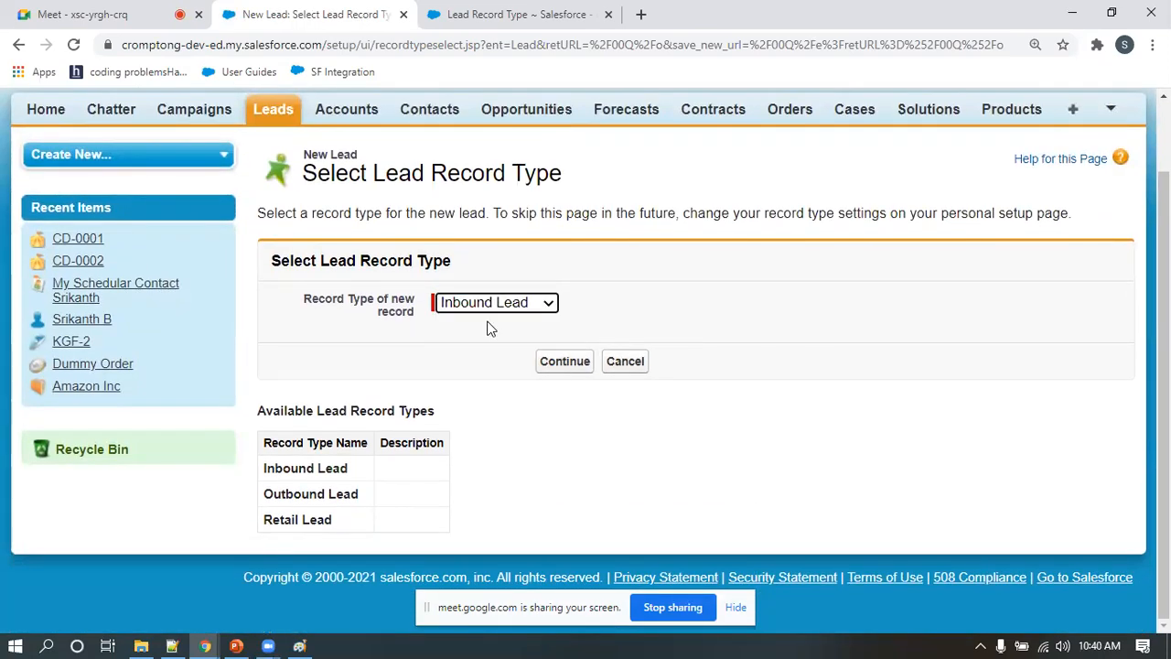
{"action": "left_click", "coordinate": [562, 364]}
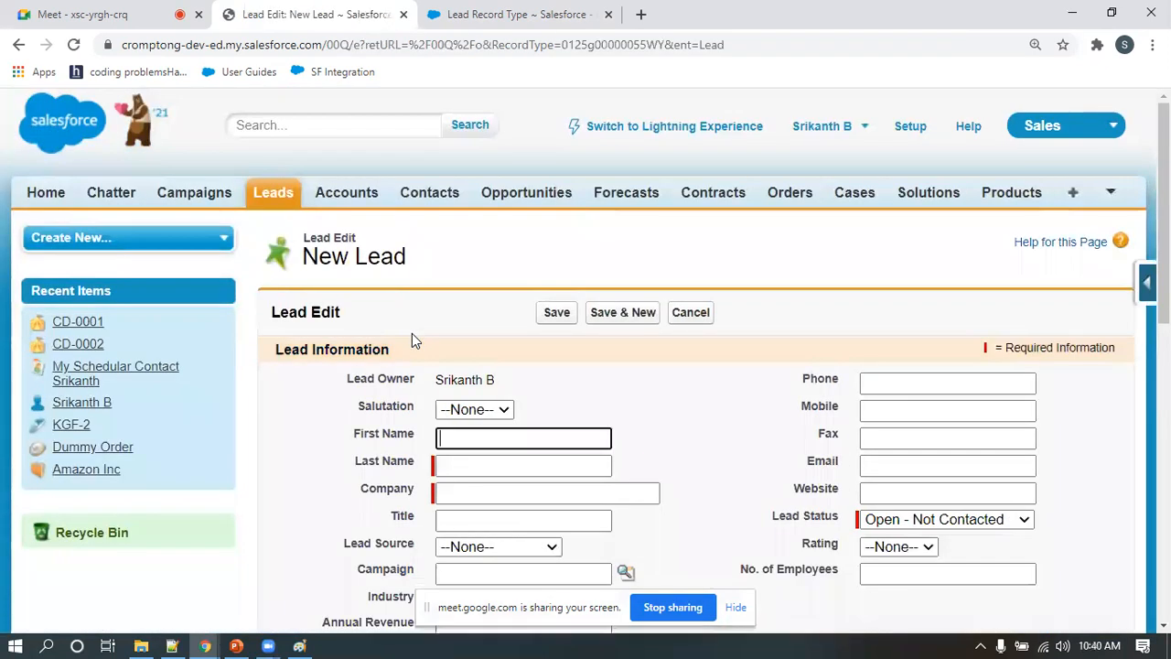
{"action": "scroll", "coordinate": [412, 335], "scroll_direction": "down", "scroll_amount": 1}
{"action": "scroll", "coordinate": [414, 346], "scroll_direction": "down", "scroll_amount": 5}
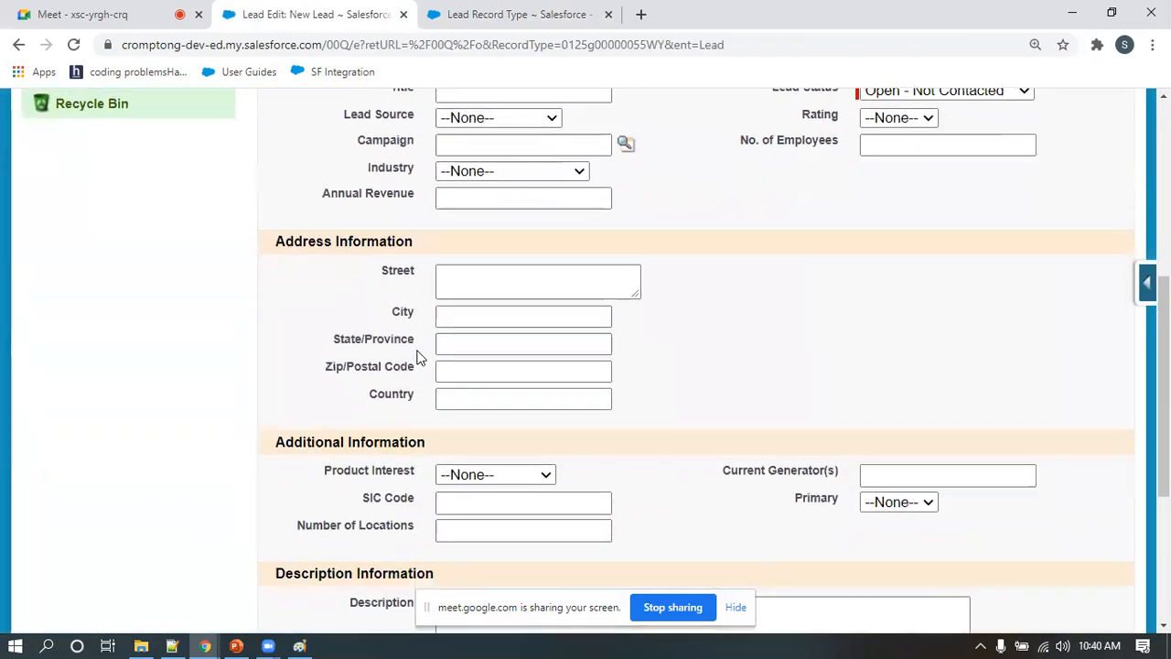
{"action": "scroll", "coordinate": [418, 361], "scroll_direction": "up", "scroll_amount": 5}
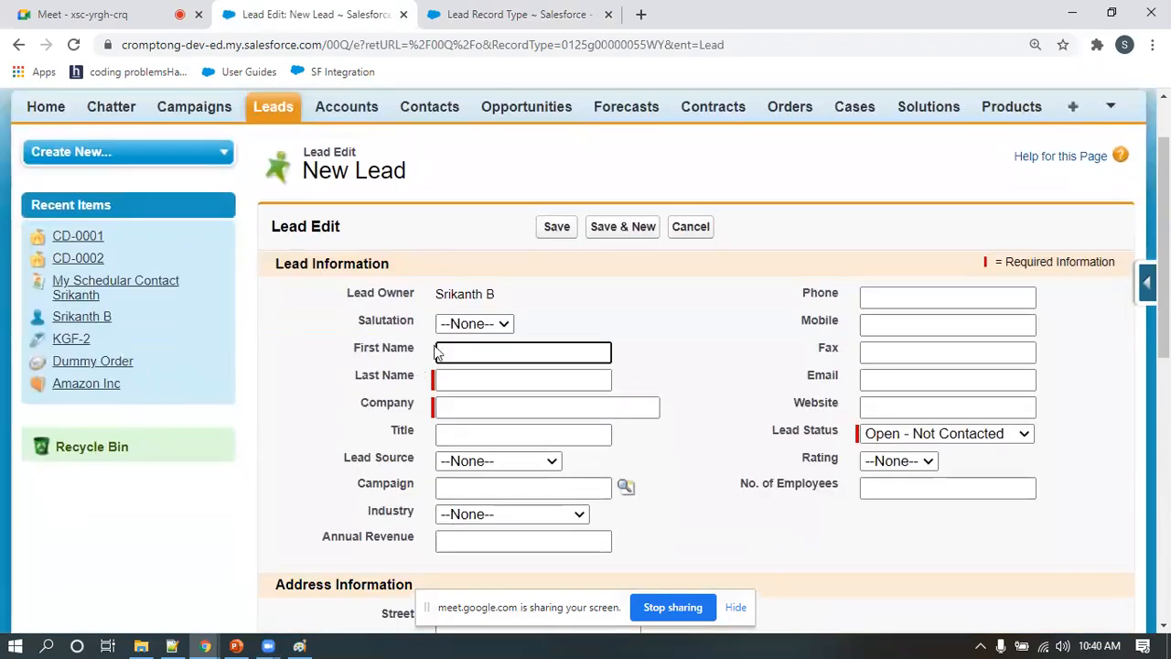
{"action": "scroll", "coordinate": [466, 361], "scroll_direction": "down", "scroll_amount": 1}
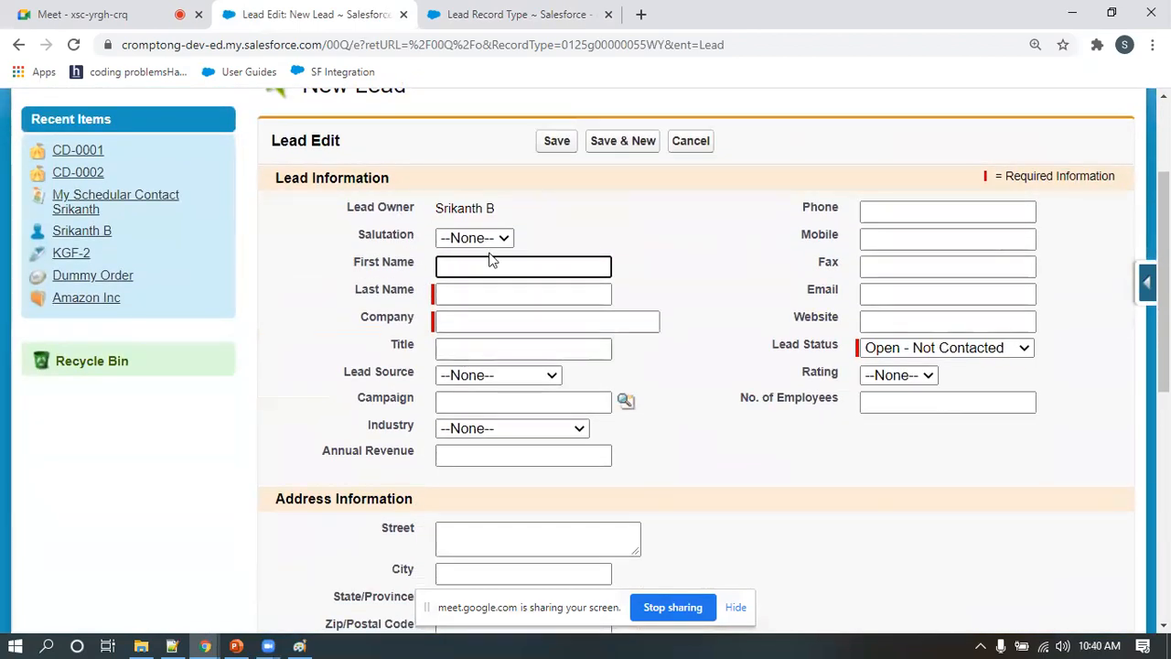
{"action": "scroll", "coordinate": [488, 293], "scroll_direction": "down", "scroll_amount": 3}
{"action": "scroll", "coordinate": [486, 325], "scroll_direction": "down", "scroll_amount": 3}
{"action": "scroll", "coordinate": [484, 330], "scroll_direction": "up", "scroll_amount": 8}
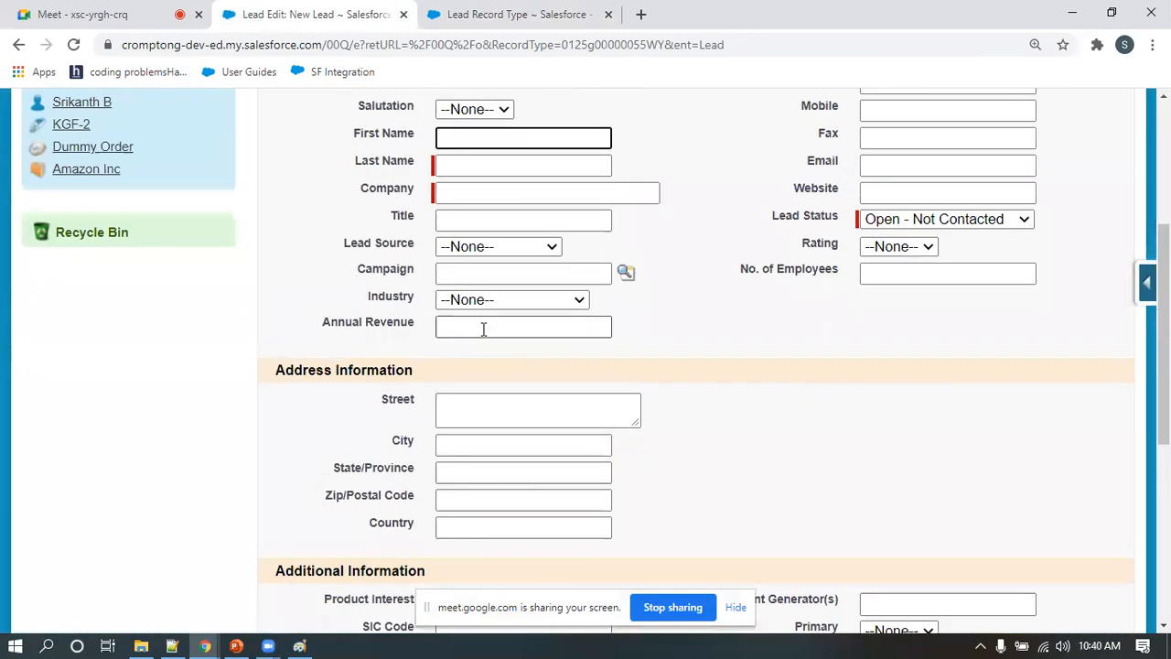
Start a new lead with the Outbound Lead record type and check which fields its form offers
{"action": "left_click", "coordinate": [272, 198]}
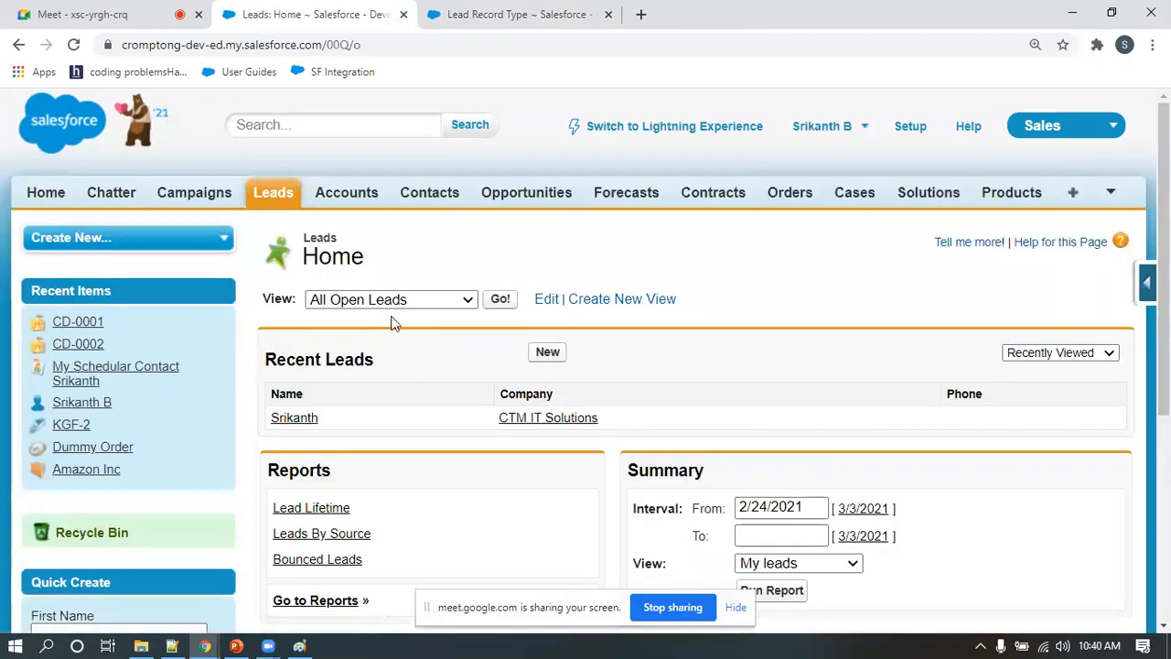
{"action": "left_click", "coordinate": [548, 353]}
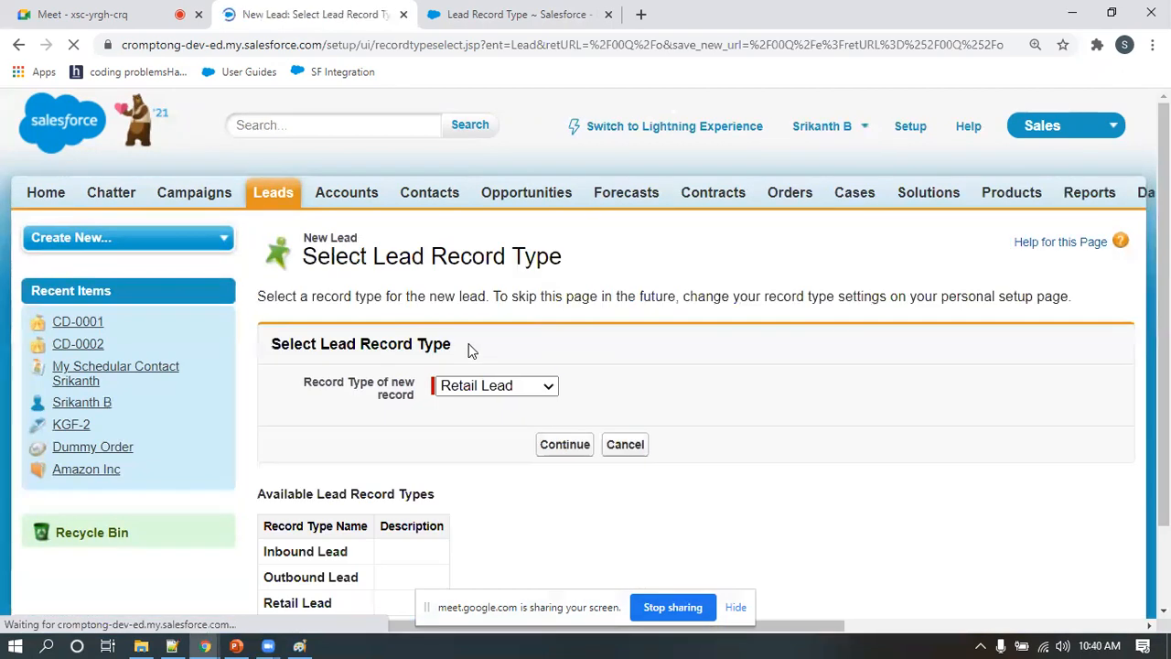
{"action": "left_click", "coordinate": [465, 389]}
{"action": "left_click", "coordinate": [467, 421]}
{"action": "left_click", "coordinate": [566, 446]}
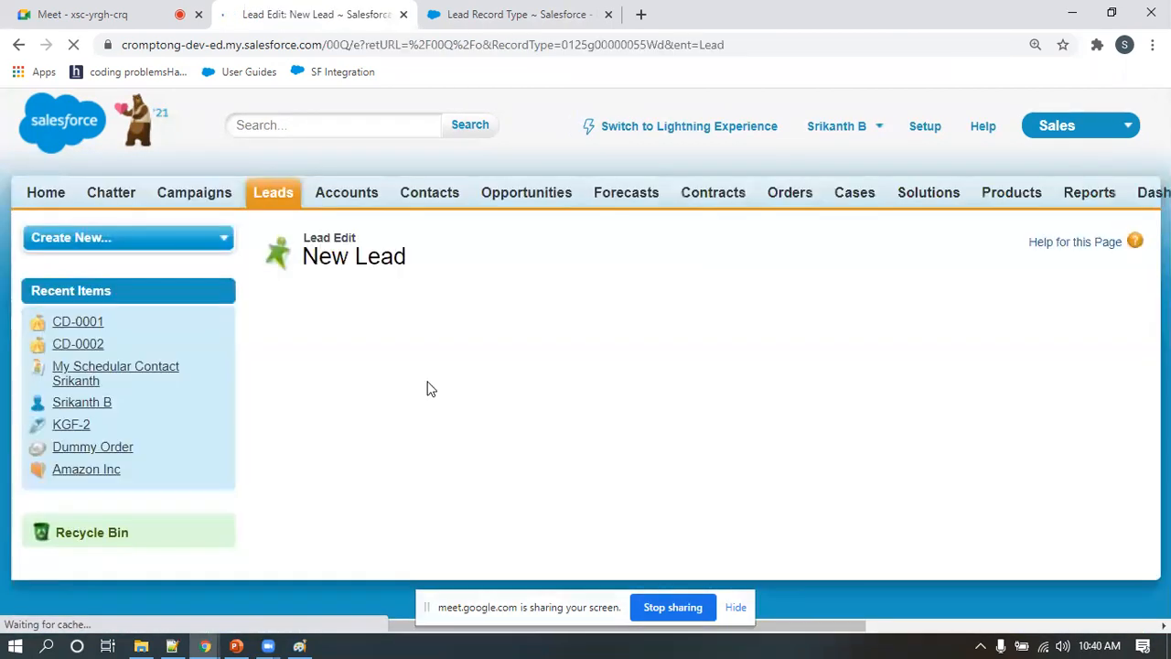
{"action": "scroll", "coordinate": [403, 357], "scroll_direction": "down", "scroll_amount": 2}
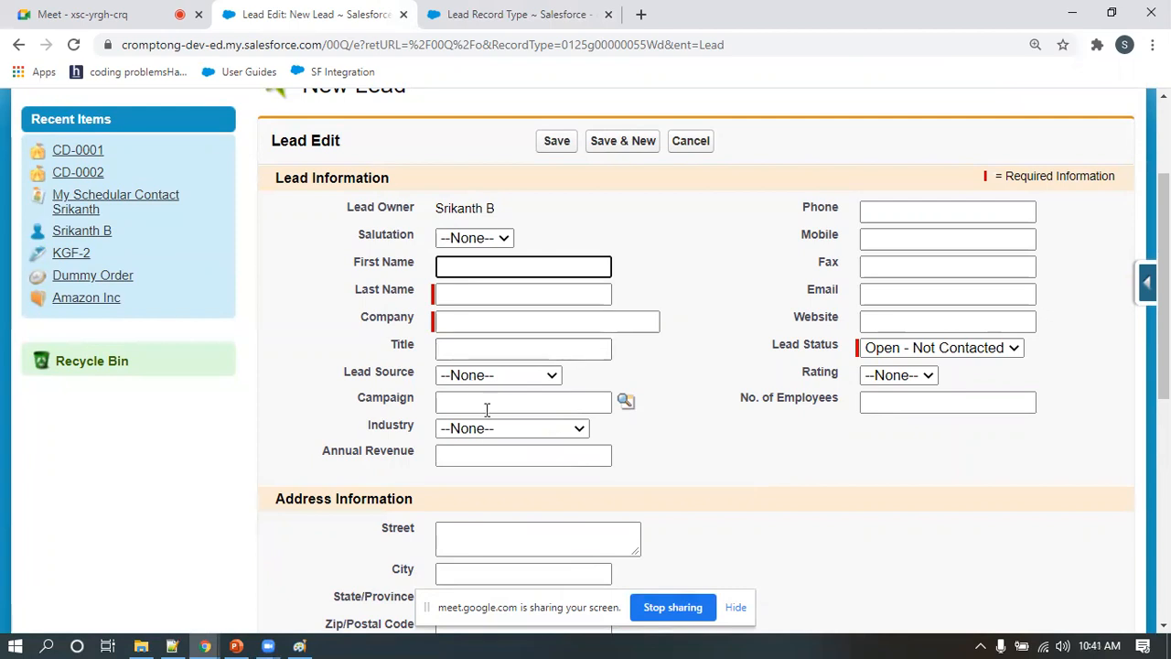
{"action": "scroll", "coordinate": [486, 410], "scroll_direction": "up", "scroll_amount": 2}
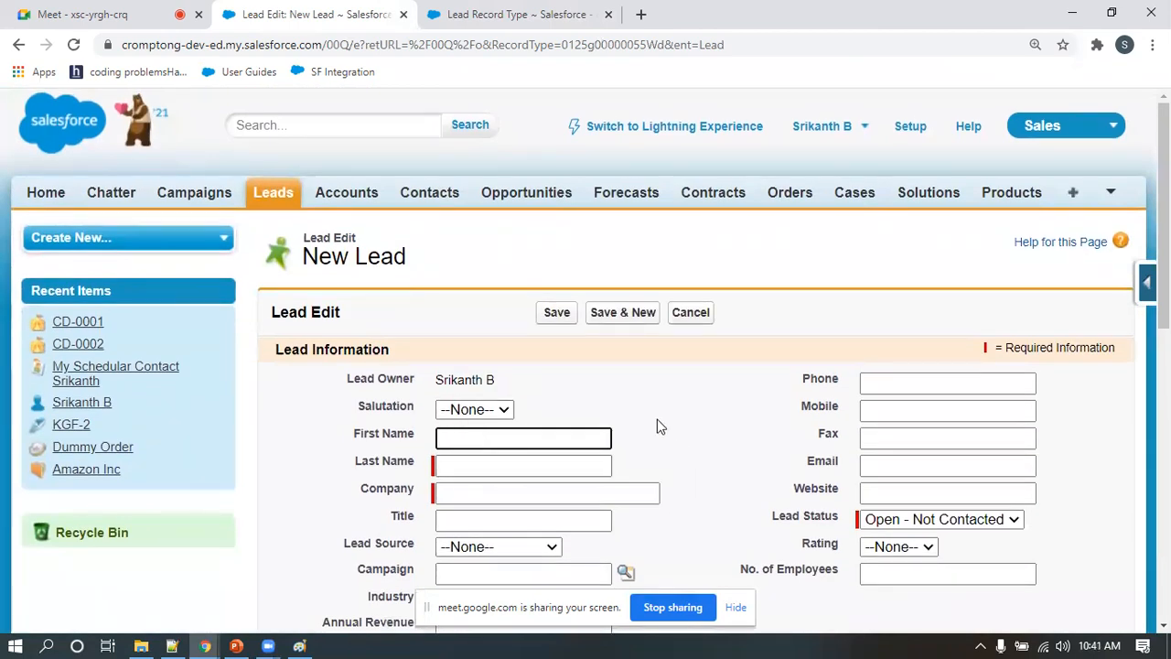
Return to the lead record types in Setup and open their page layout assignments for all profiles
{"action": "left_click", "coordinate": [535, 15]}
{"action": "scroll", "coordinate": [135, 402], "scroll_direction": "down", "scroll_amount": 15}
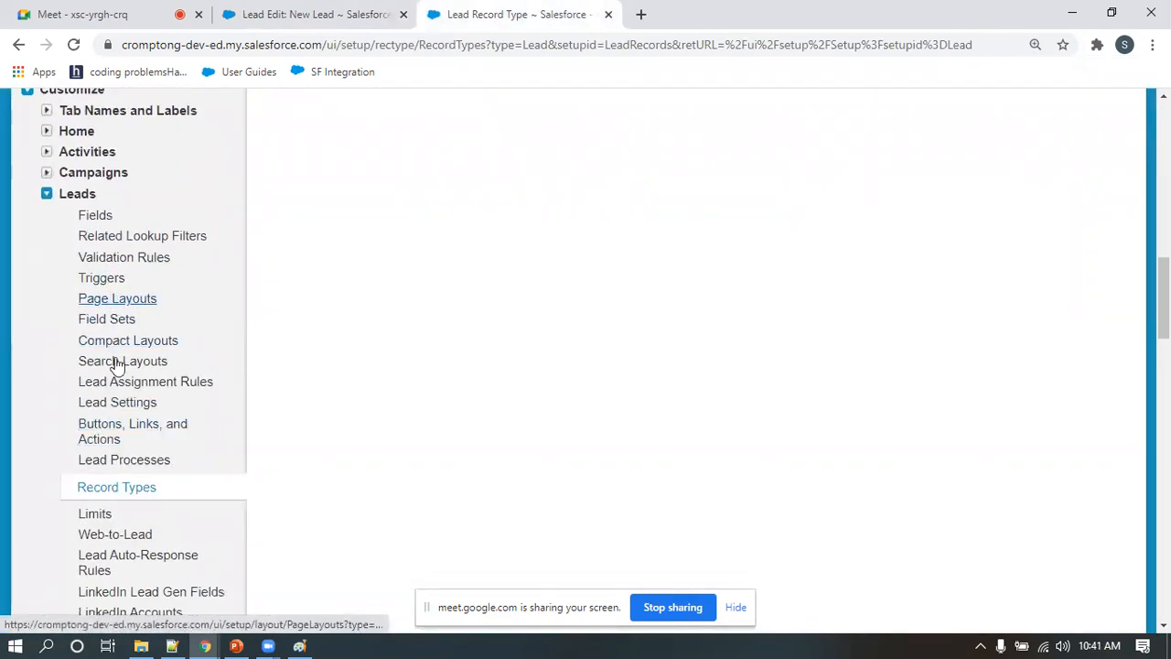
{"action": "left_click", "coordinate": [108, 491]}
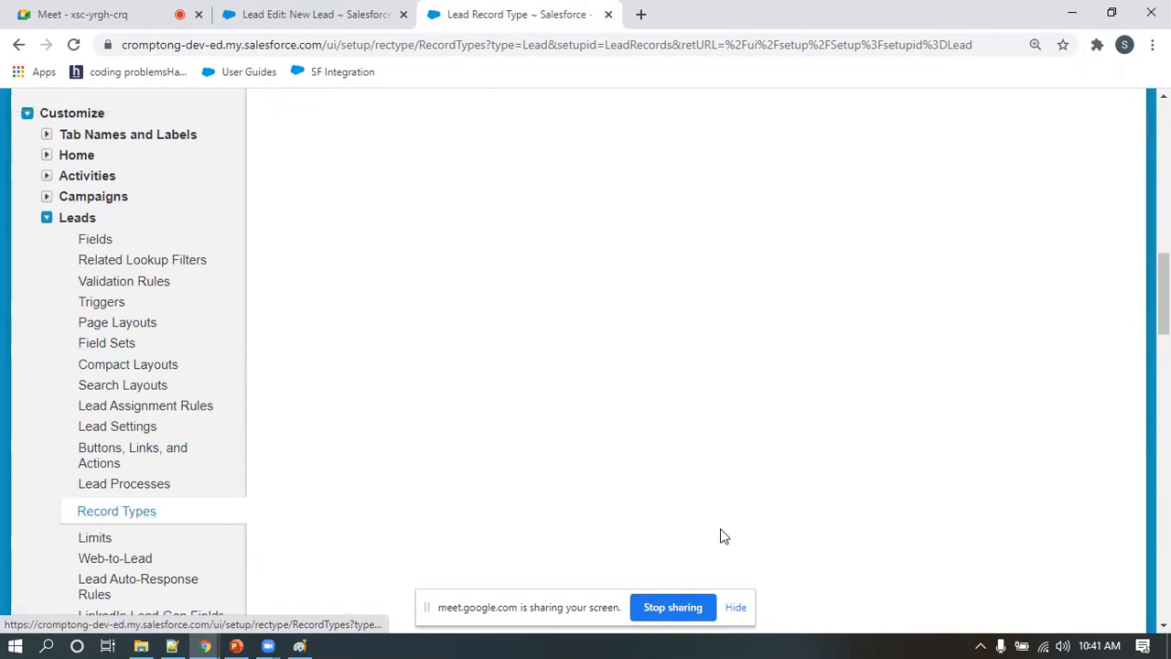
{"action": "scroll", "coordinate": [732, 495], "scroll_direction": "up", "scroll_amount": 15}
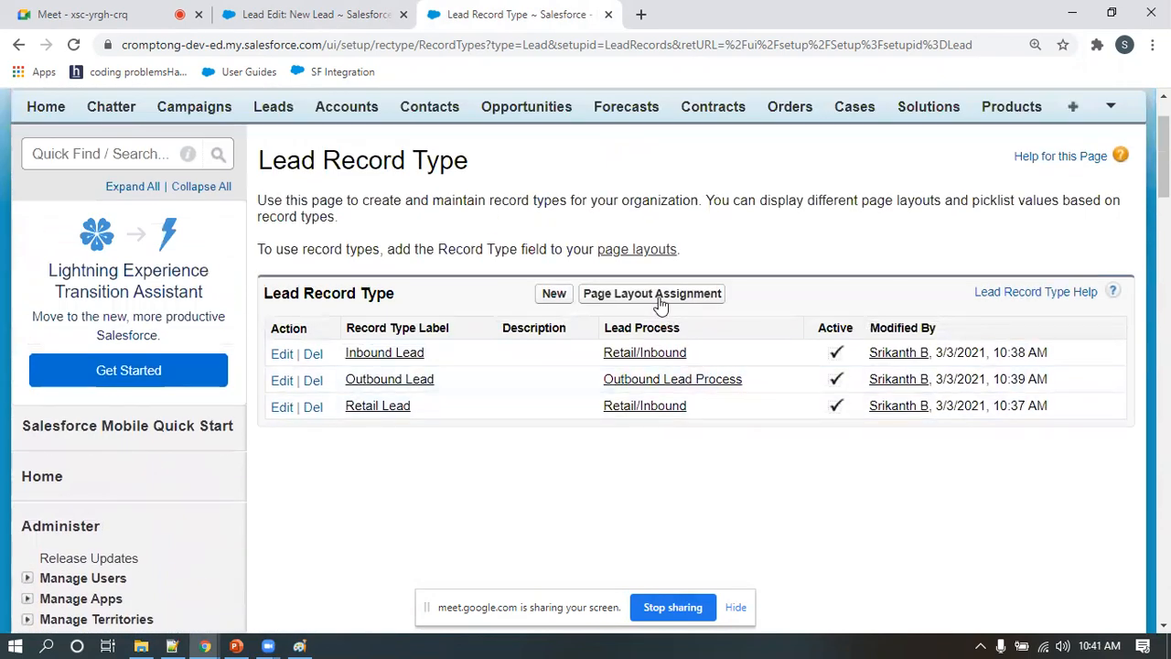
{"action": "left_click", "coordinate": [659, 295]}
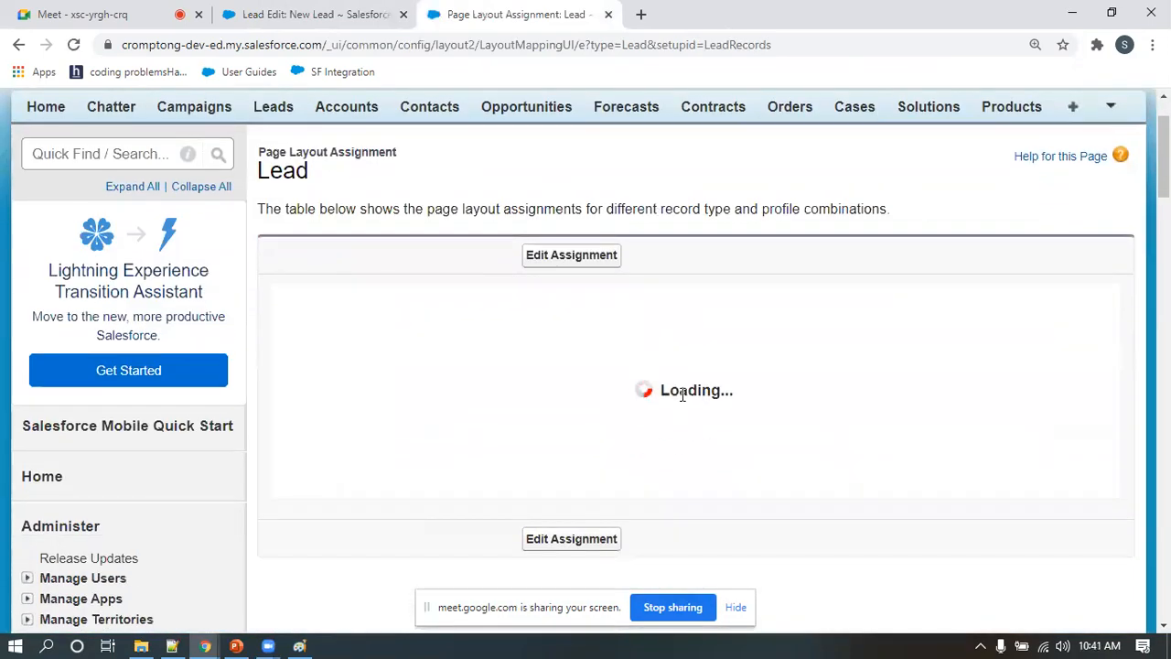
{"action": "scroll", "coordinate": [451, 399], "scroll_direction": "down", "scroll_amount": 1}
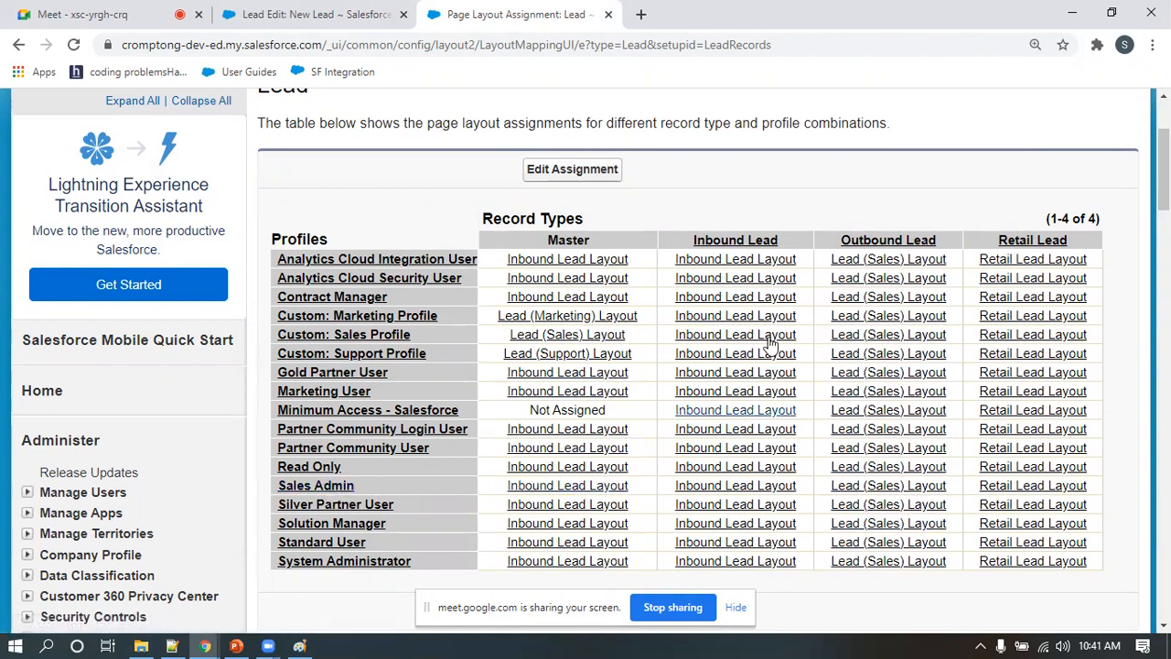
Assign the Outbound Lead Layout to the Outbound Lead record type for the System Administrator and Sales Admin profiles, and save the assignment
{"action": "left_click", "coordinate": [583, 177]}
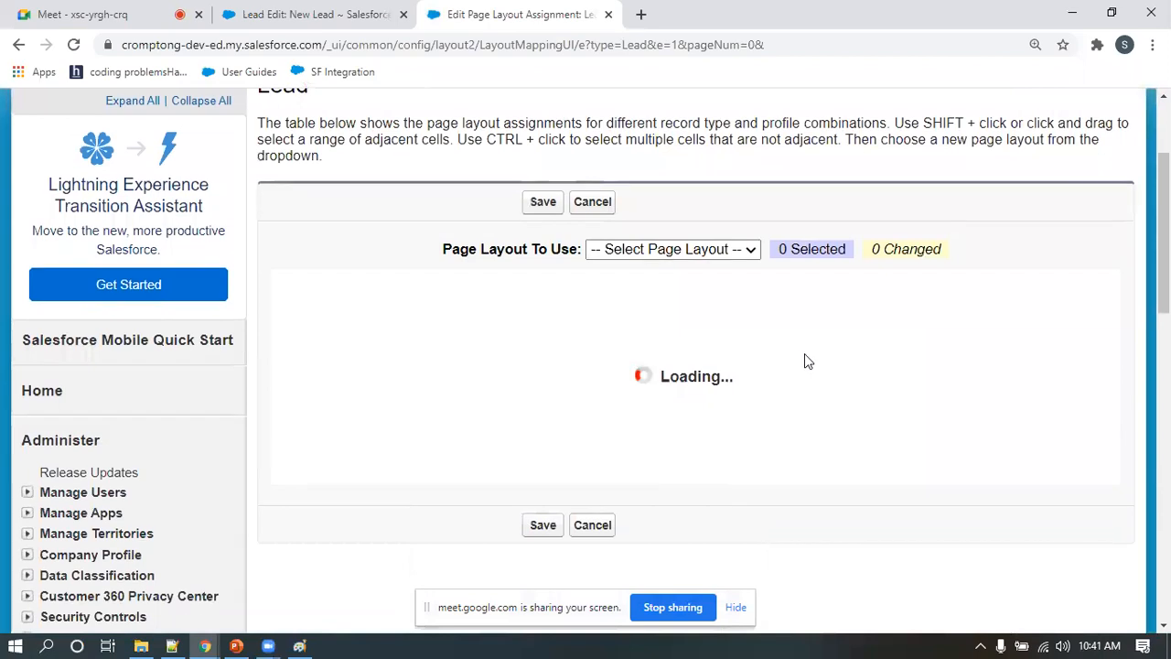
{"action": "scroll", "coordinate": [805, 361], "scroll_direction": "down", "scroll_amount": 2}
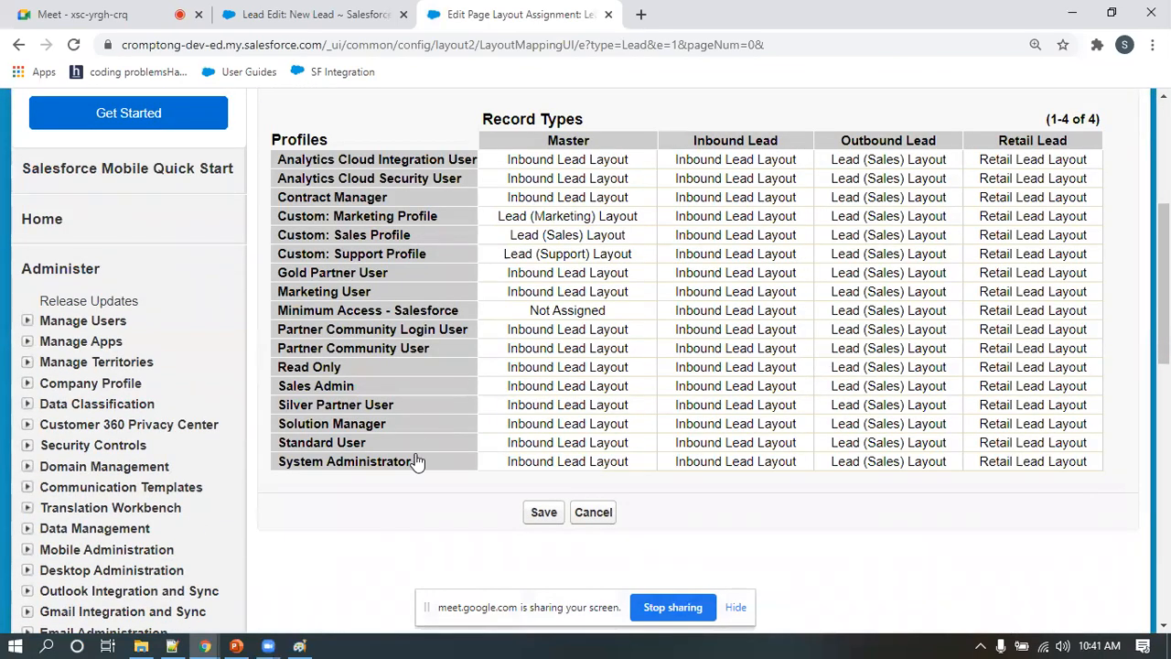
{"action": "left_click", "coordinate": [872, 467]}
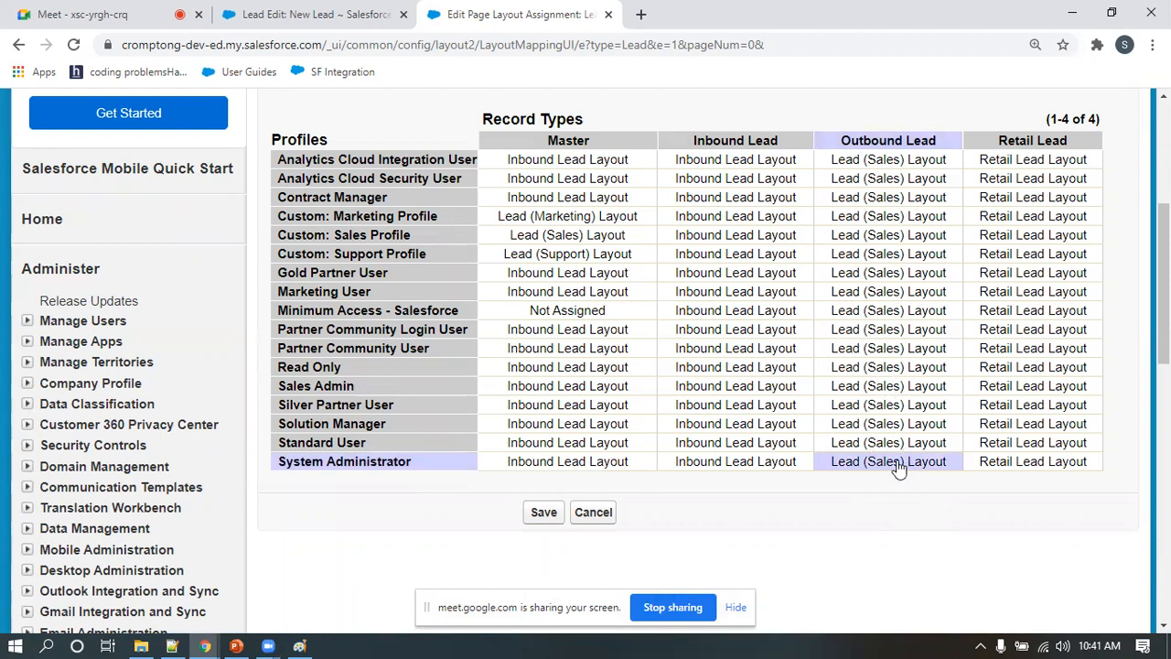
{"action": "left_click", "coordinate": [903, 389], "text": "ctrl"}
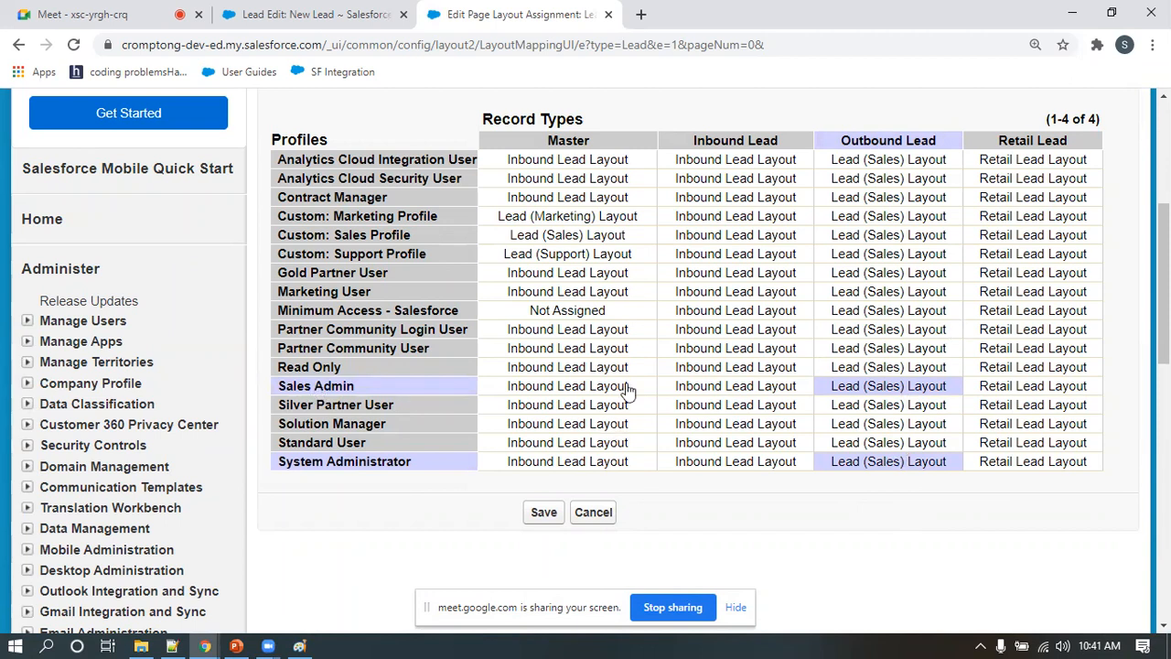
{"action": "scroll", "coordinate": [726, 275], "scroll_direction": "up", "scroll_amount": 2}
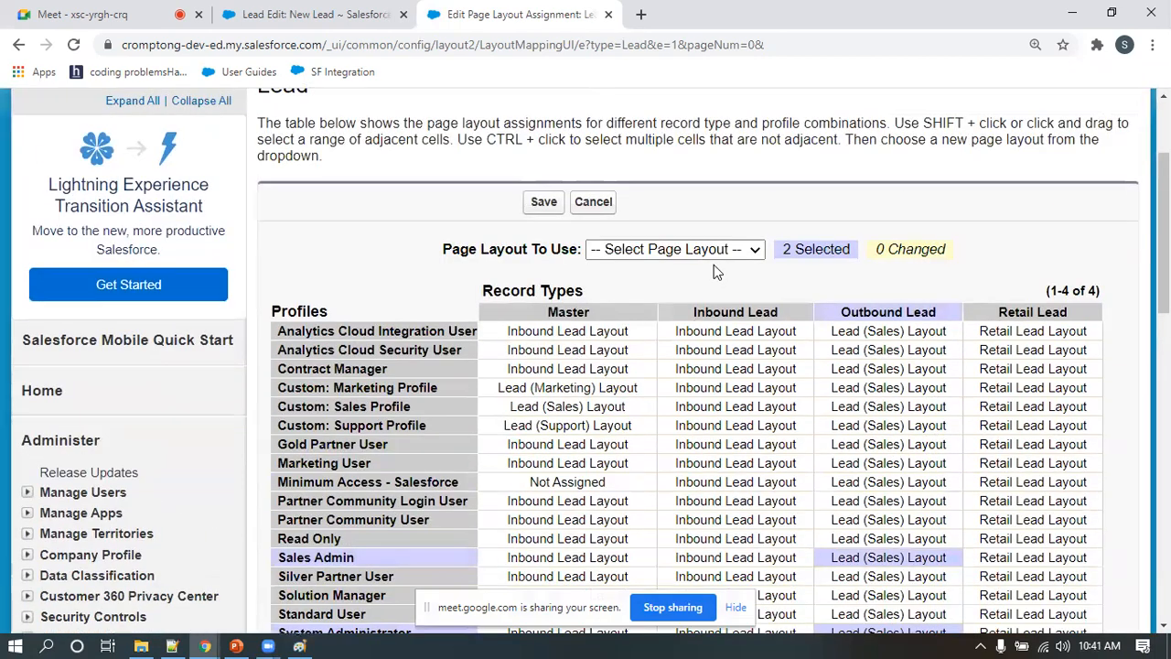
{"action": "left_click", "coordinate": [712, 251]}
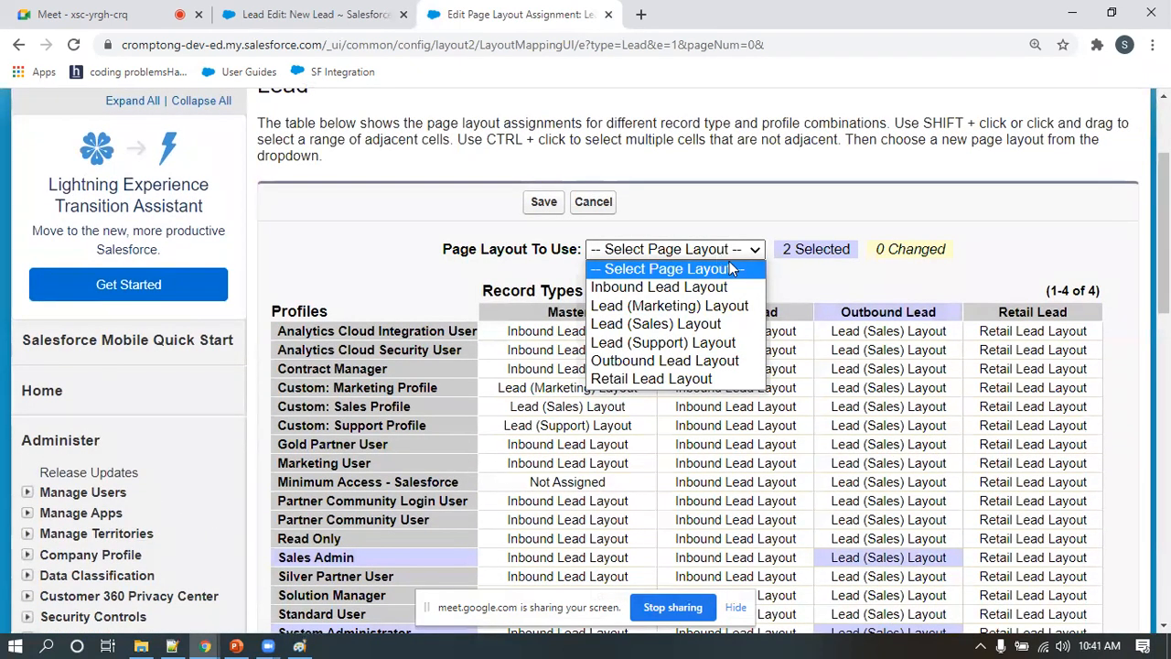
{"action": "left_click", "coordinate": [686, 362]}
{"action": "scroll", "coordinate": [717, 369], "scroll_direction": "down", "scroll_amount": 3}
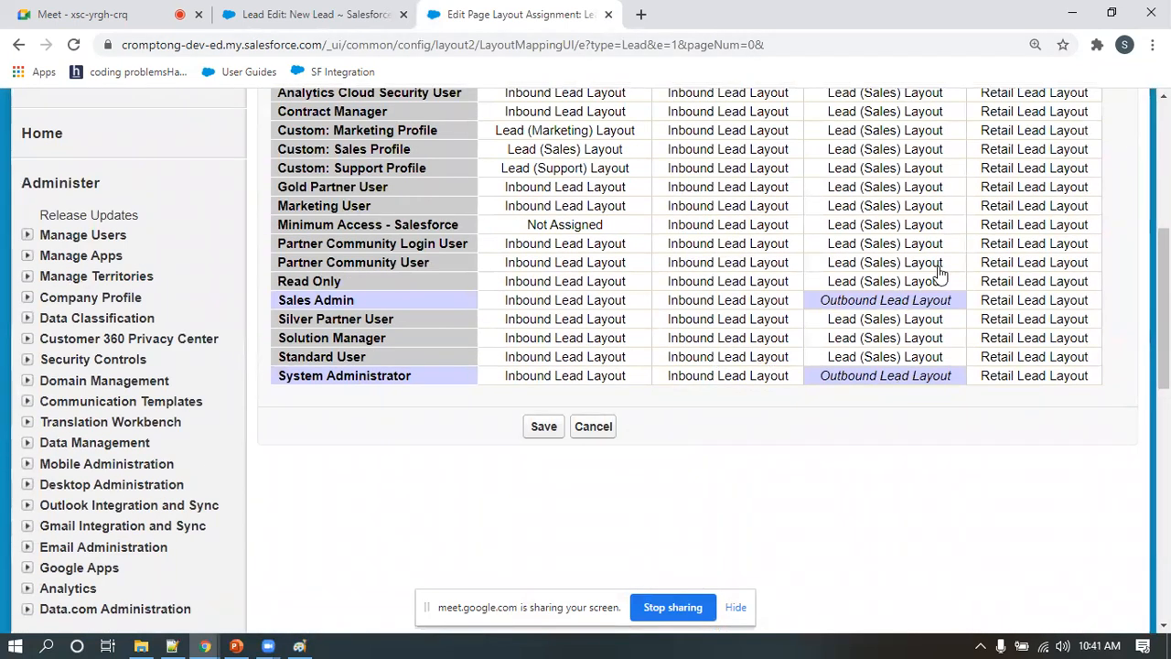
{"action": "scroll", "coordinate": [924, 293], "scroll_direction": "up", "scroll_amount": 2}
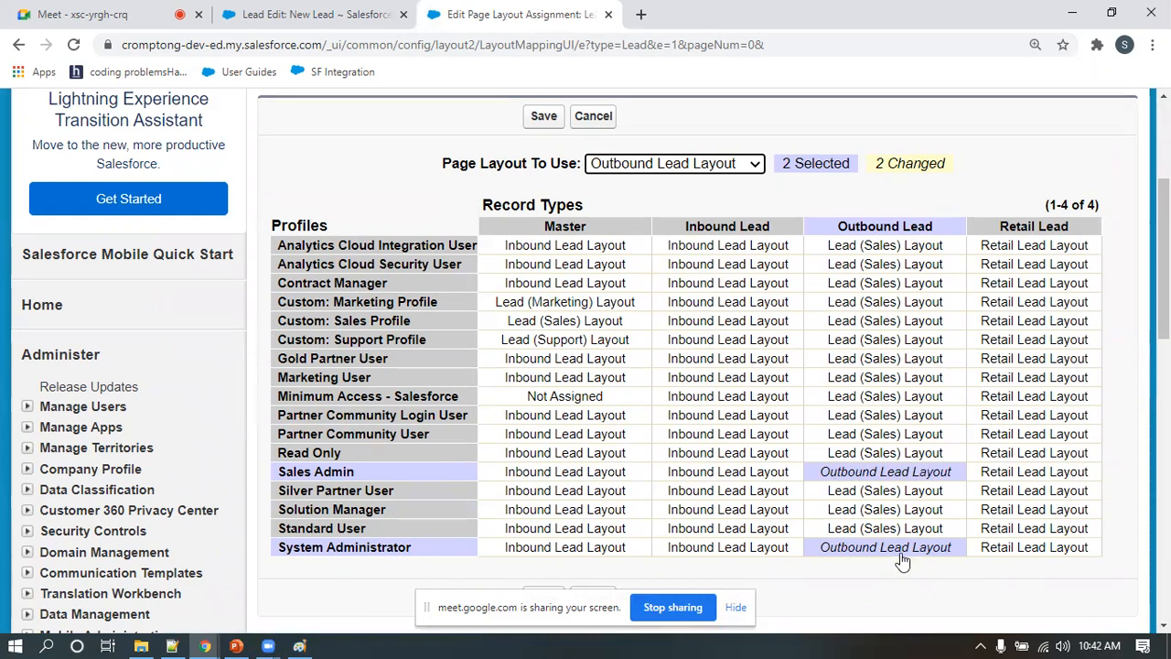
{"action": "scroll", "coordinate": [910, 579], "scroll_direction": "down", "scroll_amount": 1}
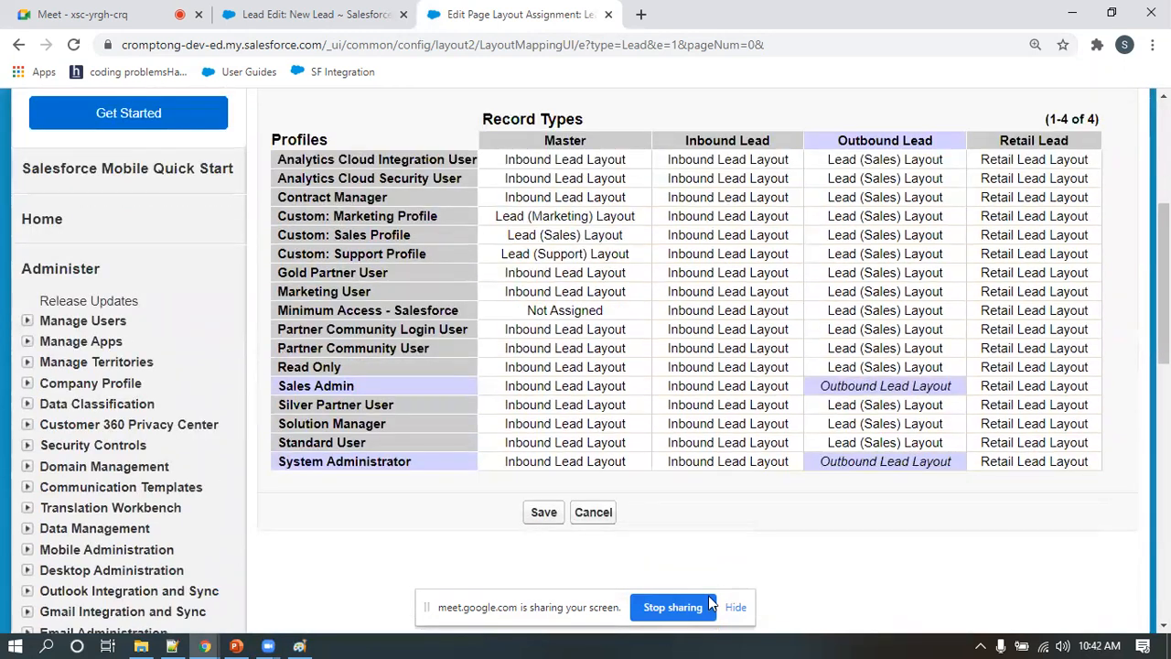
{"action": "left_click", "coordinate": [544, 513]}
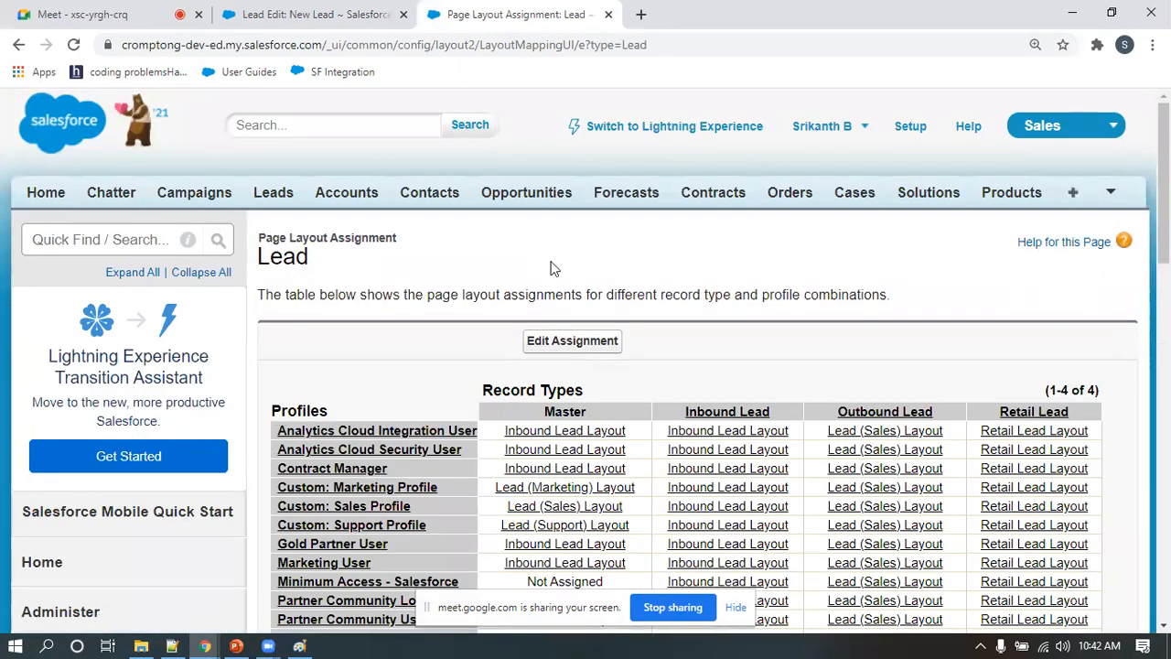
{"action": "scroll", "coordinate": [551, 269], "scroll_direction": "down", "scroll_amount": 4}
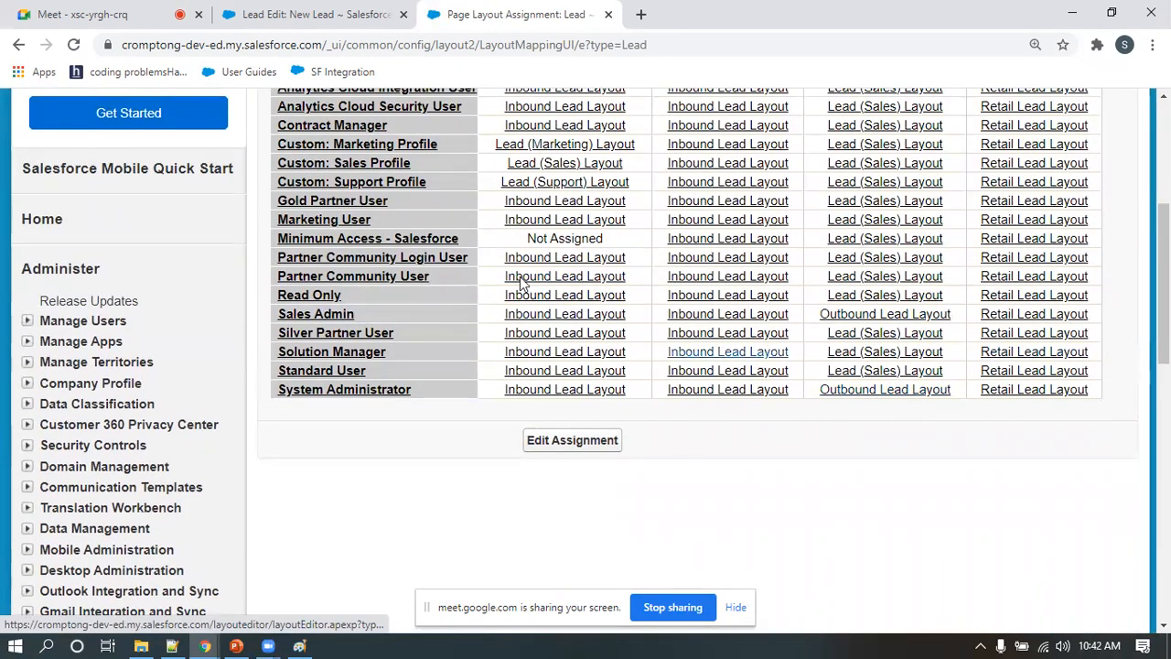
Start a new lead with the Outbound Lead record type and check its form for the Outbound Lead Information section
{"action": "left_click", "coordinate": [298, 14]}
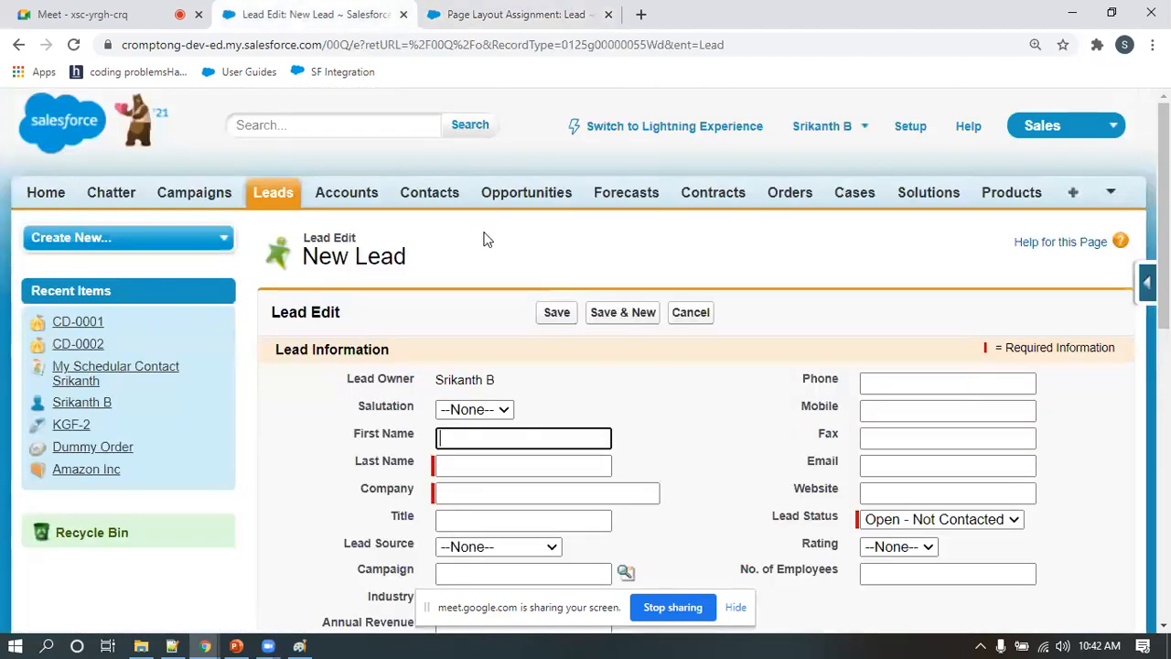
{"action": "left_click", "coordinate": [273, 195]}
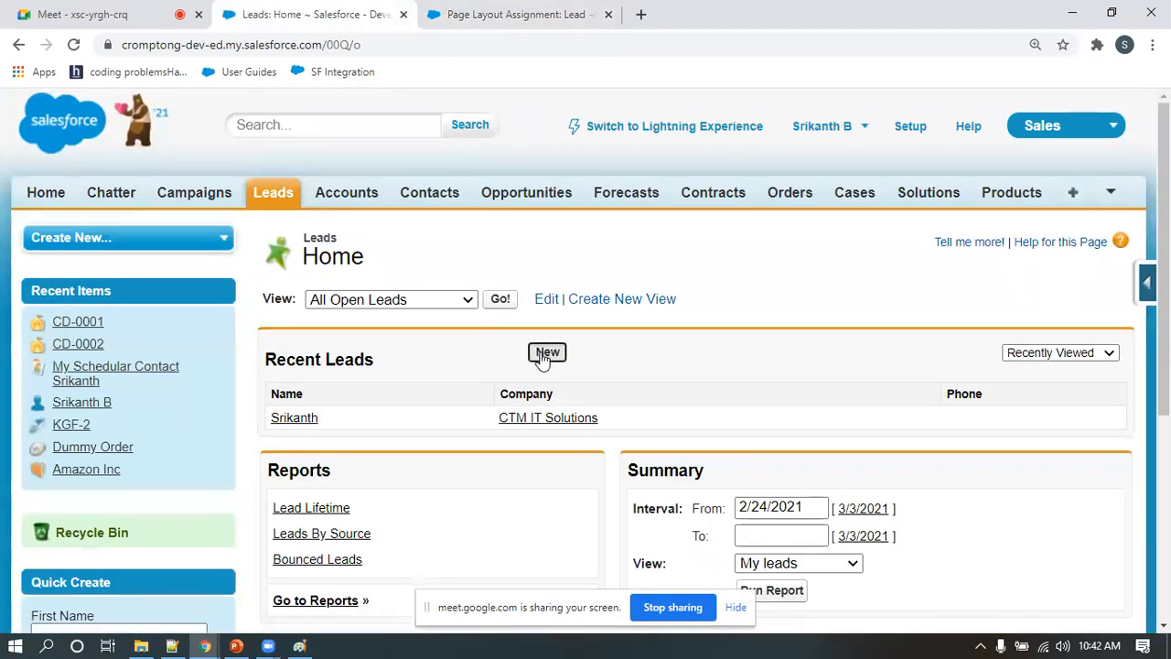
{"action": "left_click", "coordinate": [545, 355]}
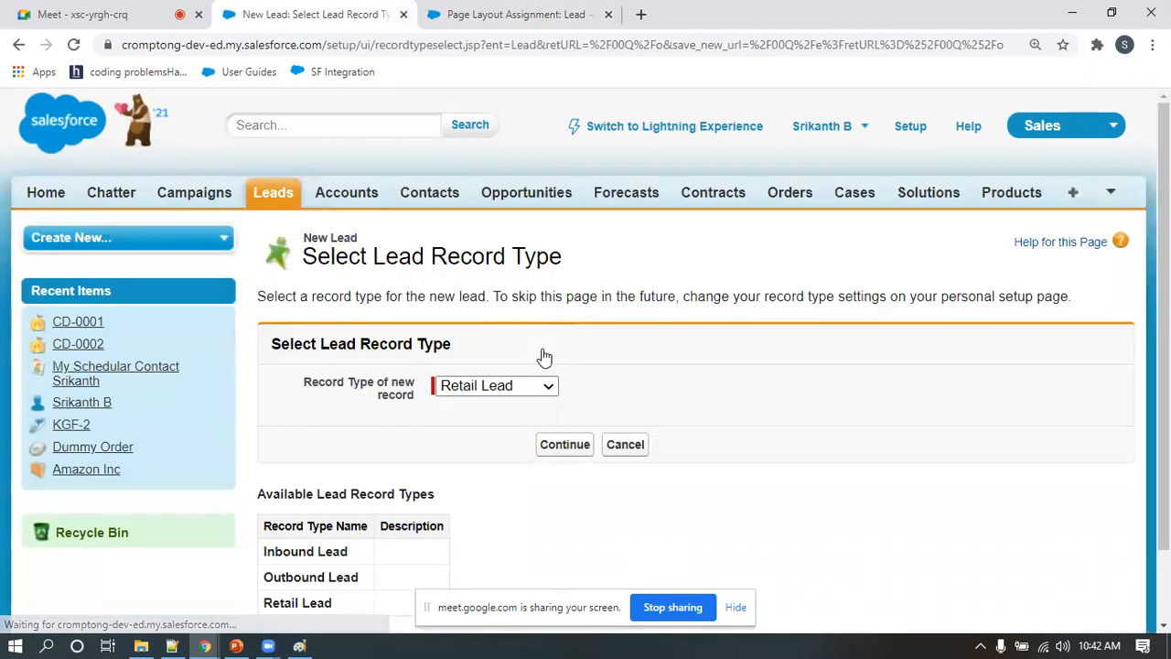
{"action": "left_click", "coordinate": [541, 387]}
{"action": "left_click", "coordinate": [501, 424]}
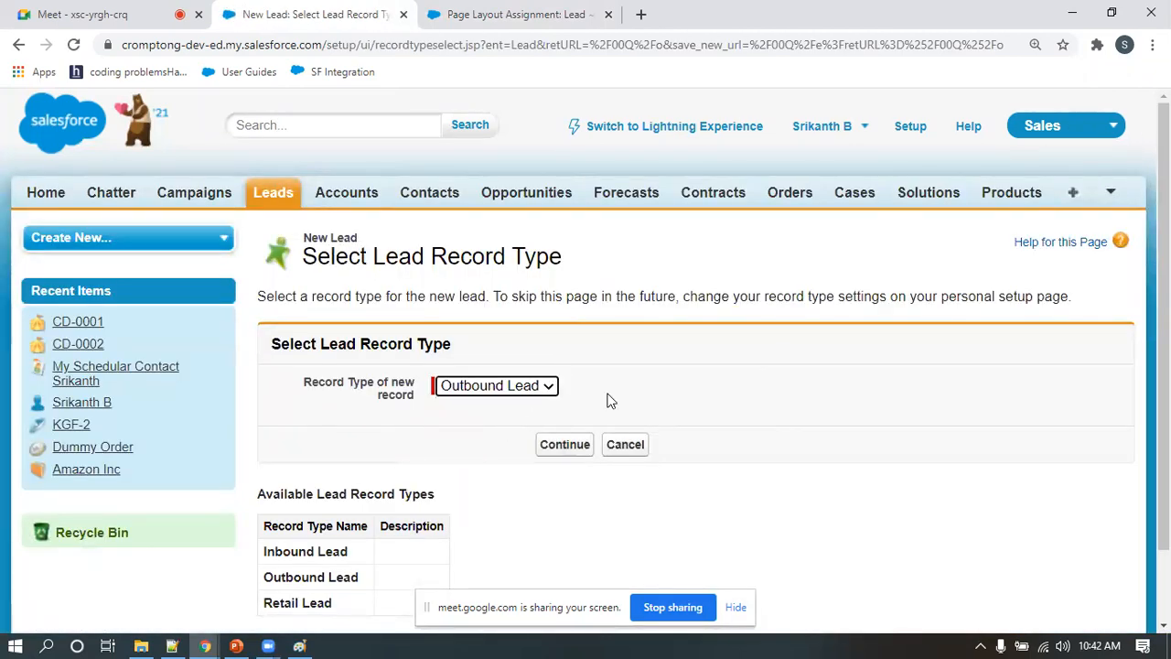
{"action": "left_click", "coordinate": [565, 444]}
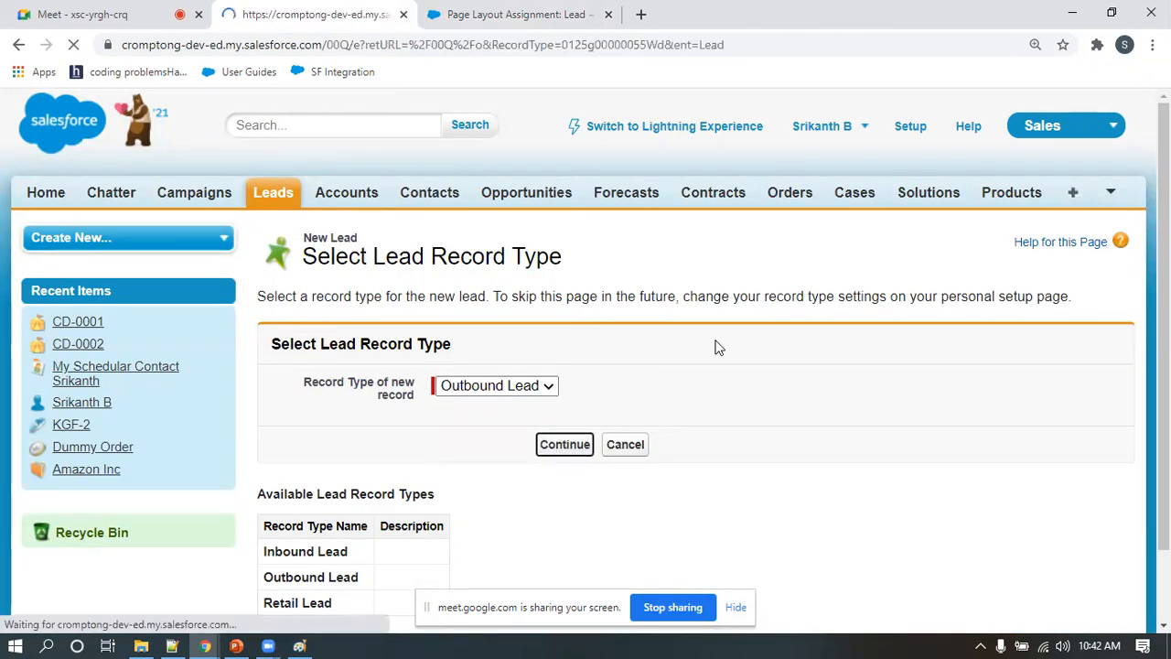
{"action": "scroll", "coordinate": [726, 343], "scroll_direction": "down", "scroll_amount": 1}
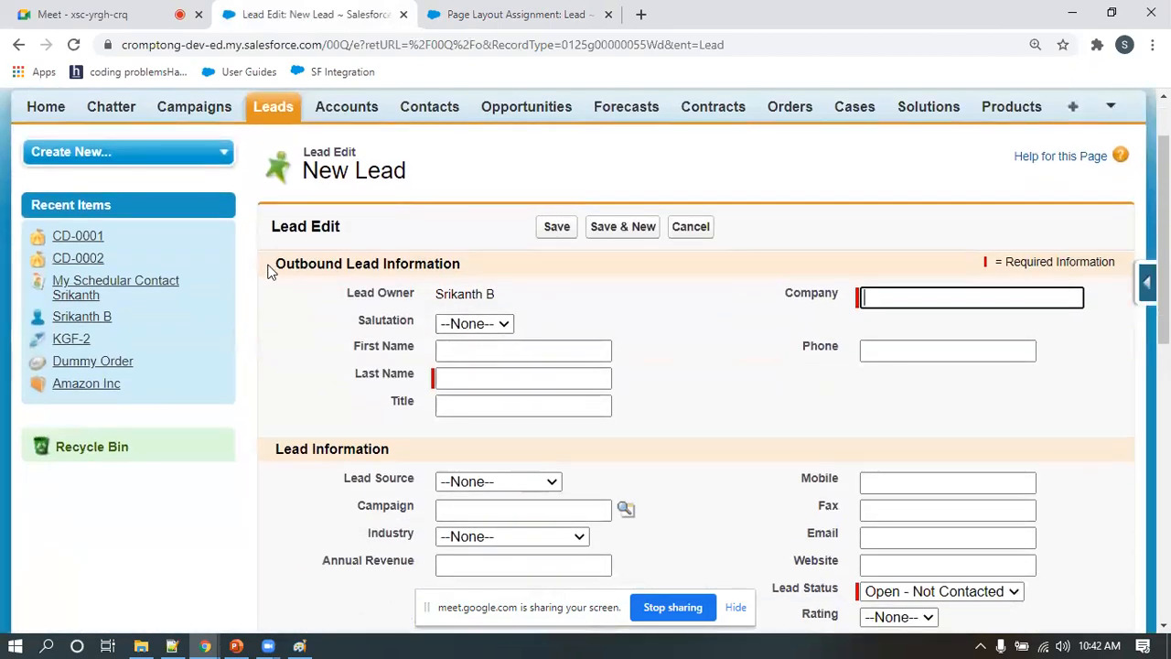
{"action": "left_click_drag", "start_coordinate": [273, 264], "coordinate": [357, 263]}
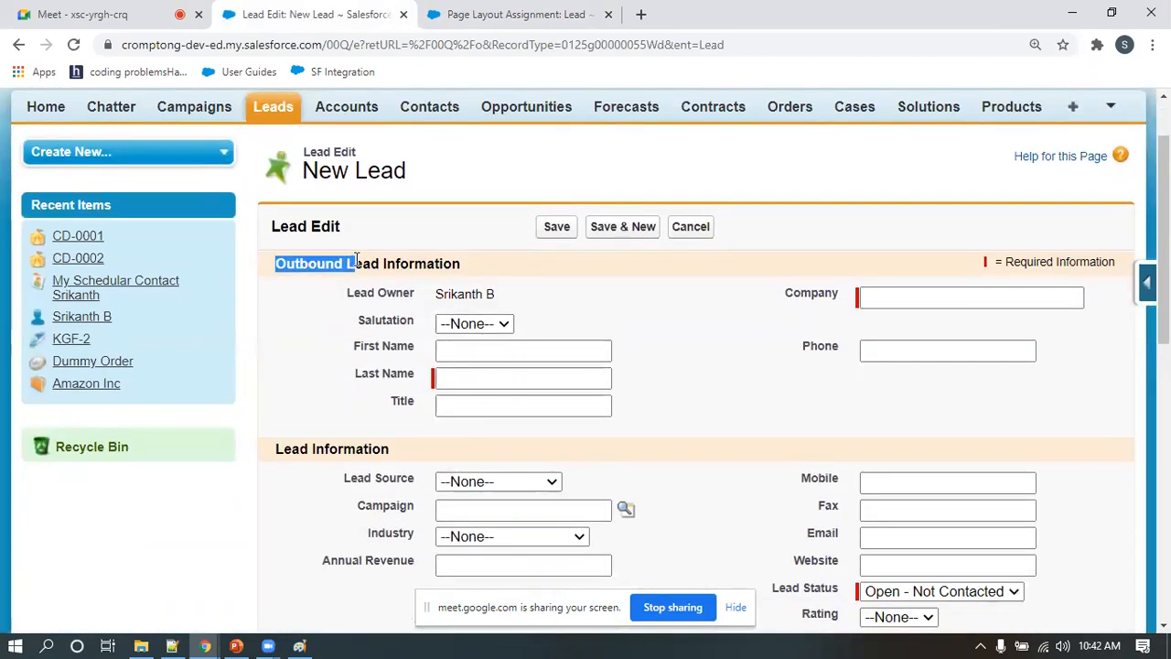
{"action": "left_click", "coordinate": [715, 403]}
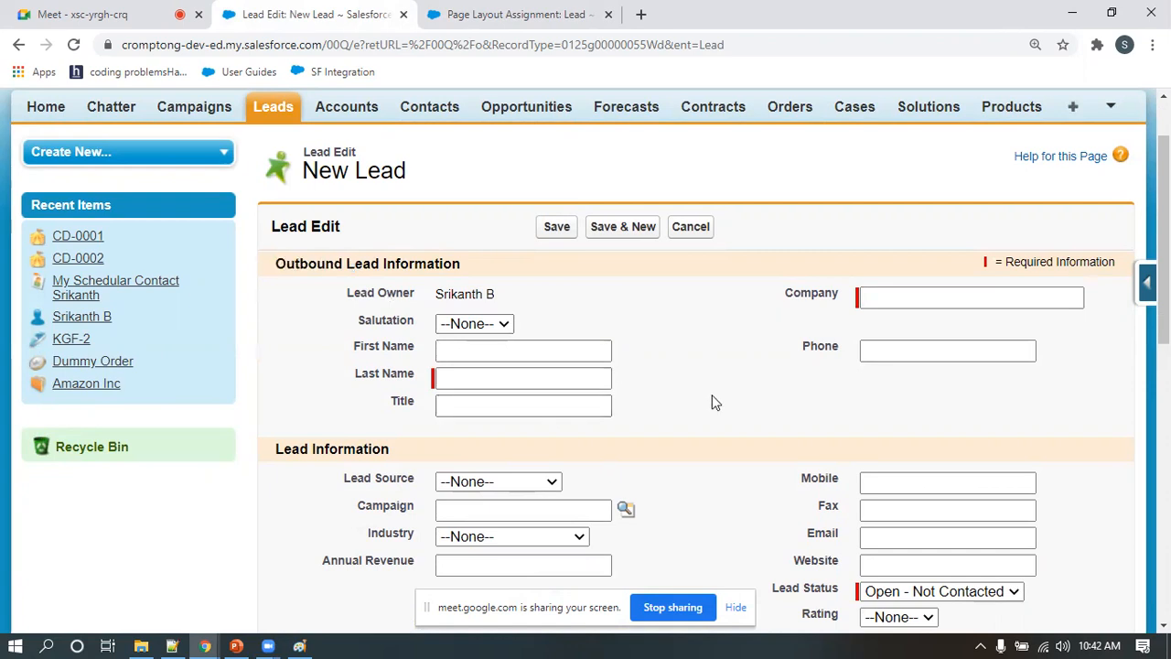
Switch to Paint and add the red label "RecordType Name / RecordTypeID" above the Layout box, below "pagelayout assignment"
{"action": "left_click", "coordinate": [299, 646]}
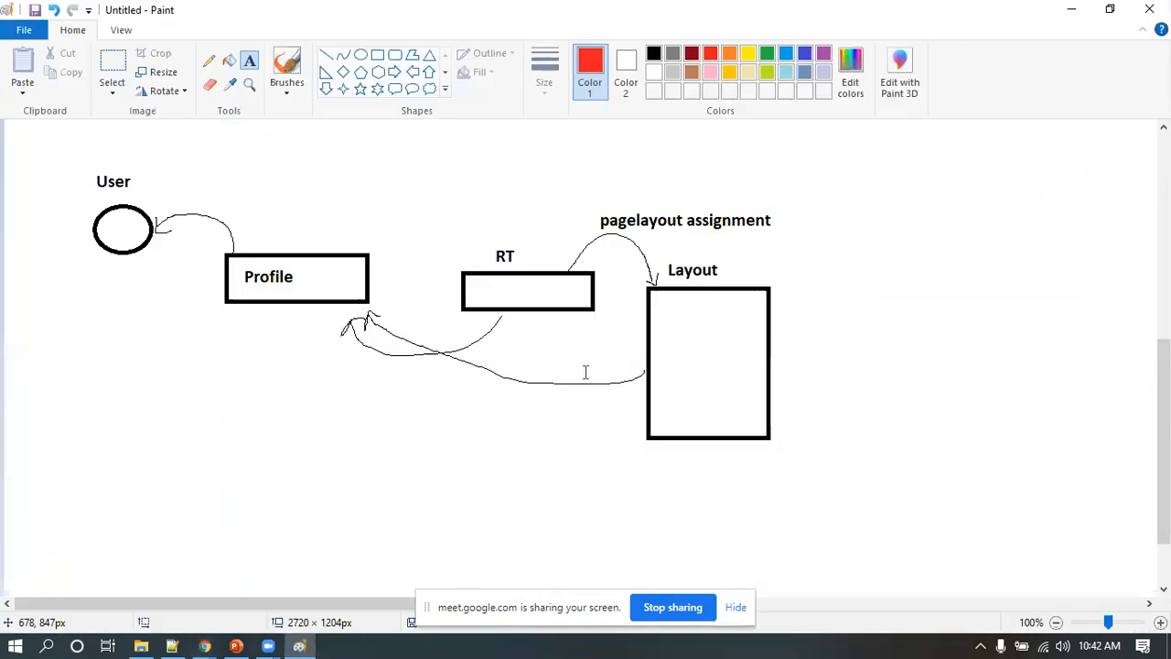
{"action": "scroll", "coordinate": [684, 346], "scroll_direction": "up", "scroll_amount": 3}
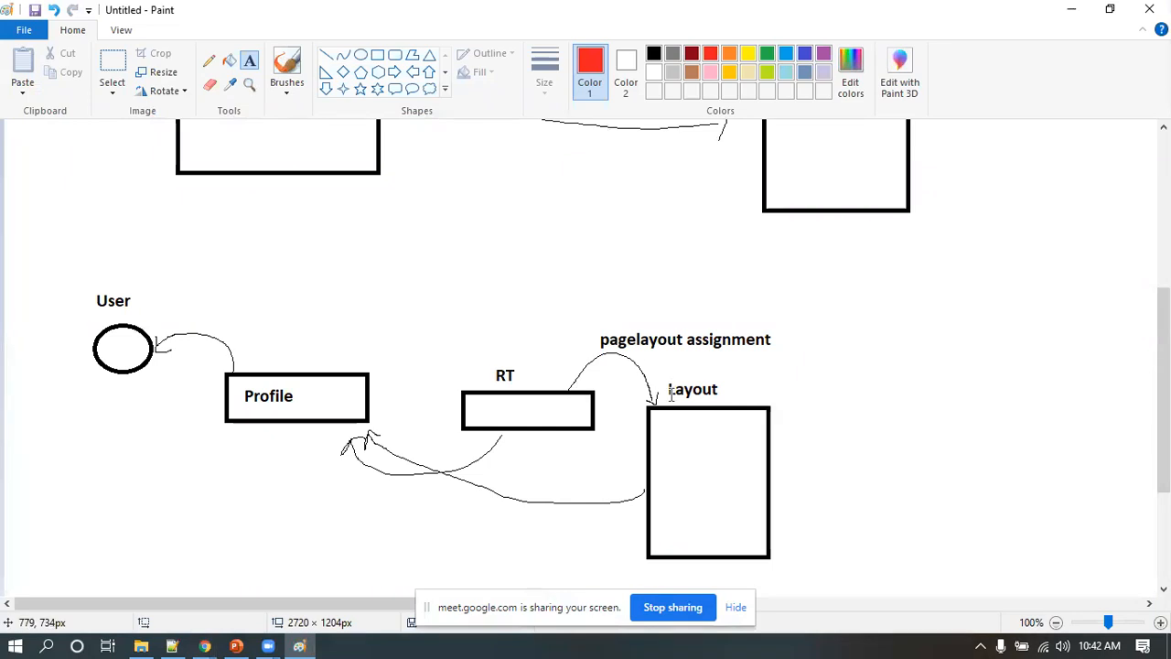
{"action": "left_click_drag", "start_coordinate": [731, 355], "coordinate": [923, 381]}
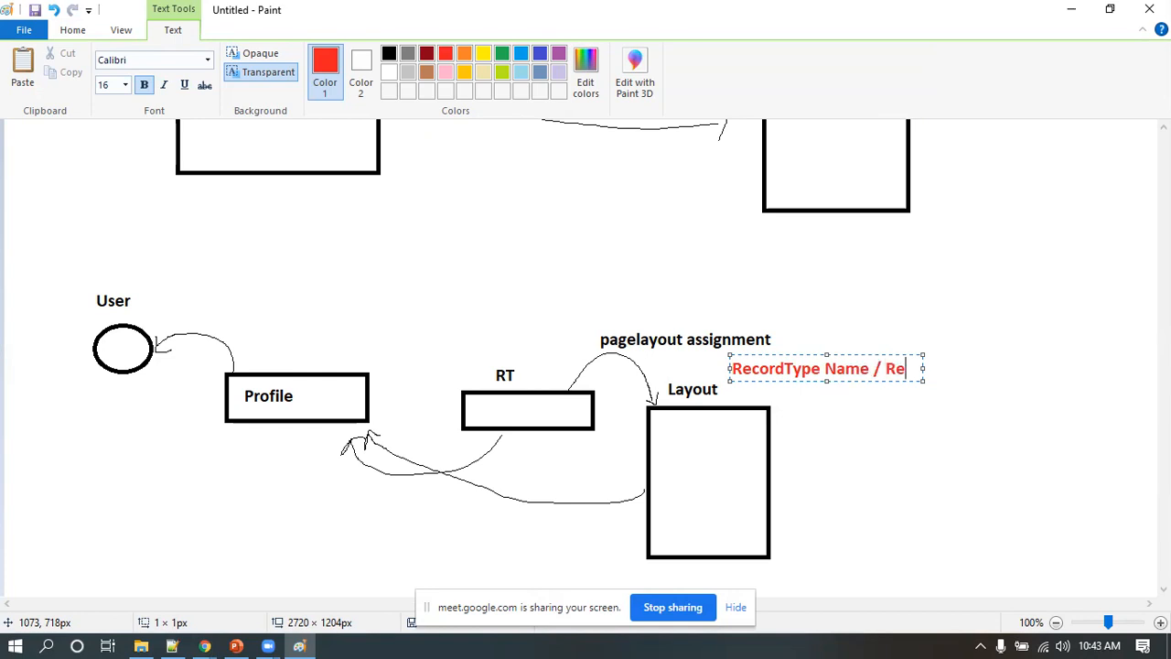
{"action": "type", "text": "ordTypeID"}
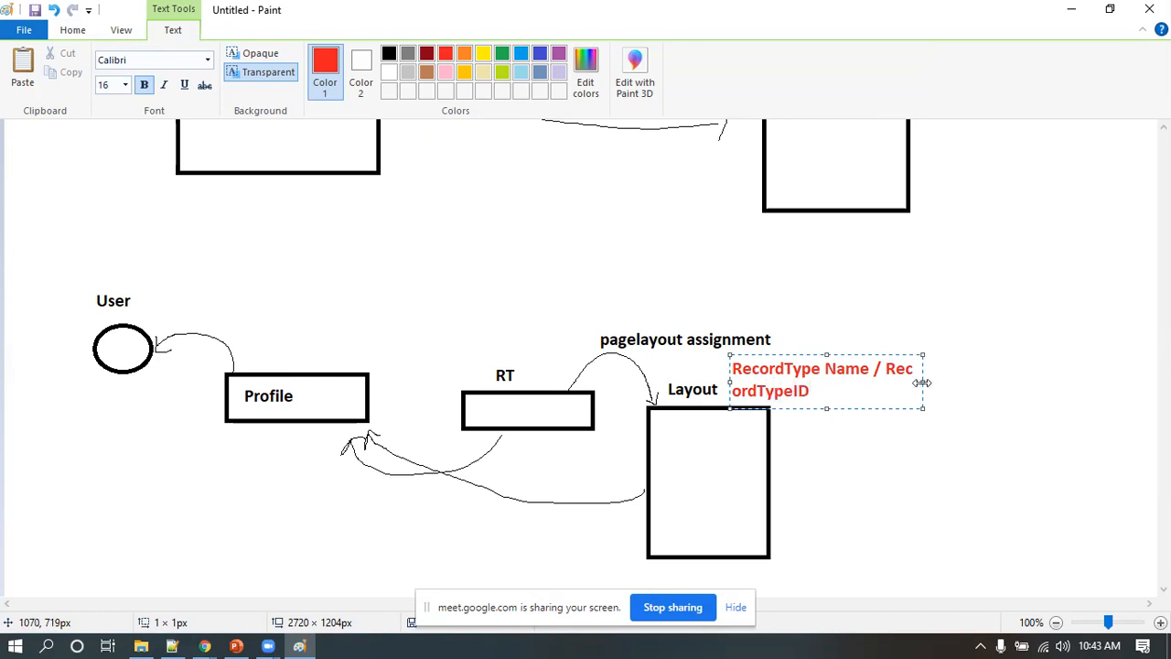
{"action": "left_click_drag", "start_coordinate": [922, 383], "coordinate": [1120, 382]}
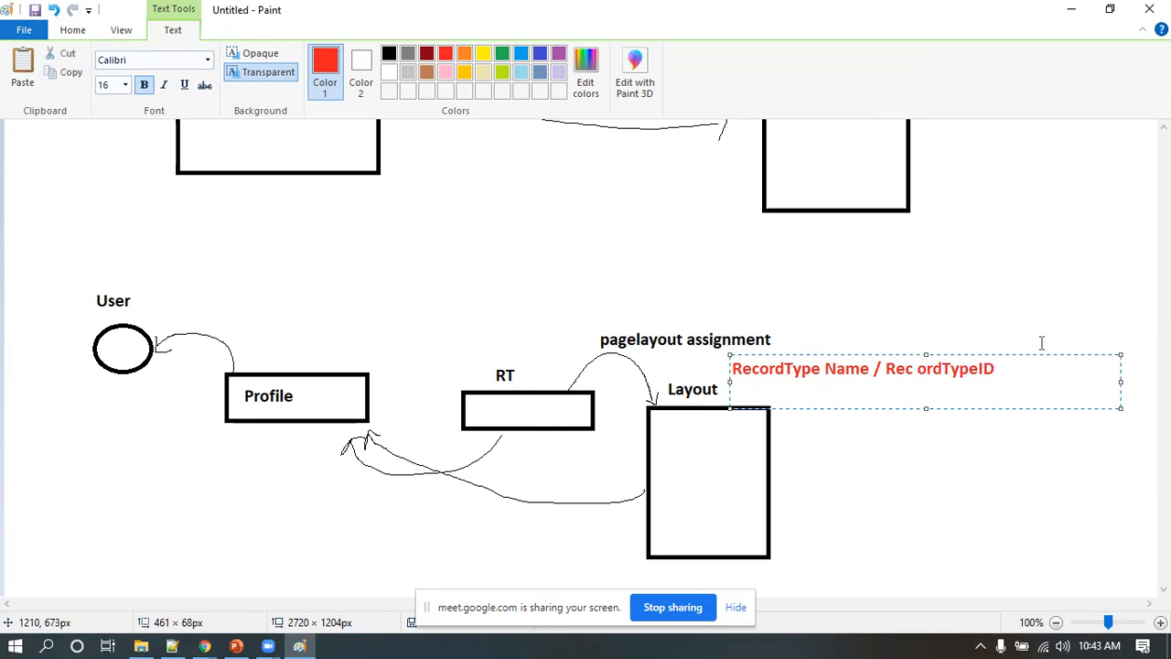
{"action": "key", "text": "BackSpace"}
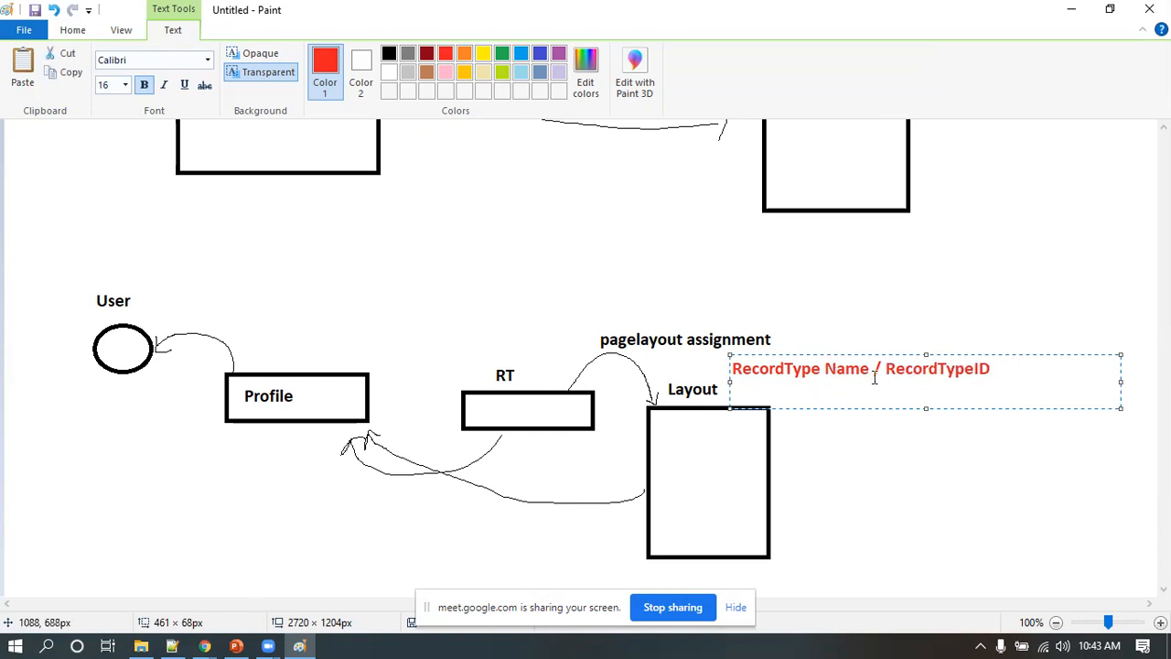
{"action": "left_click", "coordinate": [892, 302]}
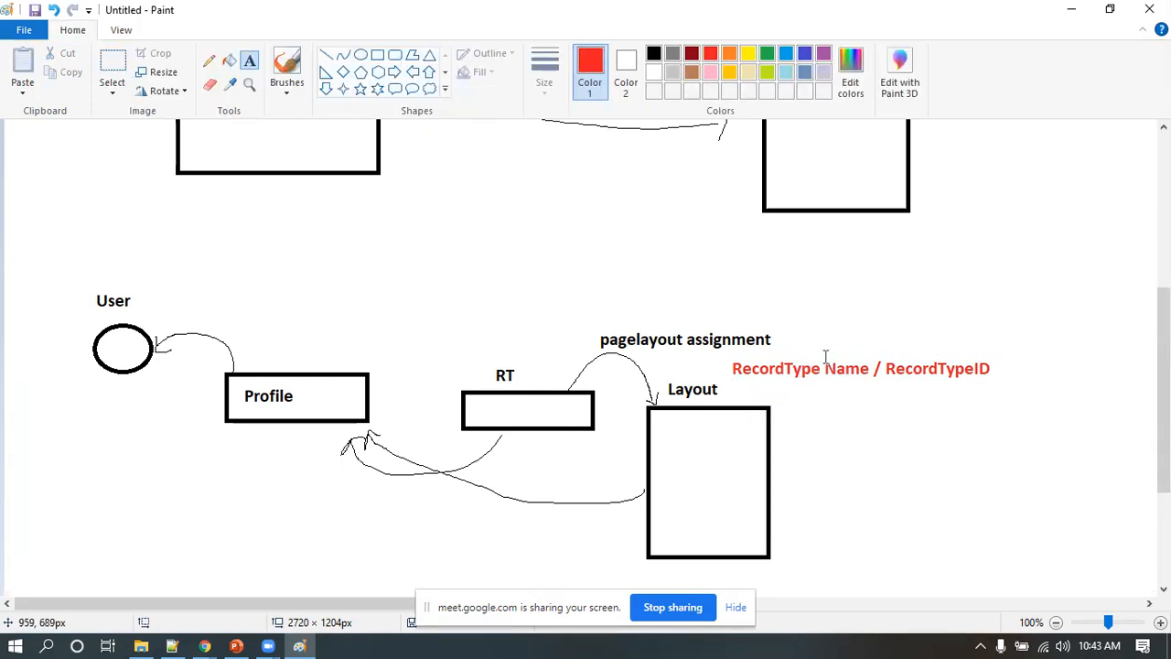
Return to Salesforce Setup in the browser and open the list of lead page layouts
{"action": "key", "text": "alt+Tab"}
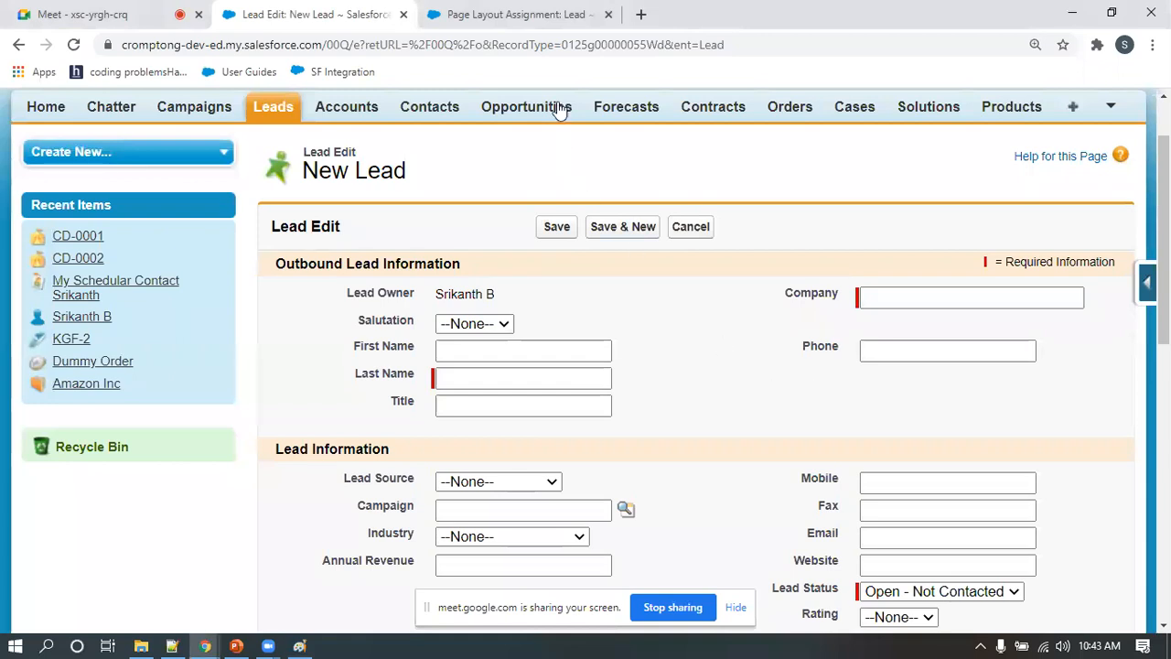
{"action": "left_click", "coordinate": [526, 17]}
{"action": "scroll", "coordinate": [139, 482], "scroll_direction": "down", "scroll_amount": 5}
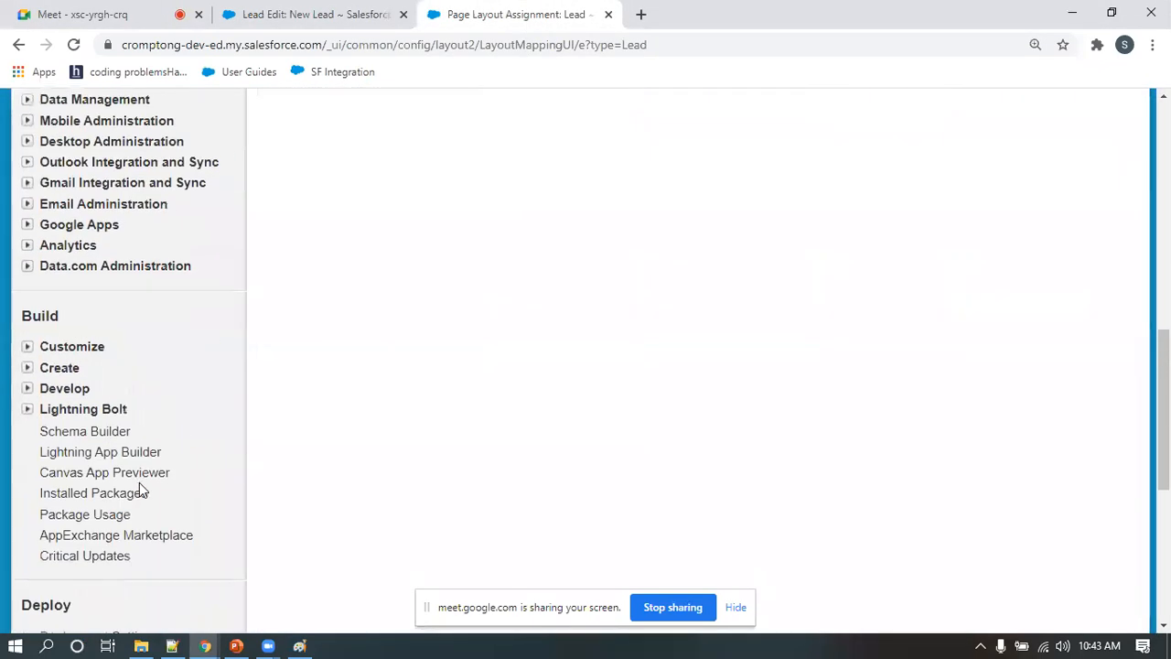
{"action": "left_click", "coordinate": [27, 350]}
{"action": "scroll", "coordinate": [40, 411], "scroll_direction": "down", "scroll_amount": 2}
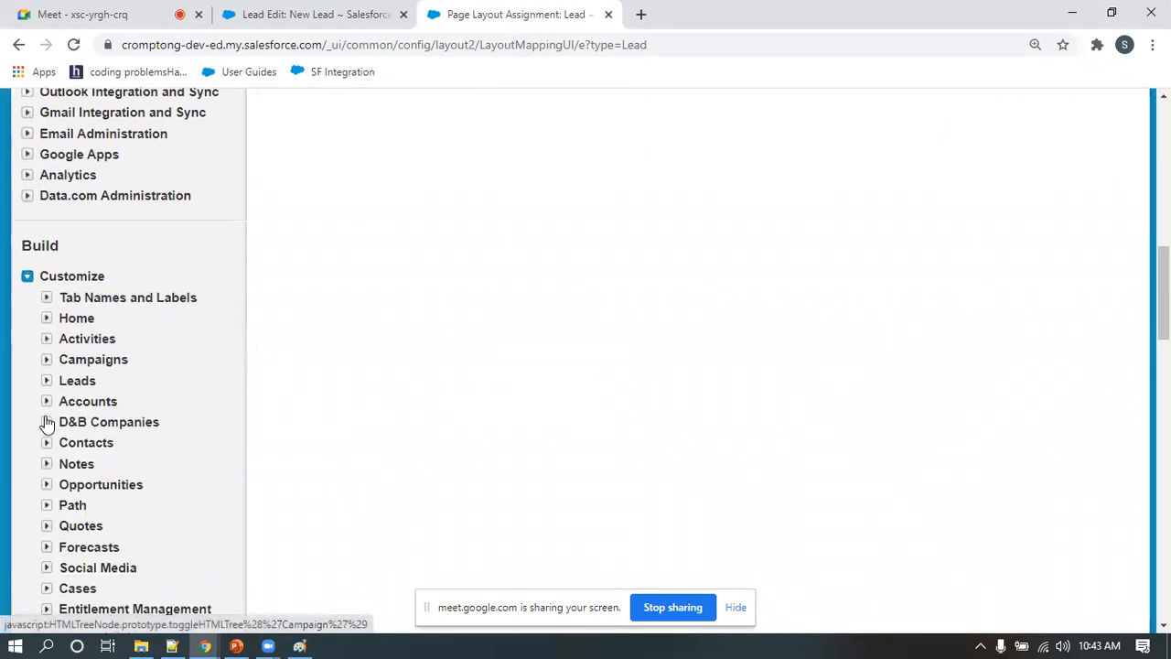
{"action": "left_click", "coordinate": [47, 280]}
{"action": "left_click", "coordinate": [116, 386]}
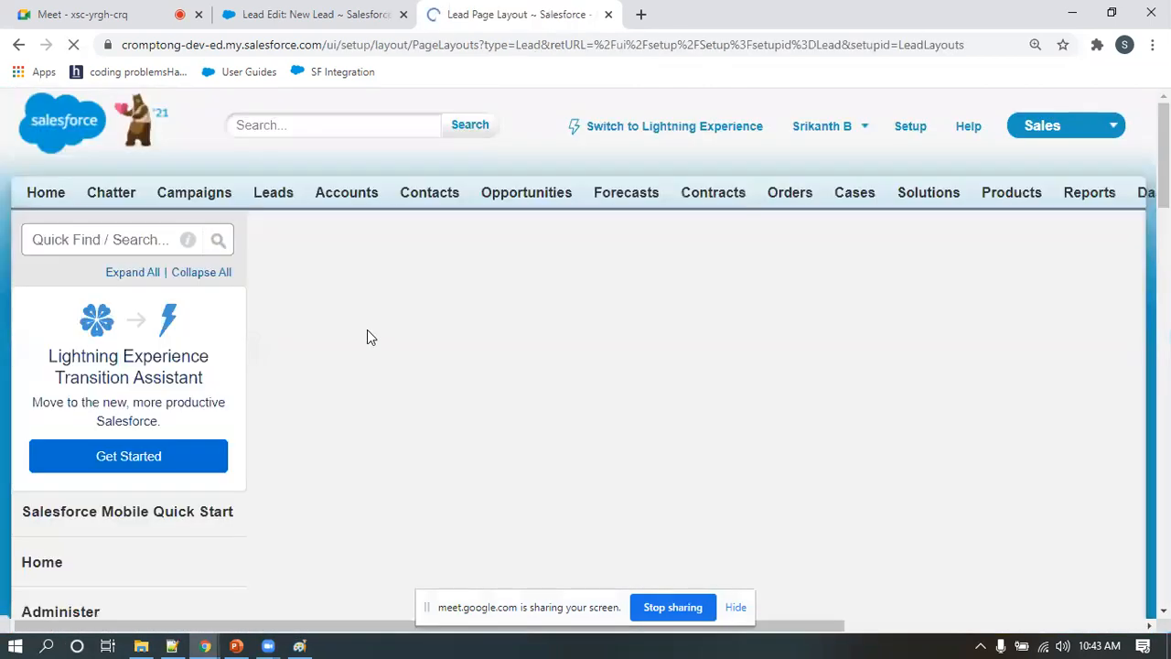
{"action": "scroll", "coordinate": [389, 402], "scroll_direction": "down", "scroll_amount": 2}
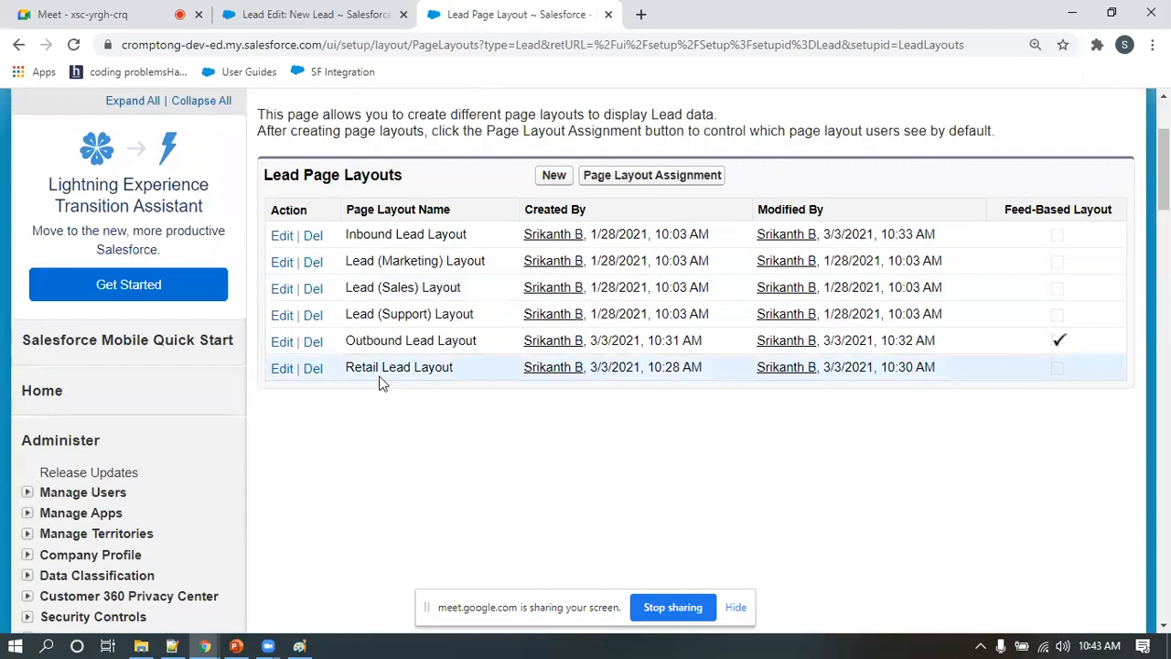
Add the Lead Record Type field above Phone in the Retail Lead Layout's Lead Information section and save the layout
{"action": "left_click", "coordinate": [282, 369]}
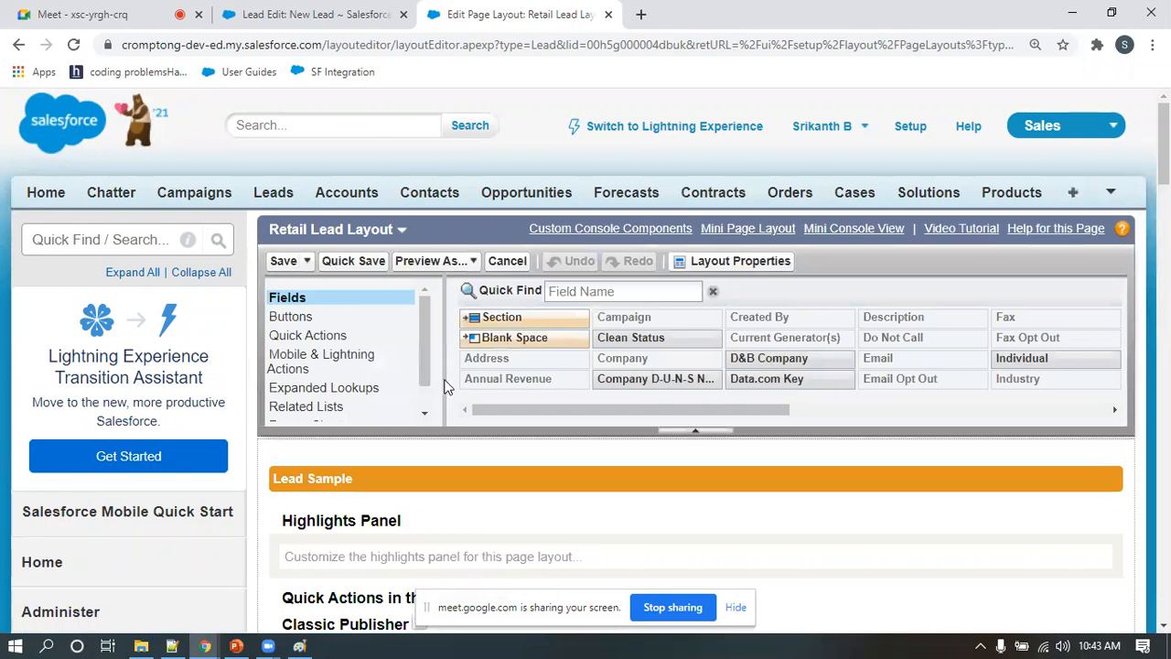
{"action": "scroll", "coordinate": [489, 490], "scroll_direction": "down", "scroll_amount": 10}
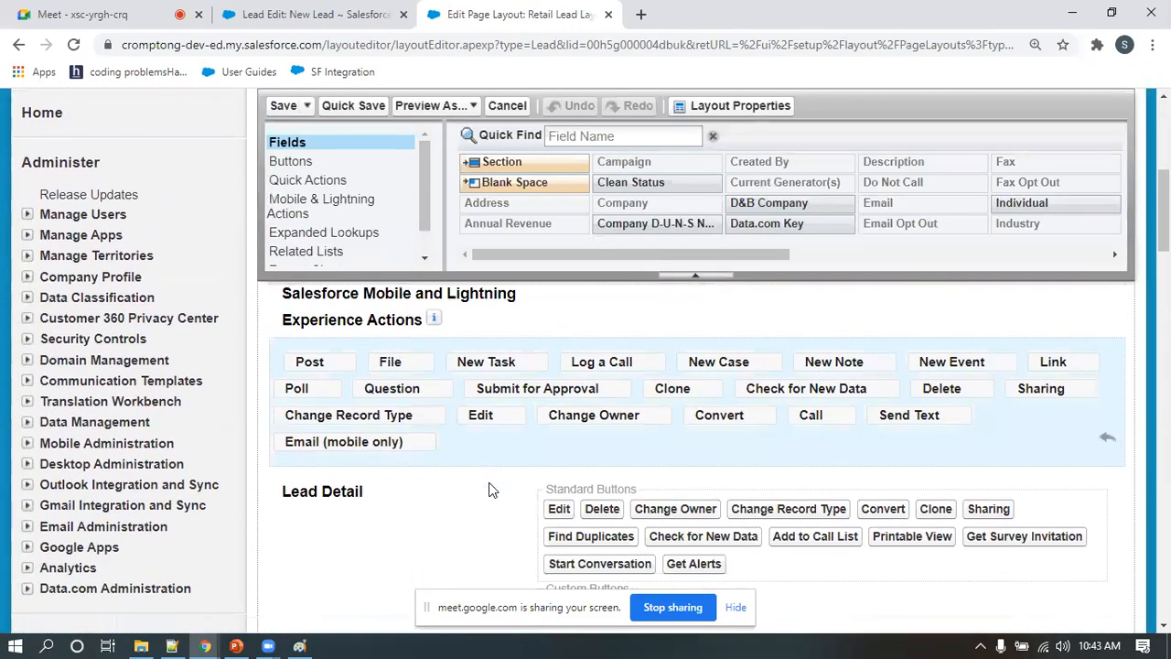
{"action": "scroll", "coordinate": [489, 489], "scroll_direction": "down", "scroll_amount": 1}
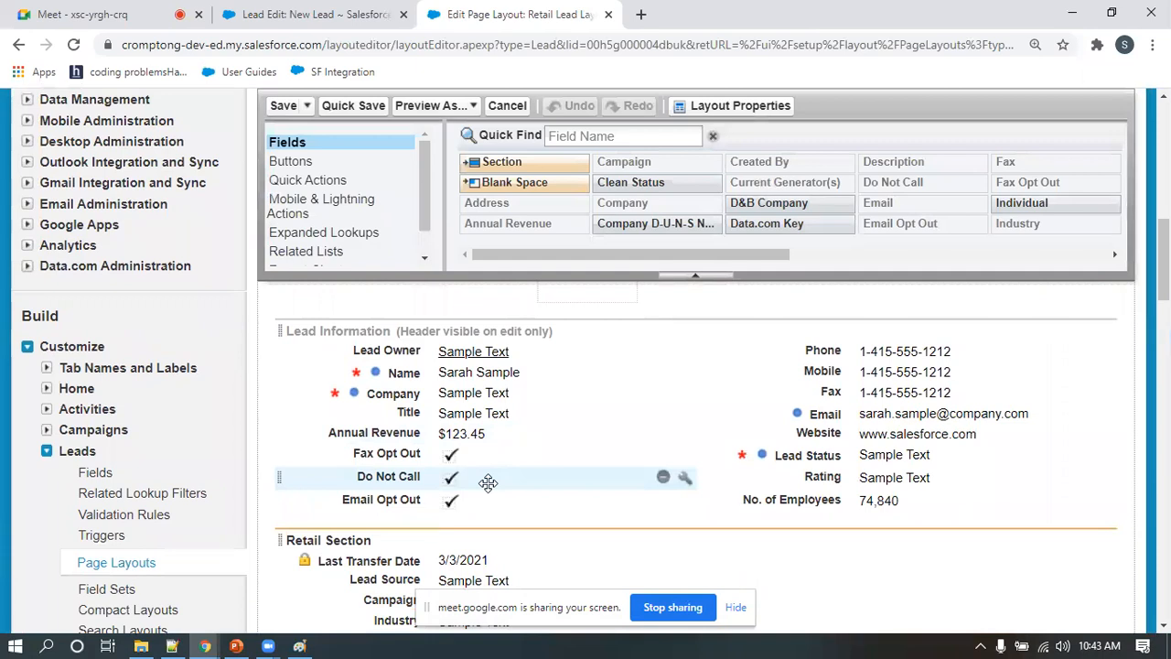
{"action": "left_click", "coordinate": [314, 143]}
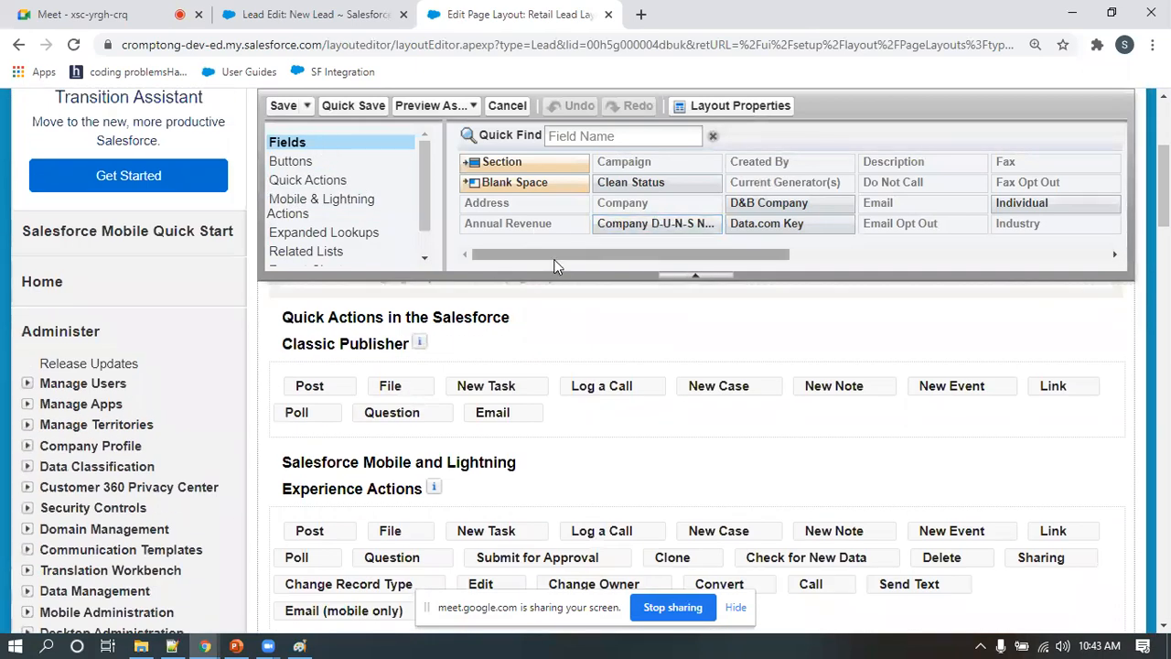
{"action": "left_click_drag", "start_coordinate": [547, 261], "coordinate": [811, 274]}
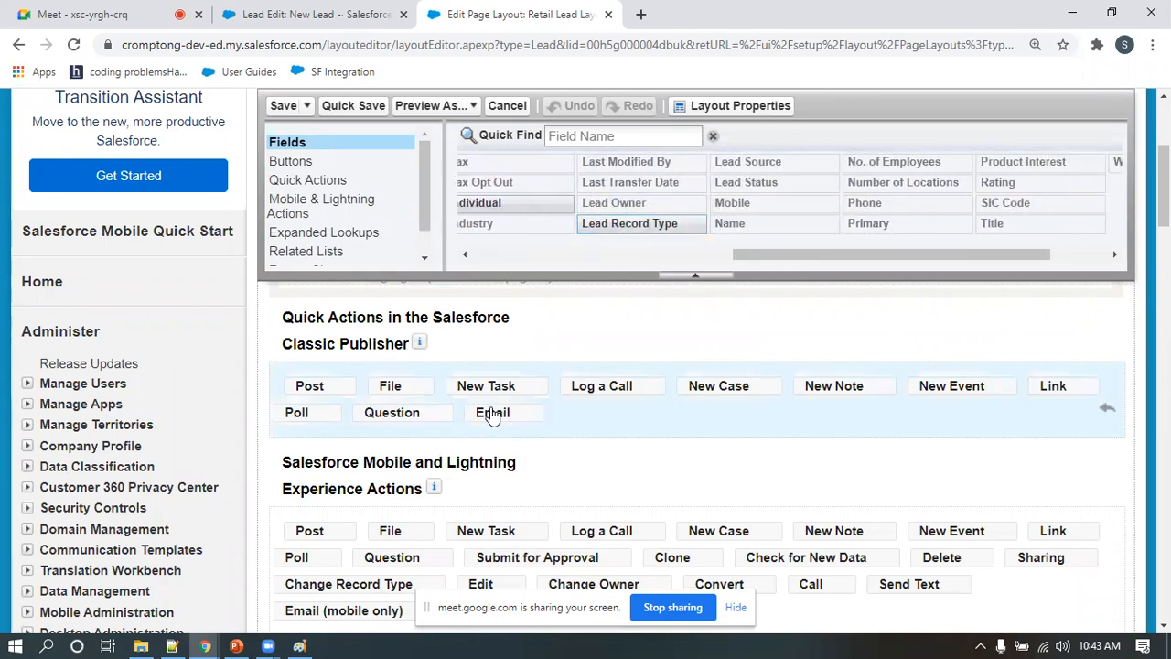
{"action": "scroll", "coordinate": [494, 412], "scroll_direction": "down", "scroll_amount": 3}
{"action": "scroll", "coordinate": [494, 418], "scroll_direction": "down", "scroll_amount": 3}
{"action": "left_click_drag", "start_coordinate": [641, 223], "coordinate": [829, 325]}
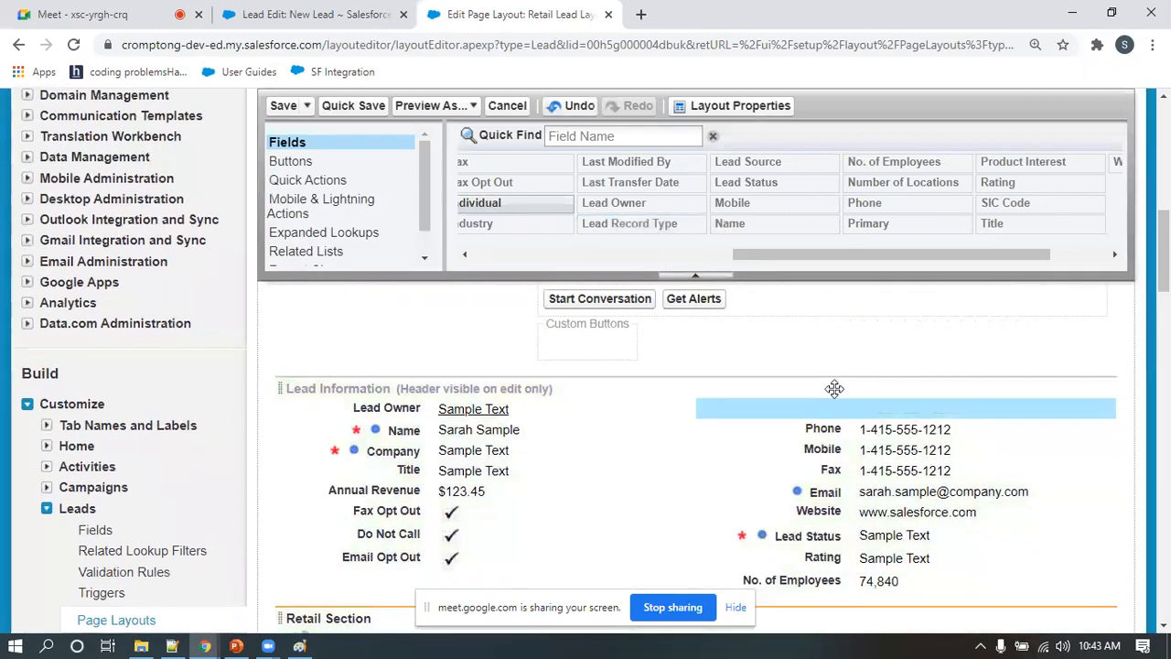
{"action": "left_click", "coordinate": [275, 107]}
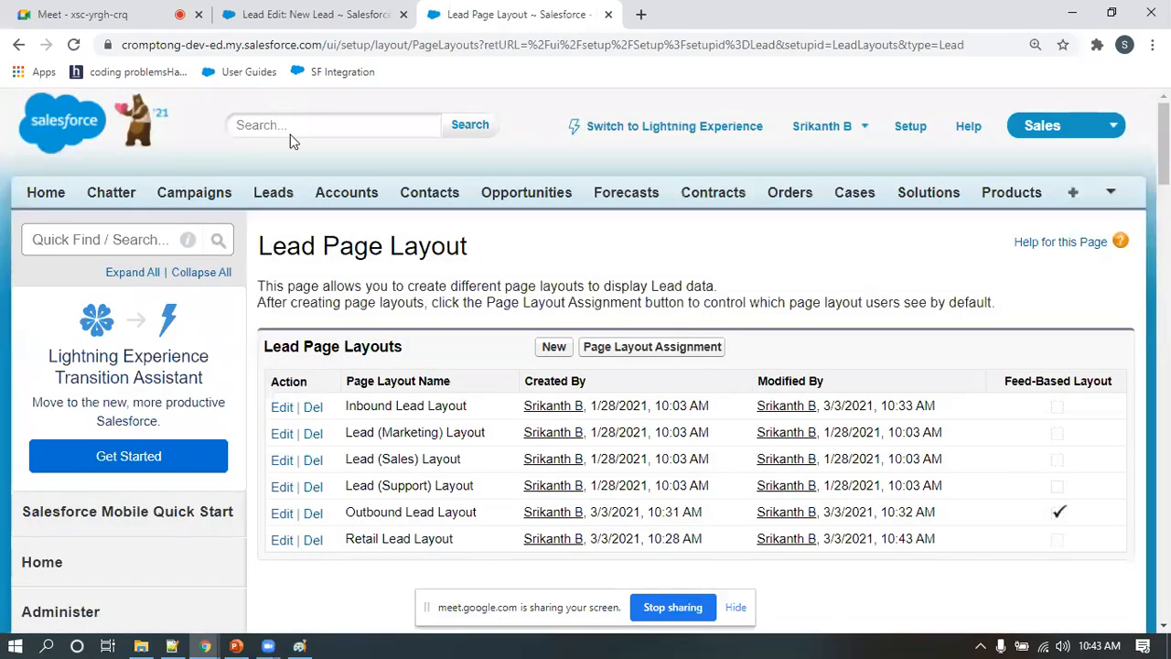
Add the Lead Record Type field above Company in the Outbound Lead Layout's Outbound Lead Information section and save the layout
{"action": "left_click", "coordinate": [282, 514]}
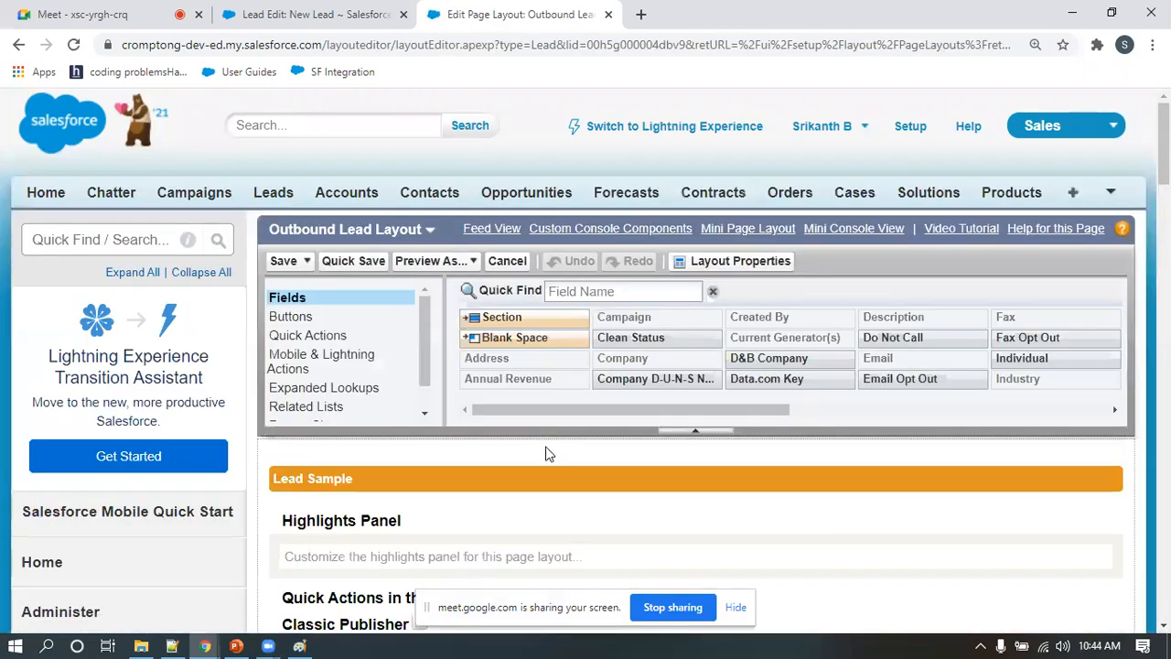
{"action": "scroll", "coordinate": [547, 453], "scroll_direction": "down", "scroll_amount": 7}
{"action": "scroll", "coordinate": [550, 458], "scroll_direction": "down", "scroll_amount": 3}
{"action": "left_click_drag", "start_coordinate": [695, 255], "coordinate": [899, 257]}
{"action": "left_click_drag", "start_coordinate": [780, 223], "coordinate": [842, 329]}
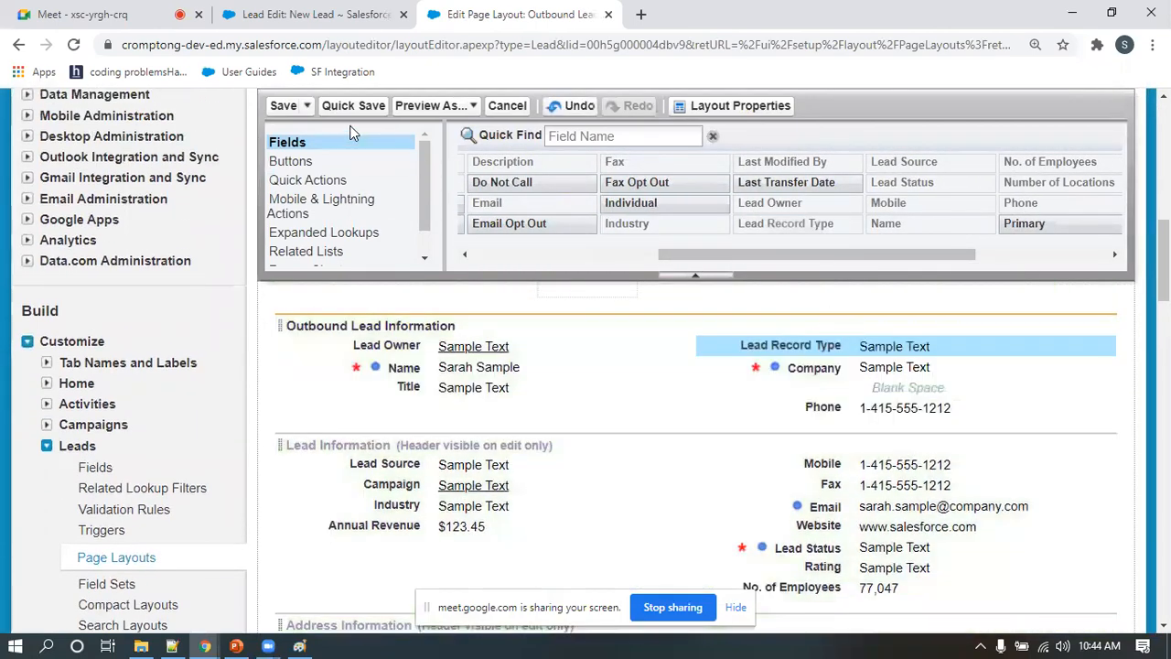
{"action": "left_click", "coordinate": [282, 106]}
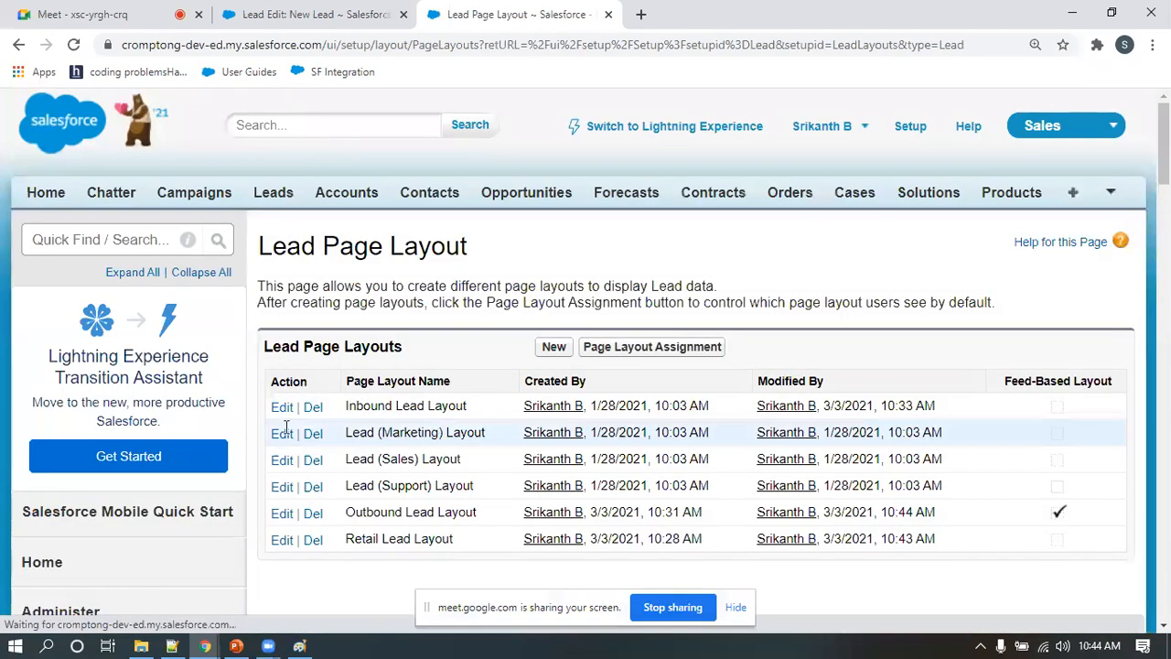
Add the Lead Record Type field above Phone in the Inbound Lead Layout's Lead Information section and save the layout
{"action": "left_click", "coordinate": [282, 406]}
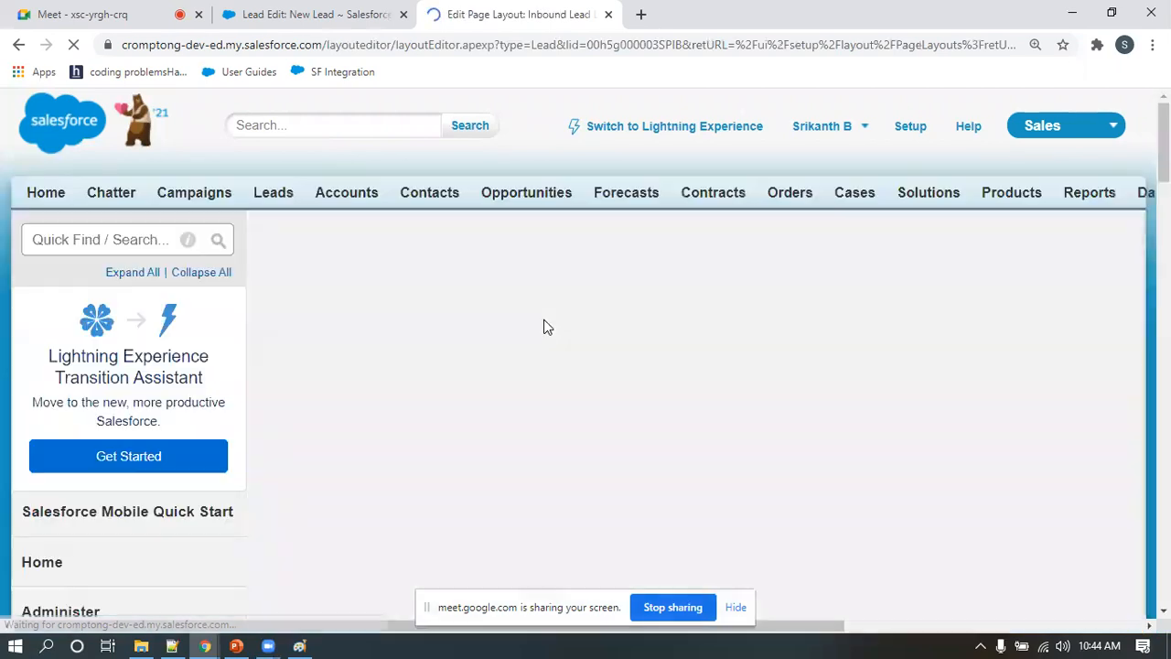
{"action": "scroll", "coordinate": [549, 334], "scroll_direction": "down", "scroll_amount": 4}
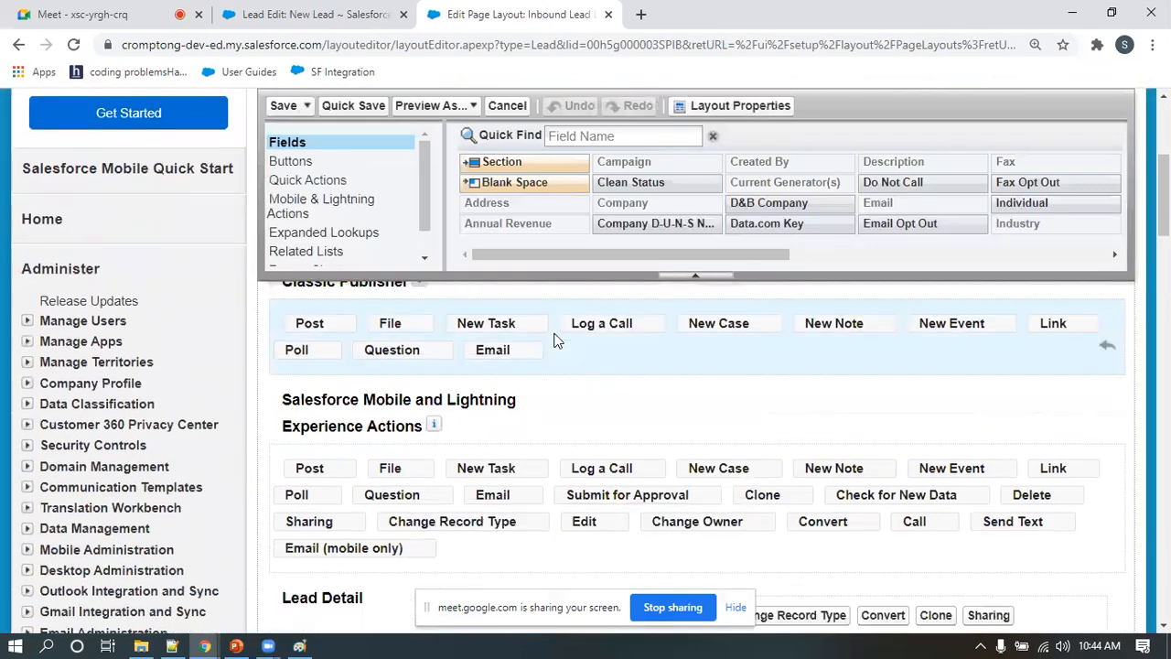
{"action": "scroll", "coordinate": [554, 340], "scroll_direction": "down", "scroll_amount": 6}
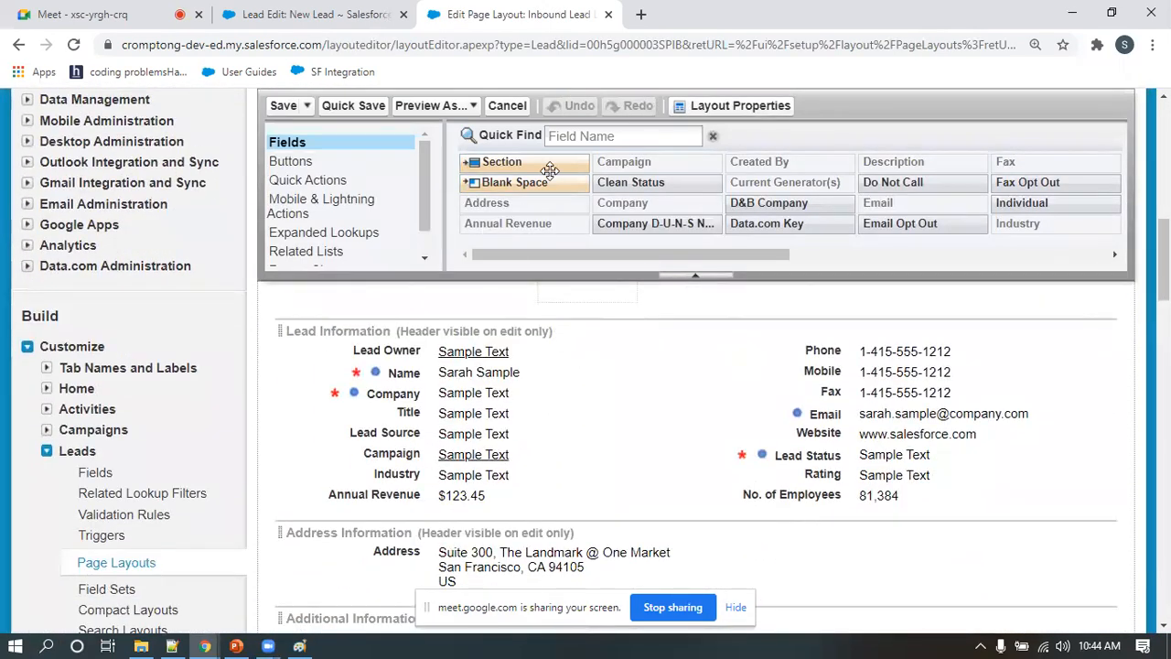
{"action": "left_click_drag", "start_coordinate": [588, 253], "coordinate": [828, 350]}
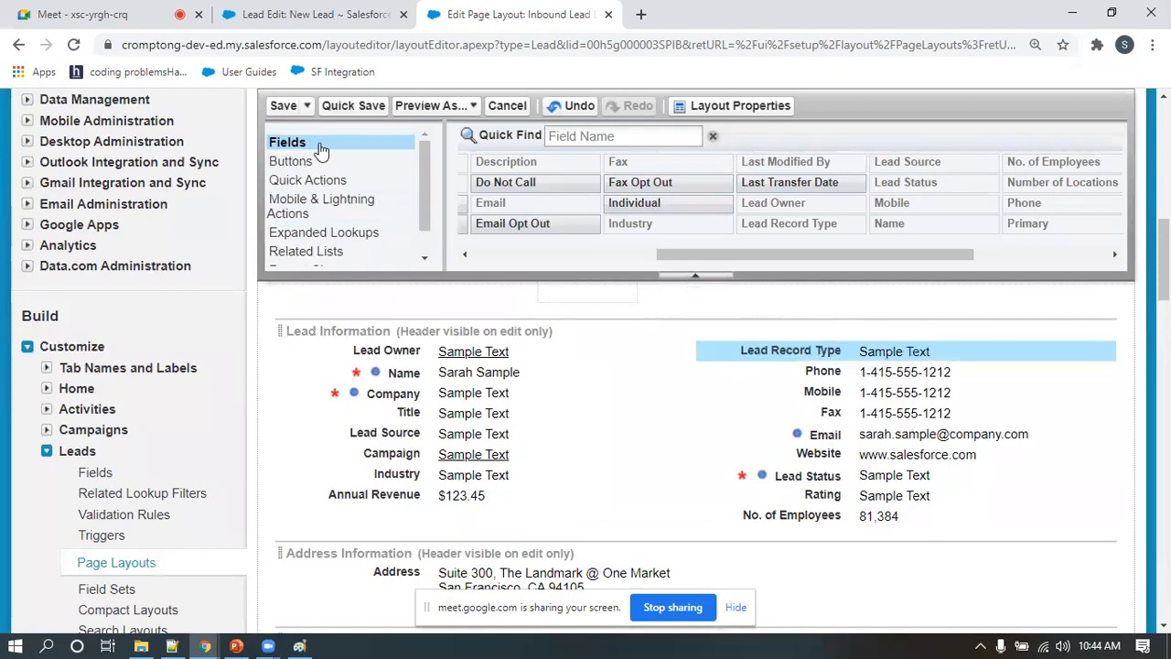
{"action": "scroll", "coordinate": [399, 433], "scroll_direction": "down", "scroll_amount": 3}
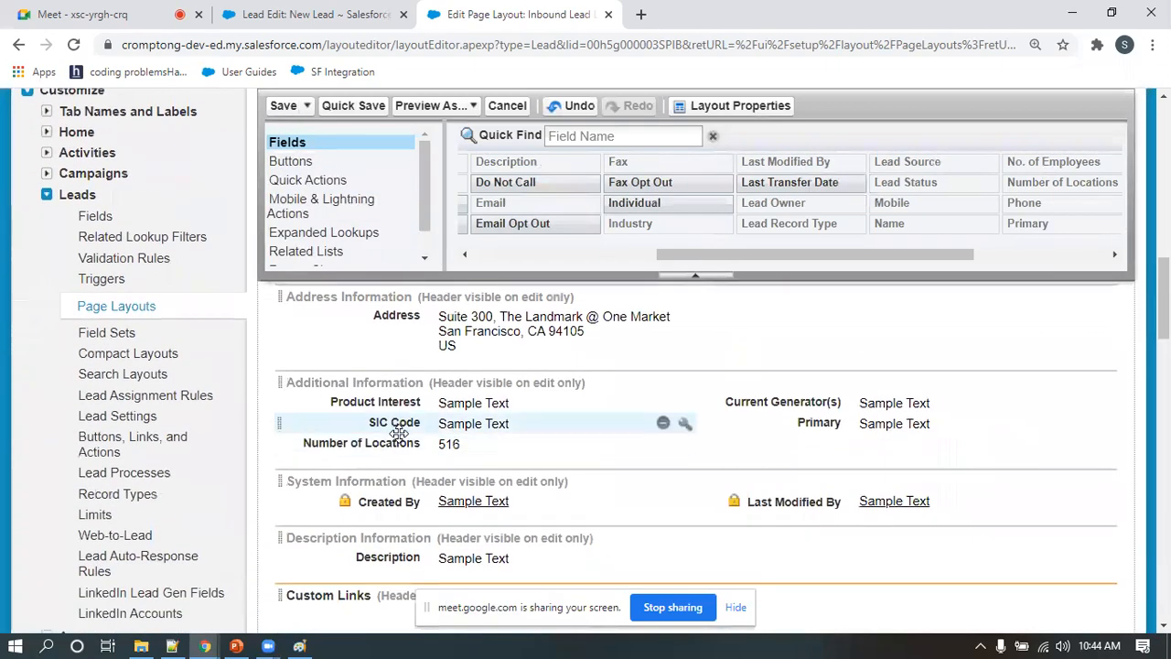
{"action": "scroll", "coordinate": [399, 433], "scroll_direction": "up", "scroll_amount": 3}
{"action": "left_click", "coordinate": [281, 107]}
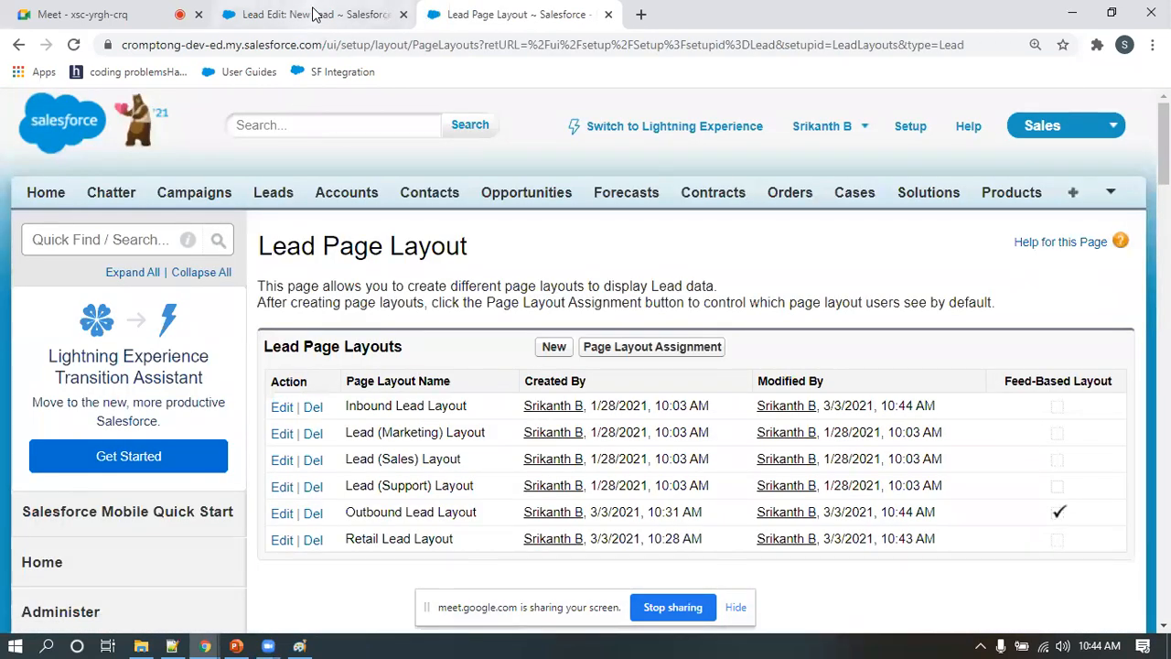
Start a new lead with the Retail Lead record type and check the Lead Record Type field on its form
{"action": "left_click", "coordinate": [316, 13]}
{"action": "left_click", "coordinate": [274, 107]}
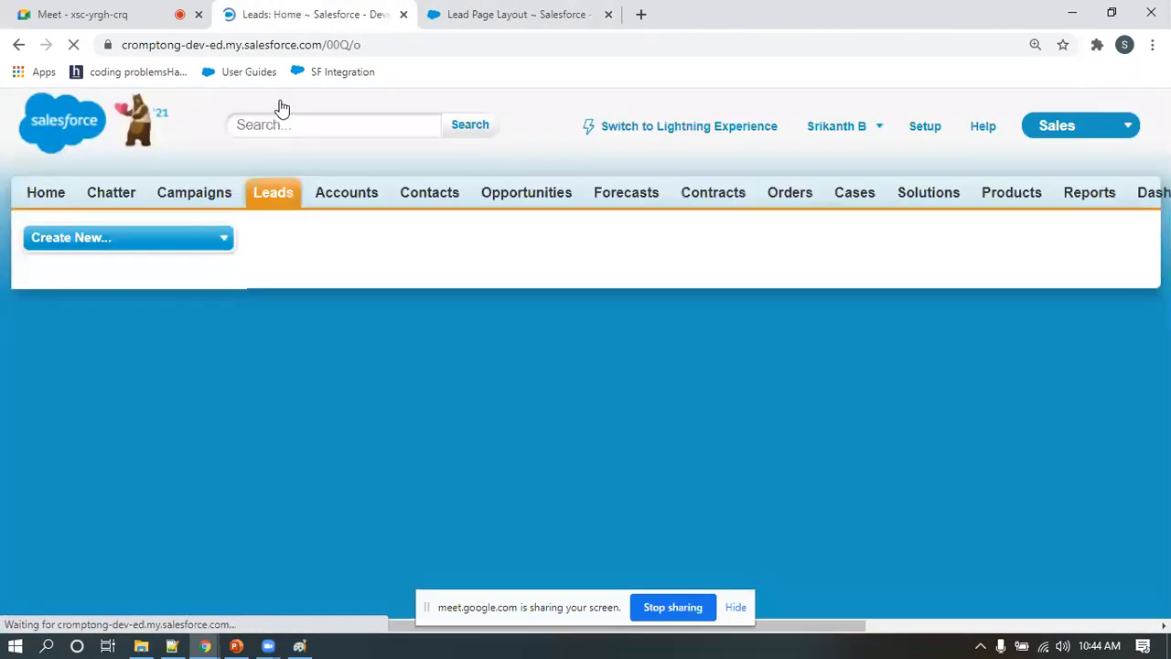
{"action": "left_click", "coordinate": [552, 353]}
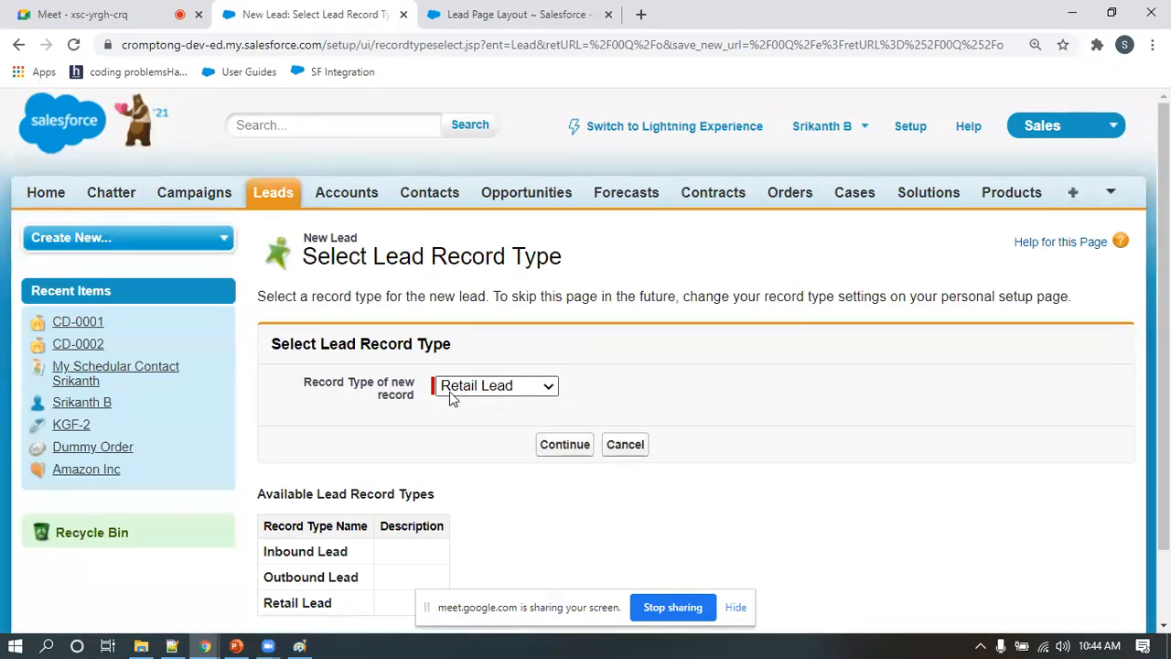
{"action": "left_click", "coordinate": [558, 445]}
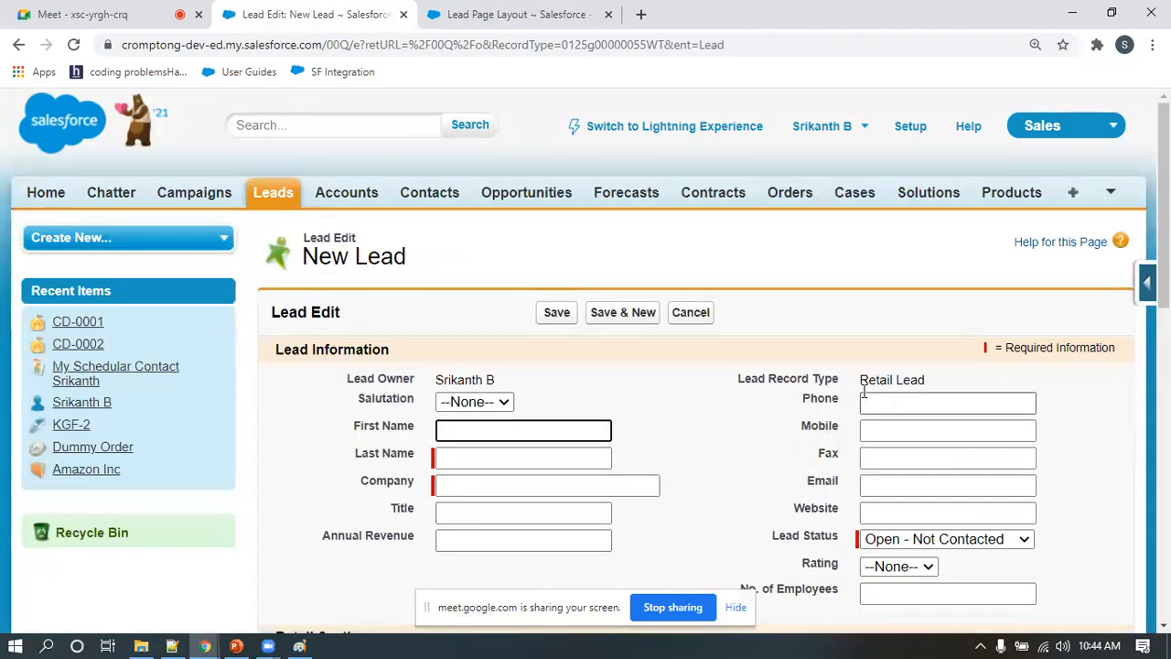
{"action": "left_click_drag", "start_coordinate": [862, 379], "coordinate": [951, 389]}
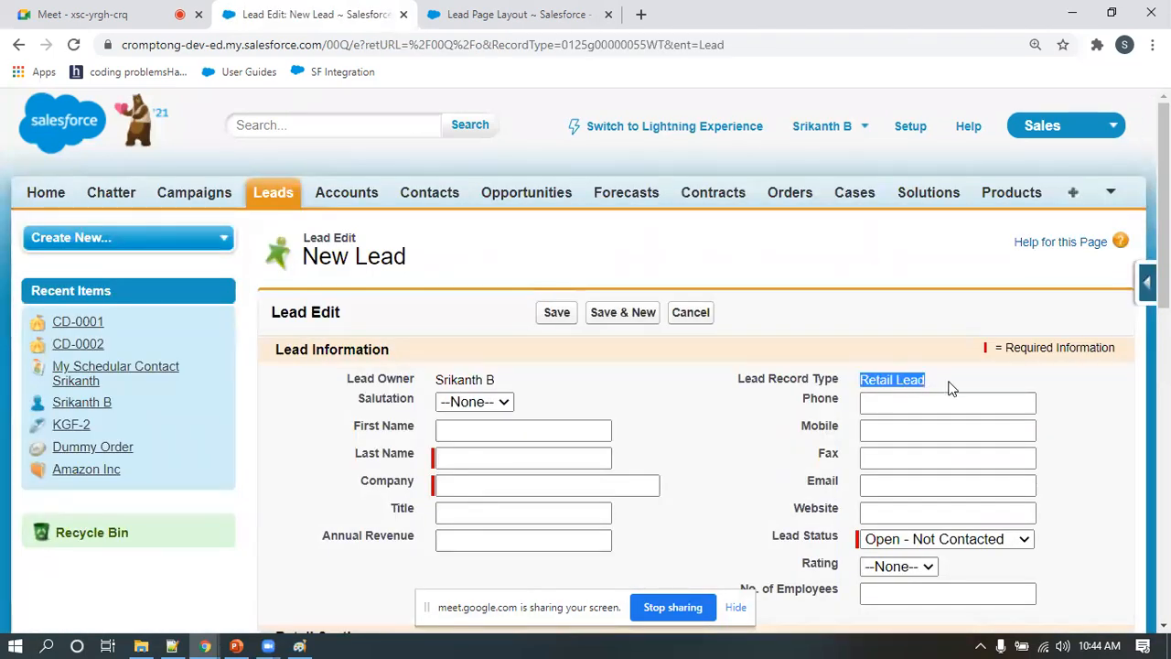
Start a new lead with the Outbound Lead record type and check the Lead Record Type field on its form
{"action": "left_click", "coordinate": [272, 197]}
{"action": "left_click", "coordinate": [547, 352]}
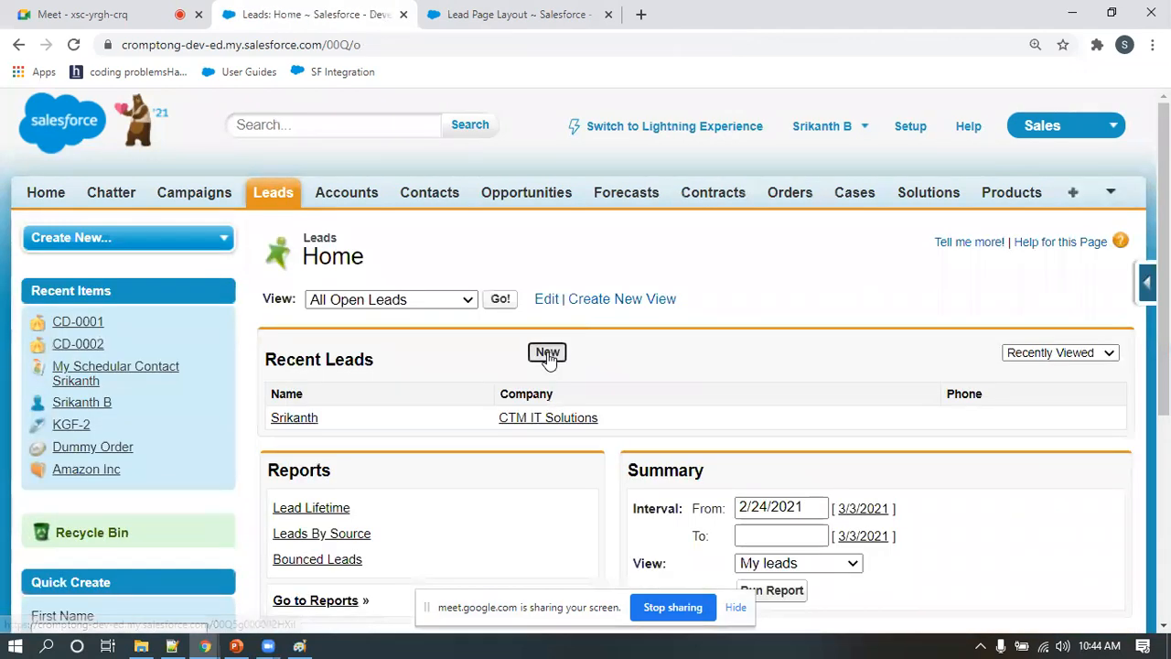
{"action": "left_click", "coordinate": [476, 389]}
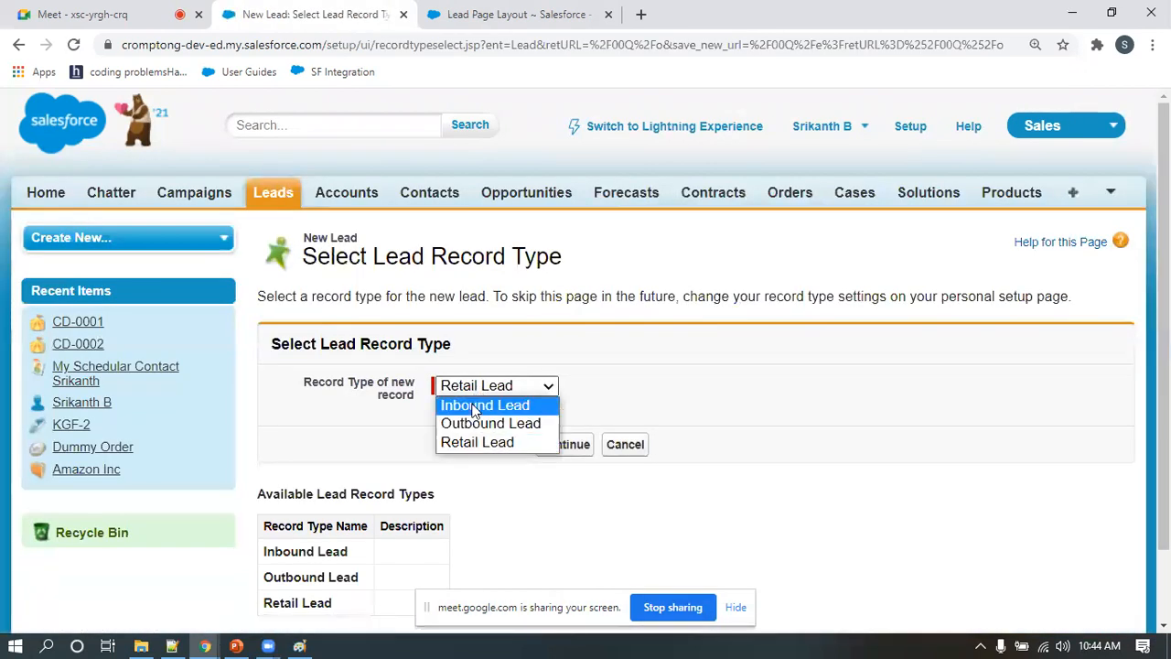
{"action": "left_click", "coordinate": [476, 422]}
{"action": "left_click", "coordinate": [562, 445]}
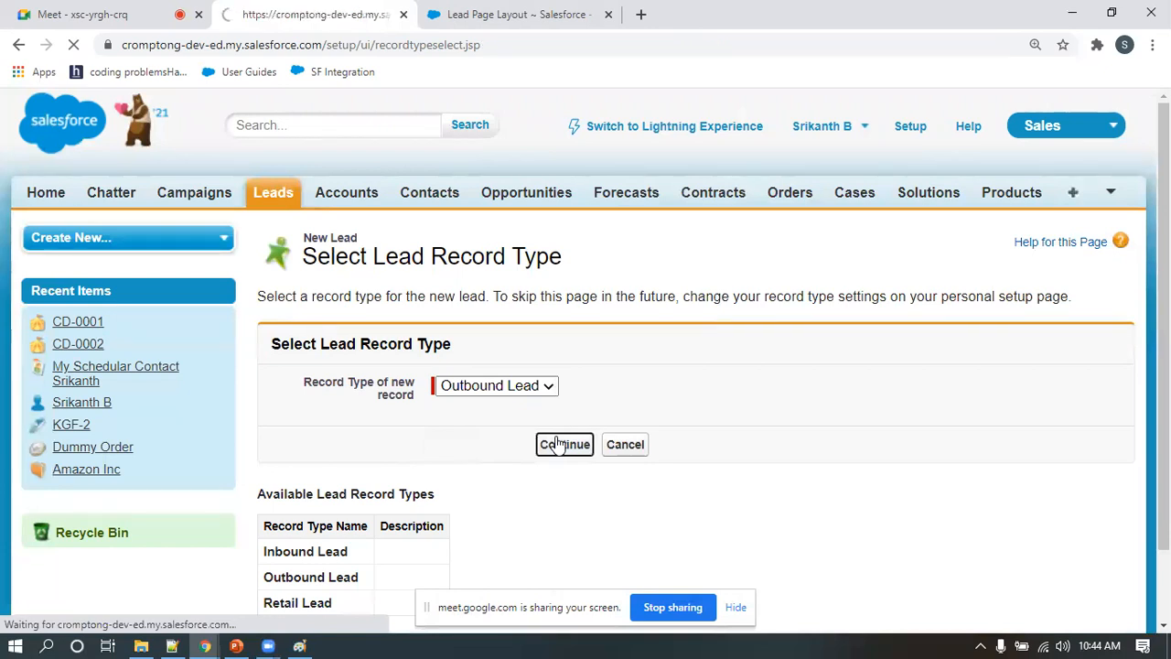
{"action": "left_click_drag", "start_coordinate": [861, 384], "coordinate": [991, 384]}
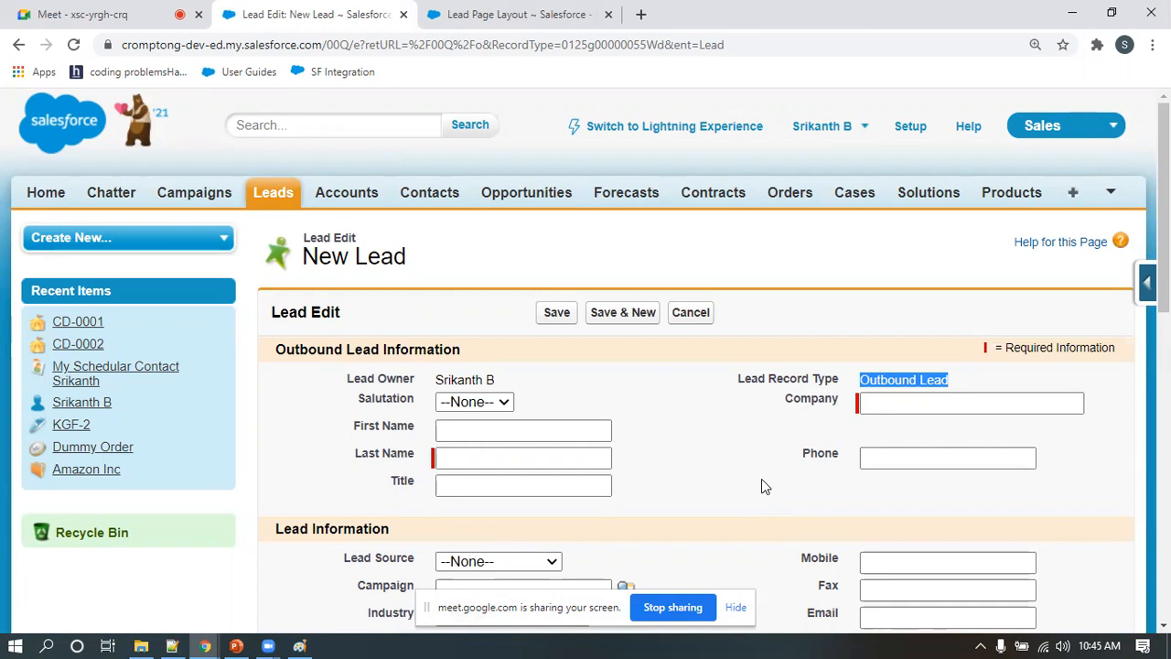
Return to the Leads home page and start another new lead, opening the record type selection
{"action": "left_click", "coordinate": [264, 198]}
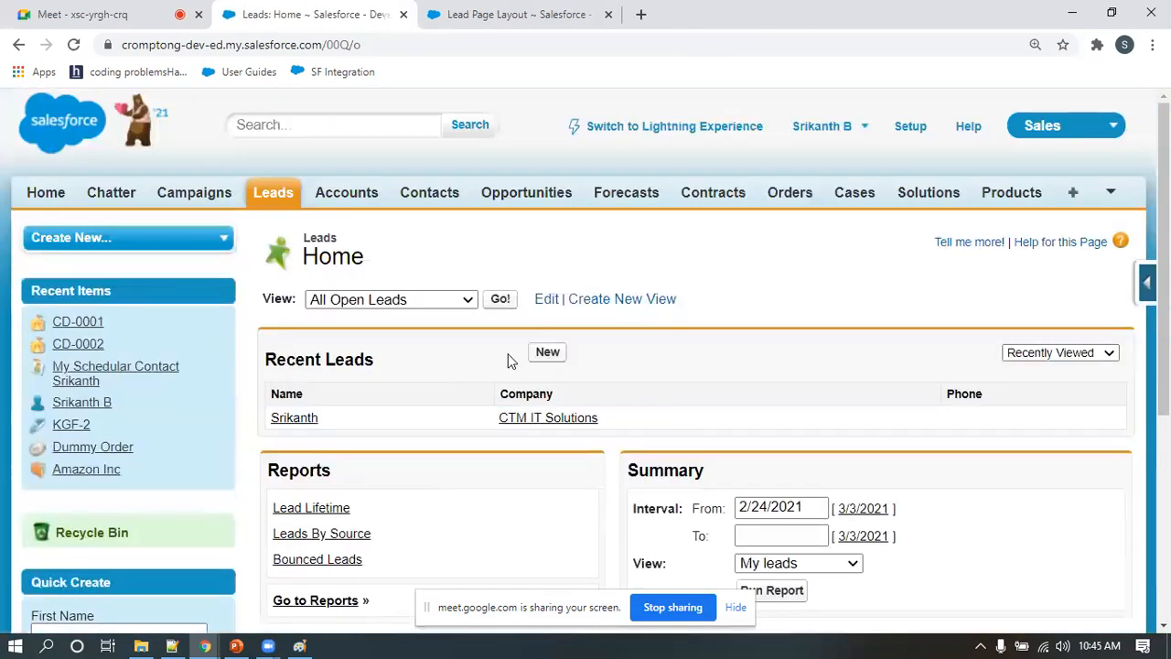
{"action": "left_click", "coordinate": [548, 352]}
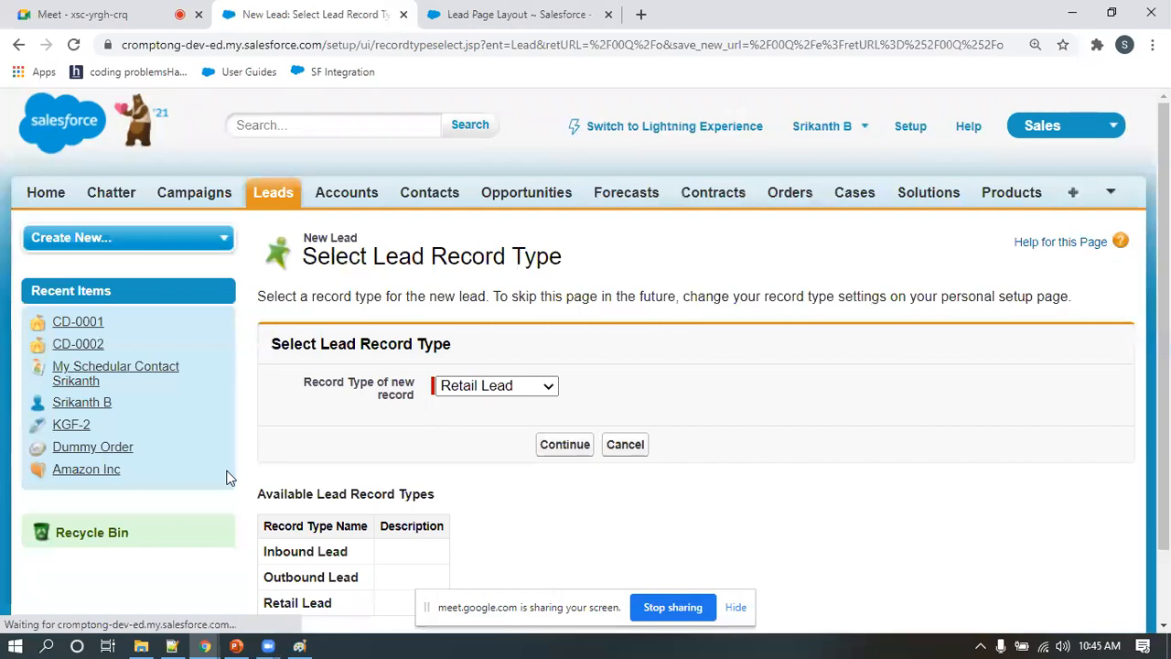
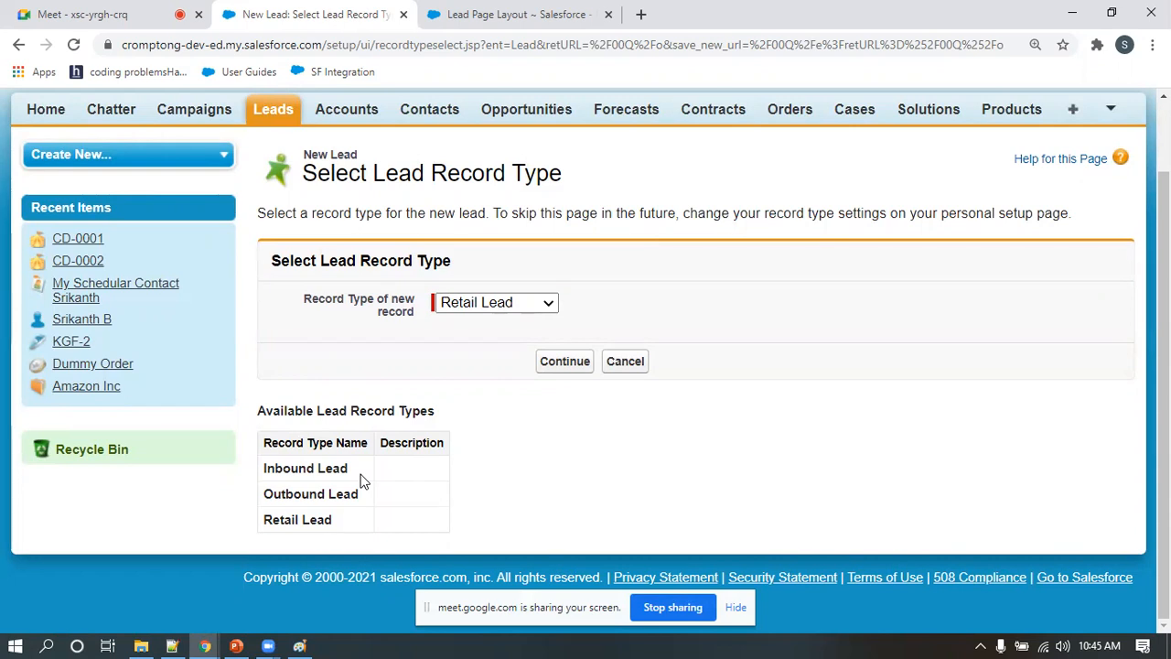
Open the Users list in Setup and copy the username of the user with the Sales Admin profile
{"action": "scroll", "coordinate": [479, 327], "scroll_direction": "up", "scroll_amount": 2}
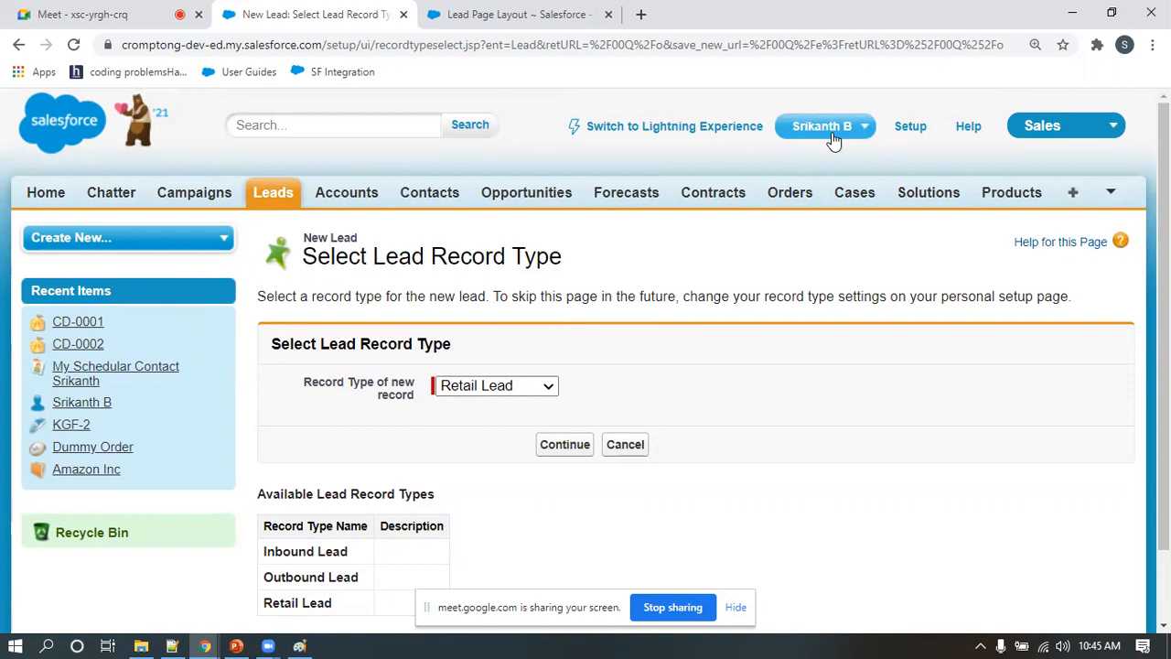
{"action": "left_click", "coordinate": [911, 131]}
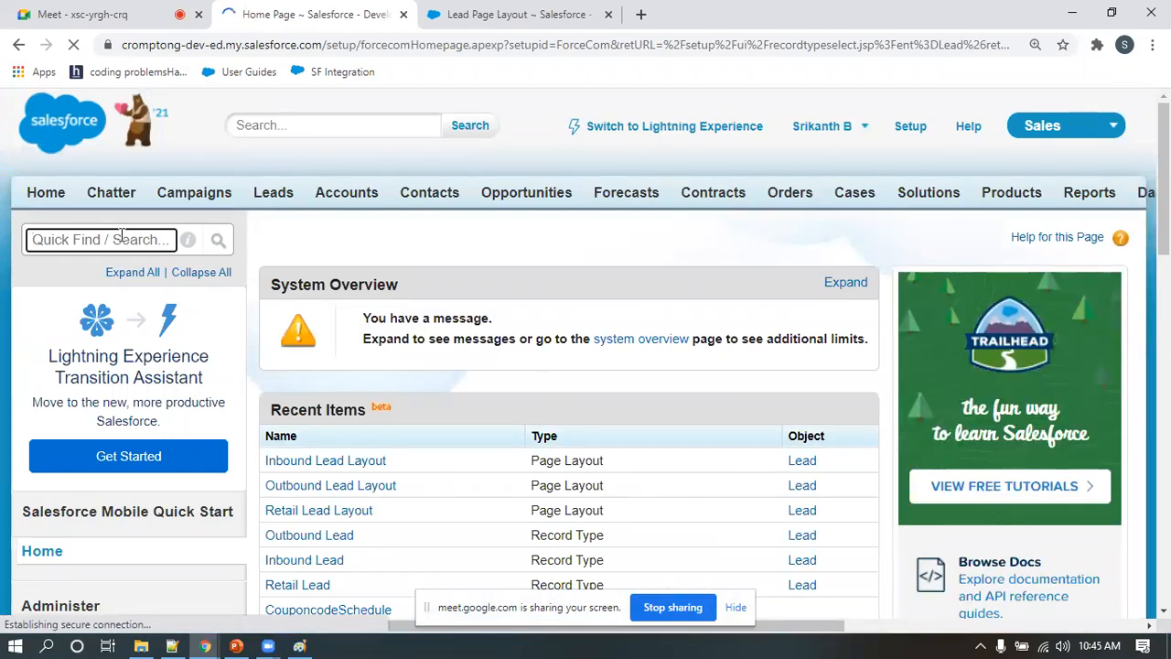
{"action": "type", "text": "user"}
{"action": "left_click", "coordinate": [68, 382]}
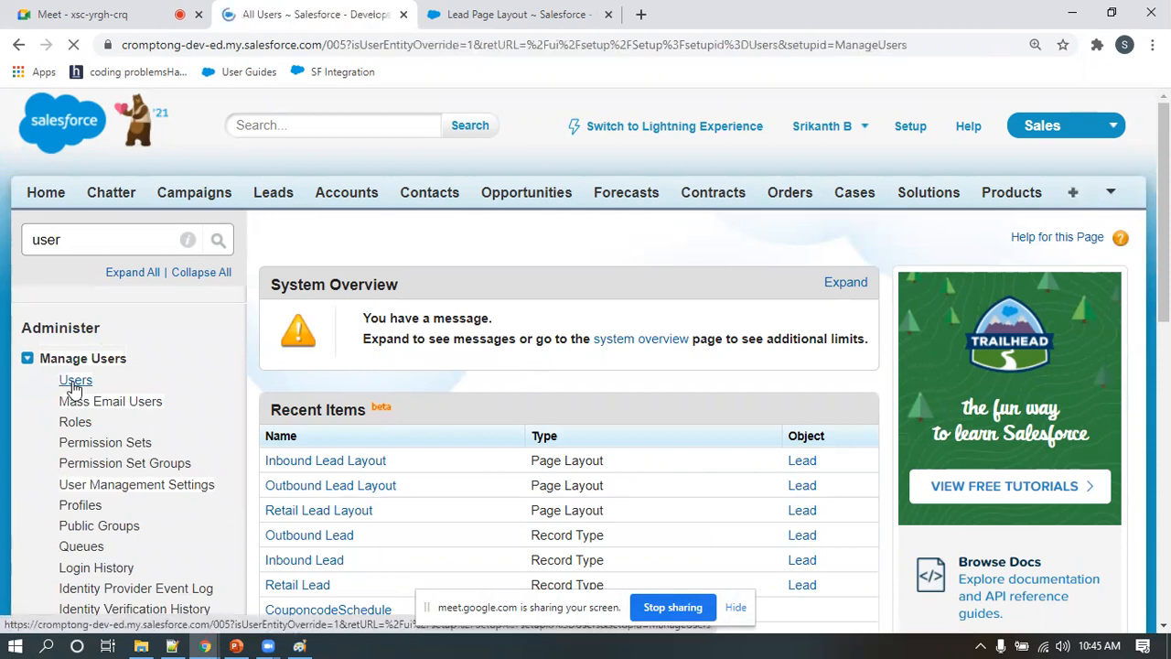
{"action": "scroll", "coordinate": [787, 394], "scroll_direction": "down", "scroll_amount": 2}
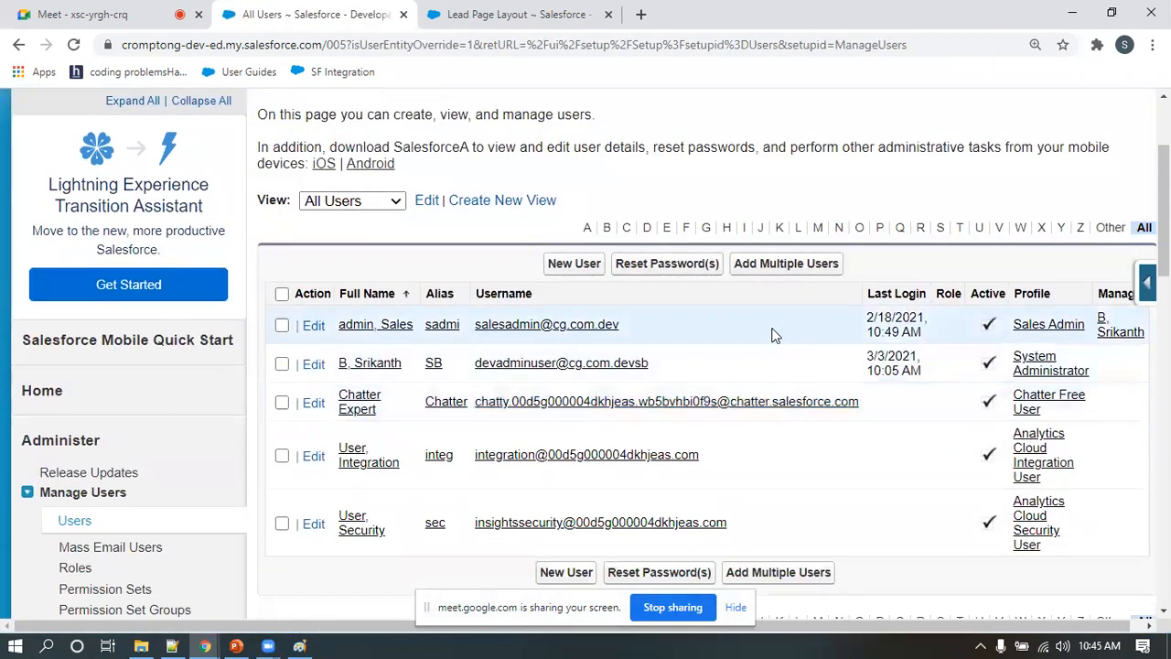
{"action": "left_click_drag", "start_coordinate": [628, 329], "coordinate": [477, 330]}
{"action": "key", "text": "ctrl+c"}
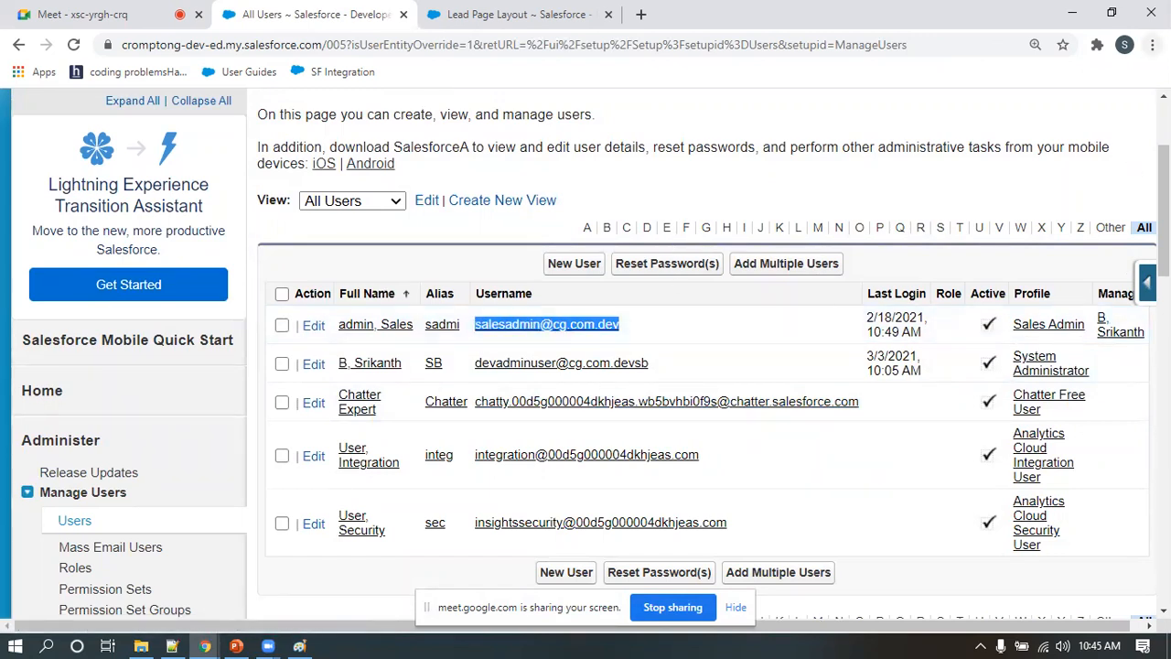
Open a new incognito browser window and go to login.salesforce.com
{"action": "left_click", "coordinate": [1154, 44]}
{"action": "left_click", "coordinate": [1040, 110]}
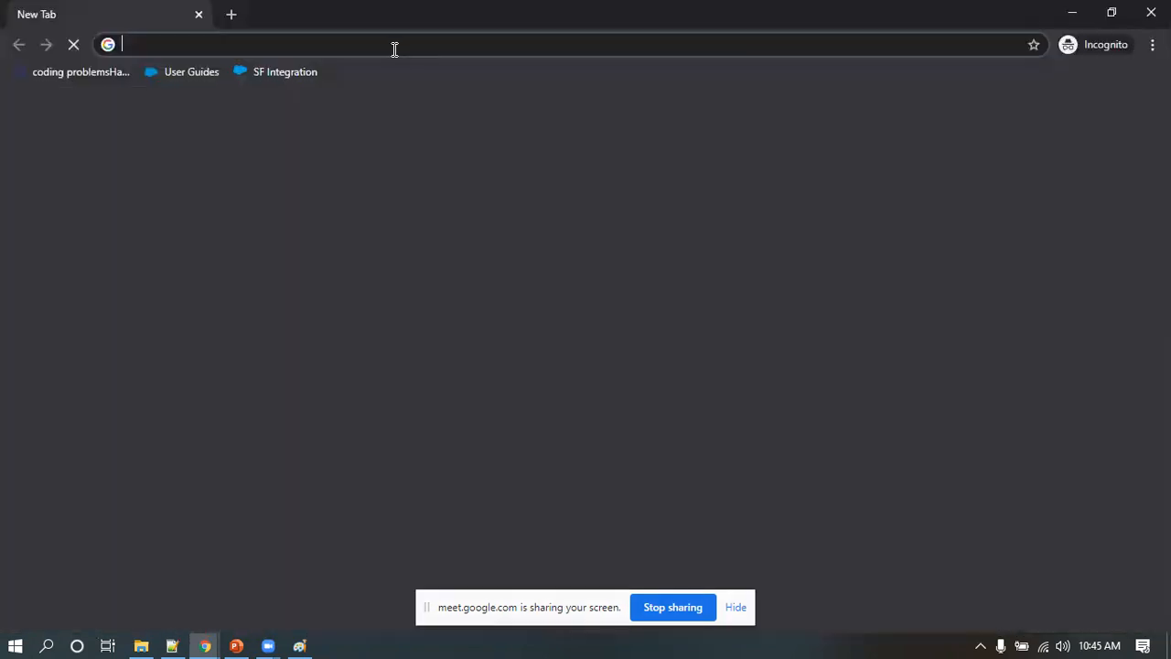
{"action": "type", "text": "login.salesforce.com"}
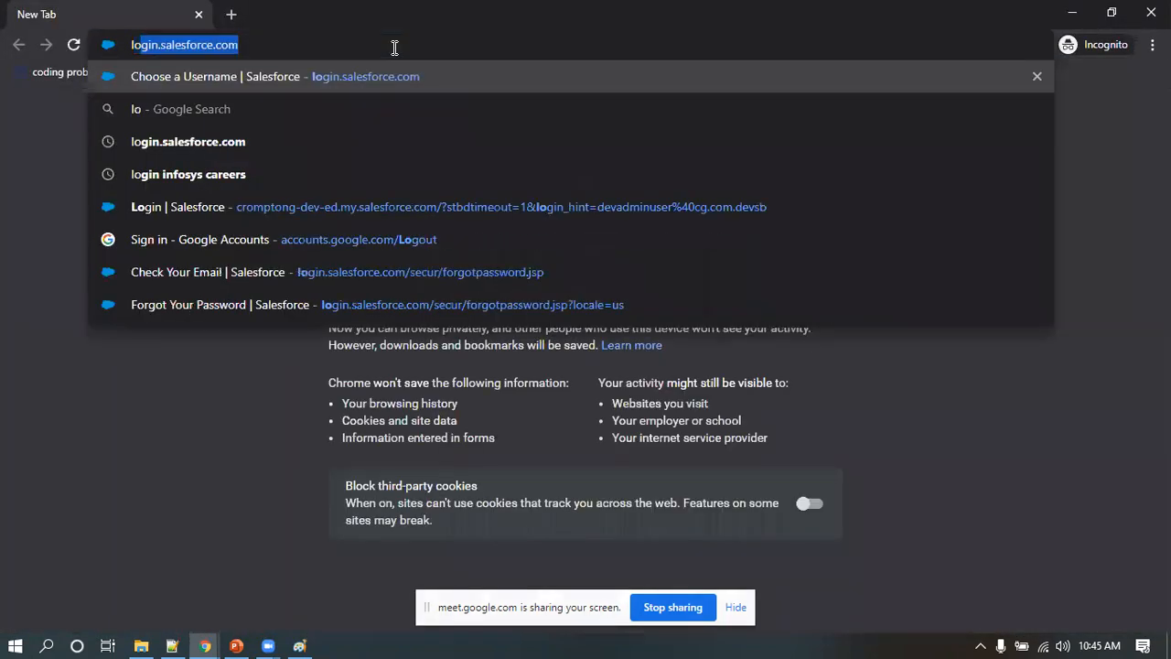
{"action": "key", "text": "Right"}
{"action": "key", "text": "Return"}
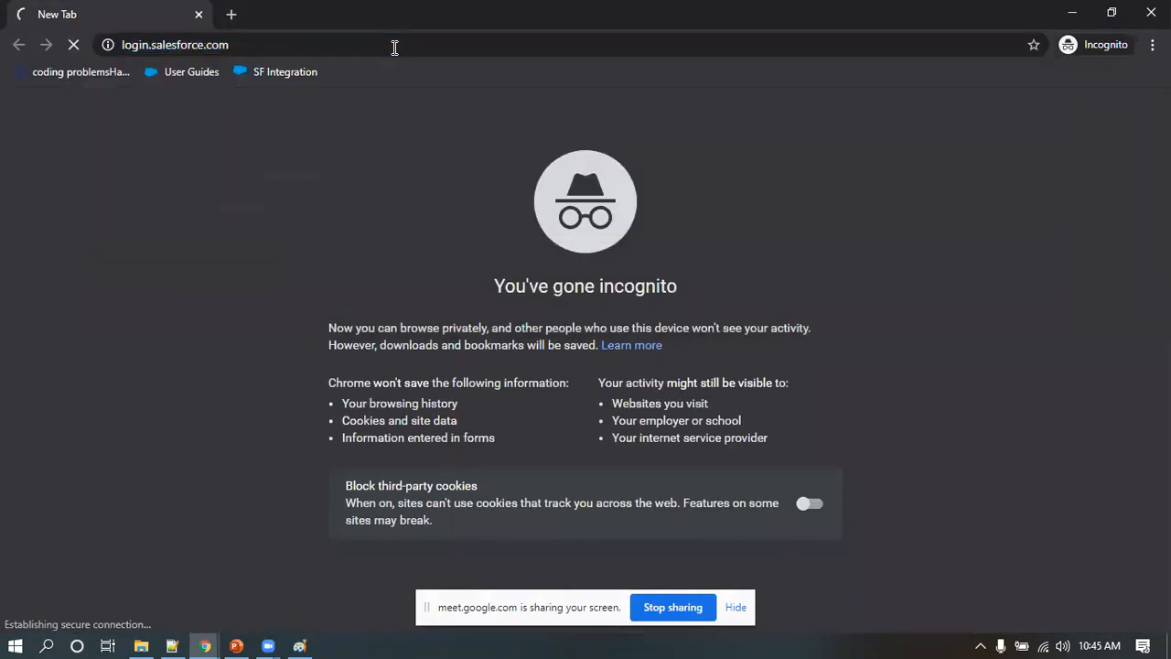
Log in as the sales admin user with the copied username and the account password
{"action": "left_click", "coordinate": [299, 303]}
{"action": "key", "text": "ctrl+v"}
{"action": "left_click", "coordinate": [248, 368]}
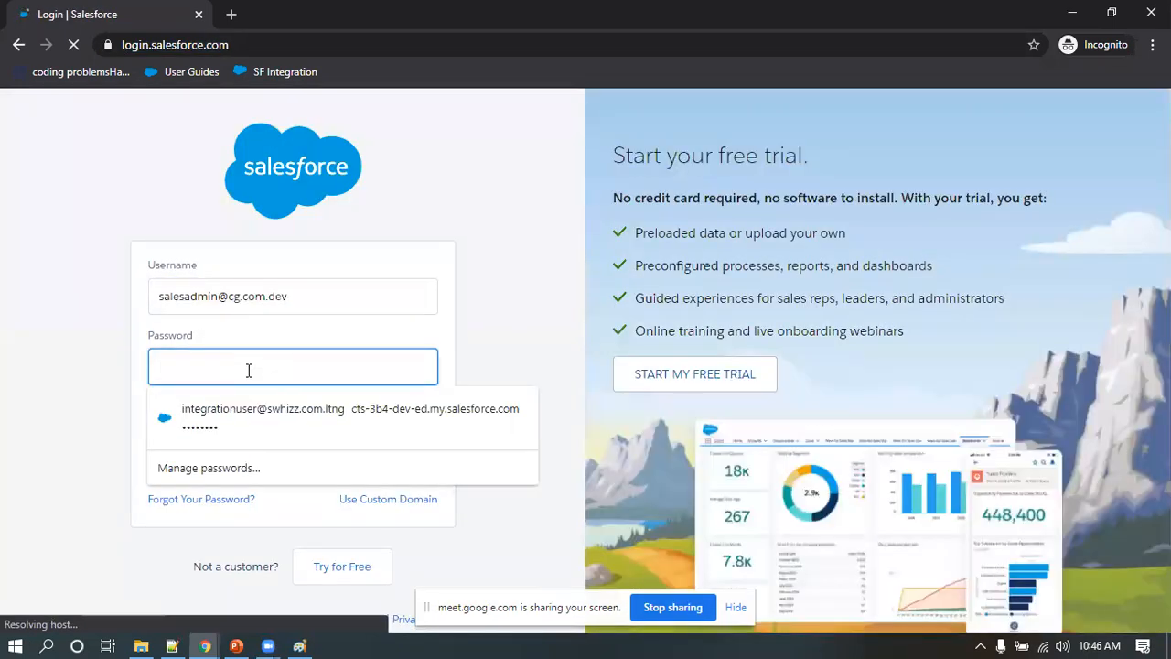
{"action": "type", "text": "p"}
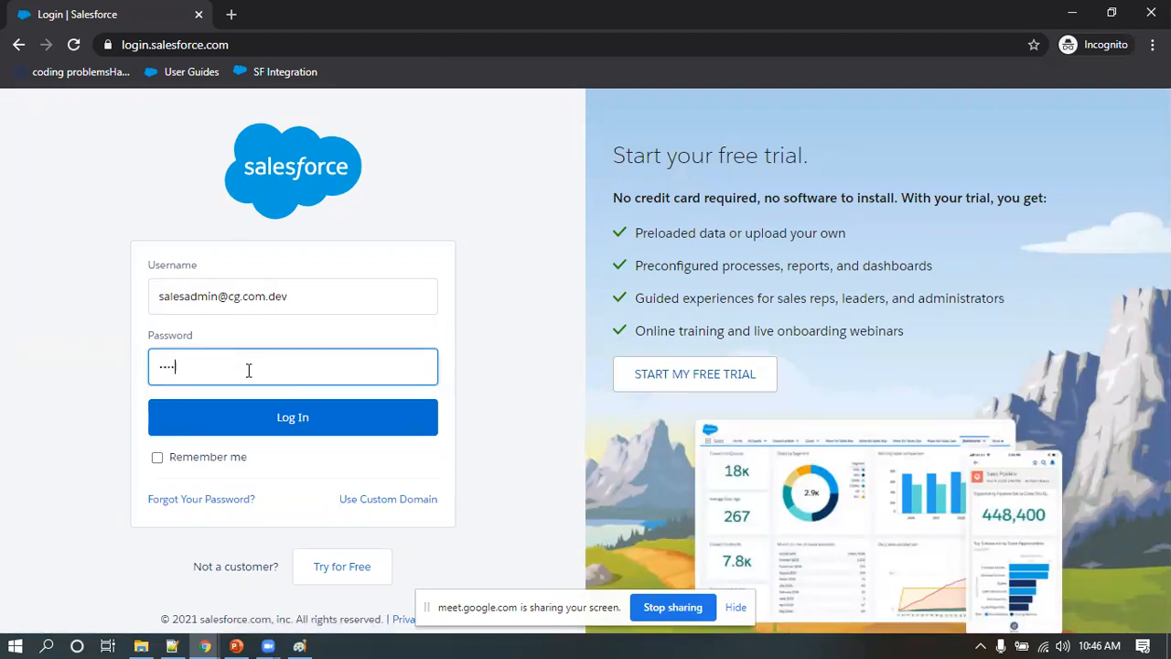
{"action": "key", "text": "Return"}
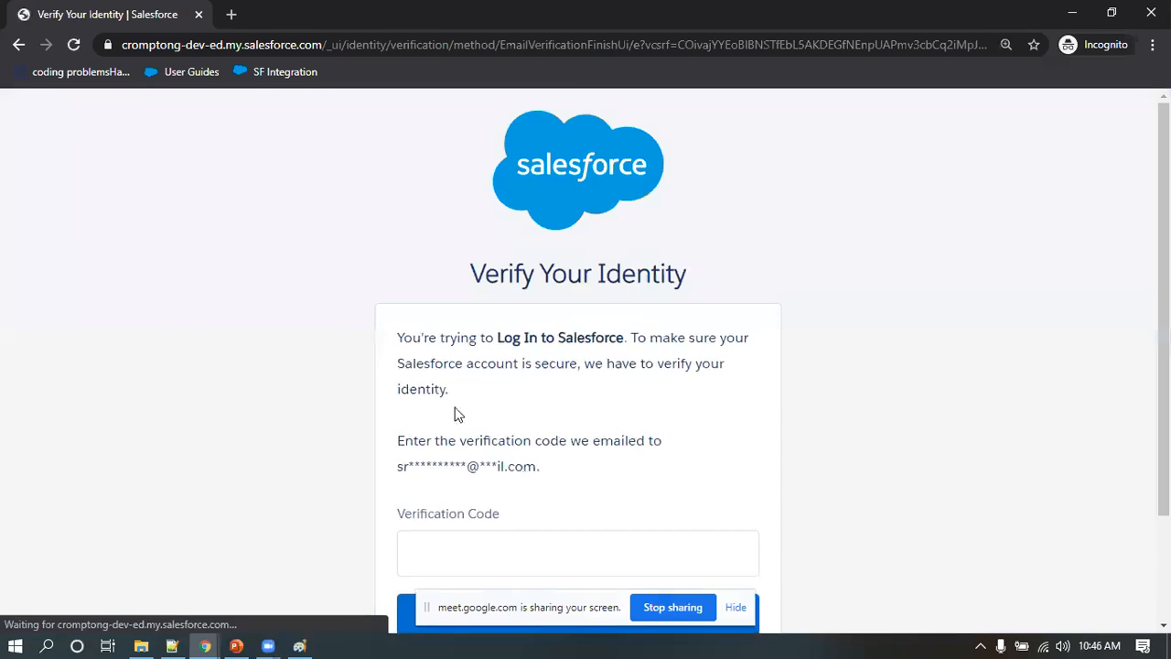
Open gmail.com in a new tab of the regular browser window and copy the verification code from the "Verify your identity in Salesforce" e-mail
{"action": "mouse_move", "coordinate": [209, 640]}
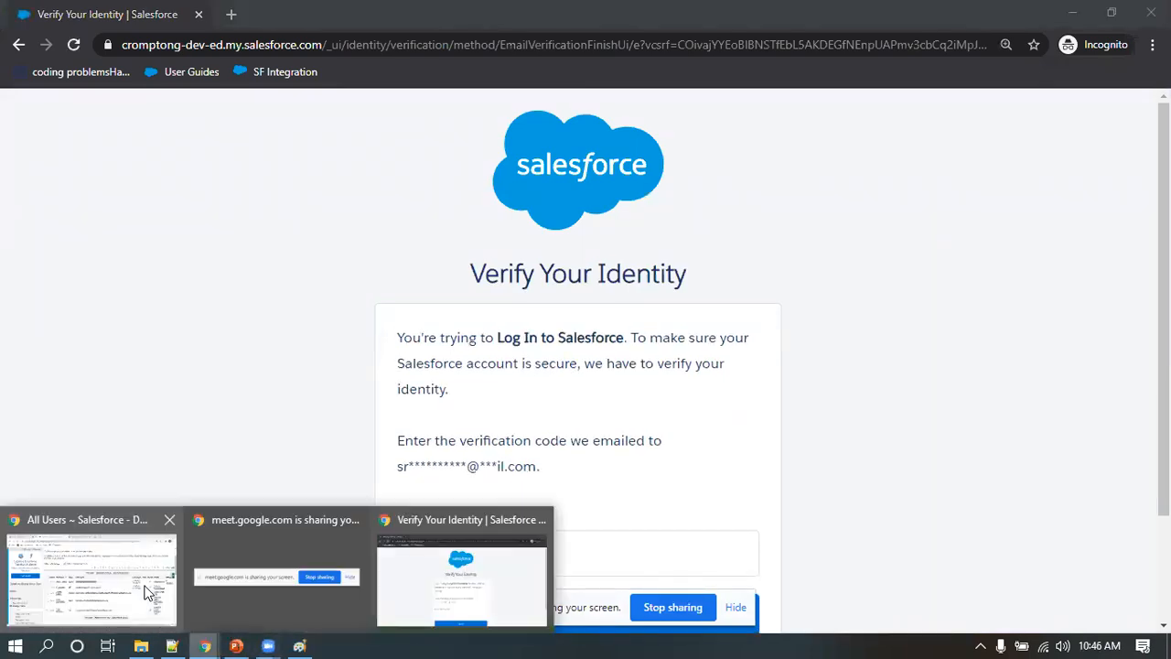
{"action": "left_click", "coordinate": [91, 577]}
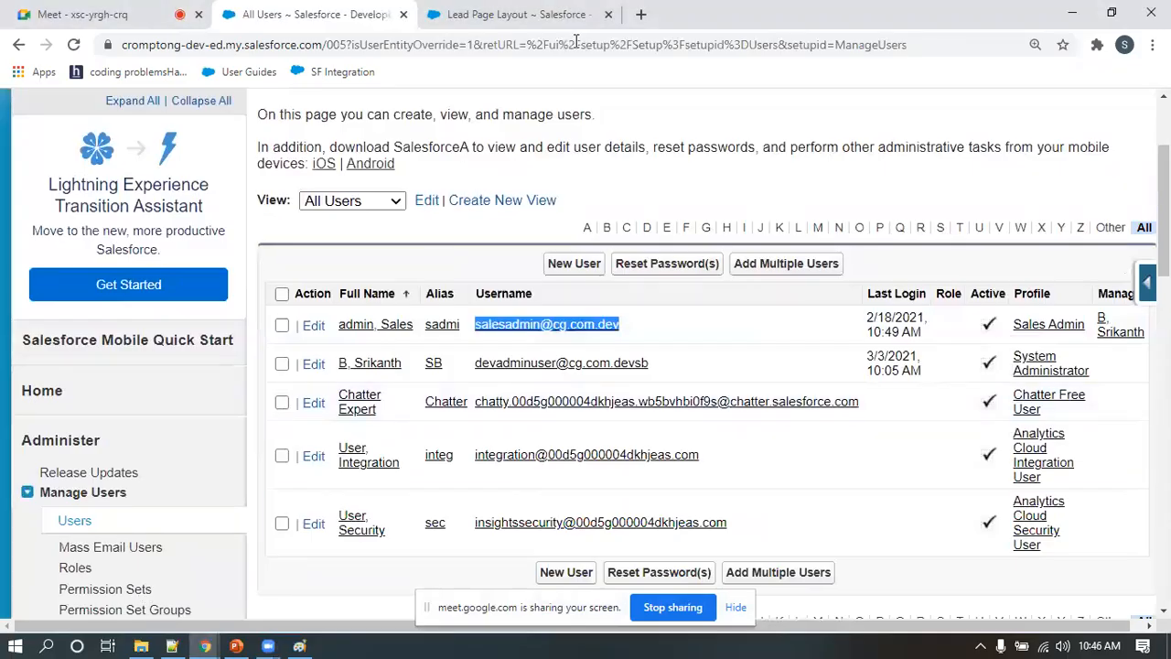
{"action": "left_click", "coordinate": [641, 14]}
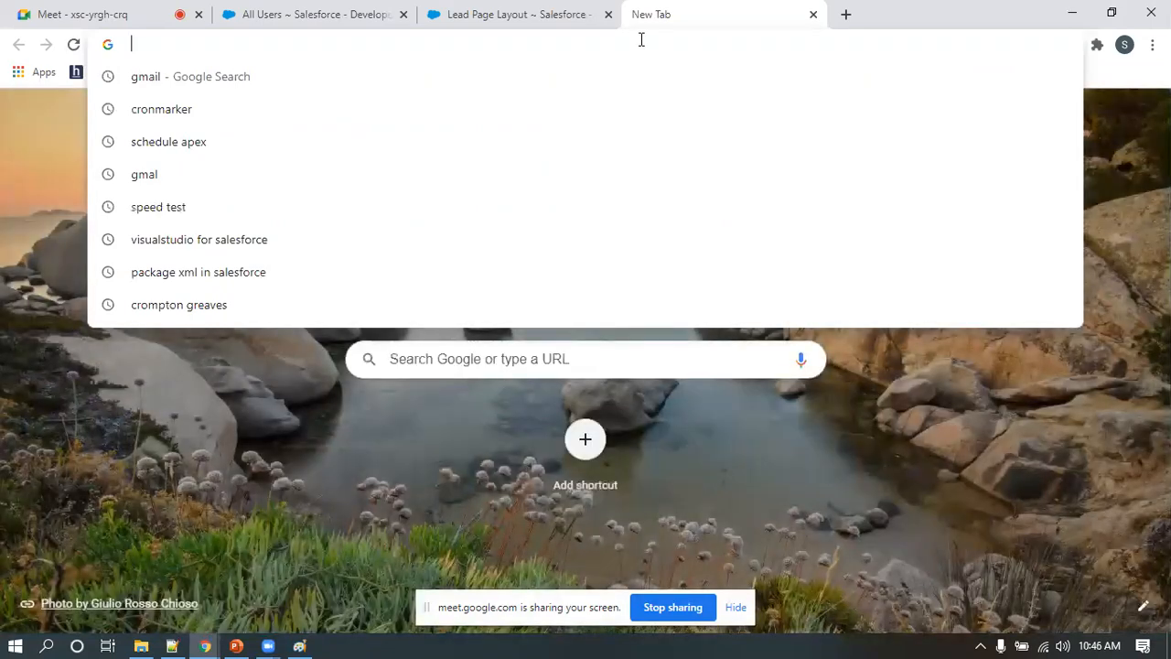
{"action": "type", "text": "gmail."}
{"action": "type", "text": "com"}
{"action": "key", "text": "Return"}
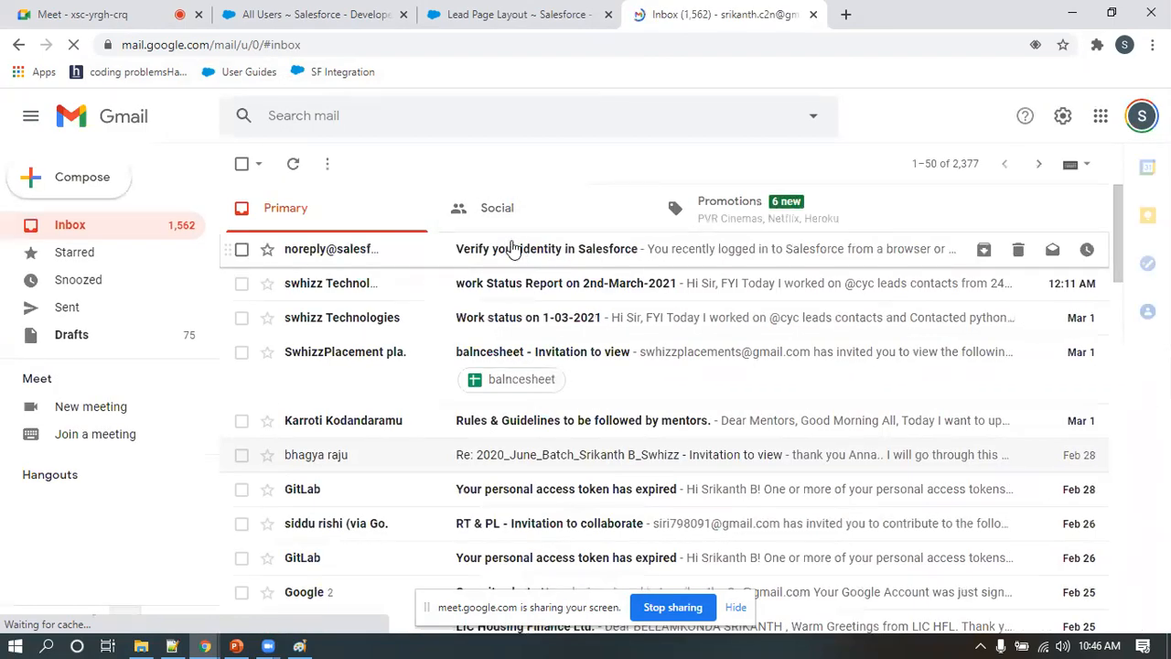
{"action": "left_click", "coordinate": [521, 255]}
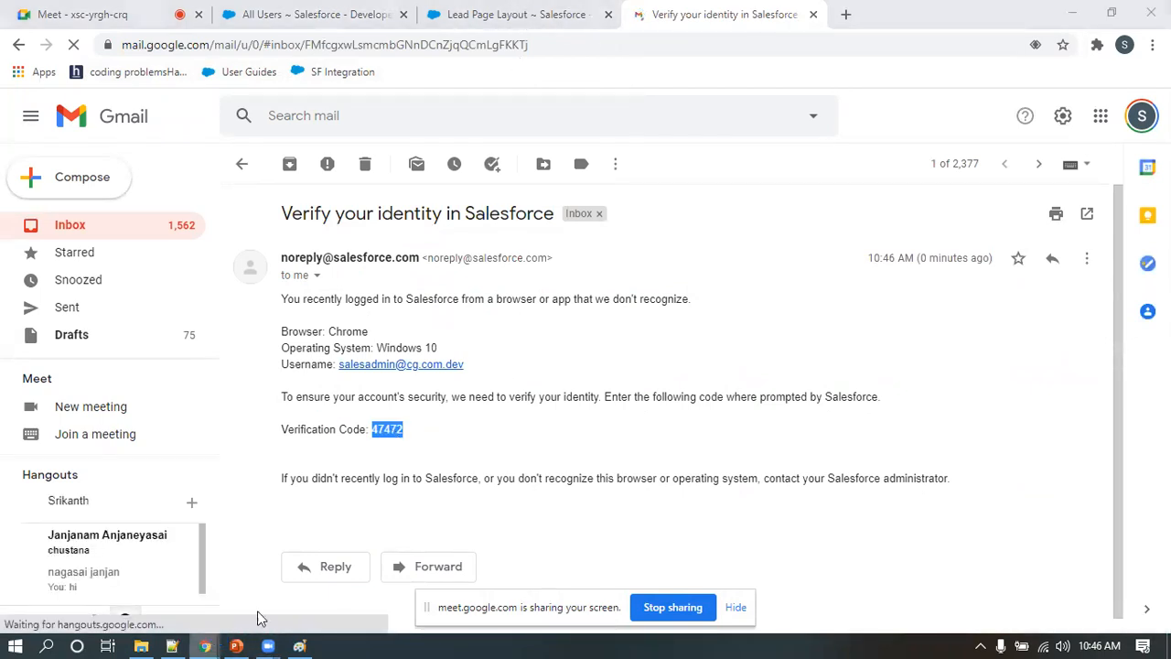
Return to the incognito window, paste the verification code into the identity check and verify it
{"action": "mouse_move", "coordinate": [205, 646]}
{"action": "left_click", "coordinate": [522, 579]}
{"action": "left_click", "coordinate": [482, 557]}
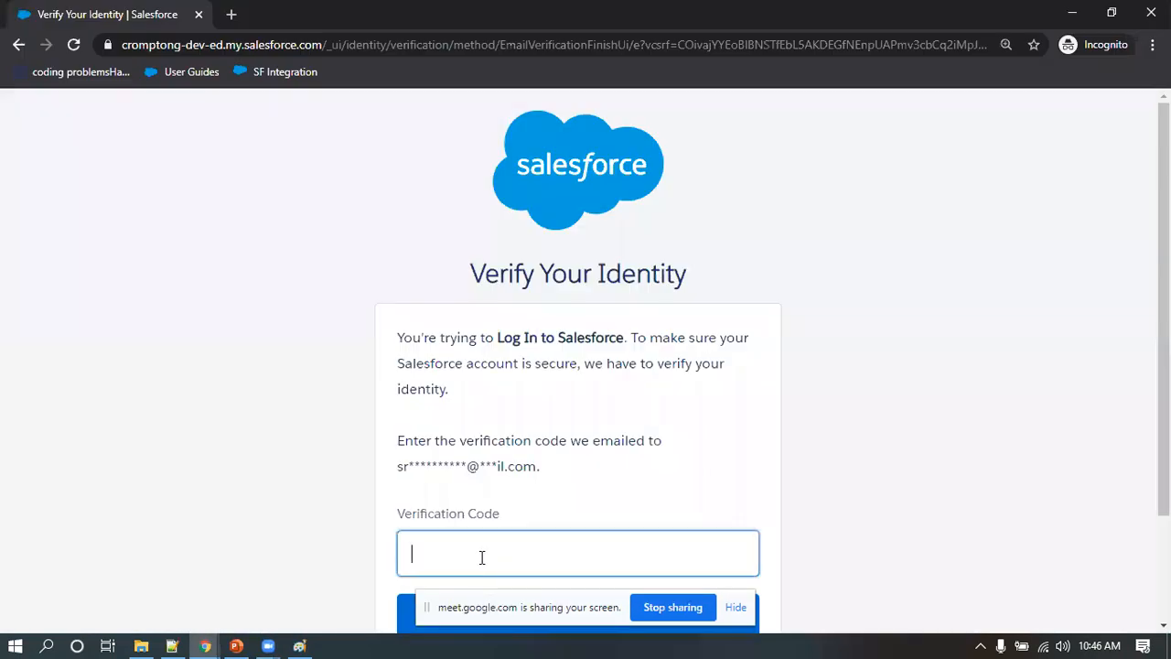
{"action": "key", "text": "ctrl+v"}
{"action": "scroll", "coordinate": [684, 454], "scroll_direction": "down", "scroll_amount": 2}
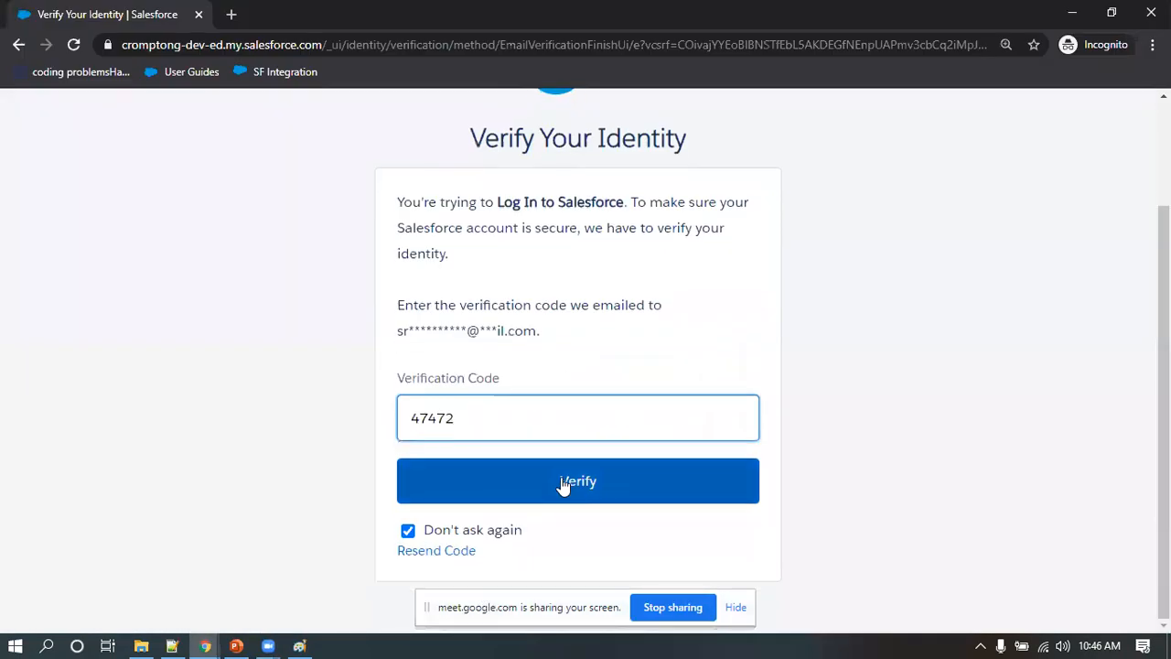
{"action": "left_click", "coordinate": [565, 483]}
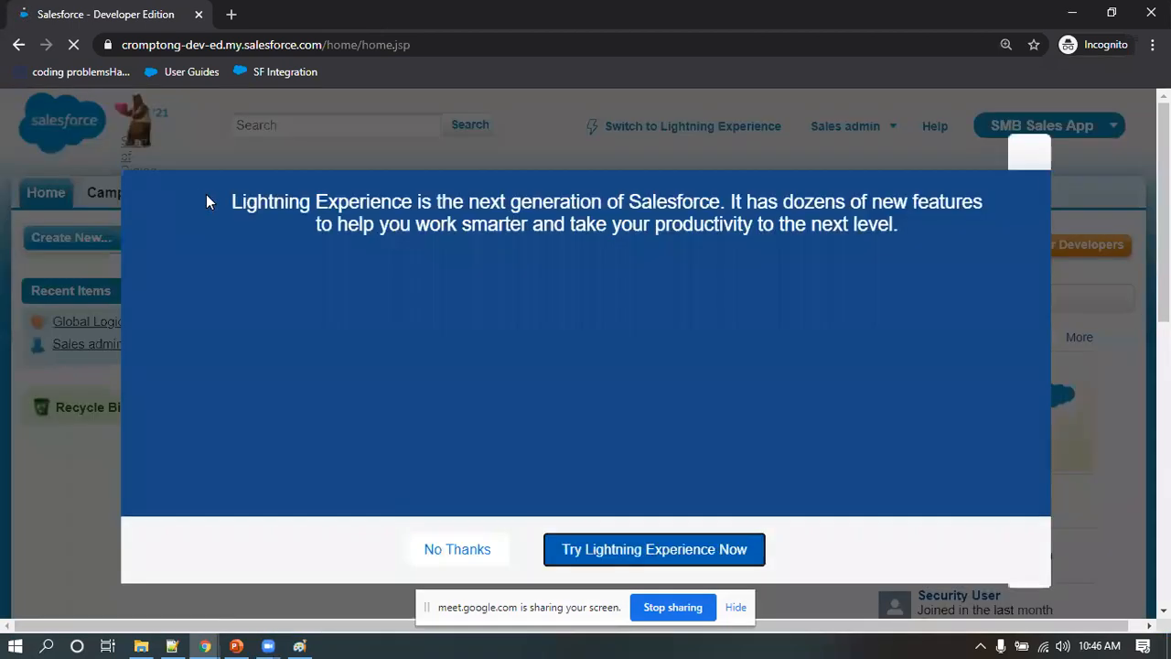
Dismiss the Lightning Experience offer, start a new lead as the sales admin and check which lead record types can be chosen
{"action": "left_click", "coordinate": [1026, 152]}
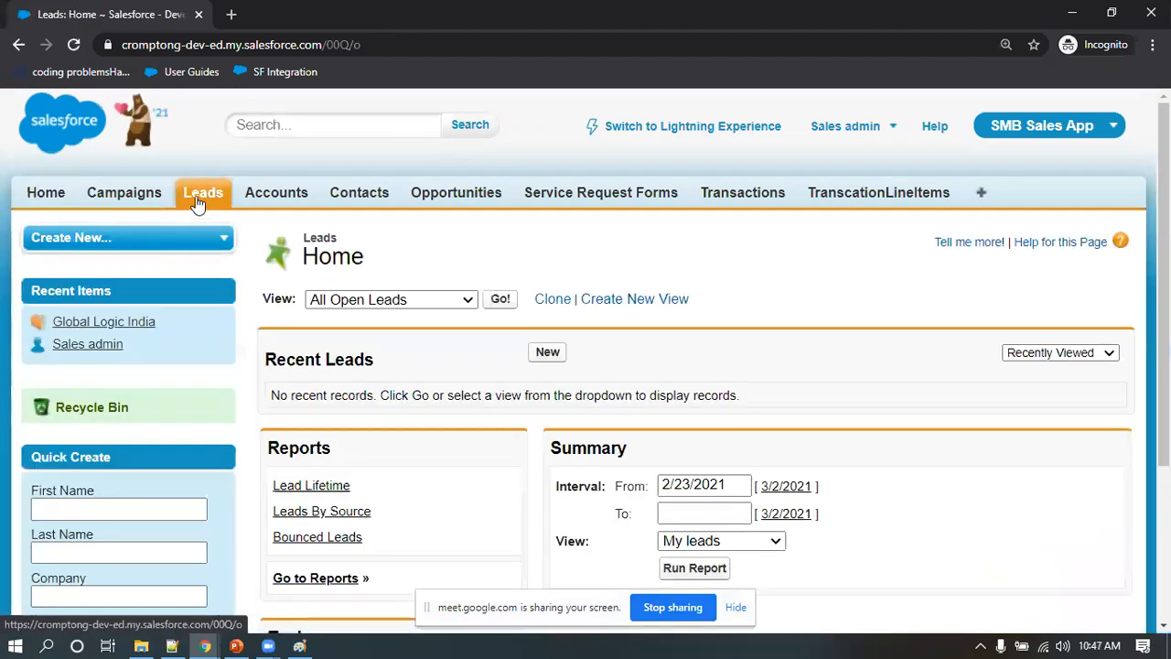
{"action": "left_click", "coordinate": [548, 353]}
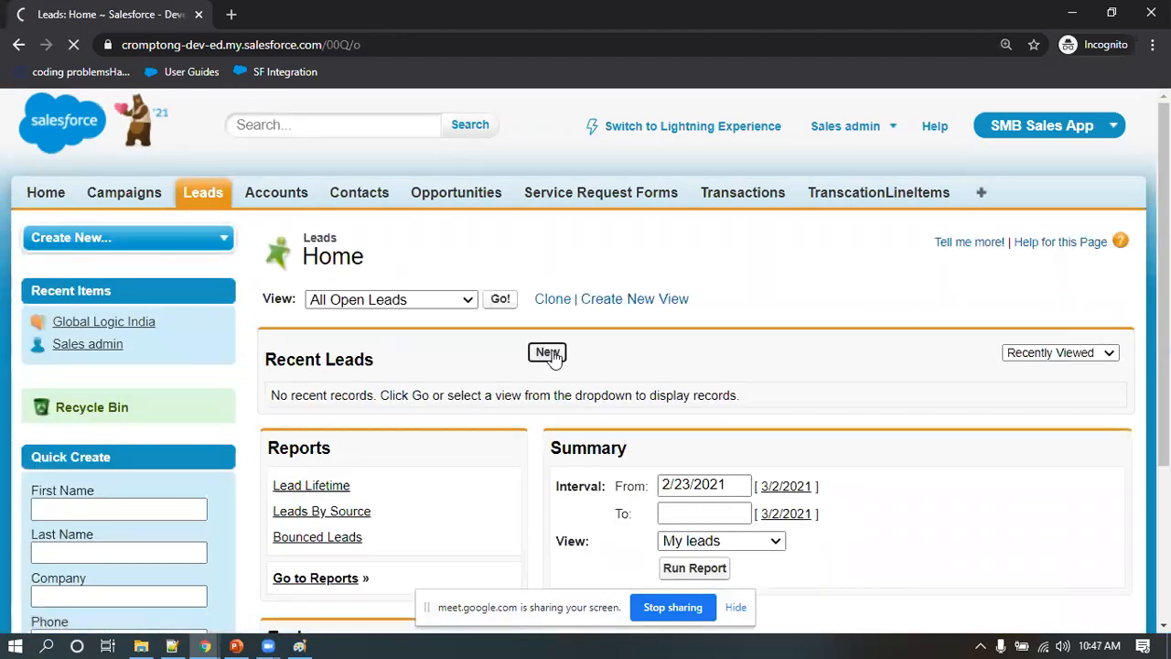
{"action": "scroll", "coordinate": [554, 358], "scroll_direction": "down", "scroll_amount": 1}
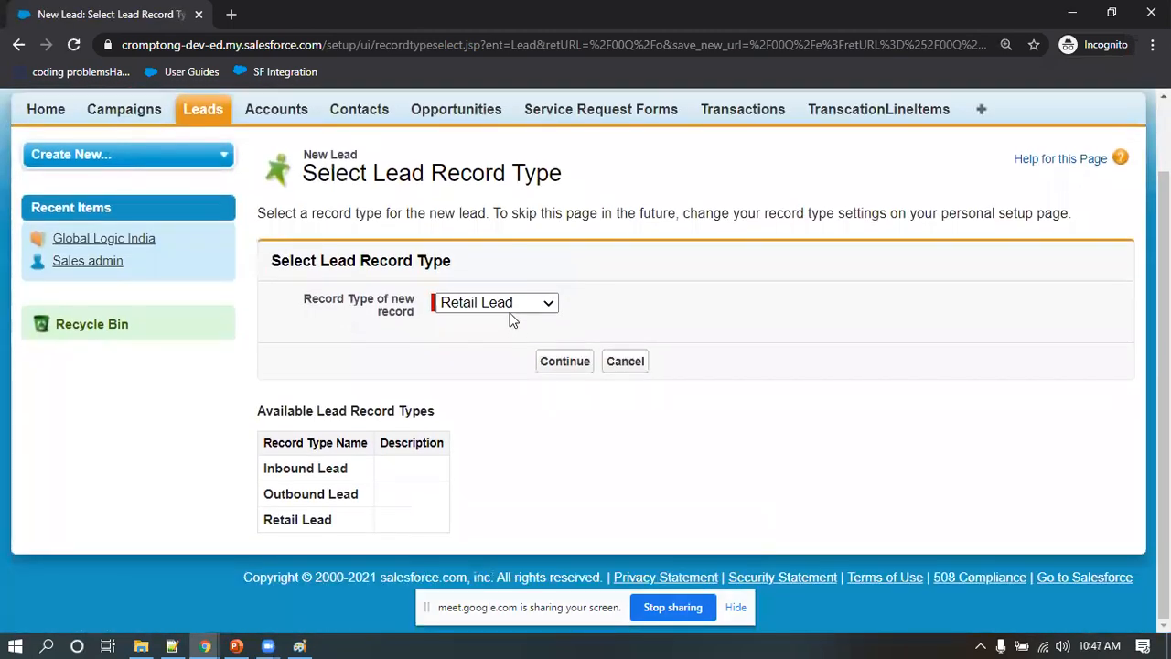
{"action": "left_click", "coordinate": [511, 308]}
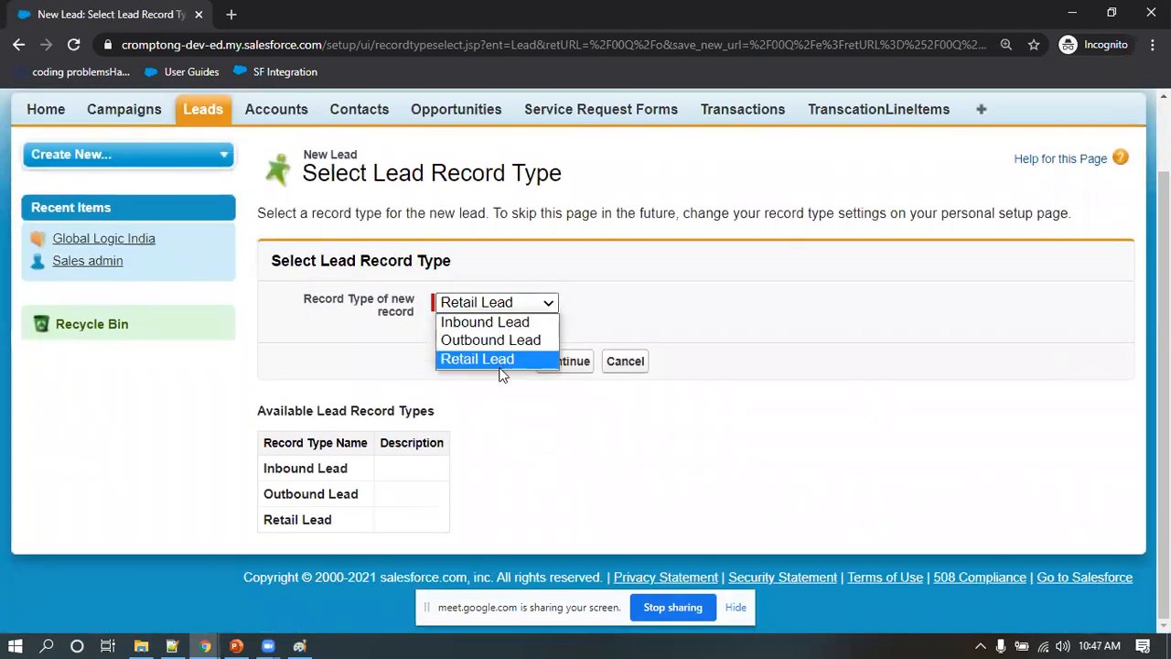
{"action": "left_click", "coordinate": [797, 311]}
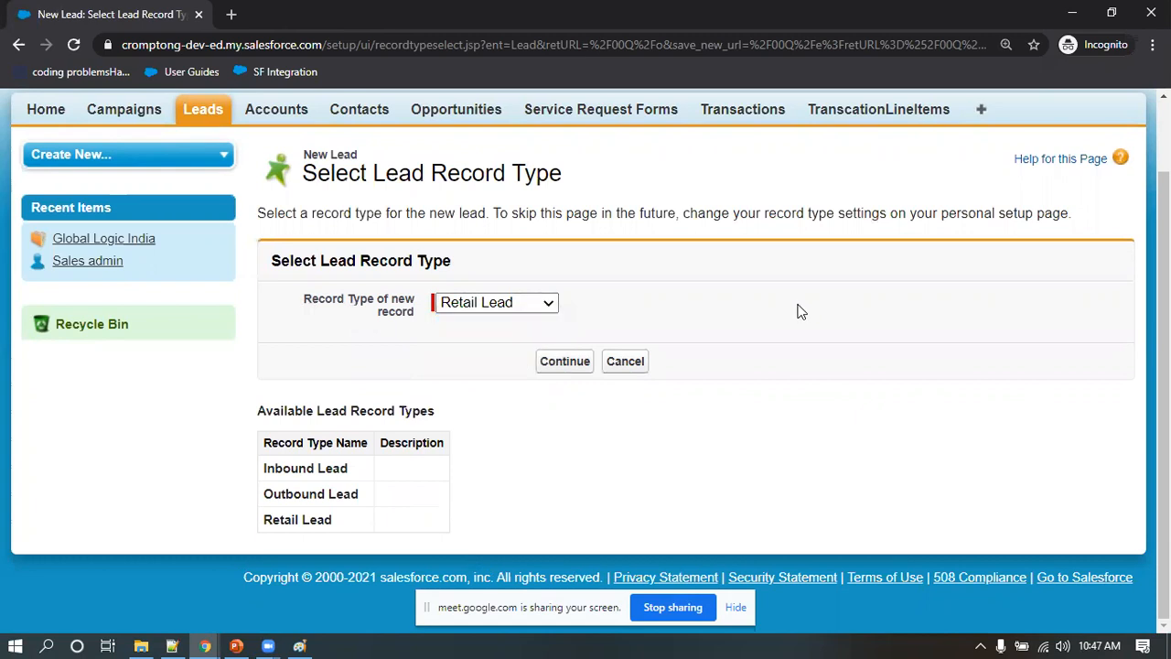
{"action": "scroll", "coordinate": [720, 339], "scroll_direction": "up", "scroll_amount": 2}
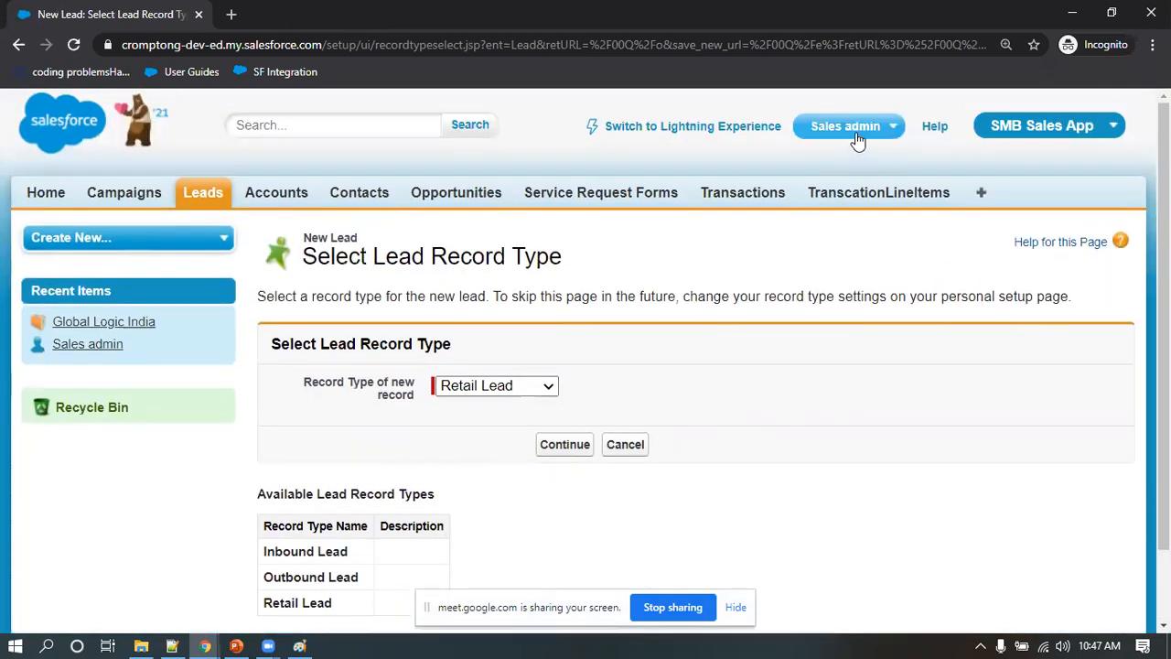
{"action": "left_click", "coordinate": [528, 389]}
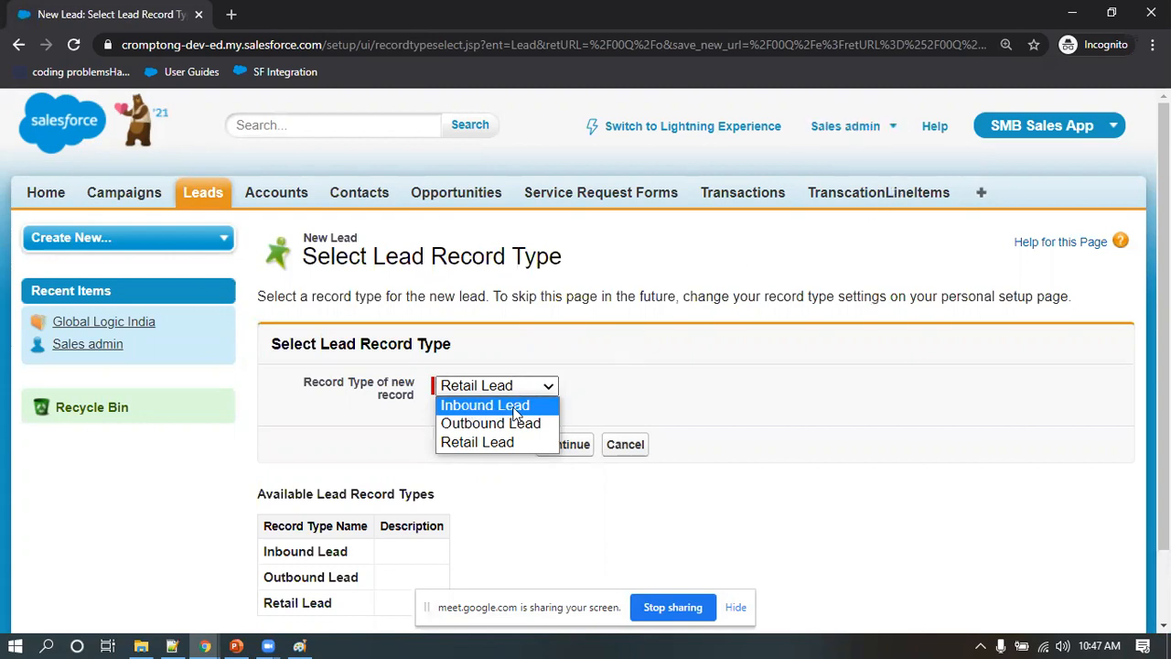
Switch to the administrator's Salesforce window, start a new lead there and check which lead record types can be chosen
{"action": "left_click", "coordinate": [205, 646]}
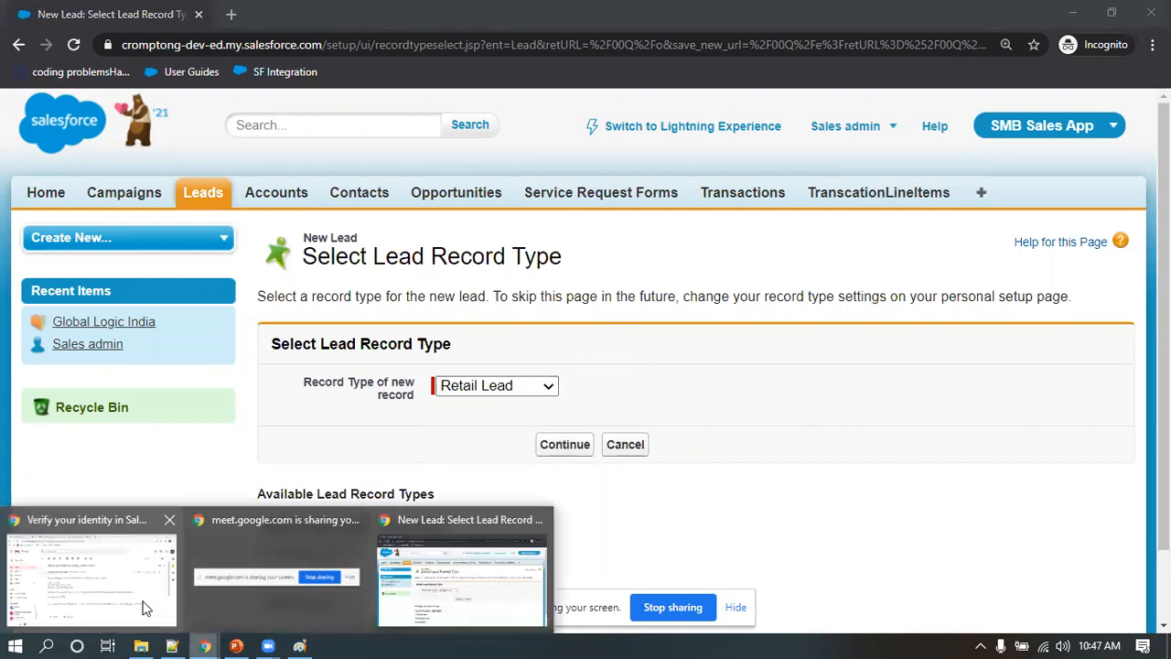
{"action": "left_click", "coordinate": [177, 625]}
{"action": "left_click", "coordinate": [352, 13]}
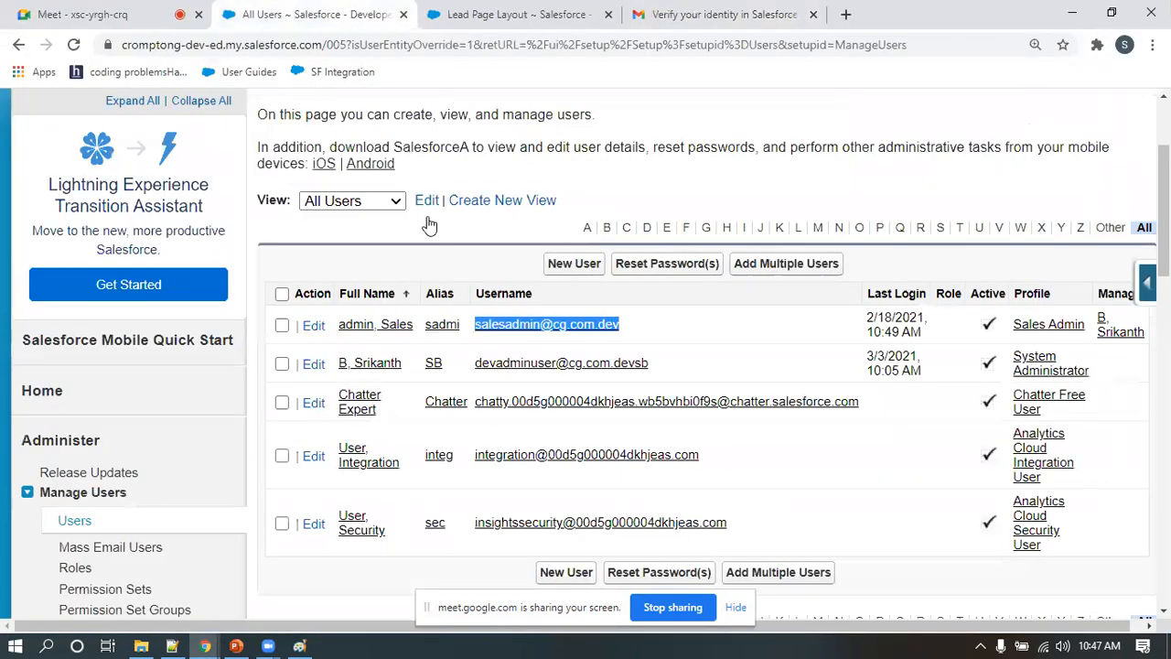
{"action": "scroll", "coordinate": [325, 233], "scroll_direction": "up", "scroll_amount": 2}
{"action": "left_click", "coordinate": [267, 192]}
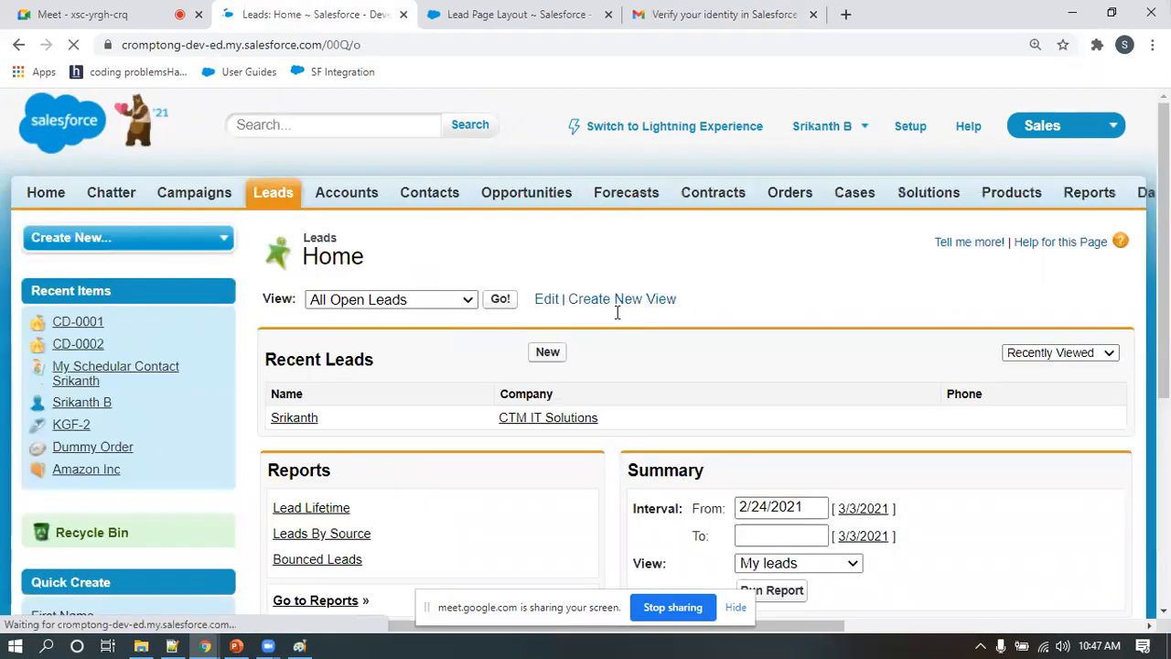
{"action": "left_click", "coordinate": [553, 355]}
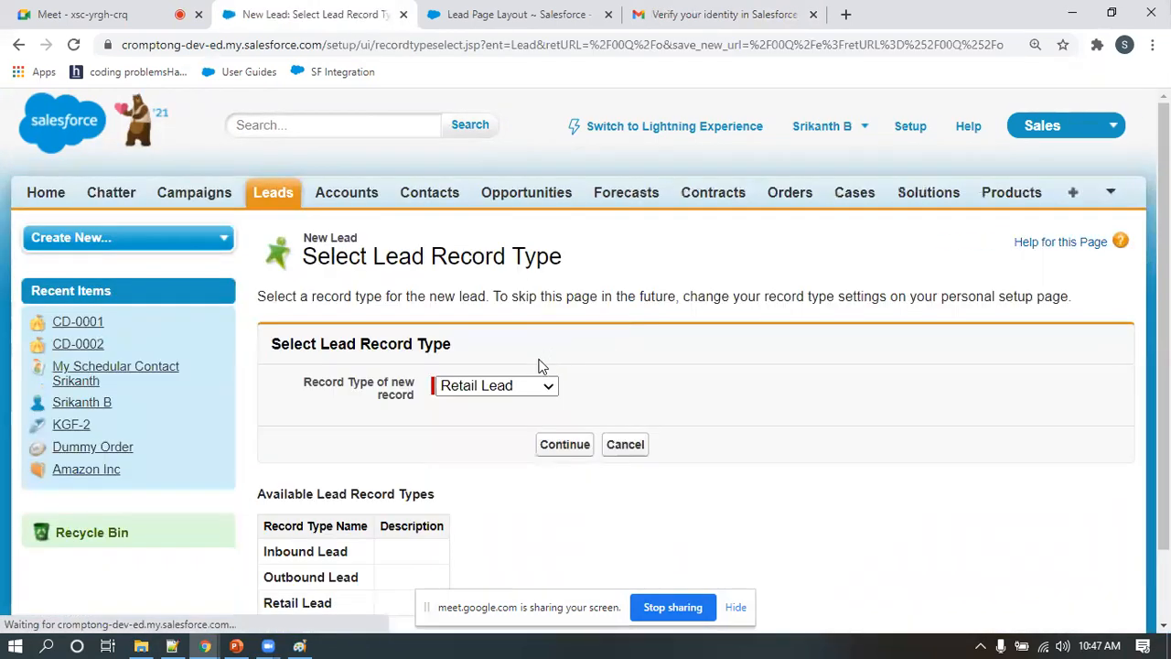
{"action": "left_click", "coordinate": [524, 388]}
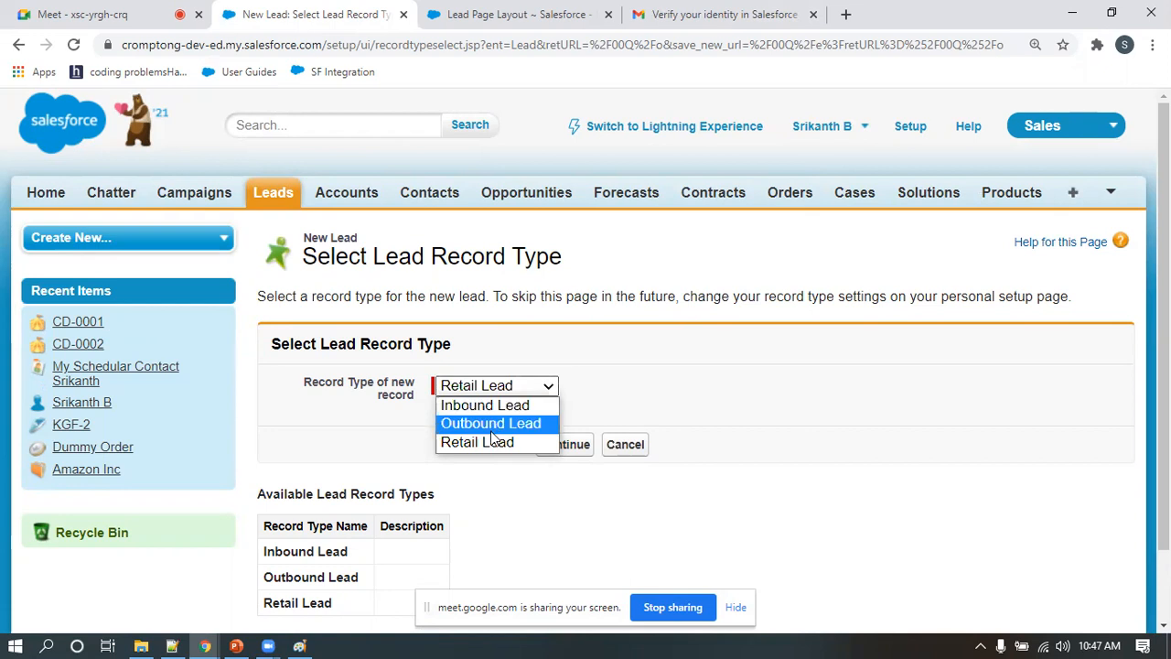
{"action": "left_click", "coordinate": [549, 442]}
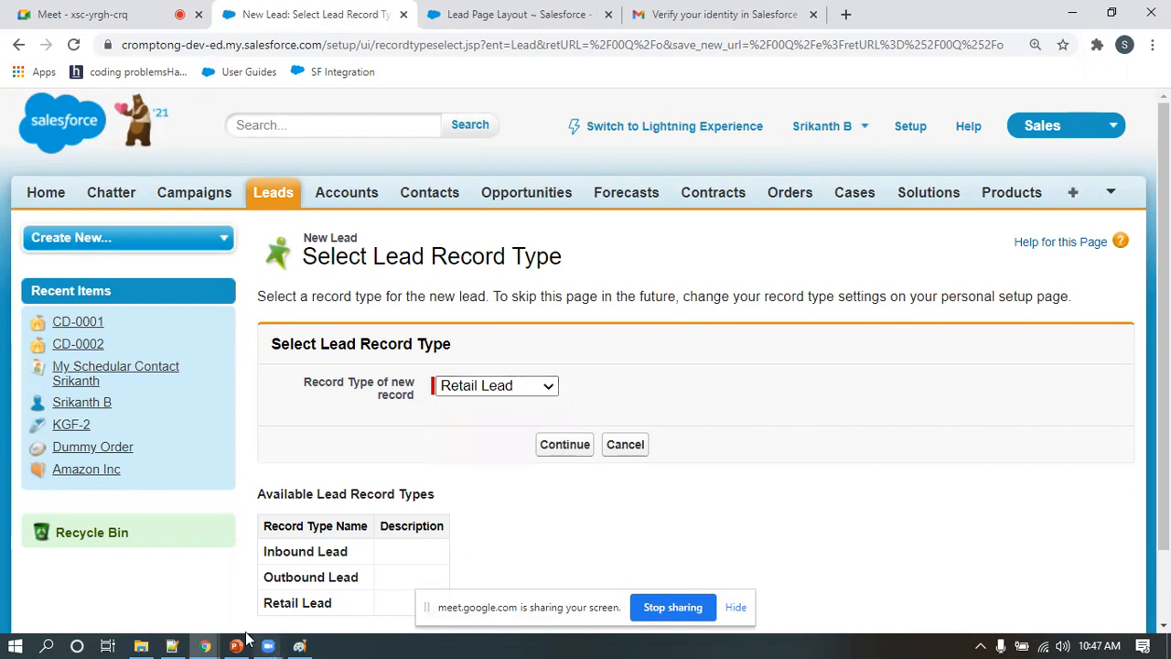
Return to the sales admin's incognito window and compare the record type choices for its new lead
{"action": "mouse_move", "coordinate": [289, 618]}
{"action": "left_click", "coordinate": [455, 599]}
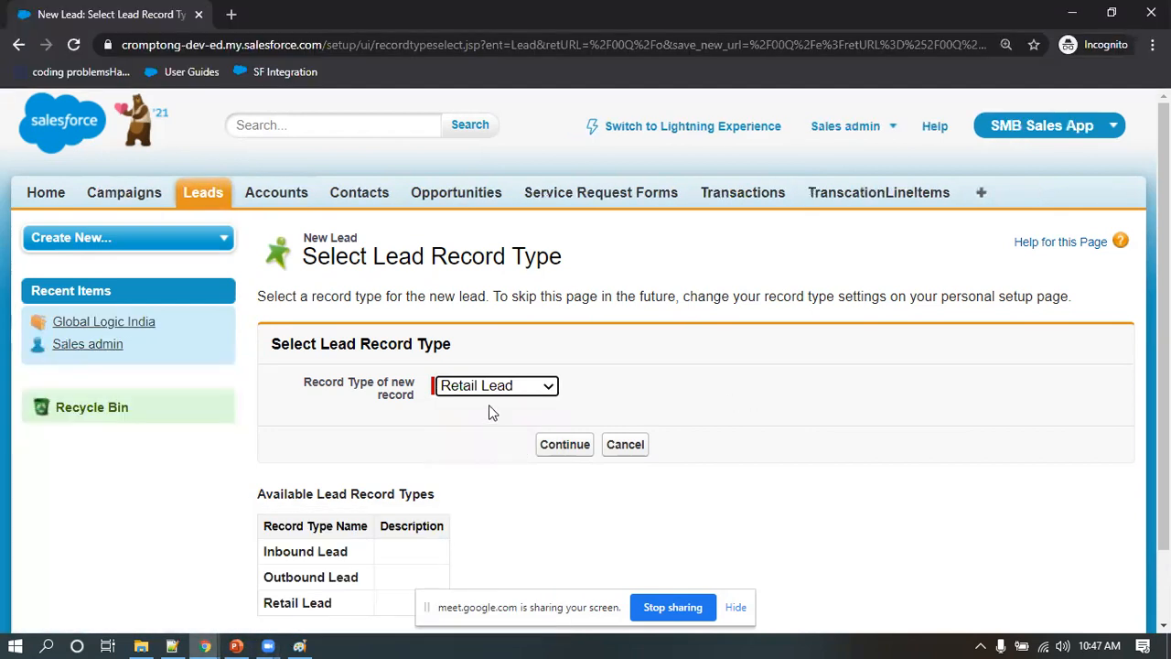
{"action": "left_click", "coordinate": [494, 392]}
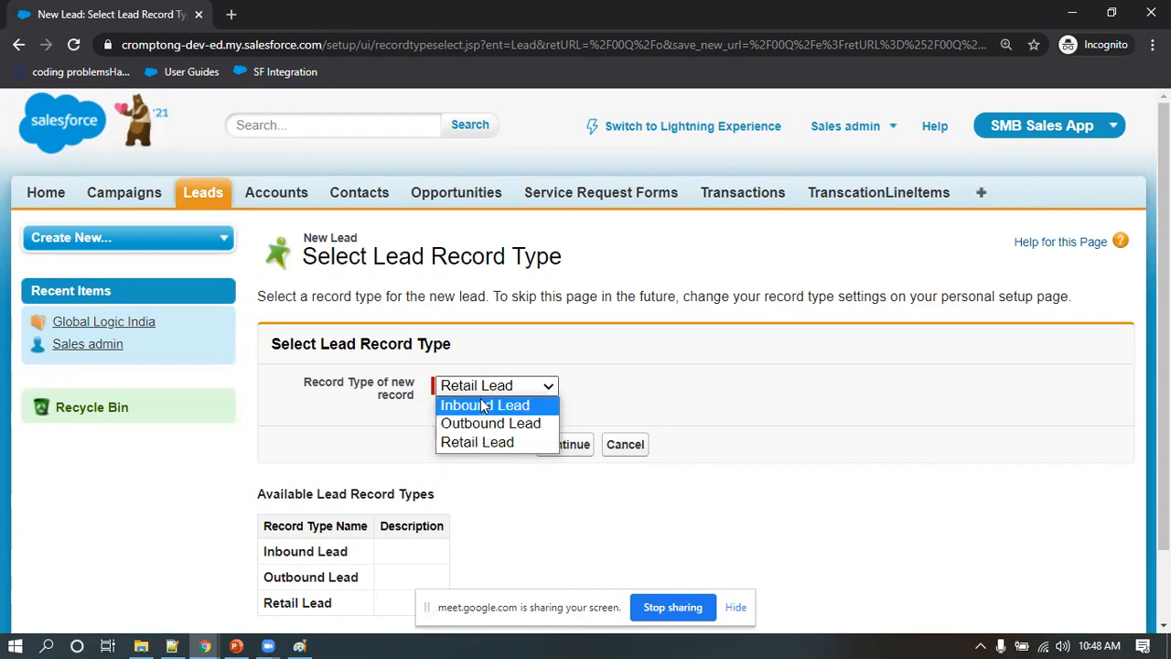
{"action": "left_click", "coordinate": [742, 407]}
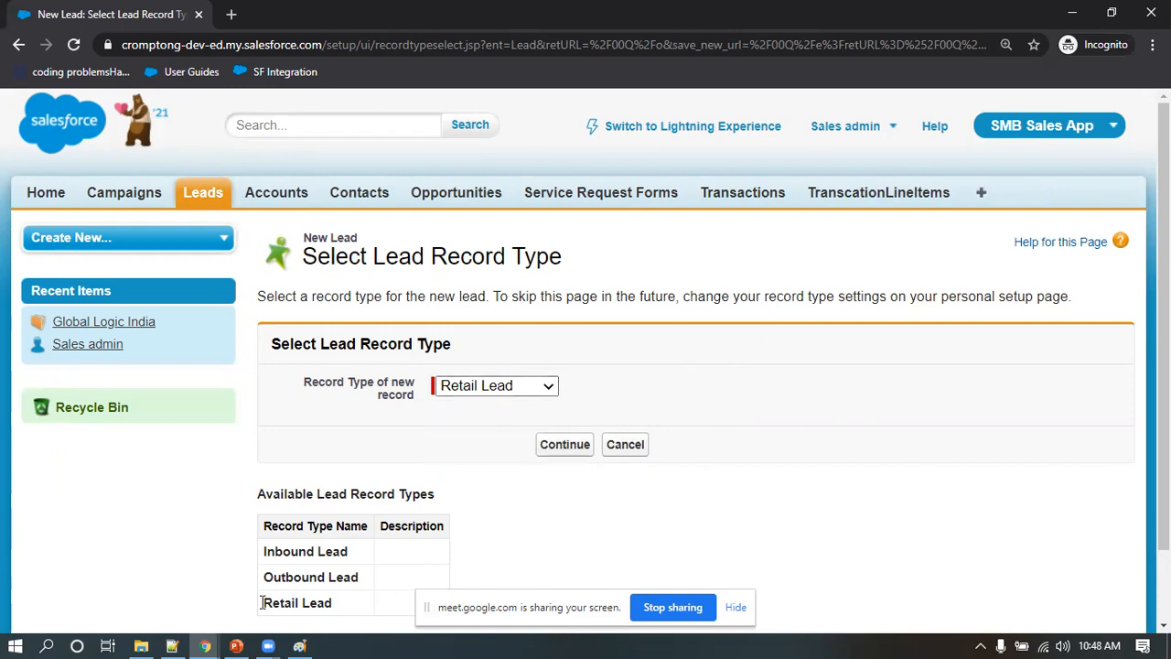
Look at the user, profile, record type and layout diagram in Paint, and return to the administrator's Salesforce window
{"action": "left_click", "coordinate": [299, 646]}
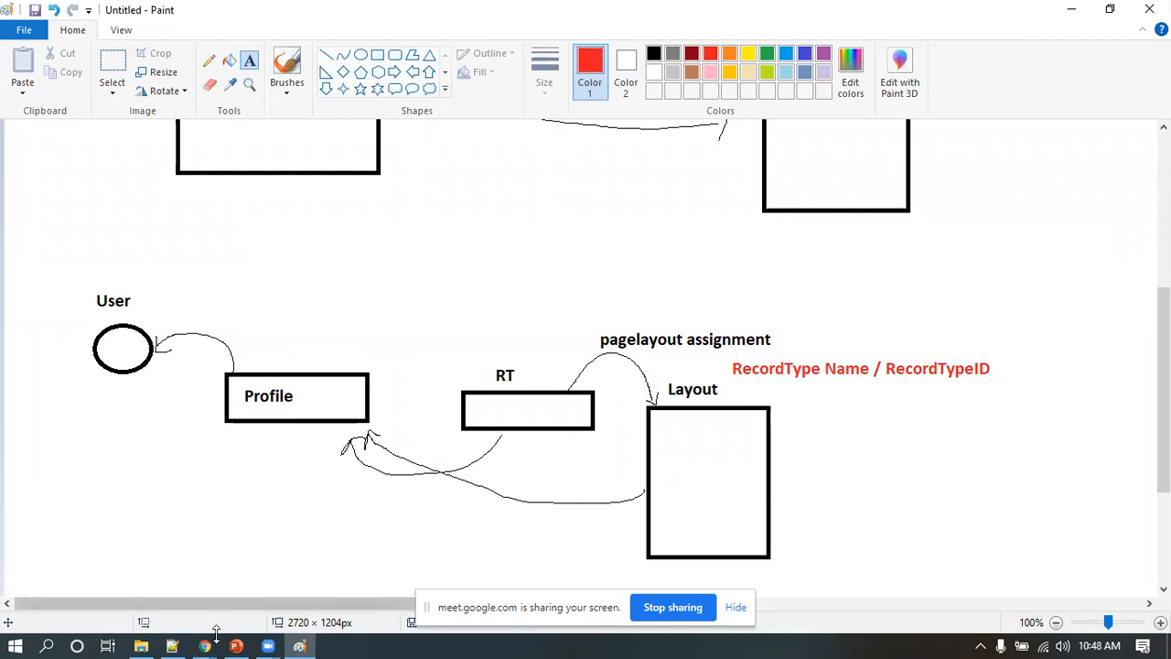
{"action": "mouse_move", "coordinate": [206, 641]}
{"action": "left_click", "coordinate": [156, 608]}
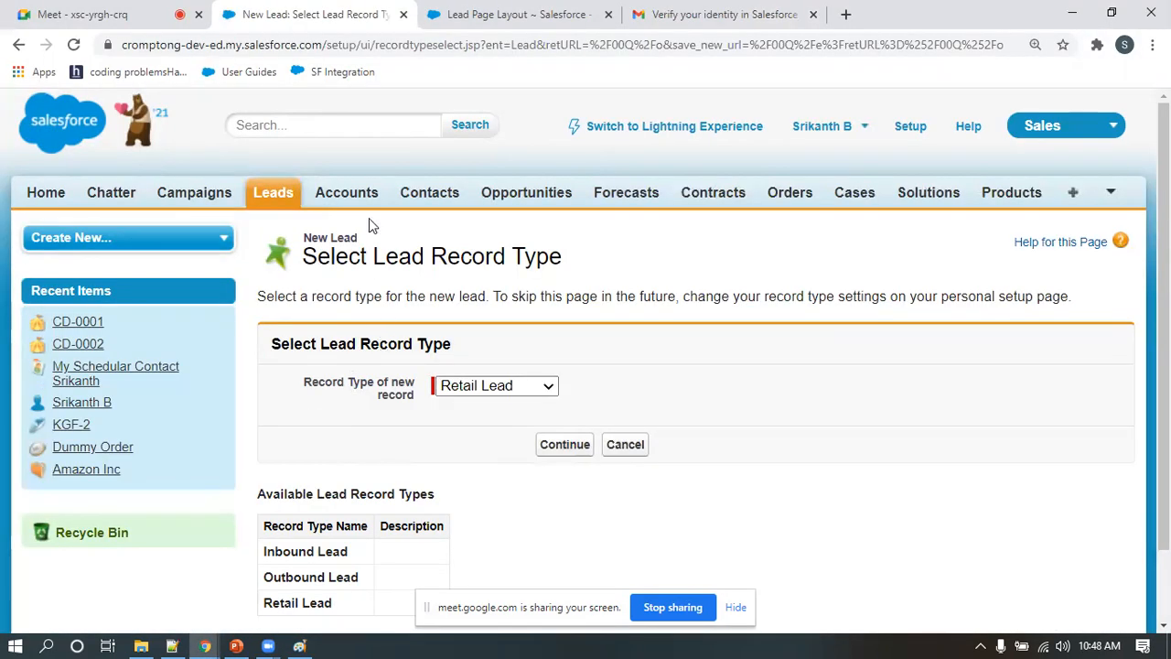
In Setup, search for "user", list all users and open the Sales Admin profile assigned to the sales admin user
{"action": "left_click", "coordinate": [906, 131]}
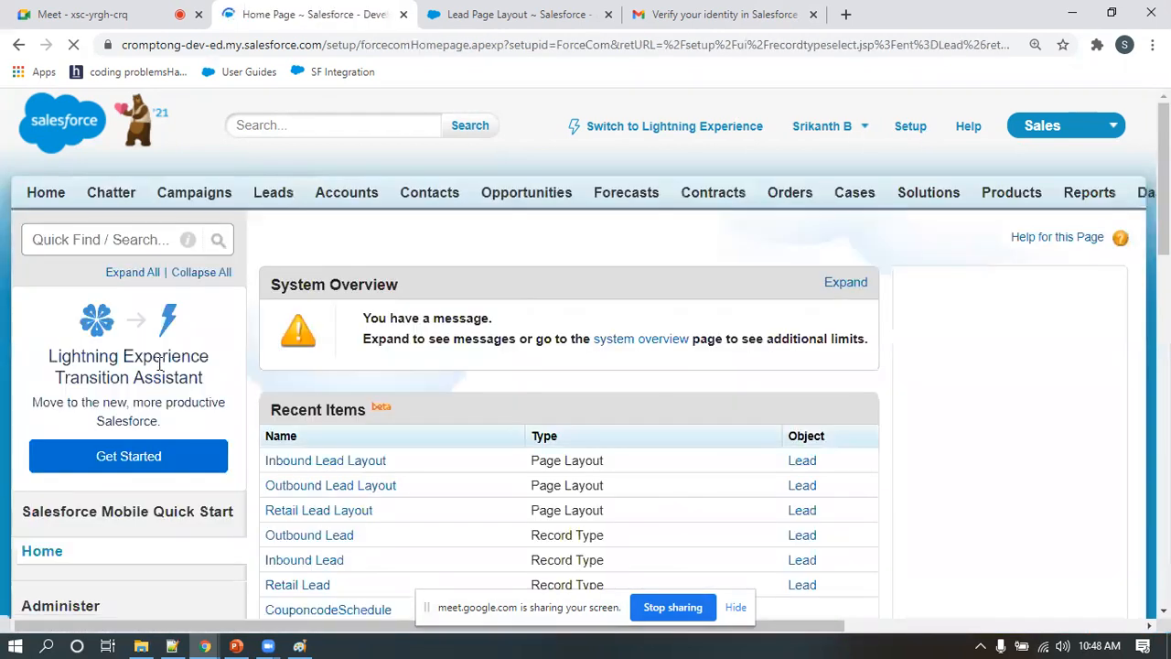
{"action": "scroll", "coordinate": [165, 371], "scroll_direction": "down", "scroll_amount": 1}
{"action": "scroll", "coordinate": [169, 376], "scroll_direction": "down", "scroll_amount": 1}
{"action": "scroll", "coordinate": [172, 380], "scroll_direction": "up", "scroll_amount": 2}
{"action": "left_click", "coordinate": [143, 239]}
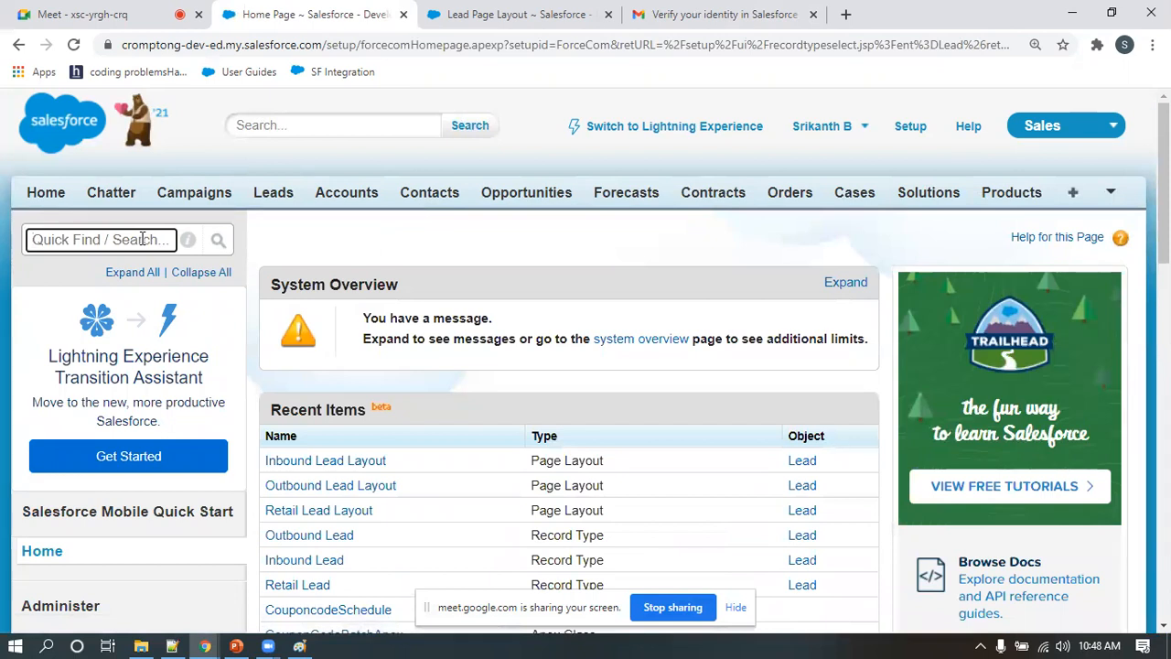
{"action": "type", "text": "user"}
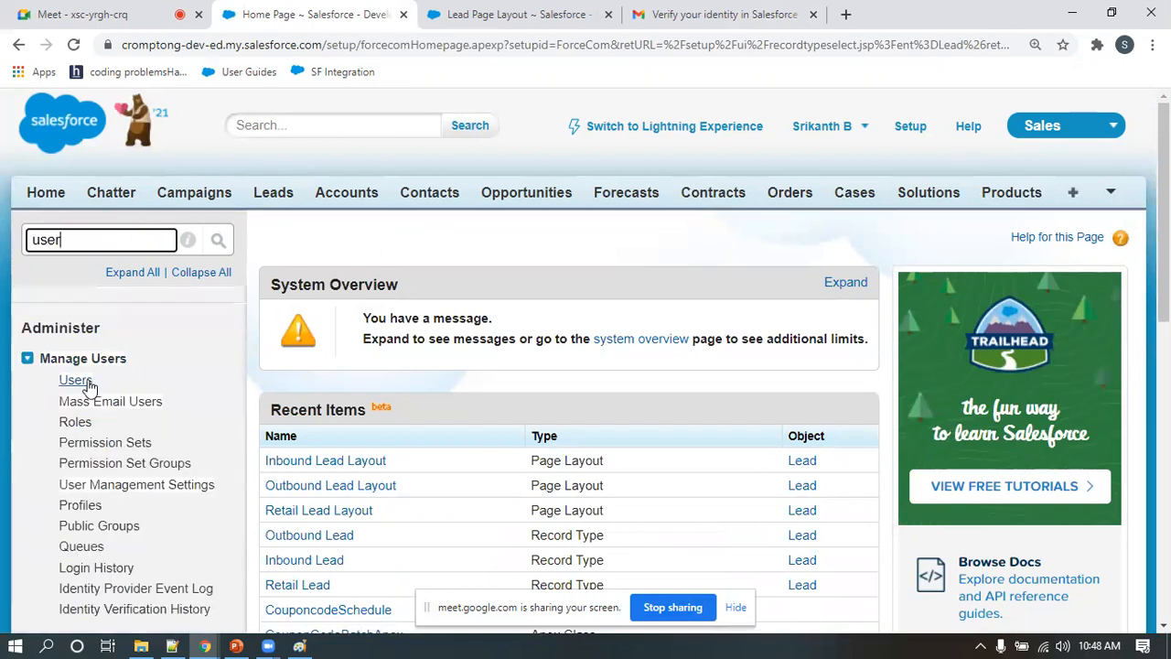
{"action": "left_click", "coordinate": [76, 380]}
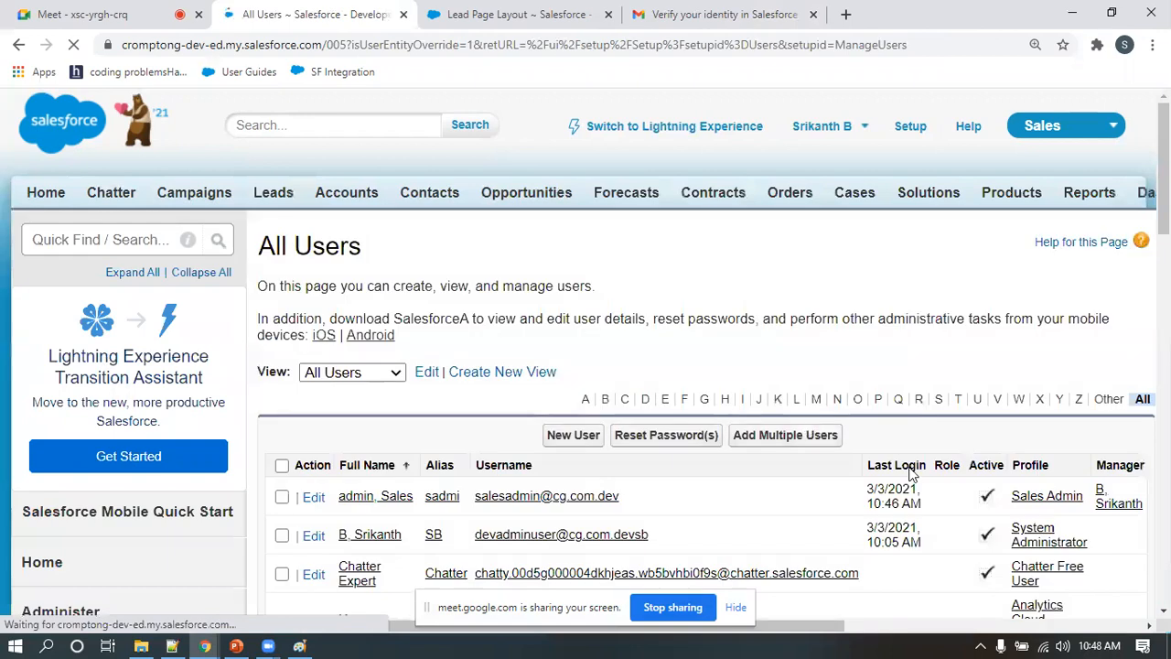
{"action": "left_click", "coordinate": [1047, 496]}
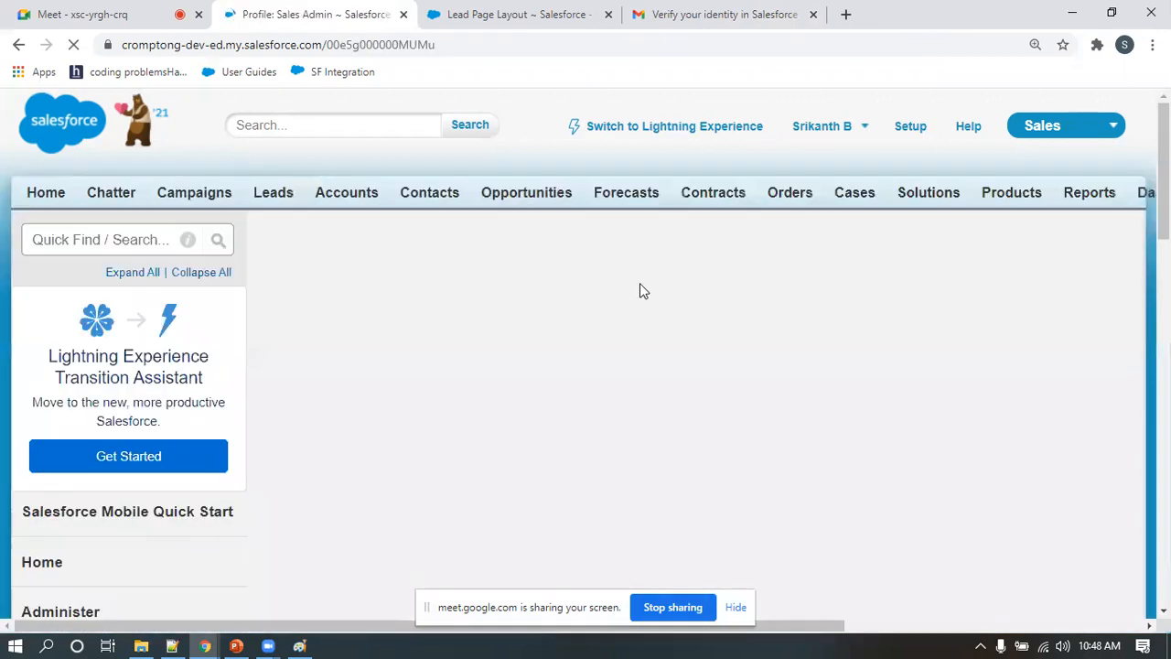
Find the Record Type Settings in the Sales Admin profile and open the Lead record type settings for editing
{"action": "scroll", "coordinate": [652, 297], "scroll_direction": "down", "scroll_amount": 4}
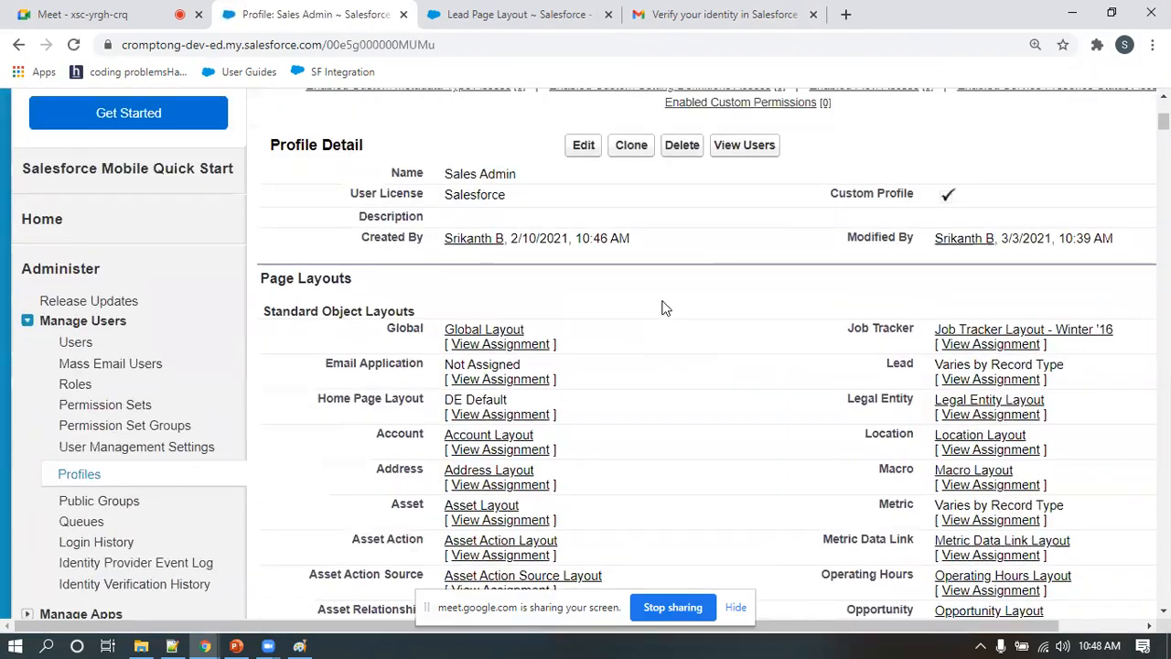
{"action": "scroll", "coordinate": [383, 308], "scroll_direction": "down", "scroll_amount": 6}
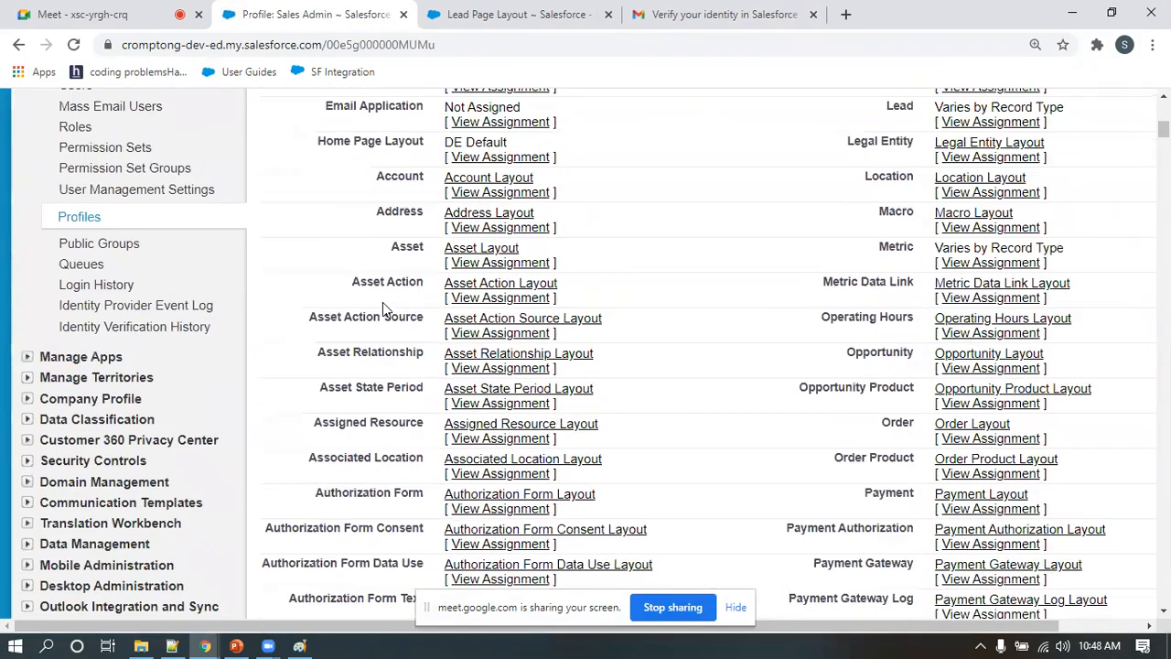
{"action": "scroll", "coordinate": [382, 302], "scroll_direction": "down", "scroll_amount": 13}
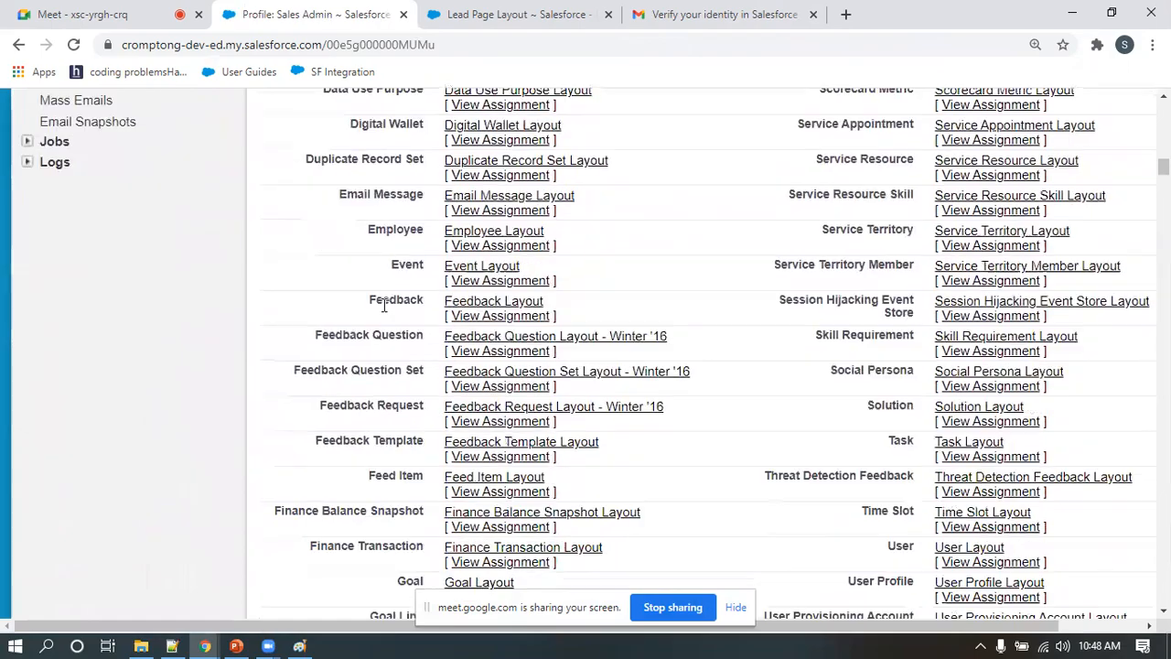
{"action": "scroll", "coordinate": [382, 306], "scroll_direction": "down", "scroll_amount": 13}
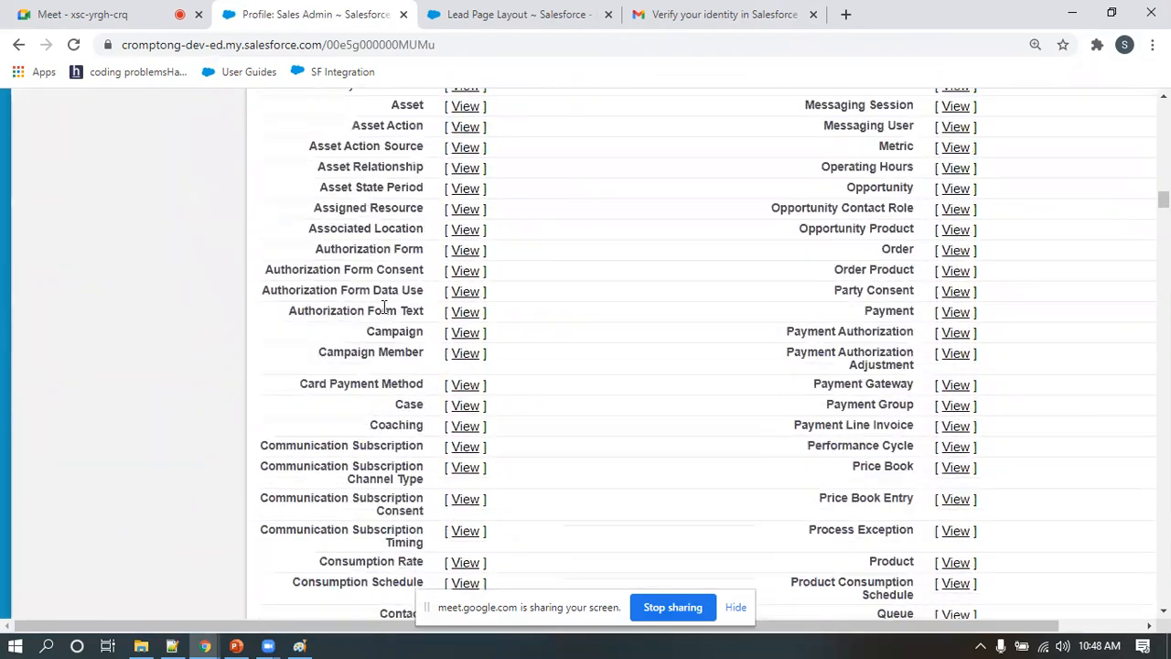
{"action": "scroll", "coordinate": [384, 306], "scroll_direction": "down", "scroll_amount": 14}
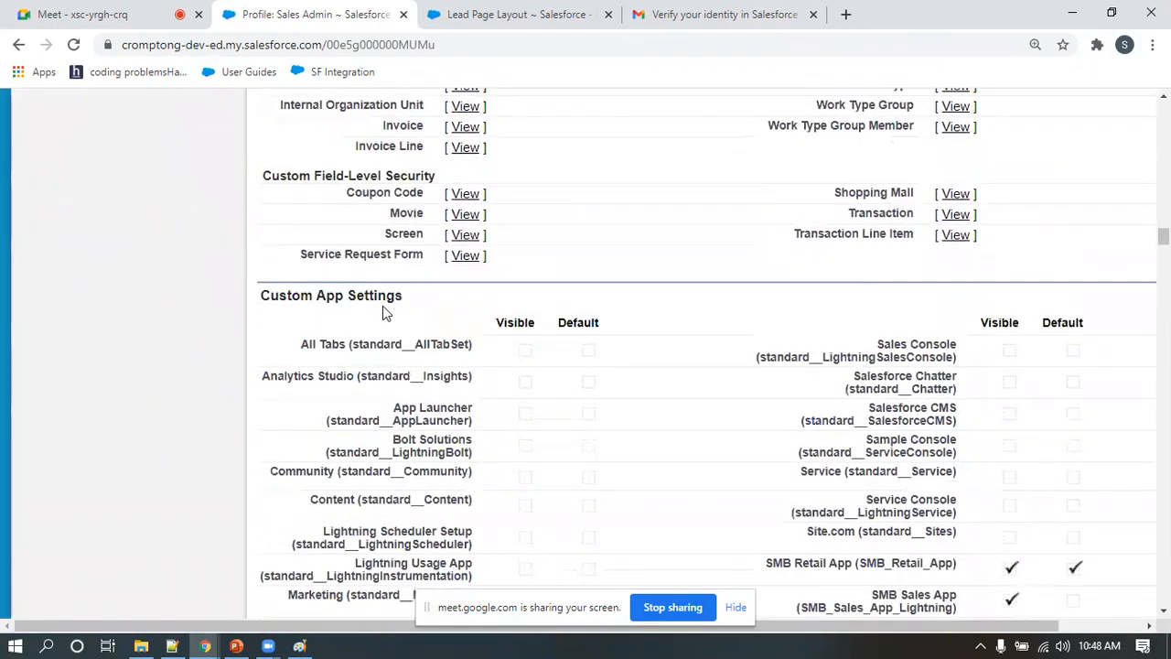
{"action": "scroll", "coordinate": [382, 313], "scroll_direction": "down", "scroll_amount": 12}
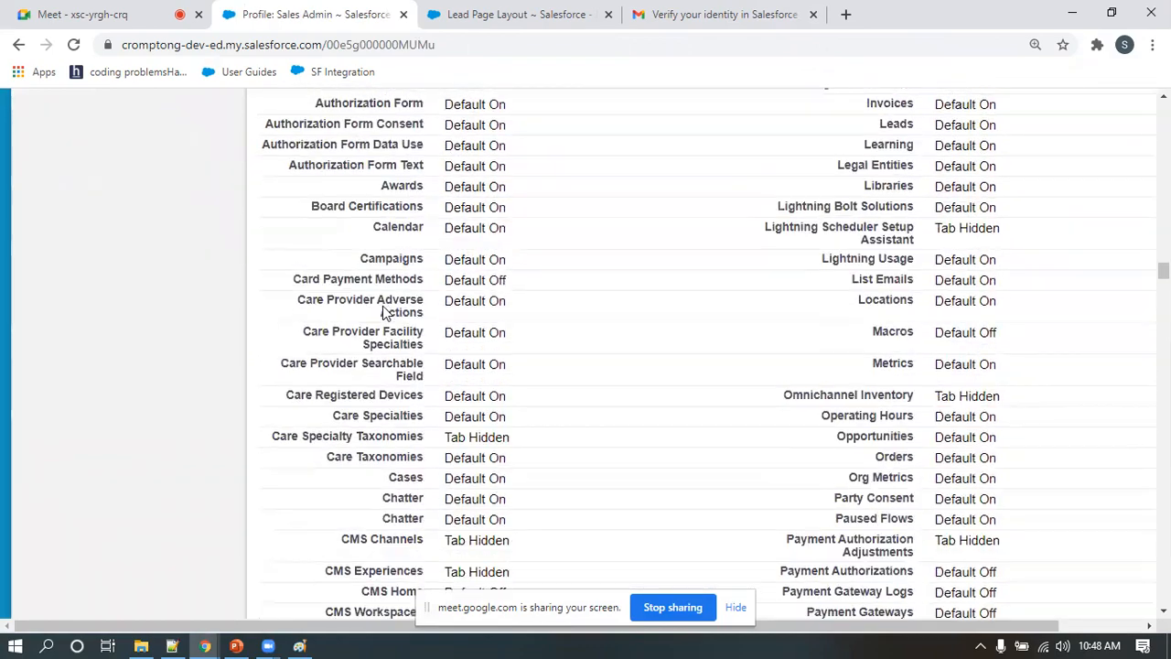
{"action": "scroll", "coordinate": [384, 313], "scroll_direction": "down", "scroll_amount": 12}
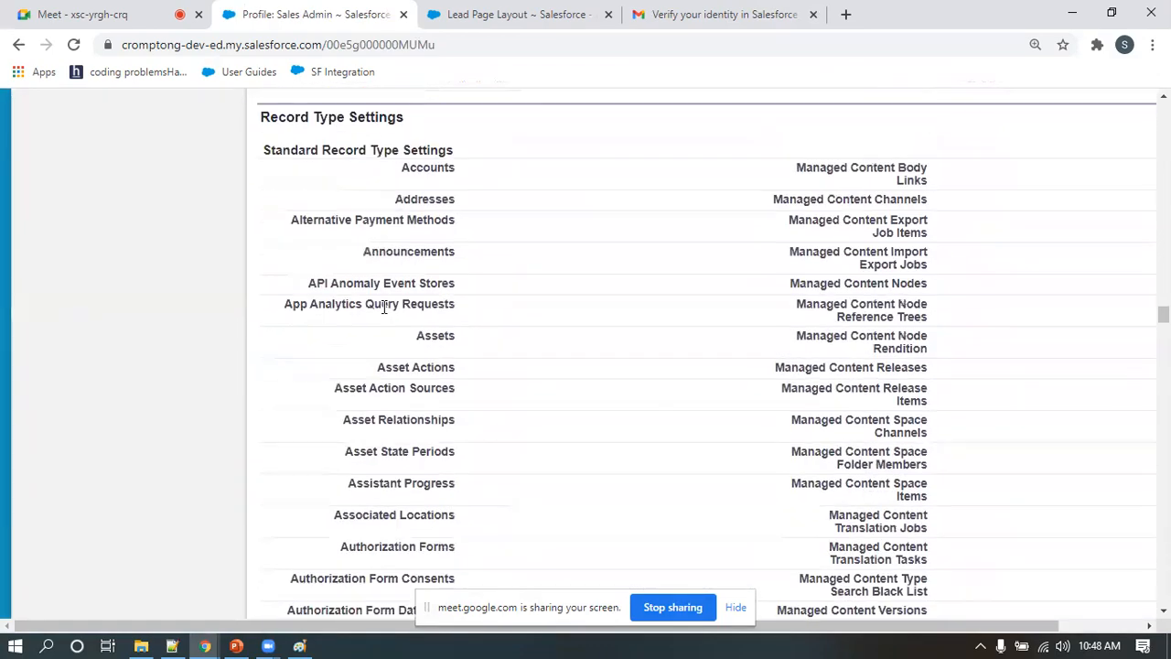
{"action": "left_click_drag", "start_coordinate": [263, 116], "coordinate": [408, 122]}
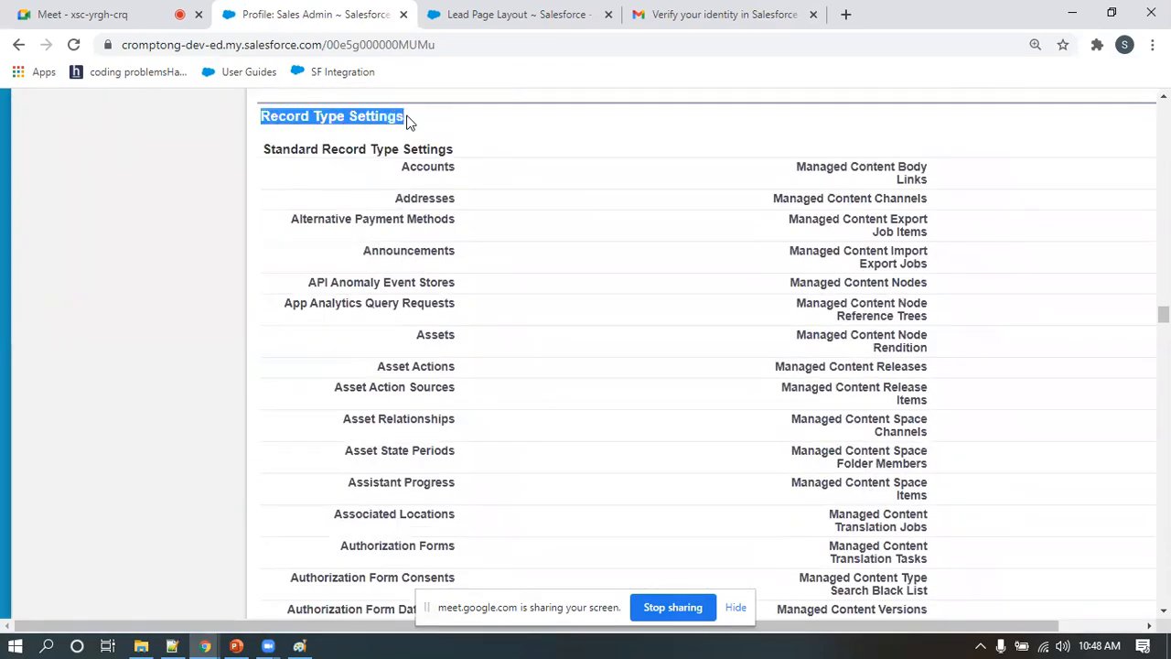
{"action": "scroll", "coordinate": [494, 293], "scroll_direction": "down", "scroll_amount": 4}
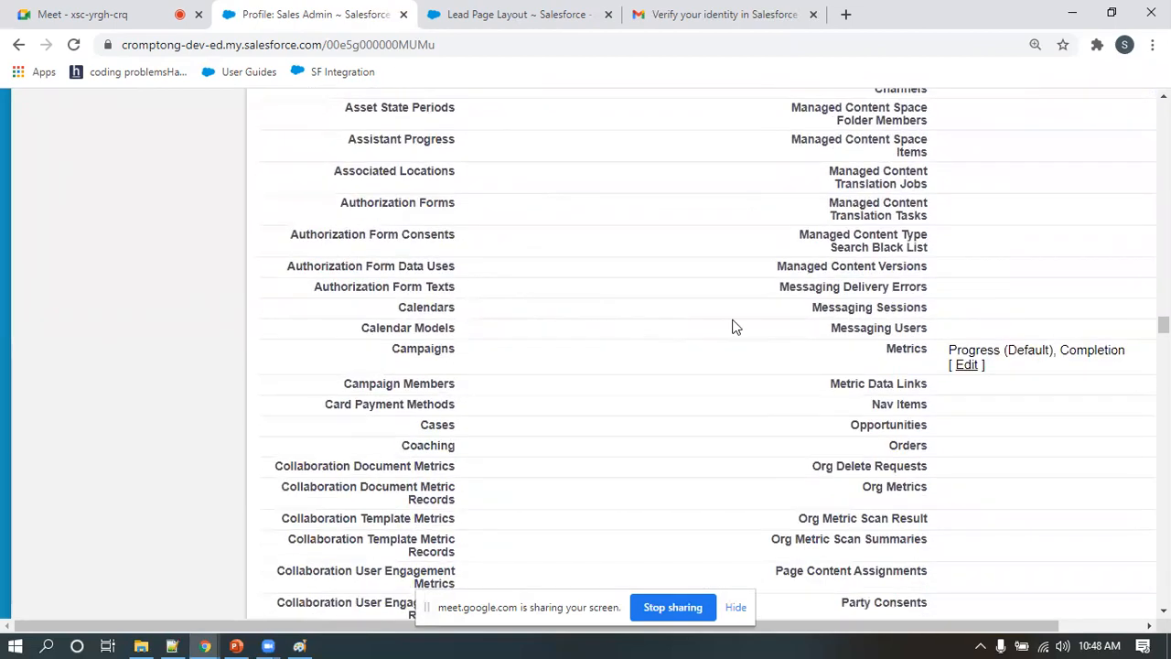
{"action": "scroll", "coordinate": [483, 364], "scroll_direction": "down", "scroll_amount": 8}
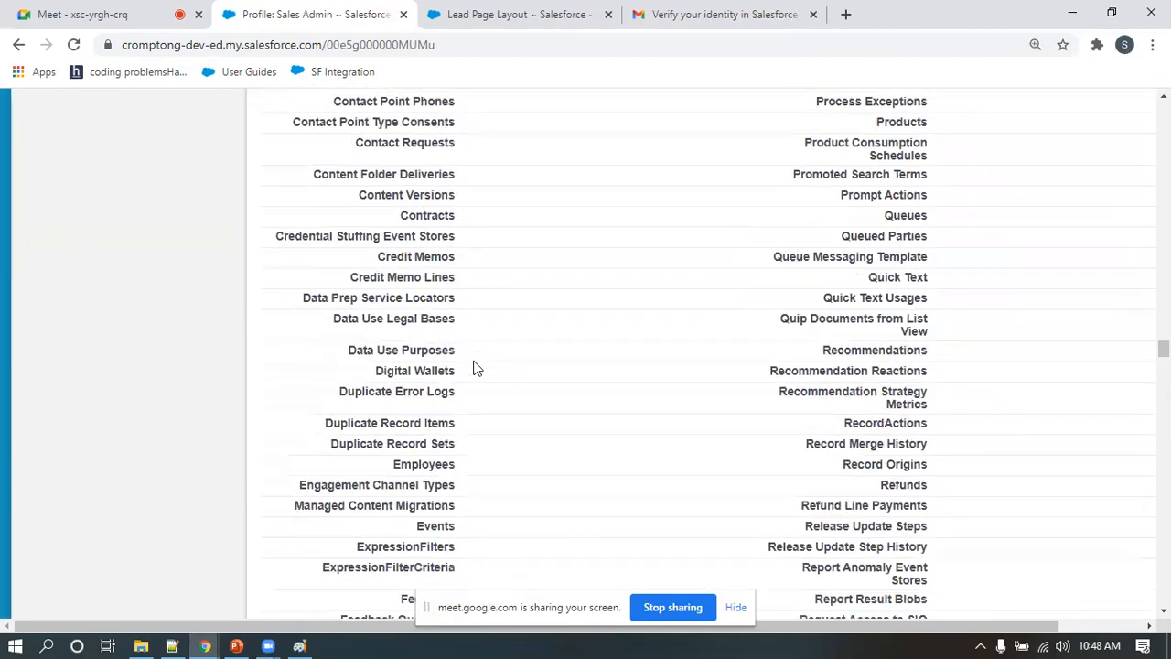
{"action": "scroll", "coordinate": [475, 367], "scroll_direction": "down", "scroll_amount": 6}
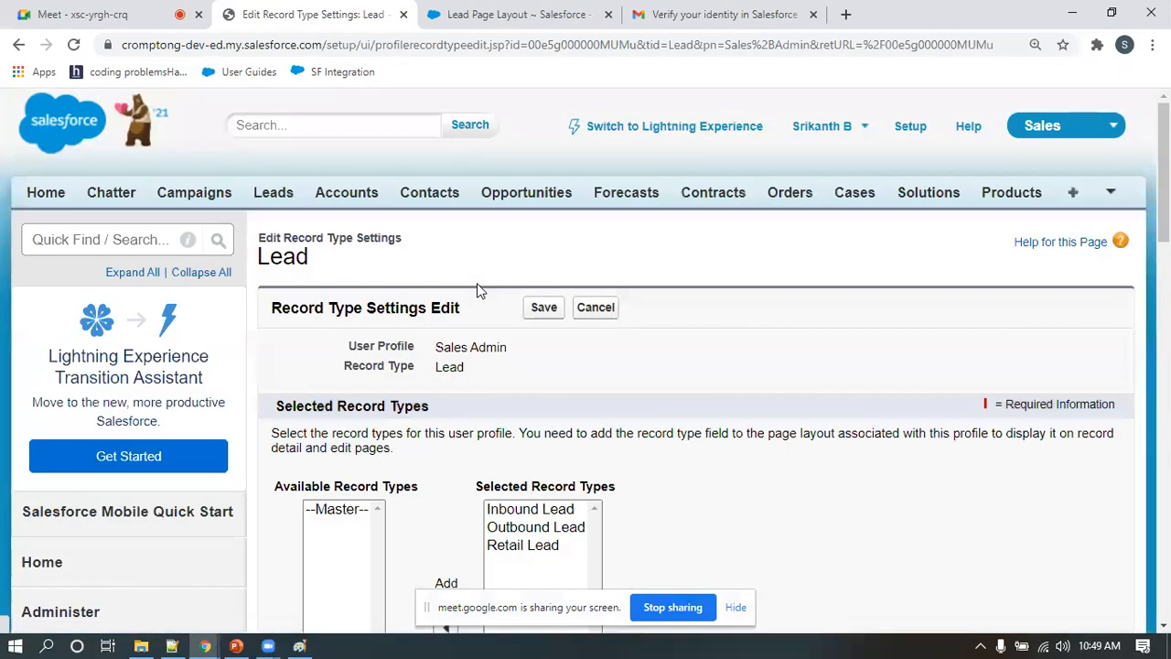
Remove Inbound Lead from the Sales Admin profile's selected lead record types and save the settings
{"action": "scroll", "coordinate": [479, 290], "scroll_direction": "down", "scroll_amount": 3}
{"action": "scroll", "coordinate": [520, 288], "scroll_direction": "up", "scroll_amount": 1}
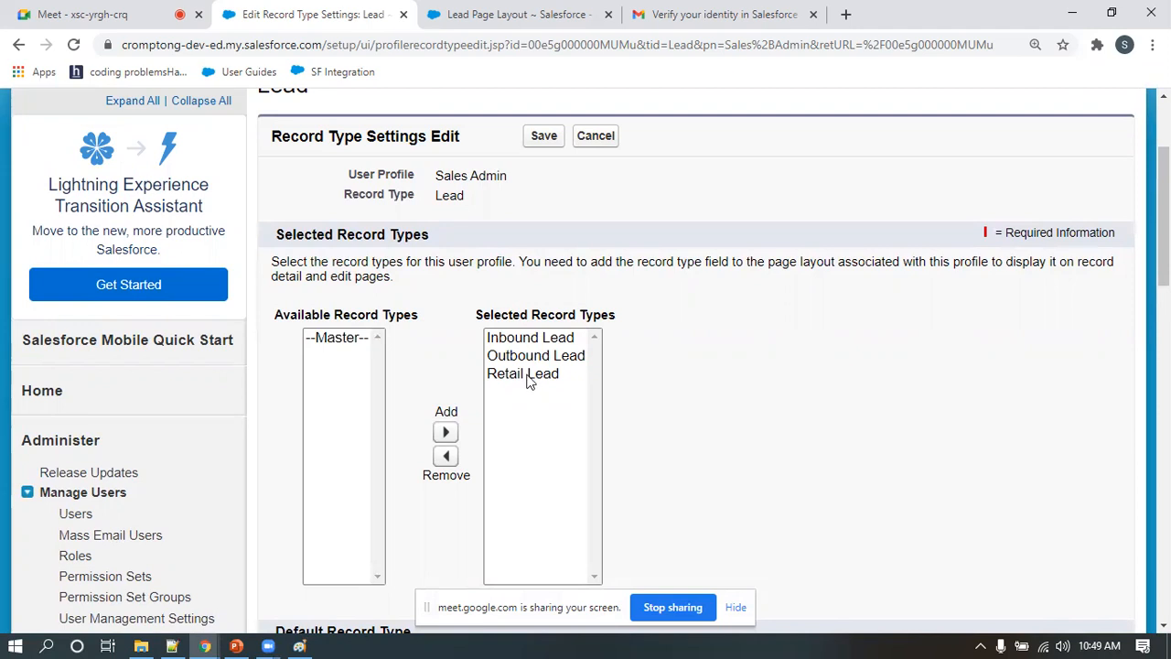
{"action": "left_click", "coordinate": [518, 344]}
{"action": "left_click", "coordinate": [445, 456]}
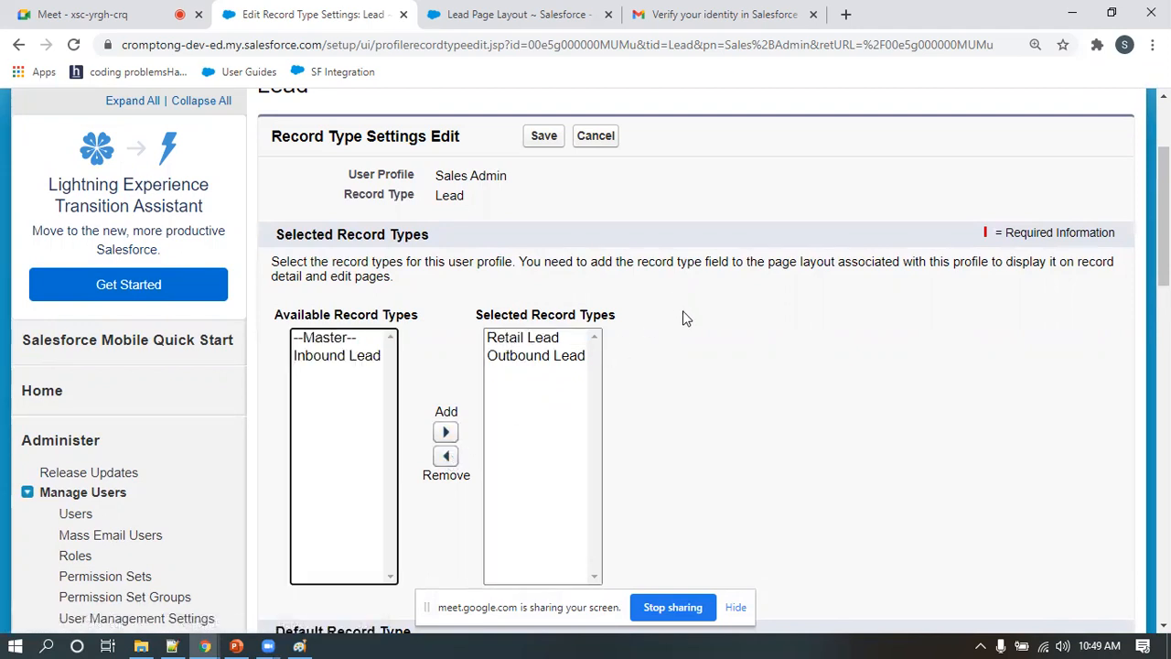
{"action": "scroll", "coordinate": [604, 302], "scroll_direction": "down", "scroll_amount": 3}
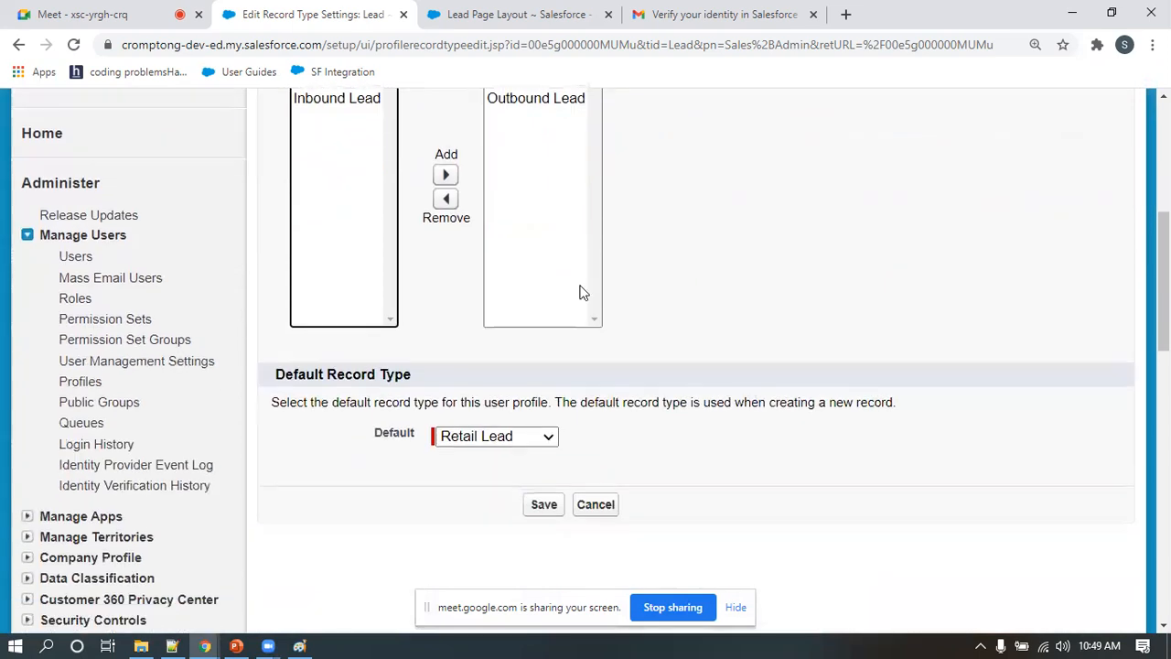
{"action": "left_click", "coordinate": [543, 504]}
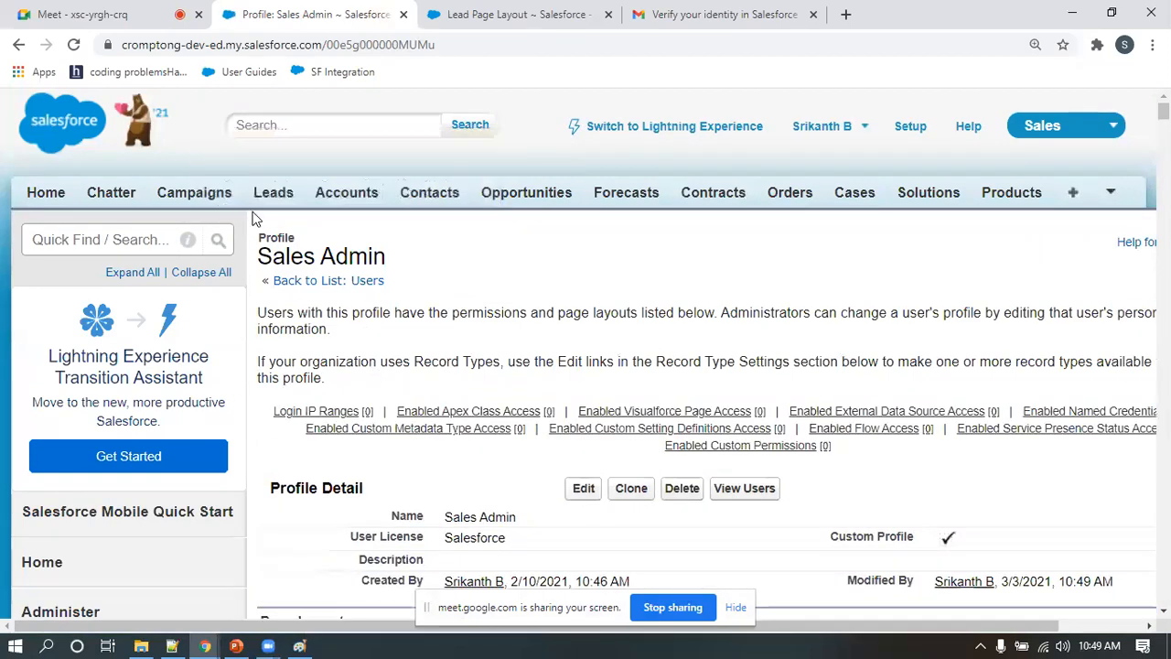
Open Leads in a new browser tab as the administrator, start a new lead and check the record type choices again
{"action": "right_click", "coordinate": [273, 192]}
{"action": "left_click", "coordinate": [329, 136]}
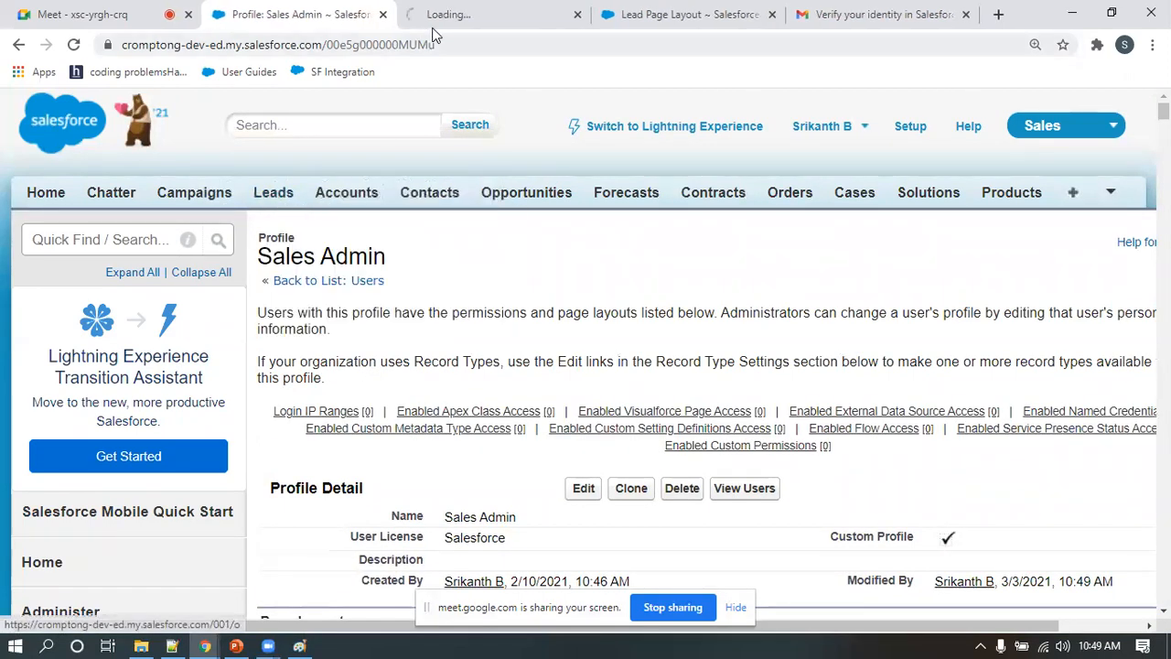
{"action": "left_click", "coordinate": [494, 15]}
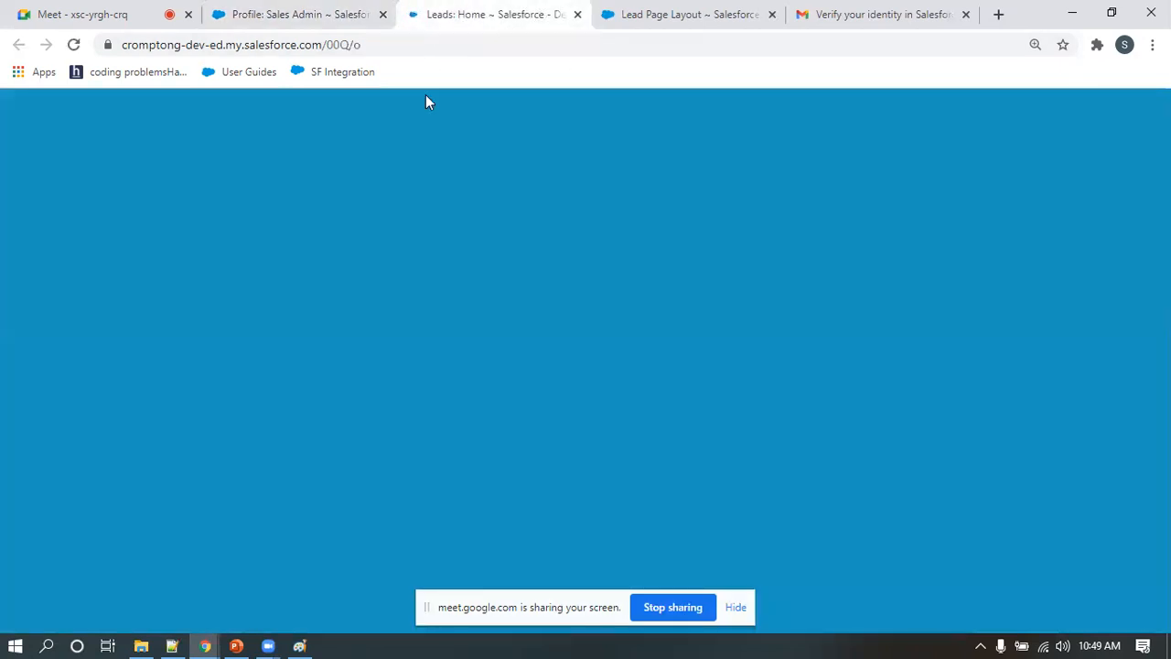
{"action": "left_click", "coordinate": [552, 354]}
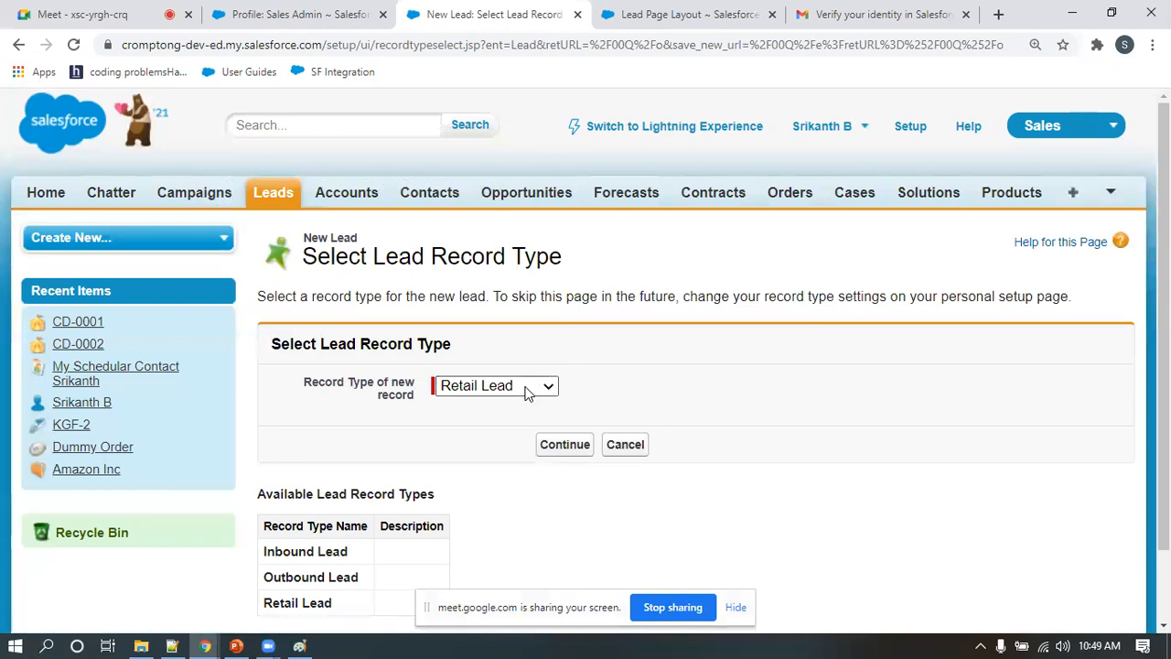
{"action": "left_click", "coordinate": [530, 389]}
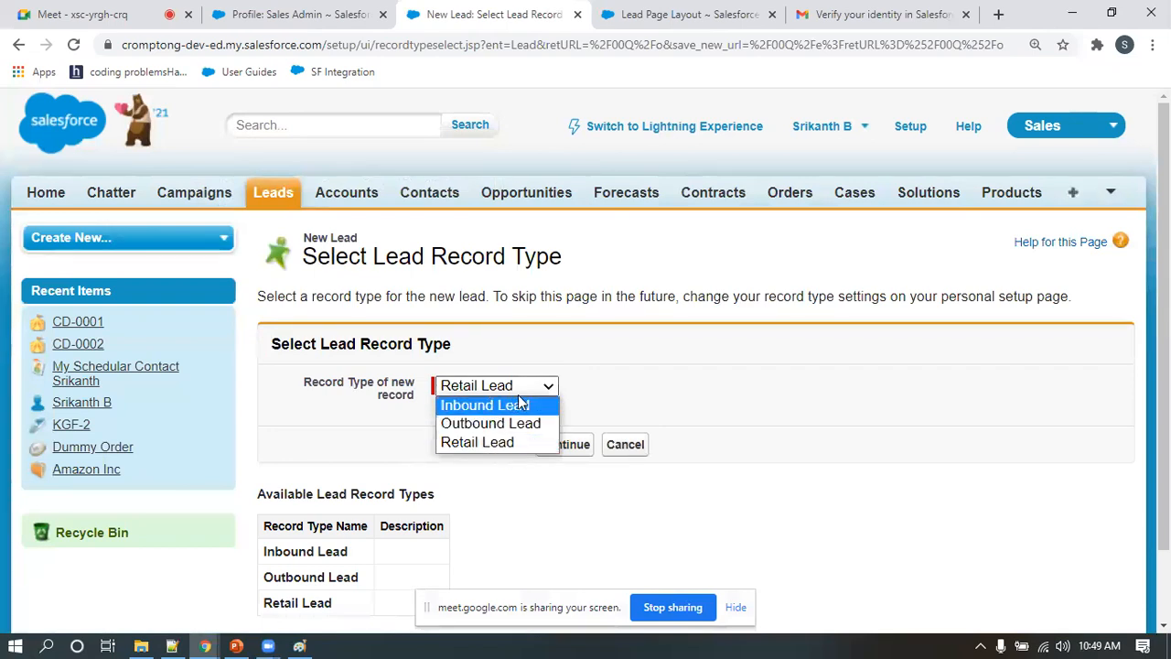
{"action": "left_click", "coordinate": [518, 394]}
Switch to the sales admin's incognito window, start a fresh new lead and check which record types can be chosen
{"action": "mouse_move", "coordinate": [206, 643]}
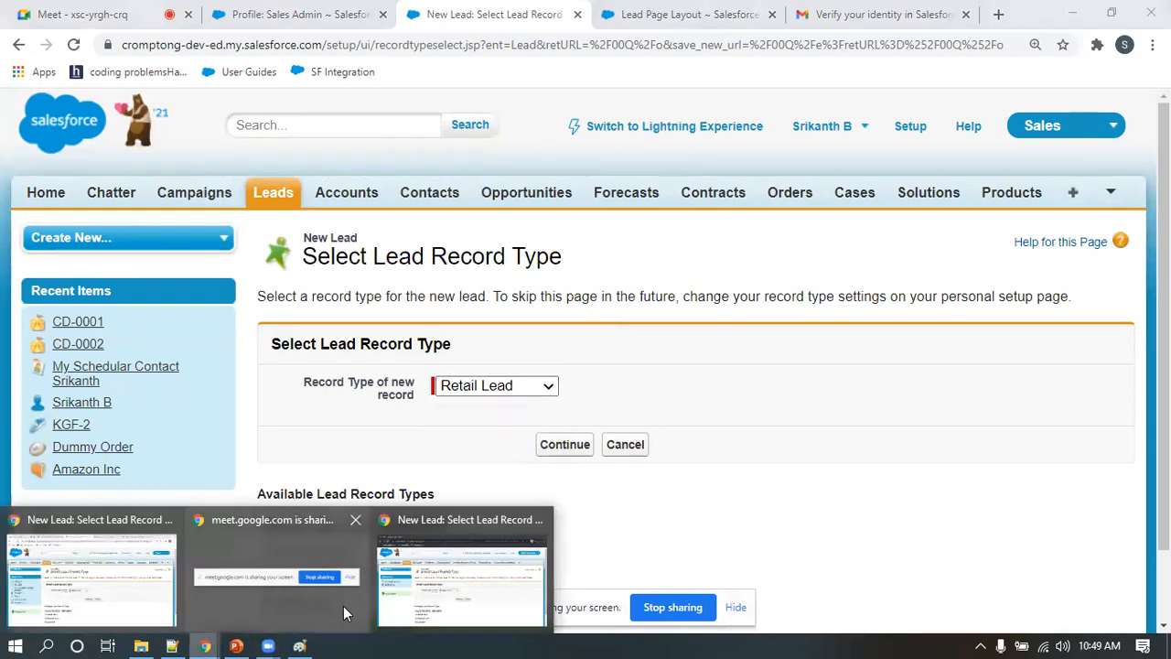
{"action": "left_click", "coordinate": [478, 577]}
{"action": "left_click", "coordinate": [198, 201]}
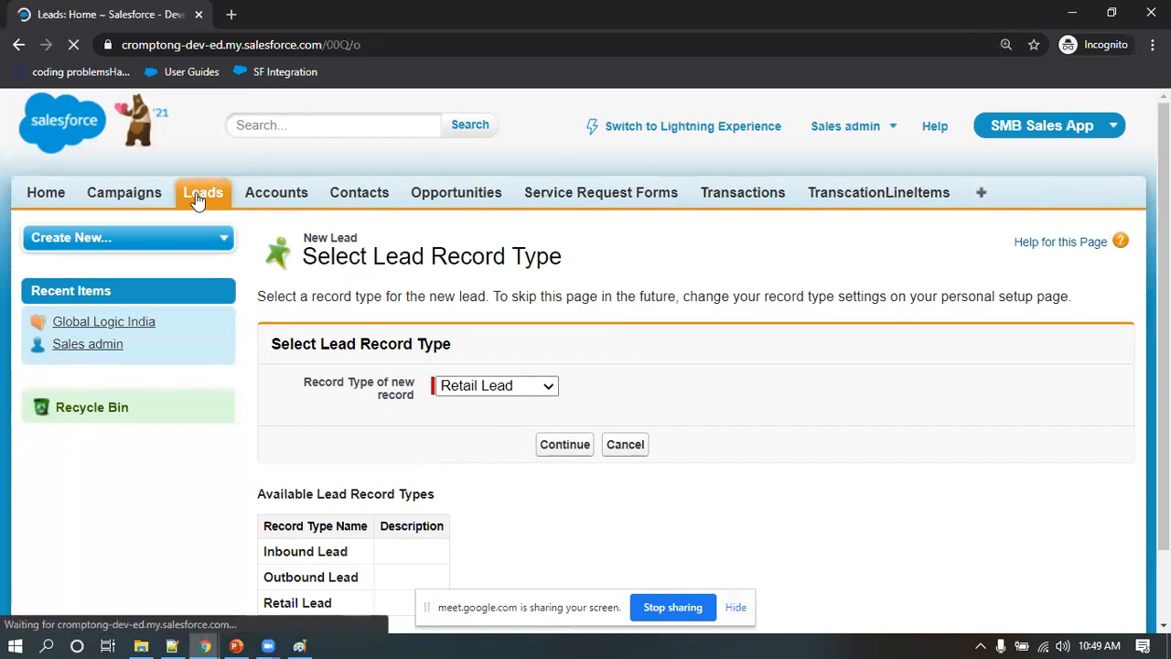
{"action": "left_click", "coordinate": [549, 358]}
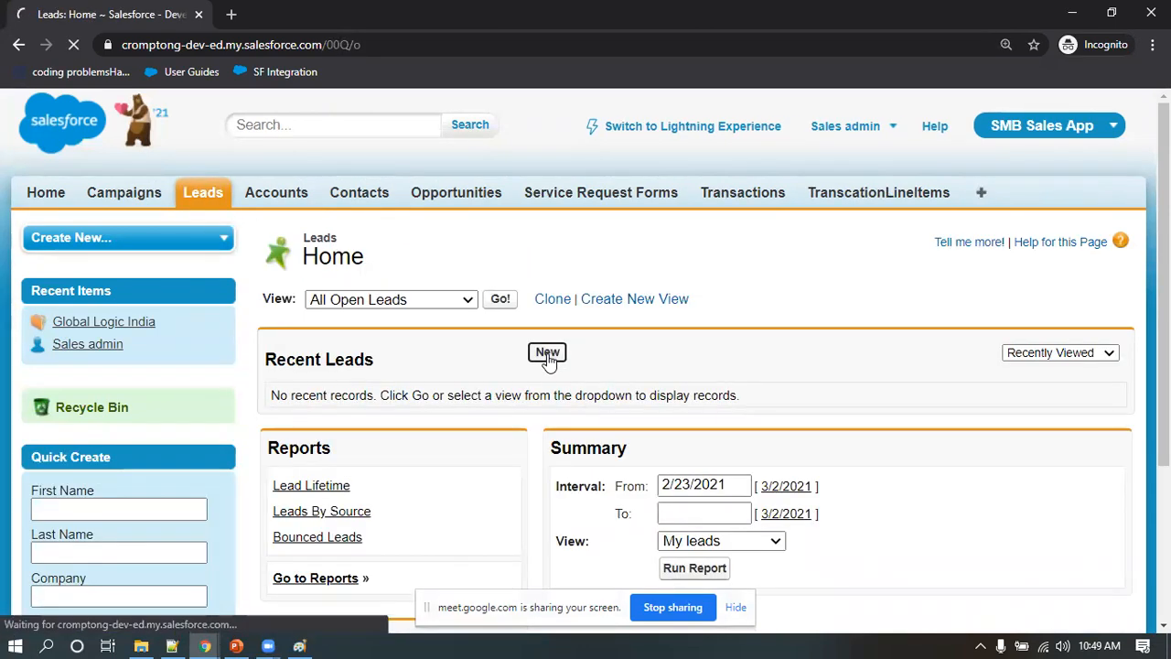
{"action": "left_click", "coordinate": [501, 388]}
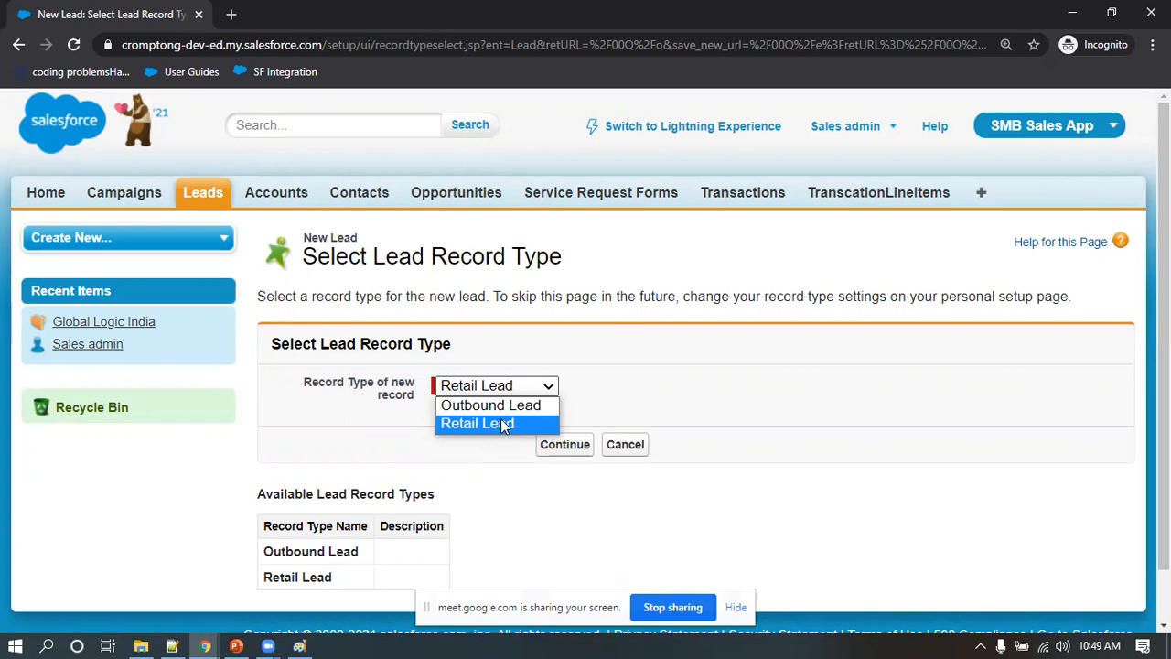
{"action": "left_click", "coordinate": [737, 371]}
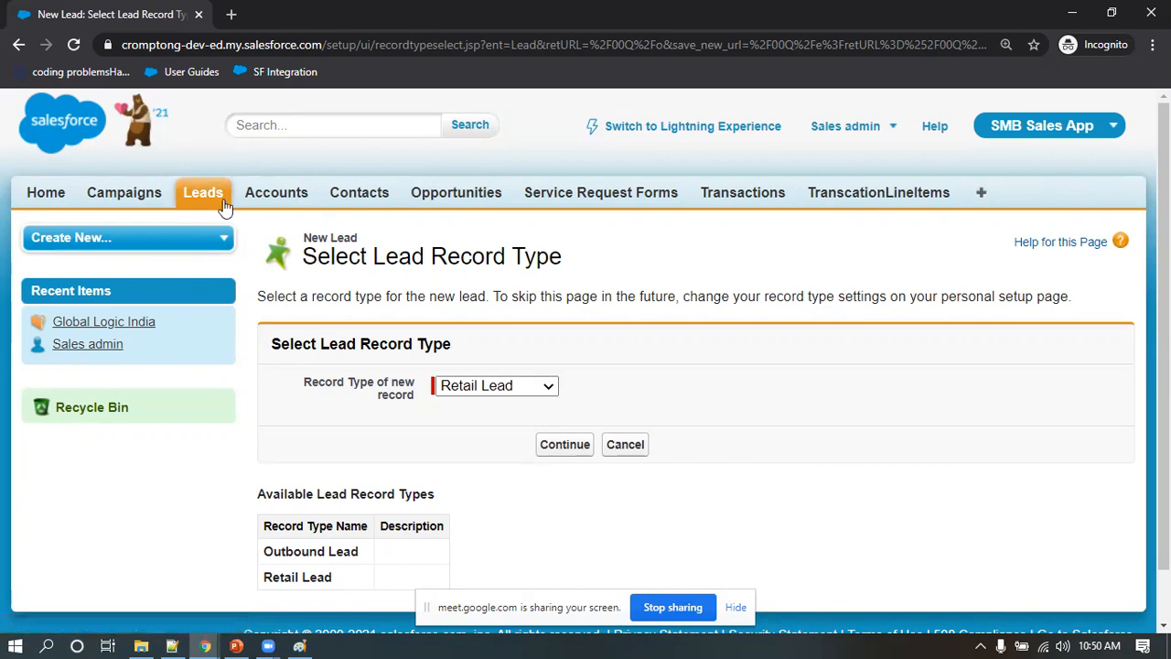
Go back to the administrator's Salesforce window, switch it to the SMB Sales App and open Setup
{"action": "left_click", "coordinate": [1071, 13]}
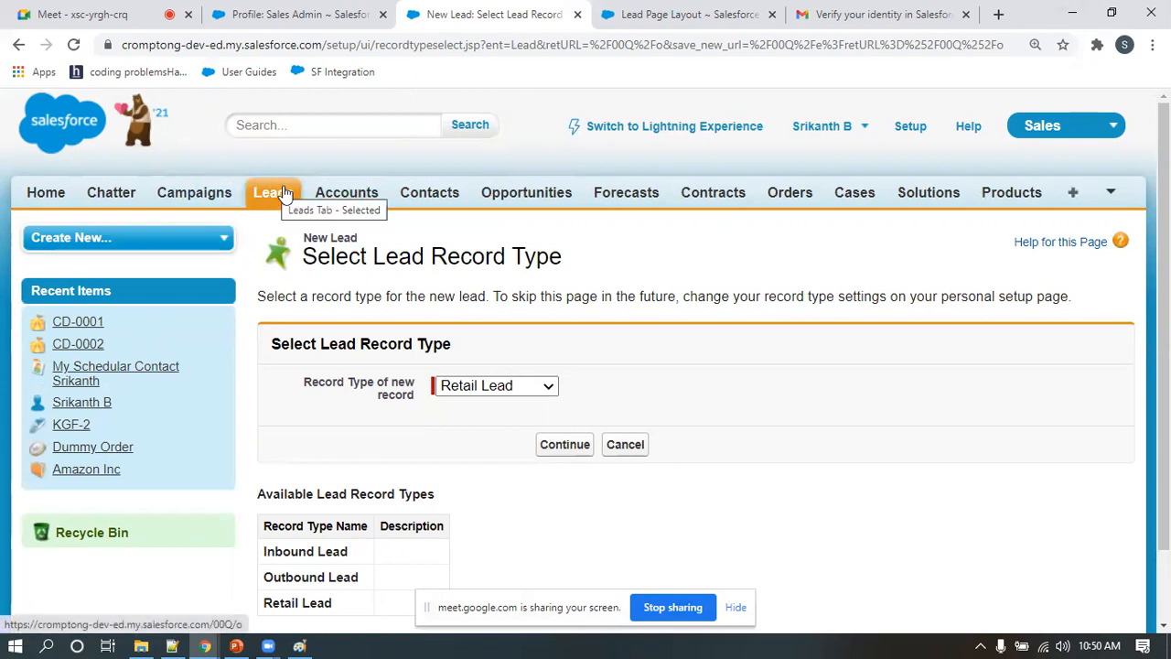
{"action": "left_click", "coordinate": [1039, 131]}
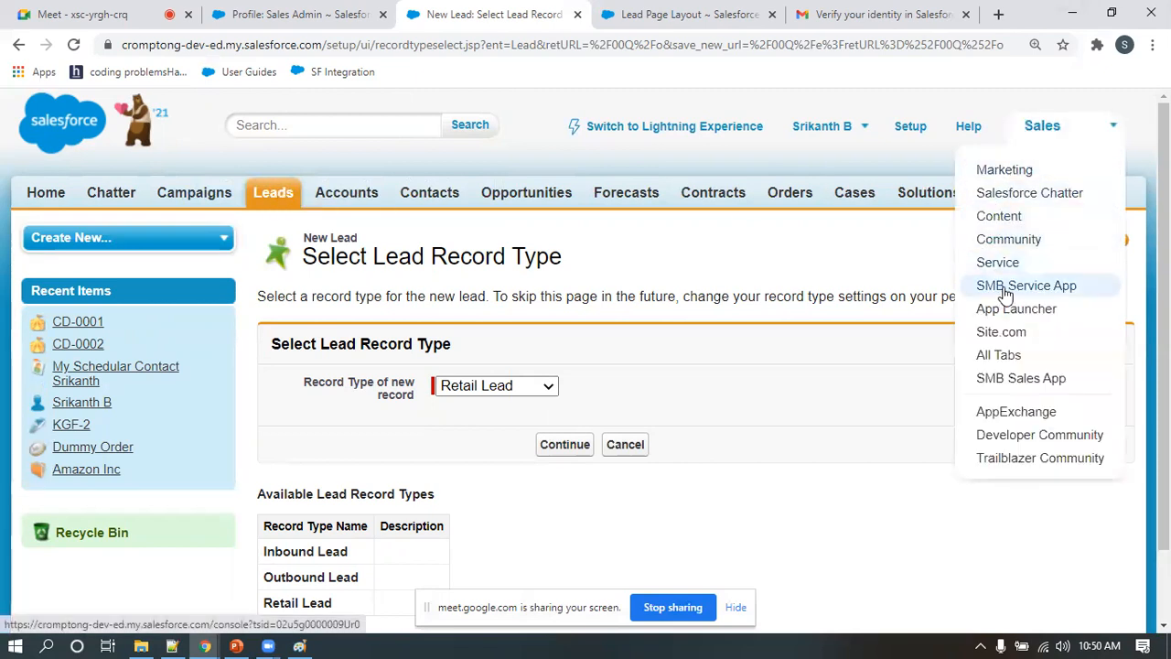
{"action": "left_click", "coordinate": [1007, 378]}
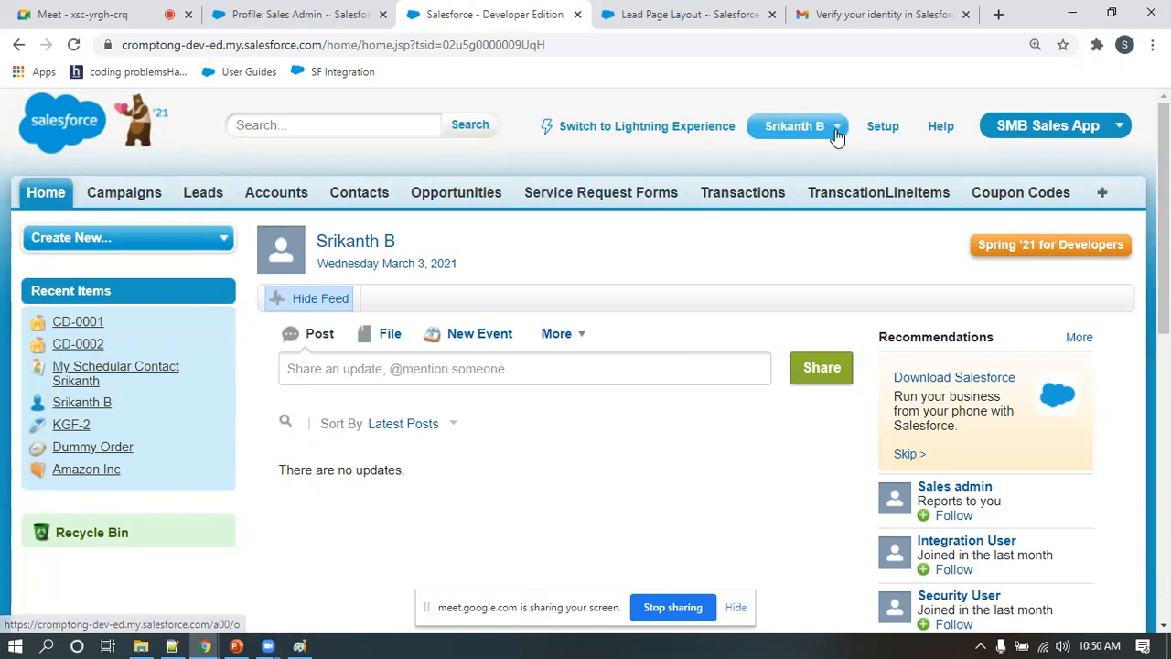
{"action": "left_click", "coordinate": [886, 131]}
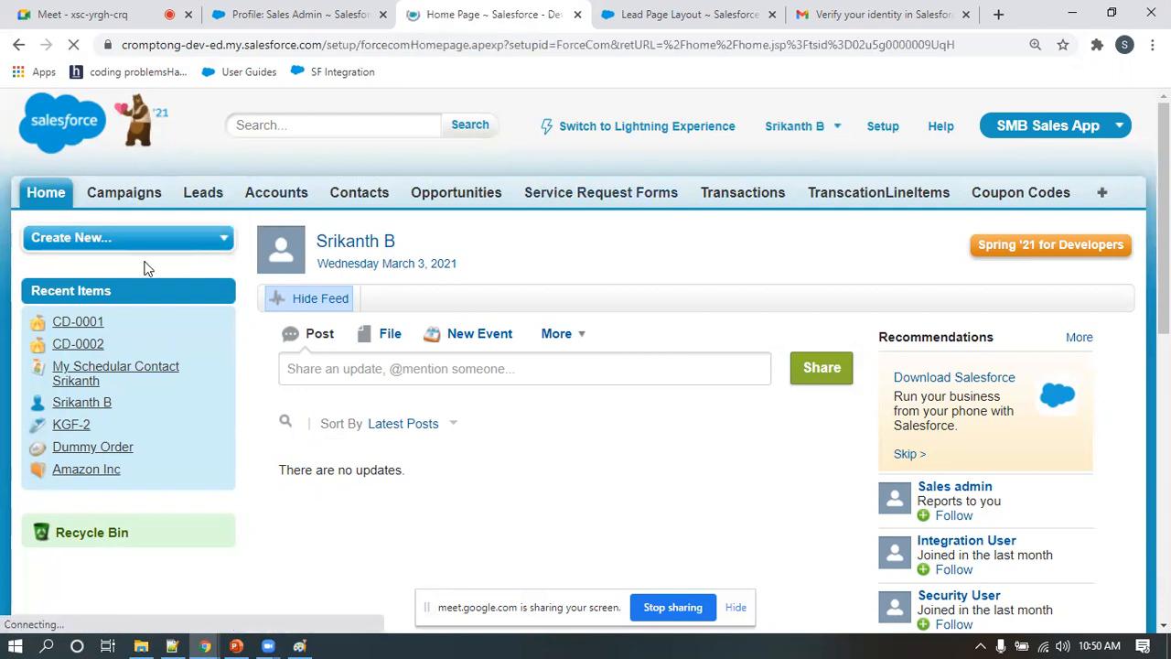
Open the Rename Tabs and Labels page from the tab names and labels customization settings in Setup
{"action": "scroll", "coordinate": [118, 366], "scroll_direction": "down", "scroll_amount": 9}
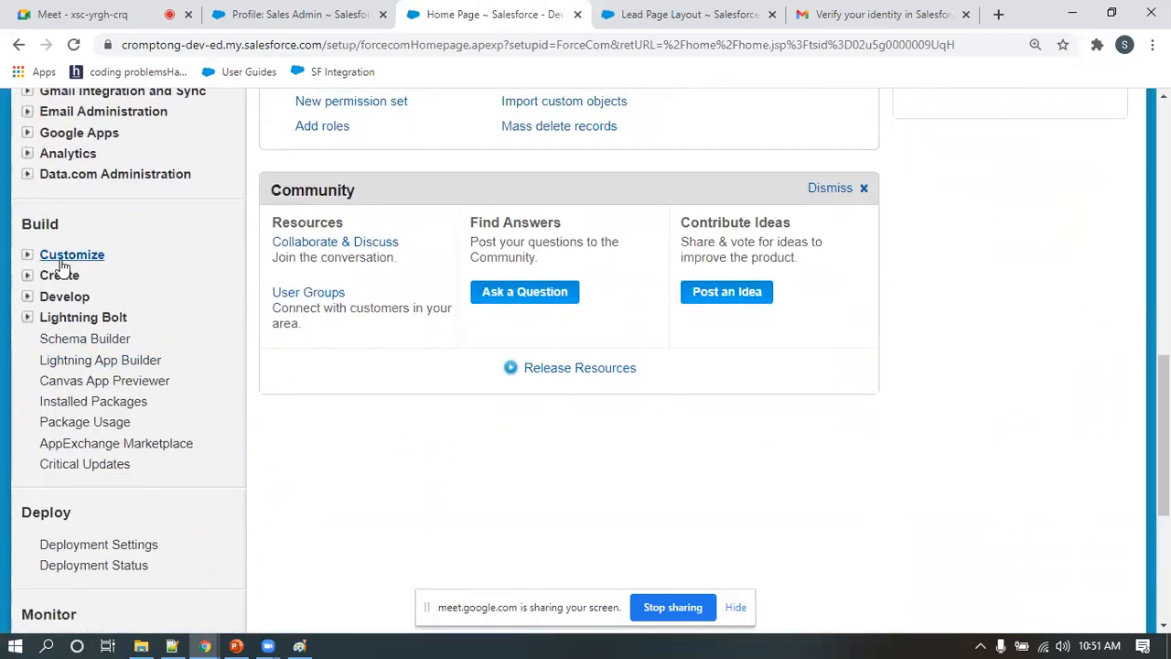
{"action": "left_click", "coordinate": [28, 255]}
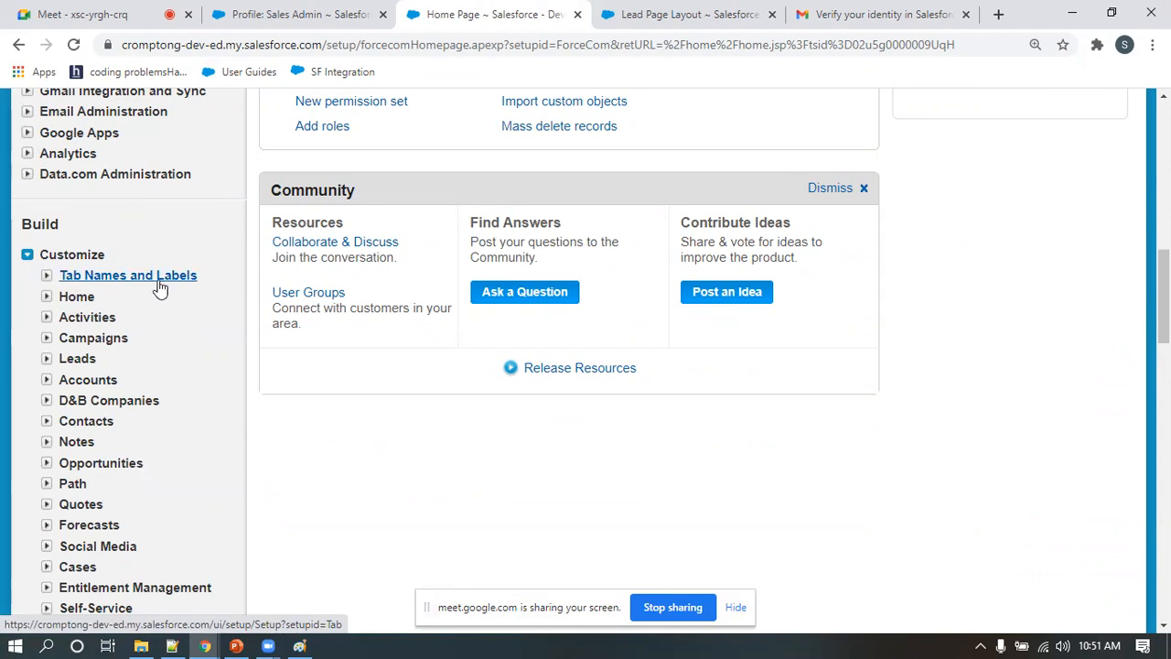
{"action": "left_click", "coordinate": [45, 276]}
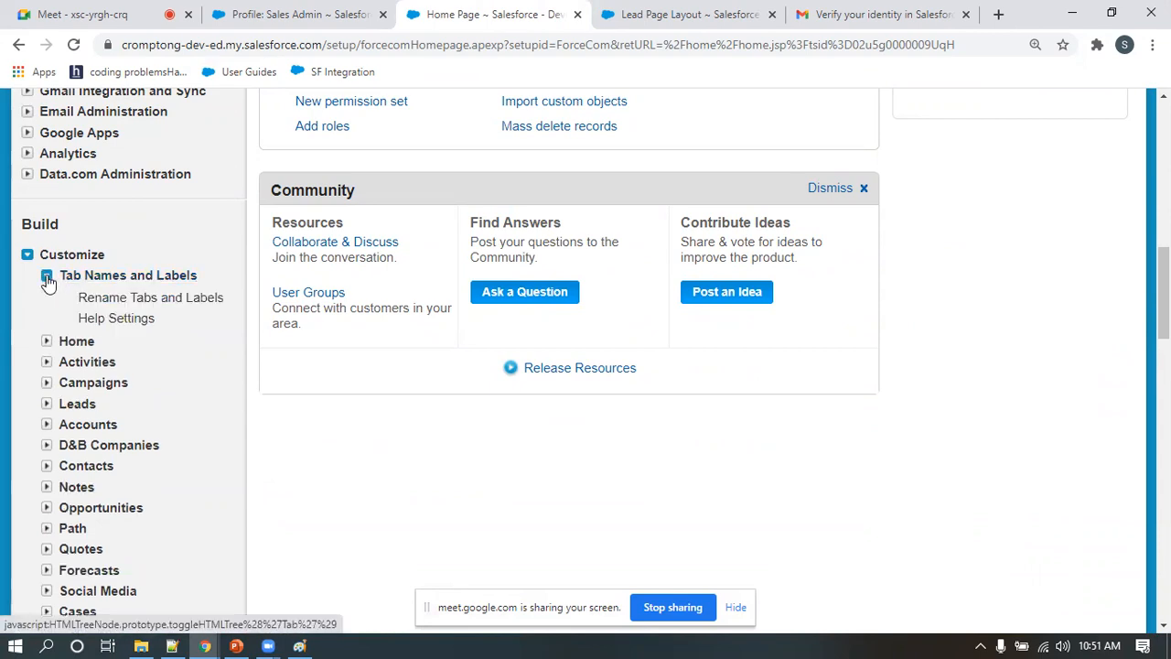
{"action": "left_click", "coordinate": [171, 300]}
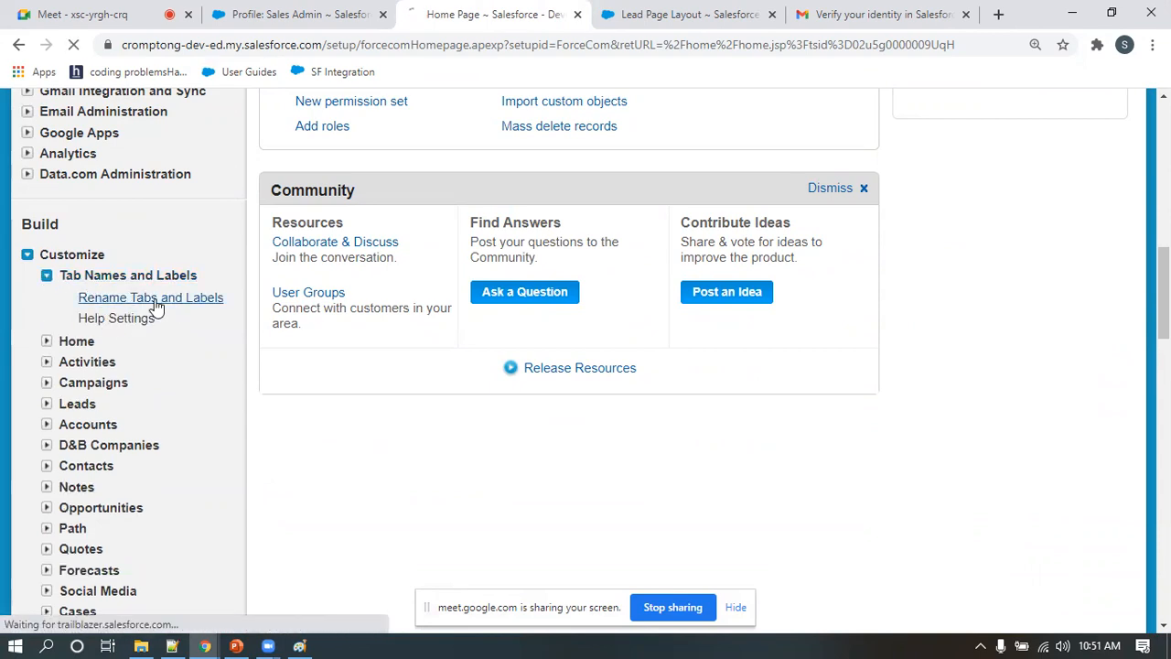
Rename the standard Leads tab to "Lead / Referral" in the singular and "Leads / Referrals" in the plural, and save
{"action": "scroll", "coordinate": [333, 321], "scroll_direction": "down", "scroll_amount": 2}
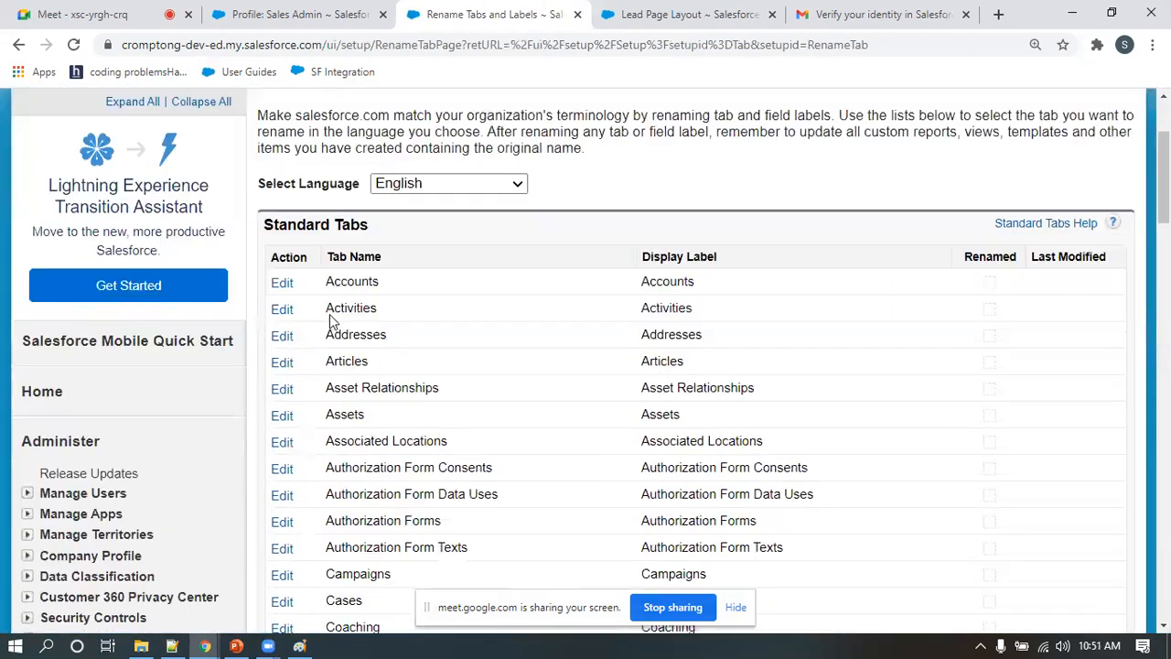
{"action": "scroll", "coordinate": [348, 319], "scroll_direction": "down", "scroll_amount": 2}
{"action": "scroll", "coordinate": [348, 318], "scroll_direction": "down", "scroll_amount": 8}
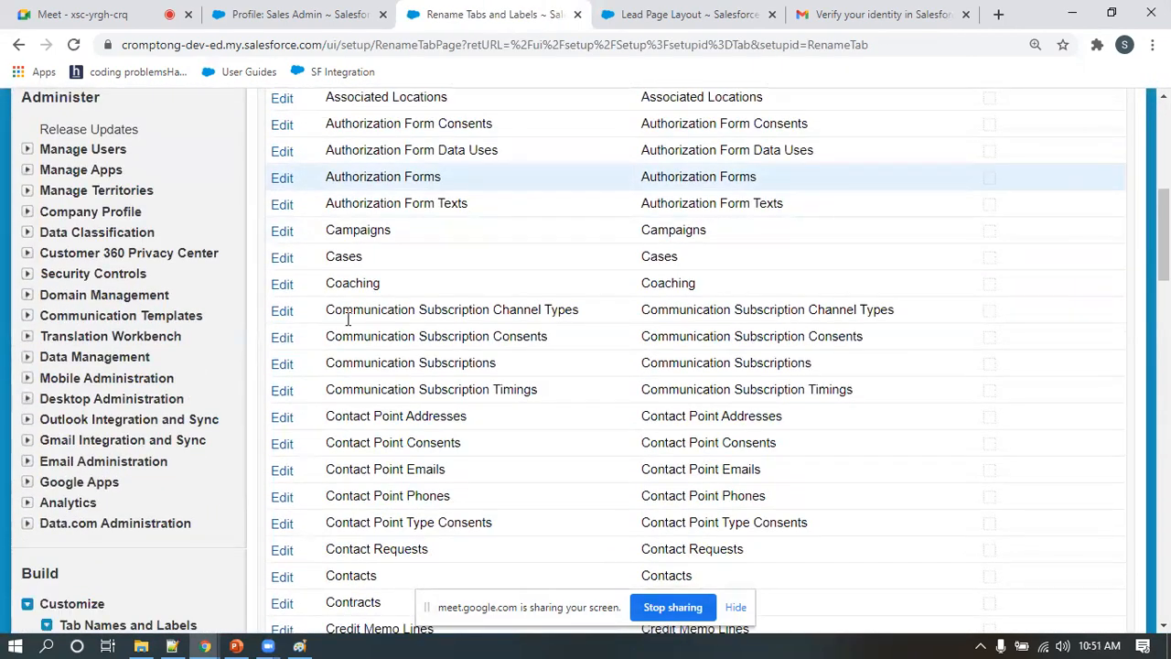
{"action": "scroll", "coordinate": [354, 320], "scroll_direction": "down", "scroll_amount": 3}
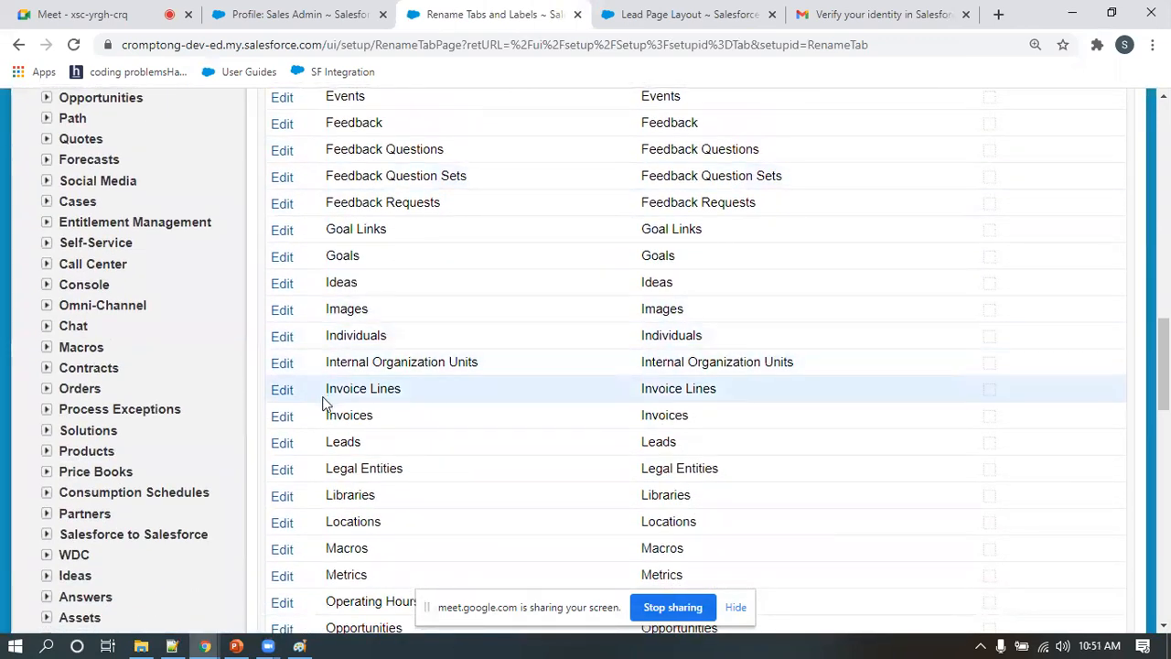
{"action": "left_click", "coordinate": [282, 445]}
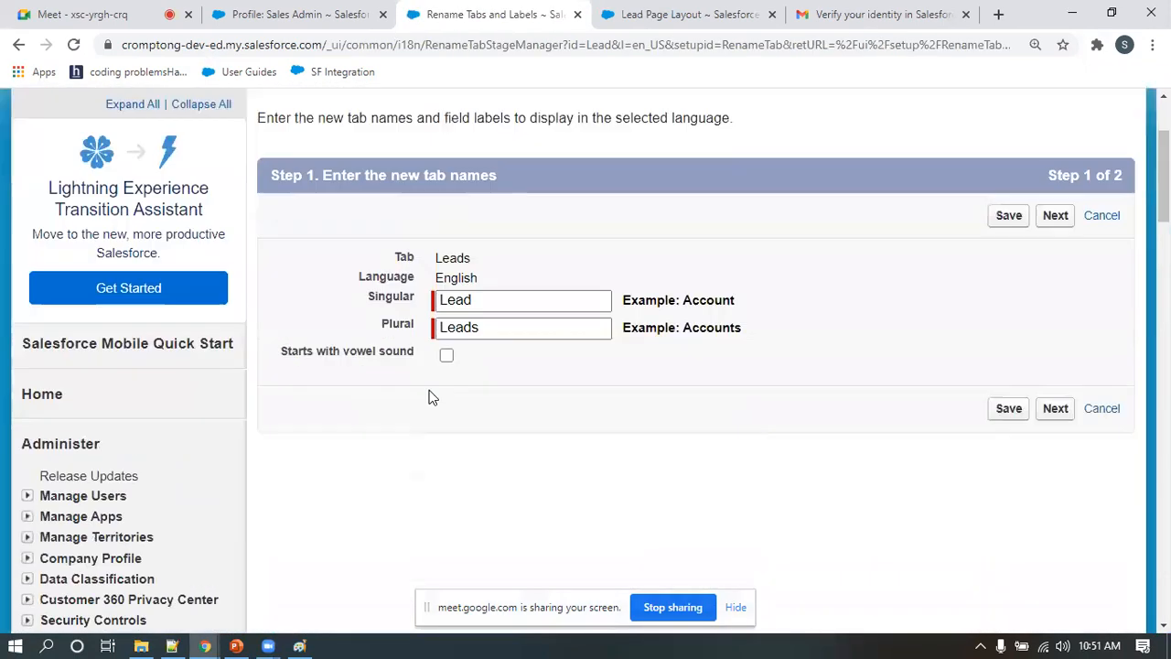
{"action": "left_click", "coordinate": [485, 297]}
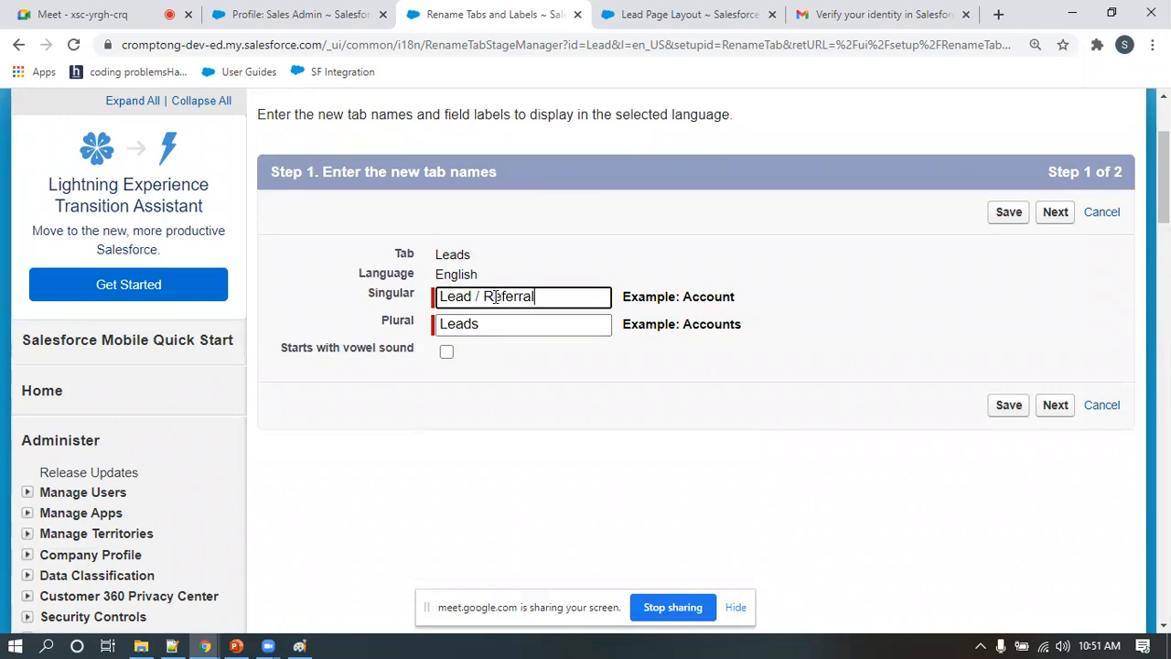
{"action": "left_click", "coordinate": [488, 329]}
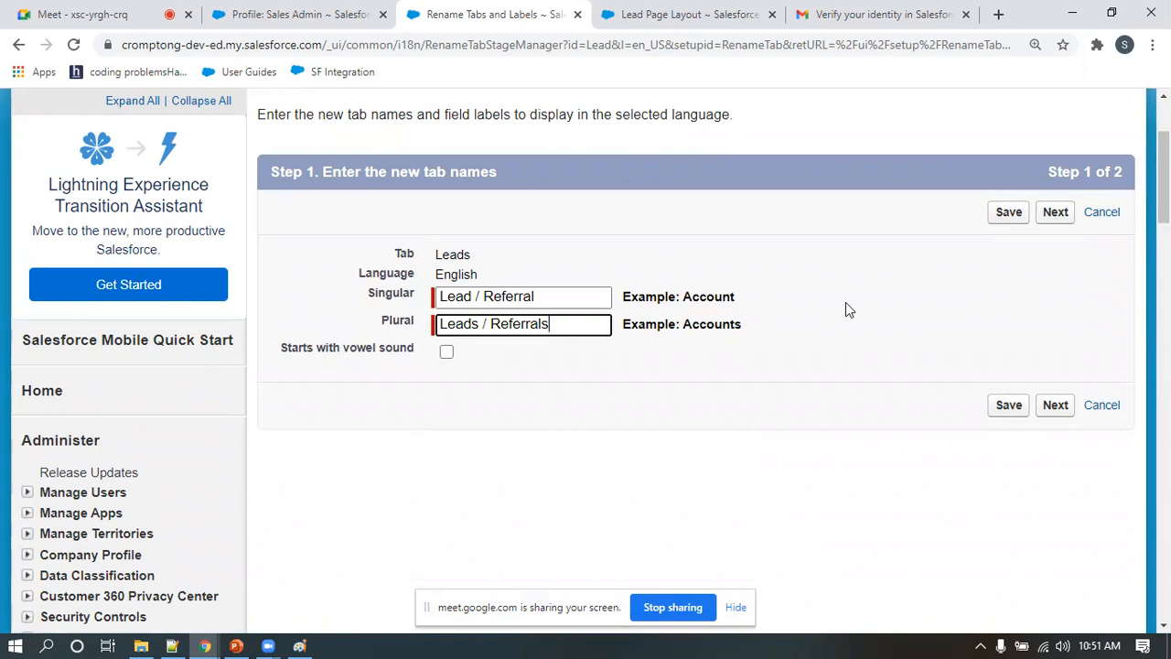
{"action": "left_click", "coordinate": [1012, 216]}
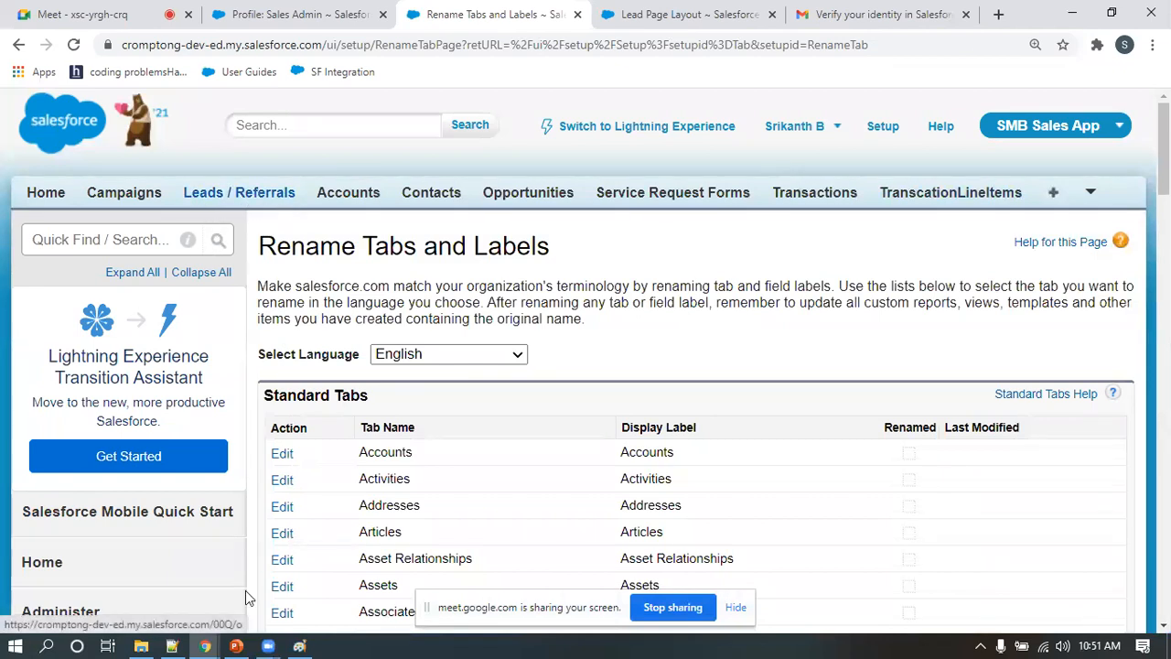
Reload the new lead page in the sales admin's incognito window to check the renamed labels, and return to the administrator's window
{"action": "mouse_move", "coordinate": [205, 646]}
{"action": "left_click", "coordinate": [484, 607]}
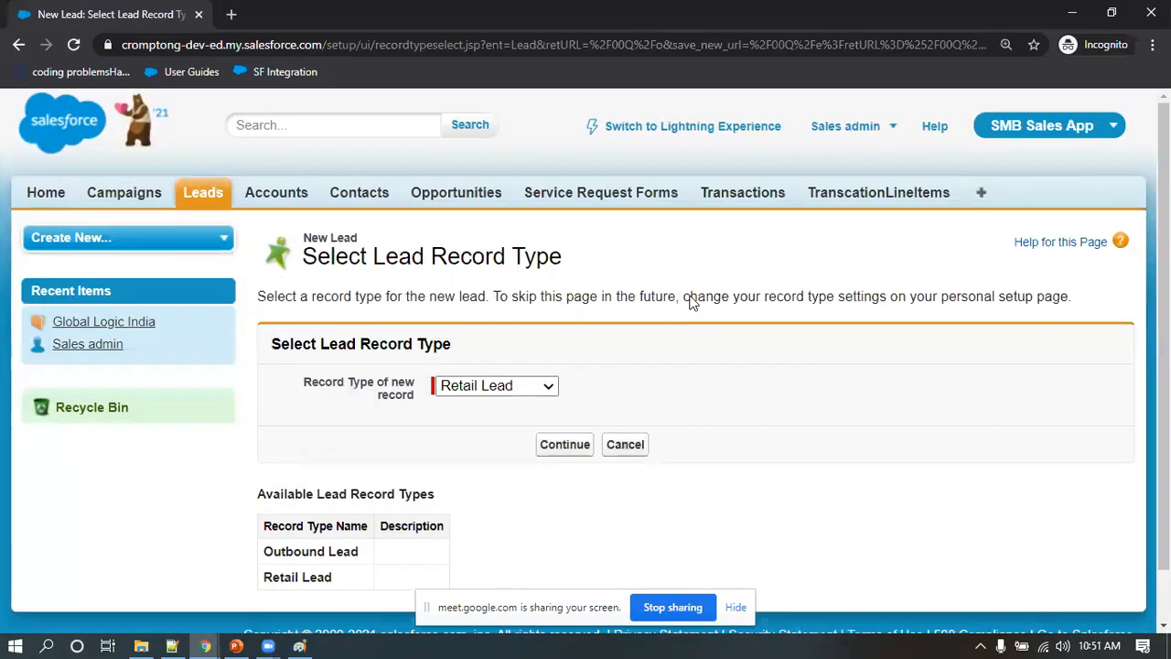
{"action": "left_click", "coordinate": [73, 44]}
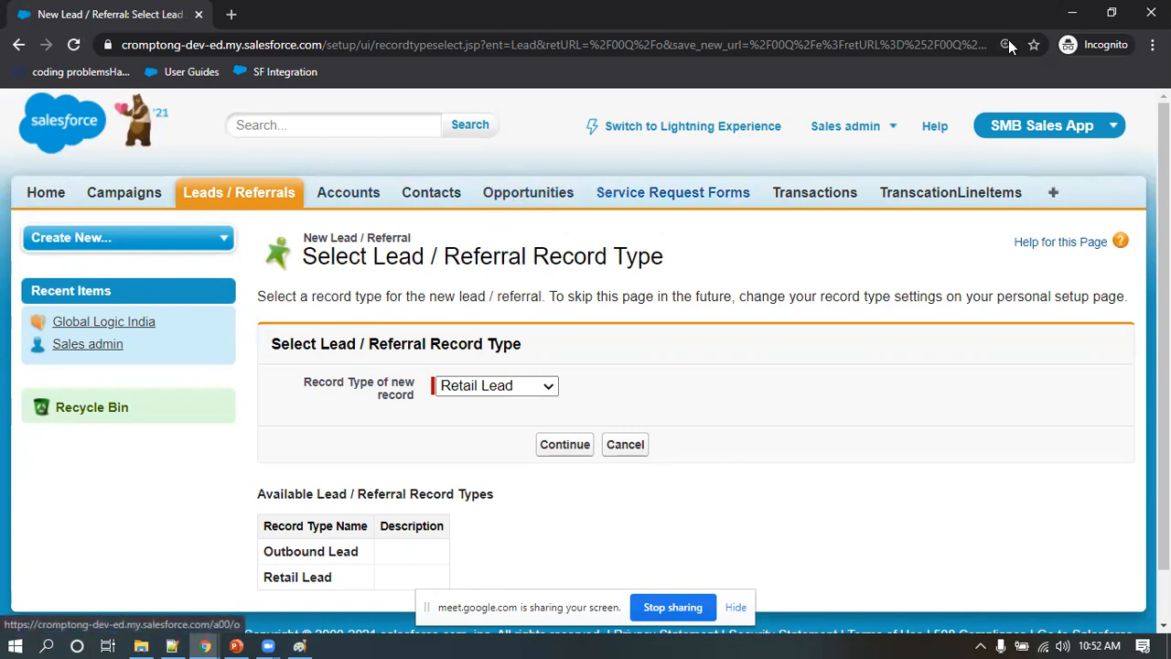
{"action": "left_click", "coordinate": [1075, 18]}
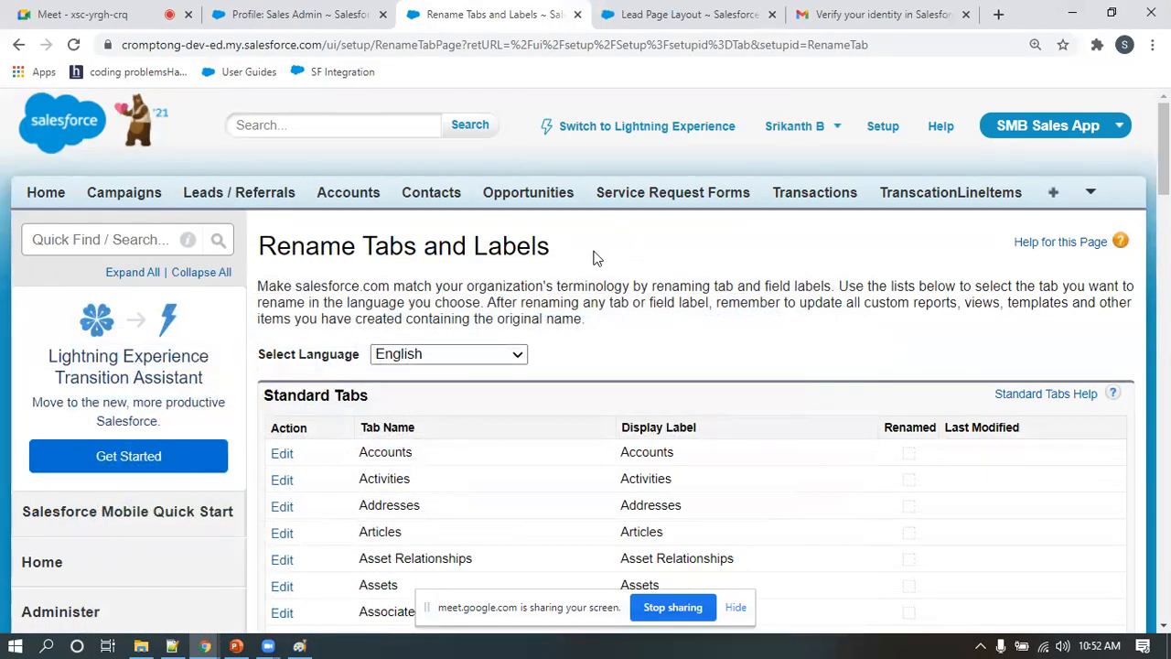
Start a new lead / referral as the administrator with the Retail Lead record type
{"action": "left_click", "coordinate": [258, 198]}
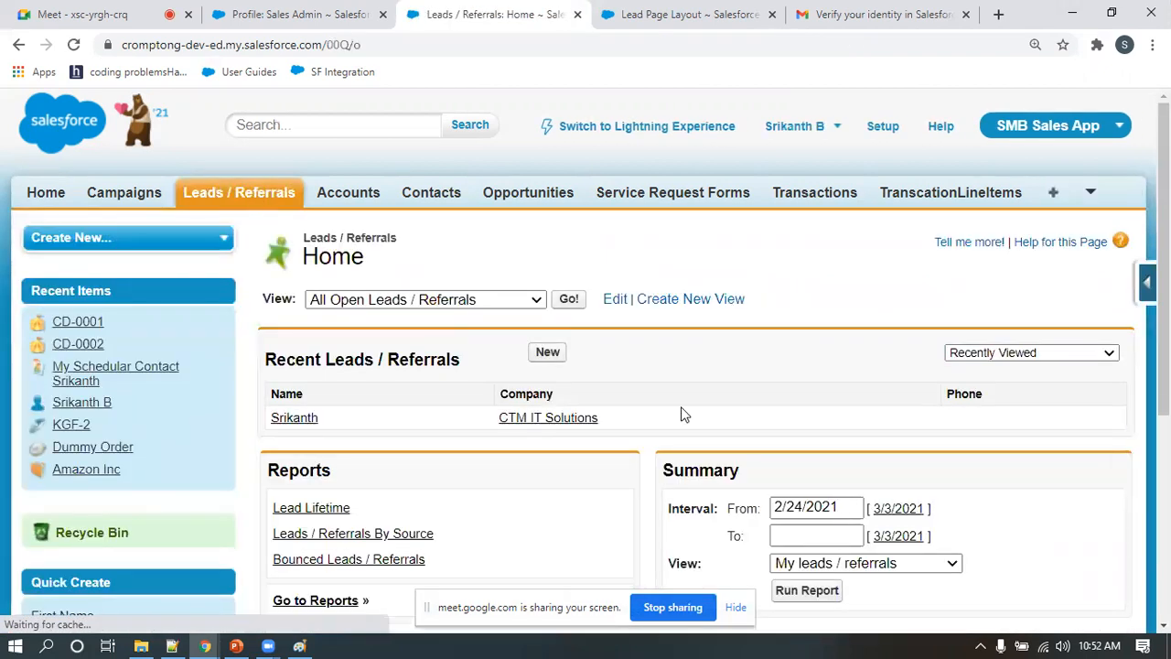
{"action": "left_click", "coordinate": [546, 351]}
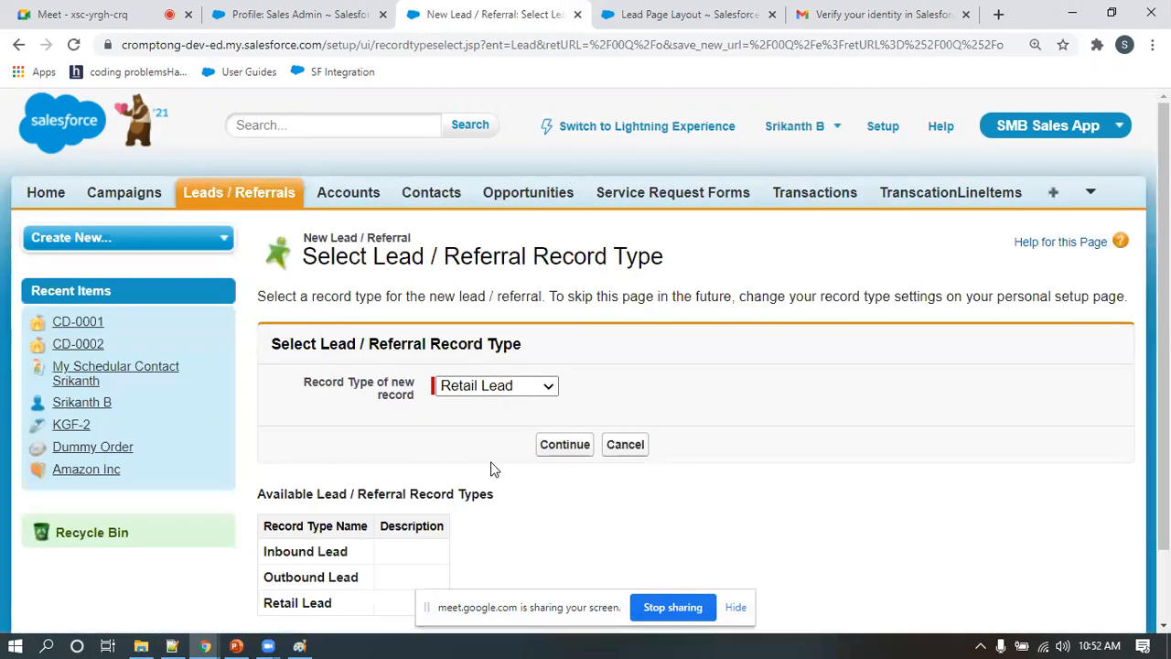
{"action": "scroll", "coordinate": [530, 397], "scroll_direction": "down", "scroll_amount": 2}
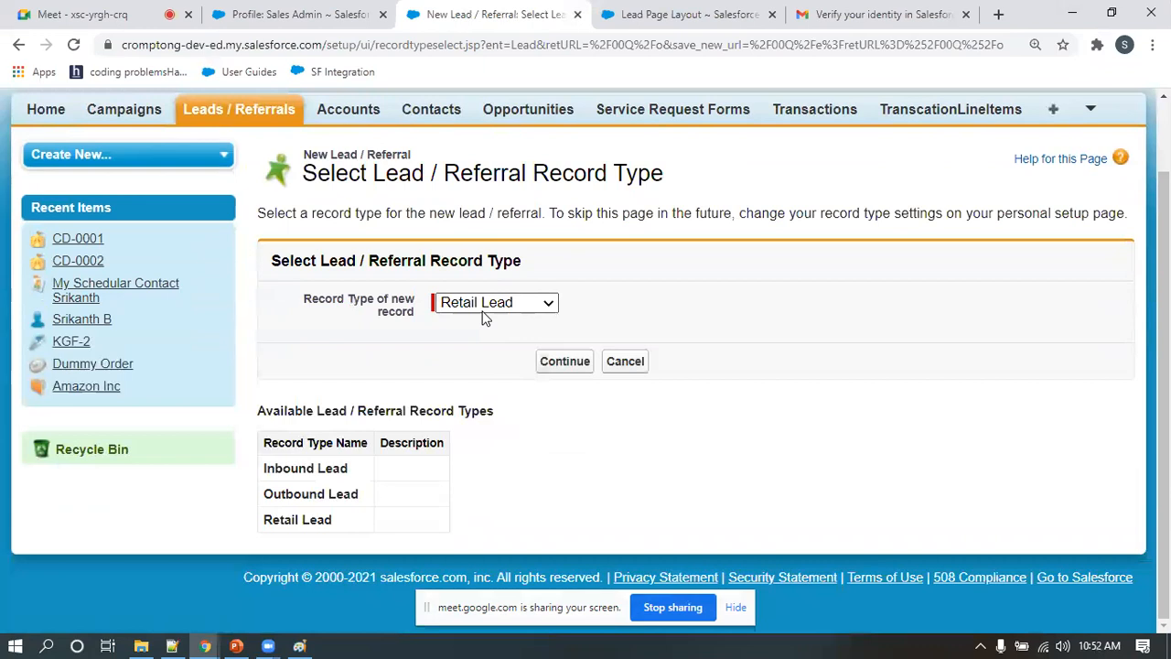
{"action": "left_click", "coordinate": [565, 363]}
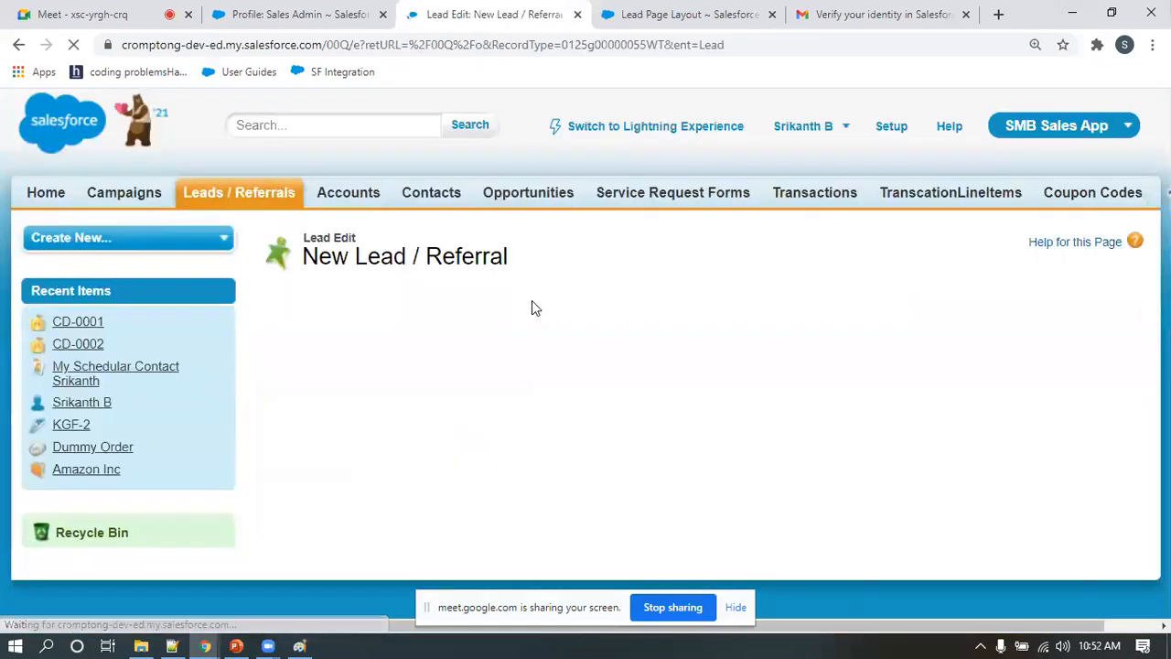
Enter "Dummy" as both last name and company of the retail lead and save the record
{"action": "scroll", "coordinate": [476, 421], "scroll_direction": "down", "scroll_amount": 3}
{"action": "left_click", "coordinate": [454, 287]}
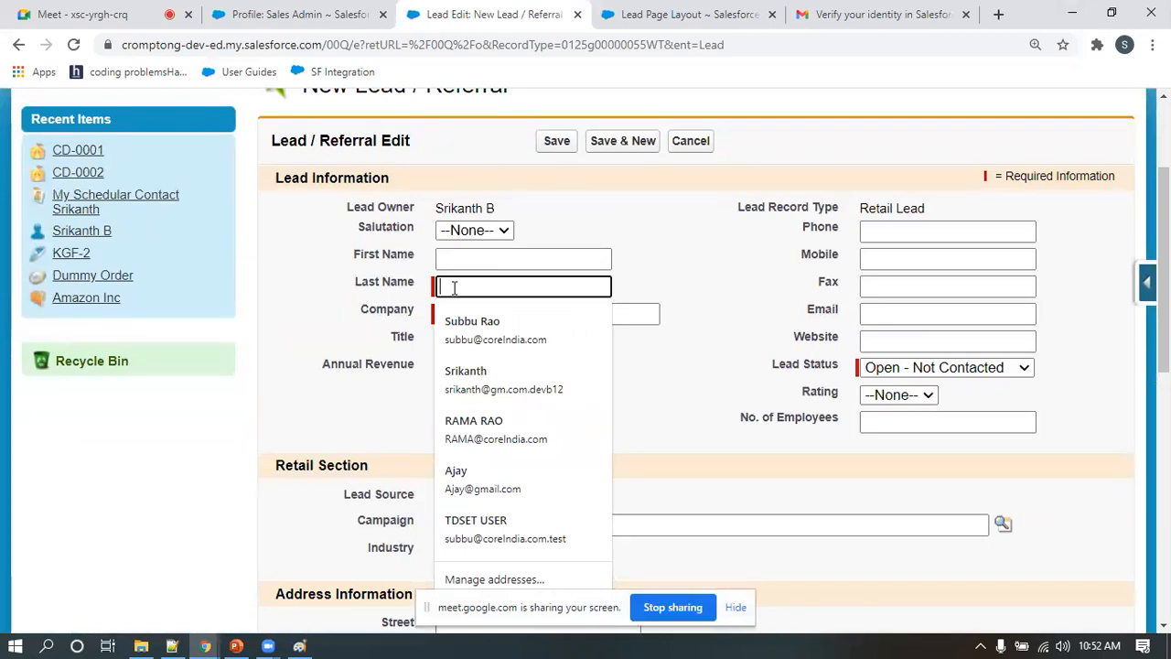
{"action": "type", "text": "Dummy"}
{"action": "left_click", "coordinate": [455, 310]}
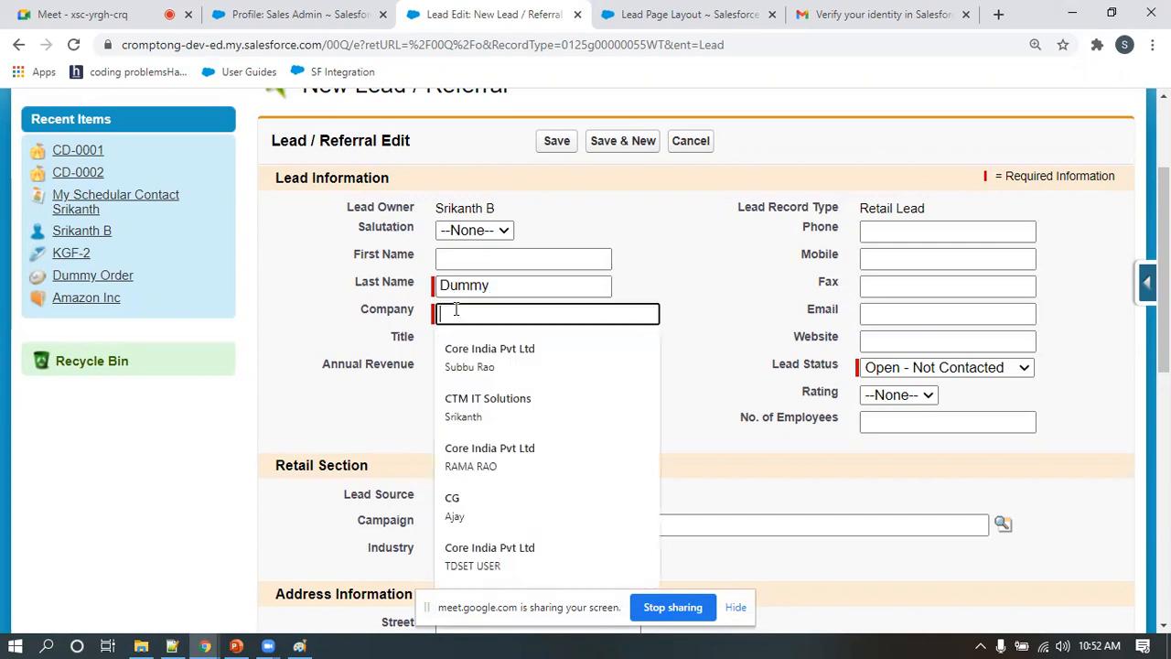
{"action": "type", "text": "Dummy"}
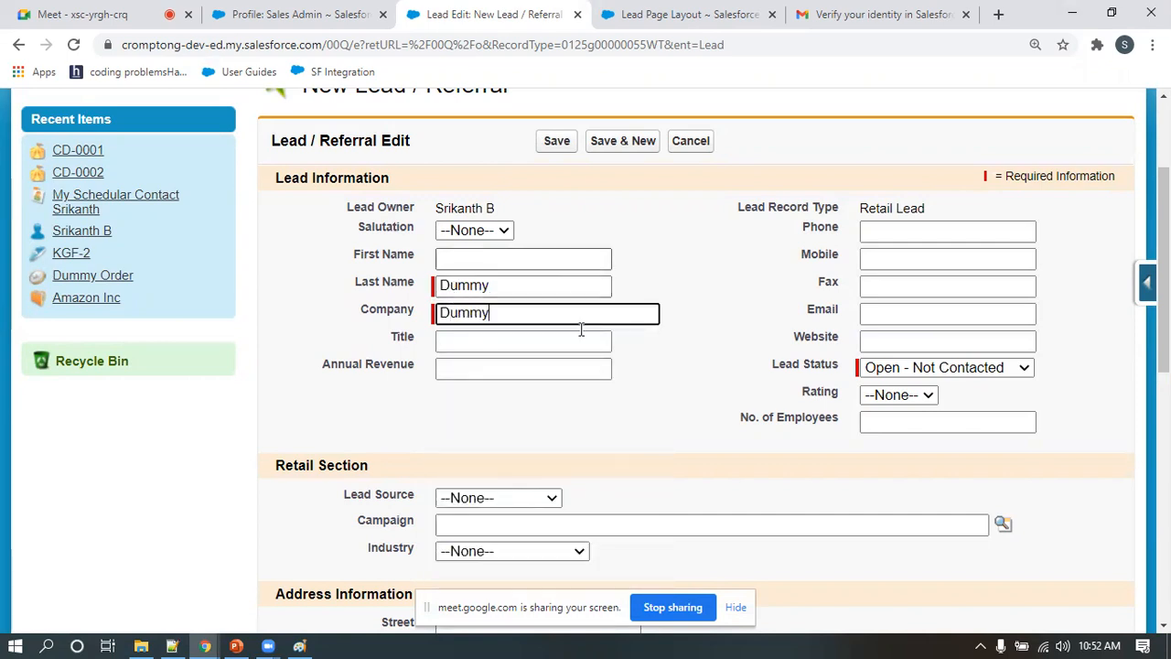
{"action": "left_click", "coordinate": [655, 395]}
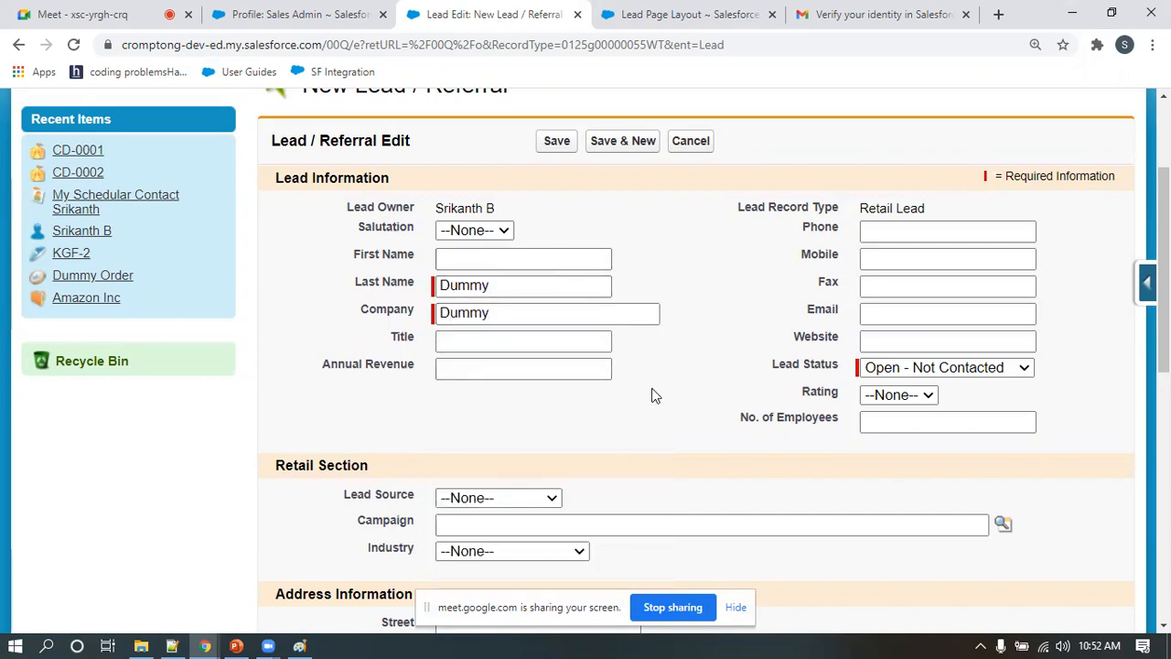
{"action": "scroll", "coordinate": [714, 402], "scroll_direction": "down", "scroll_amount": 4}
{"action": "scroll", "coordinate": [720, 398], "scroll_direction": "up", "scroll_amount": 5}
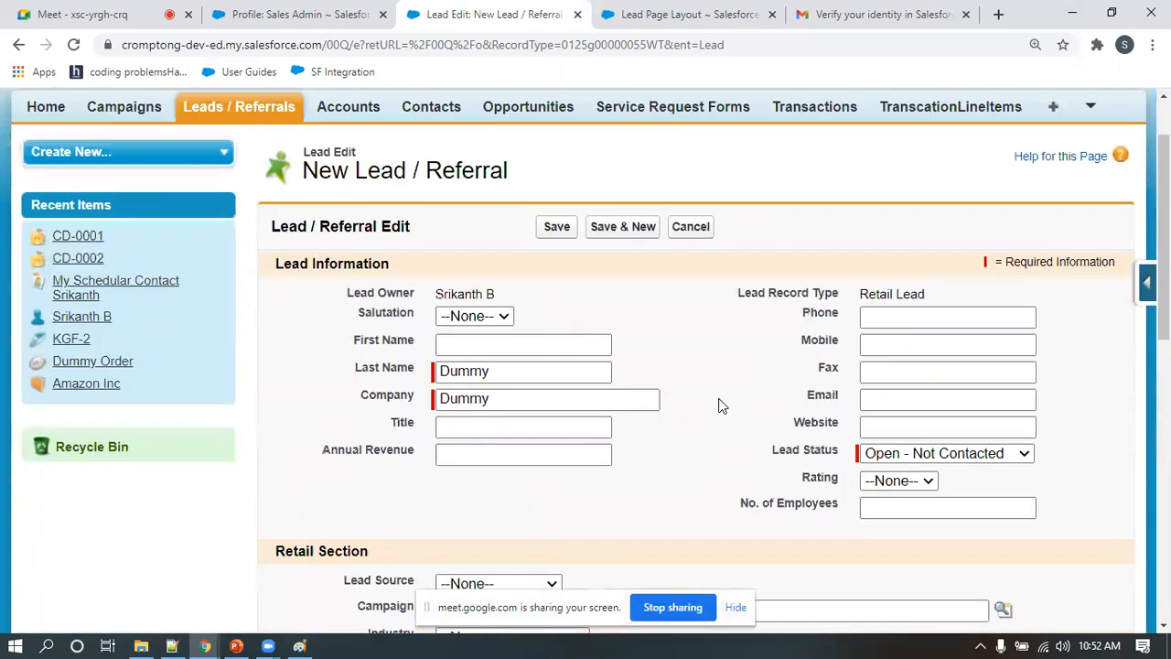
{"action": "left_click", "coordinate": [553, 228]}
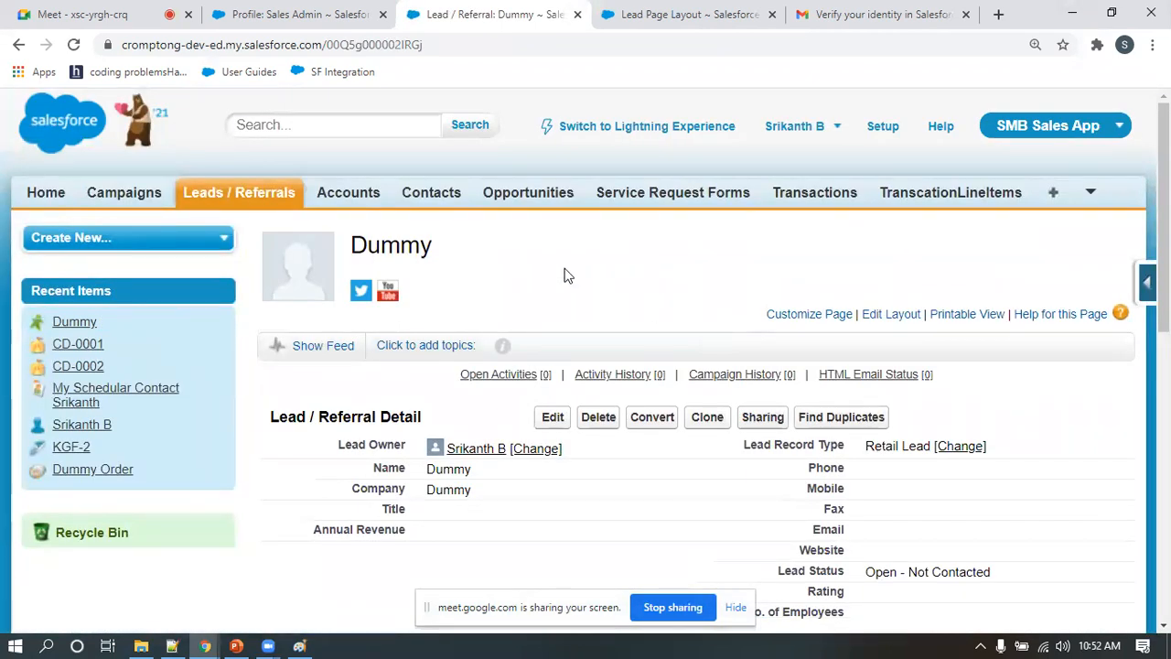
Open Leads / Referrals in a new browser tab and start a new record with the Outbound Lead record type
{"action": "right_click", "coordinate": [262, 196]}
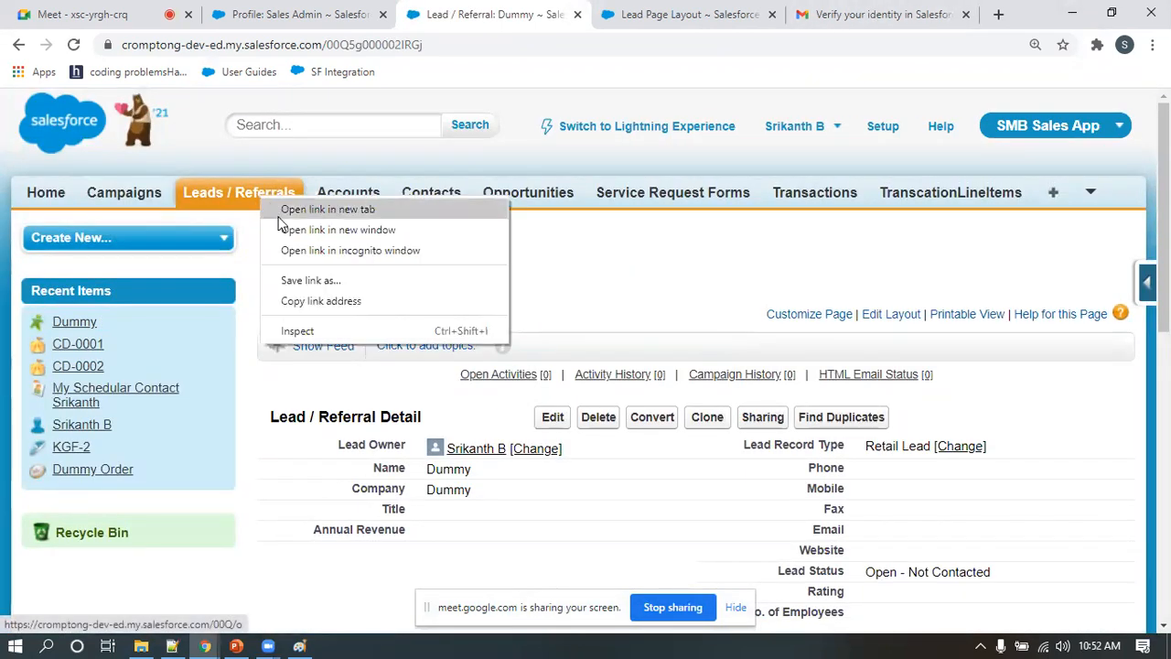
{"action": "left_click", "coordinate": [284, 210]}
{"action": "left_click", "coordinate": [563, 15]}
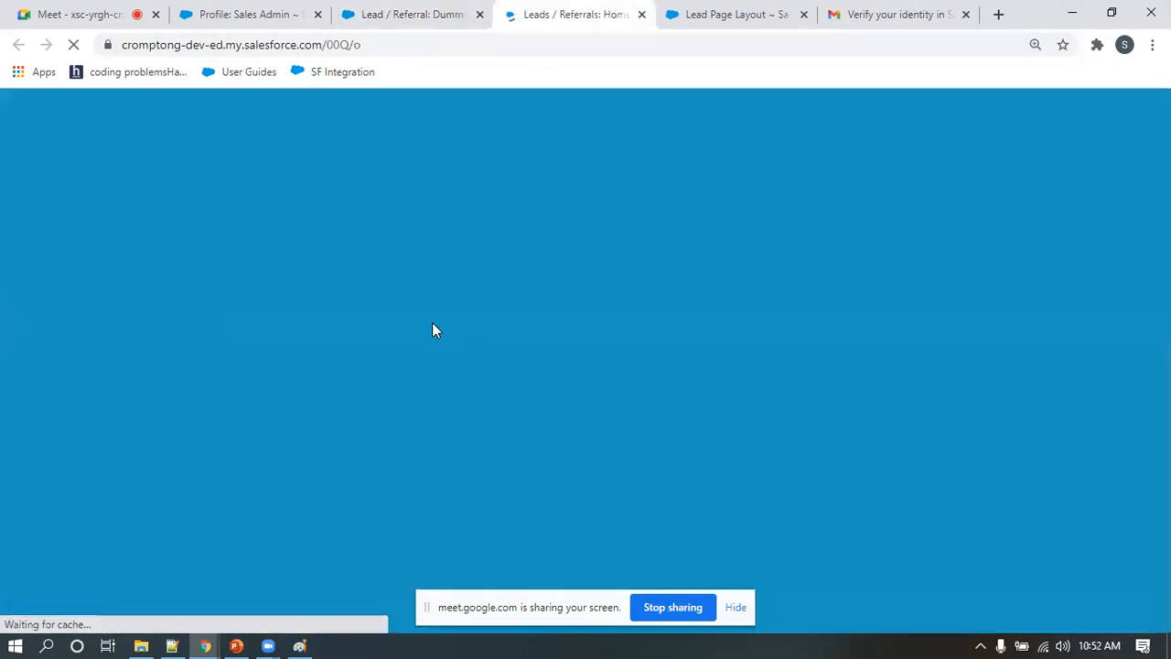
{"action": "left_click", "coordinate": [550, 352]}
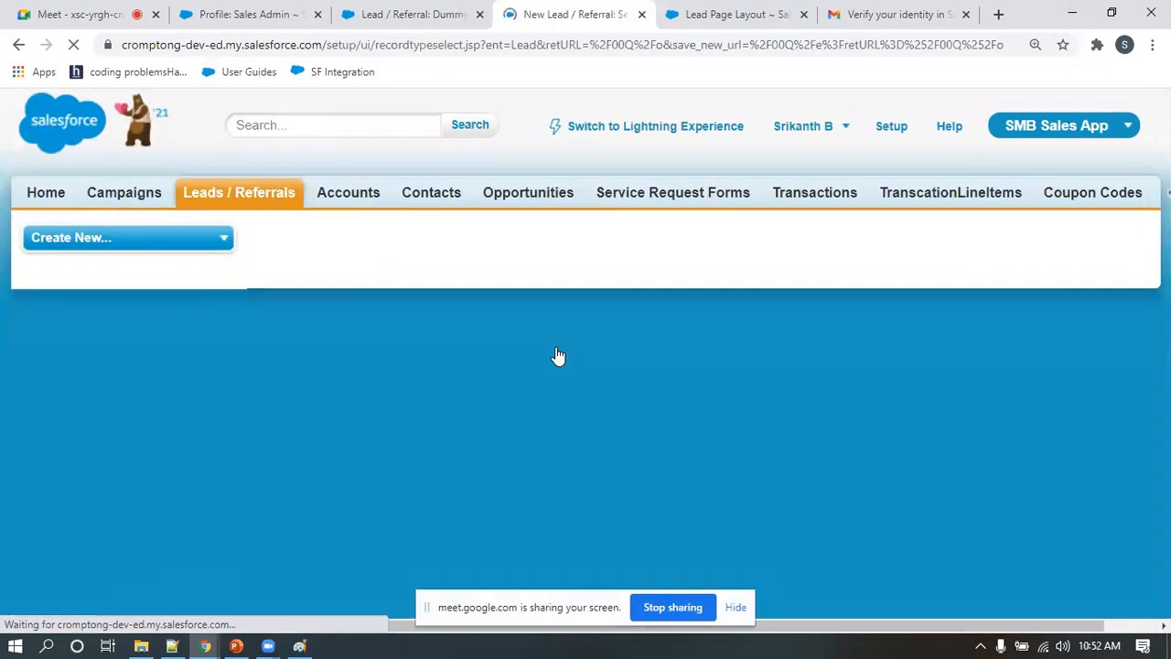
{"action": "left_click", "coordinate": [500, 385]}
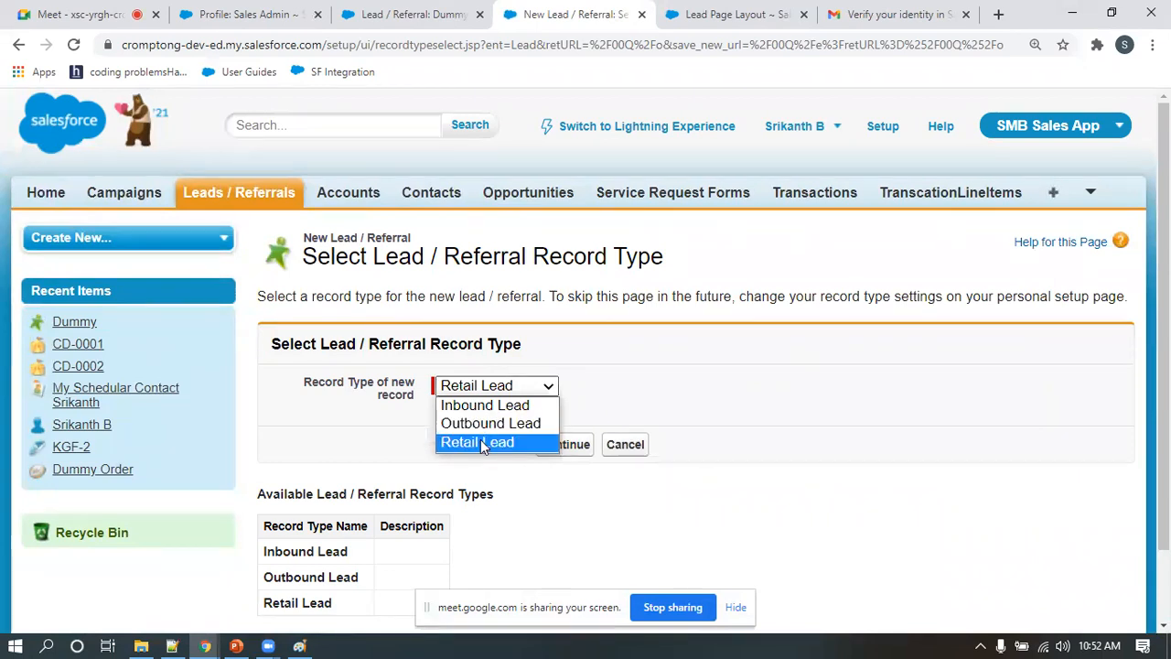
{"action": "left_click", "coordinate": [448, 15]}
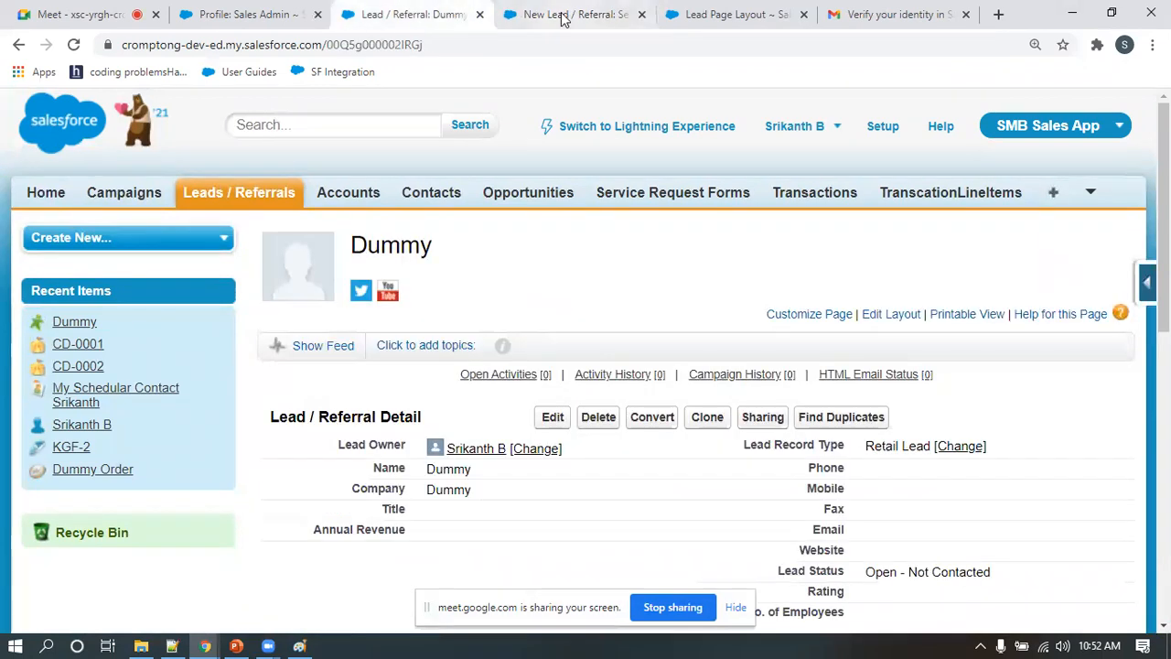
{"action": "left_click", "coordinate": [557, 14]}
{"action": "left_click", "coordinate": [499, 389]}
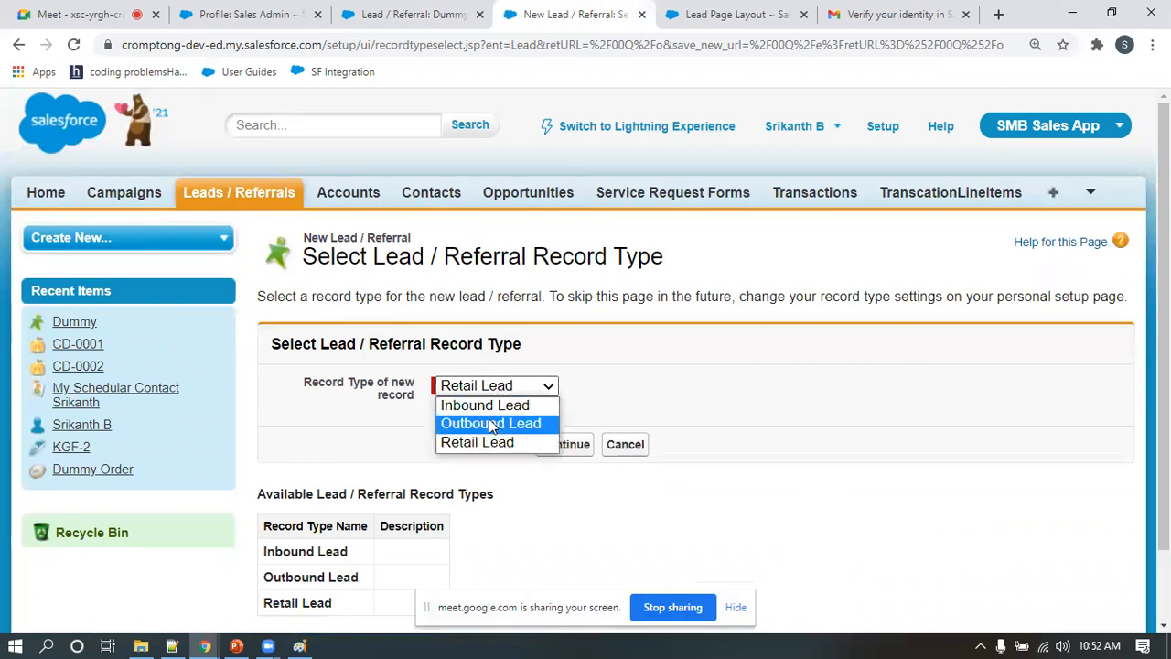
{"action": "left_click", "coordinate": [492, 424]}
{"action": "left_click", "coordinate": [565, 445]}
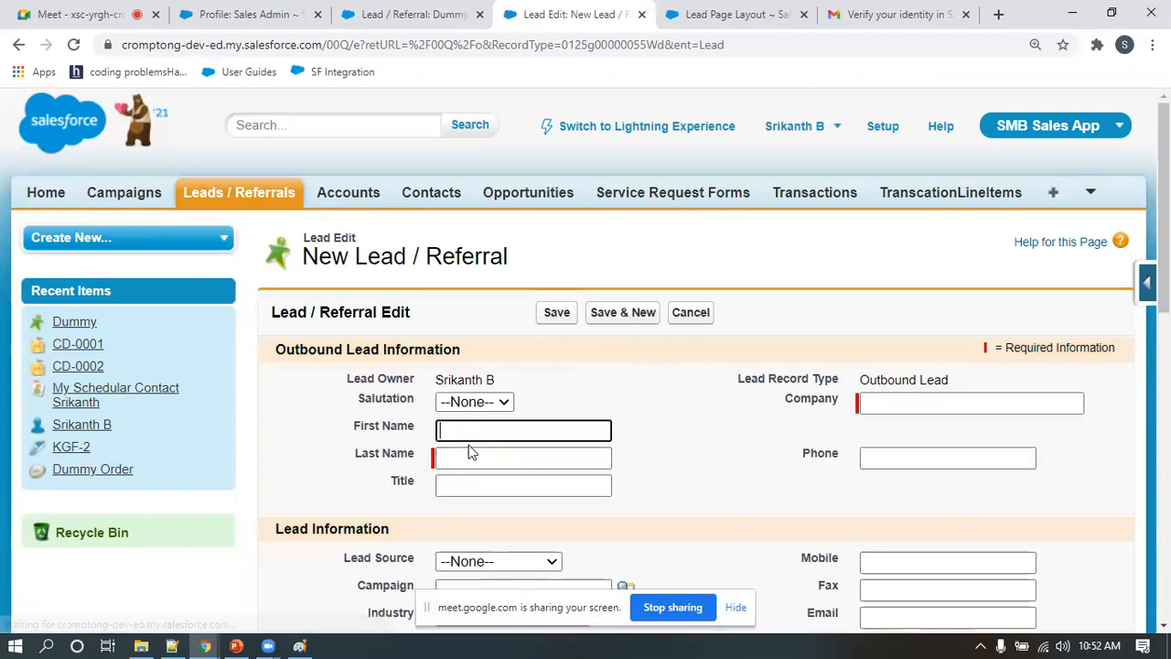
Save the outbound lead with last name "Feed layout check" and company "test", and return to the Dummy lead to compare the layouts
{"action": "left_click", "coordinate": [463, 455]}
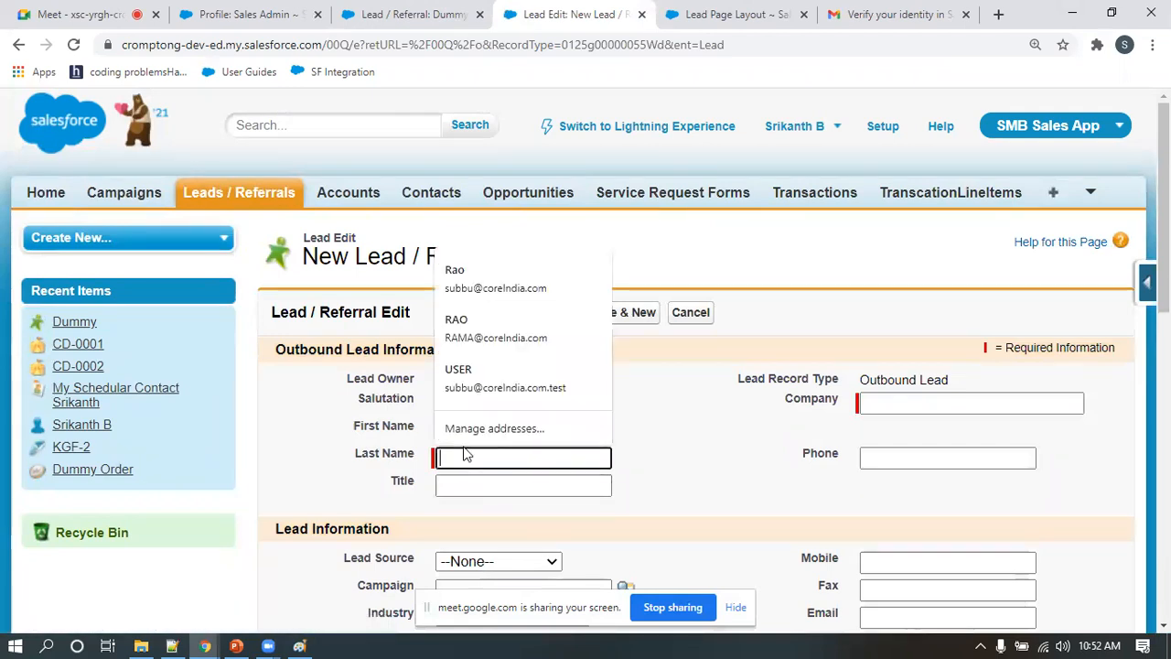
{"action": "type", "text": "Feed layout check"}
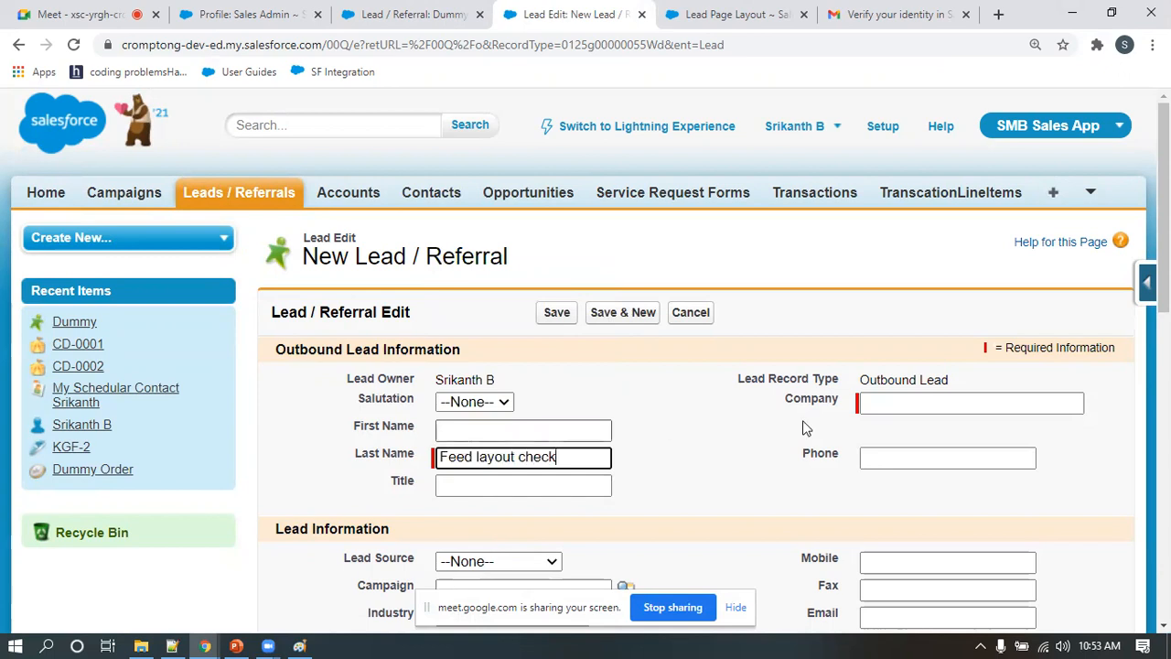
{"action": "left_click", "coordinate": [889, 402]}
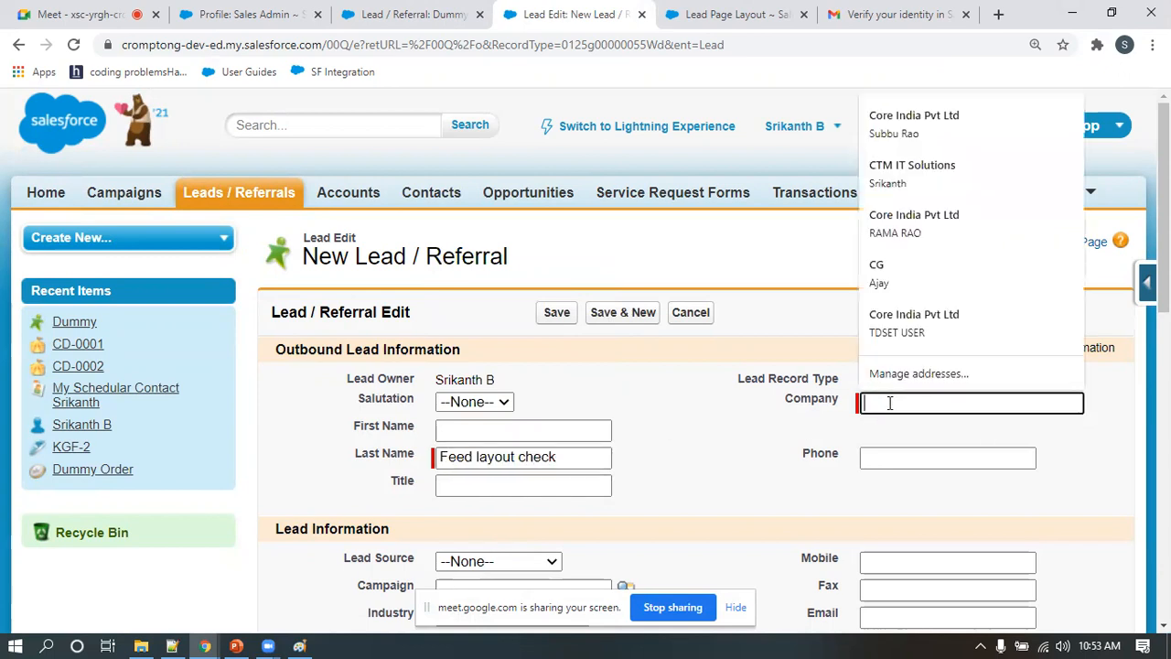
{"action": "type", "text": "test"}
{"action": "left_click", "coordinate": [557, 314]}
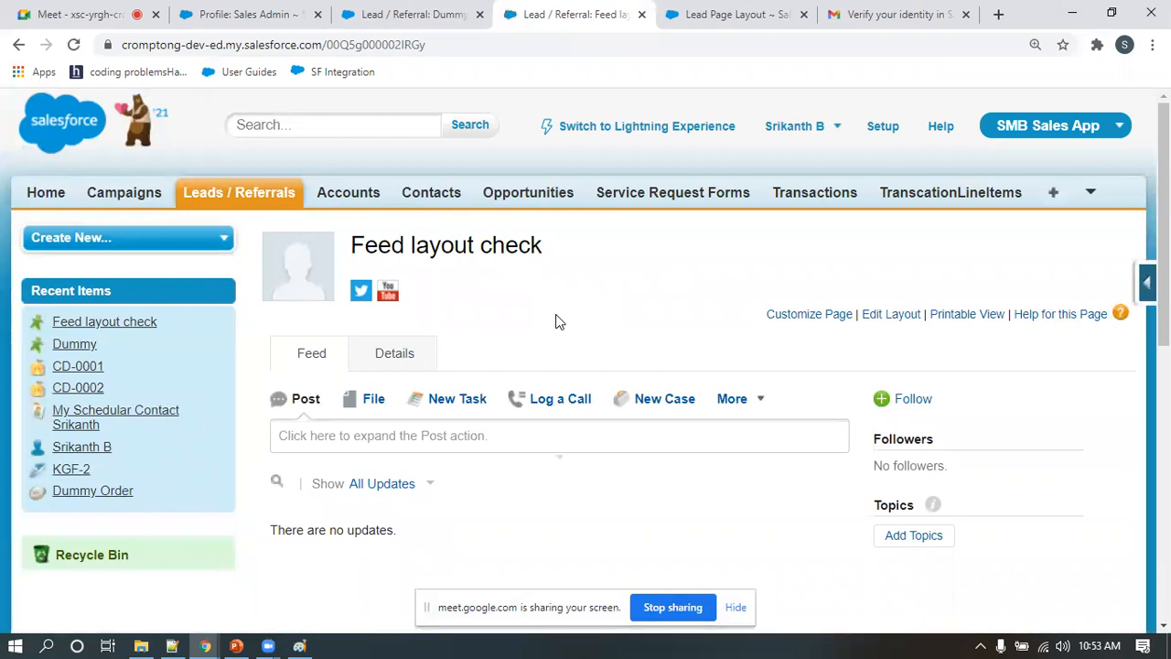
{"action": "left_click", "coordinate": [419, 17]}
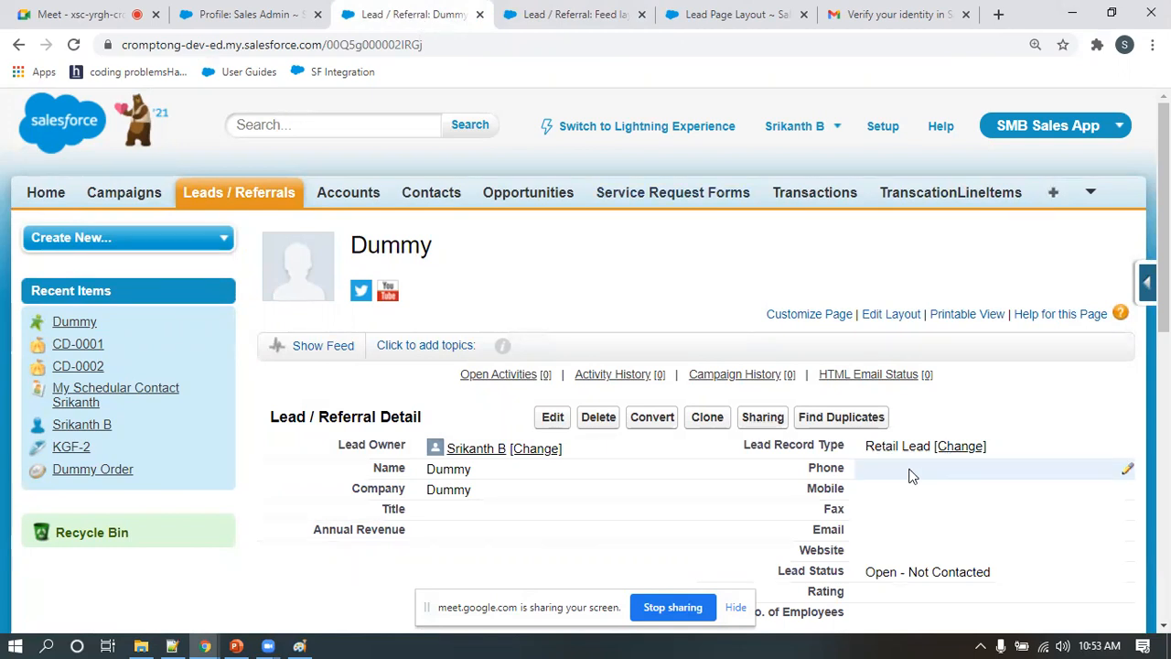
Examine the Feed layout check lead by alternating between its feed and details views
{"action": "left_click", "coordinate": [567, 15]}
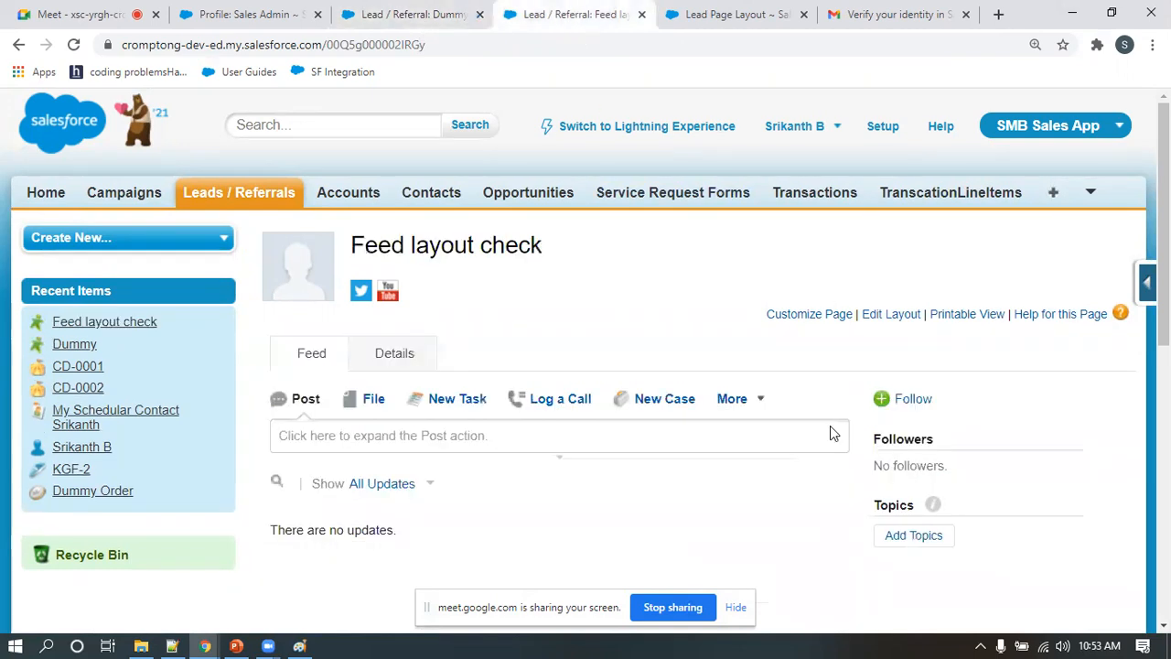
{"action": "left_click", "coordinate": [403, 357]}
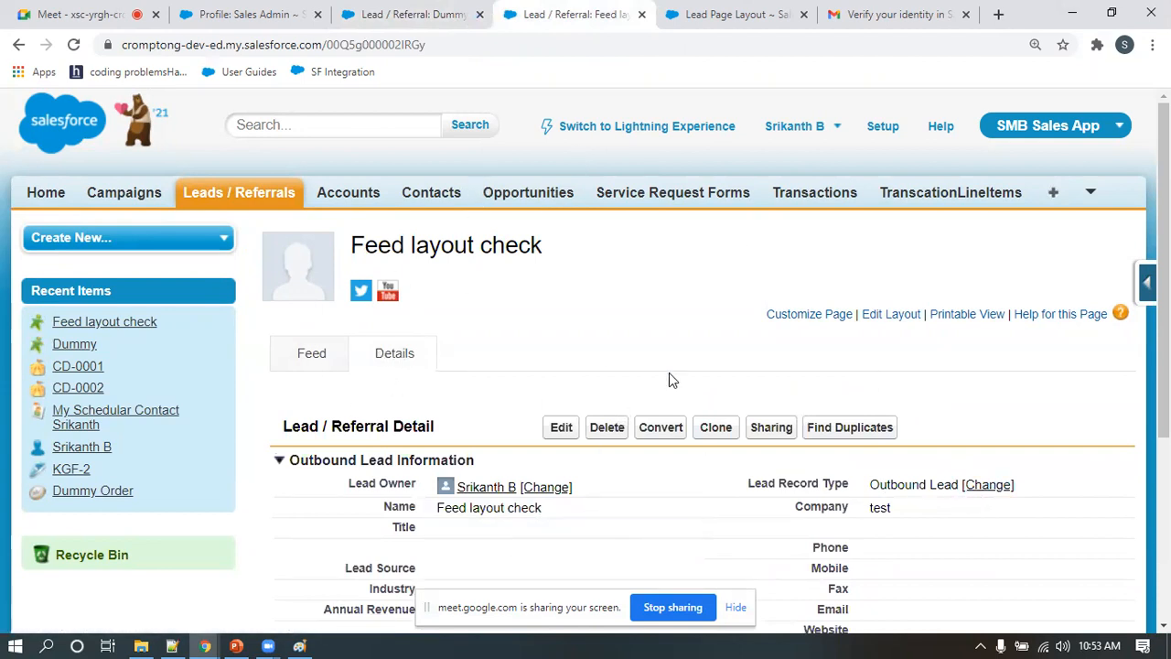
{"action": "left_click", "coordinate": [303, 366]}
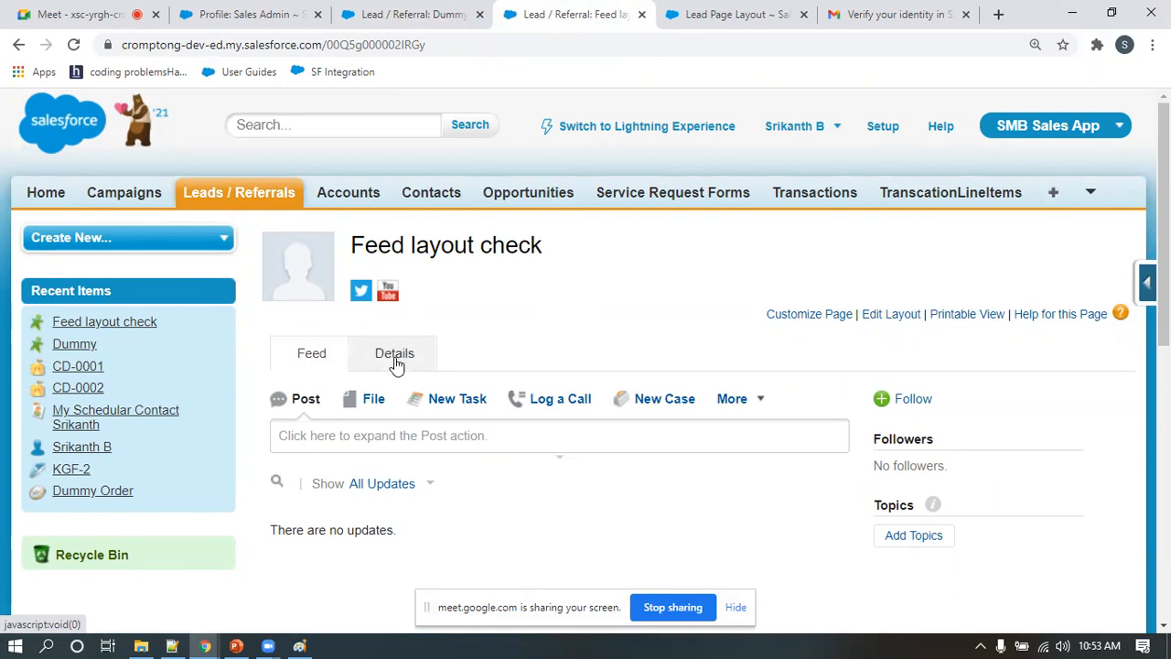
{"action": "left_click", "coordinate": [372, 364]}
{"action": "left_click", "coordinate": [303, 362]}
Show the feed on the Dummy retail lead and look over how it sits with the record details
{"action": "left_click", "coordinate": [400, 4]}
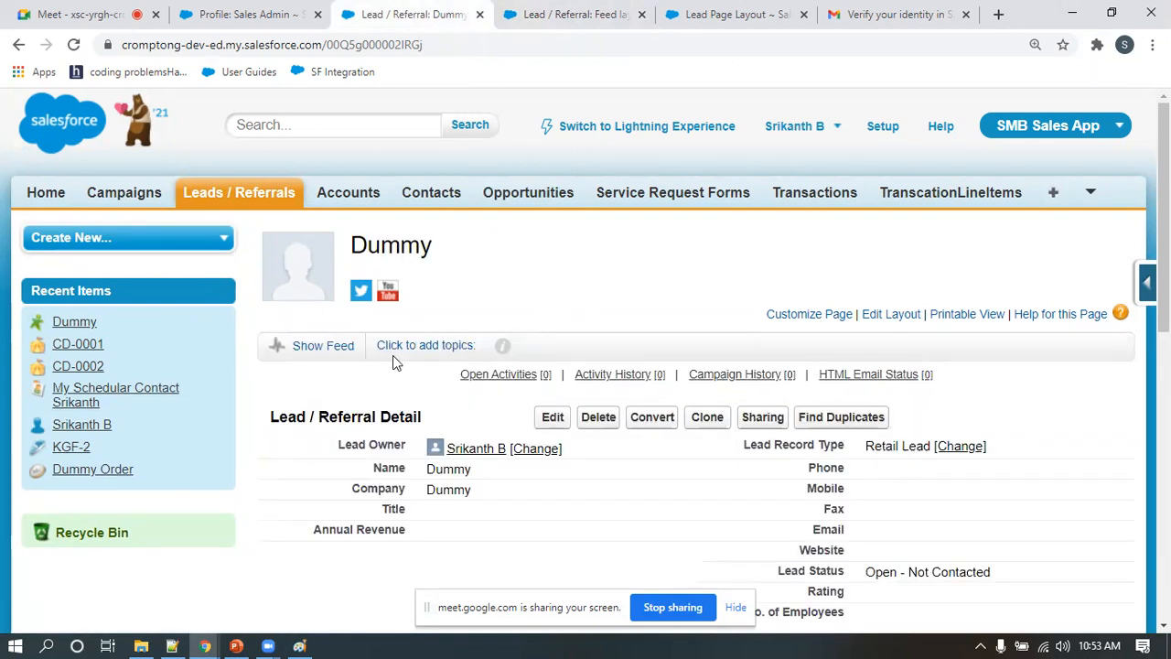
{"action": "left_click", "coordinate": [333, 353]}
{"action": "scroll", "coordinate": [344, 308], "scroll_direction": "down", "scroll_amount": 1}
{"action": "scroll", "coordinate": [559, 498], "scroll_direction": "down", "scroll_amount": 3}
{"action": "scroll", "coordinate": [520, 458], "scroll_direction": "up", "scroll_amount": 3}
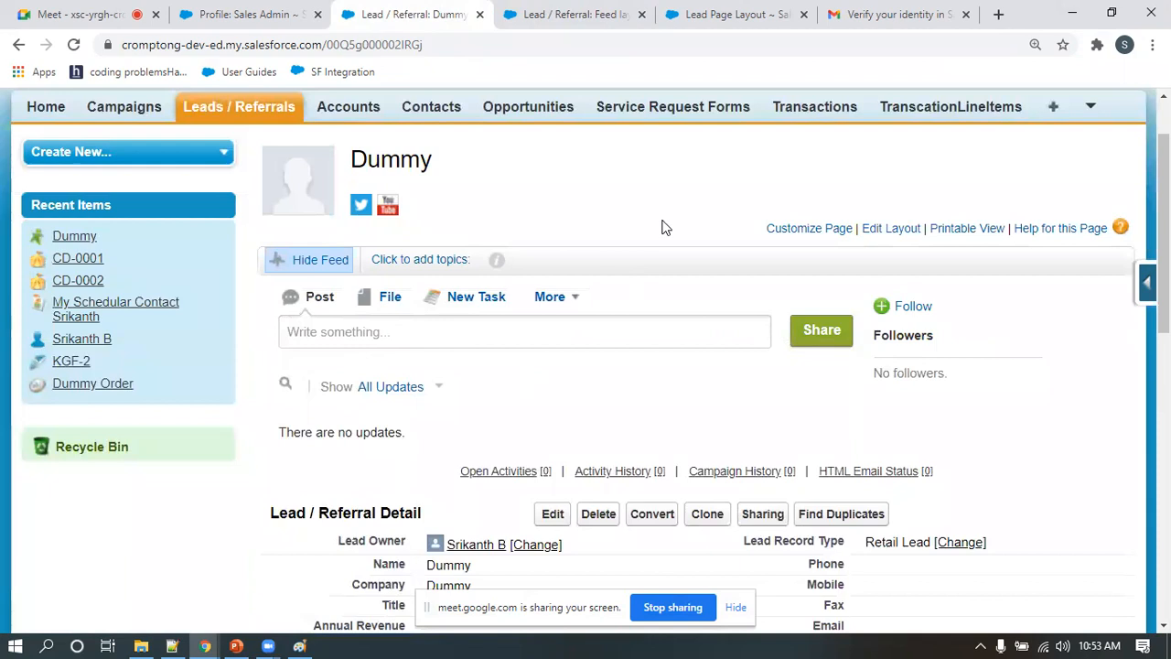
Compare the outbound lead's separate feed and details views with the Dummy lead's single-page layout
{"action": "left_click", "coordinate": [535, 16]}
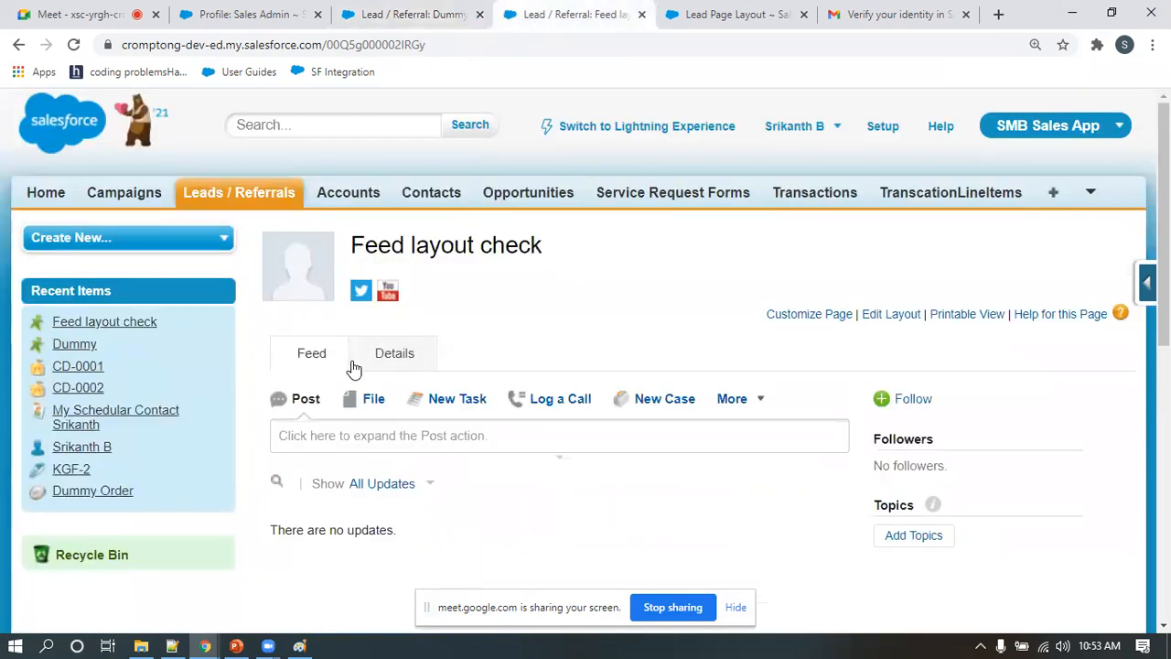
{"action": "left_click", "coordinate": [384, 363]}
{"action": "left_click", "coordinate": [327, 364]}
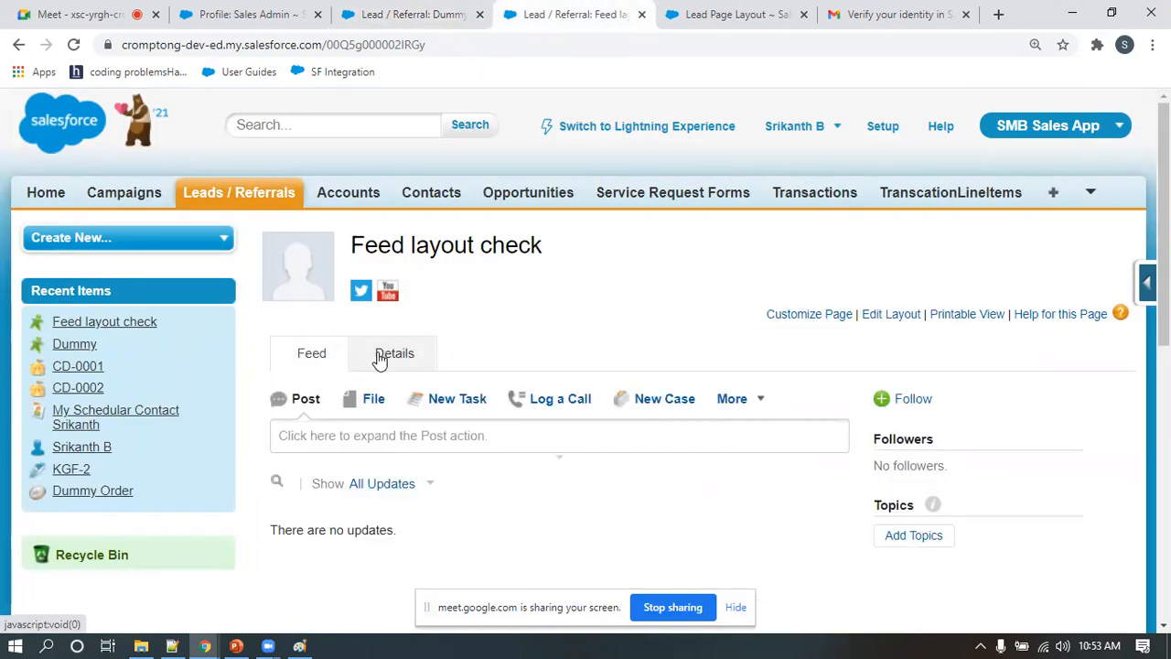
{"action": "left_click", "coordinate": [380, 360]}
{"action": "left_click", "coordinate": [311, 363]}
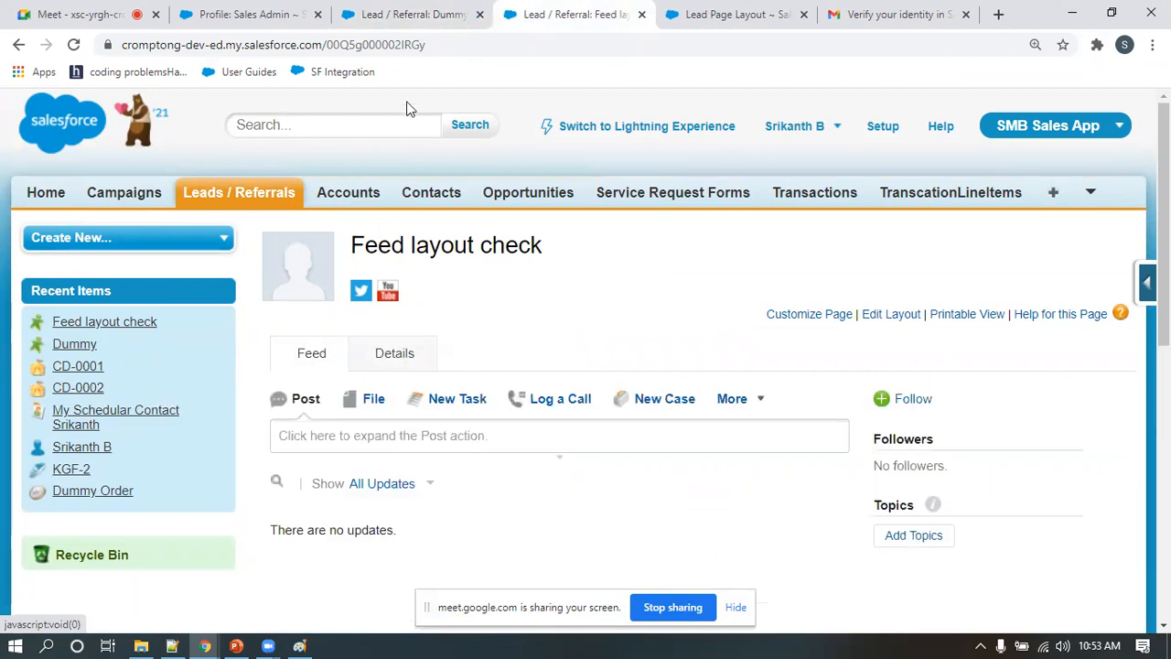
{"action": "left_click", "coordinate": [427, 19]}
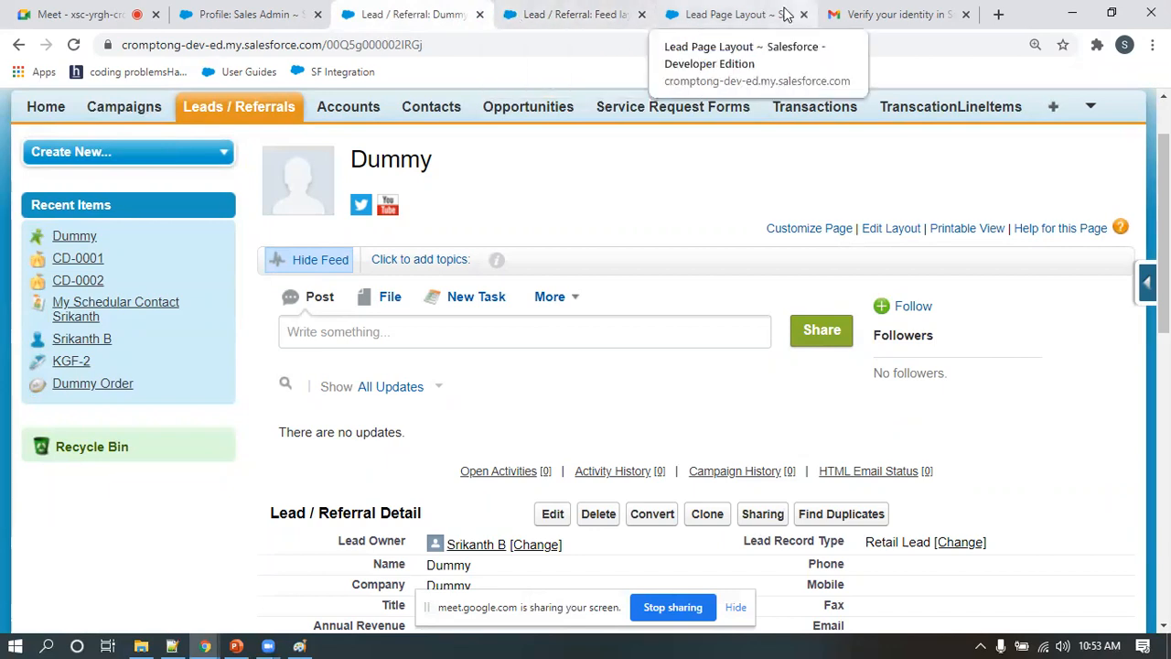
Start a new lead page layout and enable its Feed-Based Layout option
{"action": "left_click", "coordinate": [681, 16]}
{"action": "left_click", "coordinate": [555, 348]}
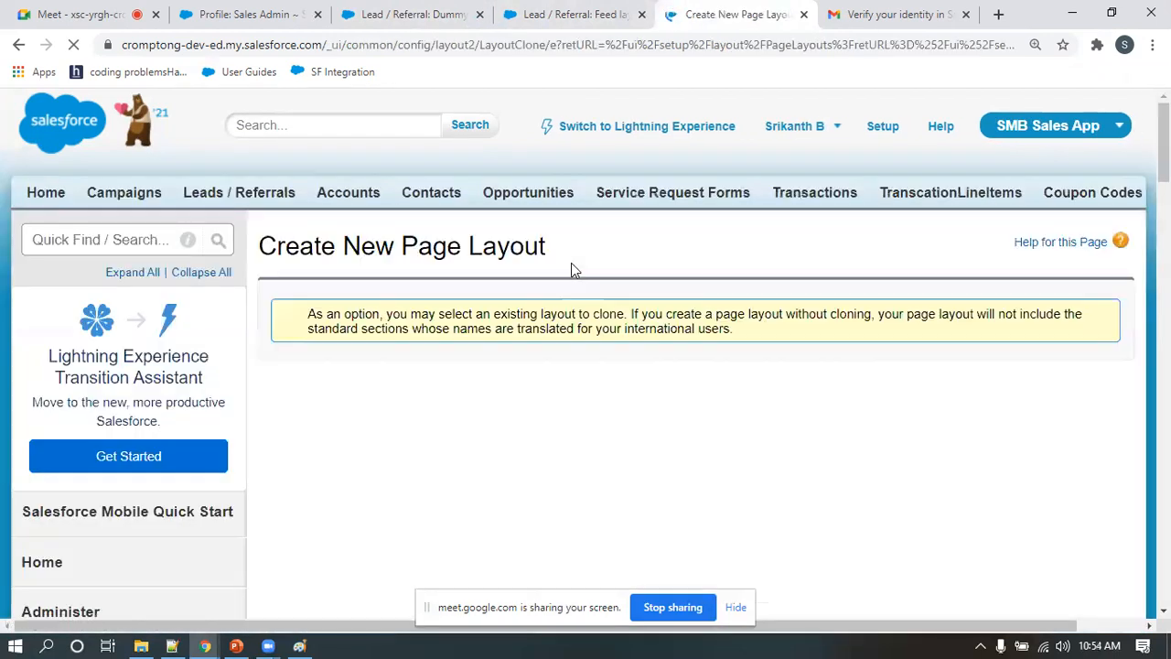
{"action": "scroll", "coordinate": [418, 439], "scroll_direction": "down", "scroll_amount": 1}
{"action": "left_click_drag", "start_coordinate": [299, 343], "coordinate": [446, 342]}
{"action": "left_click", "coordinate": [445, 341]}
Recheck the feed and details views of the Feed layout check lead, and disable Feed-Based Layout on the new page layout
{"action": "left_click", "coordinate": [544, 17]}
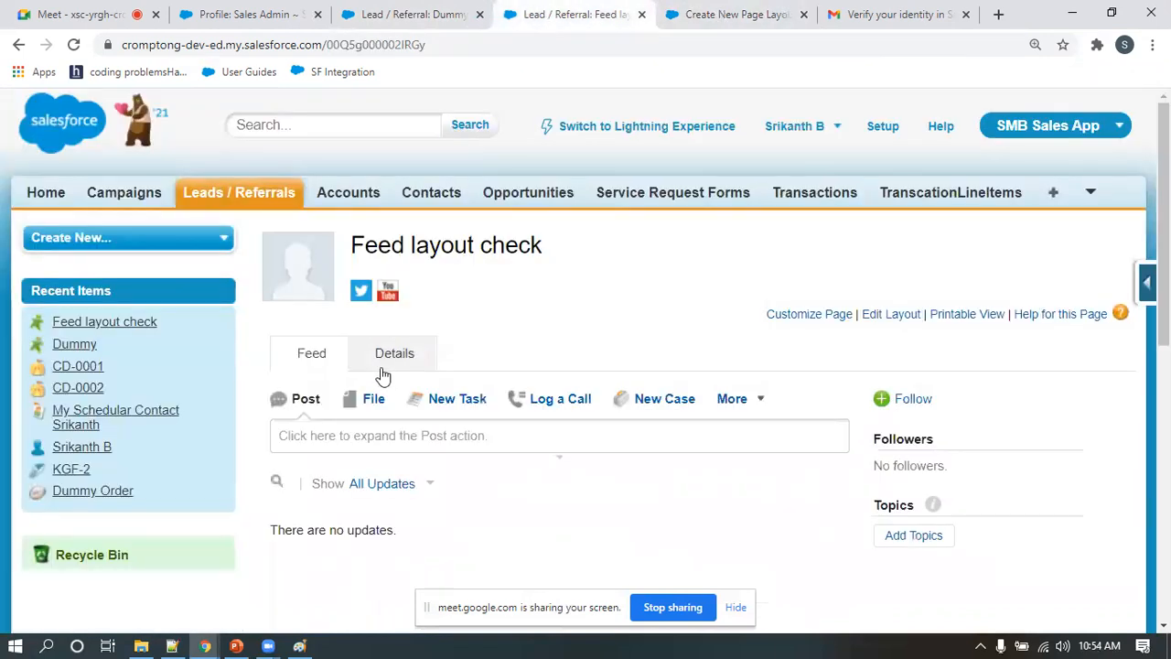
{"action": "left_click", "coordinate": [386, 363]}
{"action": "left_click", "coordinate": [332, 358]}
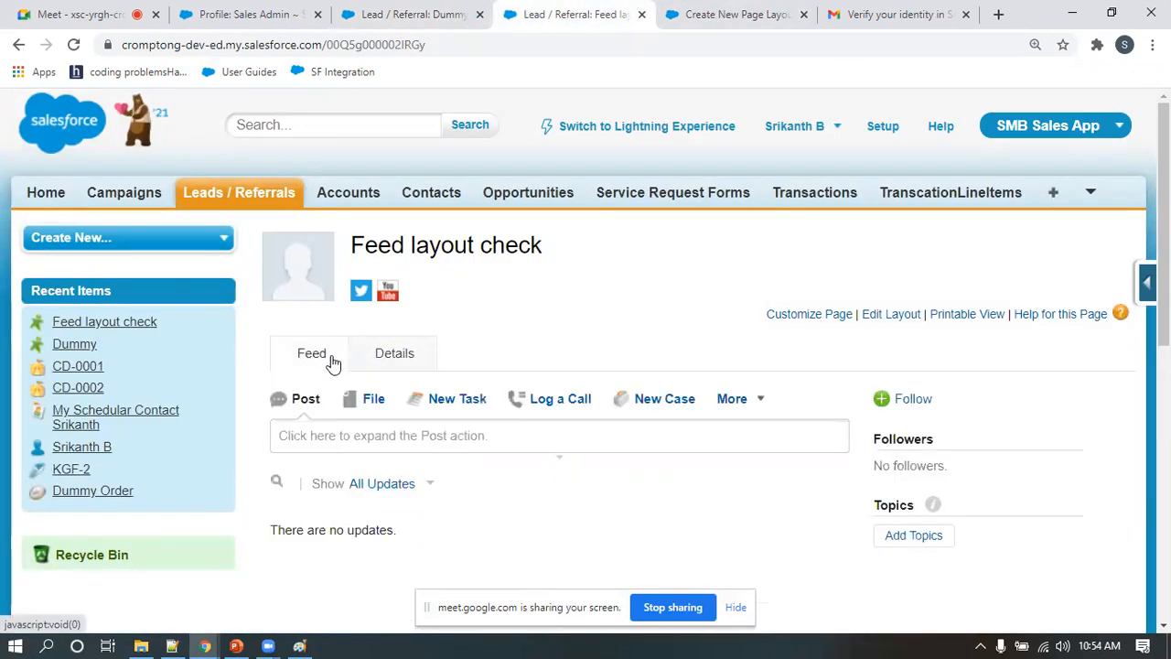
{"action": "left_click", "coordinate": [732, 14]}
{"action": "left_click", "coordinate": [445, 340]}
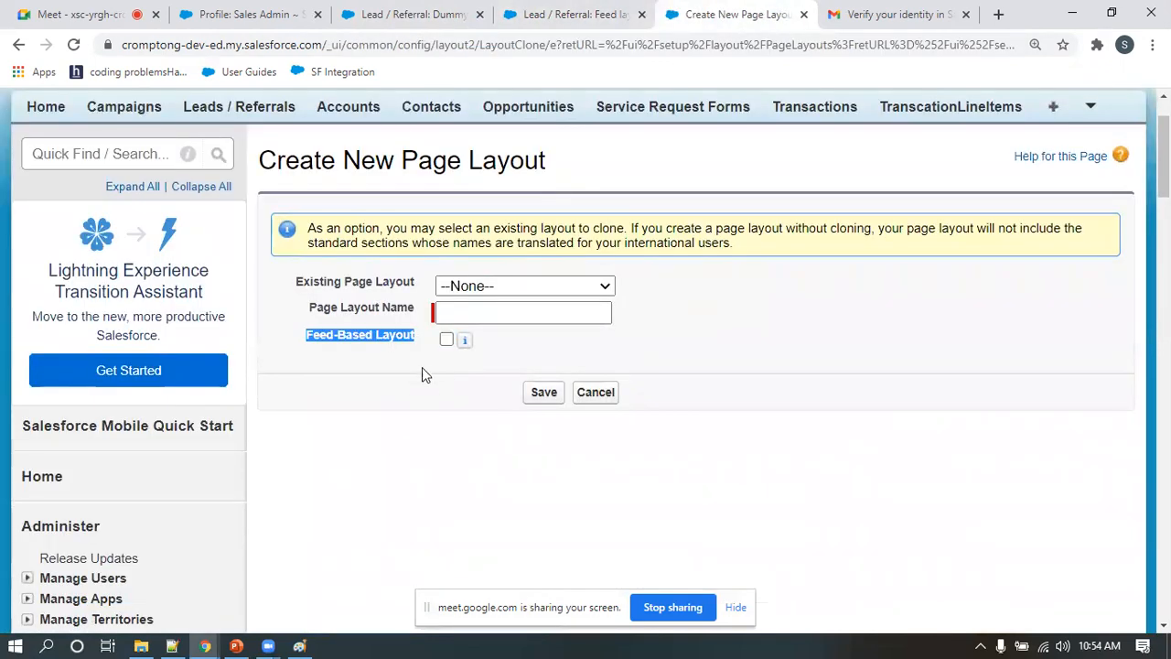
Return to the Dummy lead, switch to Lightning Experience and open the Leads / Referrals list
{"action": "left_click", "coordinate": [417, 15]}
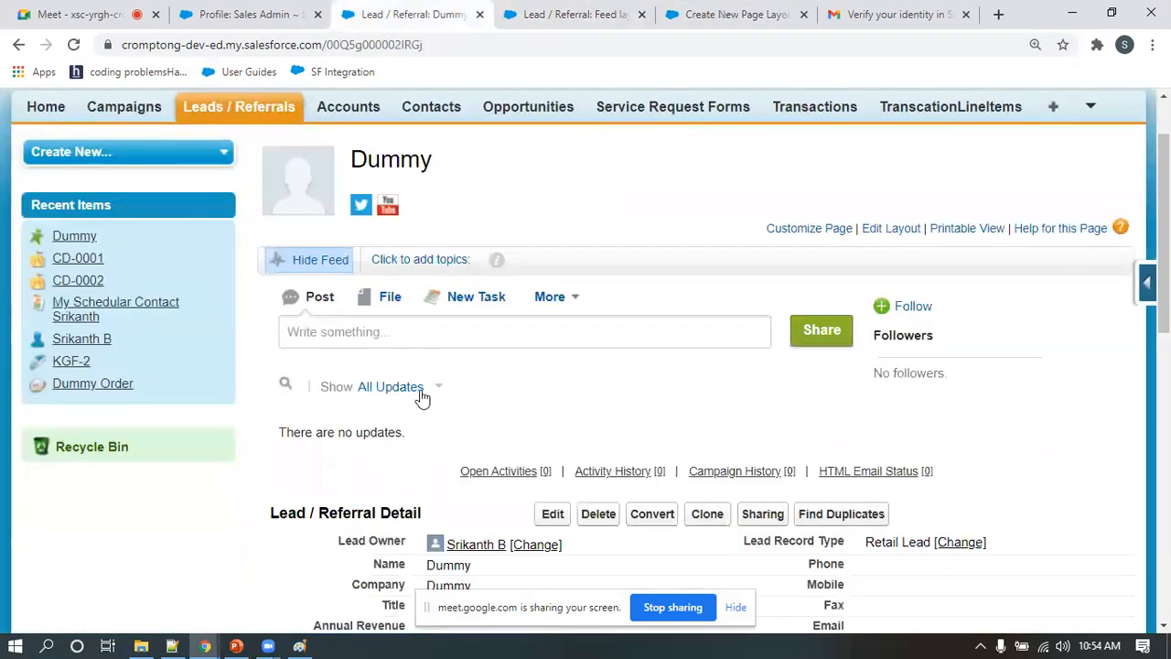
{"action": "scroll", "coordinate": [659, 427], "scroll_direction": "up", "scroll_amount": 1}
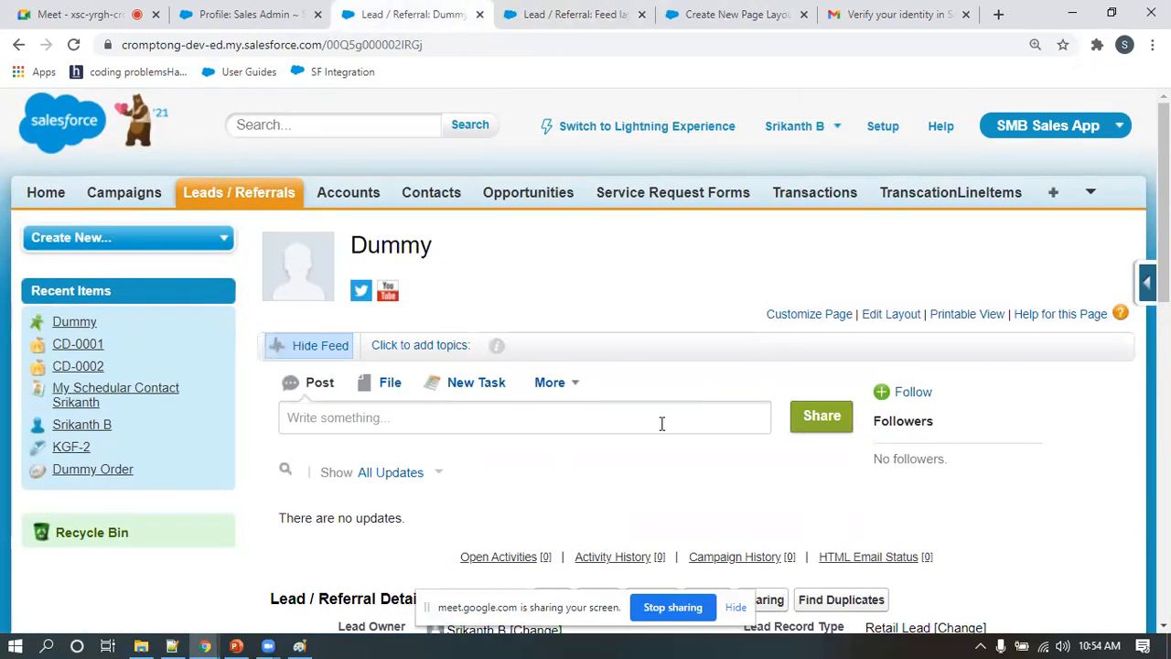
{"action": "left_click", "coordinate": [664, 132]}
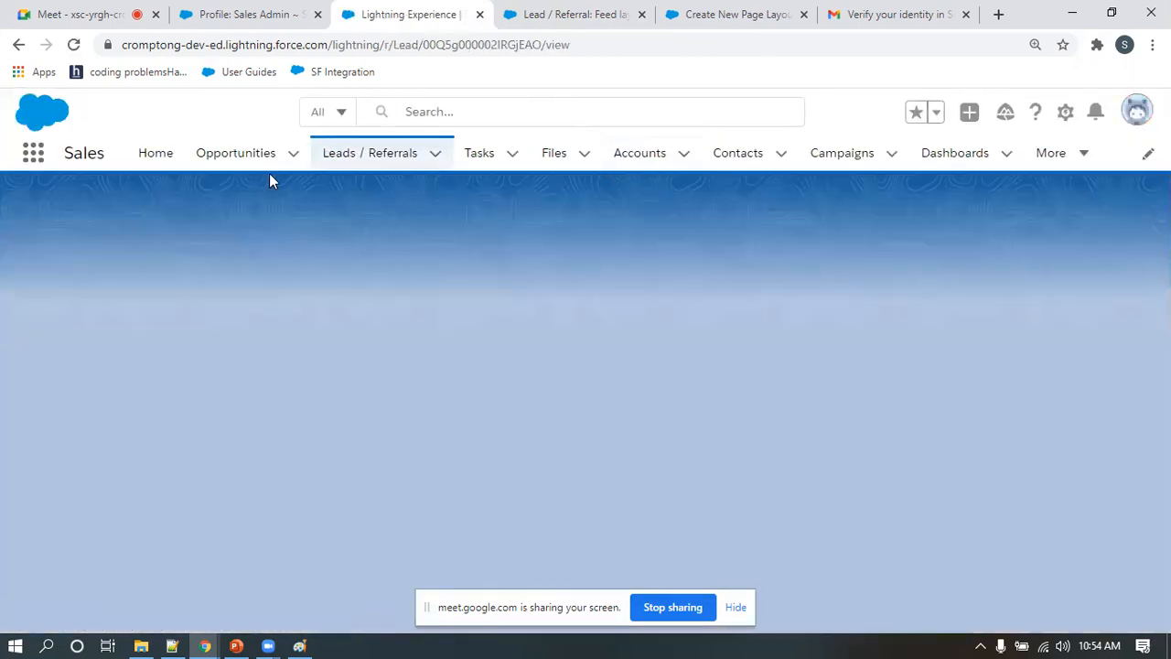
{"action": "left_click", "coordinate": [371, 160]}
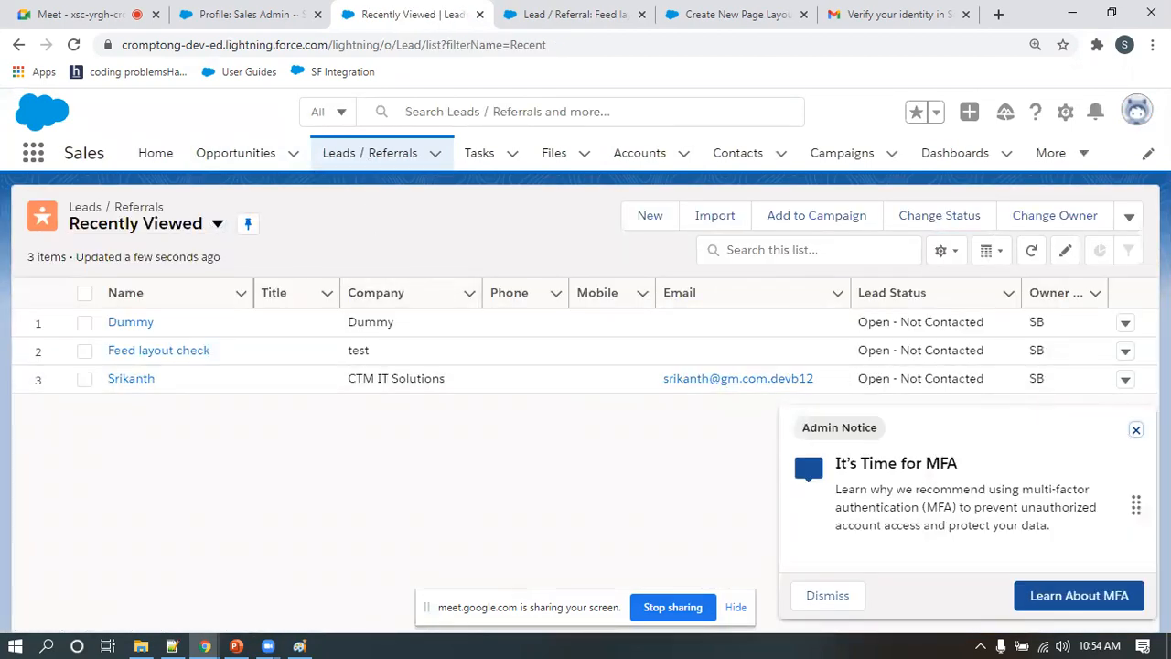
Open a new lead form with the Retail Lead record type, review its fields and cancel the record
{"action": "left_click", "coordinate": [648, 219]}
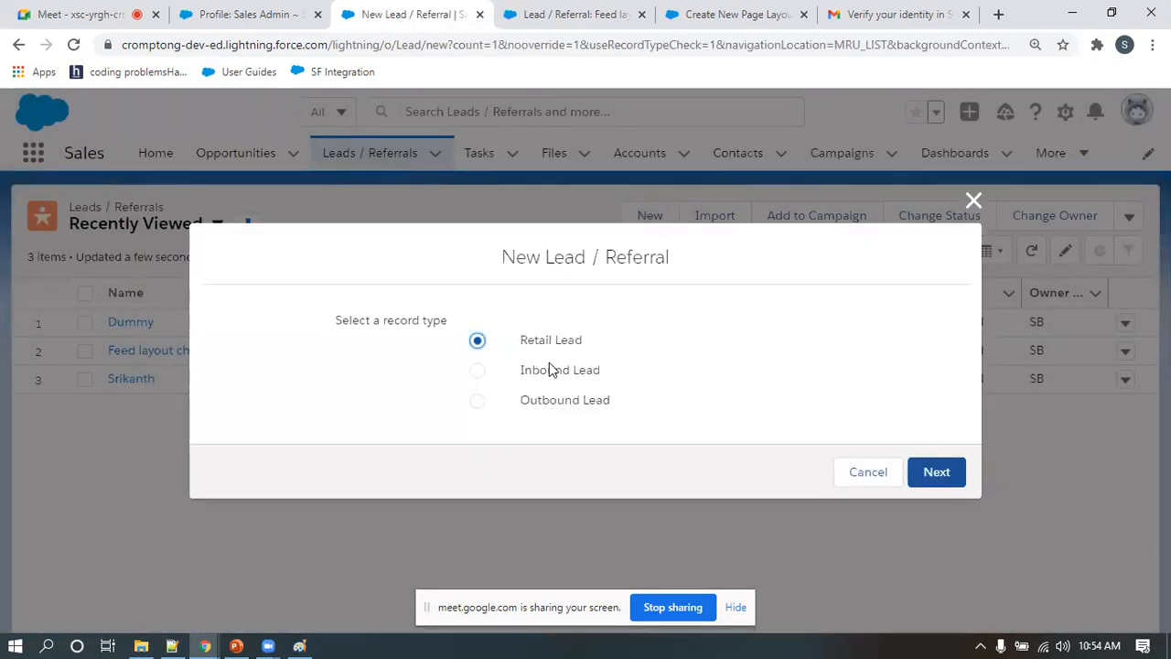
{"action": "left_click", "coordinate": [910, 478]}
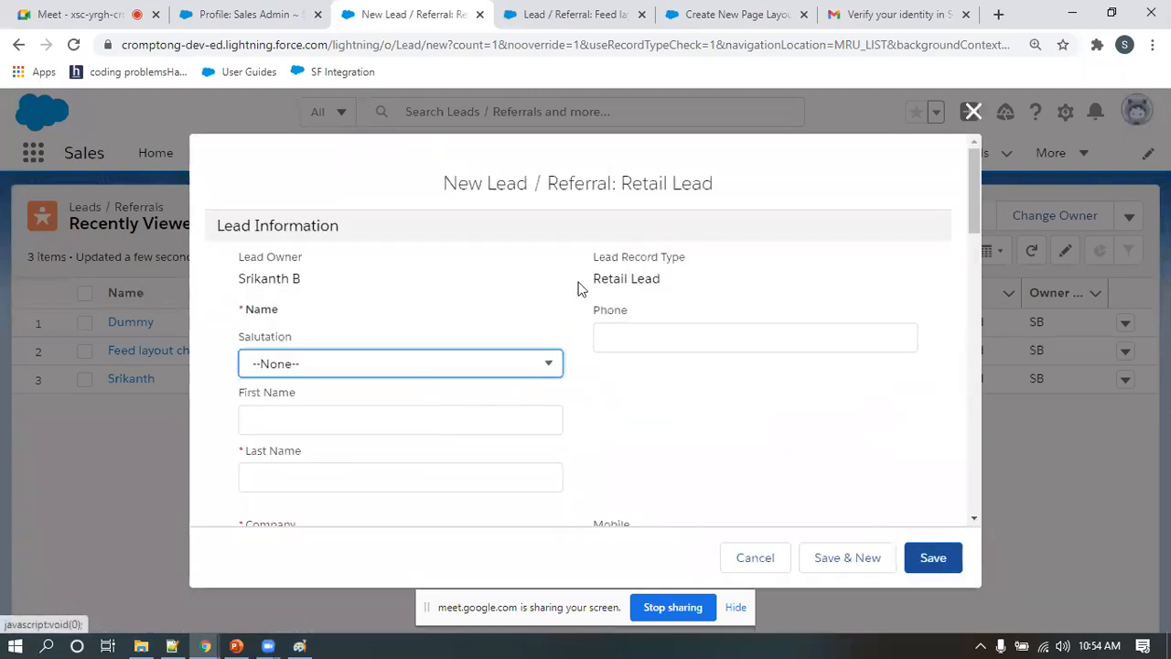
{"action": "scroll", "coordinate": [362, 417], "scroll_direction": "down", "scroll_amount": 2}
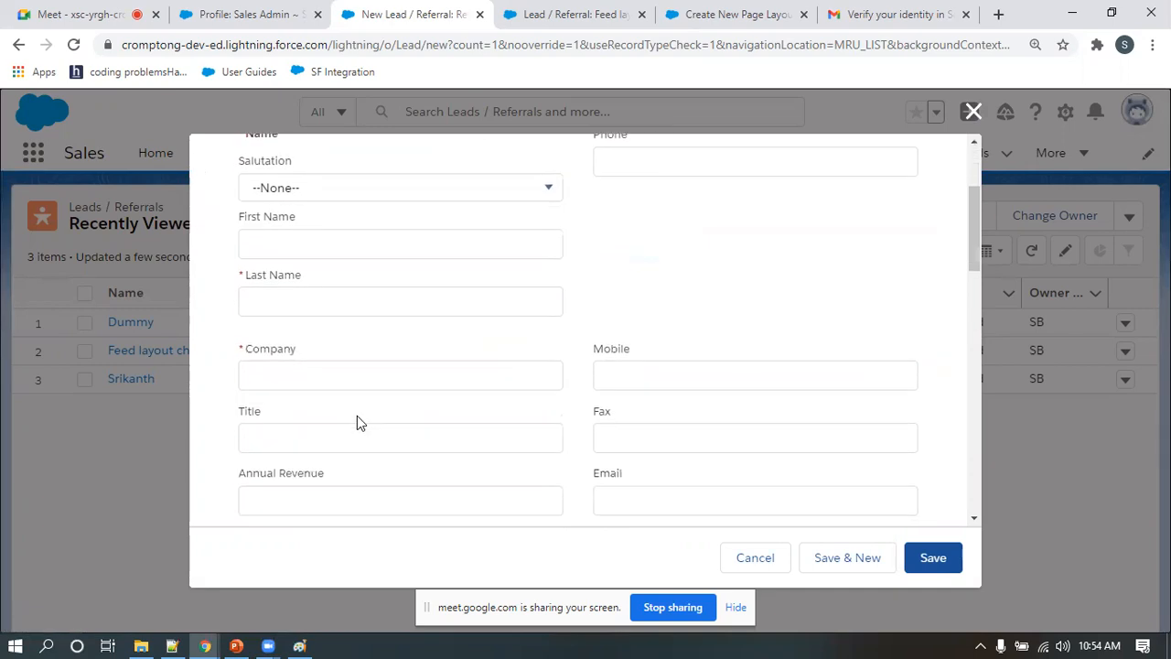
{"action": "scroll", "coordinate": [357, 416], "scroll_direction": "down", "scroll_amount": 10}
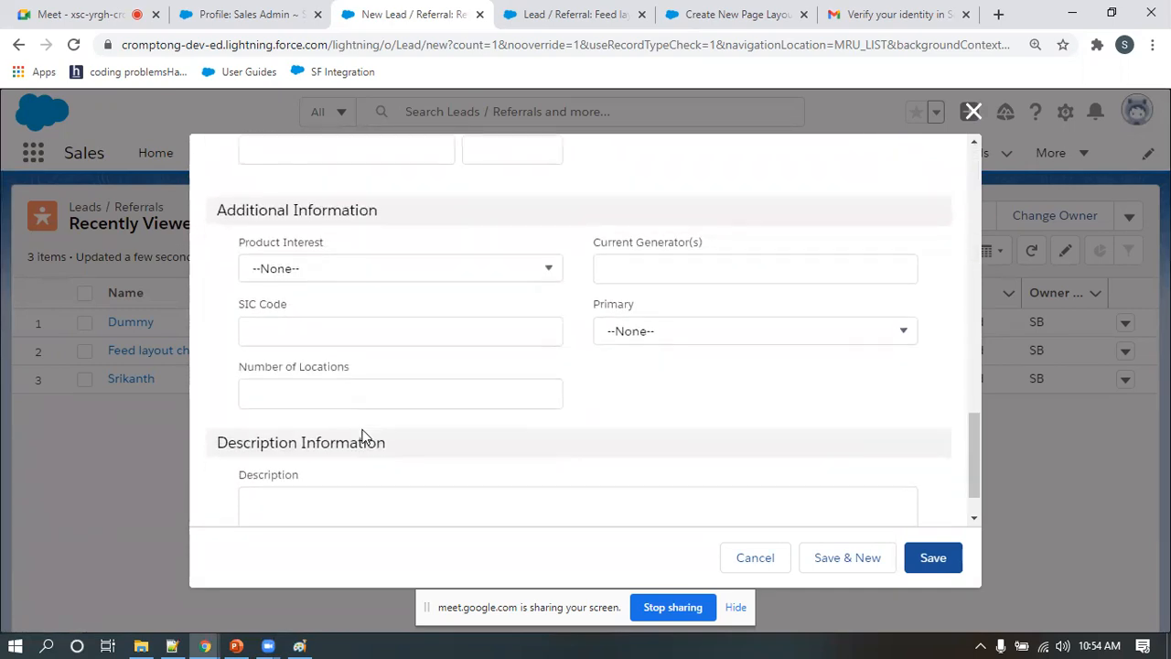
{"action": "scroll", "coordinate": [363, 426], "scroll_direction": "up", "scroll_amount": 5}
{"action": "left_click", "coordinate": [758, 557]}
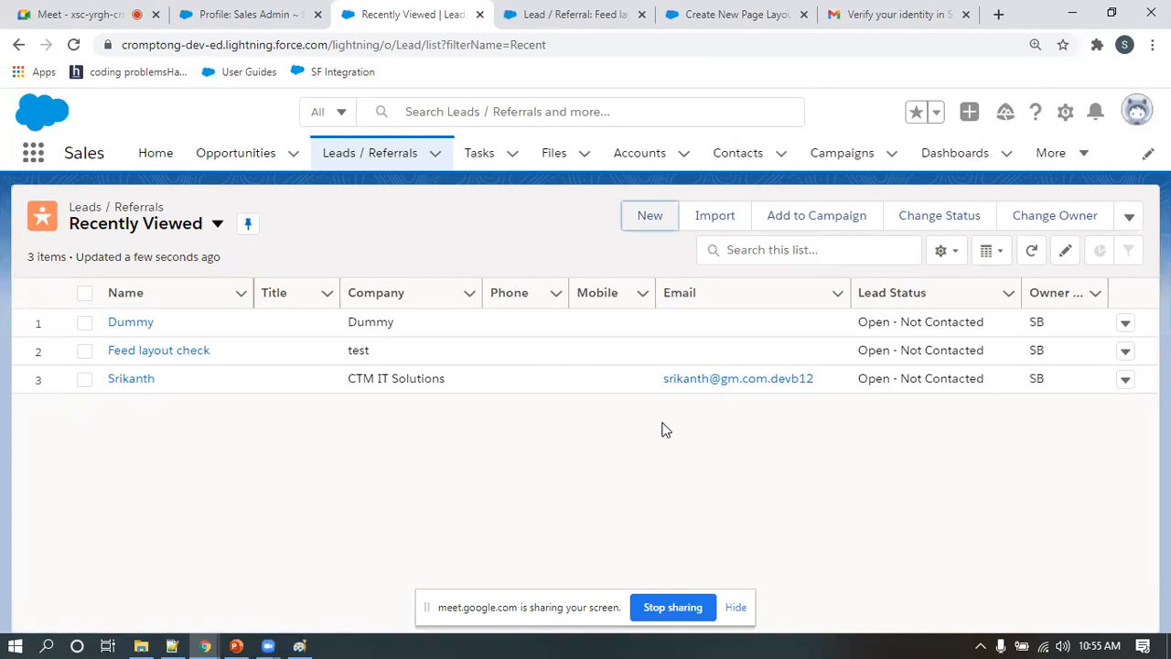
Return to the Feed layout check lead and open its page layout for editing
{"action": "left_click", "coordinate": [249, 19]}
{"action": "left_click", "coordinate": [275, 194]}
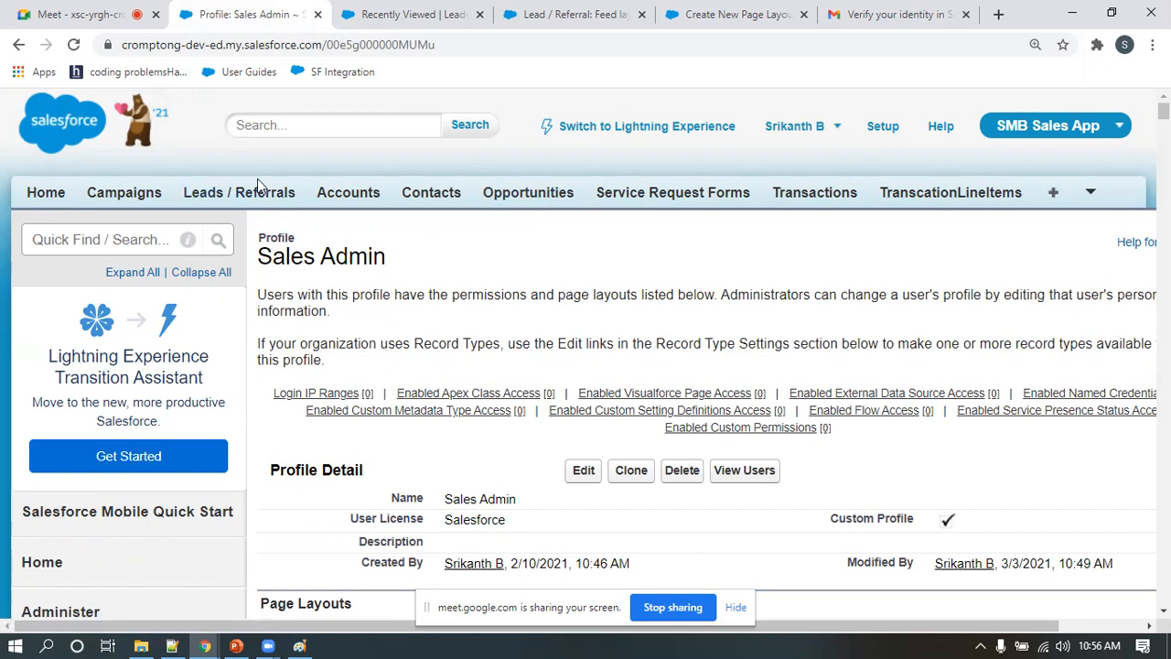
{"action": "left_click", "coordinate": [527, 11]}
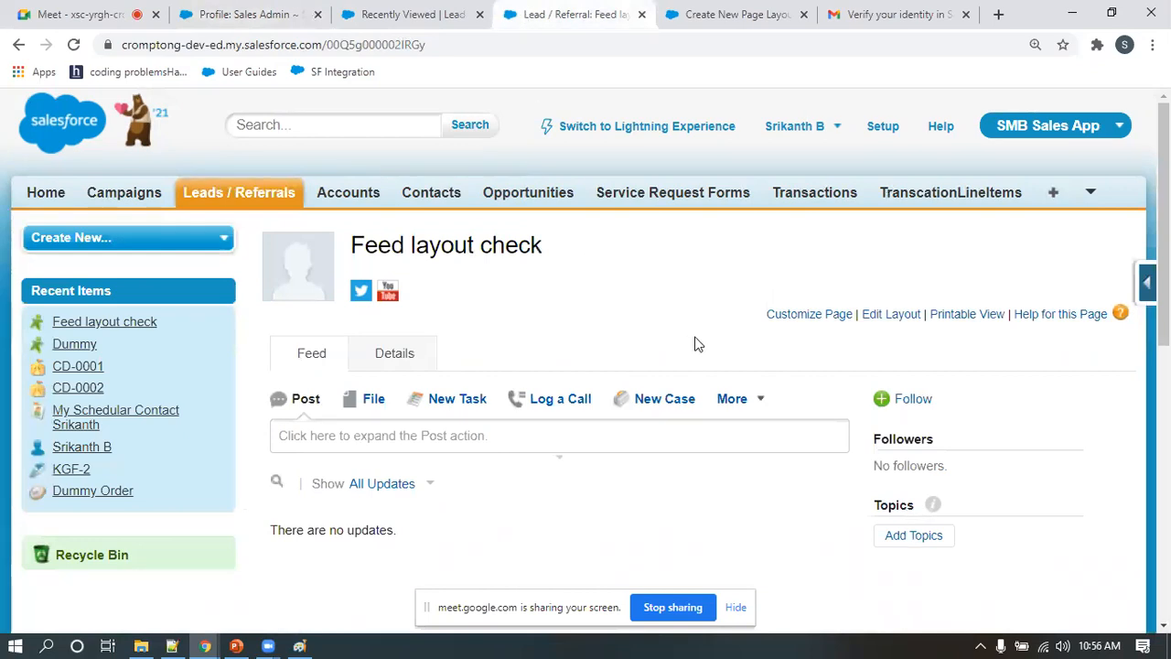
{"action": "left_click", "coordinate": [894, 313]}
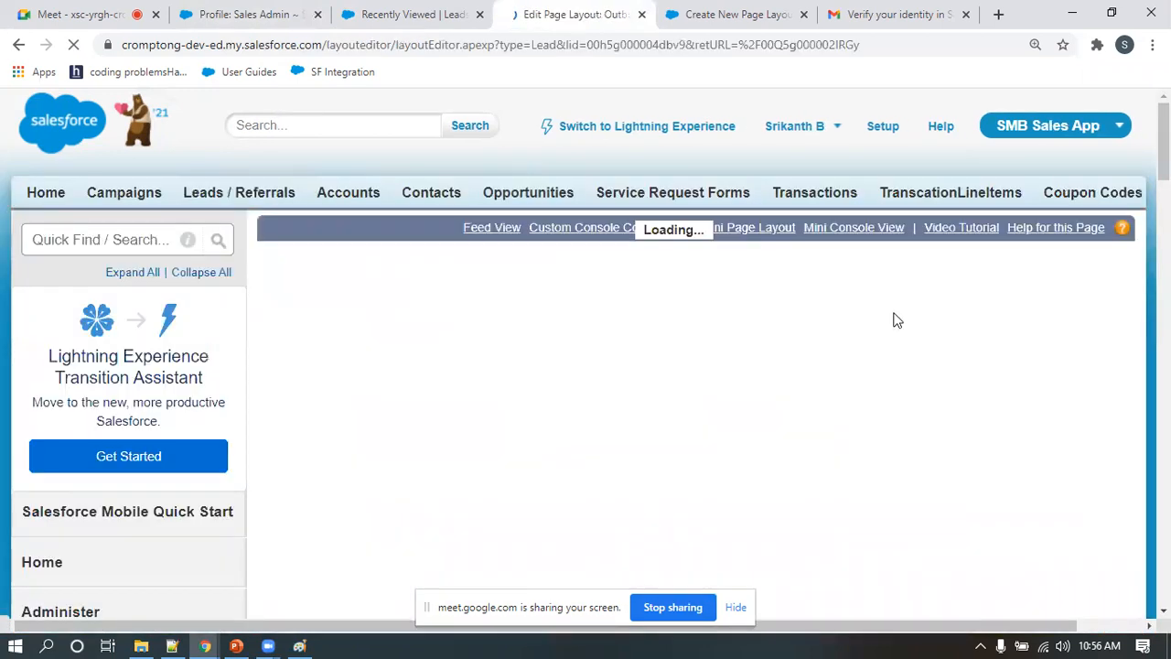
Make the Phone field required in the Outbound Lead Information section and save the page layout
{"action": "scroll", "coordinate": [707, 479], "scroll_direction": "down", "scroll_amount": 10}
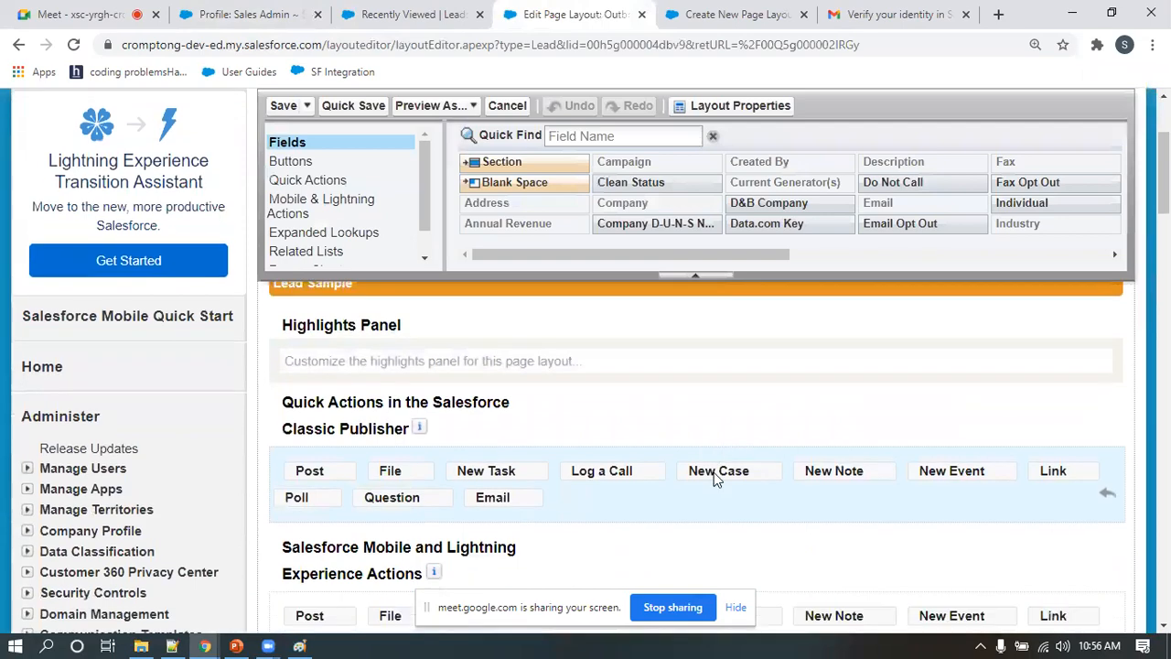
{"action": "scroll", "coordinate": [716, 474], "scroll_direction": "up", "scroll_amount": 1}
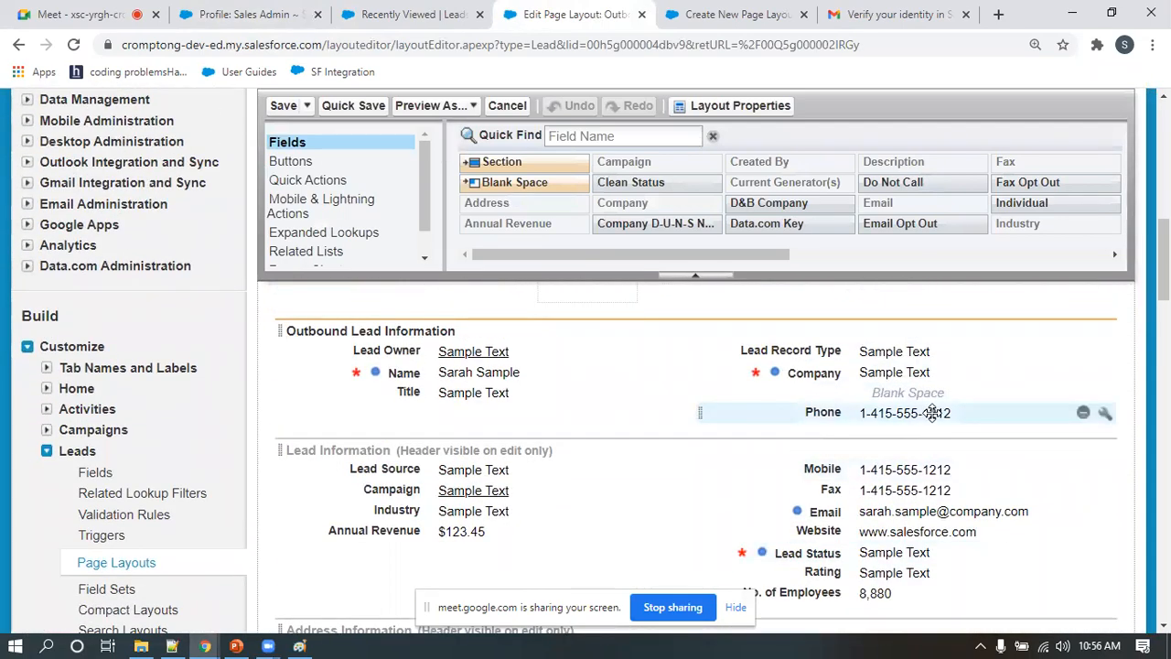
{"action": "left_click", "coordinate": [1104, 413]}
{"action": "left_click", "coordinate": [657, 362]}
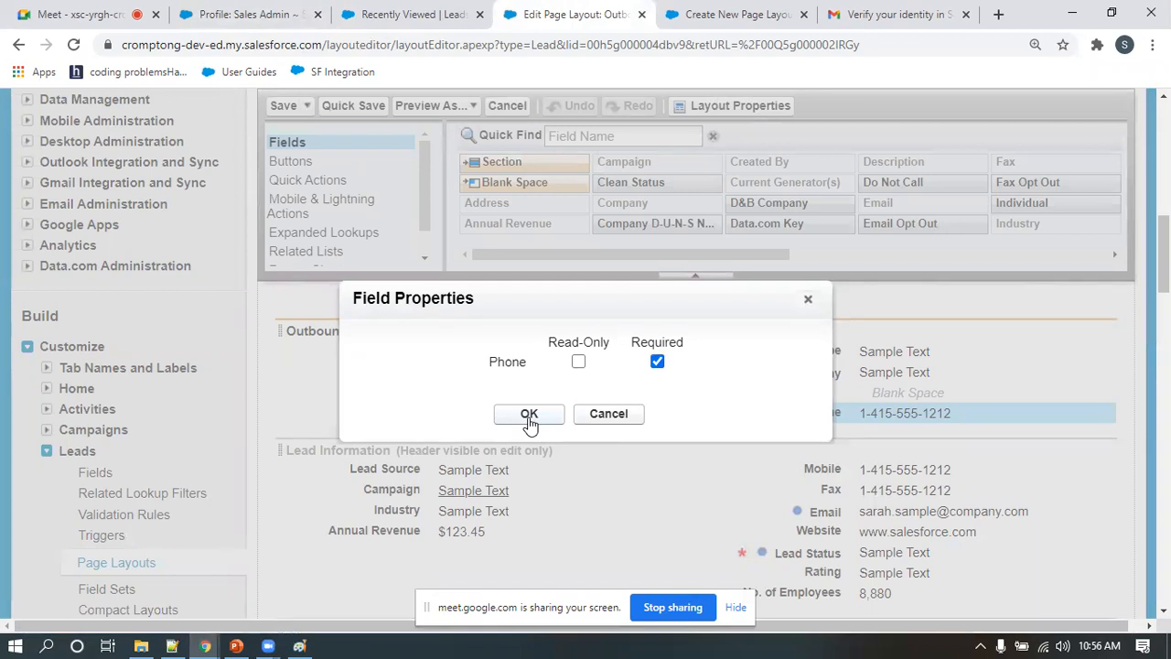
{"action": "left_click", "coordinate": [529, 416]}
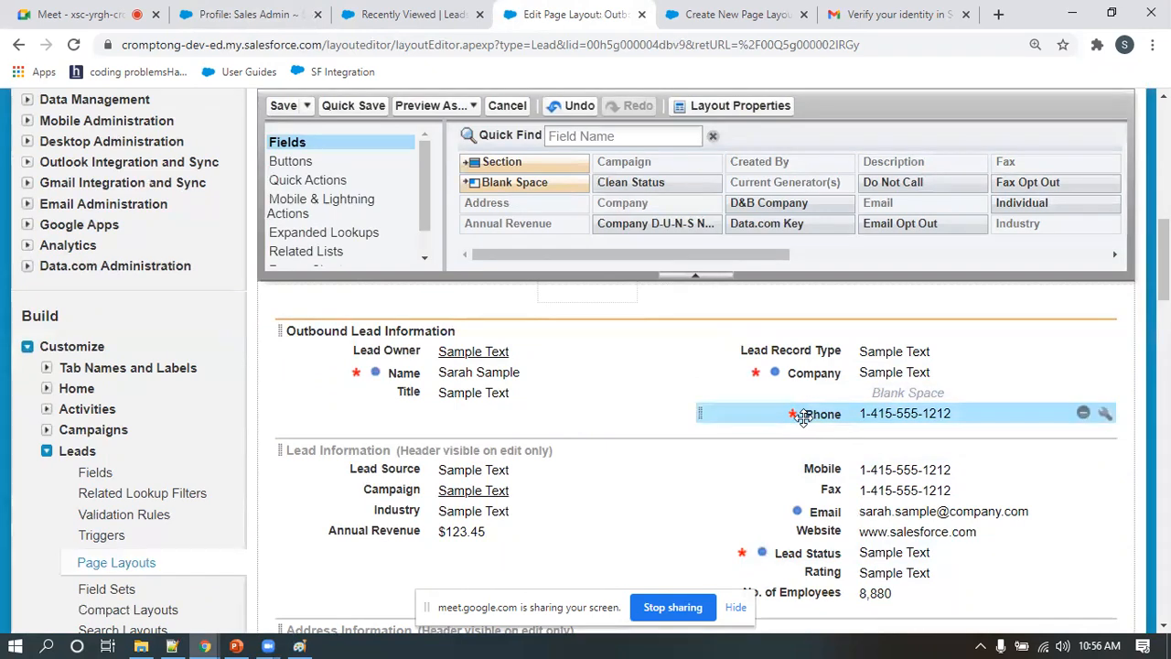
{"action": "left_click", "coordinate": [279, 106]}
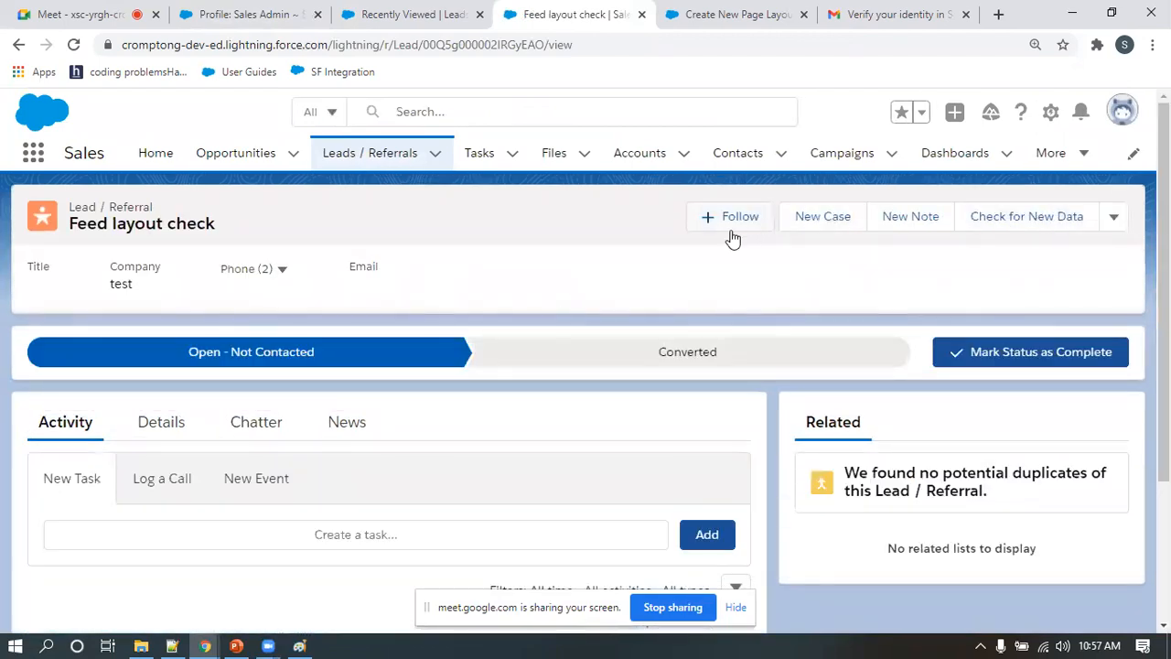
Open the Feed layout check lead for editing in Lightning and check whether Phone is marked as required
{"action": "left_click", "coordinate": [1114, 219]}
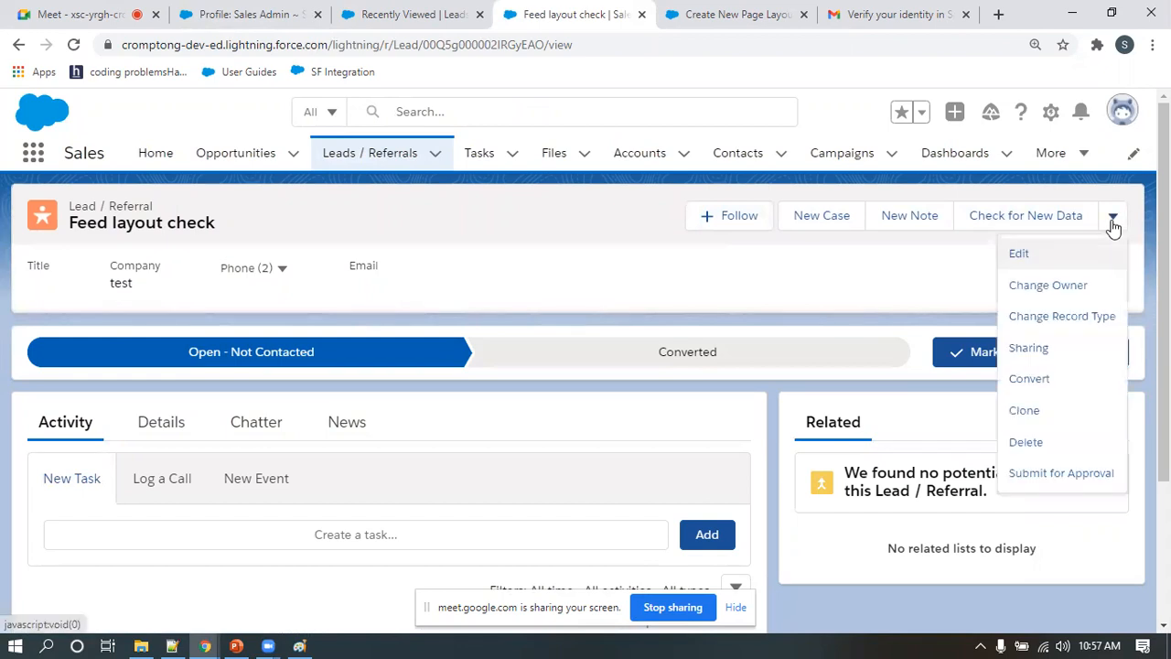
{"action": "left_click", "coordinate": [1039, 254]}
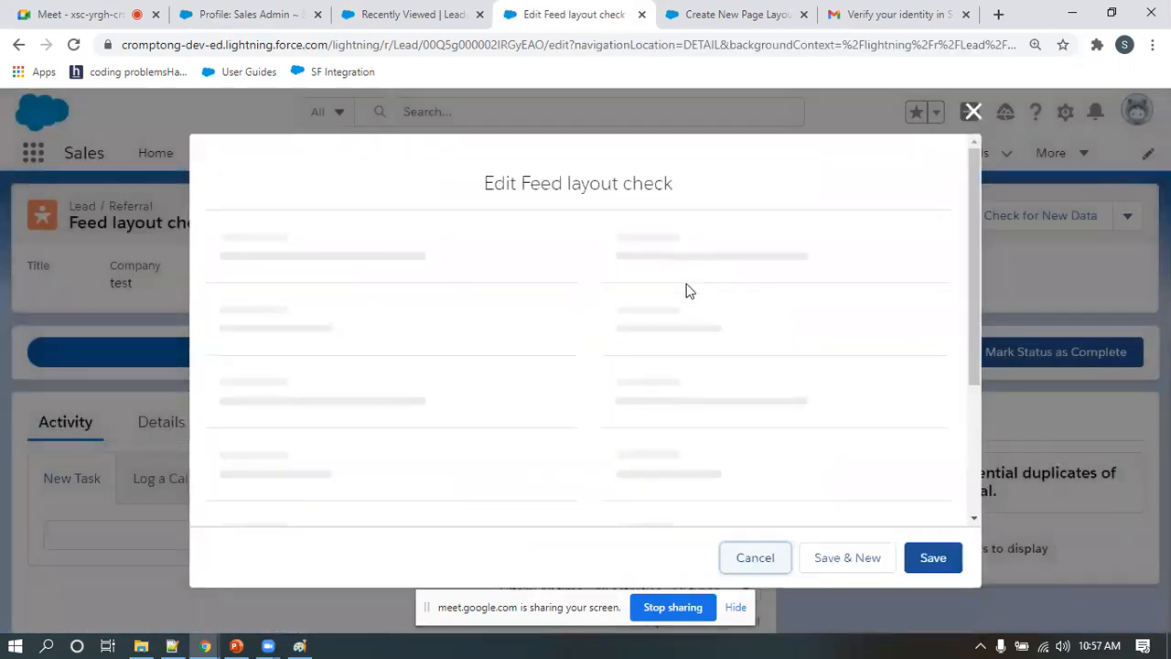
{"action": "scroll", "coordinate": [693, 350], "scroll_direction": "down", "scroll_amount": 2}
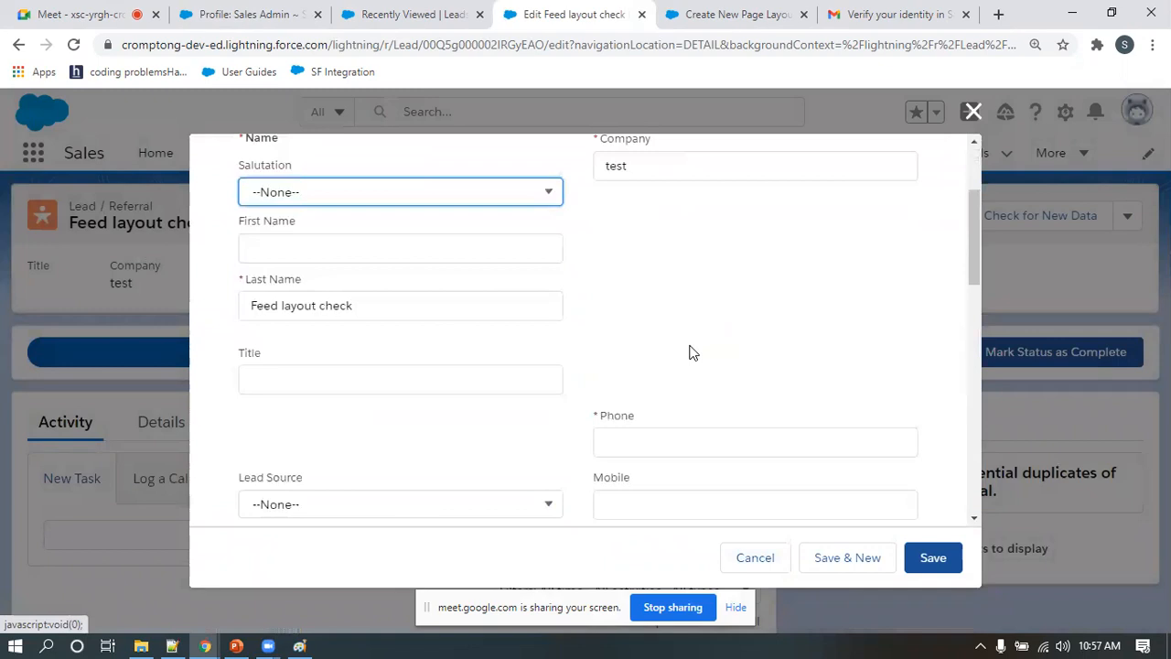
{"action": "scroll", "coordinate": [692, 352], "scroll_direction": "down", "scroll_amount": 1}
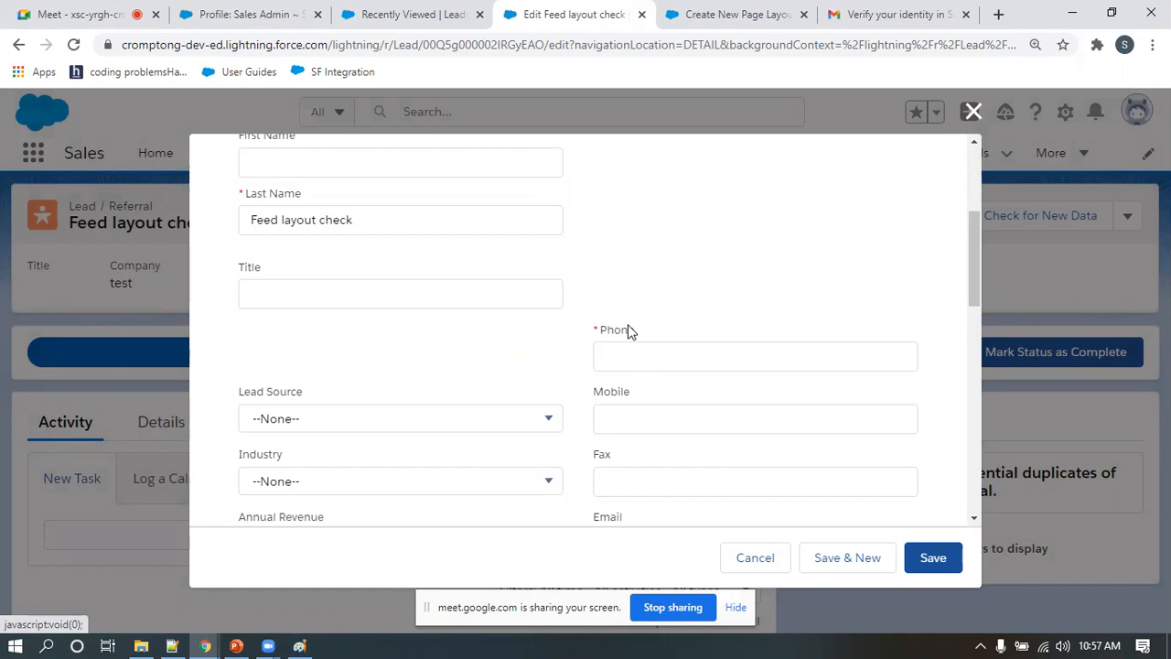
Return to the lead setup, open the Lead fields list and start a new custom field
{"action": "left_click", "coordinate": [737, 17]}
{"action": "scroll", "coordinate": [89, 512], "scroll_direction": "down", "scroll_amount": 10}
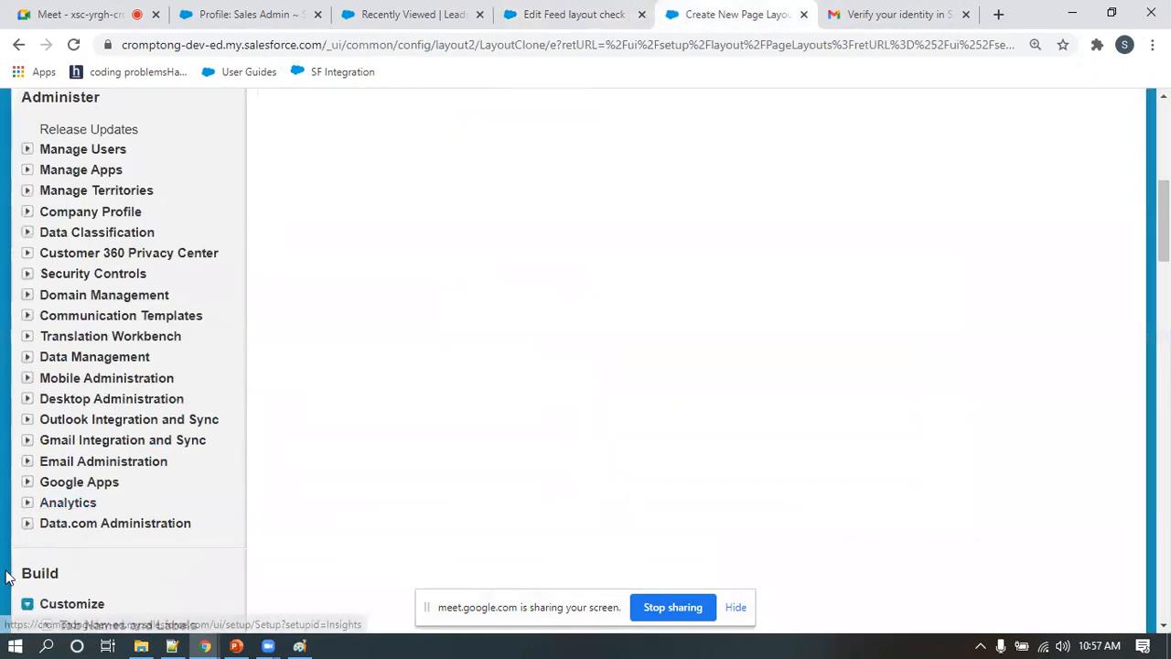
{"action": "left_click", "coordinate": [95, 303]}
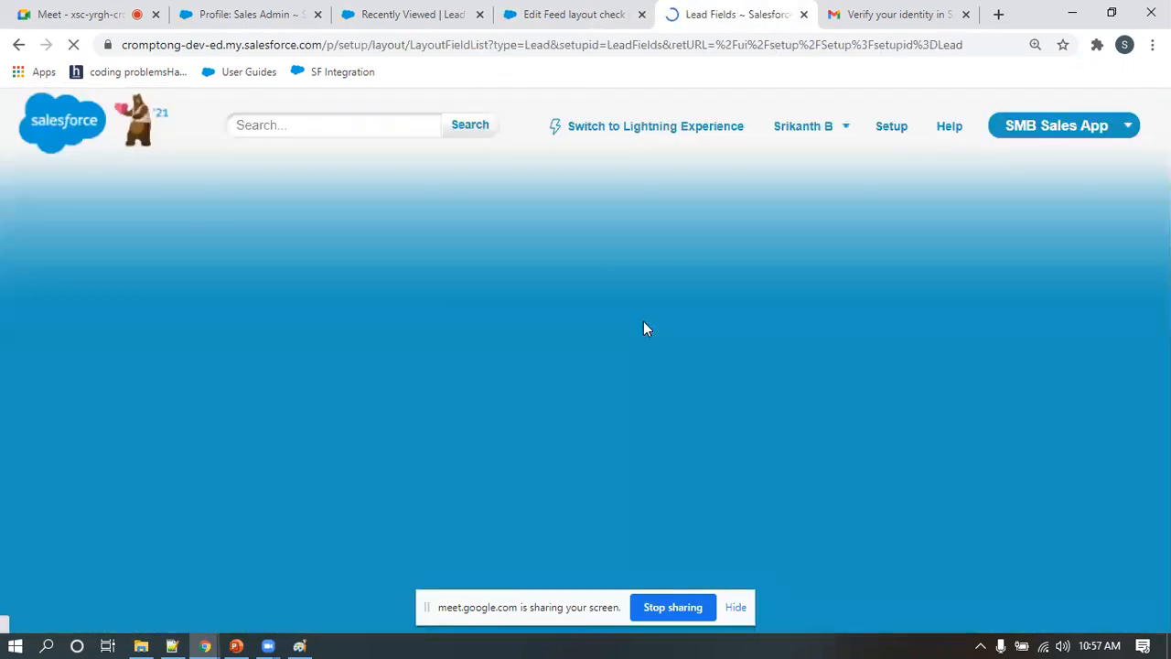
{"action": "scroll", "coordinate": [540, 449], "scroll_direction": "down", "scroll_amount": 4}
{"action": "scroll", "coordinate": [540, 448], "scroll_direction": "down", "scroll_amount": 6}
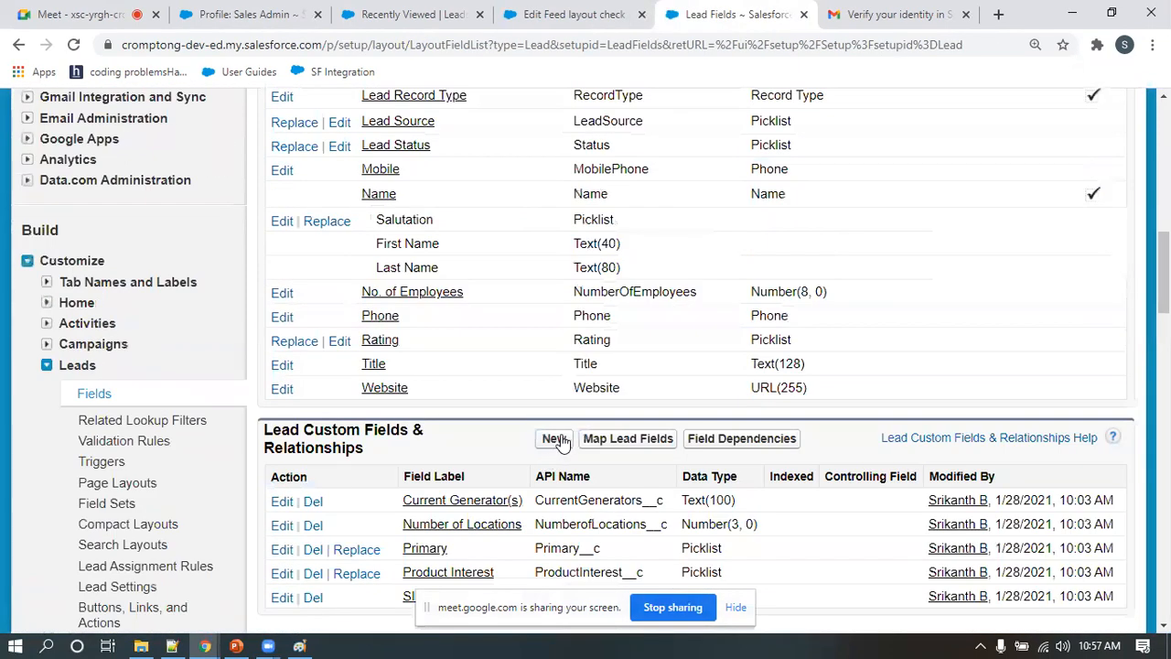
{"action": "left_click", "coordinate": [555, 439]}
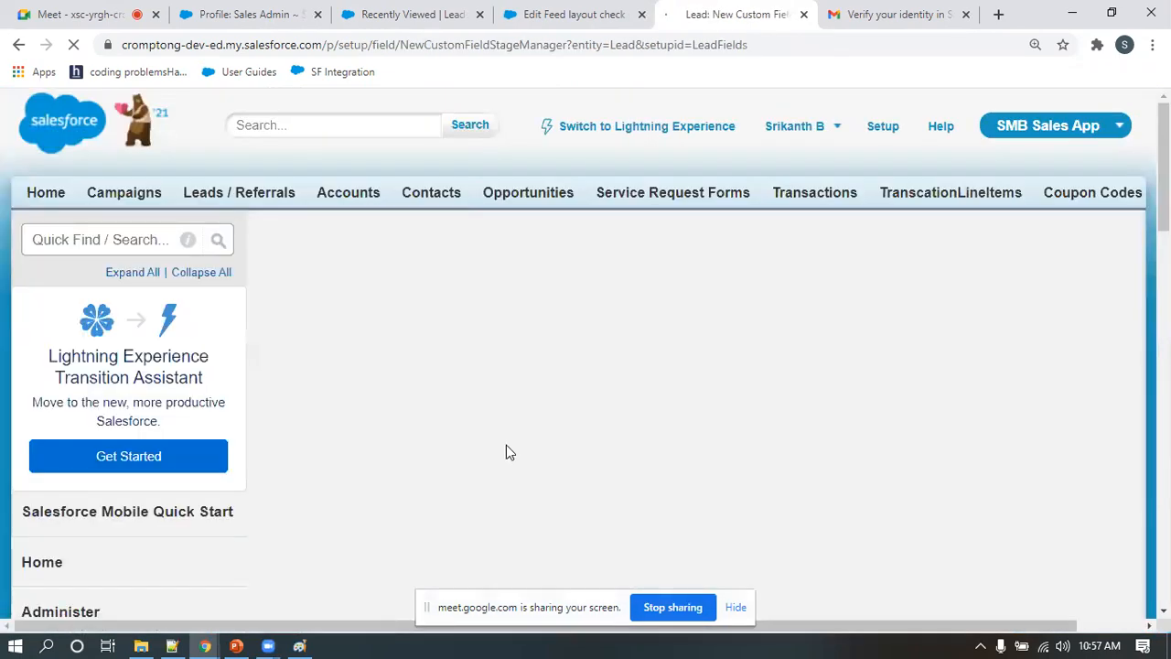
Choose Phone as the data type of the new lead field and continue to its details
{"action": "scroll", "coordinate": [314, 386], "scroll_direction": "down", "scroll_amount": 5}
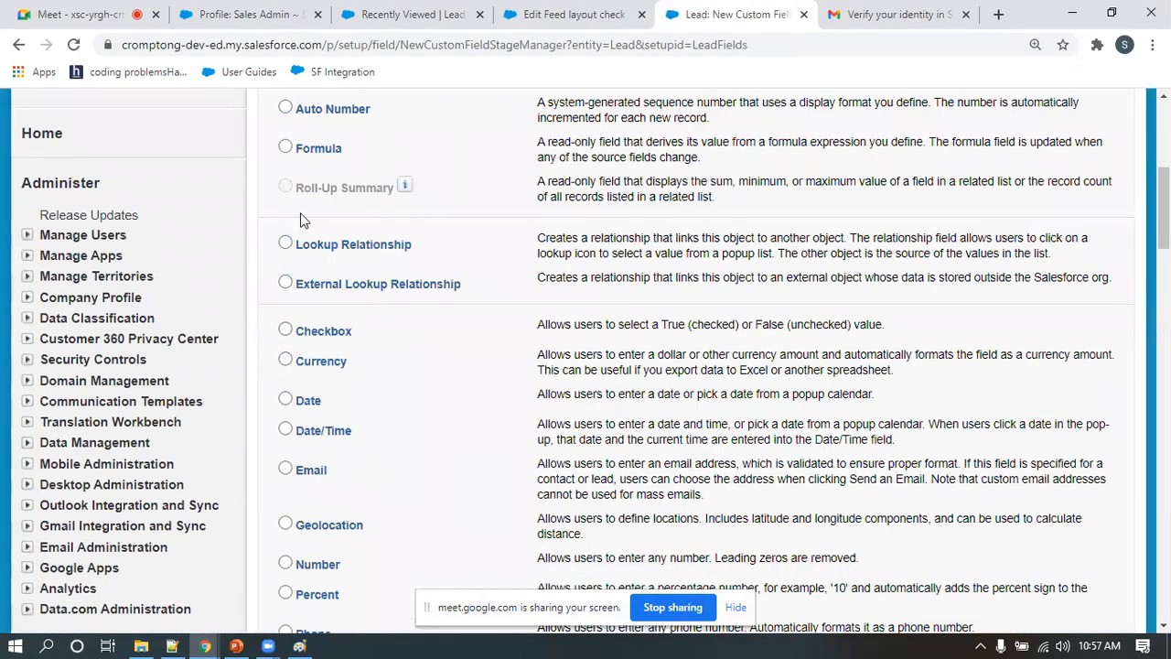
{"action": "scroll", "coordinate": [302, 437], "scroll_direction": "down", "scroll_amount": 2}
{"action": "scroll", "coordinate": [302, 438], "scroll_direction": "down", "scroll_amount": 1}
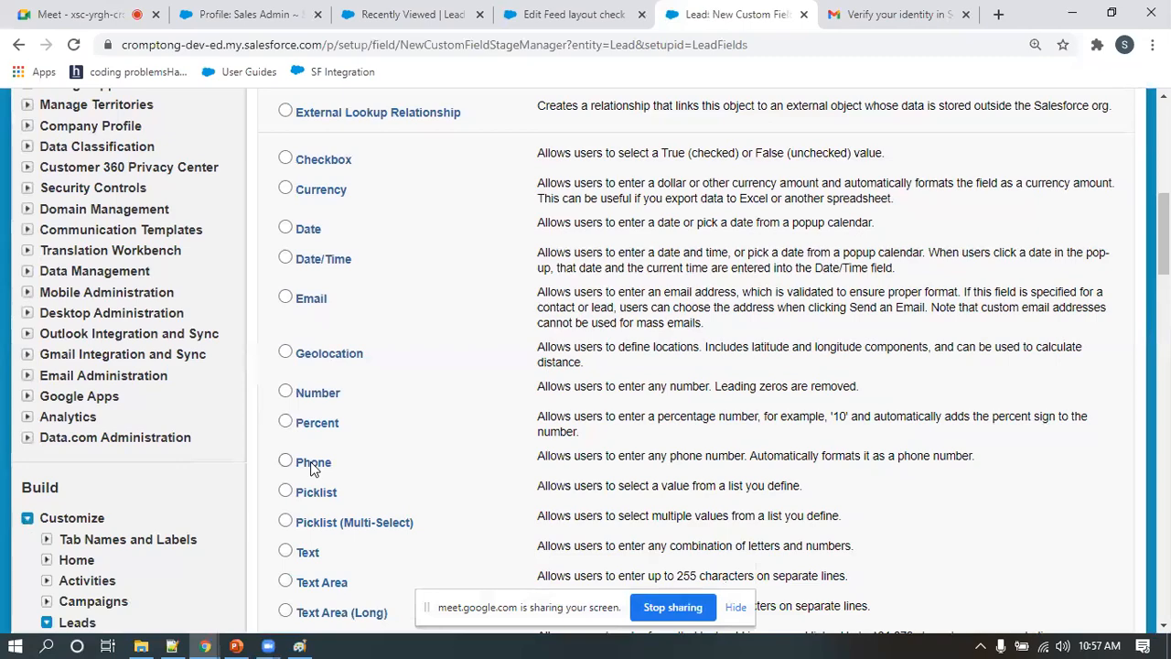
{"action": "left_click", "coordinate": [313, 462]}
{"action": "scroll", "coordinate": [1089, 488], "scroll_direction": "down", "scroll_amount": 4}
{"action": "left_click", "coordinate": [1054, 460]}
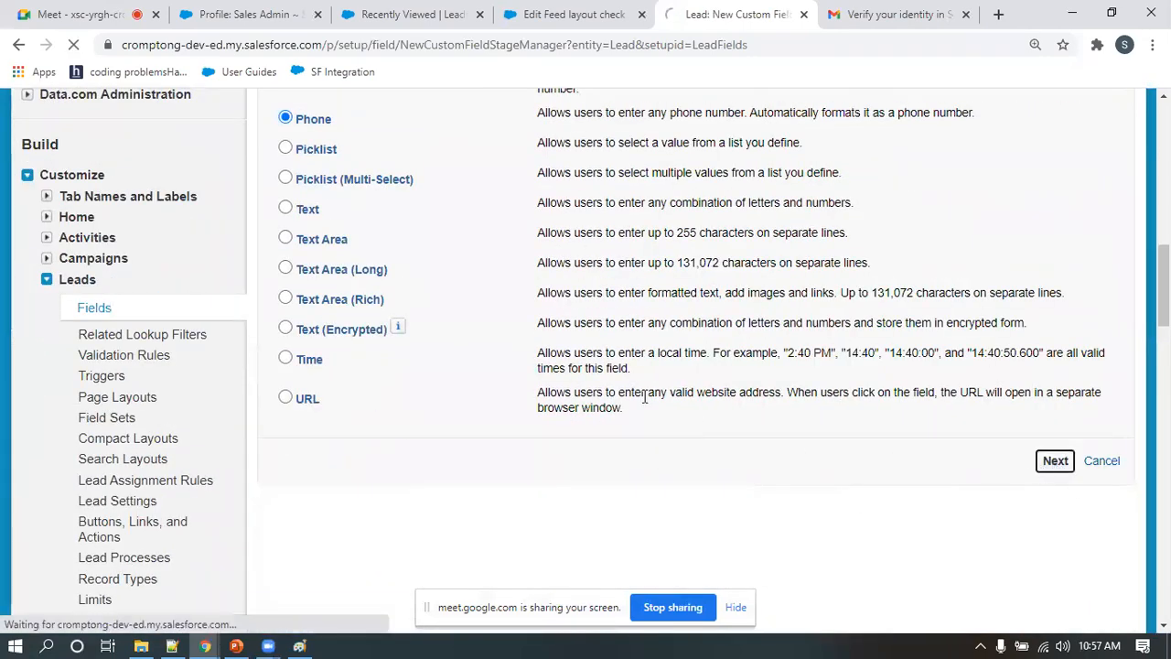
Set the new field to always require a value when saving, and compare it with the Feed layout check edit form
{"action": "scroll", "coordinate": [565, 438], "scroll_direction": "down", "scroll_amount": 4}
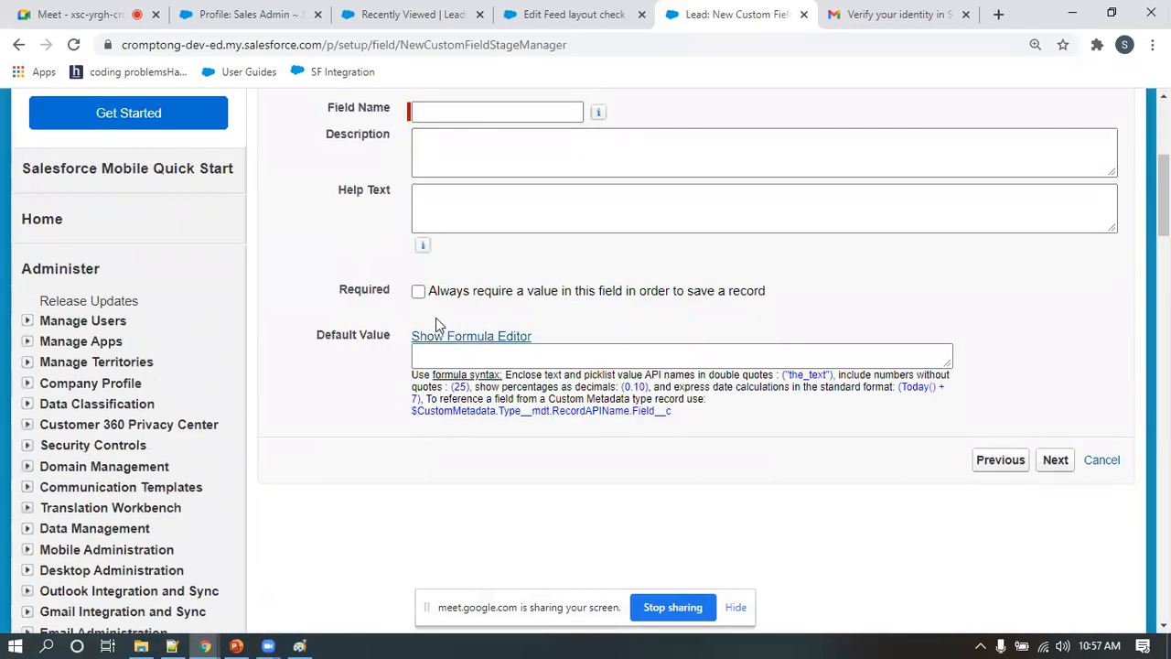
{"action": "left_click", "coordinate": [419, 293]}
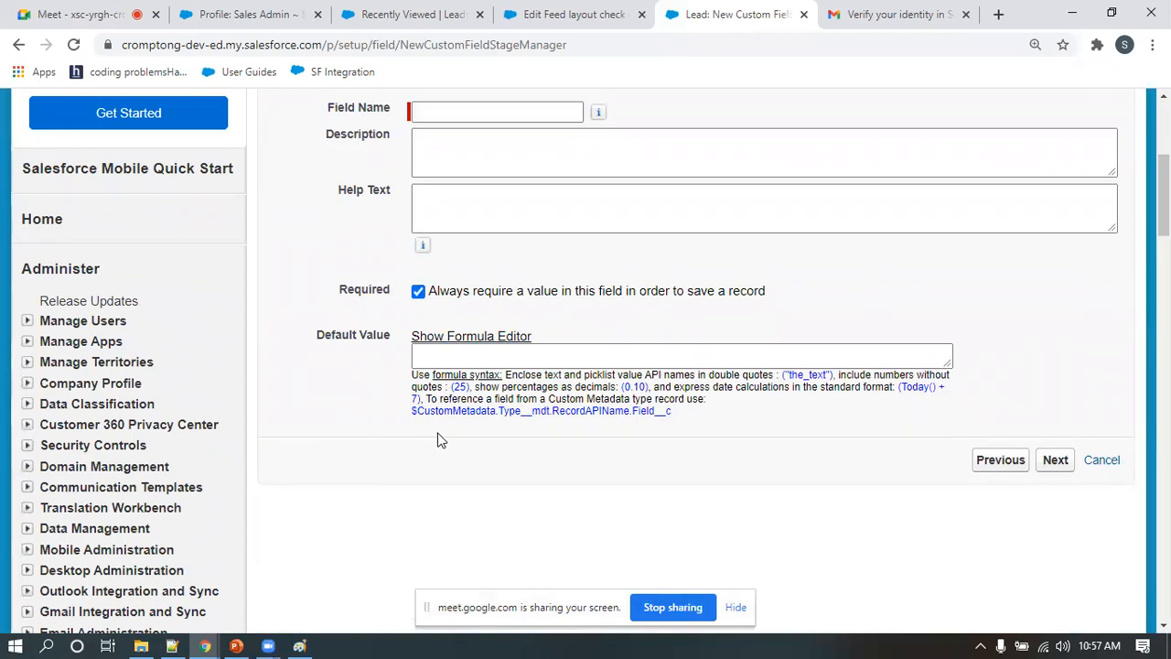
{"action": "scroll", "coordinate": [438, 440], "scroll_direction": "up", "scroll_amount": 3}
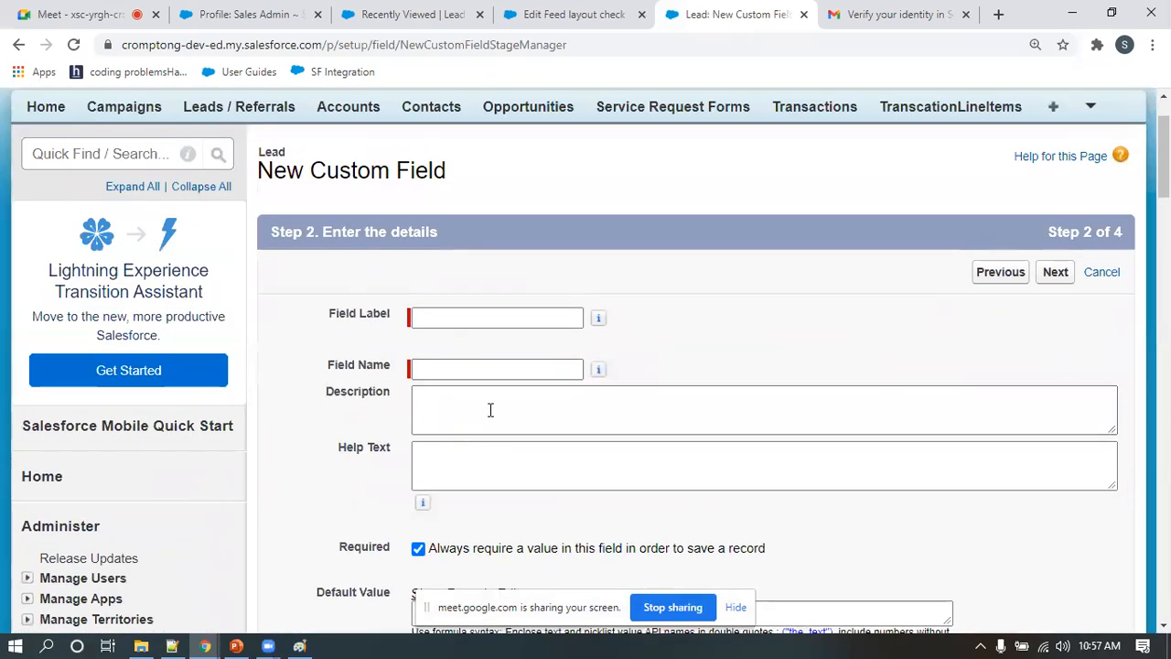
{"action": "left_click", "coordinate": [573, 14]}
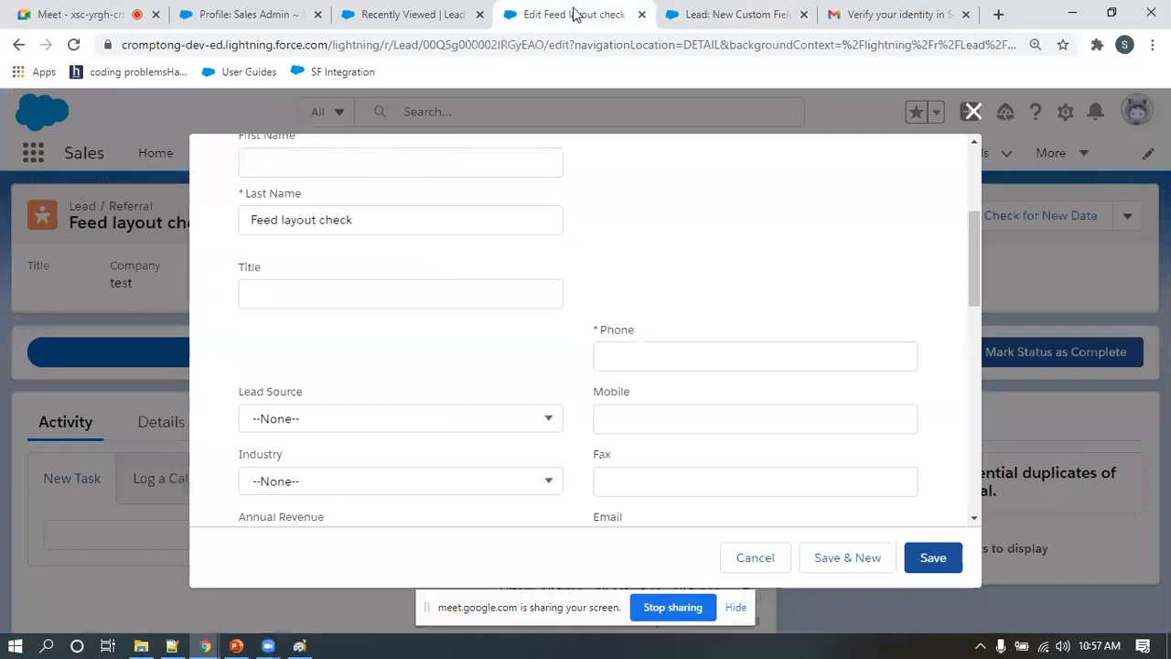
{"action": "left_click", "coordinate": [733, 15]}
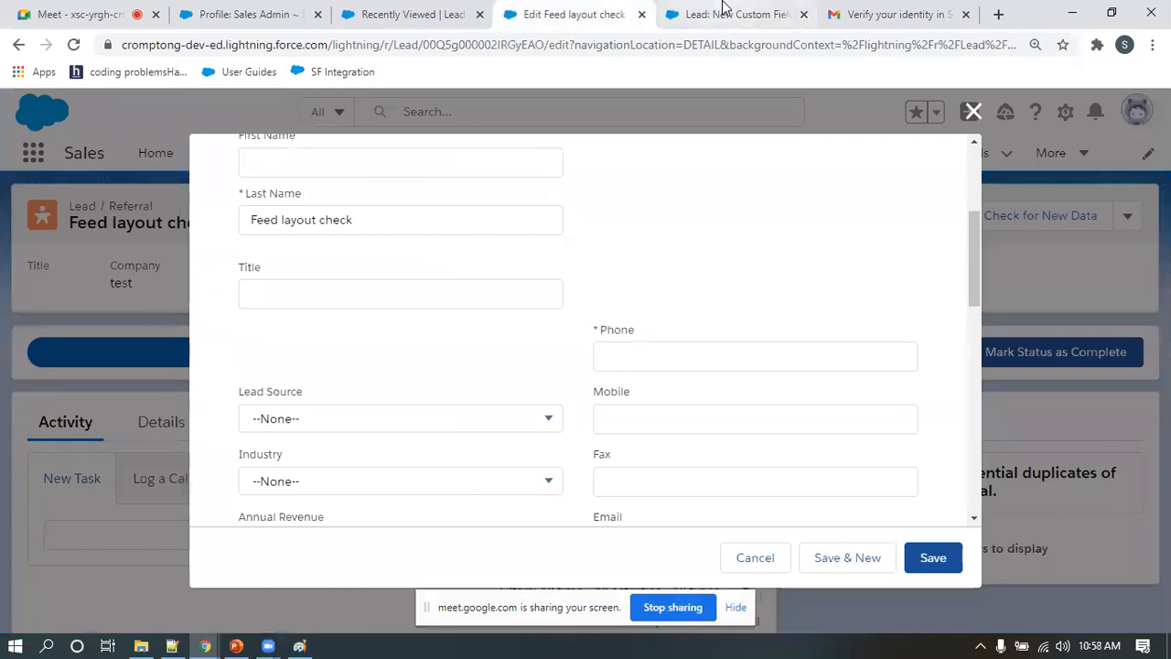
Set both the label and the name of the new custom field to TotalClosedWonAmount
{"action": "scroll", "coordinate": [432, 430], "scroll_direction": "down", "scroll_amount": 2}
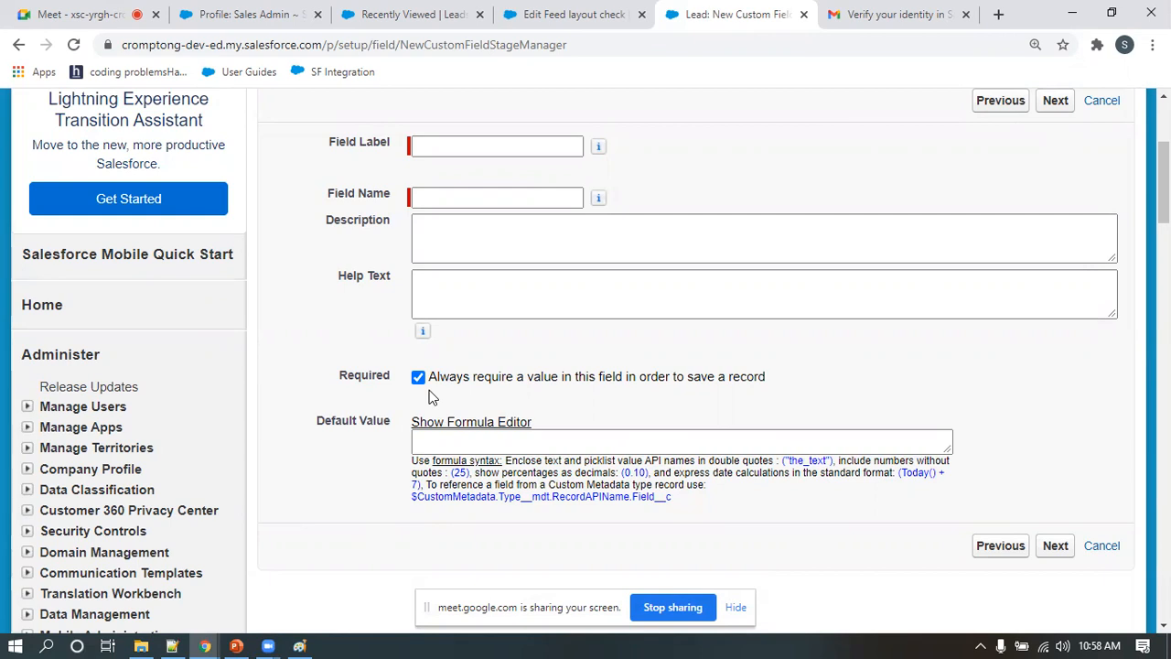
{"action": "scroll", "coordinate": [432, 397], "scroll_direction": "up", "scroll_amount": 2}
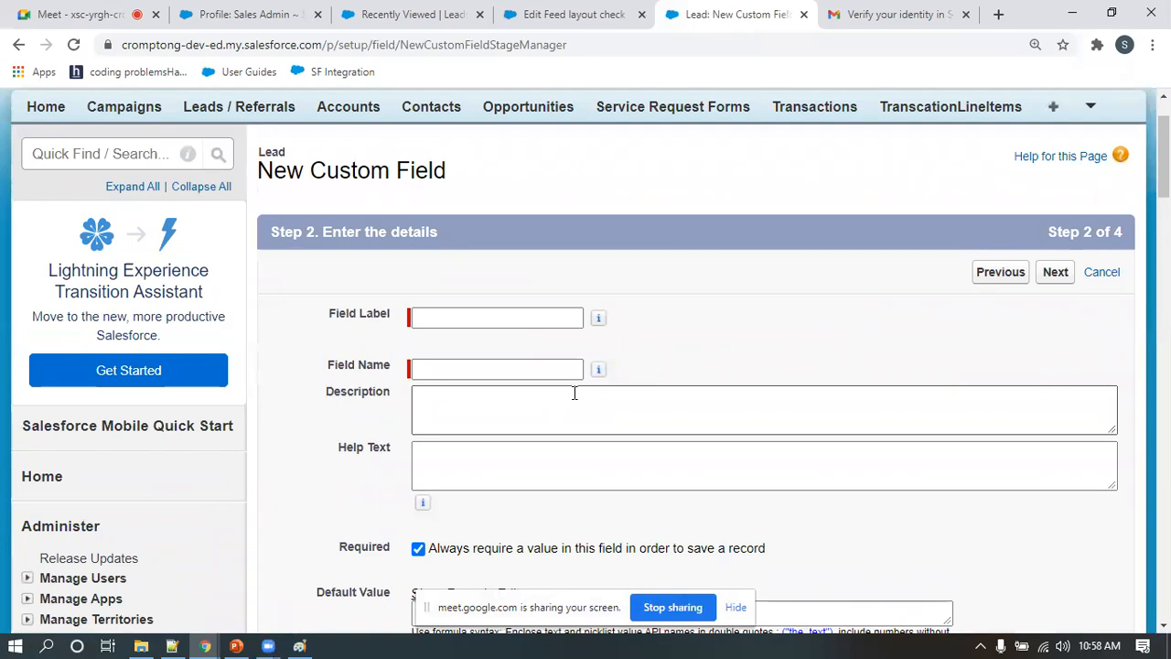
{"action": "scroll", "coordinate": [574, 394], "scroll_direction": "down", "scroll_amount": 1}
{"action": "left_click", "coordinate": [450, 233]}
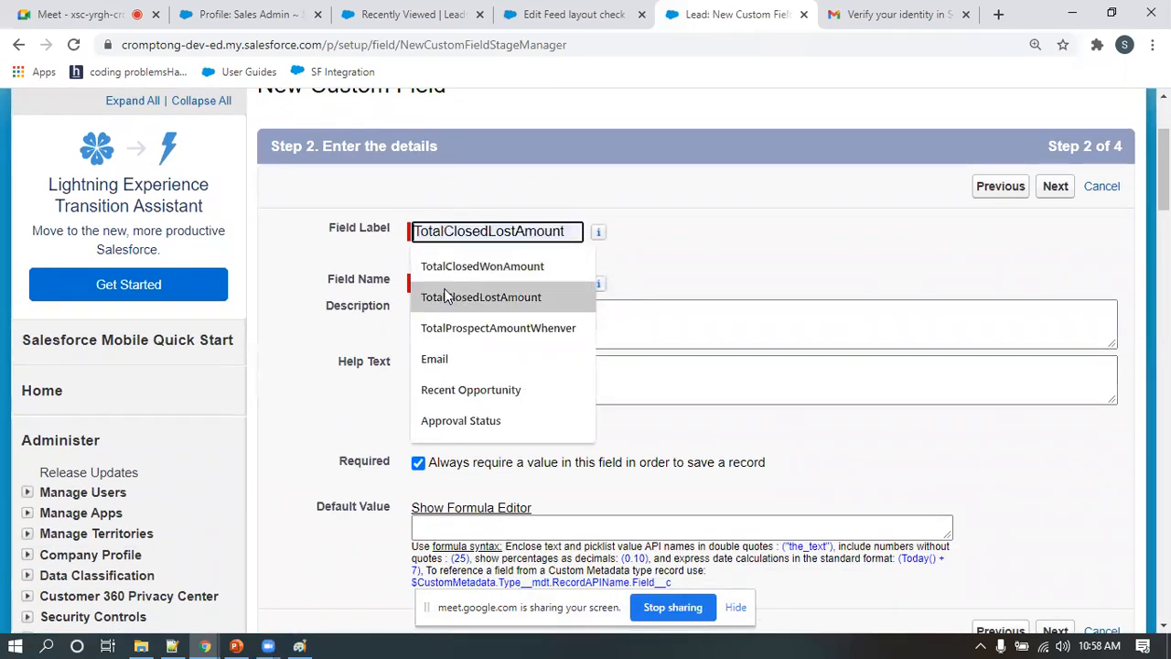
{"action": "left_click", "coordinate": [484, 263]}
{"action": "left_click", "coordinate": [486, 283]}
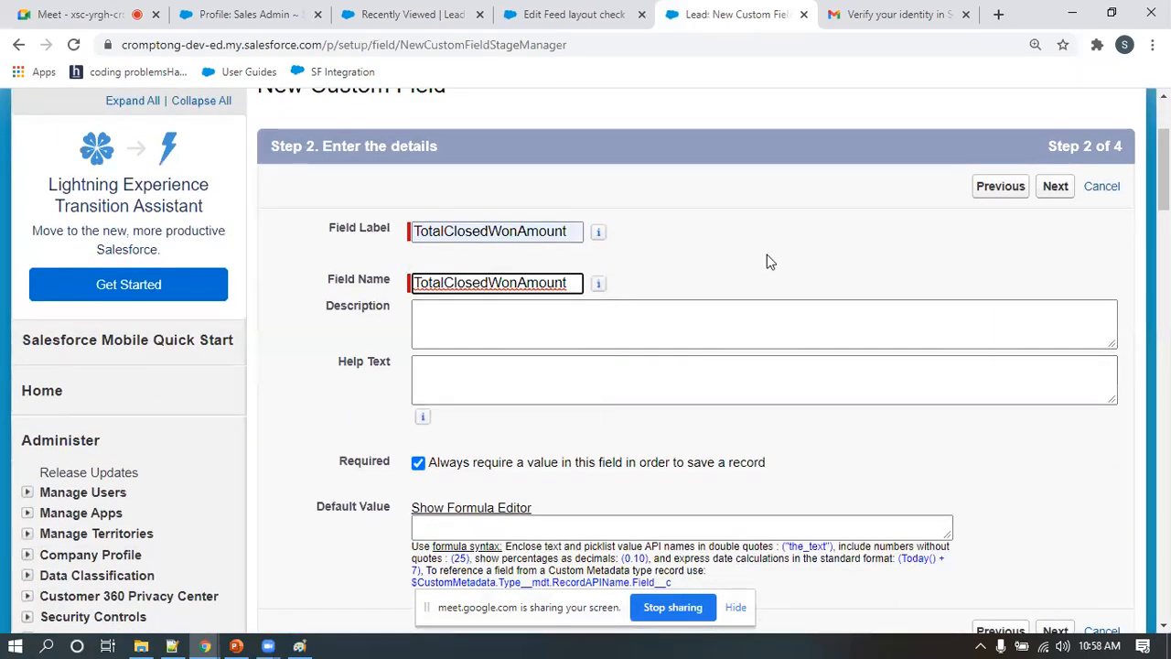
Review Phone on the Feed layout check edit form and the profile, record type and layout diagram in Paint
{"action": "left_click", "coordinate": [575, 15]}
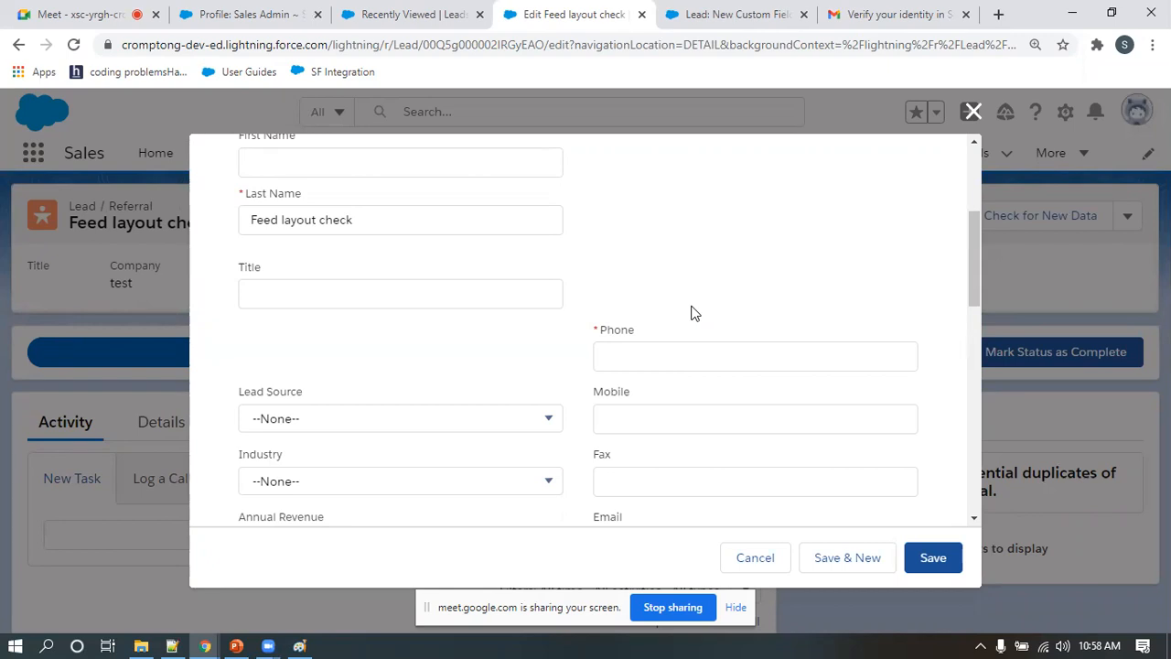
{"action": "left_click", "coordinate": [299, 646]}
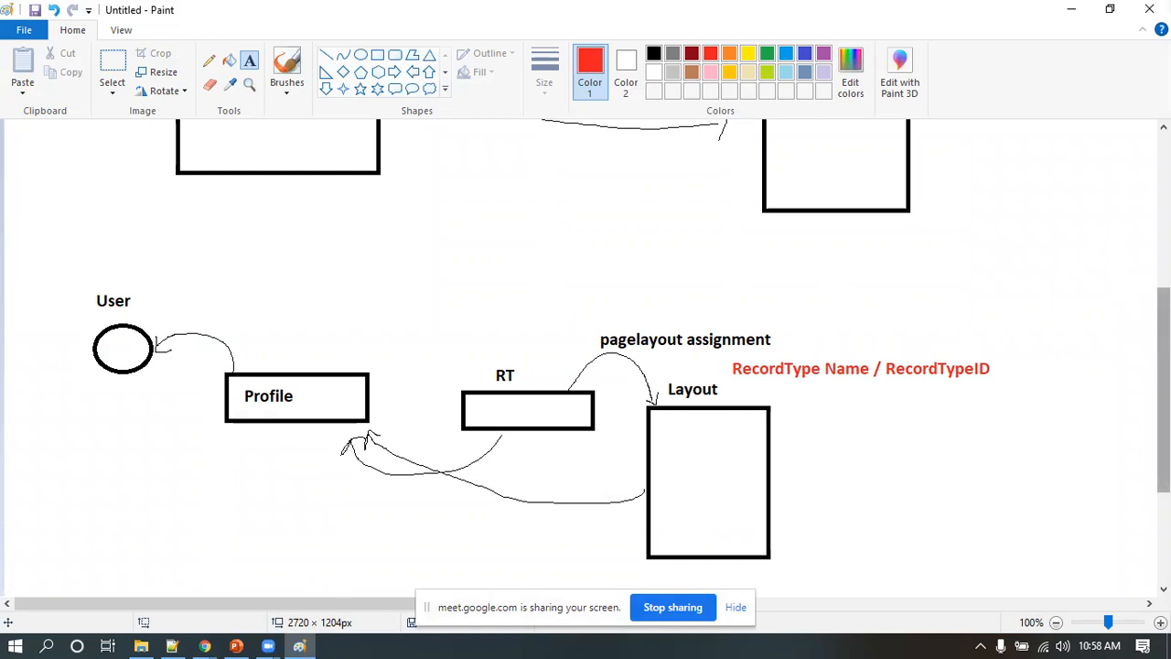
{"action": "left_click", "coordinate": [1072, 9]}
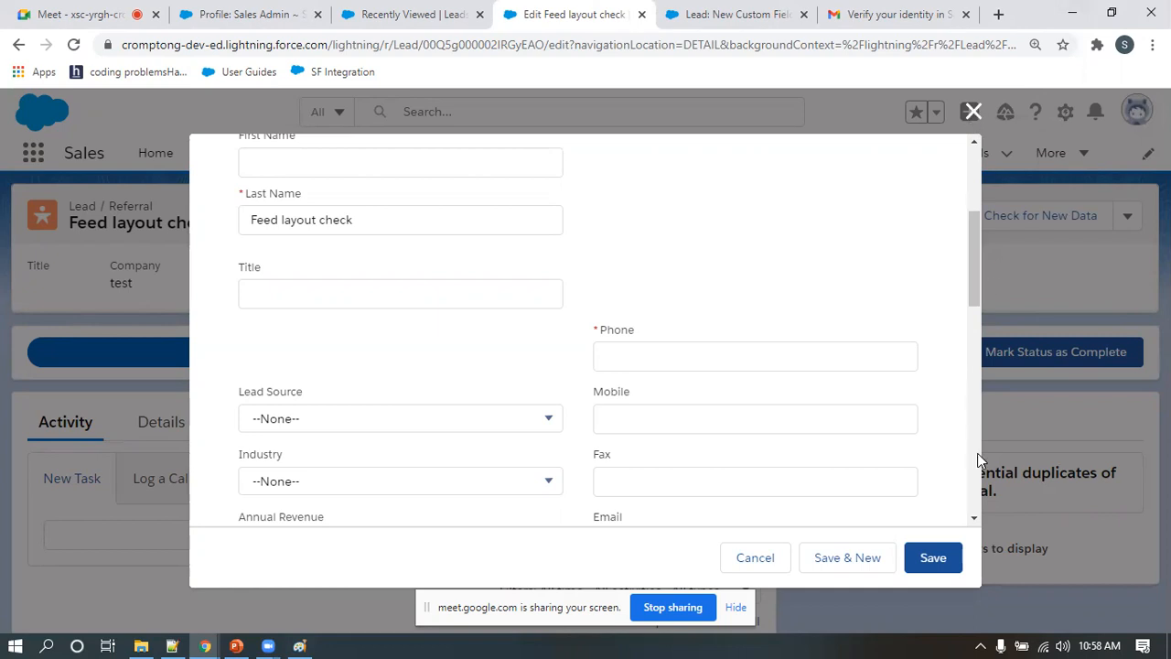
Open the leads list from the Sales Admin profile page and switch from Lightning Experience to Salesforce Classic
{"action": "left_click", "coordinate": [265, 13]}
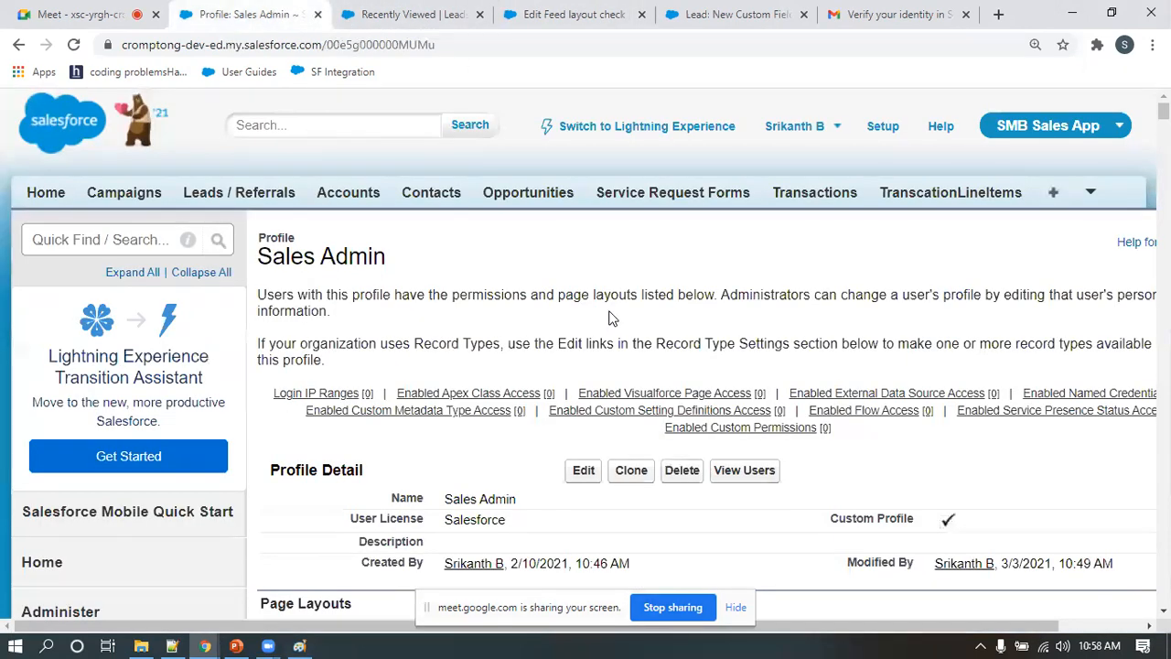
{"action": "left_click", "coordinate": [270, 196]}
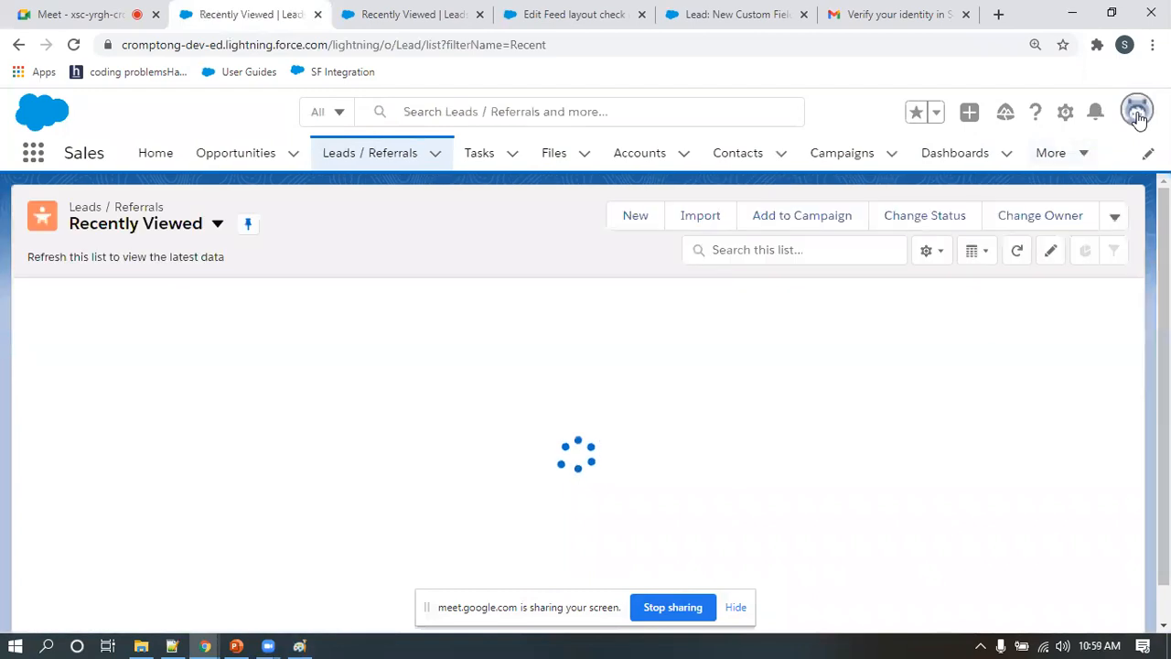
{"action": "left_click", "coordinate": [1137, 114]}
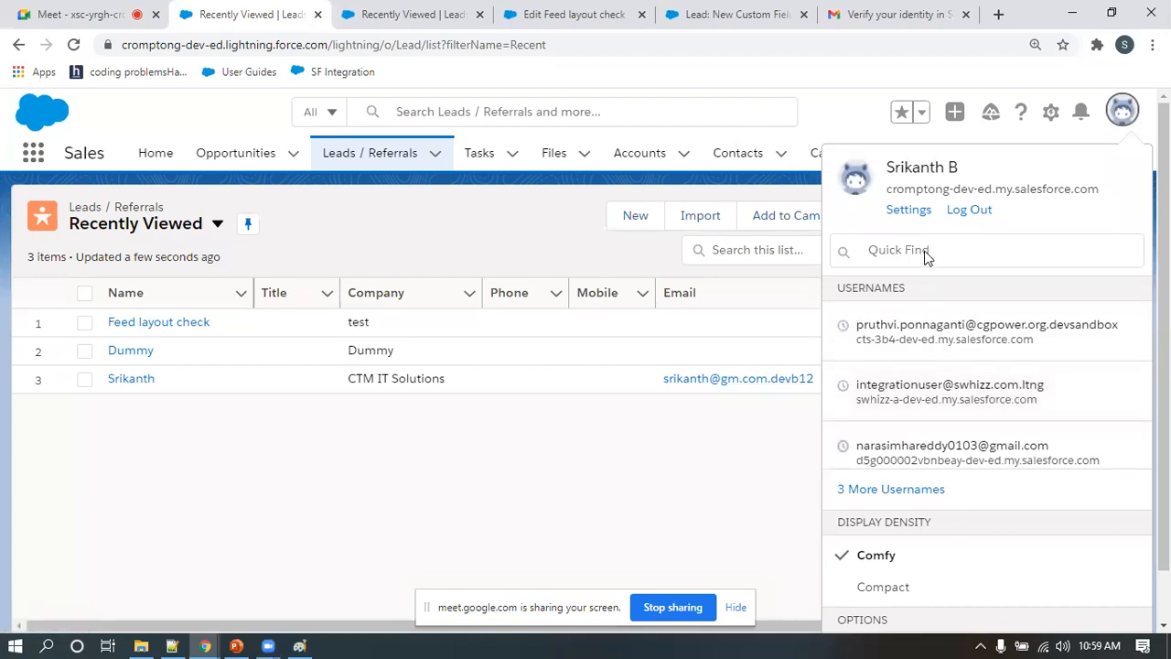
{"action": "left_click", "coordinate": [920, 250]}
{"action": "type", "text": "cl"}
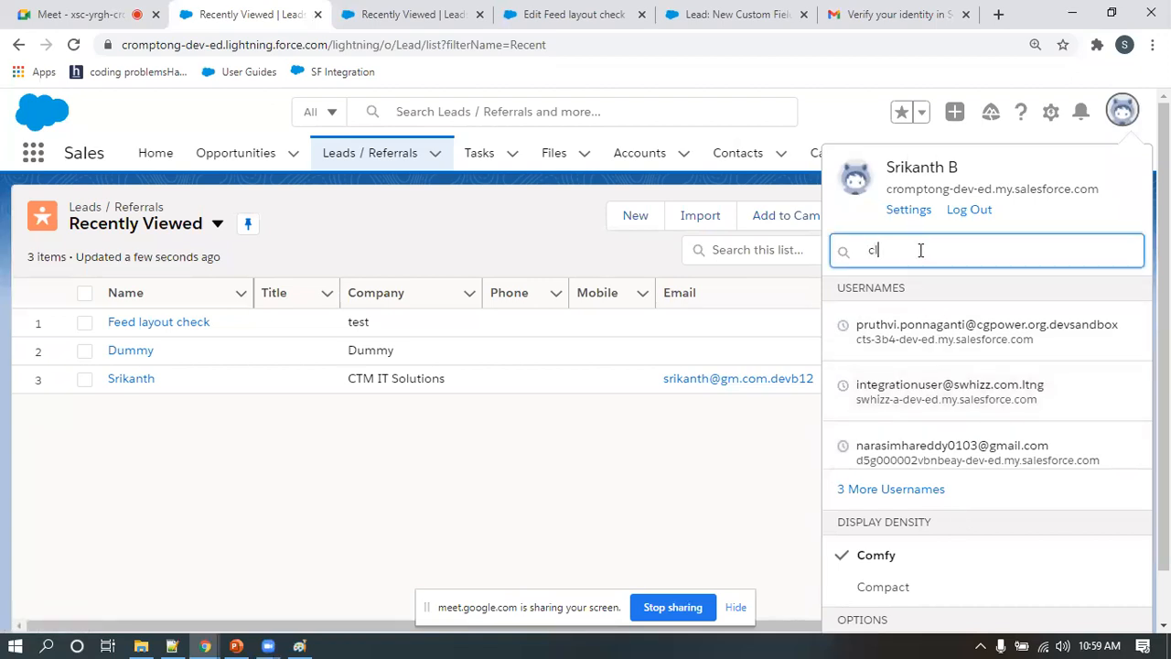
{"action": "left_click", "coordinate": [939, 419]}
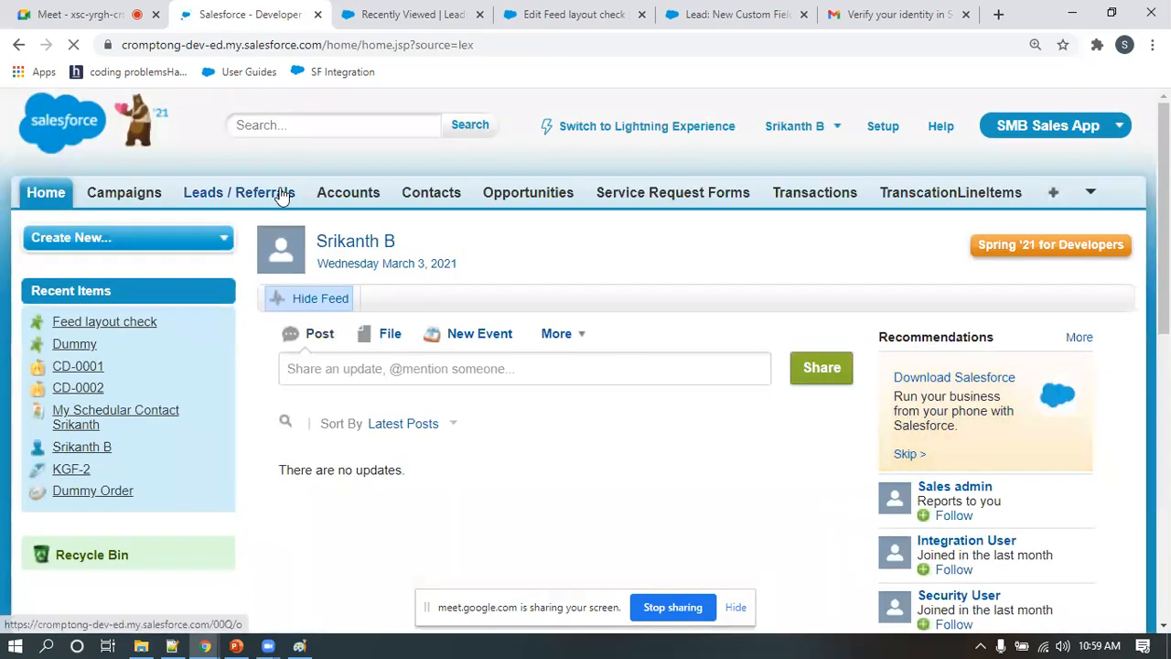
Open a new lead form with the Retail Lead record type and examine its available Lead Status values
{"action": "scroll", "coordinate": [541, 384], "scroll_direction": "down", "scroll_amount": 1}
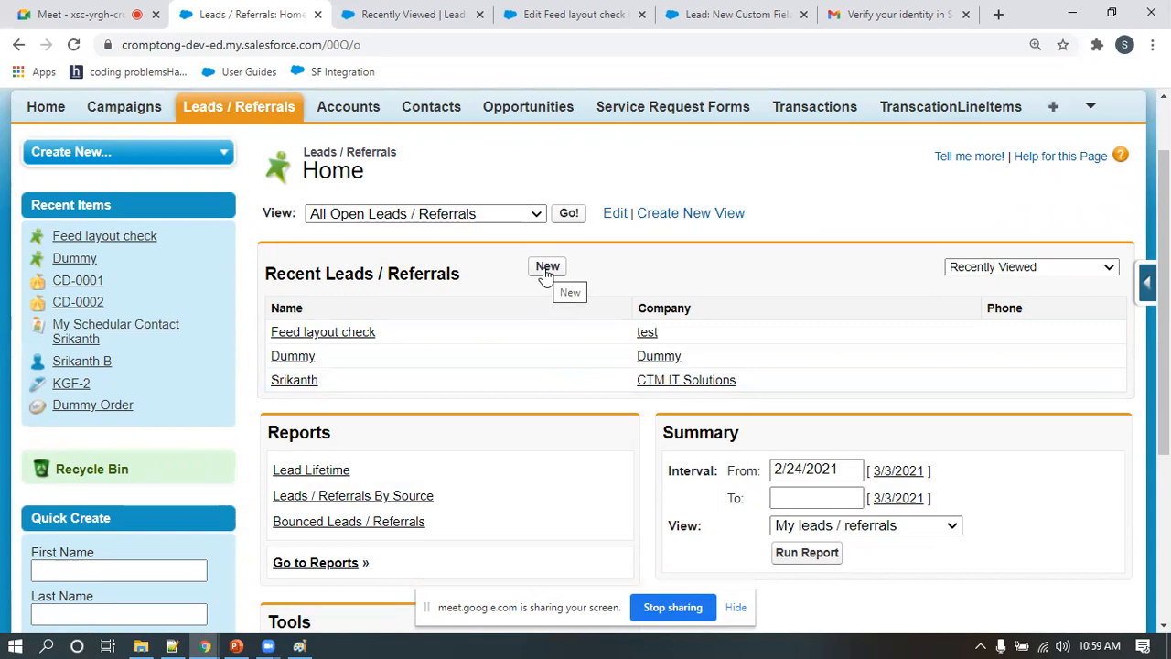
{"action": "left_click", "coordinate": [547, 269]}
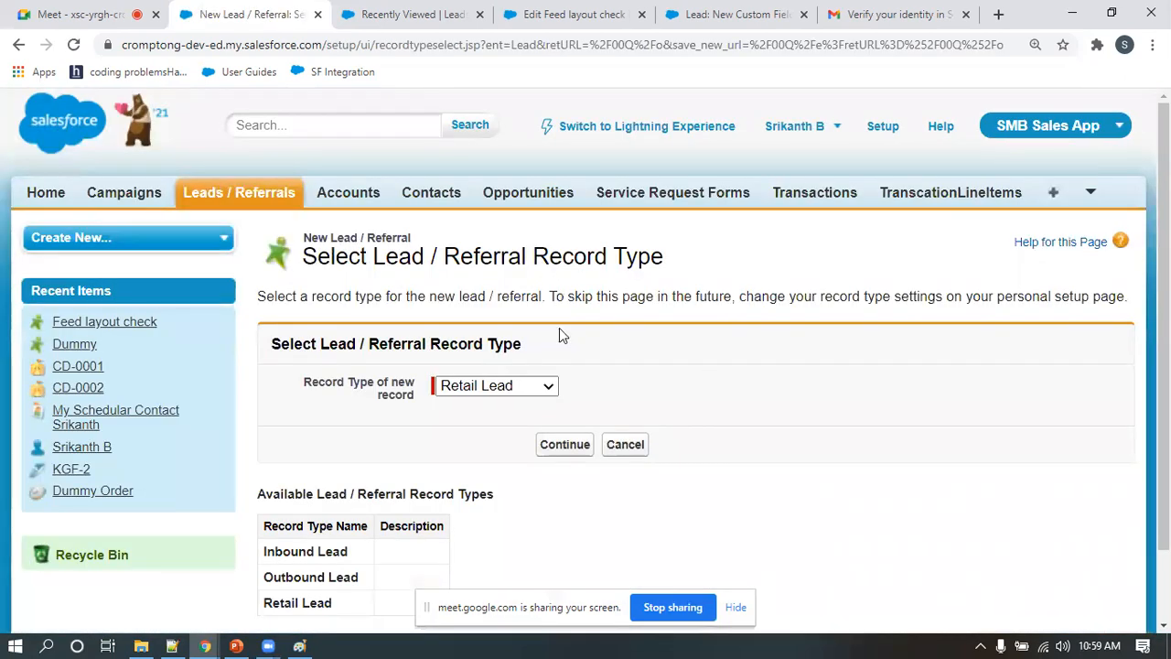
{"action": "scroll", "coordinate": [559, 328], "scroll_direction": "down", "scroll_amount": 2}
{"action": "left_click", "coordinate": [565, 362]}
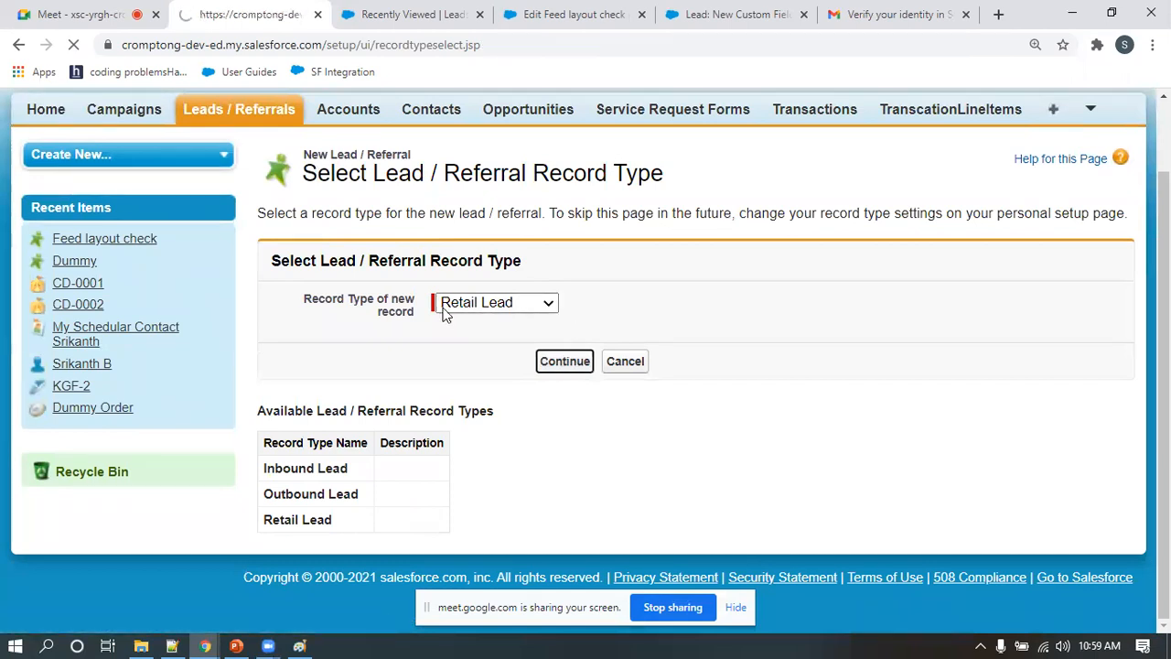
{"action": "double_click", "coordinate": [892, 378]}
{"action": "scroll", "coordinate": [898, 390], "scroll_direction": "down", "scroll_amount": 1}
{"action": "scroll", "coordinate": [897, 389], "scroll_direction": "down", "scroll_amount": 1}
{"action": "left_click", "coordinate": [906, 371]}
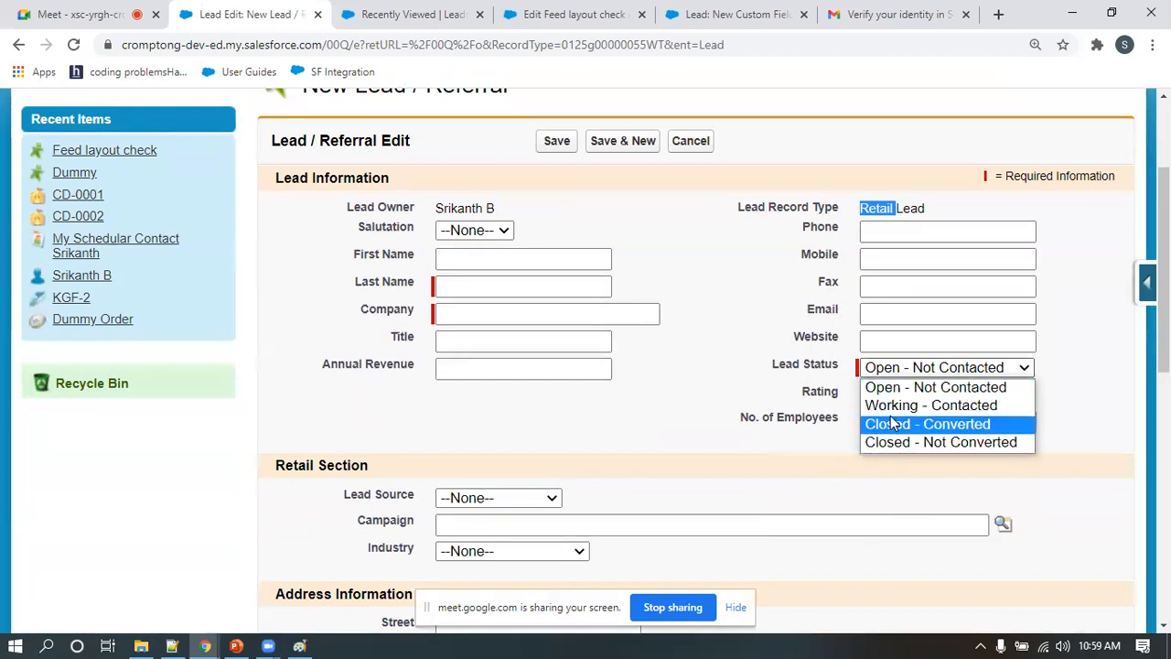
Duplicate the retail lead's browser tab and open a new lead form there with the Outbound Lead record type
{"action": "left_click", "coordinate": [256, 21]}
{"action": "right_click", "coordinate": [256, 18]}
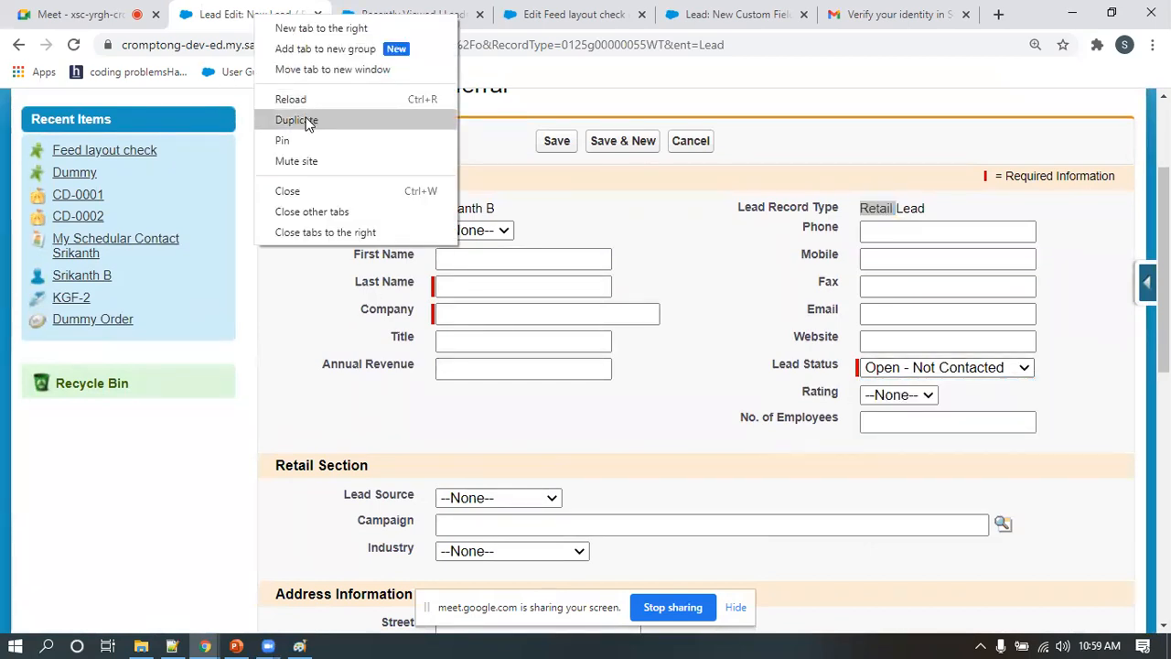
{"action": "left_click", "coordinate": [306, 116]}
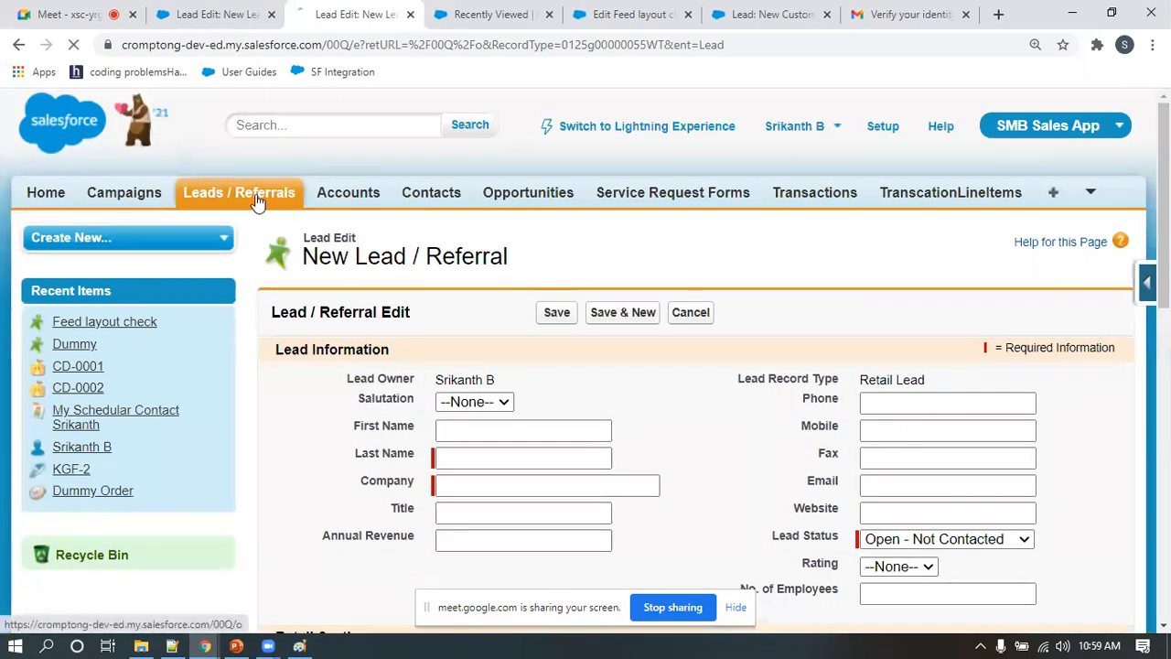
{"action": "left_click", "coordinate": [256, 202]}
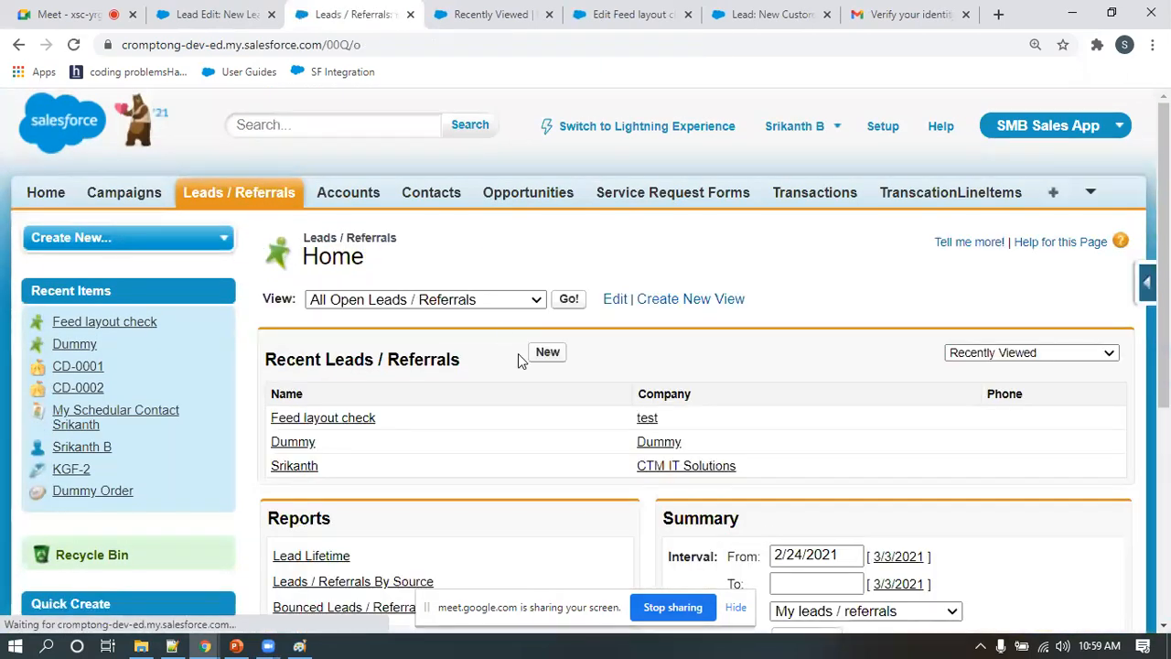
{"action": "left_click", "coordinate": [540, 355]}
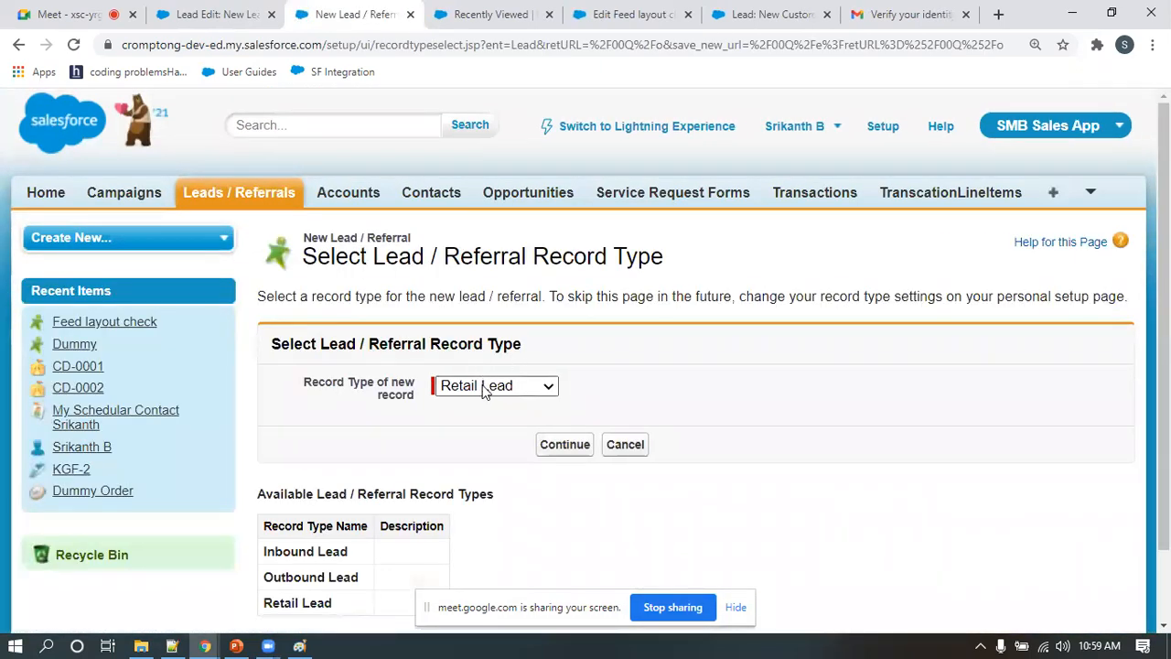
{"action": "left_click", "coordinate": [498, 385]}
{"action": "left_click", "coordinate": [483, 424]}
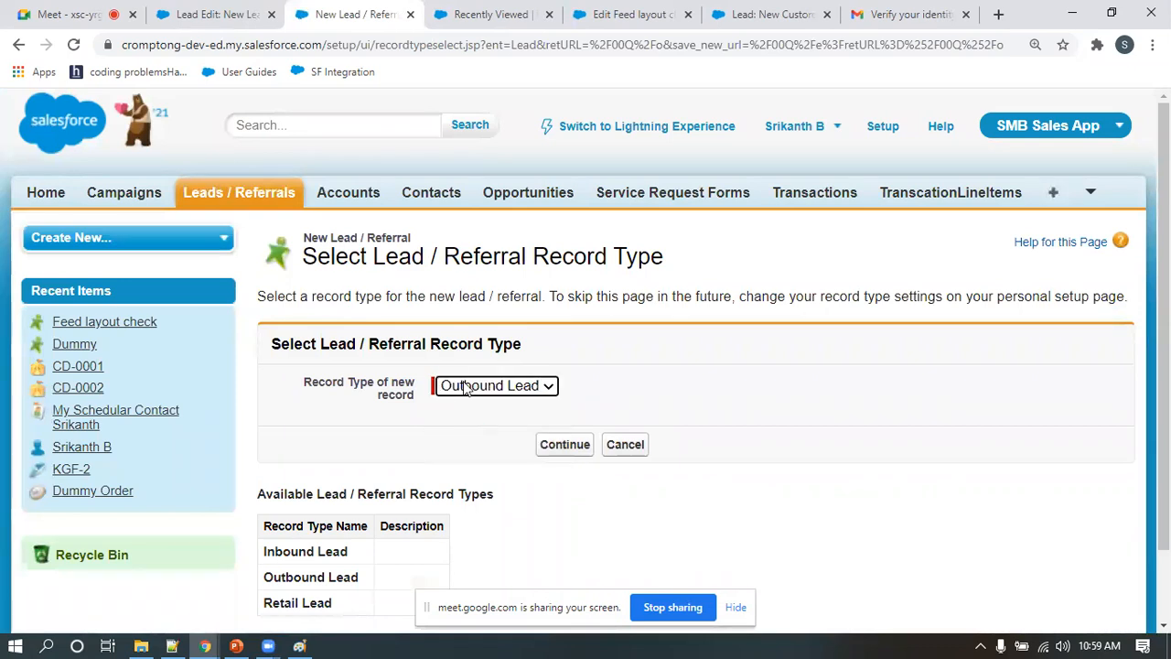
{"action": "left_click", "coordinate": [553, 444]}
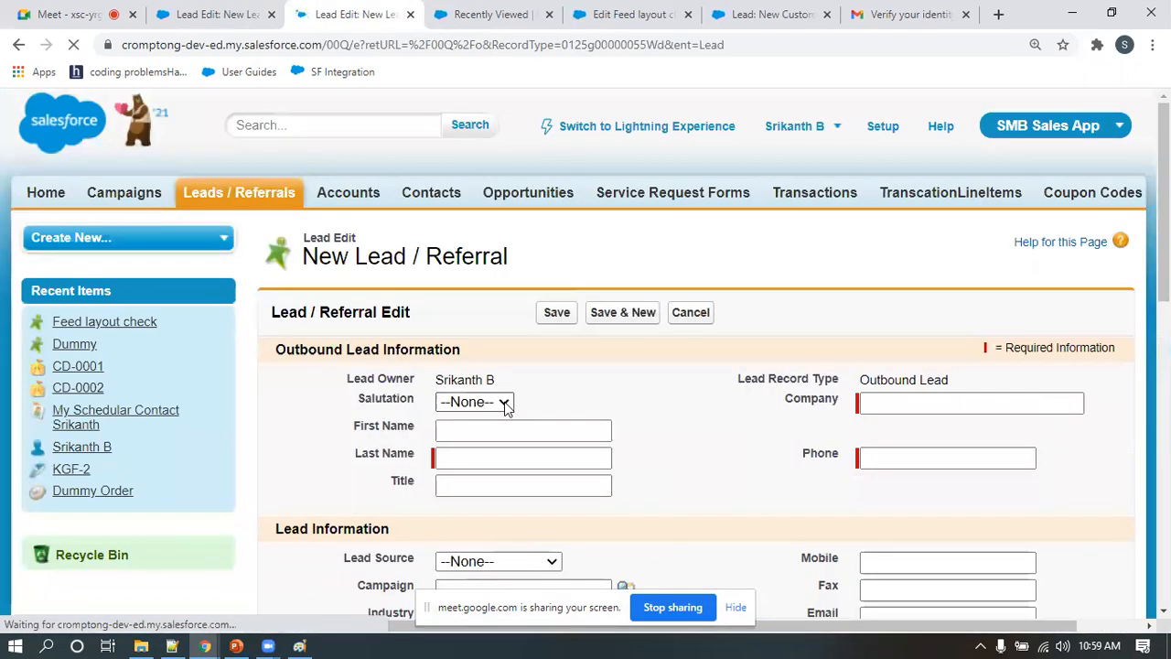
Examine the Lead Status values available on the Outbound Lead form
{"action": "scroll", "coordinate": [907, 387], "scroll_direction": "down", "scroll_amount": 2}
{"action": "scroll", "coordinate": [961, 414], "scroll_direction": "down", "scroll_amount": 2}
{"action": "left_click", "coordinate": [925, 328]}
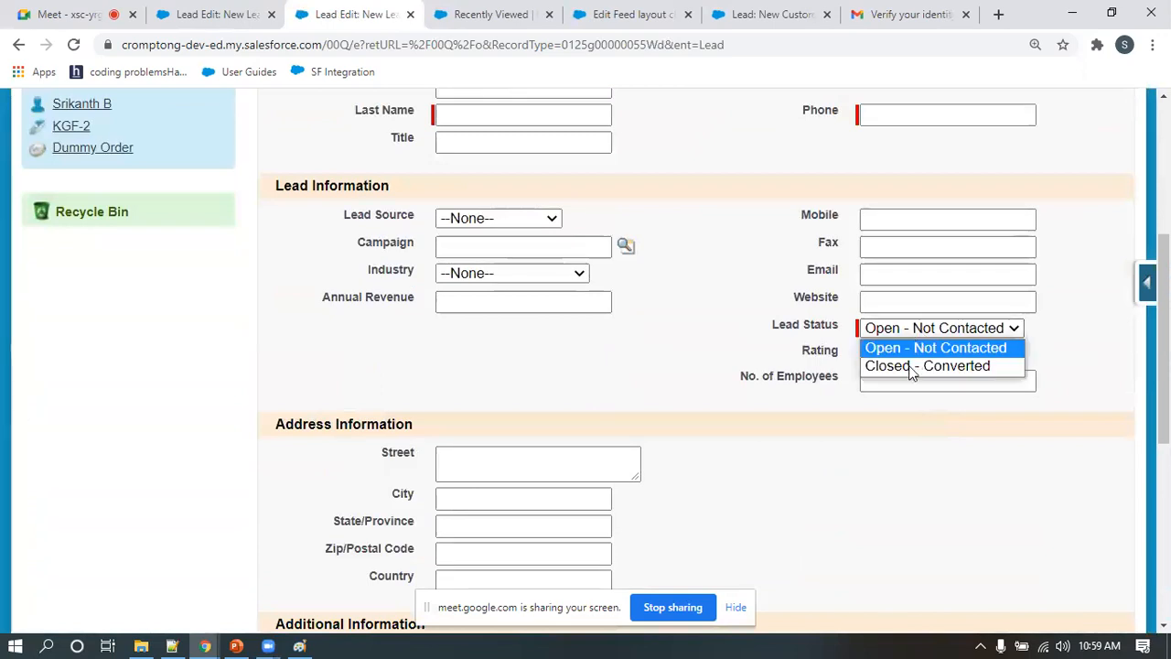
Set the Lead Status to Closed - Converted on the Outbound Lead form and recheck the status values offered for that record type
{"action": "left_click", "coordinate": [902, 365]}
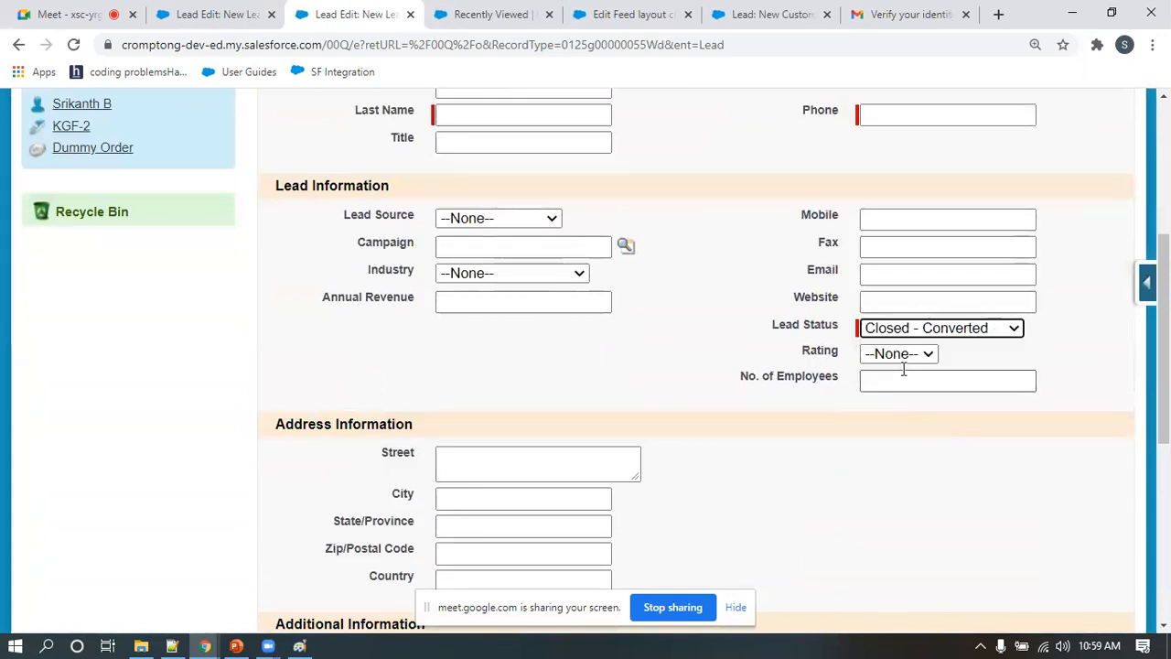
{"action": "left_click", "coordinate": [908, 331]}
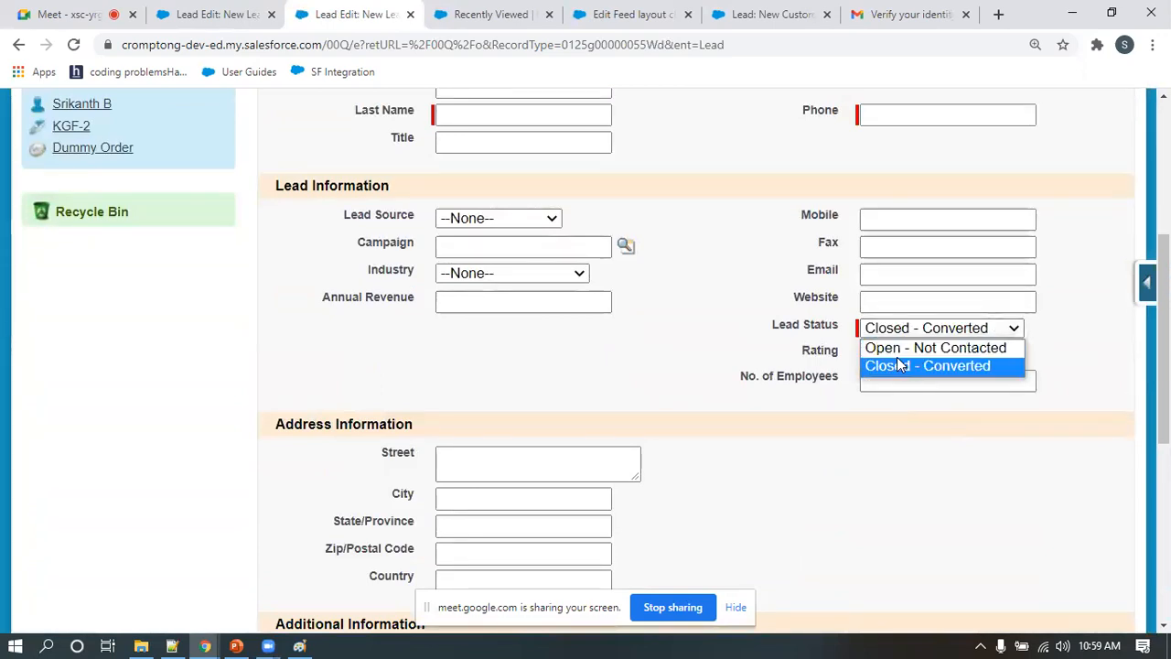
{"action": "scroll", "coordinate": [829, 325], "scroll_direction": "up", "scroll_amount": 1}
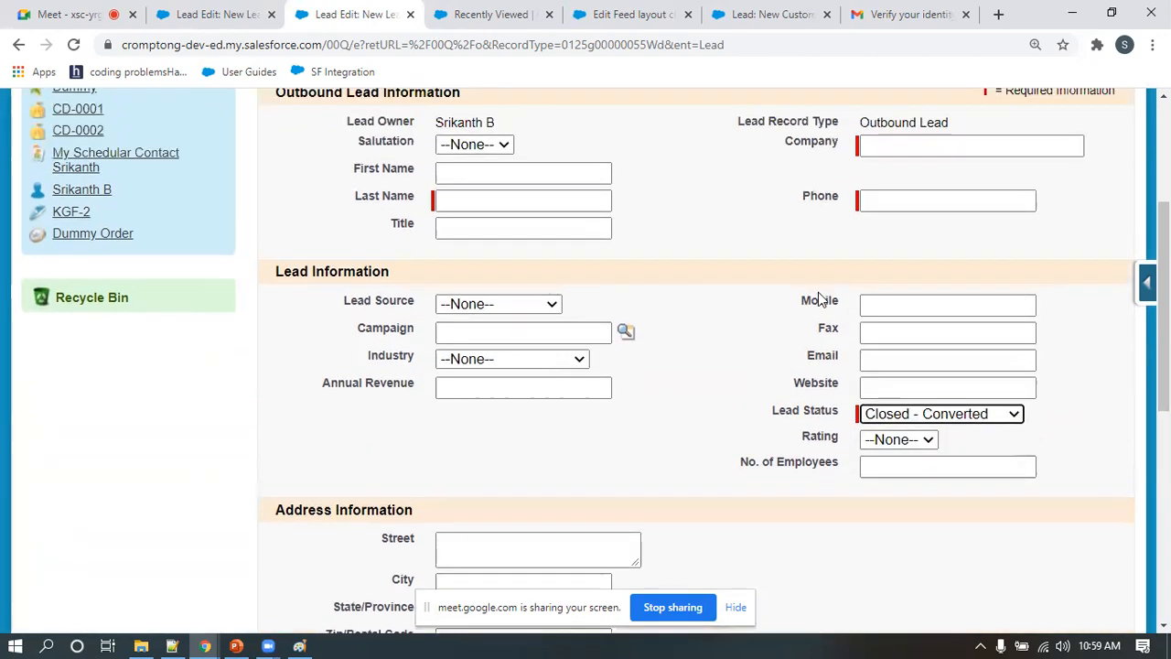
{"action": "left_click", "coordinate": [913, 416]}
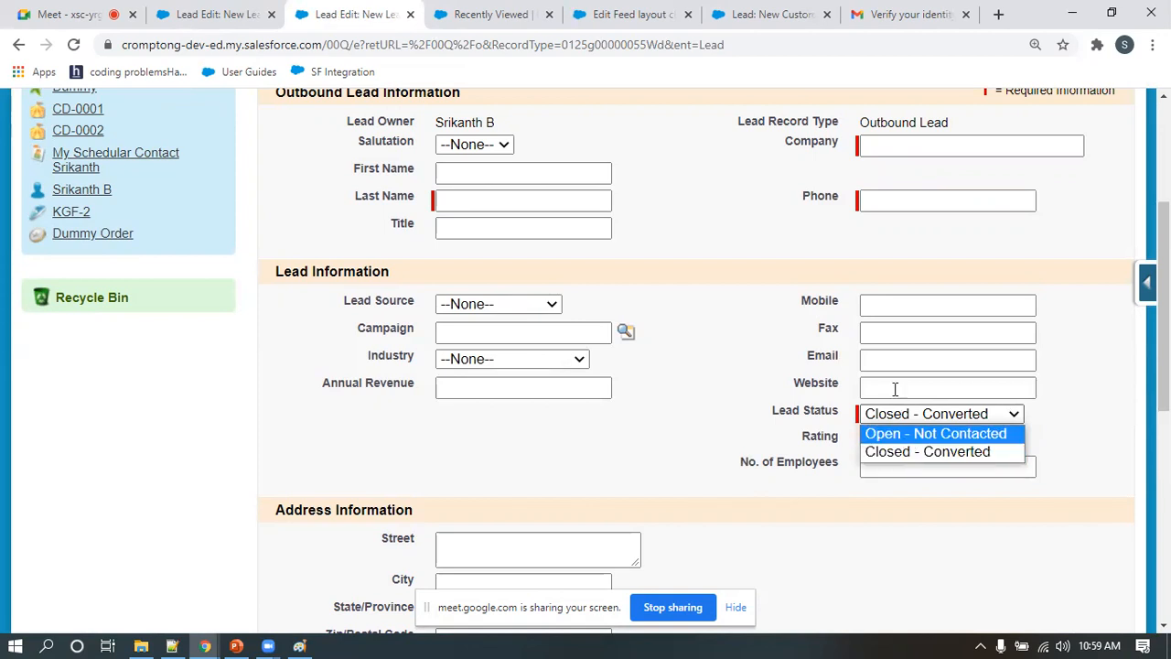
{"action": "left_click", "coordinate": [860, 121]}
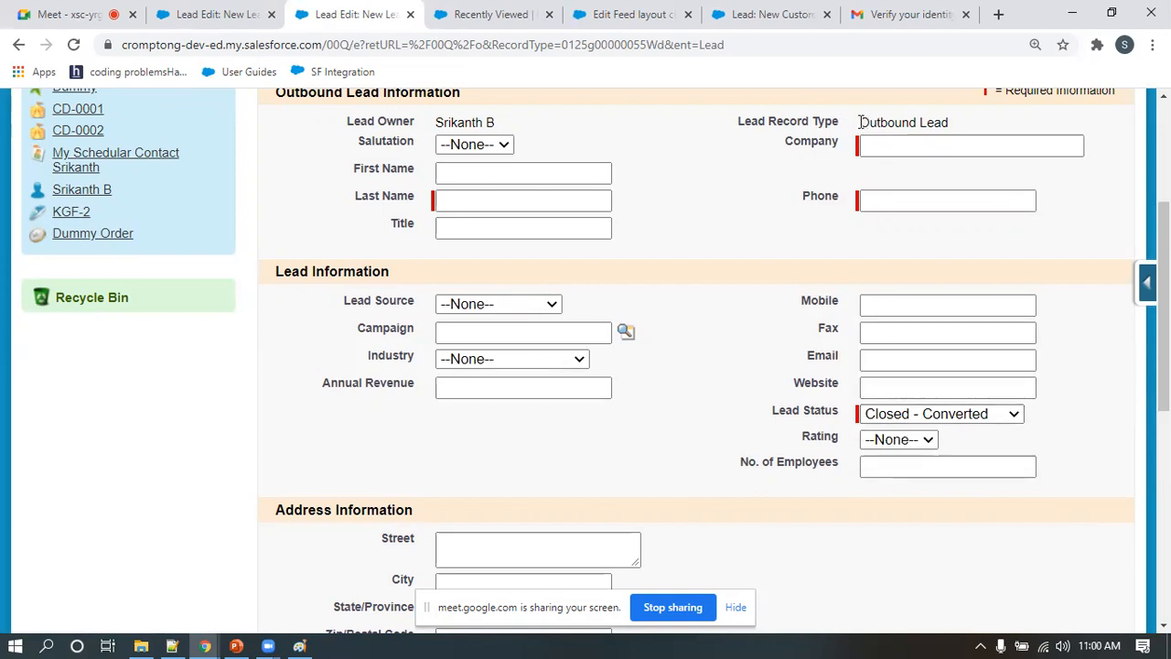
{"action": "left_click_drag", "start_coordinate": [860, 122], "coordinate": [955, 122]}
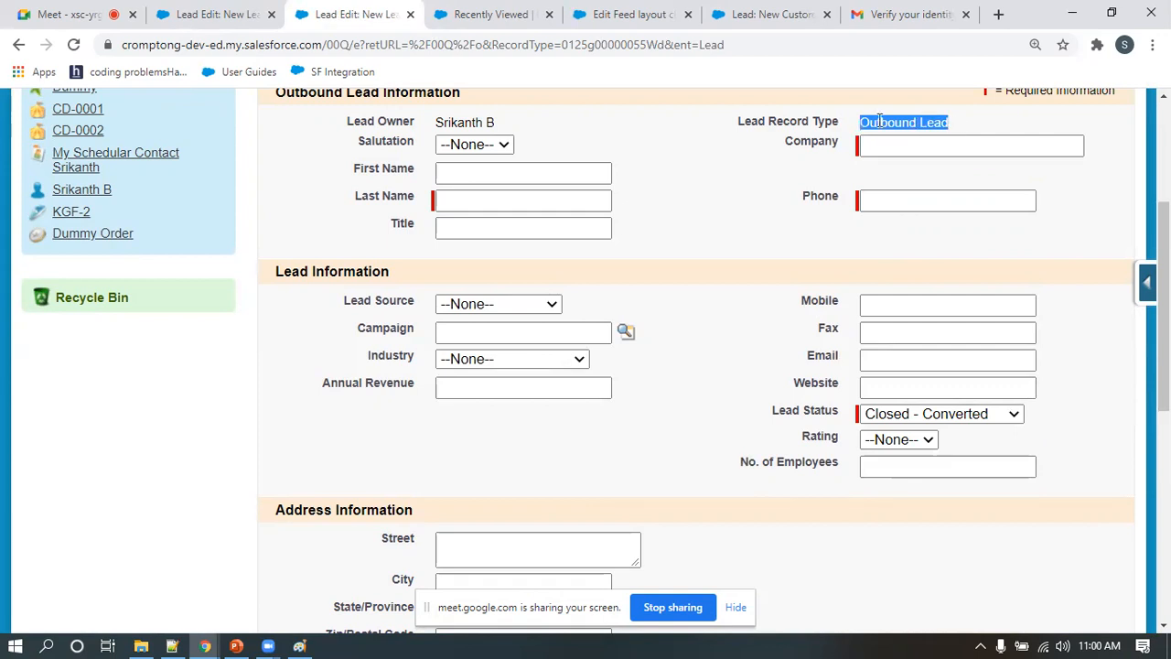
{"action": "left_click", "coordinate": [937, 415]}
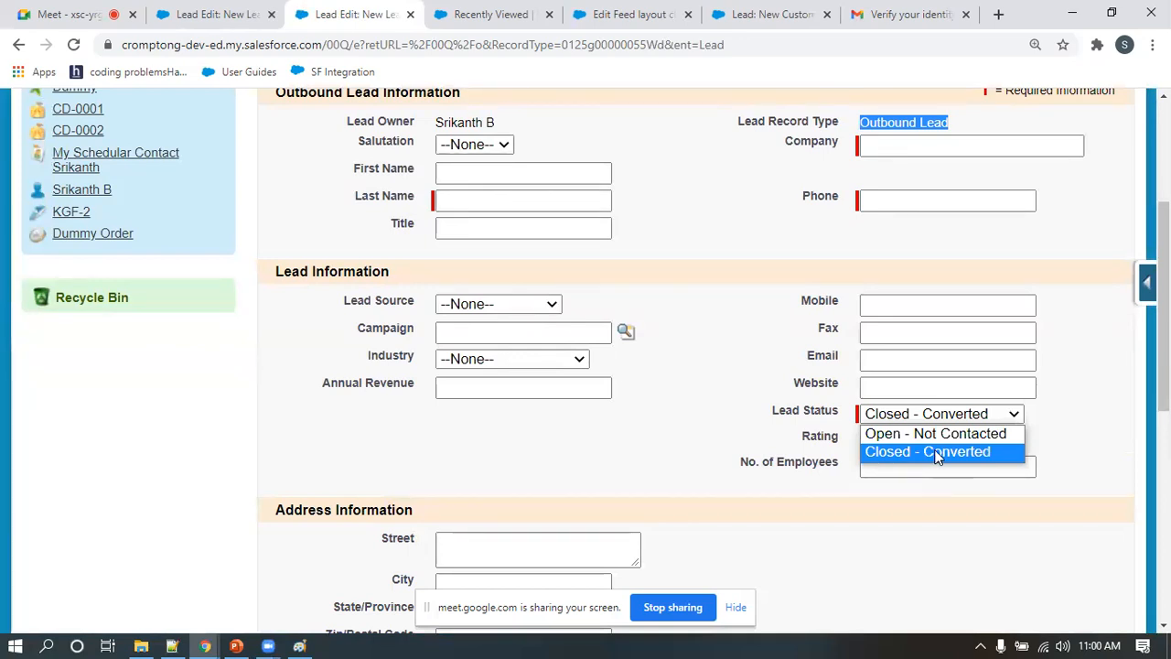
Return to the Retail Lead form and examine its available Lead Status values for comparison with the outbound lead
{"action": "left_click", "coordinate": [249, 12]}
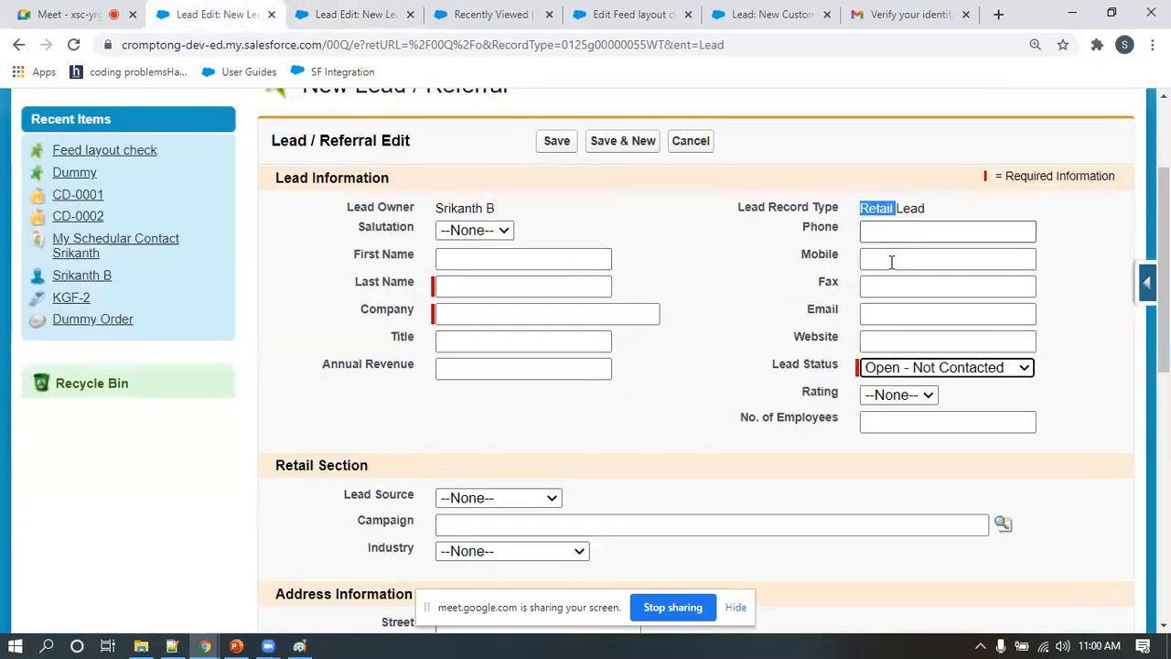
{"action": "left_click", "coordinate": [956, 369]}
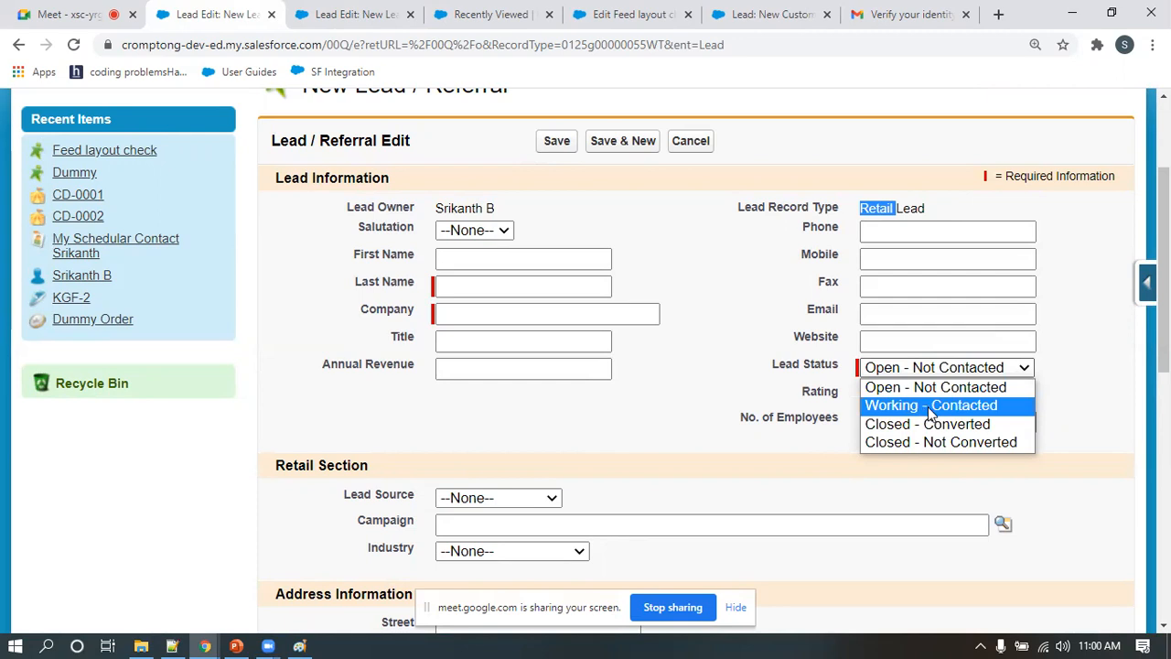
{"action": "scroll", "coordinate": [526, 296], "scroll_direction": "up", "scroll_amount": 2}
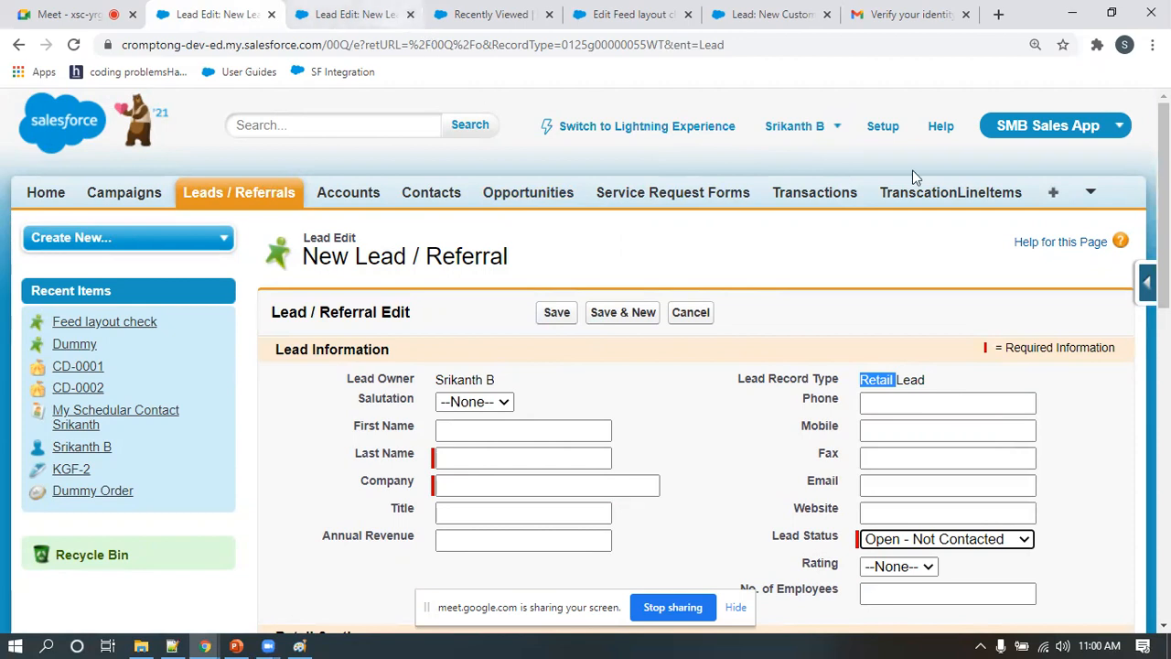
View the lead object's setup from the Retail Lead form and open its list of record types
{"action": "left_click", "coordinate": [1147, 283]}
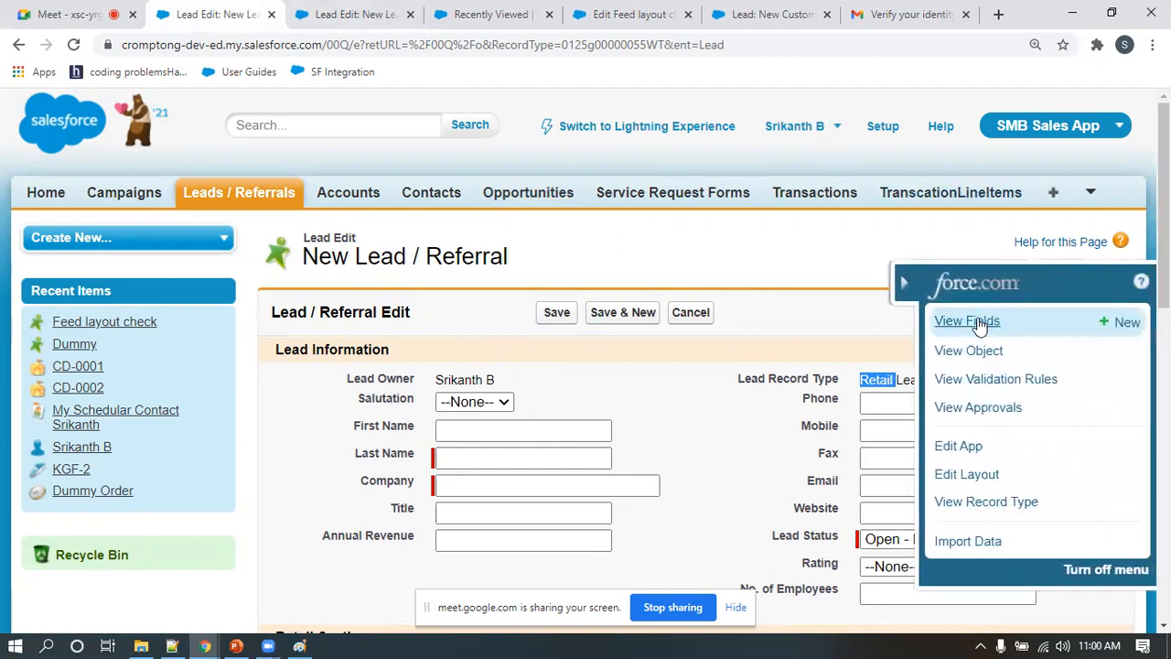
{"action": "left_click", "coordinate": [970, 353]}
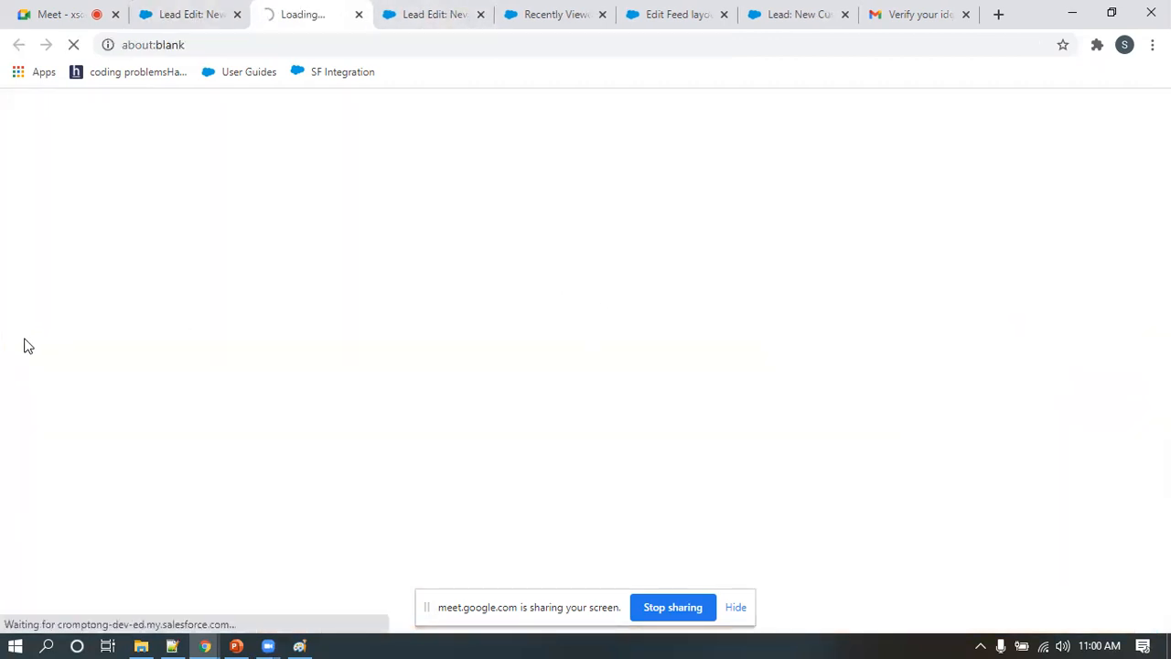
{"action": "scroll", "coordinate": [79, 367], "scroll_direction": "down", "scroll_amount": 3}
{"action": "scroll", "coordinate": [78, 367], "scroll_direction": "down", "scroll_amount": 10}
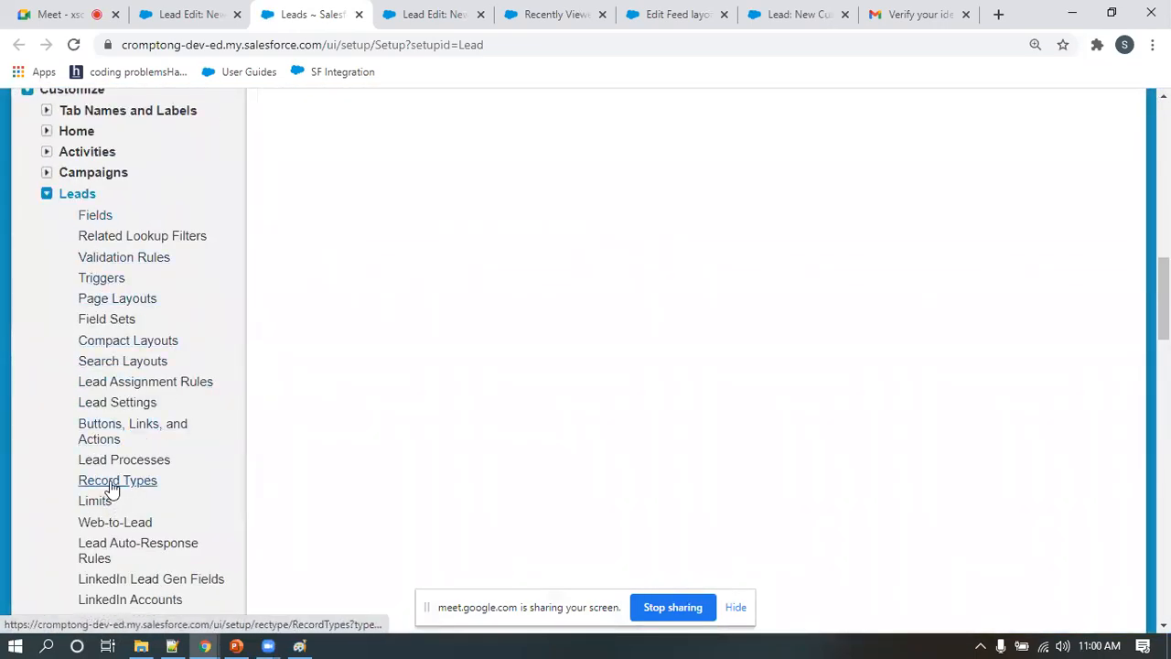
{"action": "left_click", "coordinate": [110, 481]}
{"action": "scroll", "coordinate": [681, 357], "scroll_direction": "down", "scroll_amount": 3}
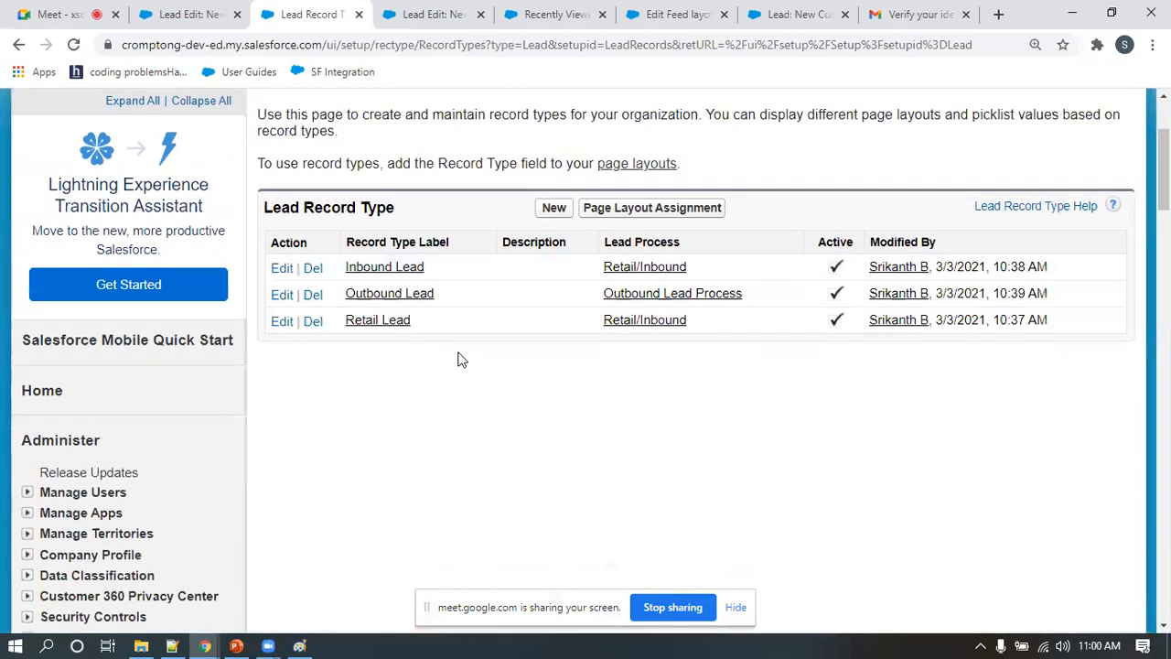
Open the Retail Lead record type and examine its assigned lead process and the picklists available for editing
{"action": "left_click", "coordinate": [387, 323]}
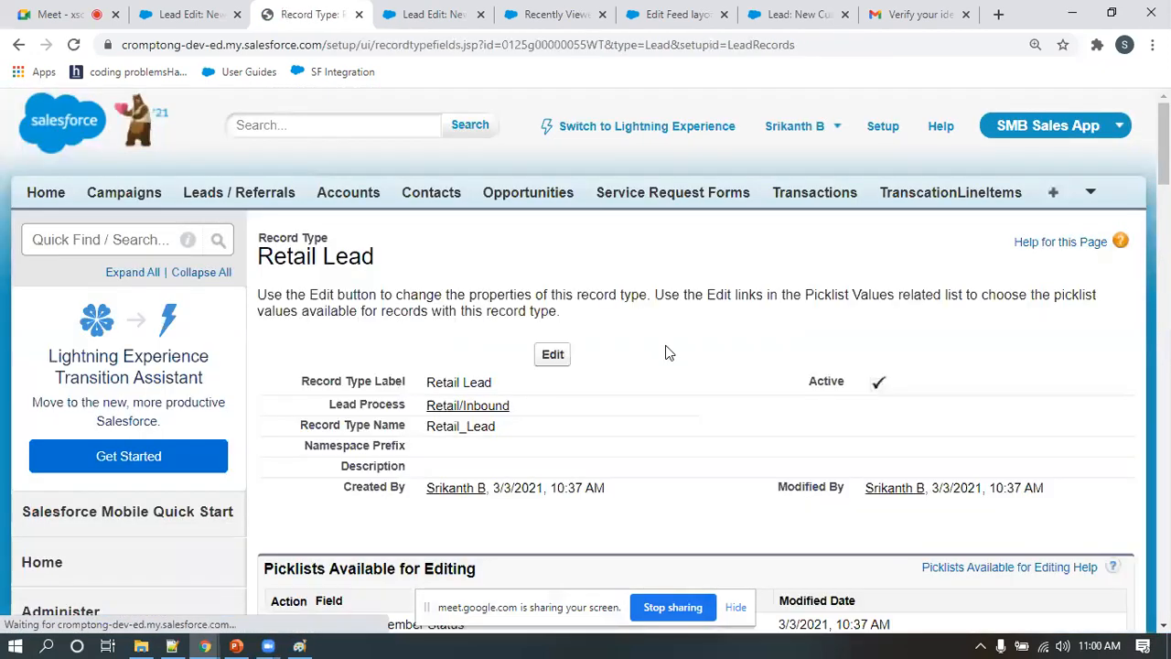
{"action": "scroll", "coordinate": [400, 340], "scroll_direction": "down", "scroll_amount": 5}
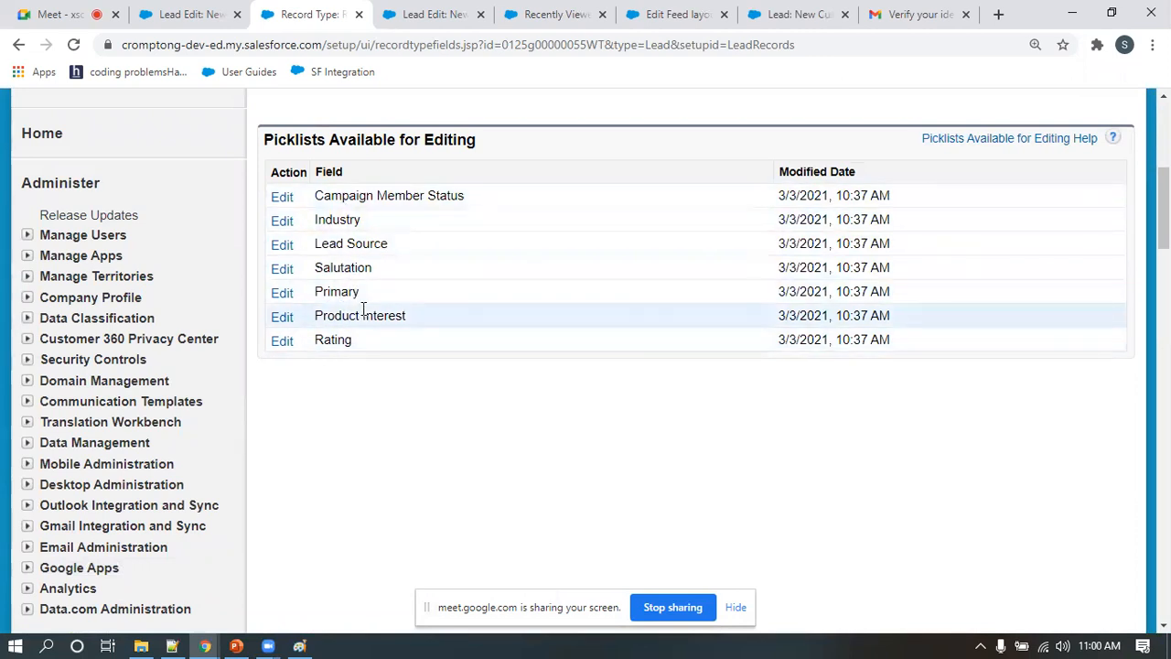
{"action": "scroll", "coordinate": [363, 309], "scroll_direction": "up", "scroll_amount": 5}
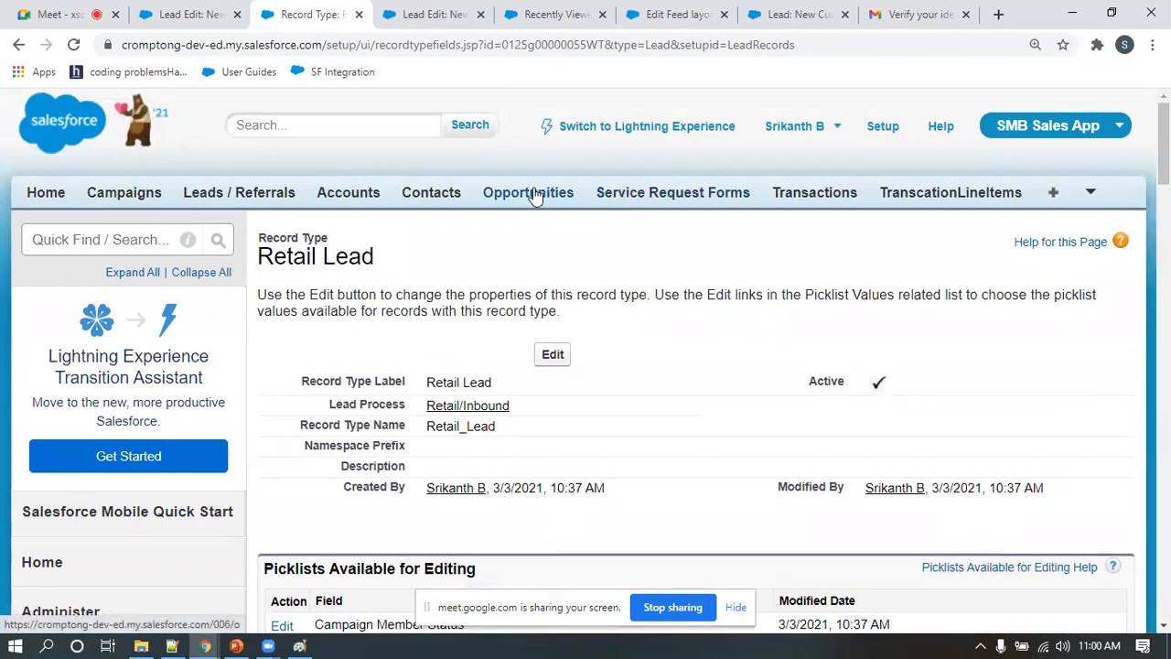
{"action": "scroll", "coordinate": [536, 194], "scroll_direction": "down", "scroll_amount": 5}
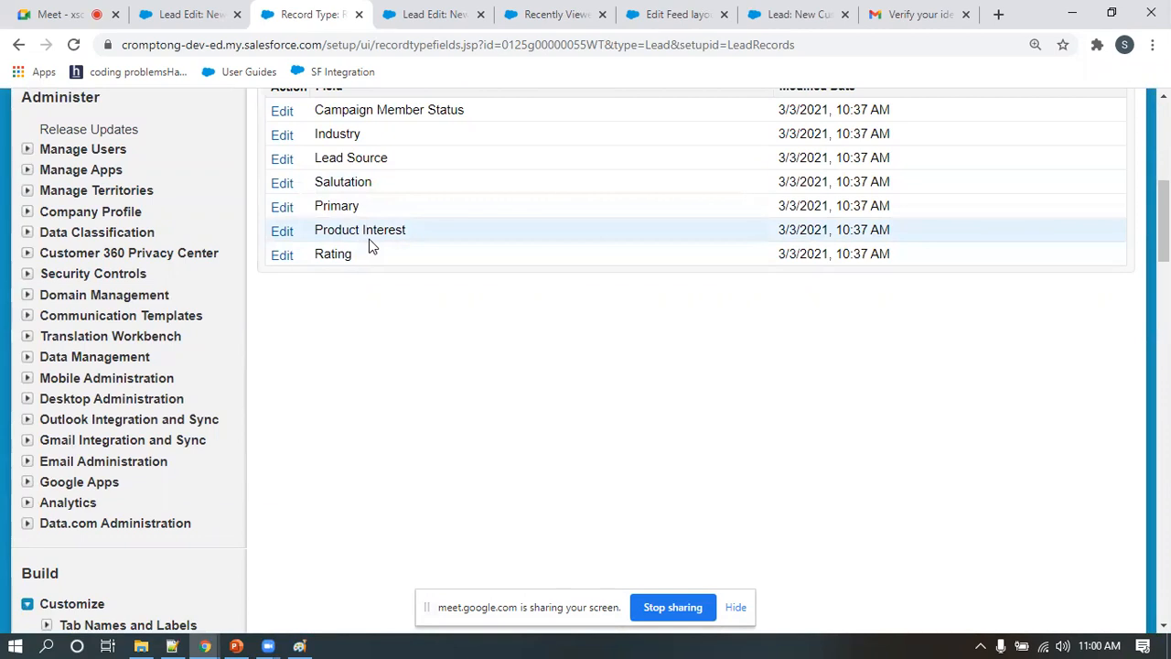
{"action": "scroll", "coordinate": [371, 245], "scroll_direction": "up", "scroll_amount": 2}
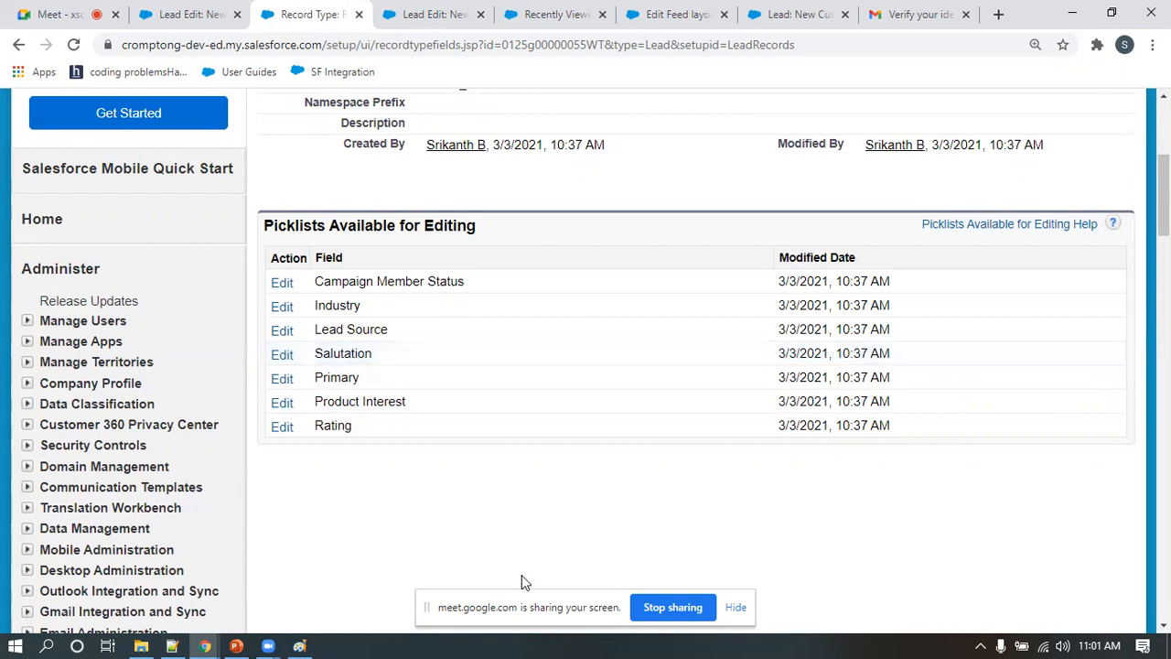
Switch to Paint to review the lead process and the profile, record type and layout diagrams, and stop sharing the screen
{"action": "left_click", "coordinate": [300, 644]}
{"action": "scroll", "coordinate": [507, 450], "scroll_direction": "up", "scroll_amount": 3}
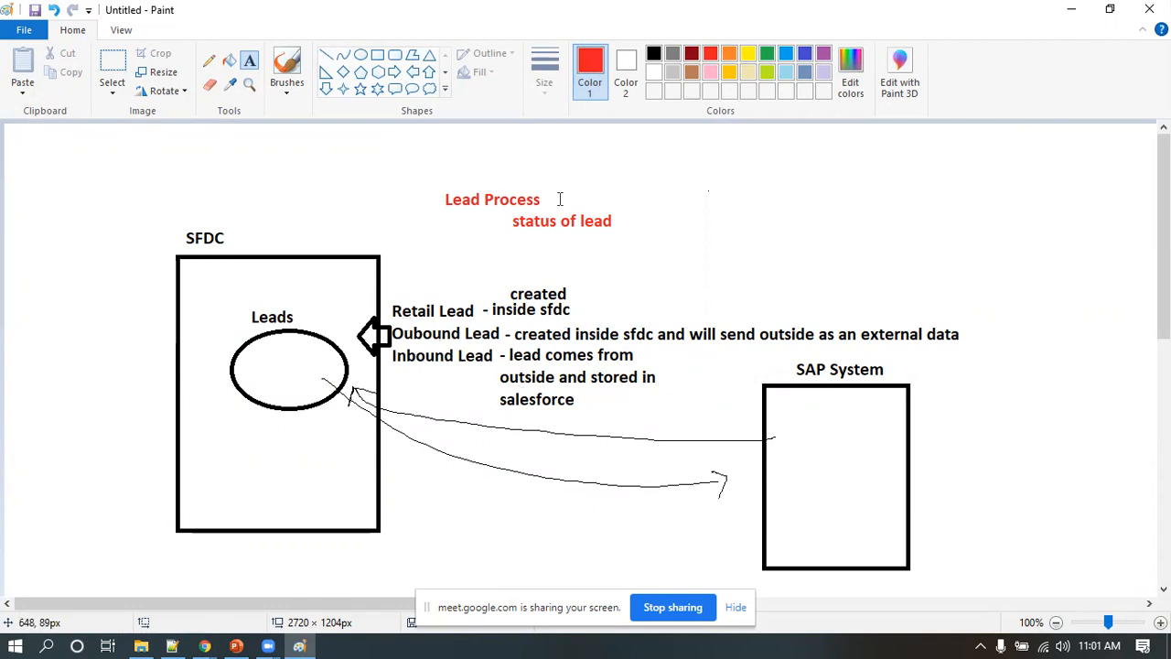
{"action": "scroll", "coordinate": [545, 275], "scroll_direction": "down", "scroll_amount": 5}
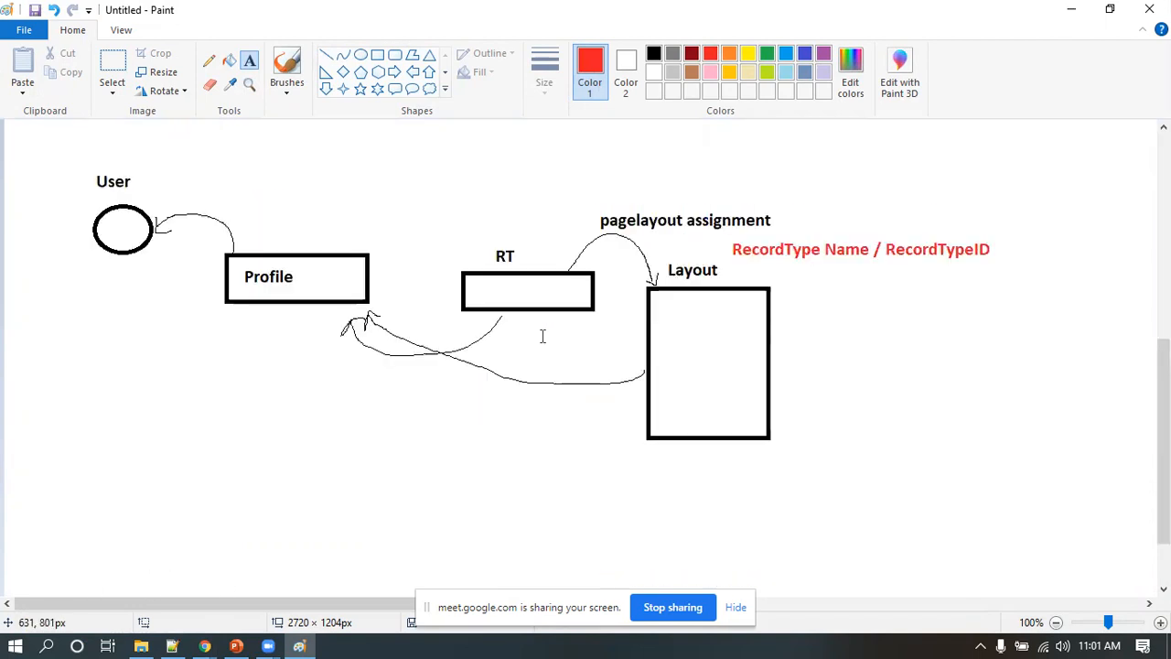
{"action": "scroll", "coordinate": [541, 348], "scroll_direction": "up", "scroll_amount": 3}
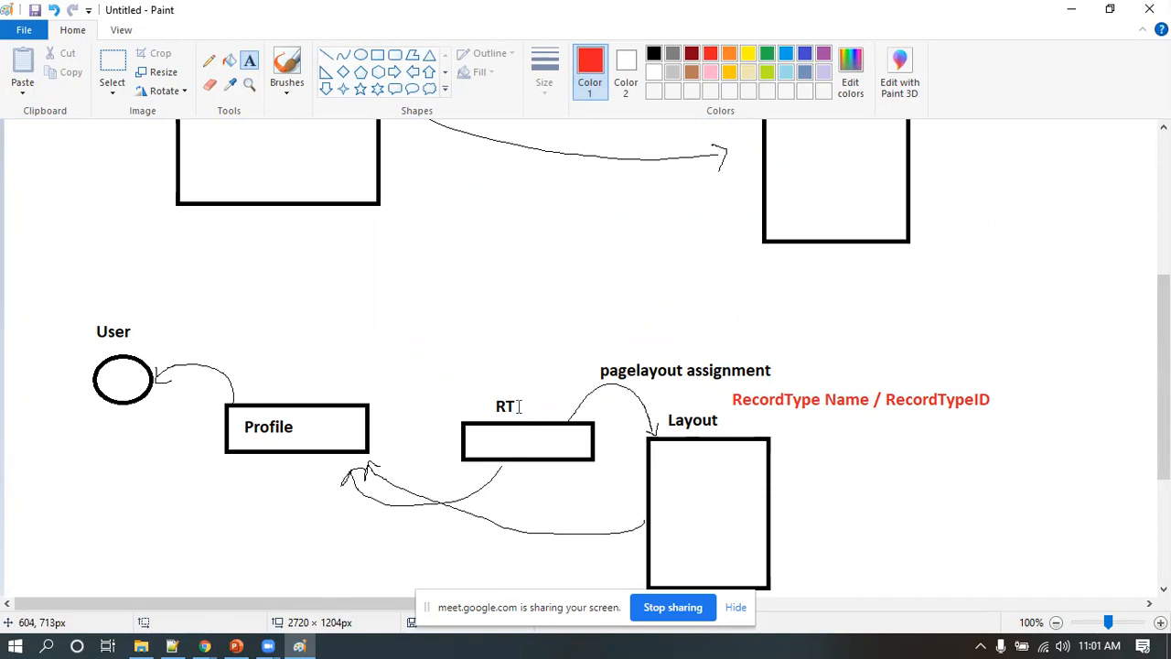
{"action": "scroll", "coordinate": [515, 424], "scroll_direction": "up", "scroll_amount": 5}
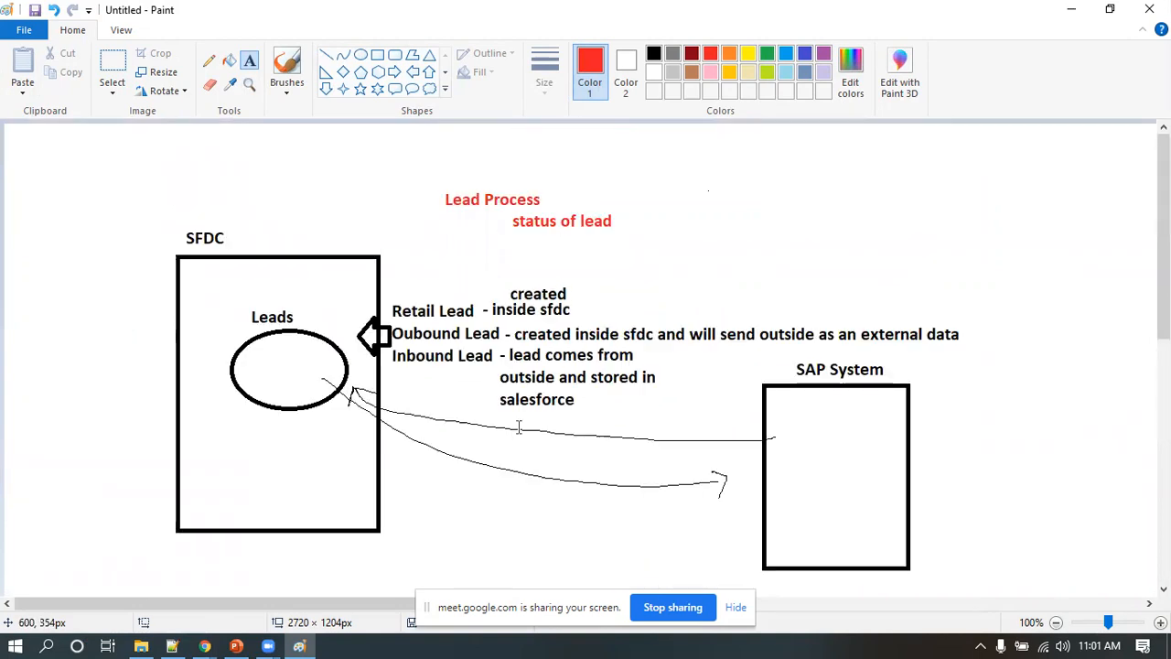
{"action": "scroll", "coordinate": [506, 302], "scroll_direction": "down", "scroll_amount": 7}
{"action": "scroll", "coordinate": [506, 302], "scroll_direction": "down", "scroll_amount": 2}
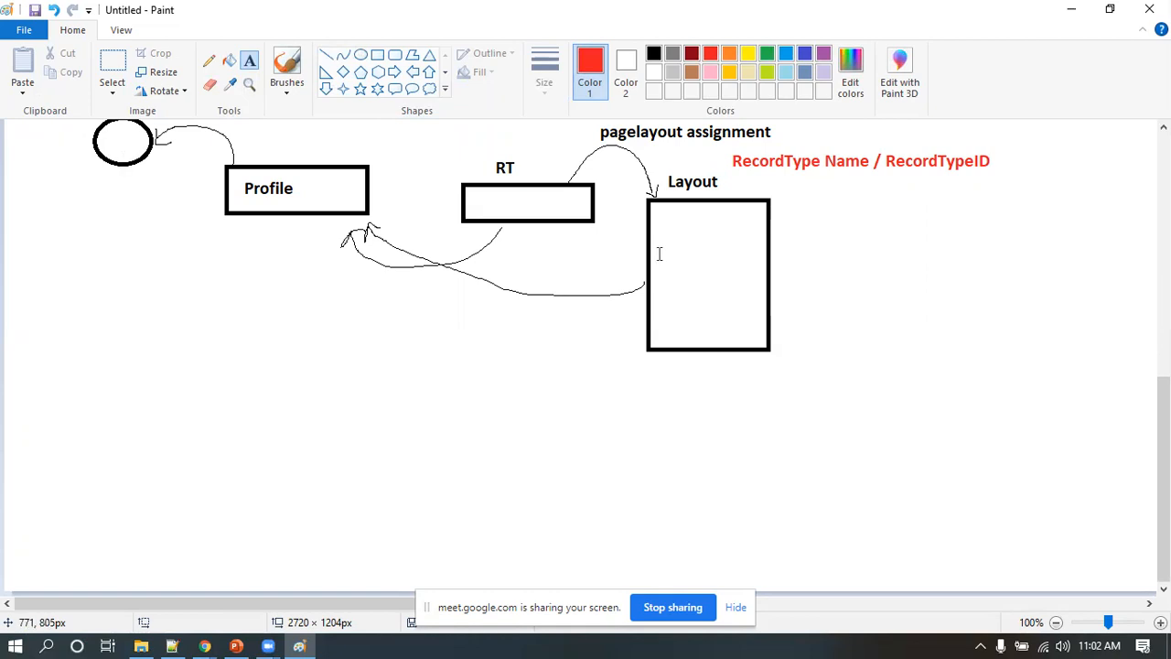
{"action": "scroll", "coordinate": [577, 356], "scroll_direction": "up", "scroll_amount": 10}
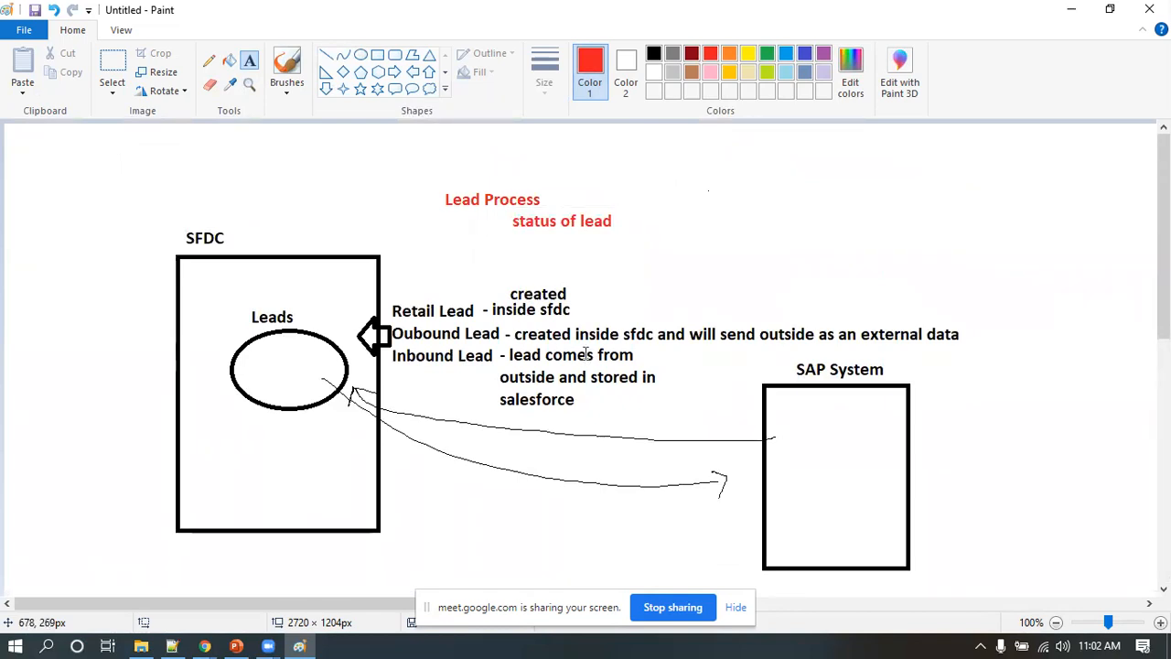
{"action": "left_click", "coordinate": [664, 608]}
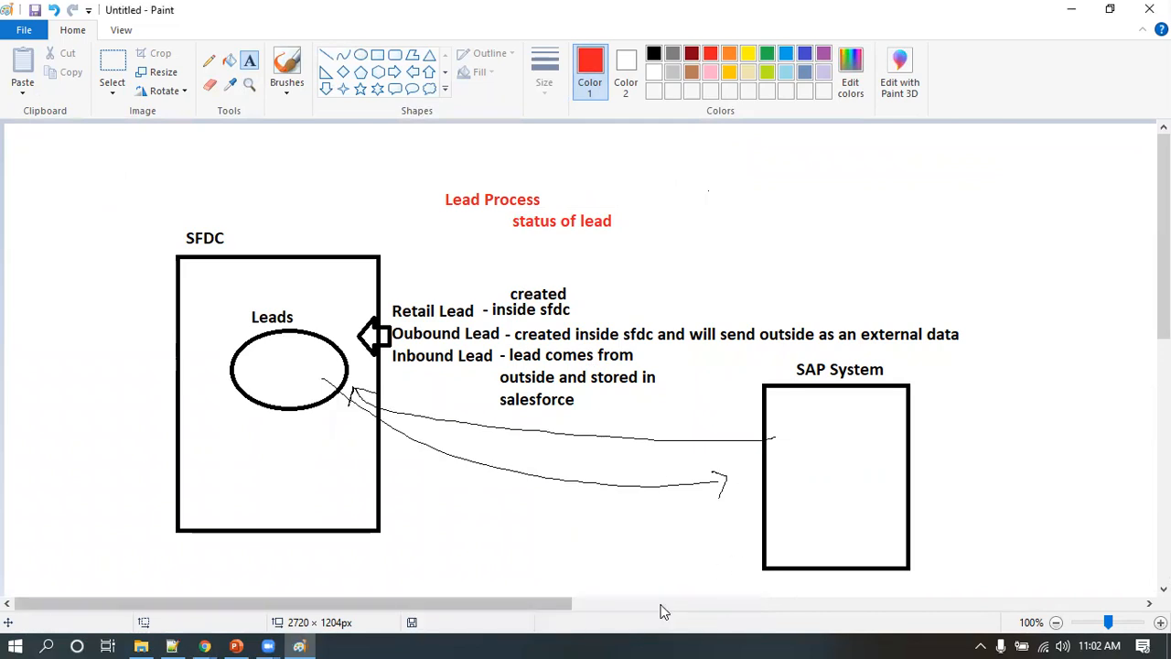